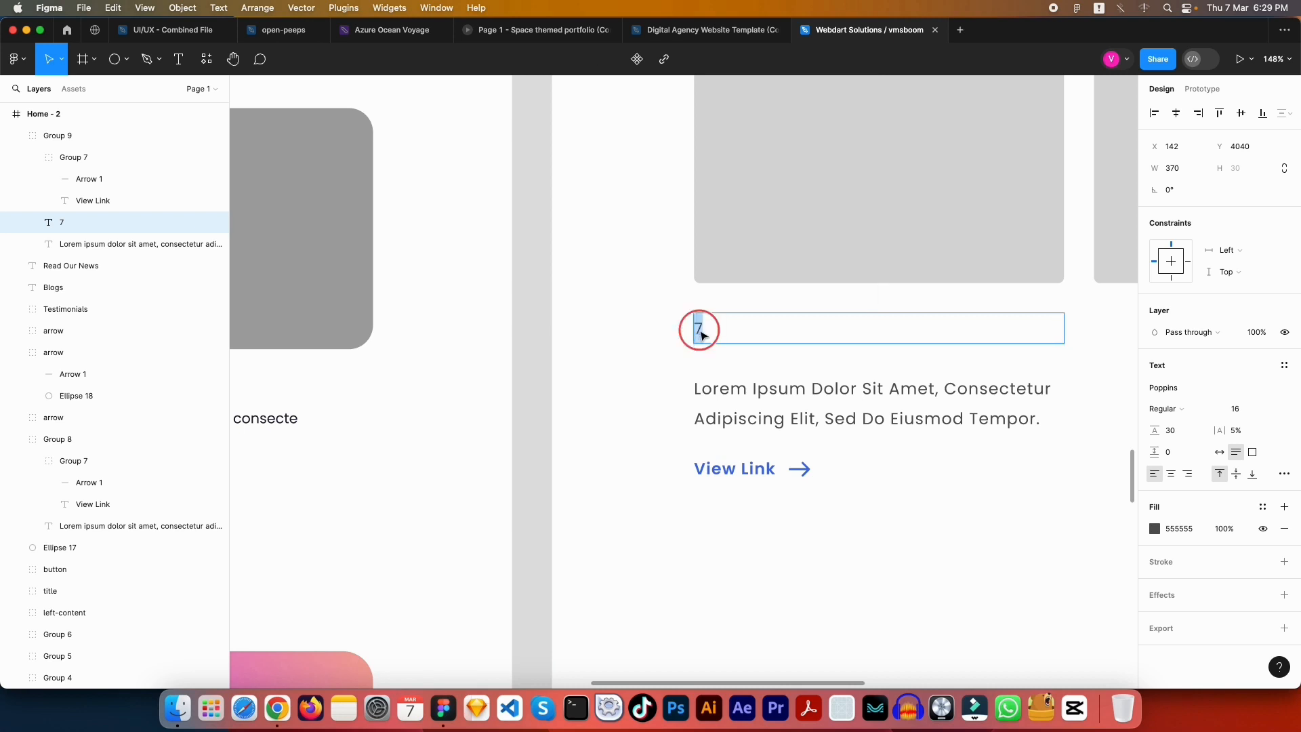
# Retype the blog card's date text as '07 March, 2024'
pyautogui.press('Left')
pyautogui.write('07')
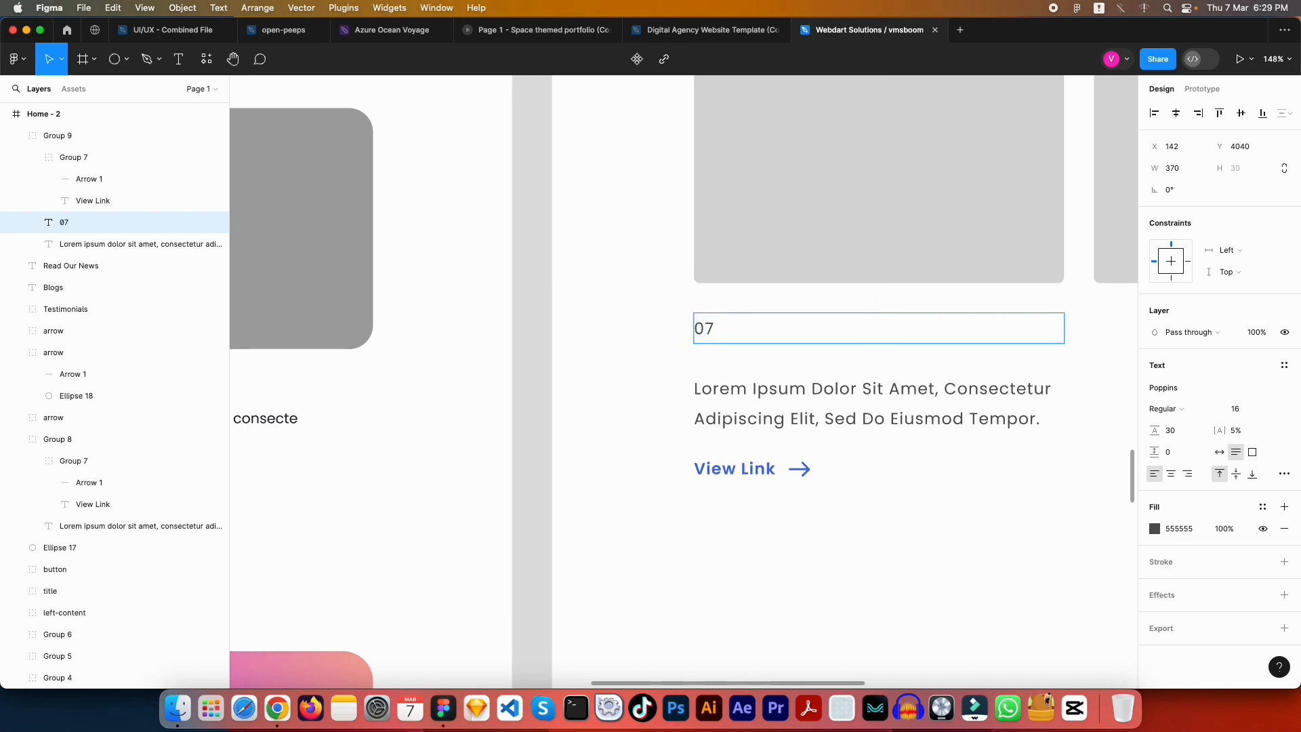
pyautogui.write(' March')
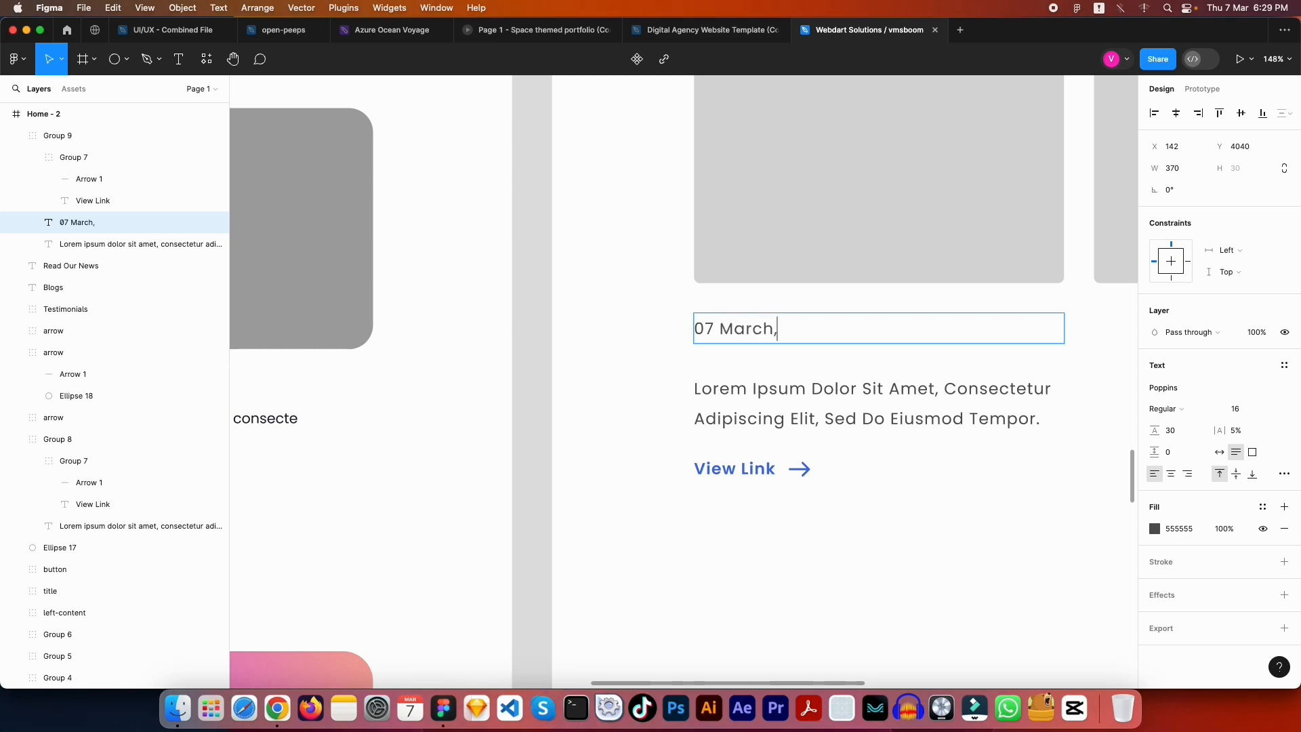
pyautogui.write(', 2024')
pyautogui.press('Escape')
pyautogui.press('Escape')
pyautogui.hscroll(-6, 712, 360)
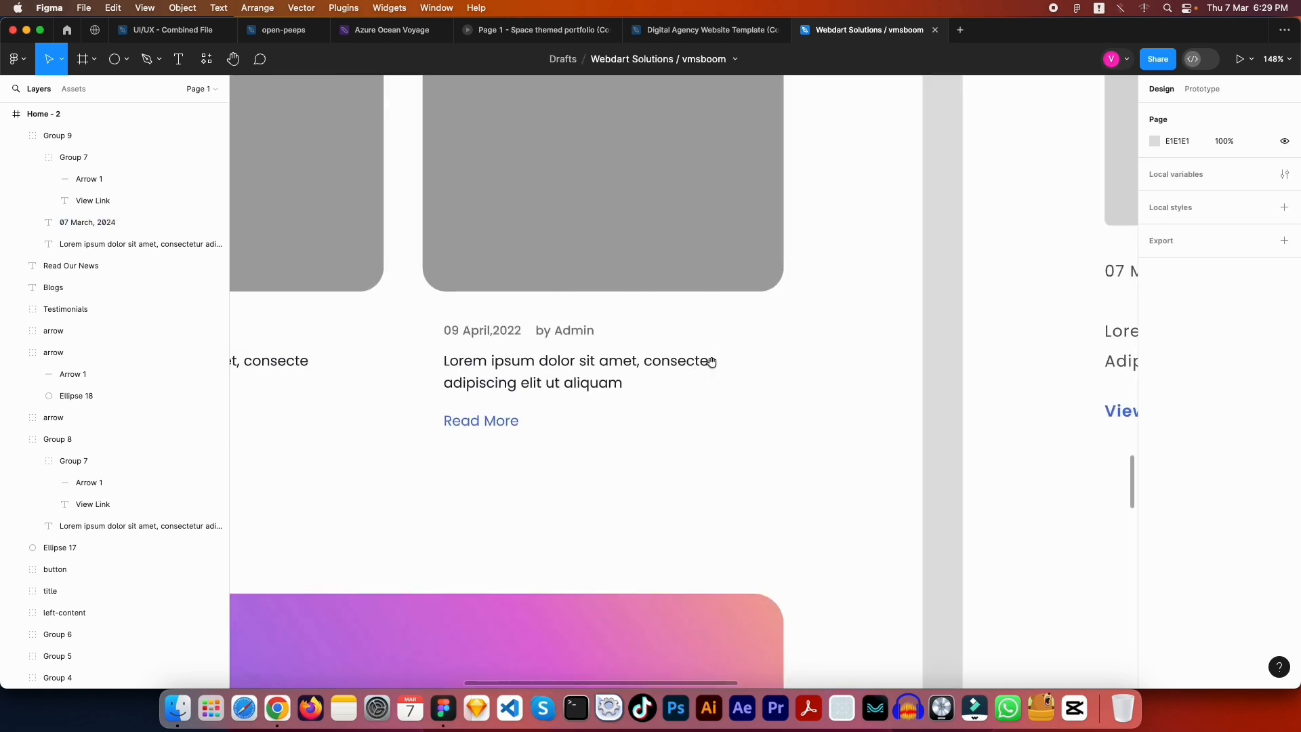
pyautogui.hscroll(5, 711, 362)
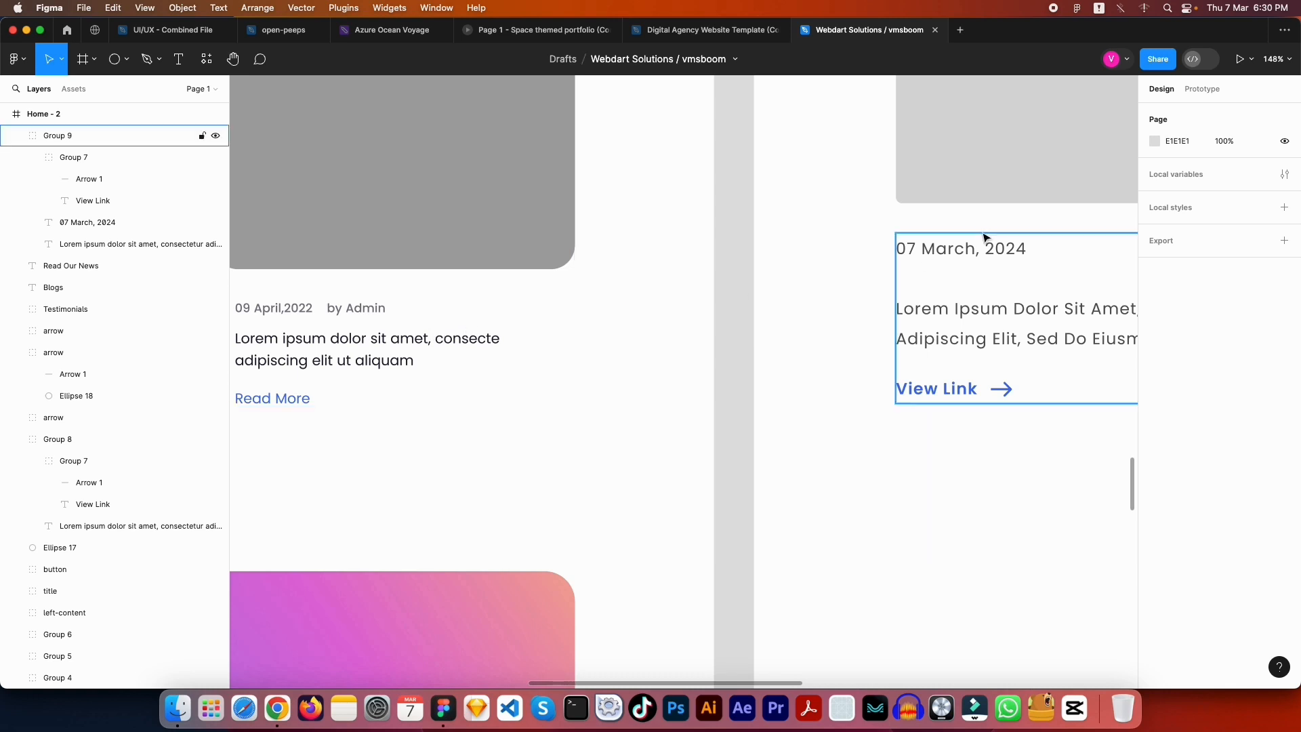
# Set the date text box to Auto width so it hugs its content
pyautogui.moveTo(982, 245); pyautogui.dragTo(572, 277)
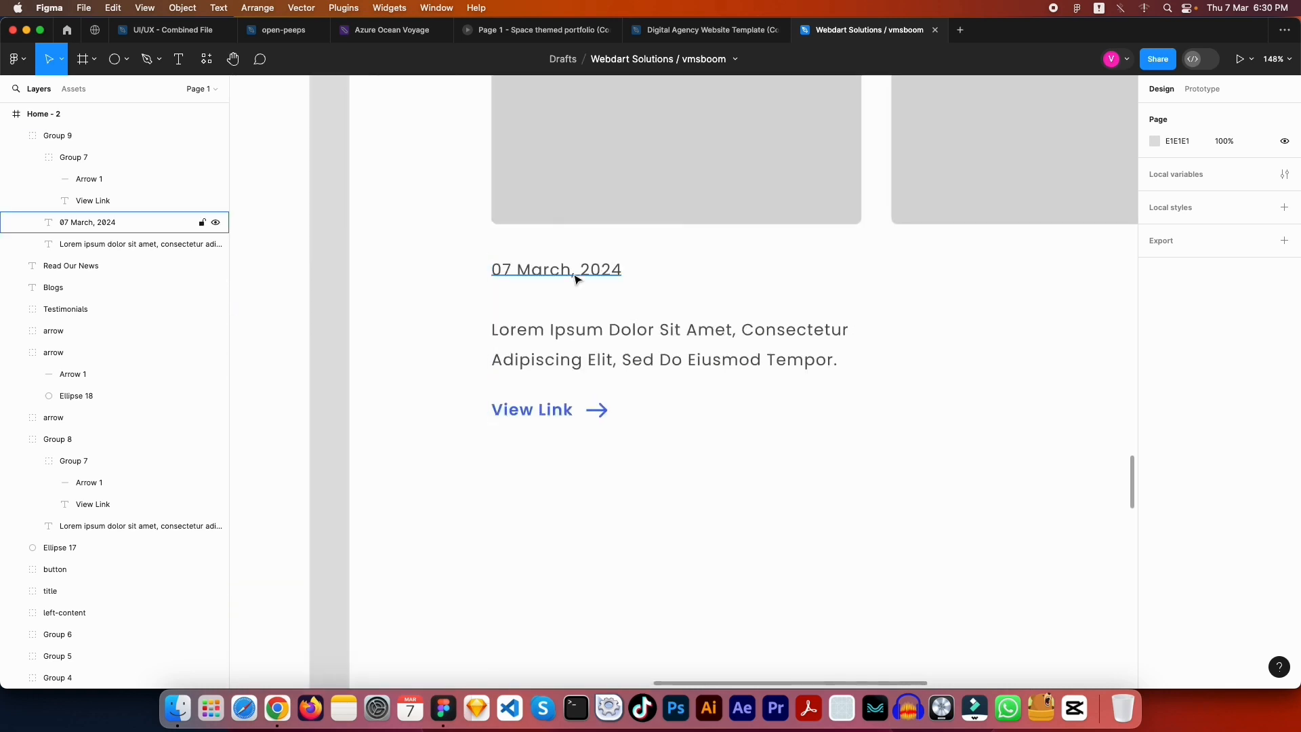
pyautogui.keyDown('super'); pyautogui.click(572, 278); pyautogui.keyUp('super')
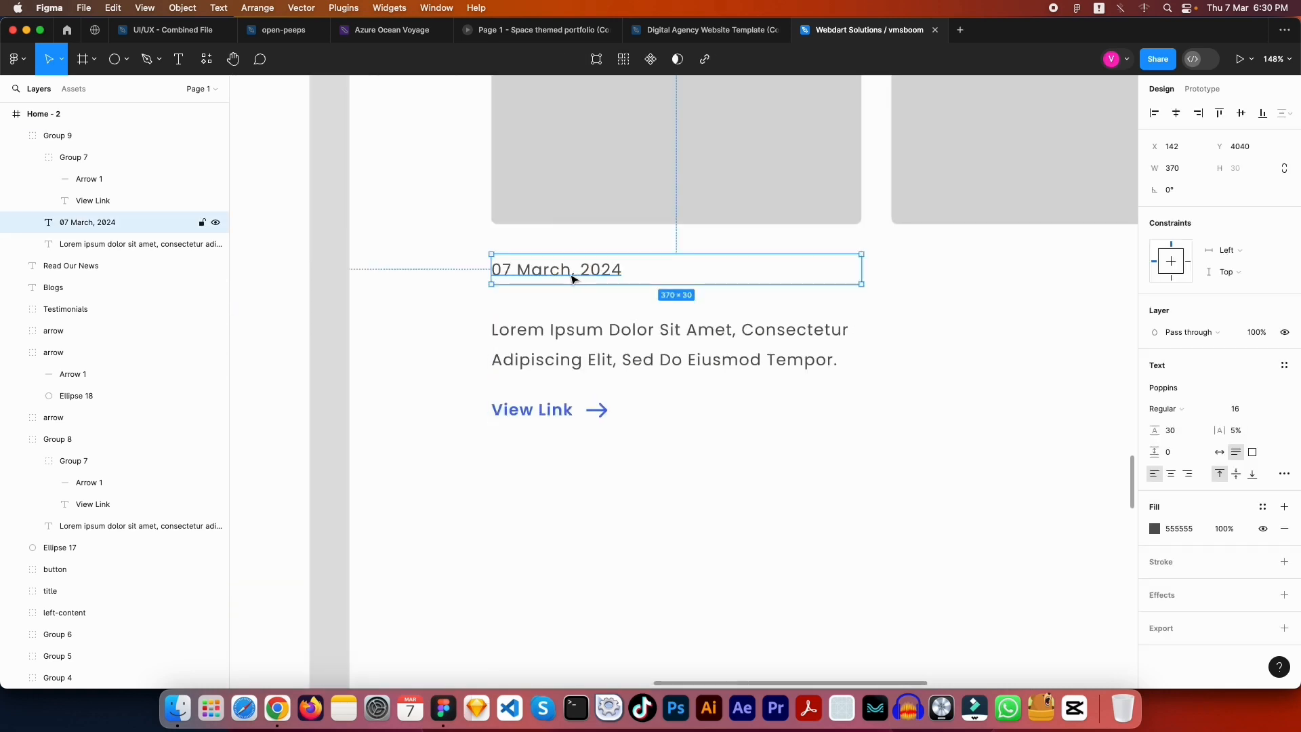
pyautogui.click(1220, 454)
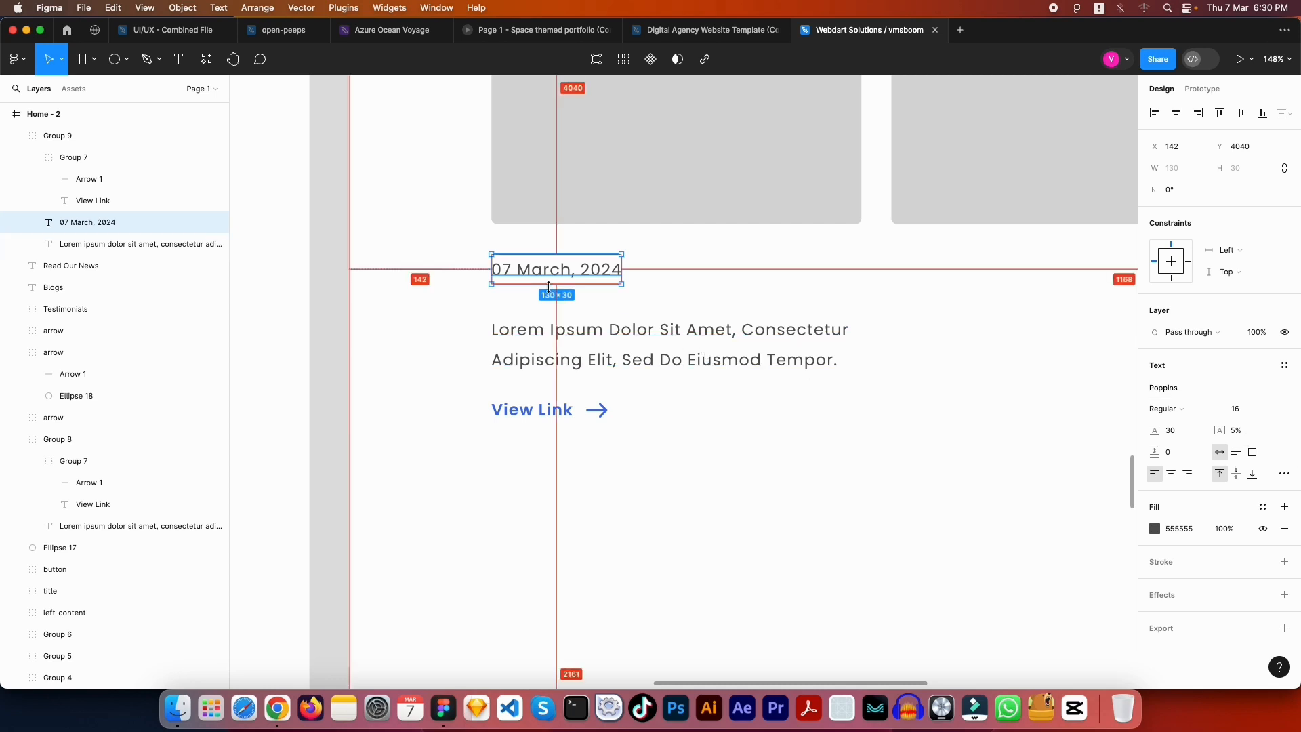
# Duplicate the date text just to its right and retype the copy as 'By Admin'
pyautogui.moveTo(550, 278); pyautogui.dragTo(691, 278)
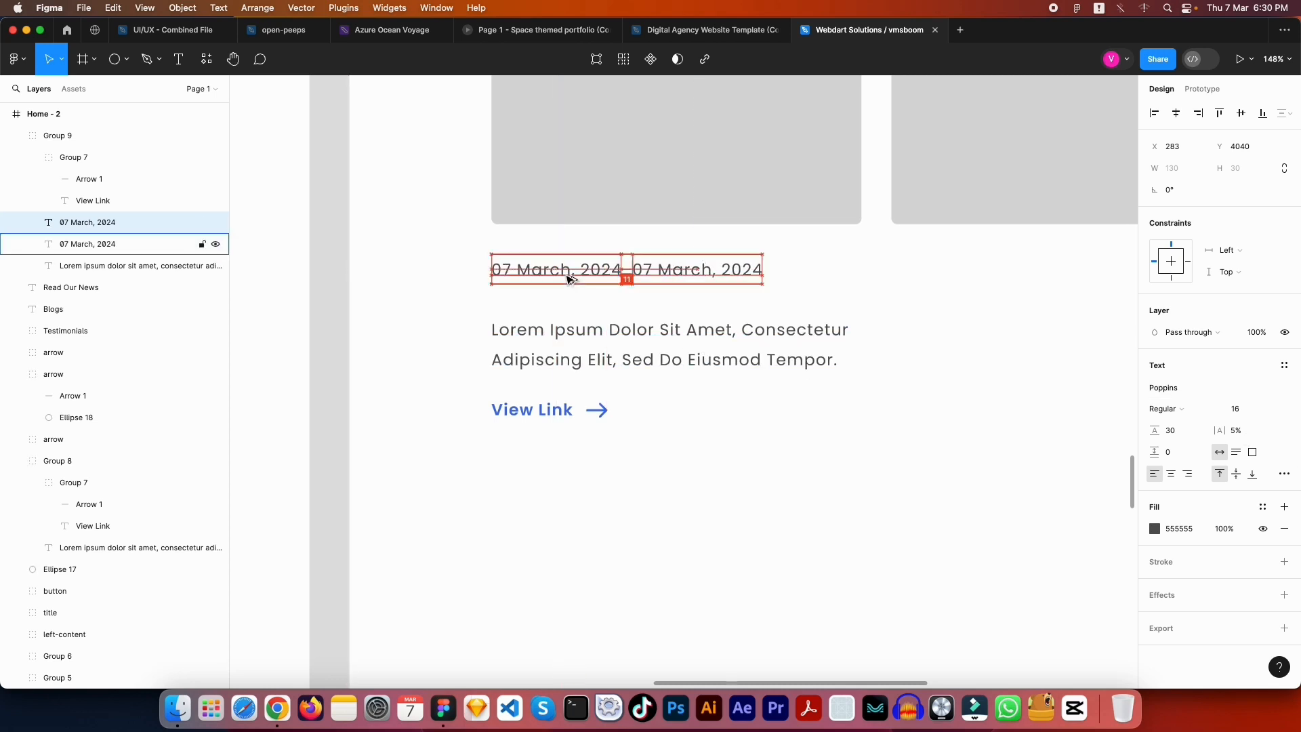
pyautogui.press('Right')
pyautogui.press('Right')
pyautogui.press('Right')
pyautogui.press('Right')
pyautogui.press('Right')
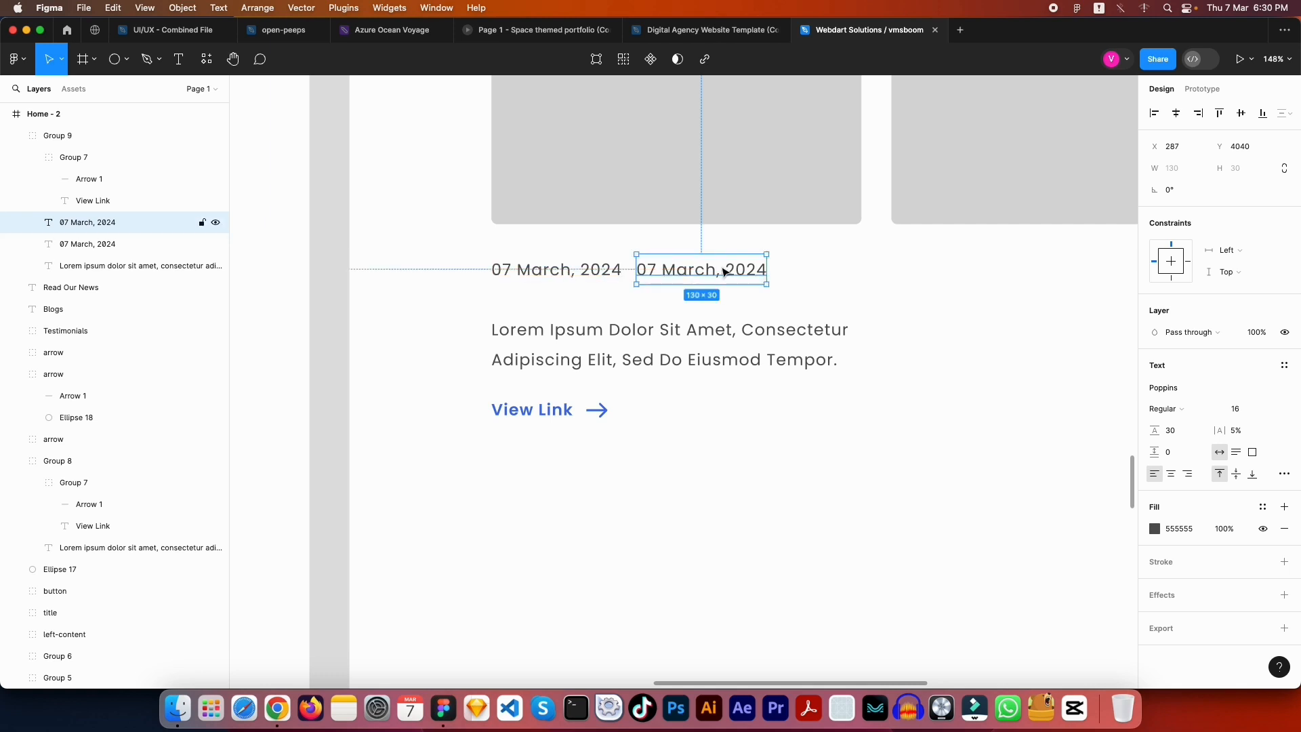
pyautogui.doubleClick(721, 267)
pyautogui.write('By')
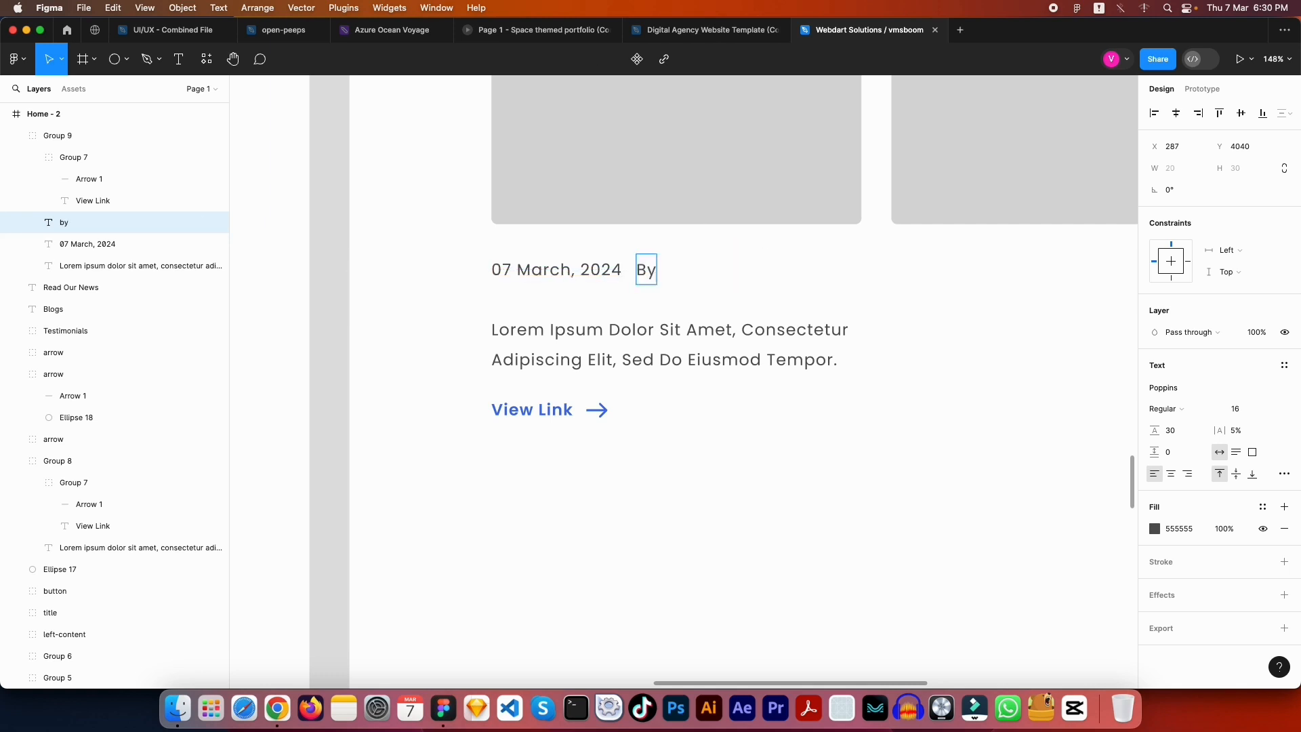
pyautogui.write(' Admin')
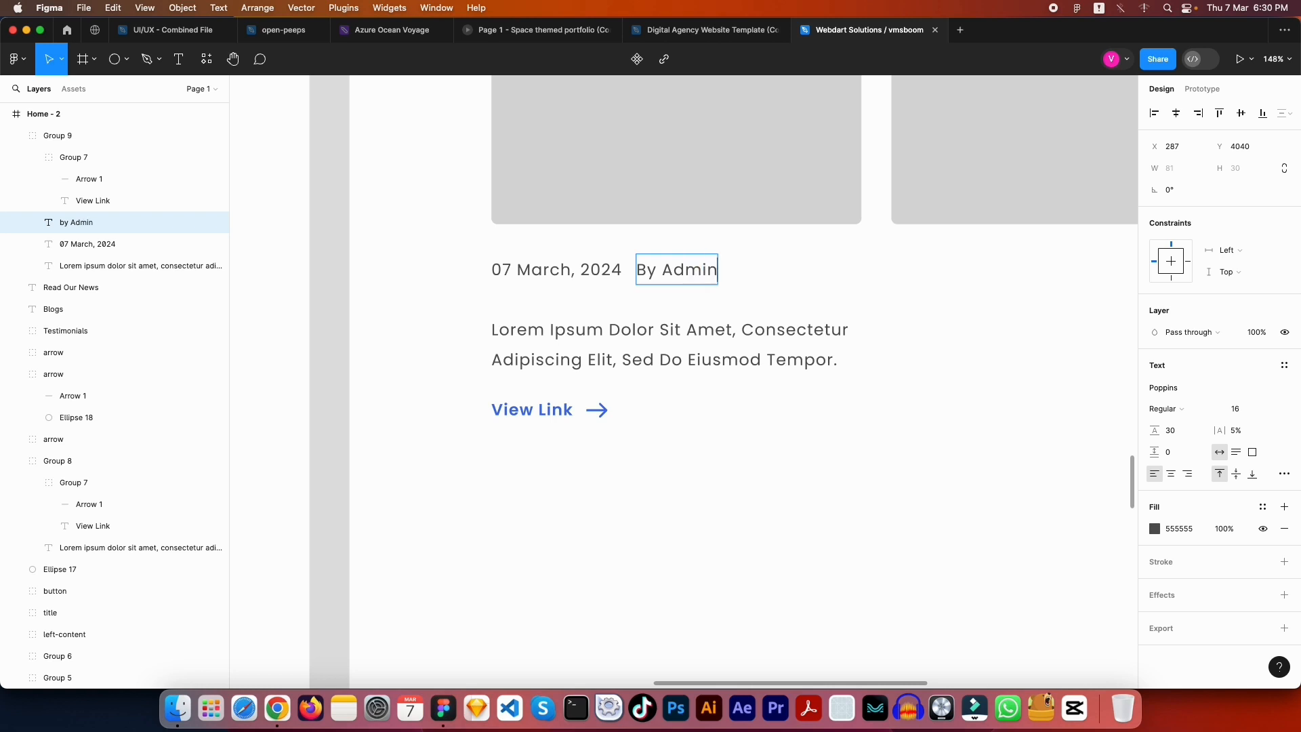
pyautogui.press('Escape')
pyautogui.scroll(-5, 757, 294)
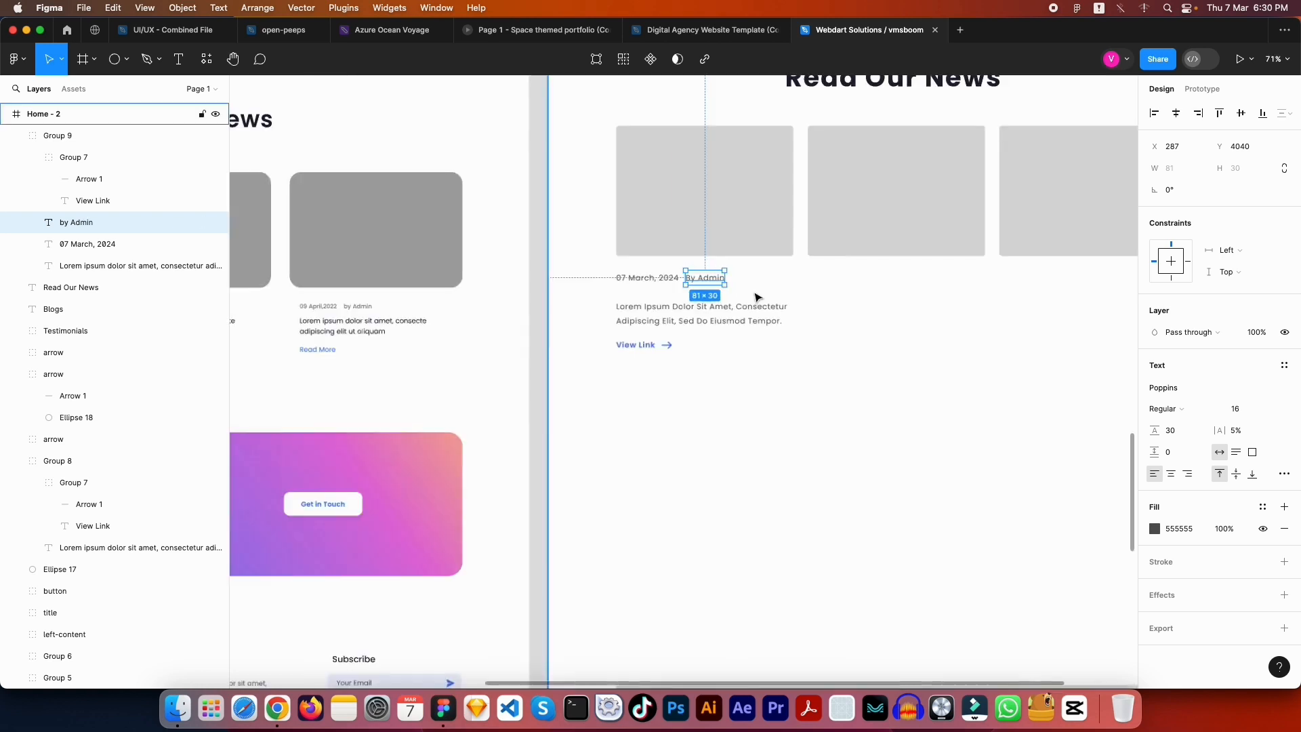
pyautogui.scroll(4, 757, 297)
pyautogui.click(758, 298)
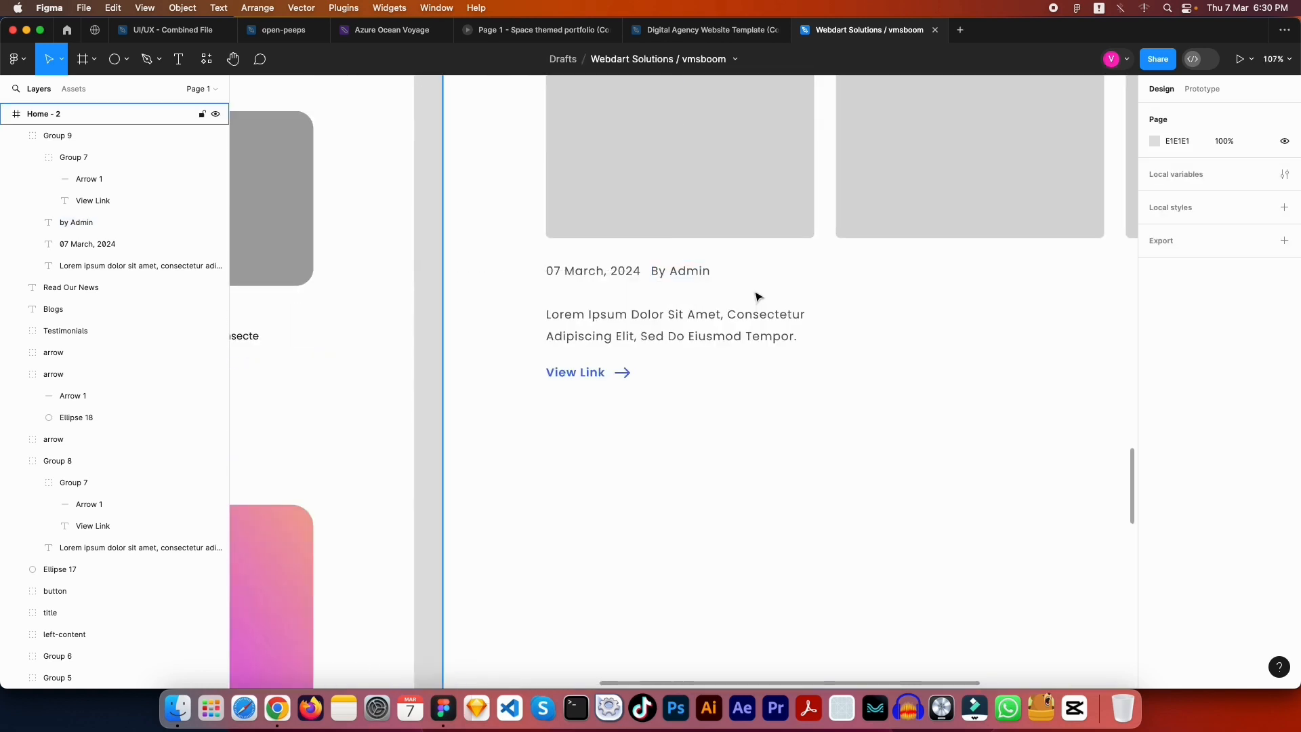
pyautogui.hotkey('shift', '0')
# Set the font size of both the date and By Admin texts to 14
pyautogui.moveTo(659, 326)
pyautogui.mouseDown()
pyautogui.moveTo(920, 338)
pyautogui.moveTo(665, 339)
pyautogui.mouseUp()
pyautogui.click(649, 298)
pyautogui.keyDown('shift'); pyautogui.click(569, 299); pyautogui.keyUp('shift')
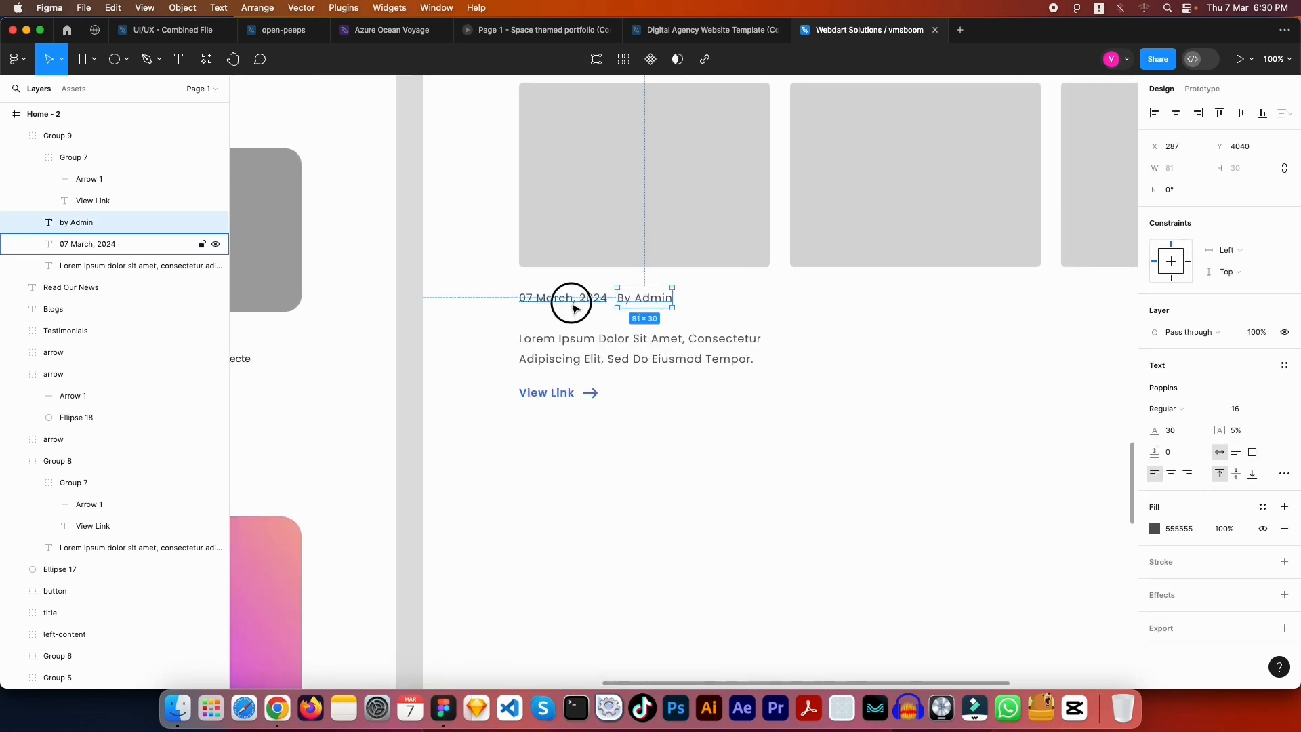
pyautogui.click(1251, 466)
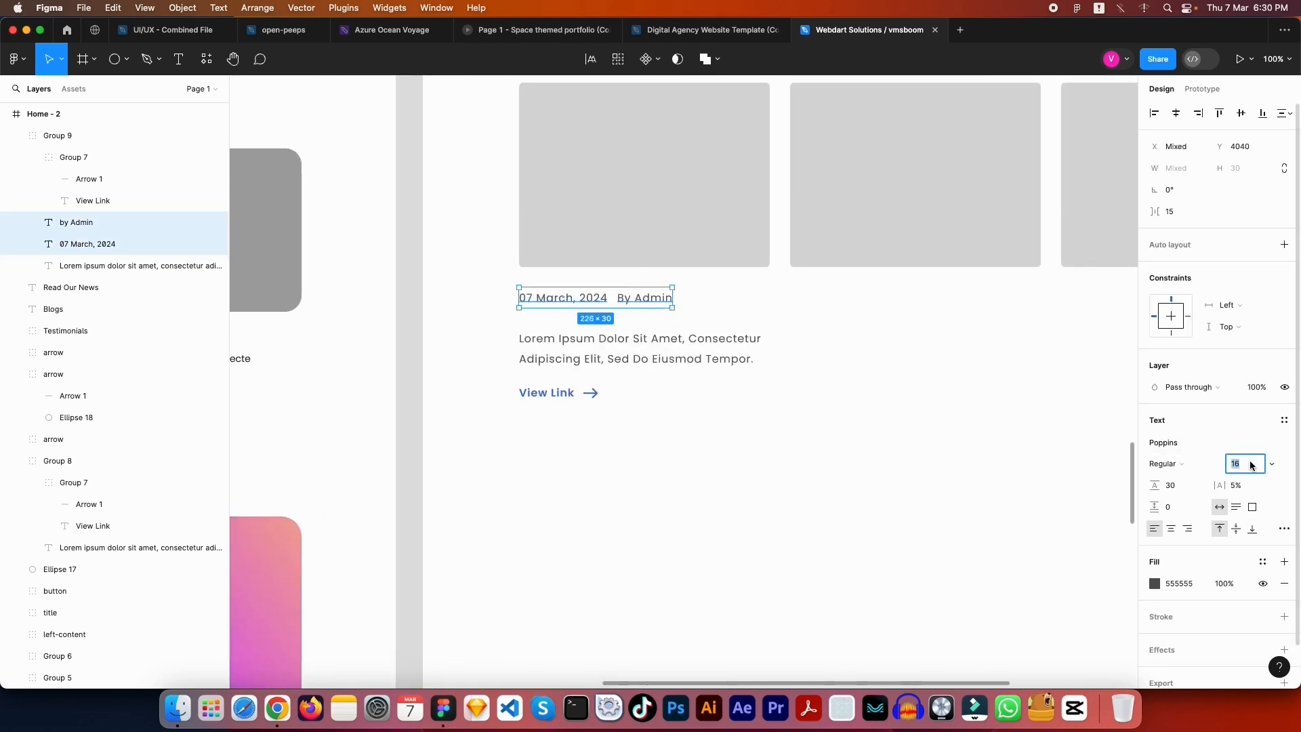
pyautogui.write('14')
pyautogui.press('Return')
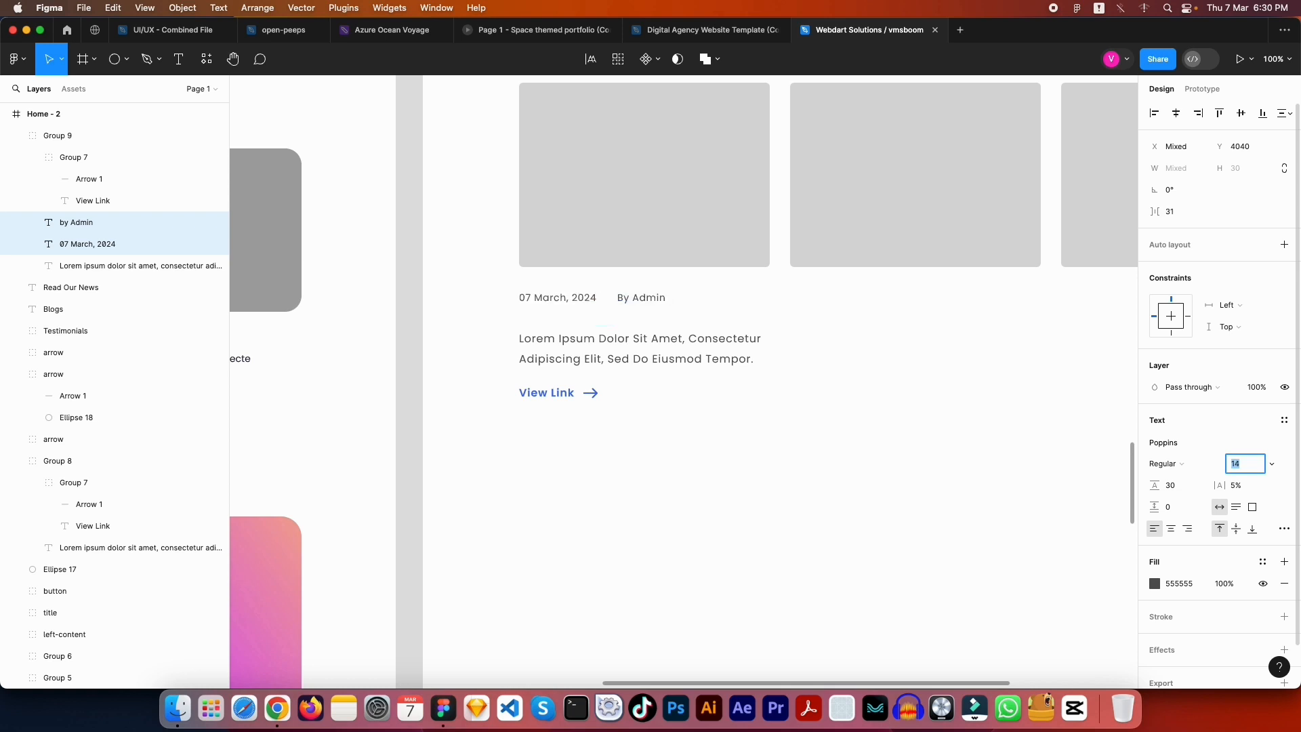
# Nudge By Admin left so it sits 20 px after the date
pyautogui.click(654, 299)
pyautogui.press('Left')
pyautogui.press('Left')
pyautogui.press('Left')
pyautogui.press('Left')
pyautogui.press('Left')
pyautogui.press('Left')
pyautogui.press('Left')
pyautogui.press('Left')
pyautogui.press('Left')
pyautogui.press('Left')
pyautogui.press('Left')
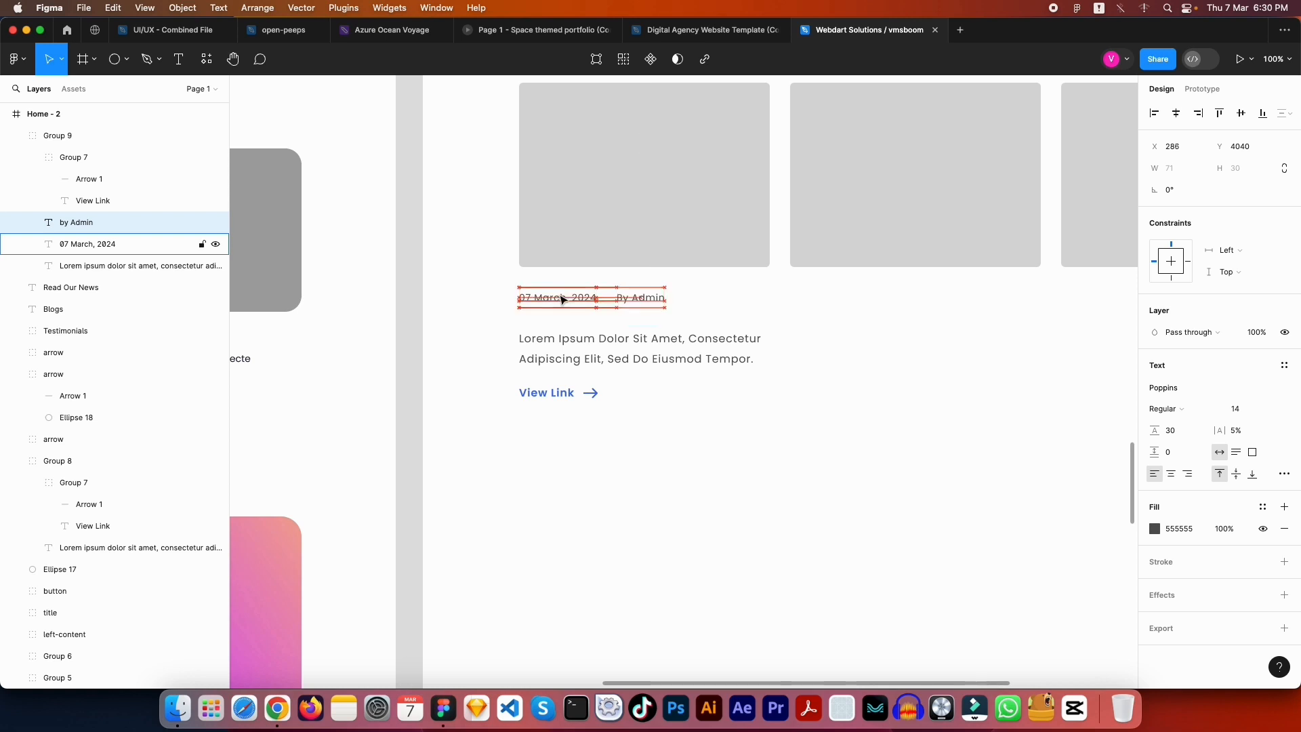
pyautogui.press('Escape')
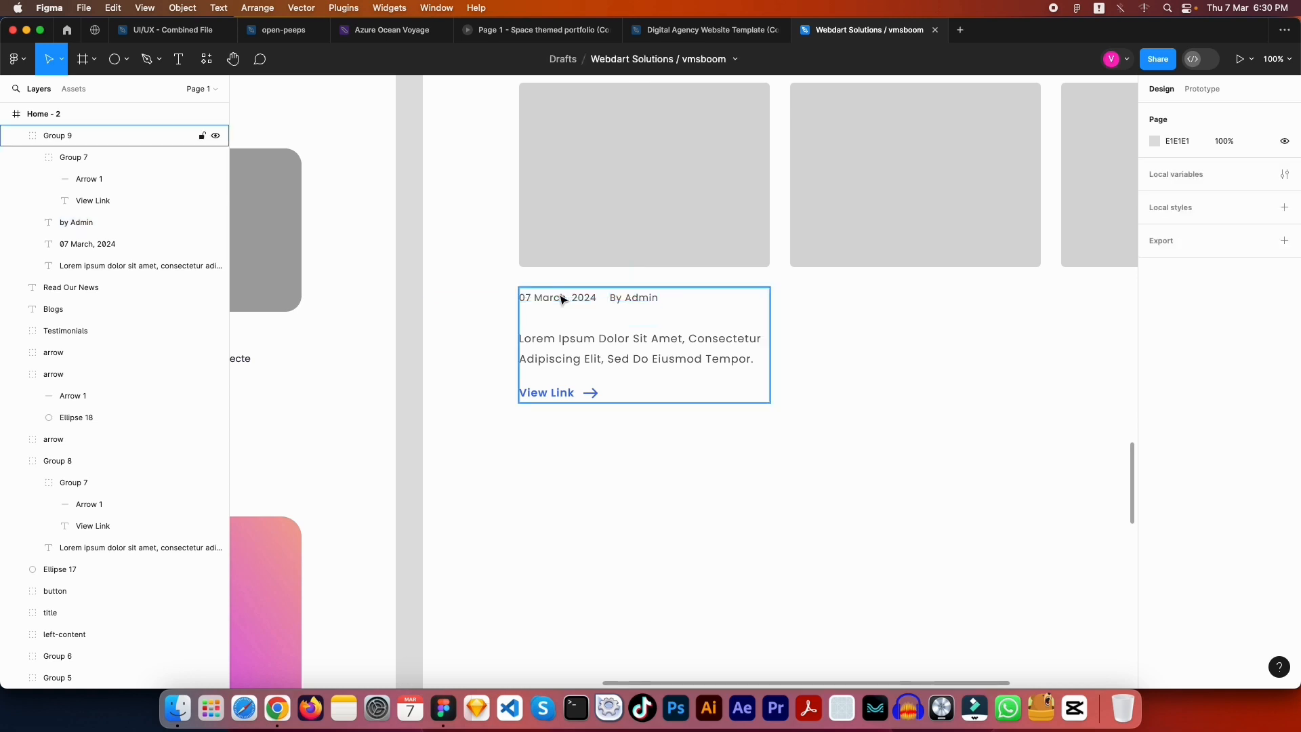
pyautogui.moveTo(610, 334)
pyautogui.mouseDown()
pyautogui.moveTo(633, 459)
pyautogui.moveTo(603, 357)
pyautogui.mouseUp()
pyautogui.click(603, 357)
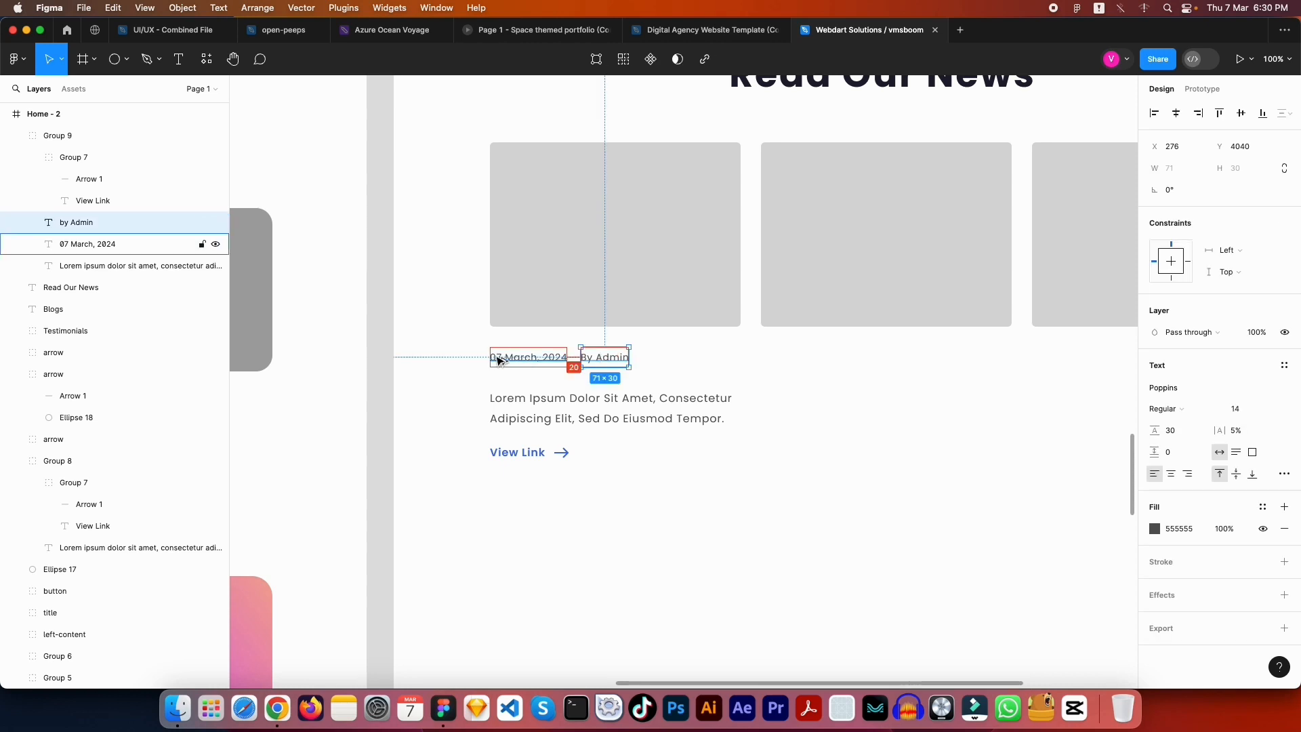
pyautogui.press('Escape')
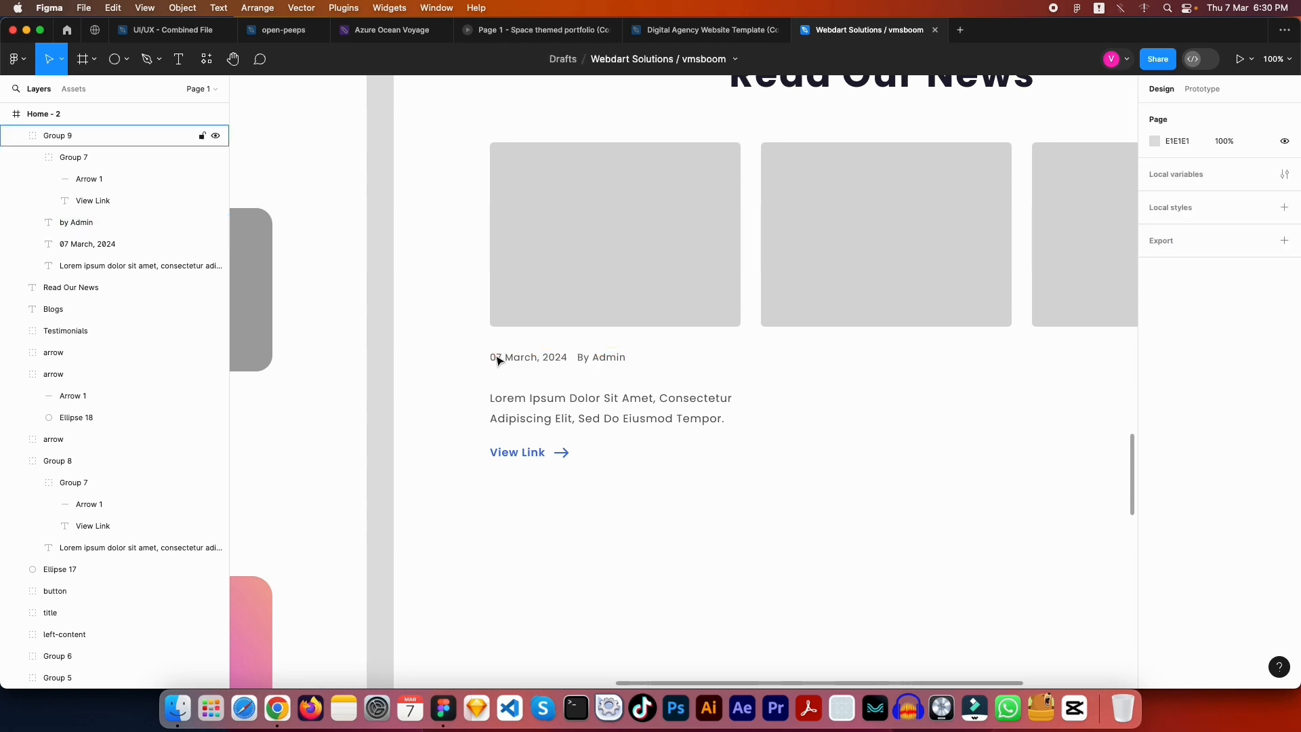
# Move the Lorem ipsum paragraph and View Link group up 10 px, closer to the date line
pyautogui.click(616, 418)
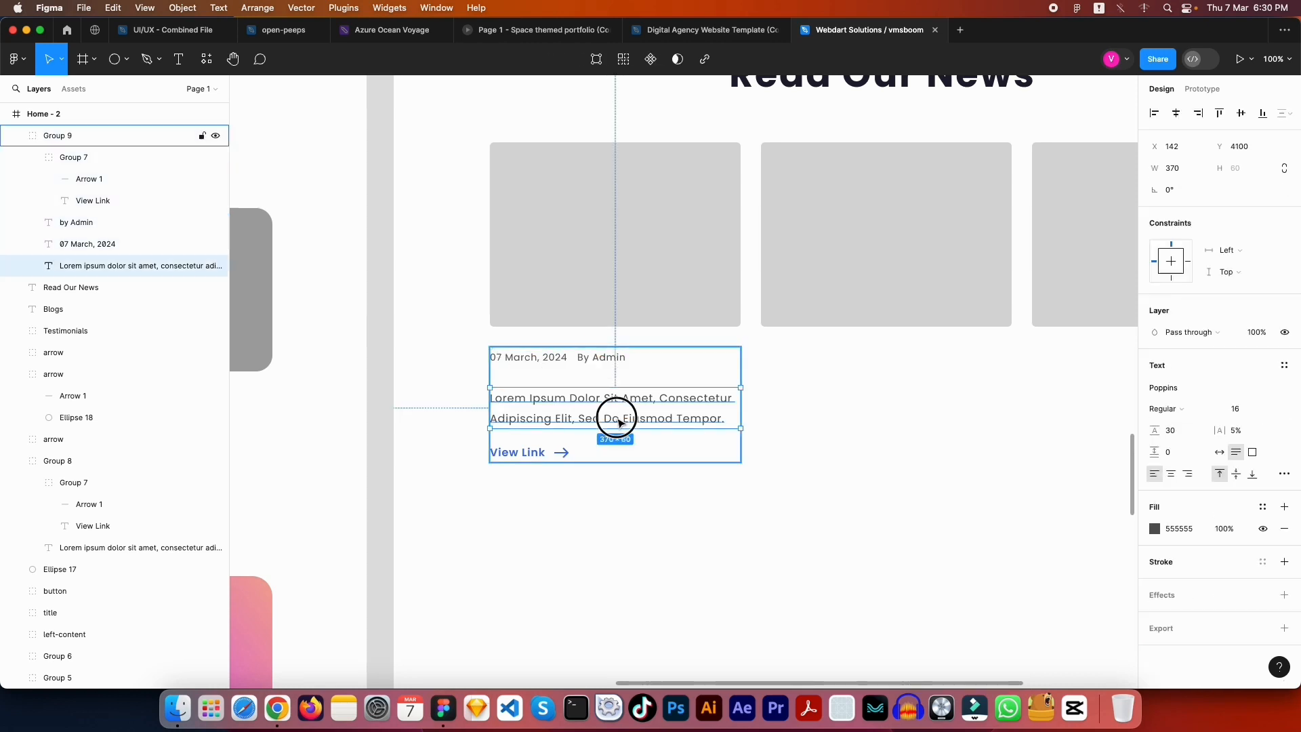
pyautogui.keyDown('shift'); pyautogui.click(538, 451); pyautogui.keyUp('shift')
pyautogui.hotkey('shift', 'Up')
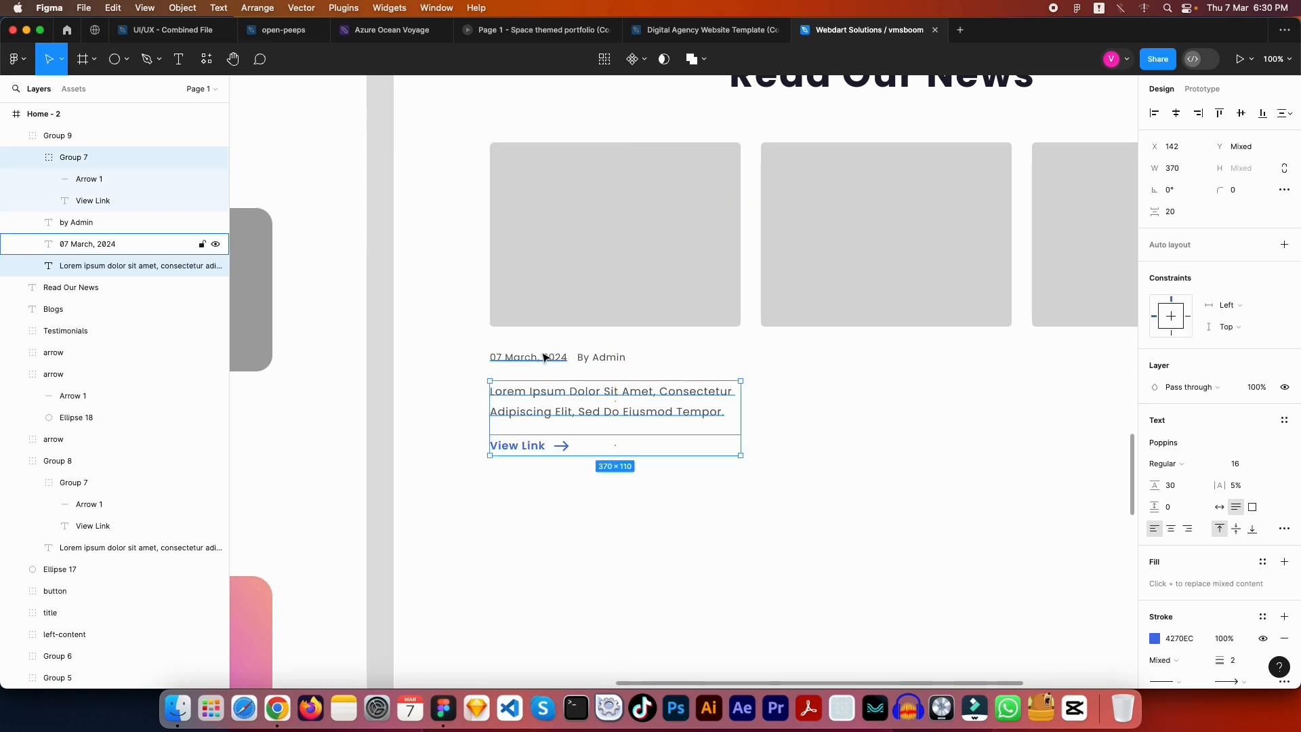
pyautogui.press('Escape')
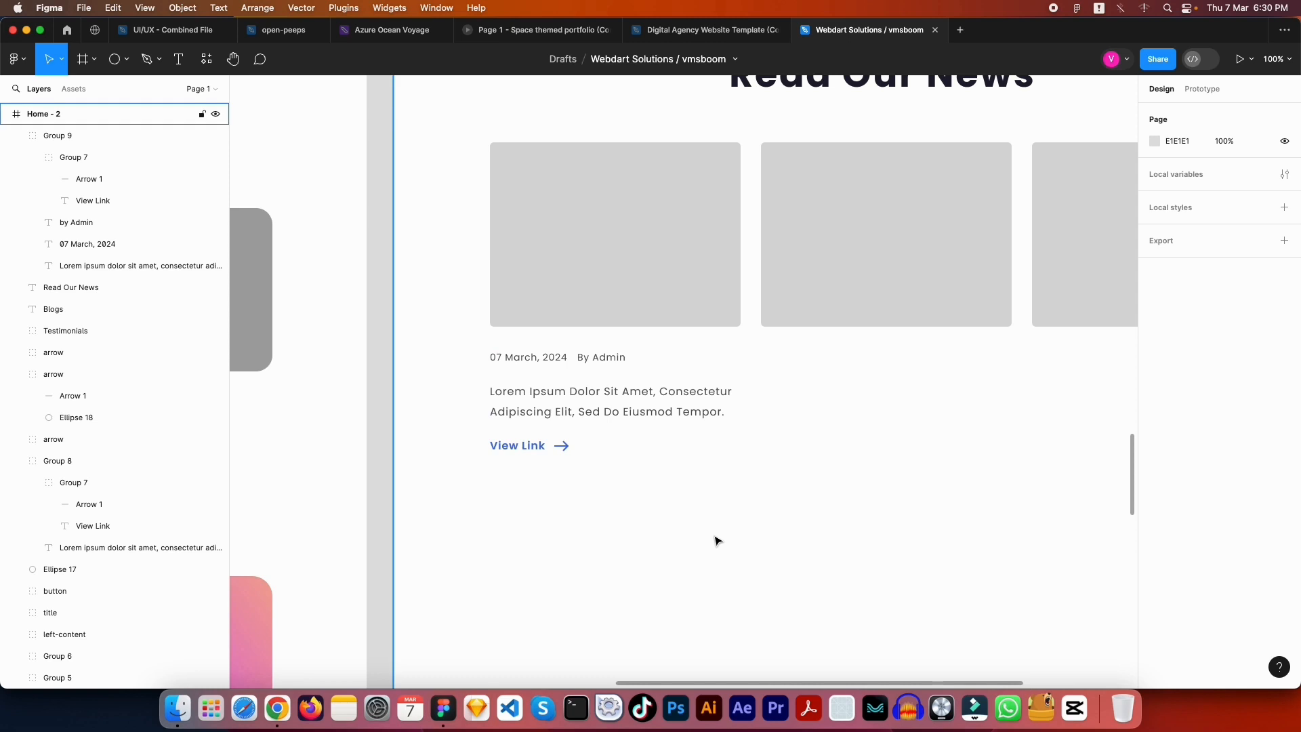
pyautogui.doubleClick(567, 411)
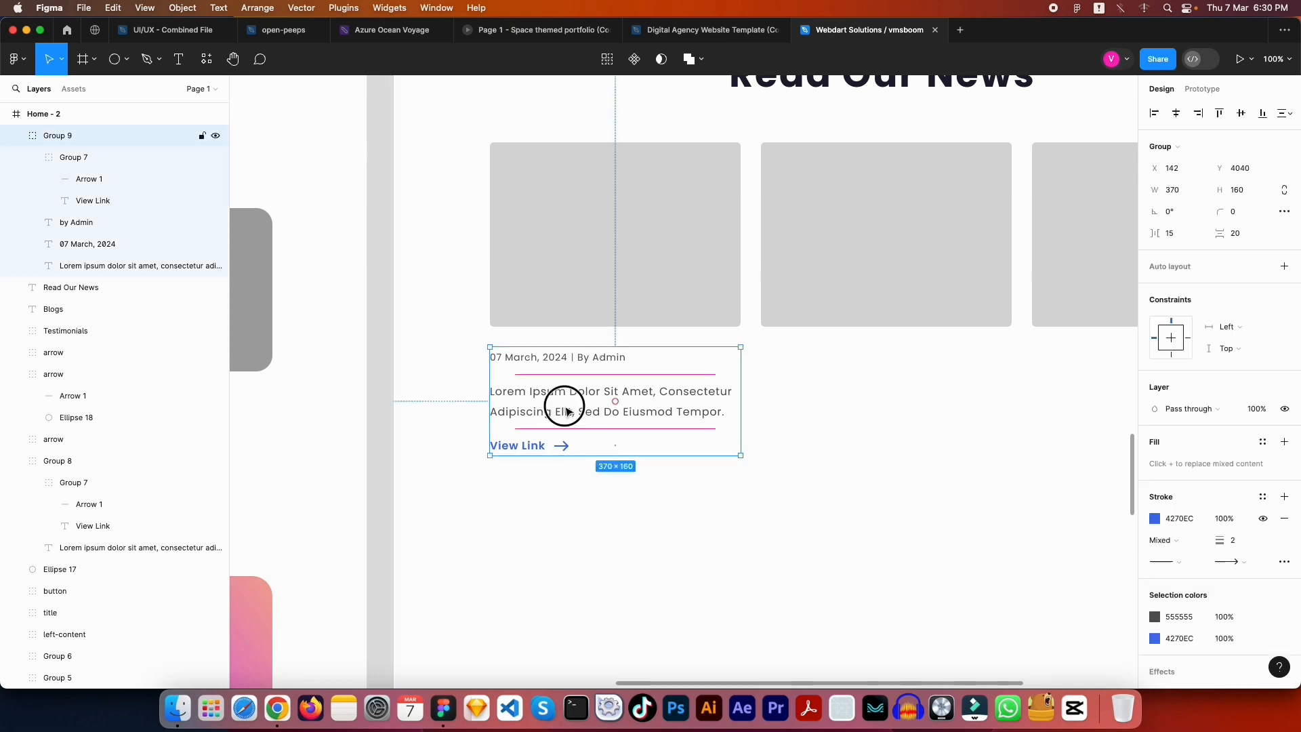
pyautogui.keyDown('shift'); pyautogui.click(514, 446); pyautogui.keyUp('shift')
pyautogui.keyDown('shift'); pyautogui.click(508, 360); pyautogui.keyUp('shift')
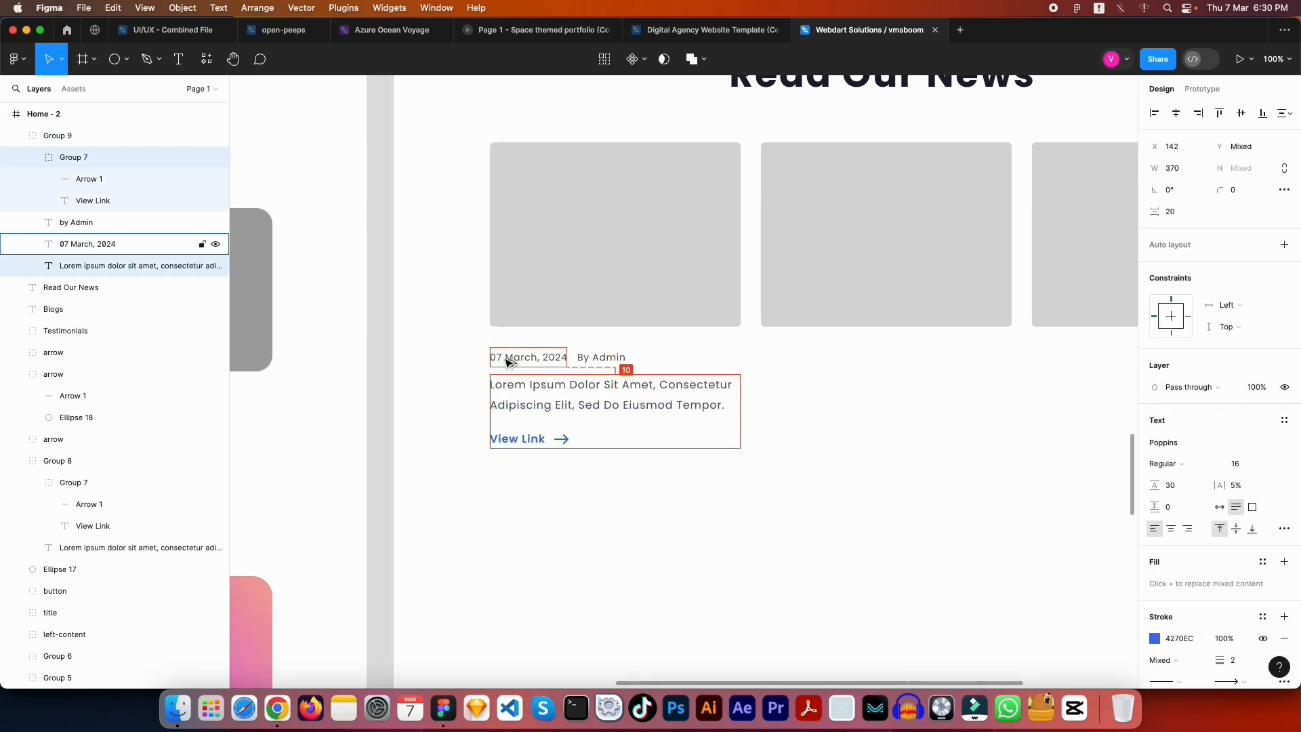
pyautogui.press('Escape')
# Move the card's whole text group, Group 9, up 10 px to Y 4030
pyautogui.click(631, 413)
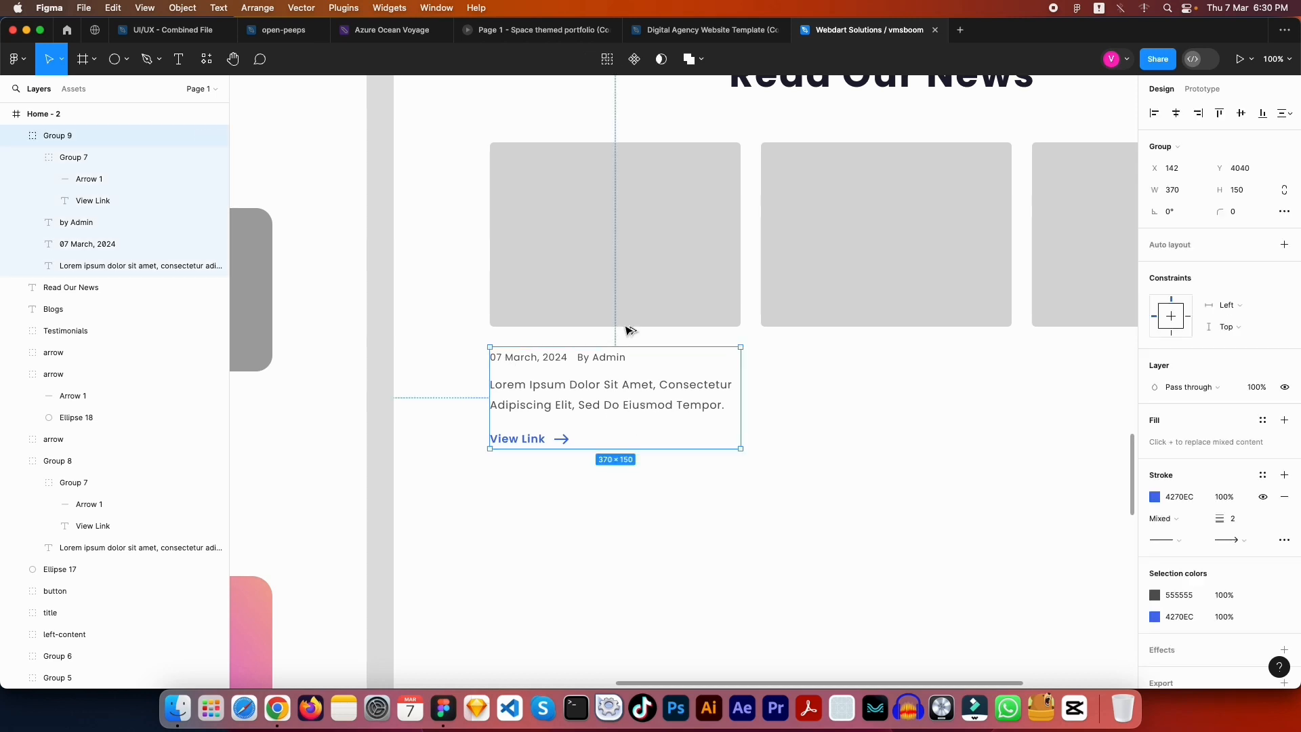
pyautogui.hotkey('shift', 'Up')
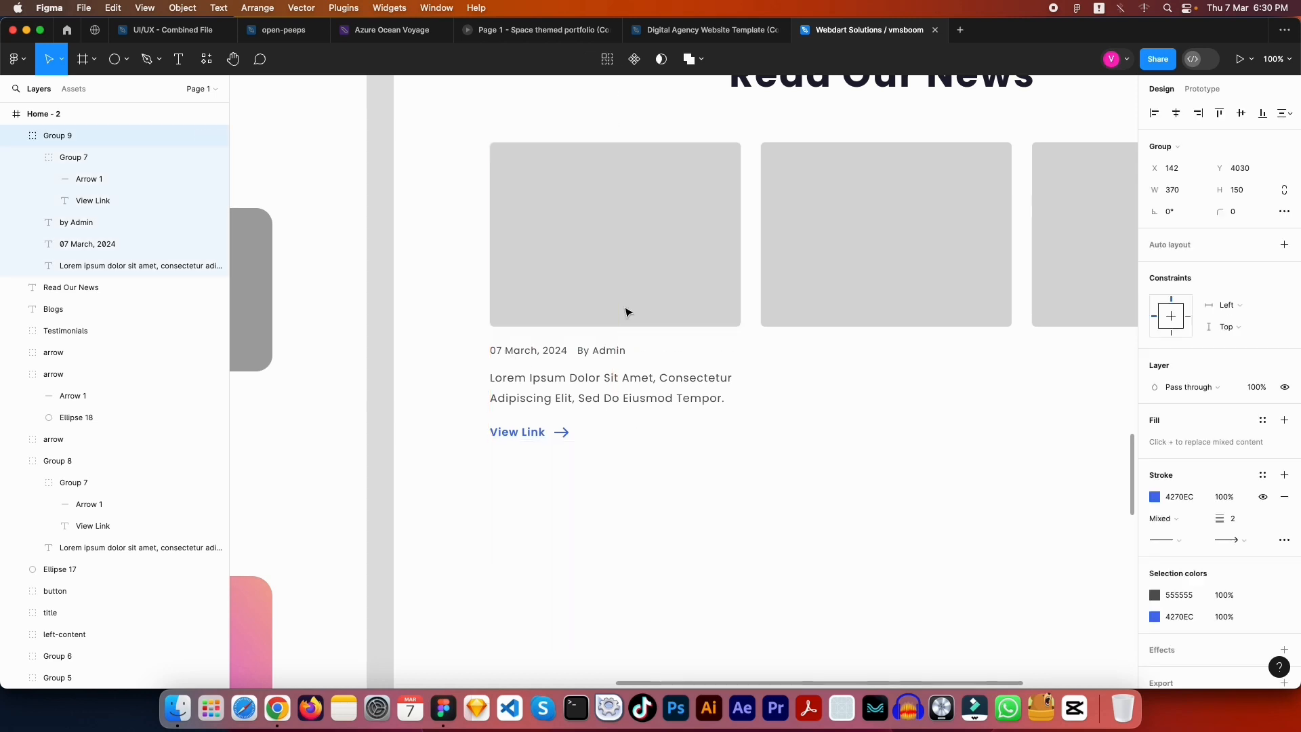
pyautogui.press('Escape')
pyautogui.hotkey('shift', '0')
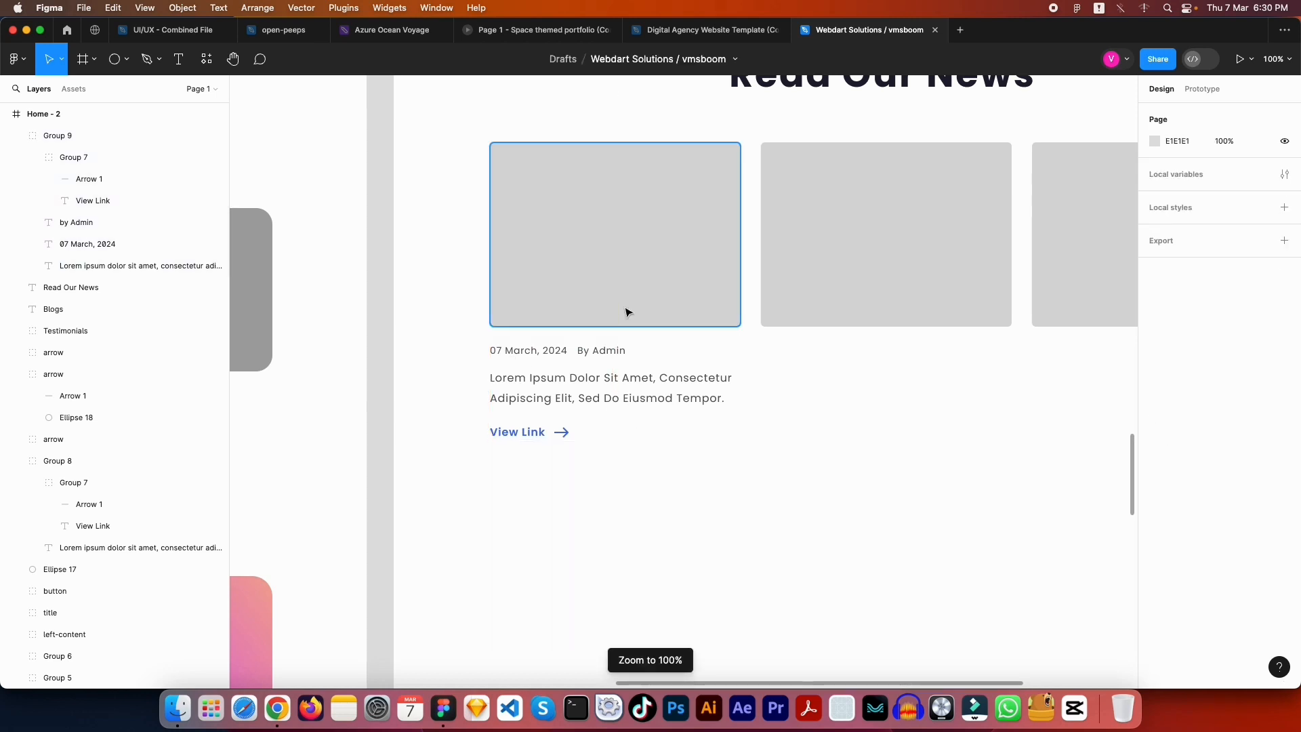
pyautogui.moveTo(625, 312); pyautogui.dragTo(639, 482)
pyautogui.moveTo(912, 475); pyautogui.dragTo(552, 473)
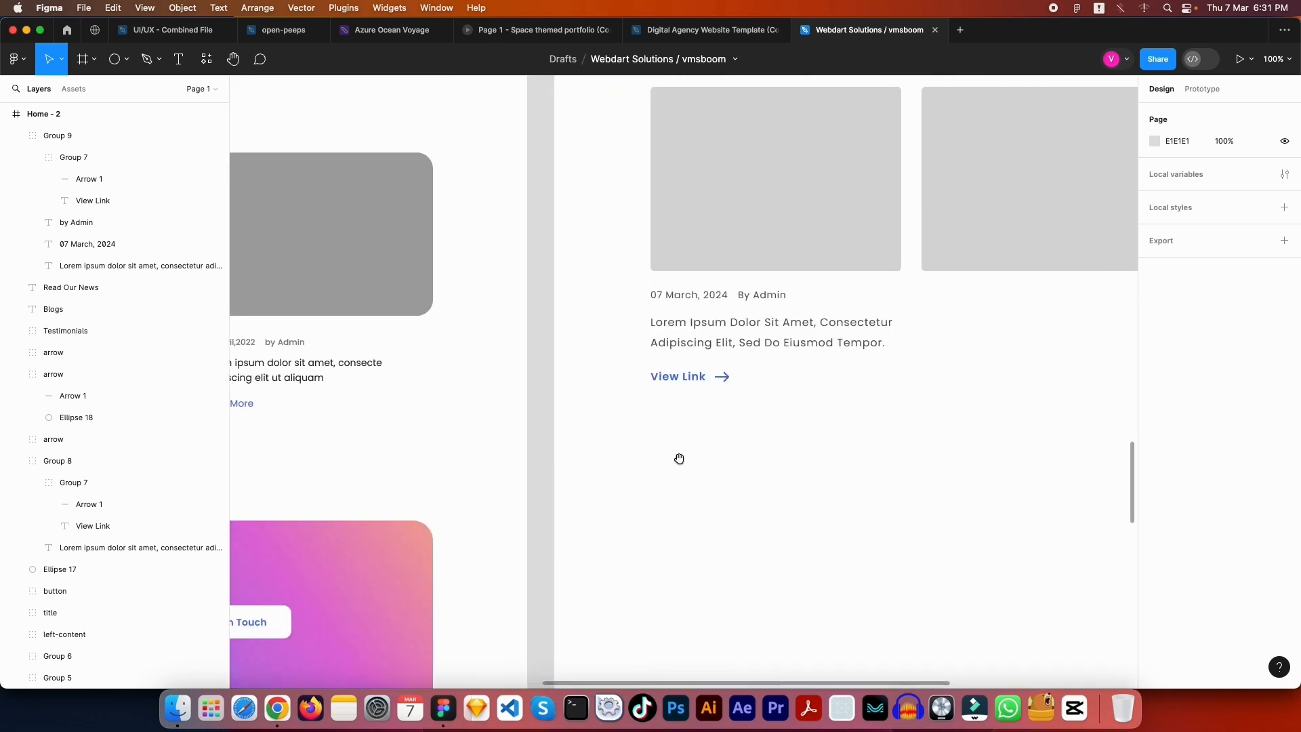
pyautogui.moveTo(679, 458); pyautogui.dragTo(604, 547)
pyautogui.moveTo(678, 465); pyautogui.dragTo(677, 564)
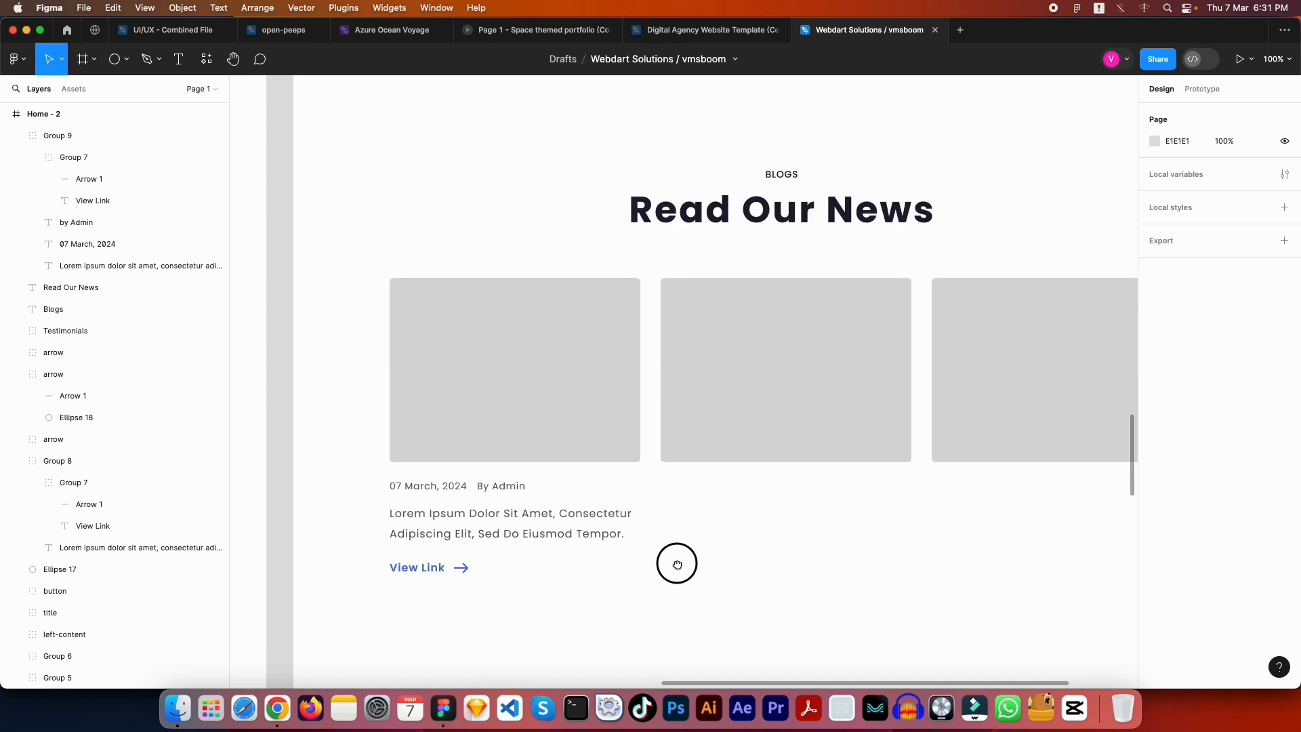
pyautogui.scroll(-3, 461, 450)
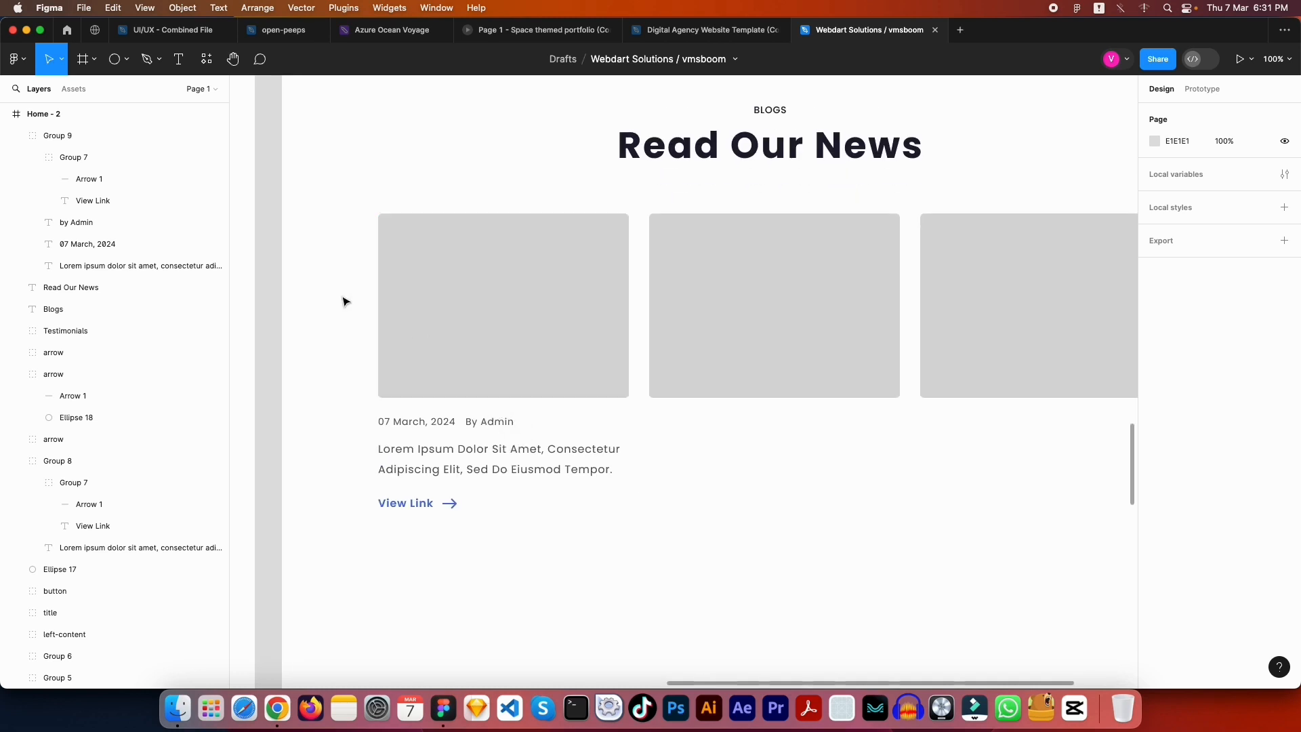
# Group the first blog card's parts and delete the two placeholder cards
pyautogui.moveTo(345, 259); pyautogui.dragTo(498, 536)
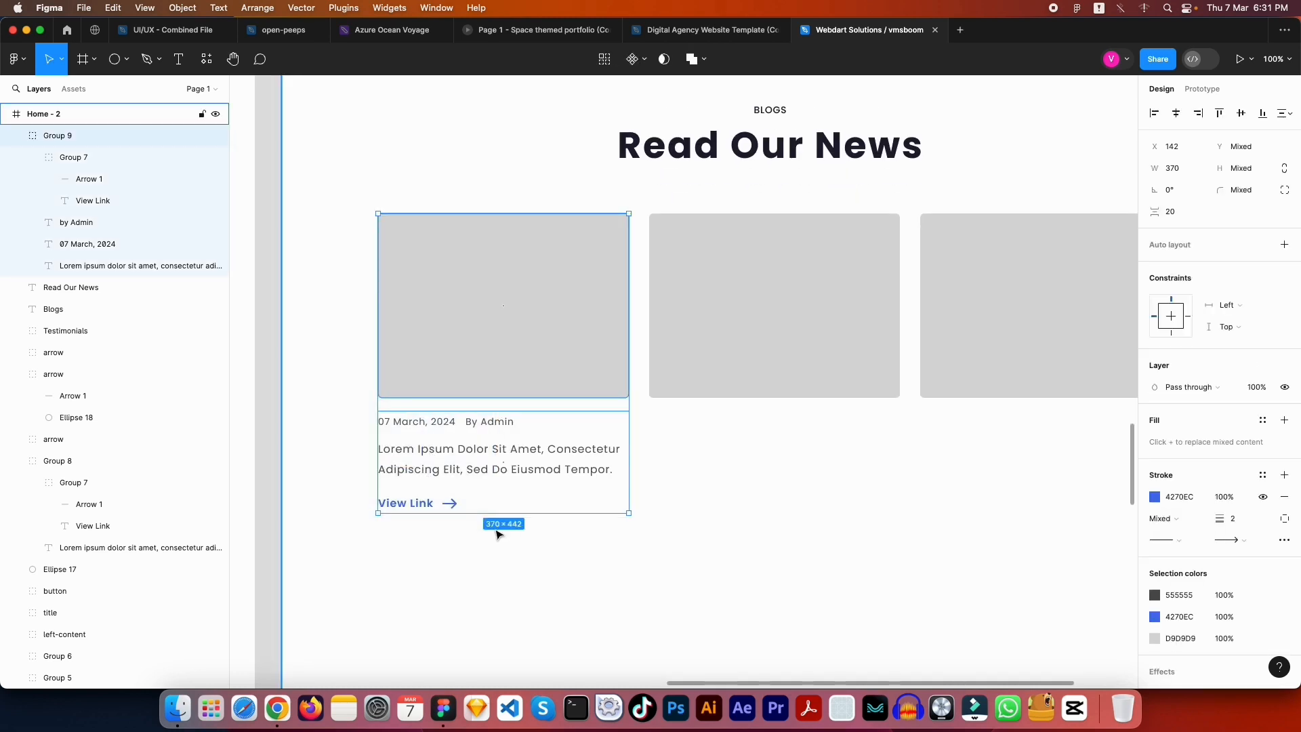
pyautogui.press('super+g')
pyautogui.moveTo(753, 528); pyautogui.dragTo(604, 510)
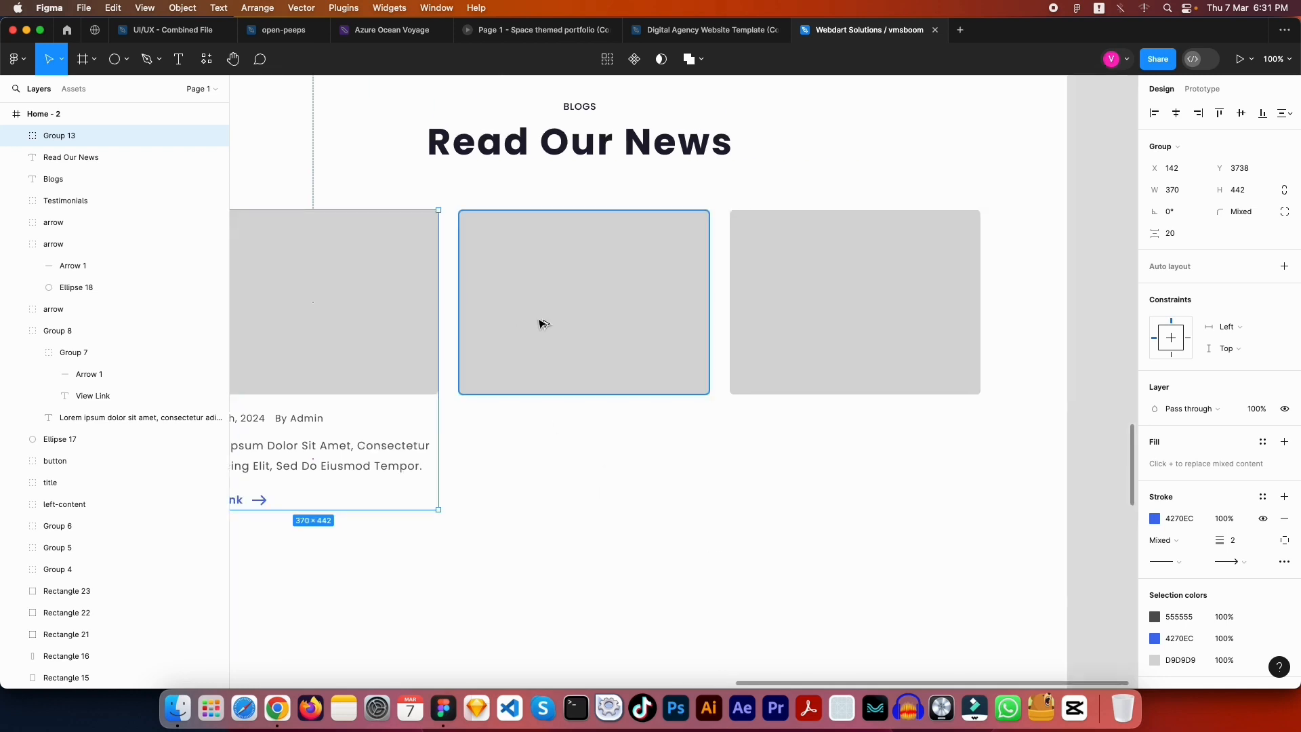
pyautogui.click(551, 323)
pyautogui.keyDown('shift'); pyautogui.click(839, 339); pyautogui.keyUp('shift')
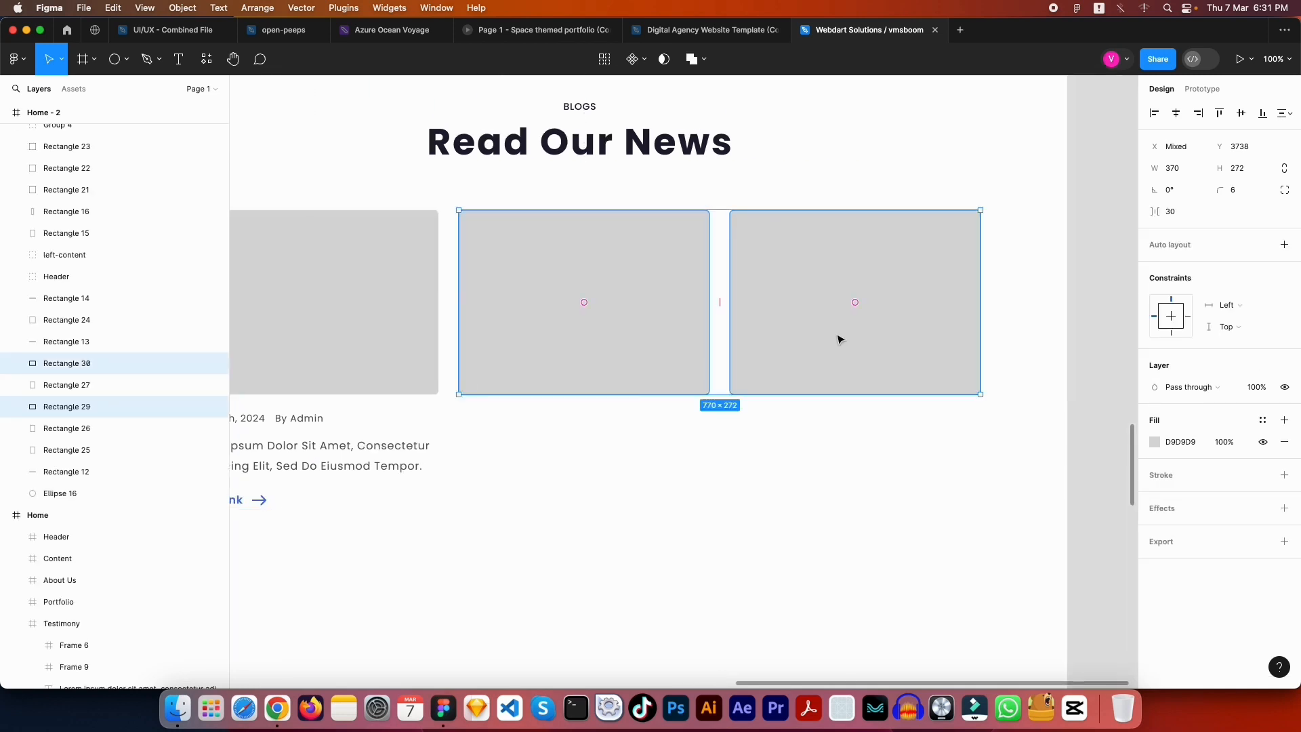
pyautogui.press('Delete')
# Duplicate the grouped card twice into the middle and right slots, 30 px apart
pyautogui.click(351, 344)
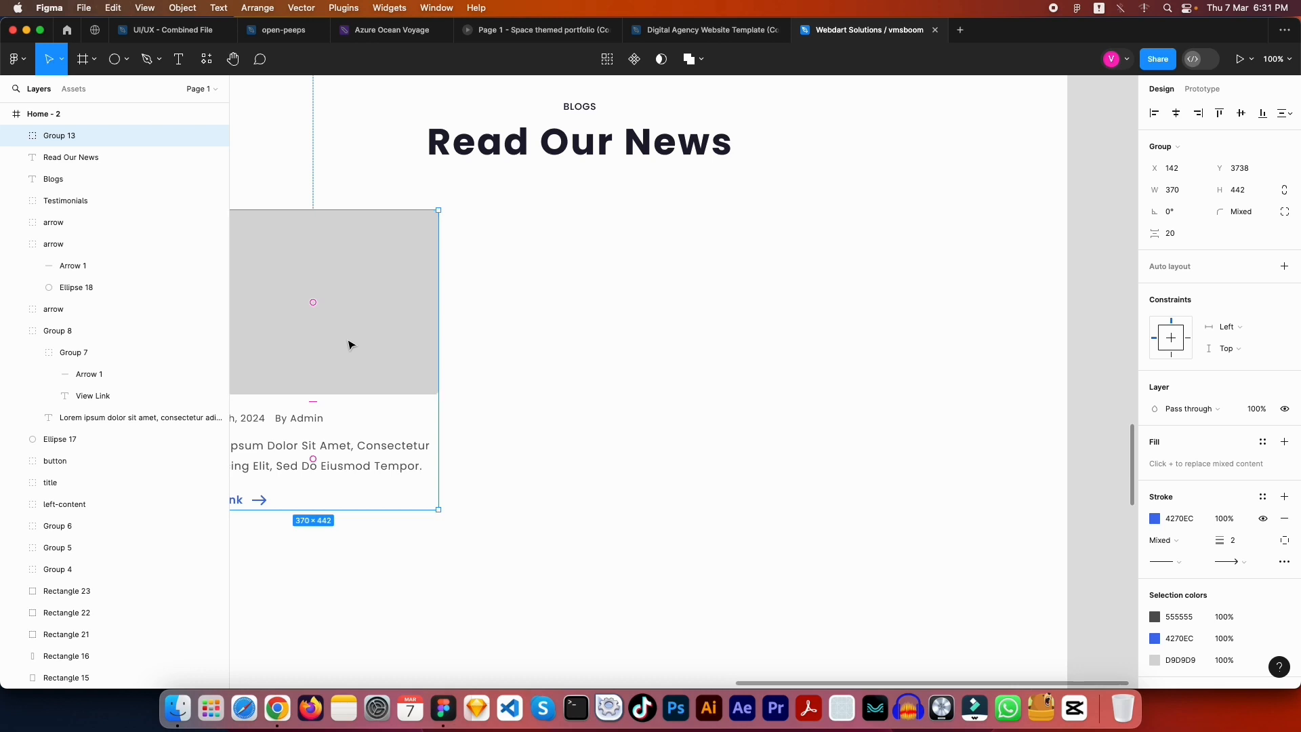
pyautogui.press('super+d')
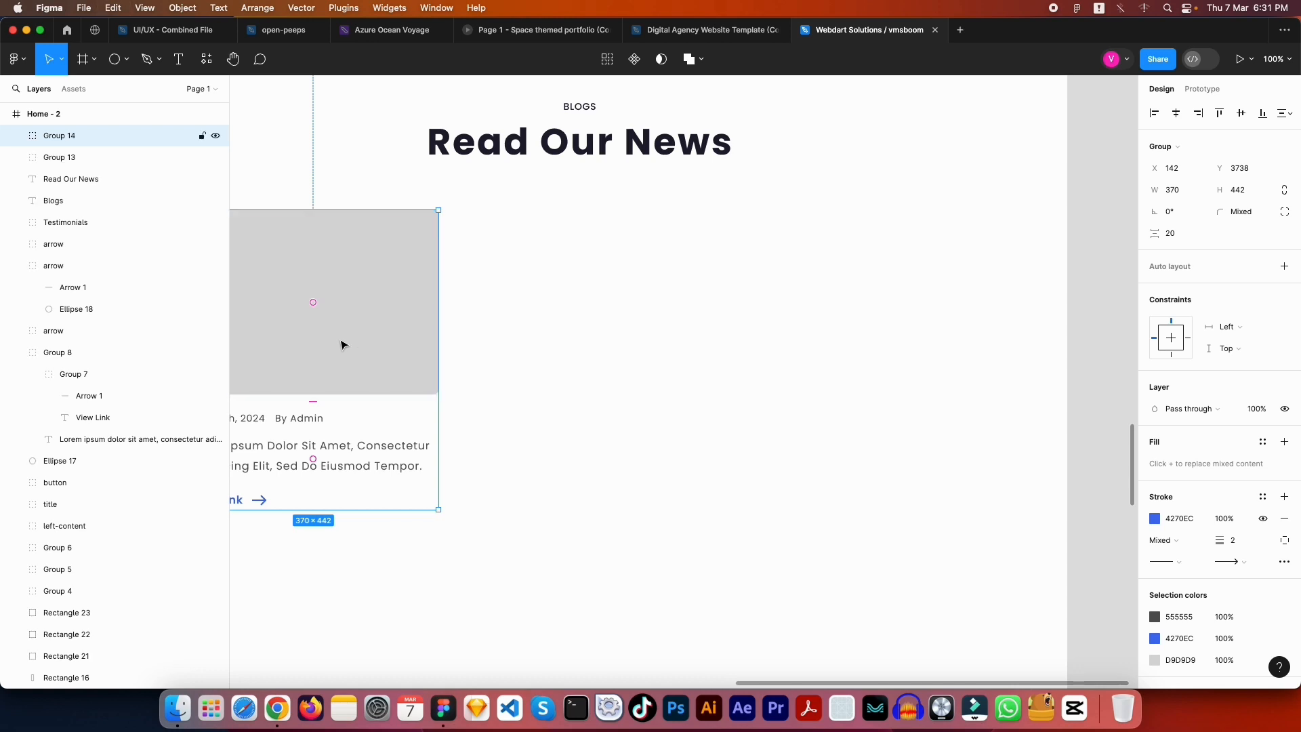
pyautogui.moveTo(343, 344); pyautogui.dragTo(568, 343)
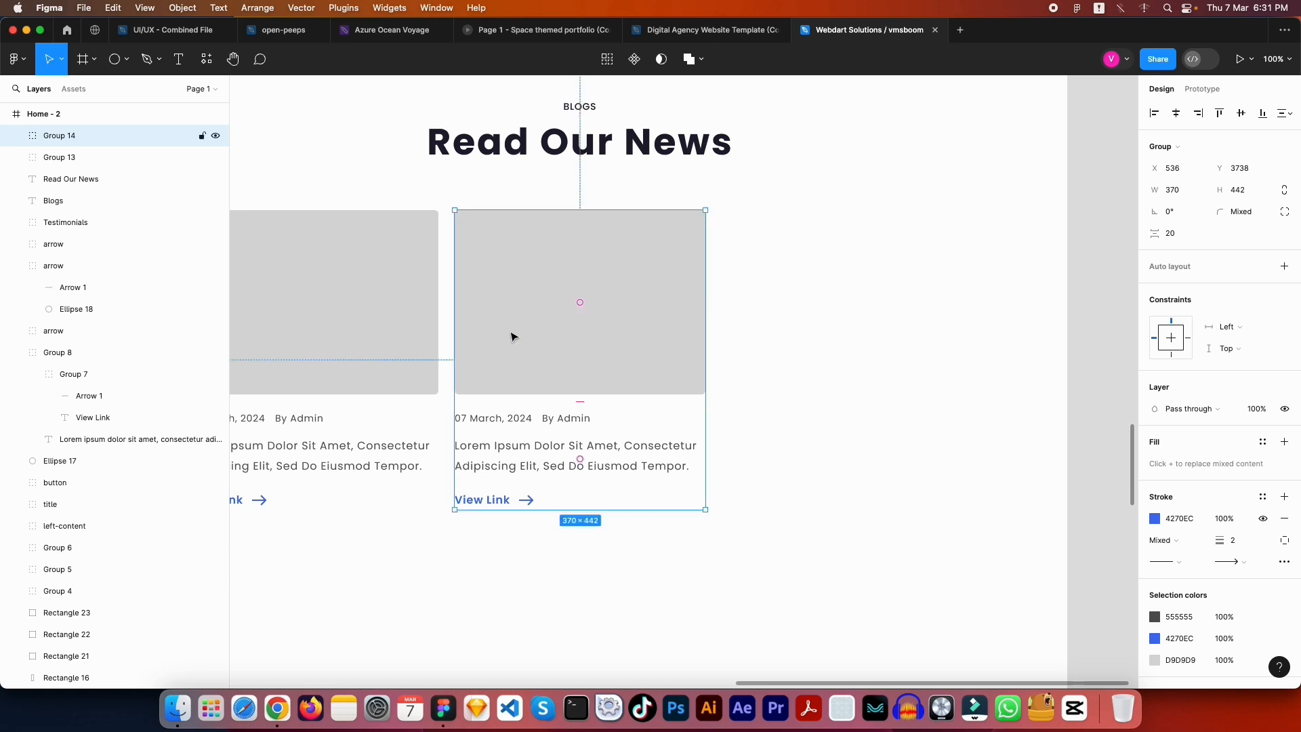
pyautogui.press('Right')
pyautogui.press('Right')
pyautogui.press('Right')
pyautogui.press('Right')
pyautogui.press('Right')
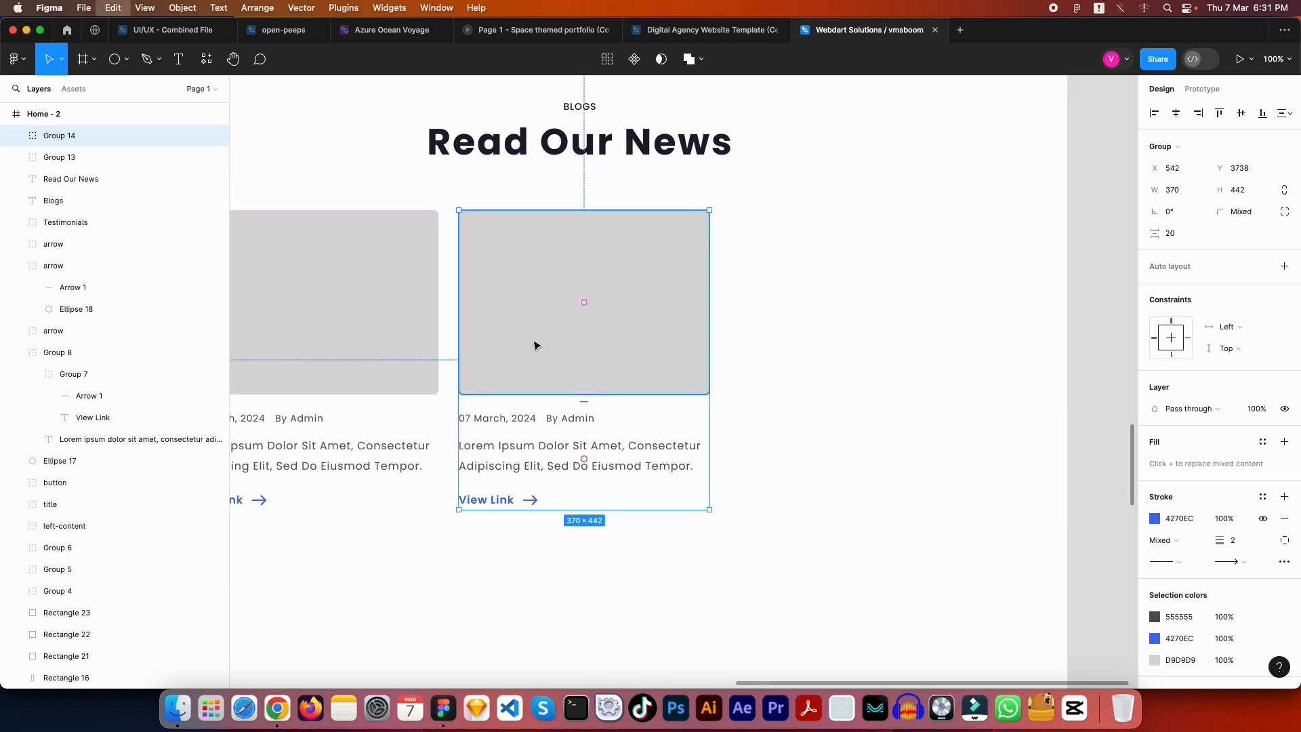
pyautogui.press('super+d')
pyautogui.moveTo(569, 360); pyautogui.dragTo(842, 368)
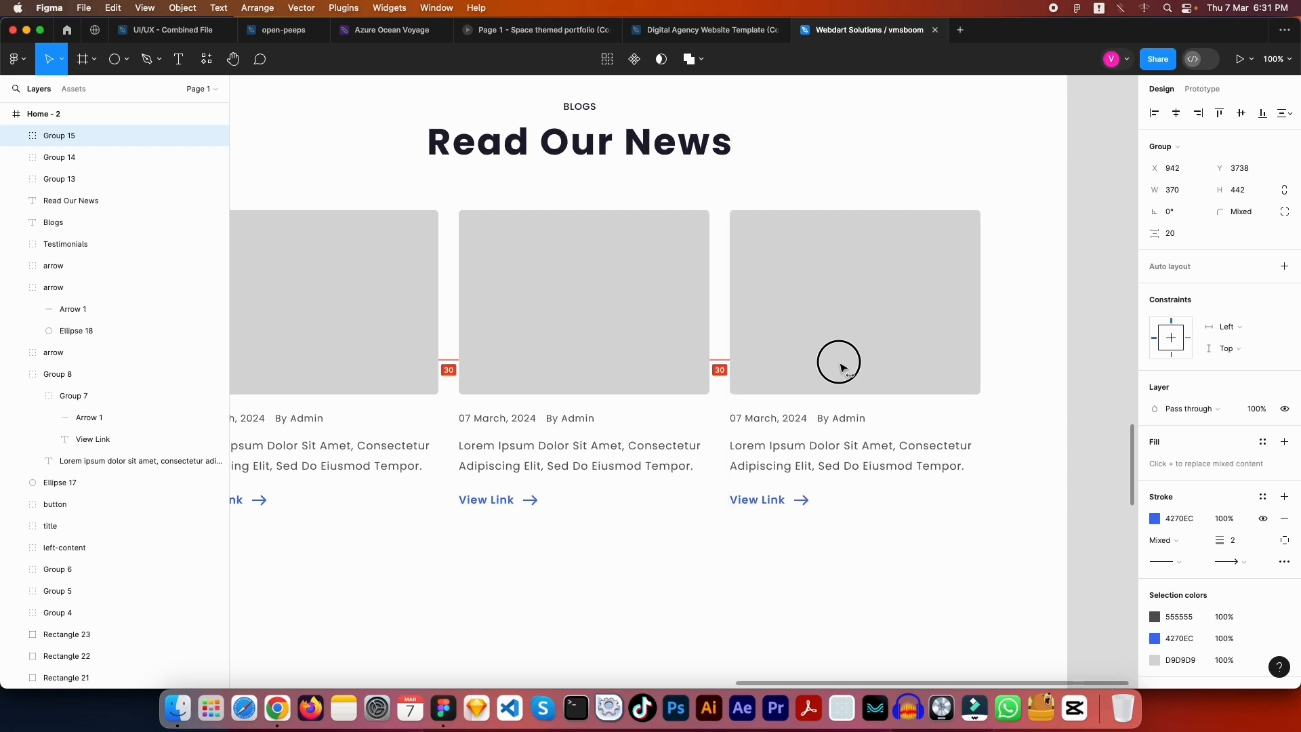
pyautogui.click(712, 379)
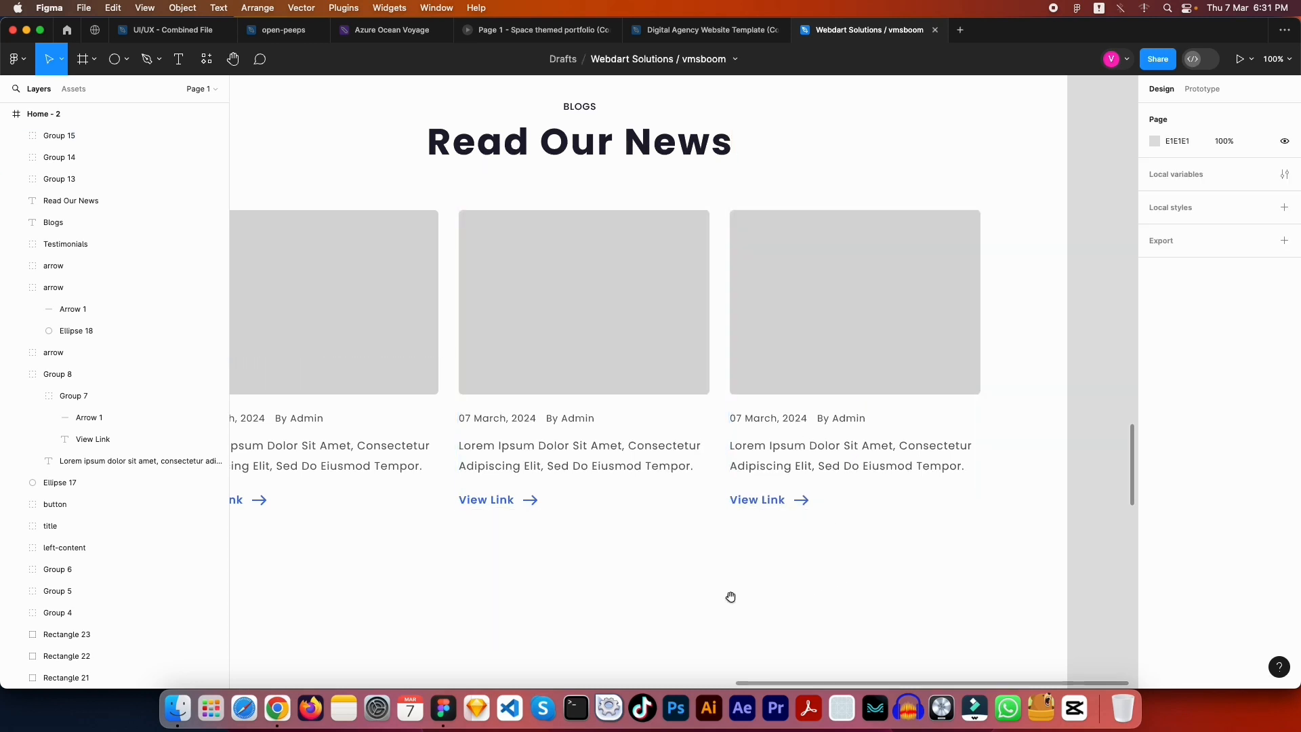
pyautogui.scroll(-3, 729, 598)
pyautogui.hscroll(-5, 729, 599)
# Change the first card's View Link to 'Read More' and delete its arrow
pyautogui.hscroll(10, 985, 415)
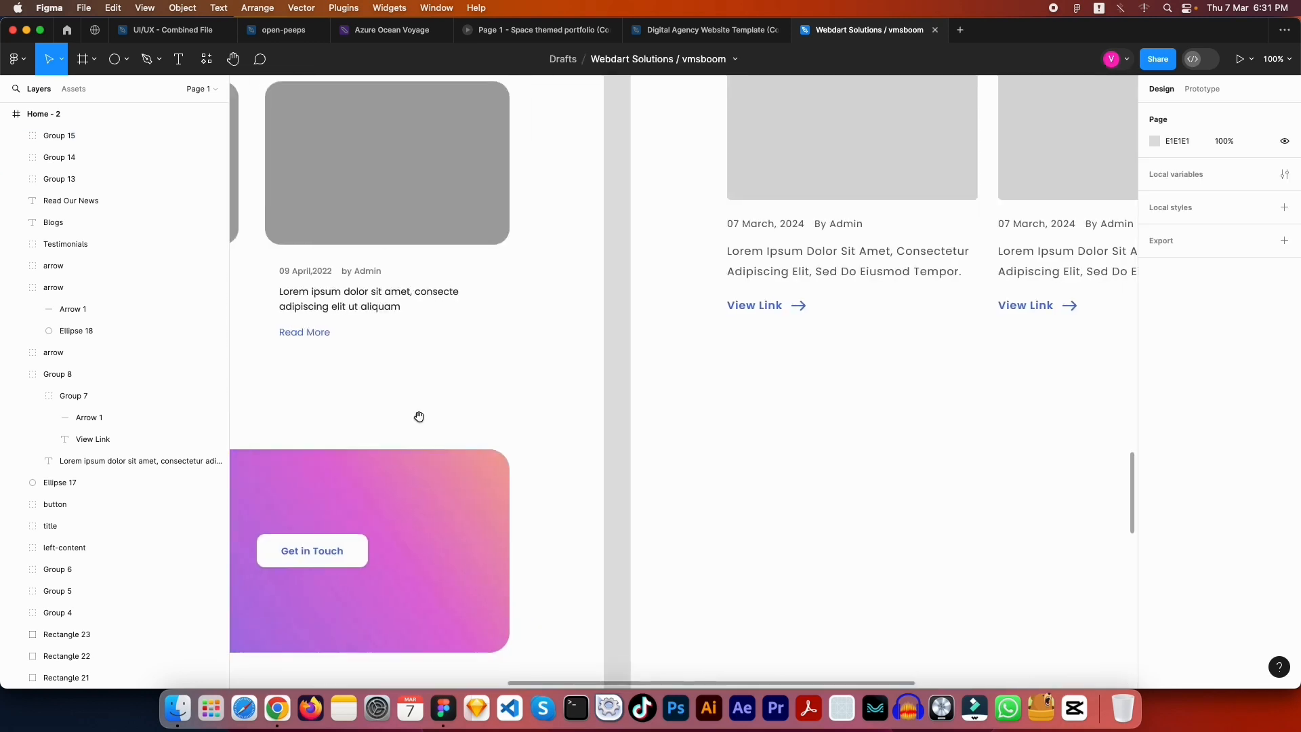
pyautogui.keyDown('super'); pyautogui.click(616, 332); pyautogui.keyUp('super')
pyautogui.doubleClick(615, 332)
pyautogui.write('R')
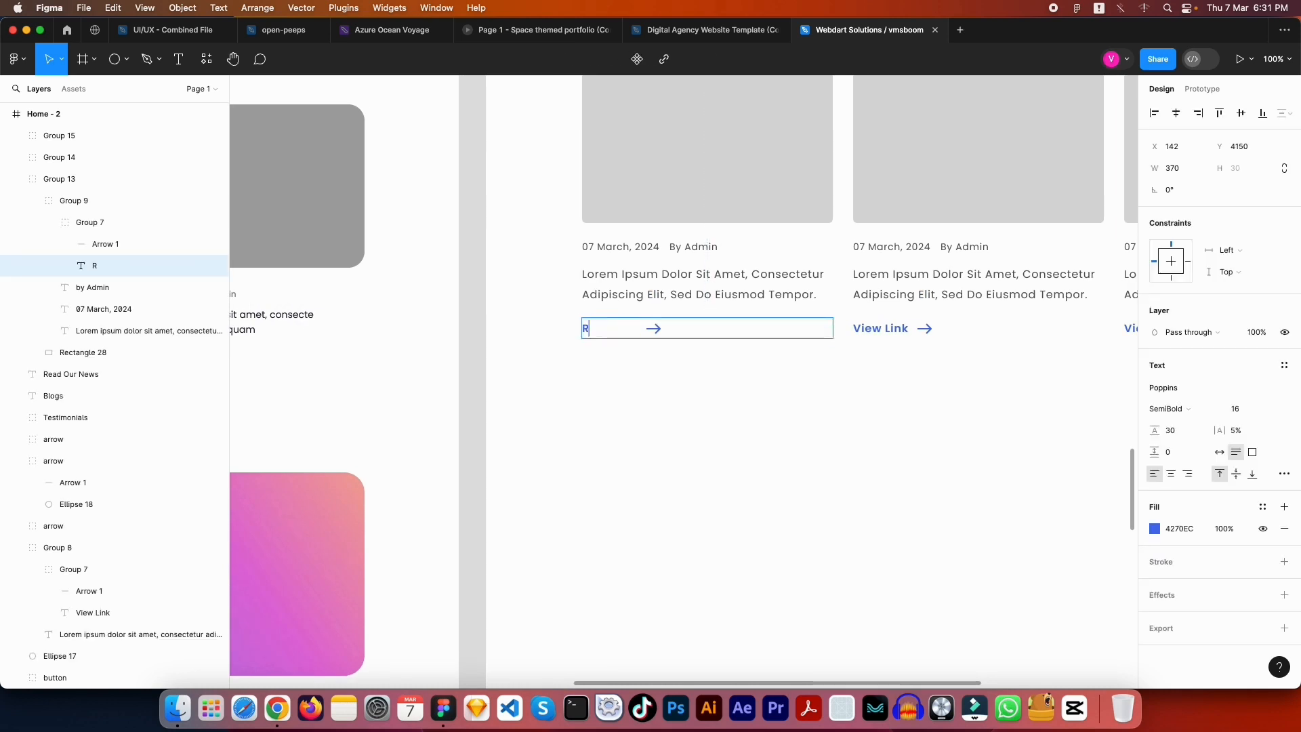
pyautogui.write('ead More')
pyautogui.press('Escape')
pyautogui.click(656, 329)
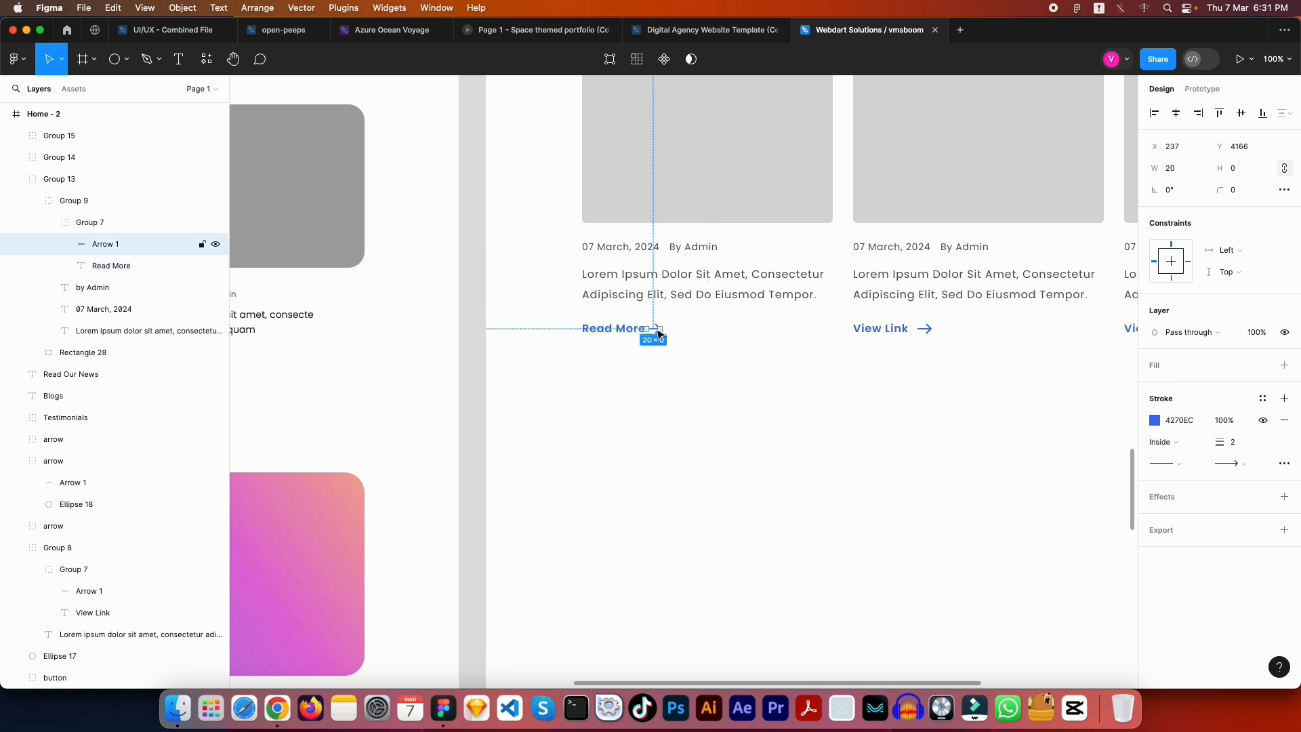
pyautogui.press('Delete')
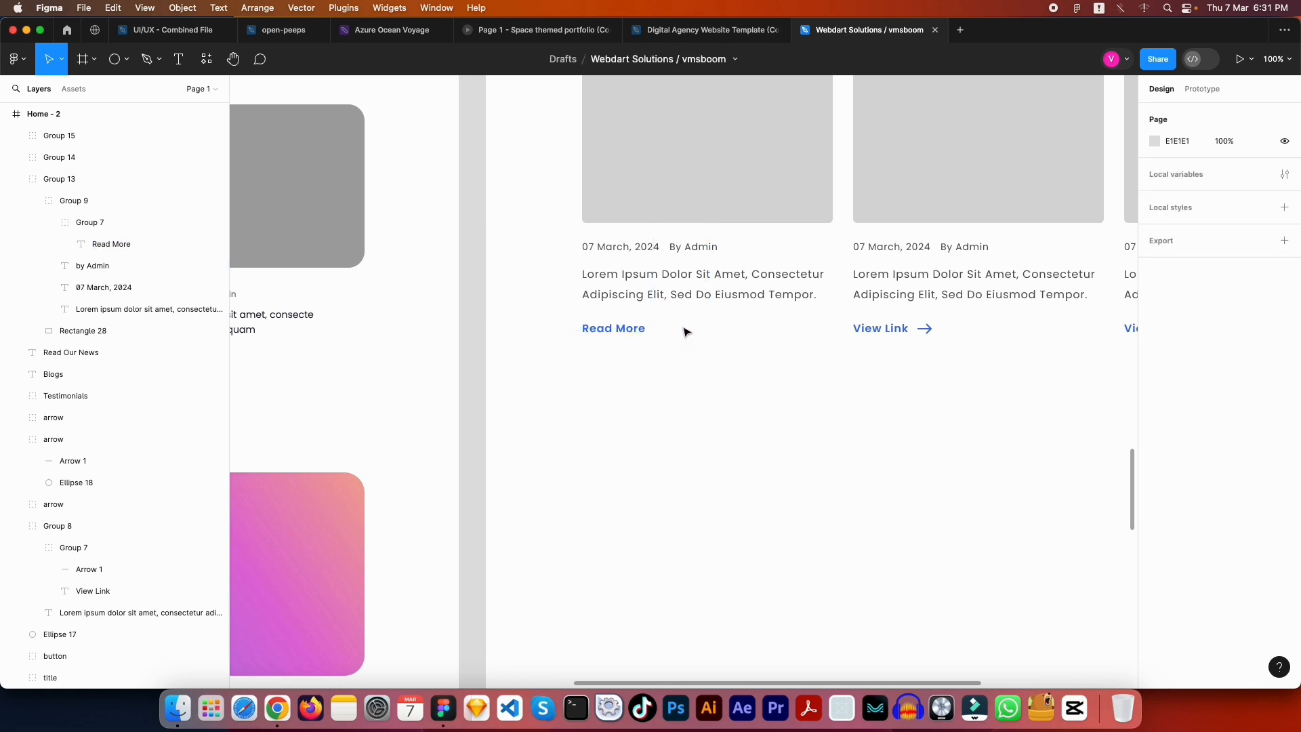
# Delete the middle and right cards' arrows and retype their labels as 'Read More'
pyautogui.moveTo(943, 375); pyautogui.dragTo(726, 362)
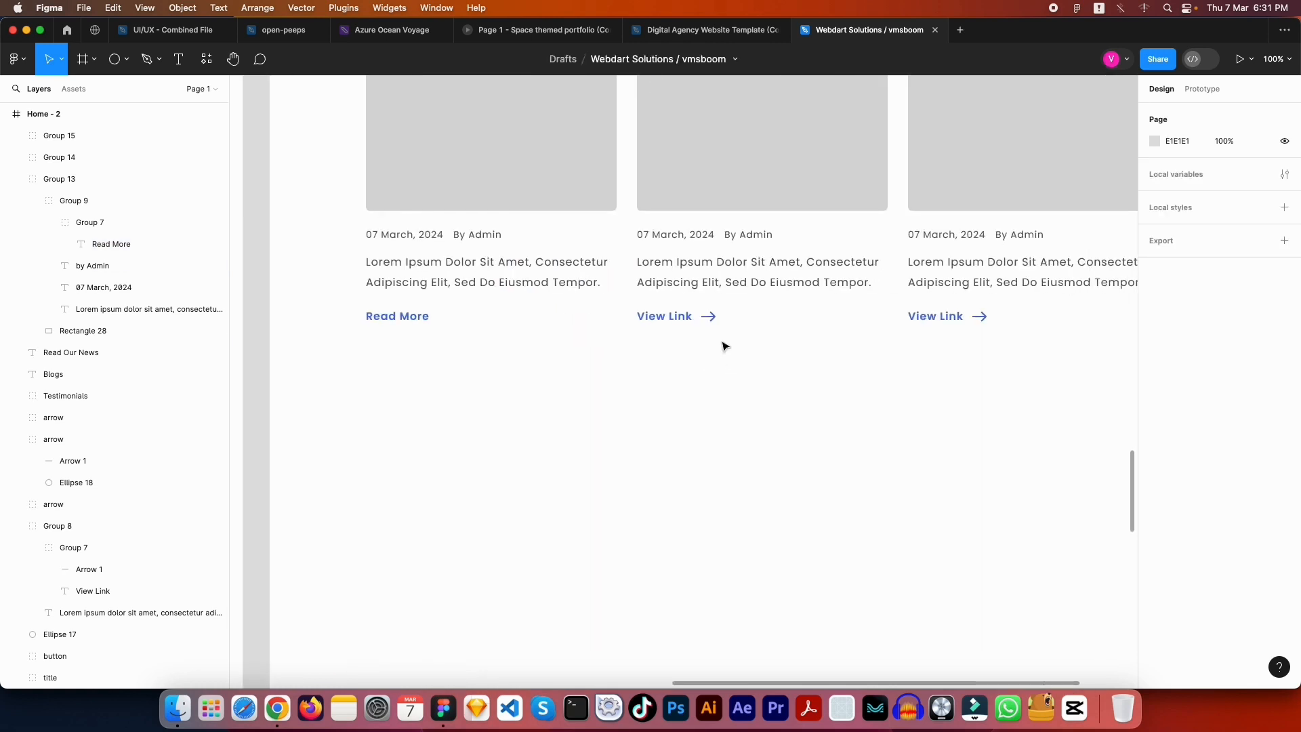
pyautogui.click(710, 316)
pyautogui.keyDown('shift'); pyautogui.click(984, 317); pyautogui.keyUp('shift')
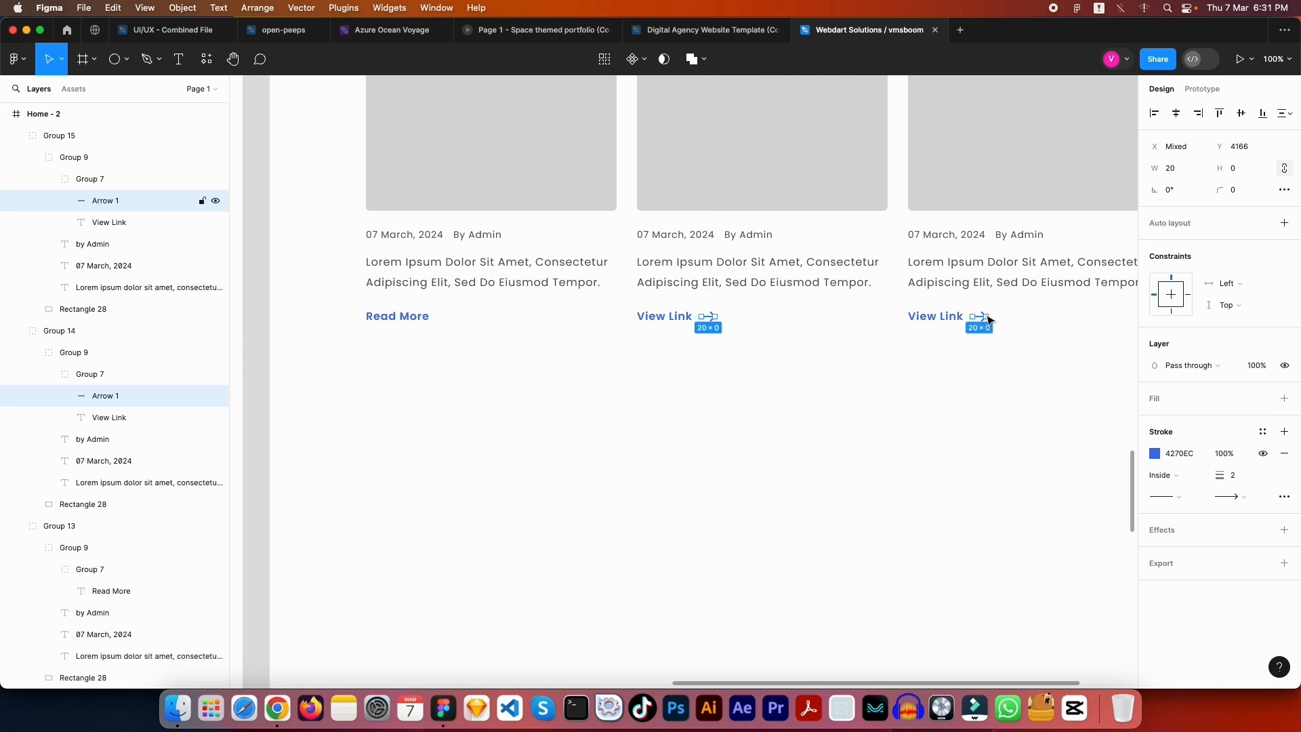
pyautogui.press('Delete')
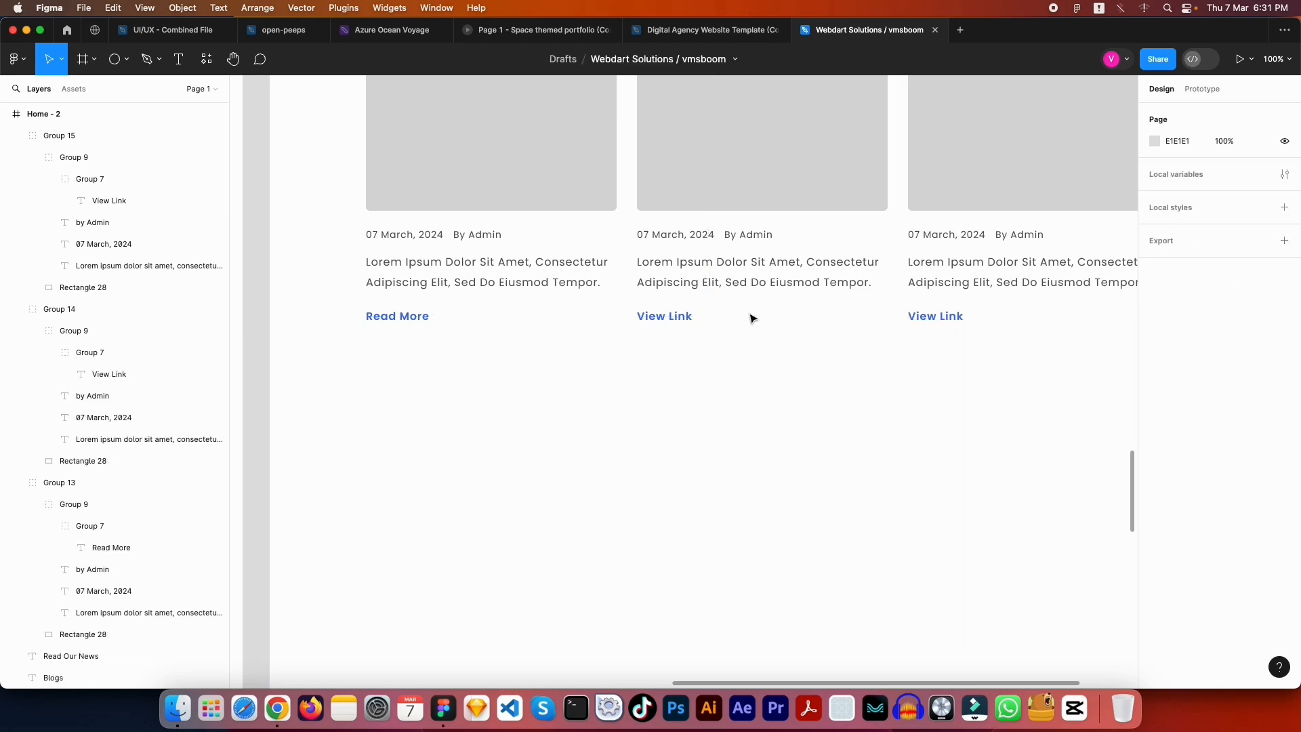
pyautogui.doubleClick(656, 316)
pyautogui.write('Rea')
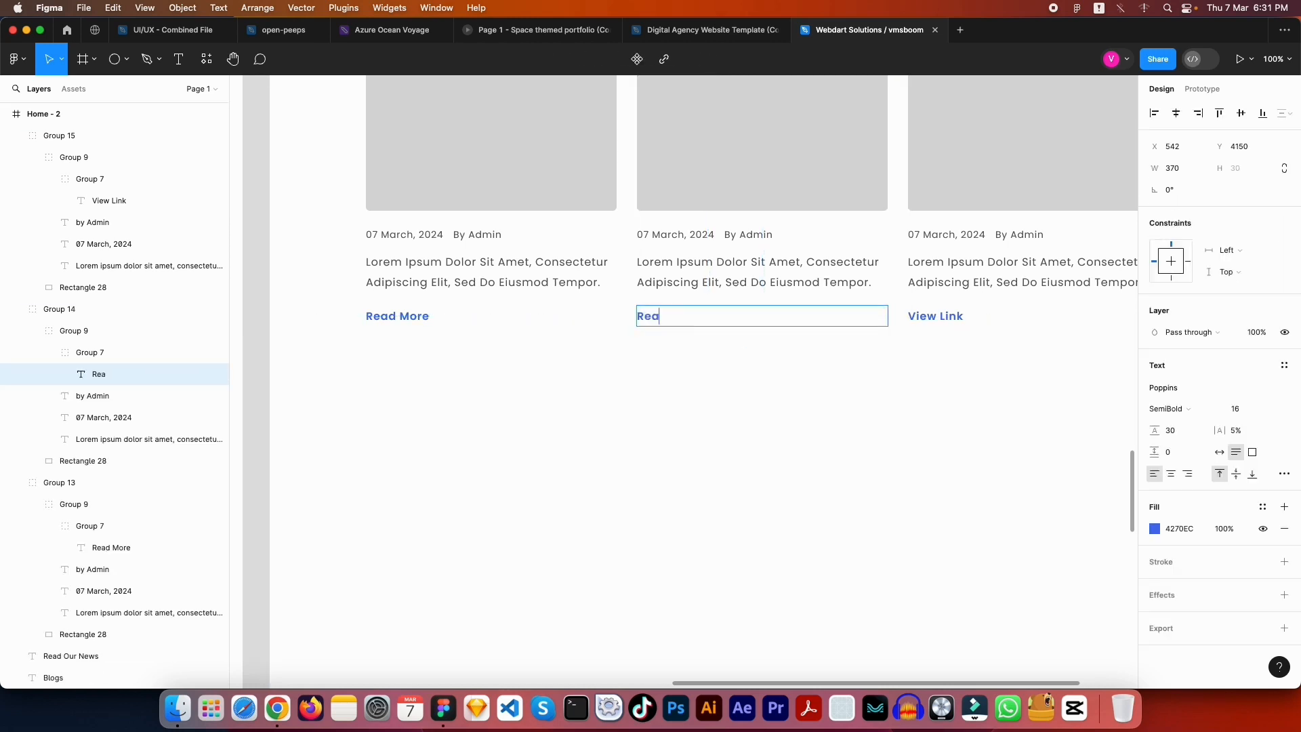
pyautogui.write('d More')
pyautogui.press('Escape')
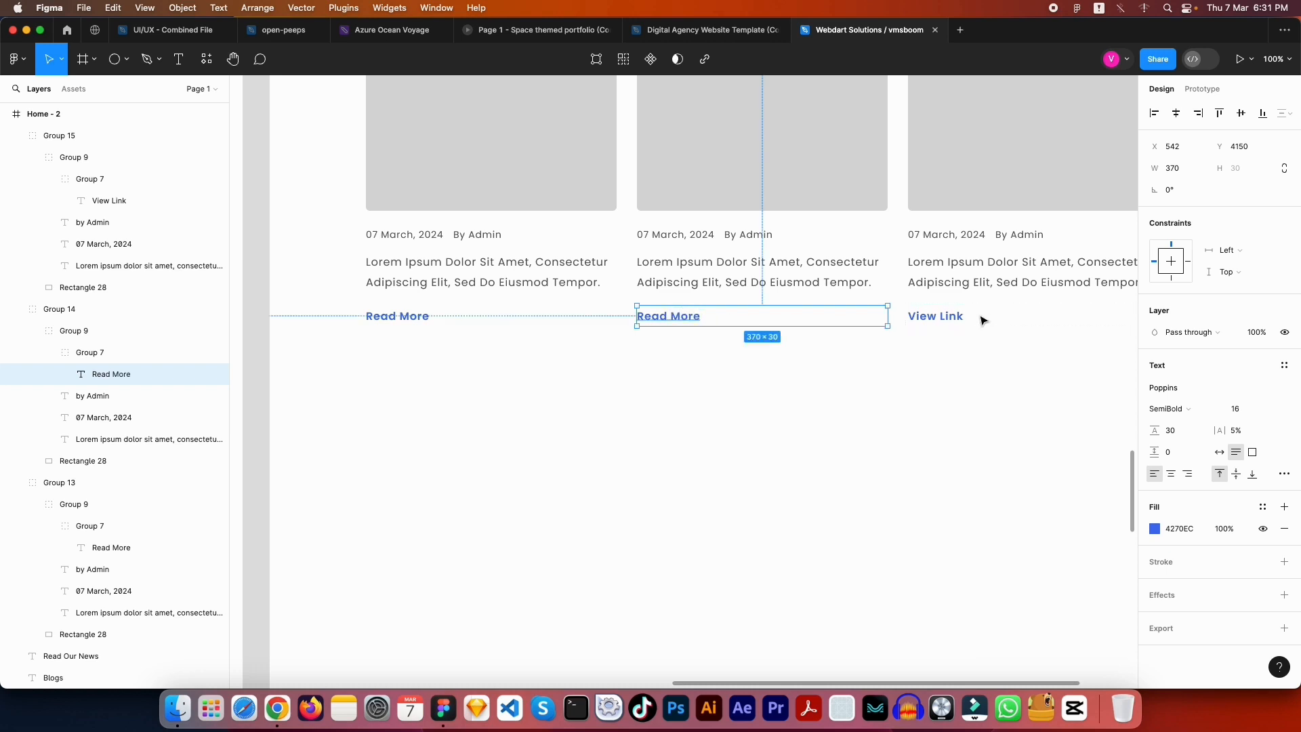
pyautogui.click(936, 317)
pyautogui.doubleClick(935, 317)
pyautogui.write('Read')
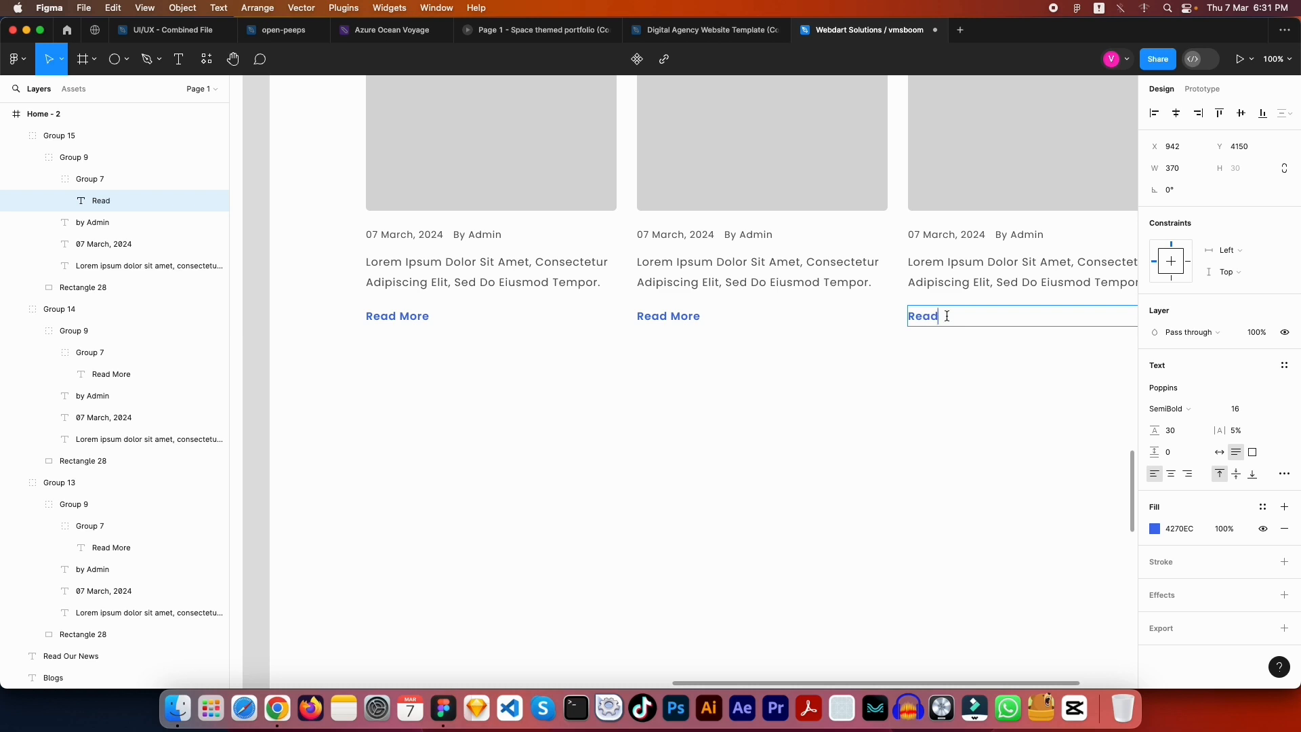
pyautogui.write(' More')
pyautogui.press('Escape')
pyautogui.press('Escape')
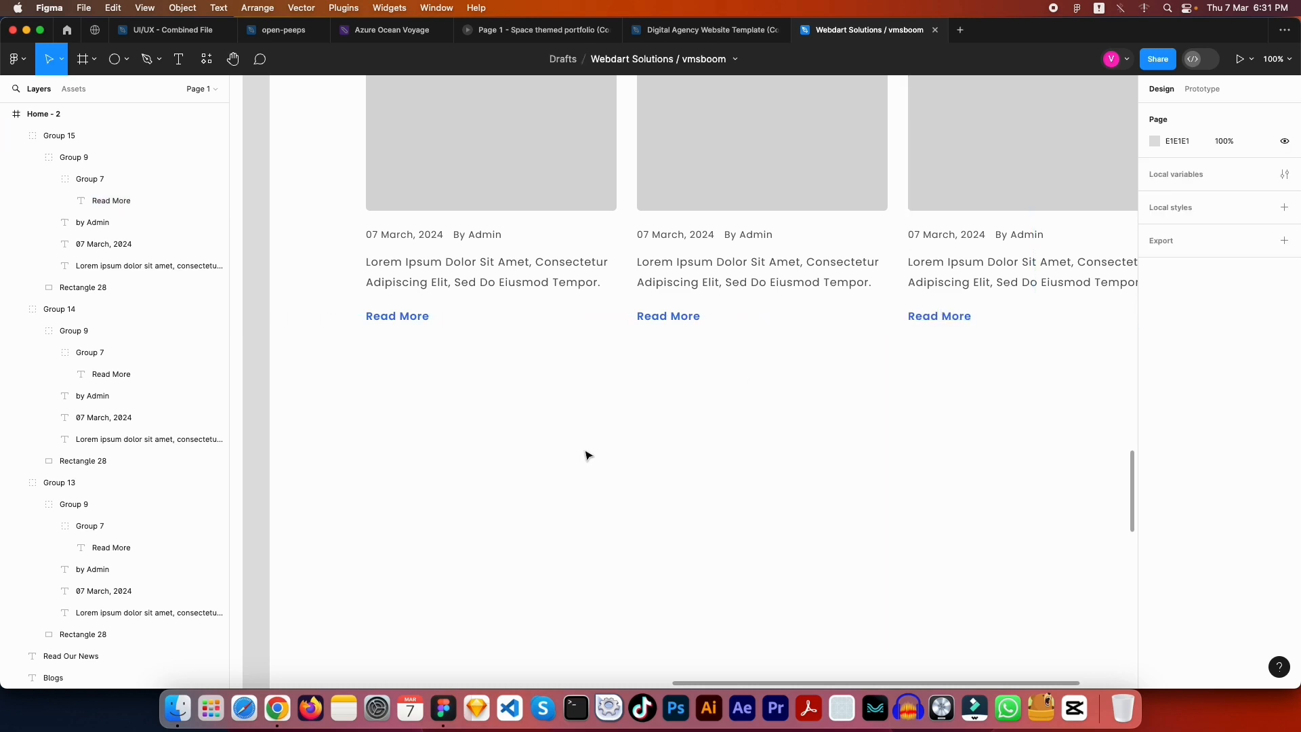
# Move all three Read More labels up closer to their paragraphs
pyautogui.scroll(2, 660, 499)
pyautogui.scroll(2, 660, 508)
pyautogui.scroll(-2, 610, 488)
pyautogui.hscroll(1, 610, 488)
pyautogui.click(393, 393)
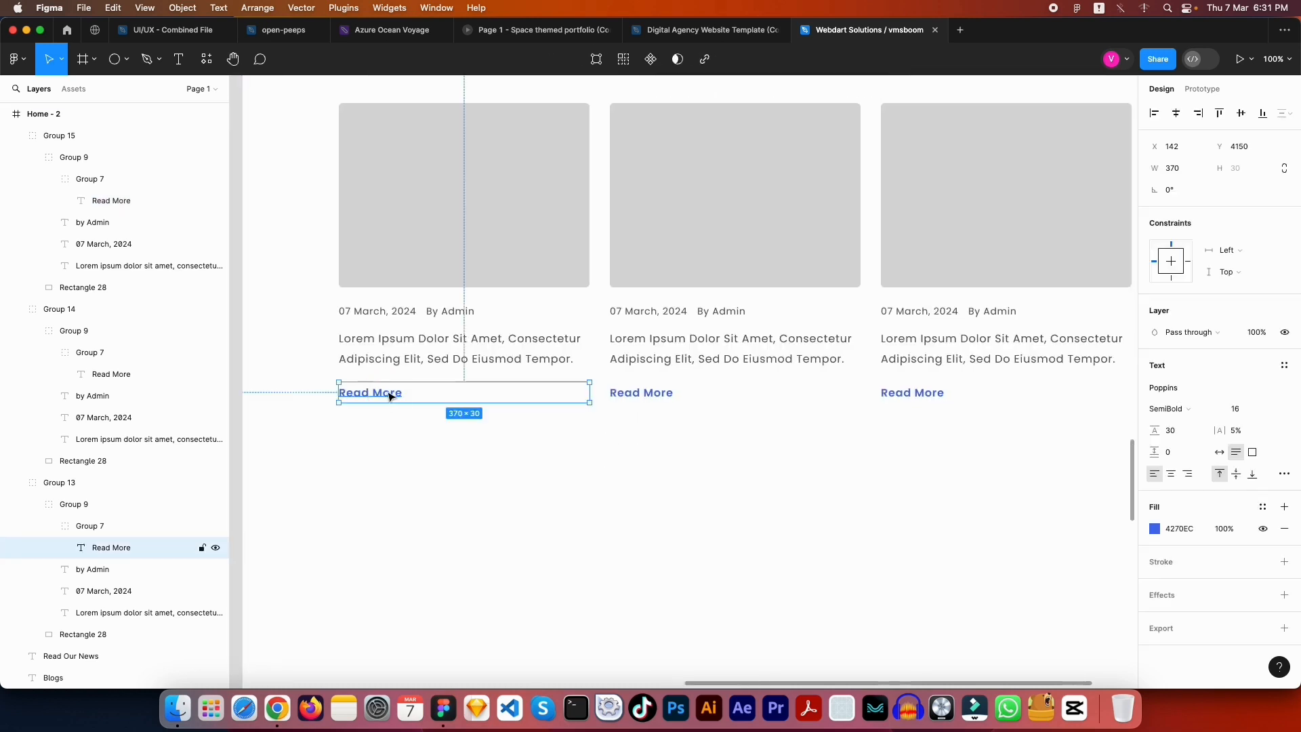
pyautogui.keyDown('shift'); pyautogui.click(640, 395); pyautogui.keyUp('shift')
pyautogui.keyDown('shift'); pyautogui.click(912, 393); pyautogui.keyUp('shift')
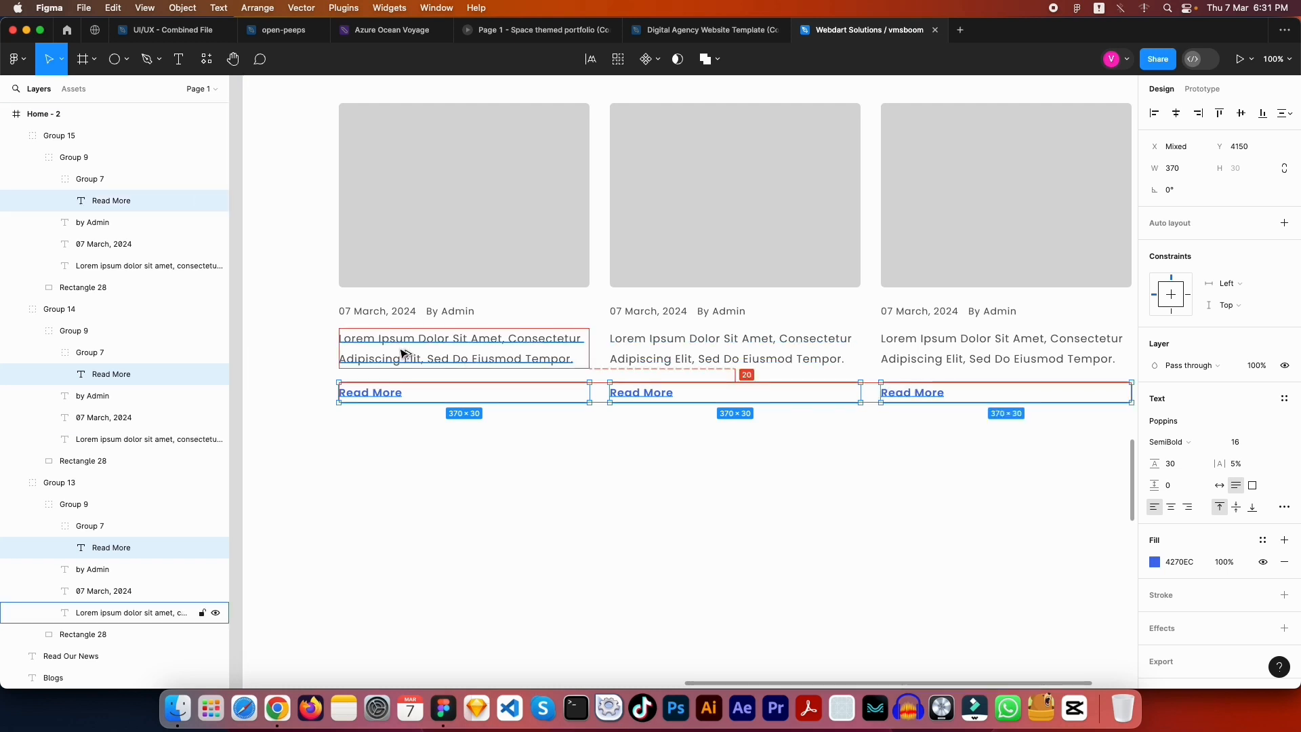
pyautogui.hotkey('shift', 'Up')
pyautogui.press('Escape')
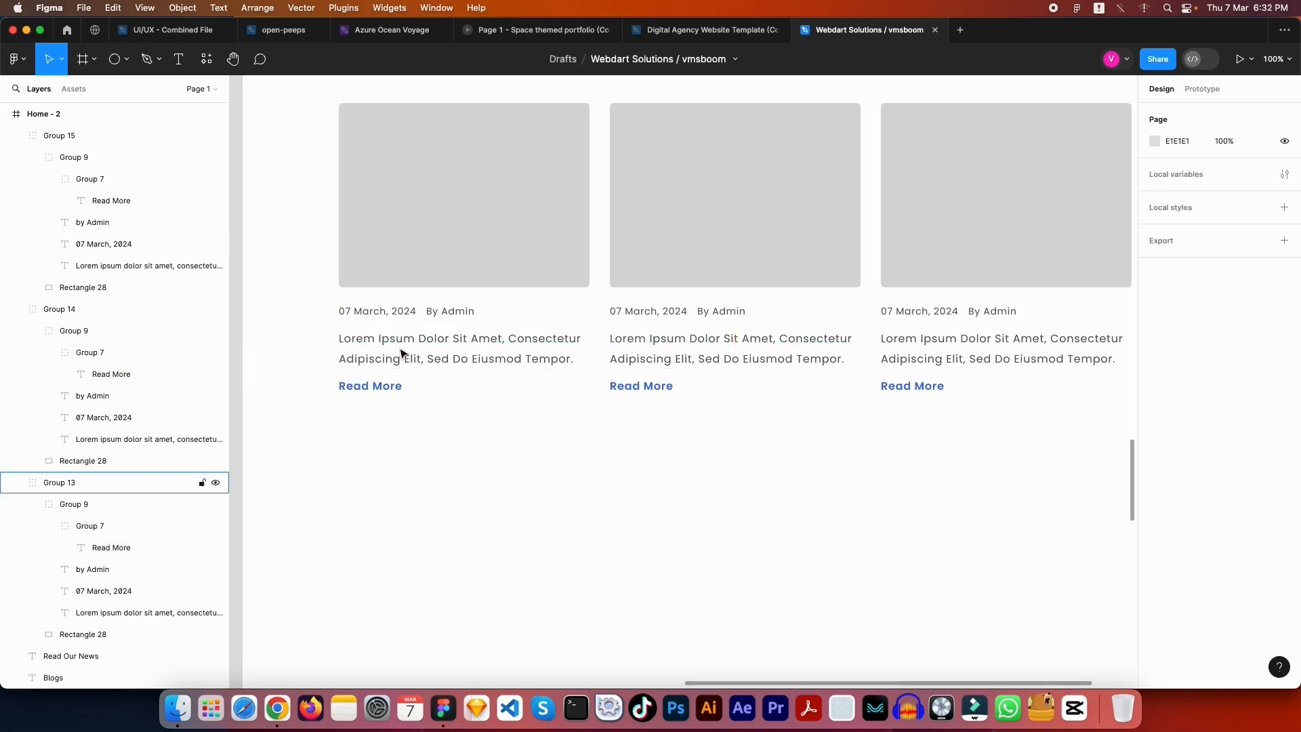
# Group the whole Read Our News section and name the group 'Blogs'
pyautogui.moveTo(540, 533); pyautogui.dragTo(753, 482)
pyautogui.scroll(-5, 753, 482)
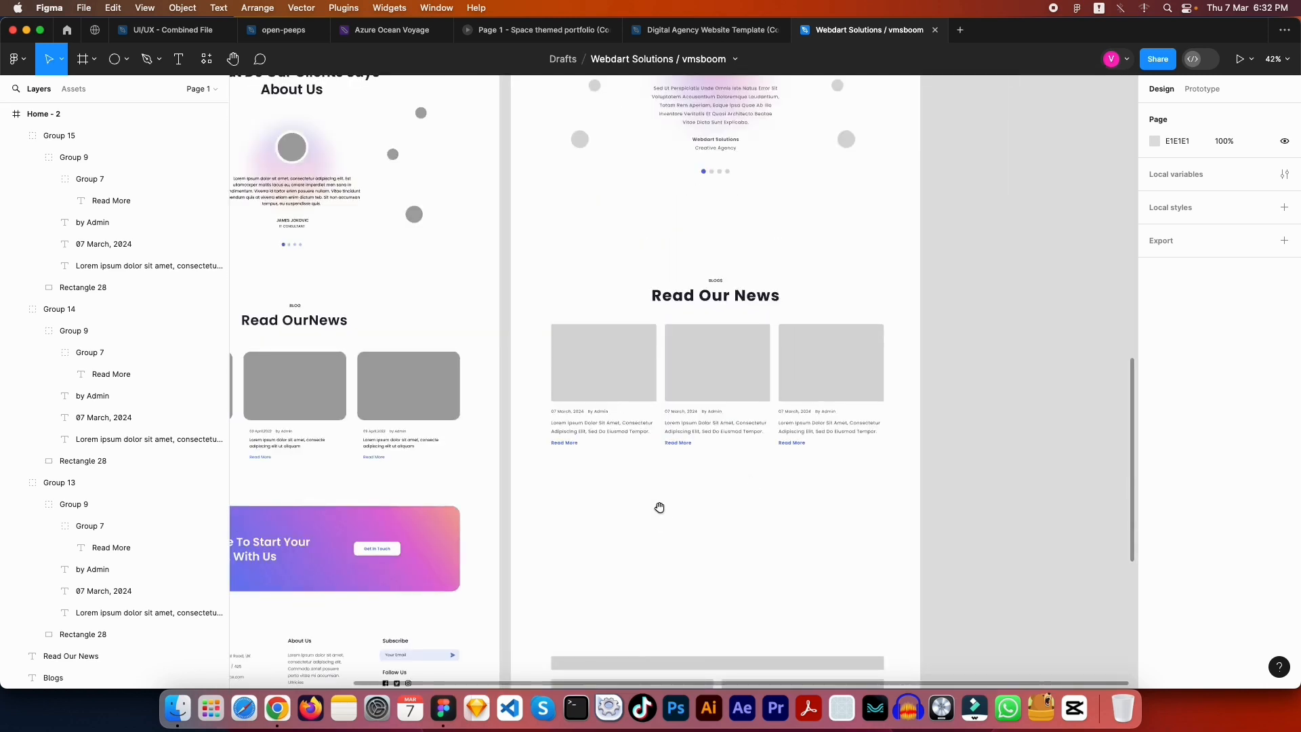
pyautogui.moveTo(659, 506); pyautogui.dragTo(856, 467)
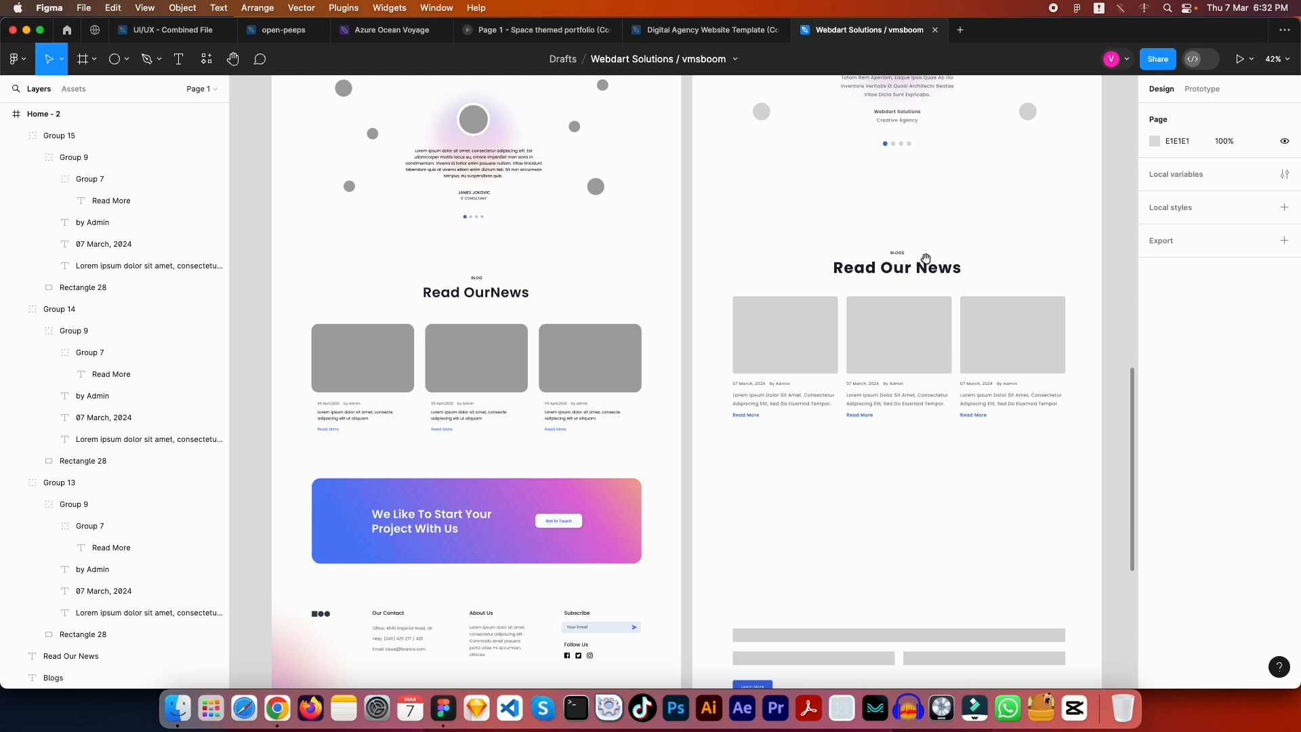
pyautogui.moveTo(706, 236); pyautogui.dragTo(1085, 442)
pyautogui.press('super+g')
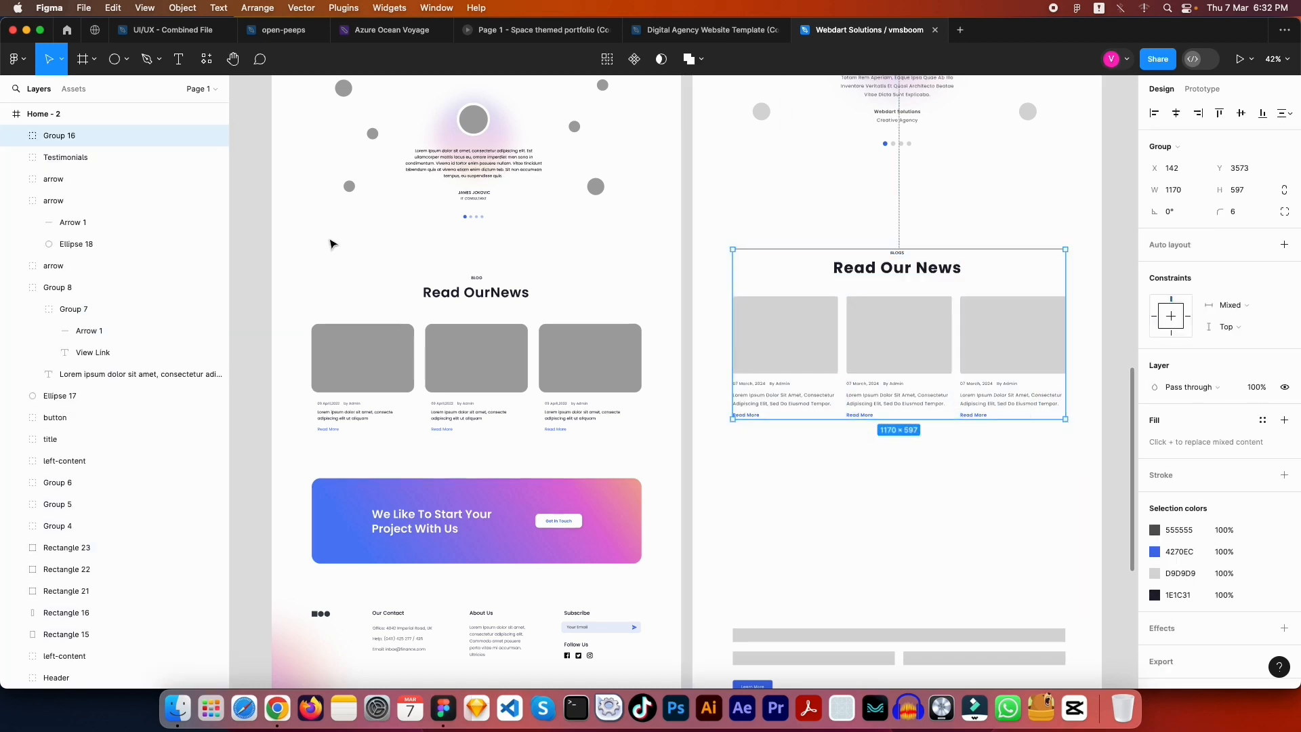
pyautogui.doubleClick(64, 139)
pyautogui.write('Bl')
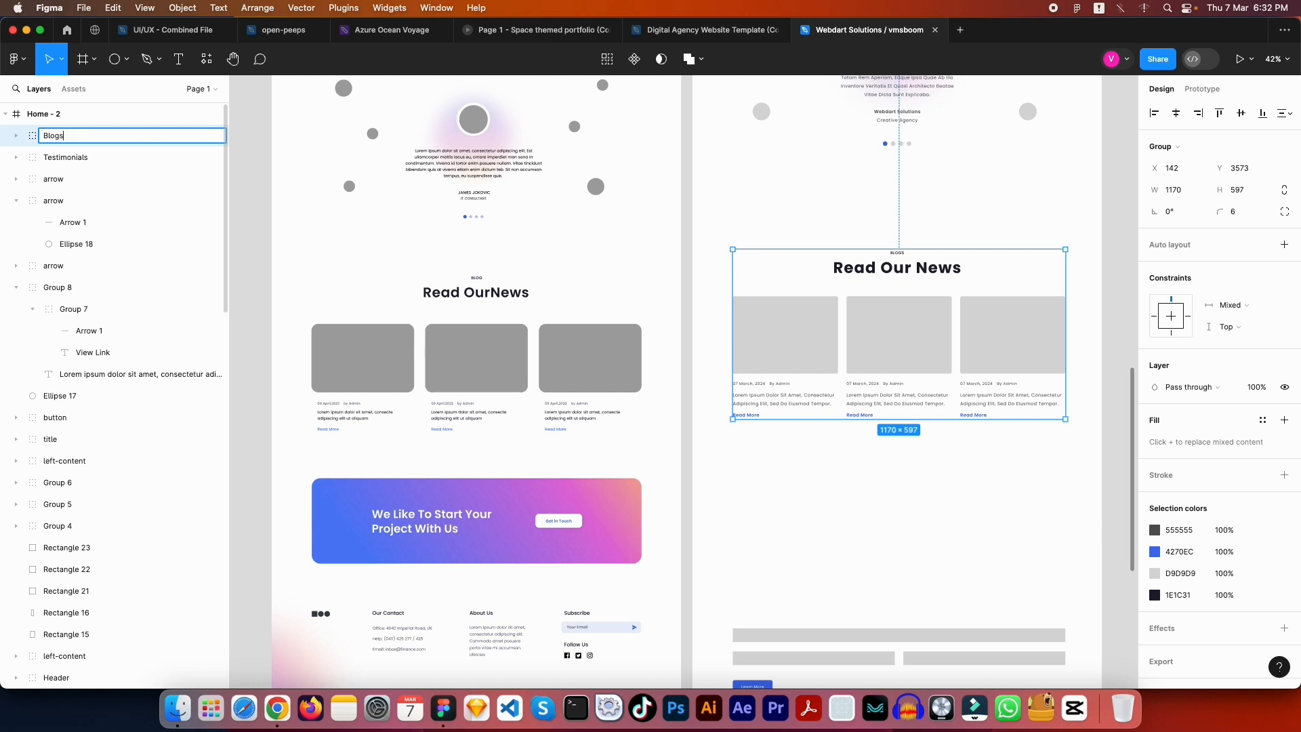
pyautogui.write('ogs')
pyautogui.press('Return')
pyautogui.press('Escape')
# Move the Blogs group up to sit centred just below the testimonials
pyautogui.scroll(3, 600, 397)
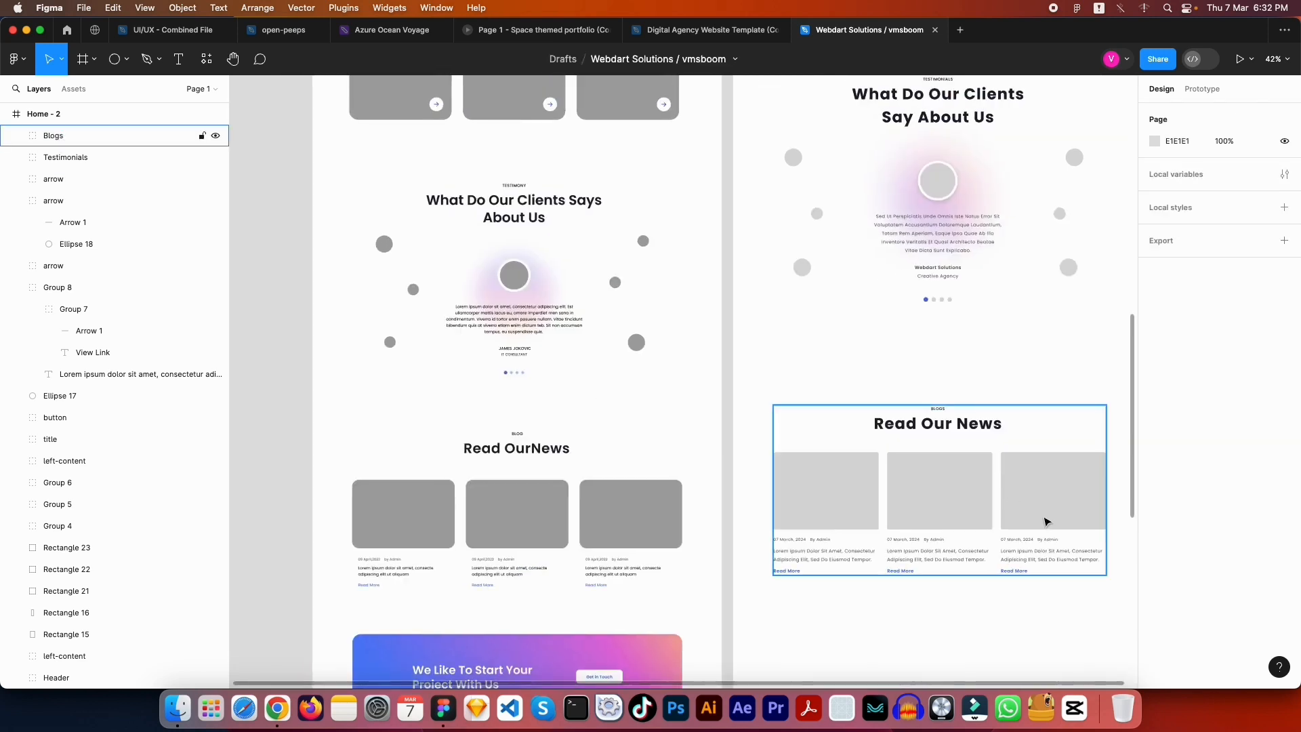
pyautogui.click(938, 517)
pyautogui.moveTo(938, 517); pyautogui.dragTo(938, 434)
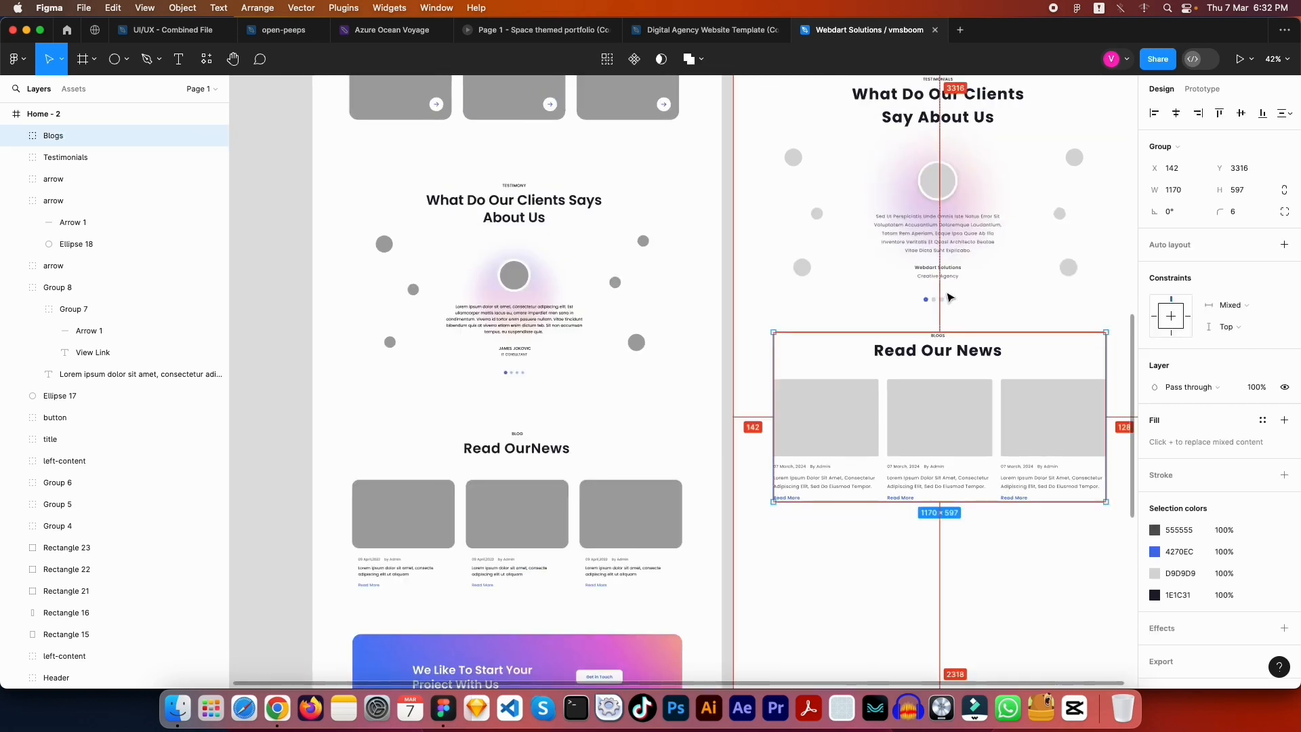
pyautogui.press('Up')
pyautogui.press('Up')
pyautogui.press('Up')
pyautogui.press('Up')
pyautogui.press('Up')
pyautogui.press('Up')
pyautogui.press('Up')
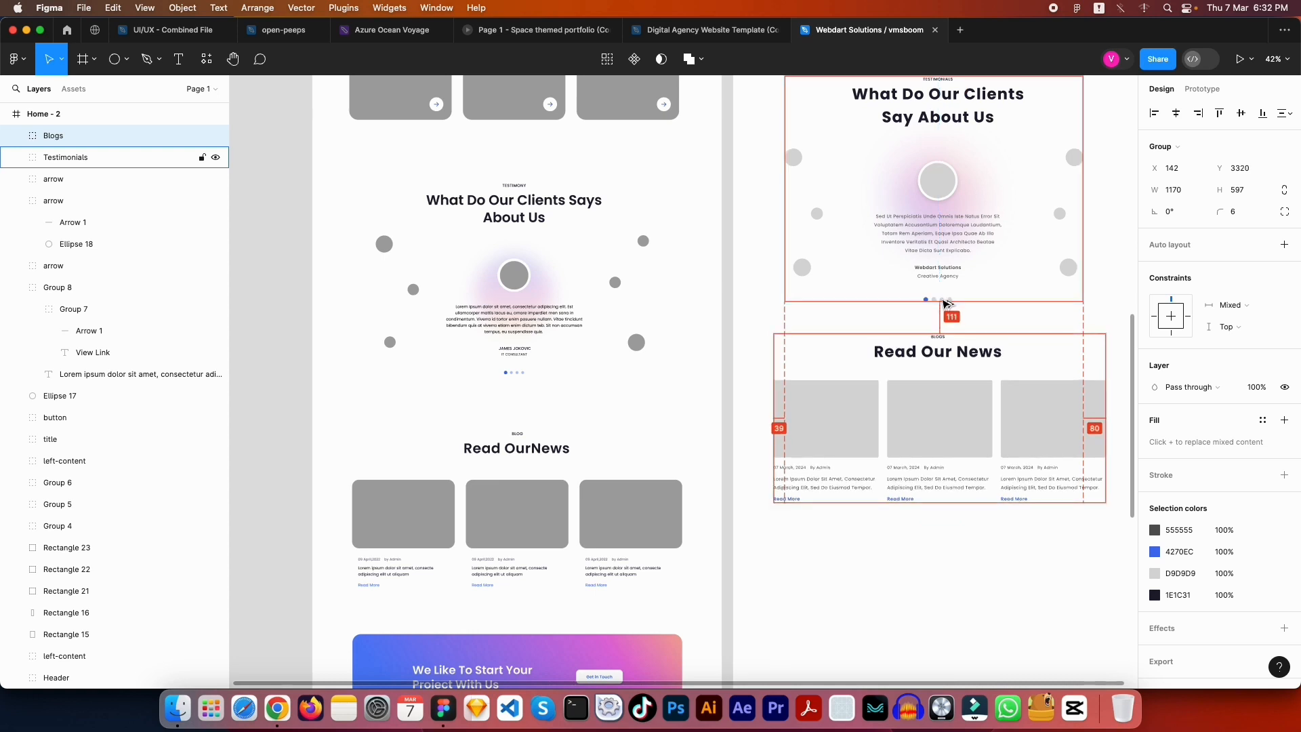
pyautogui.press('Escape')
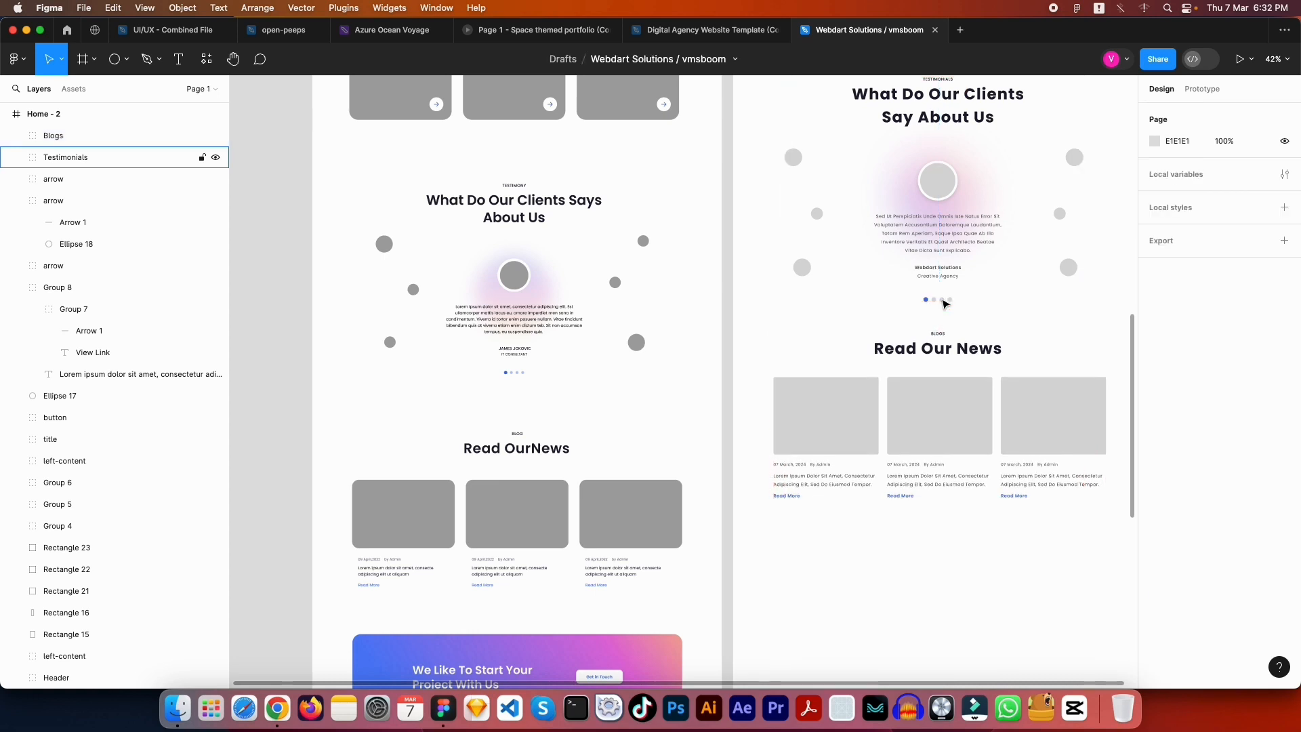
pyautogui.scroll(-5, 881, 339)
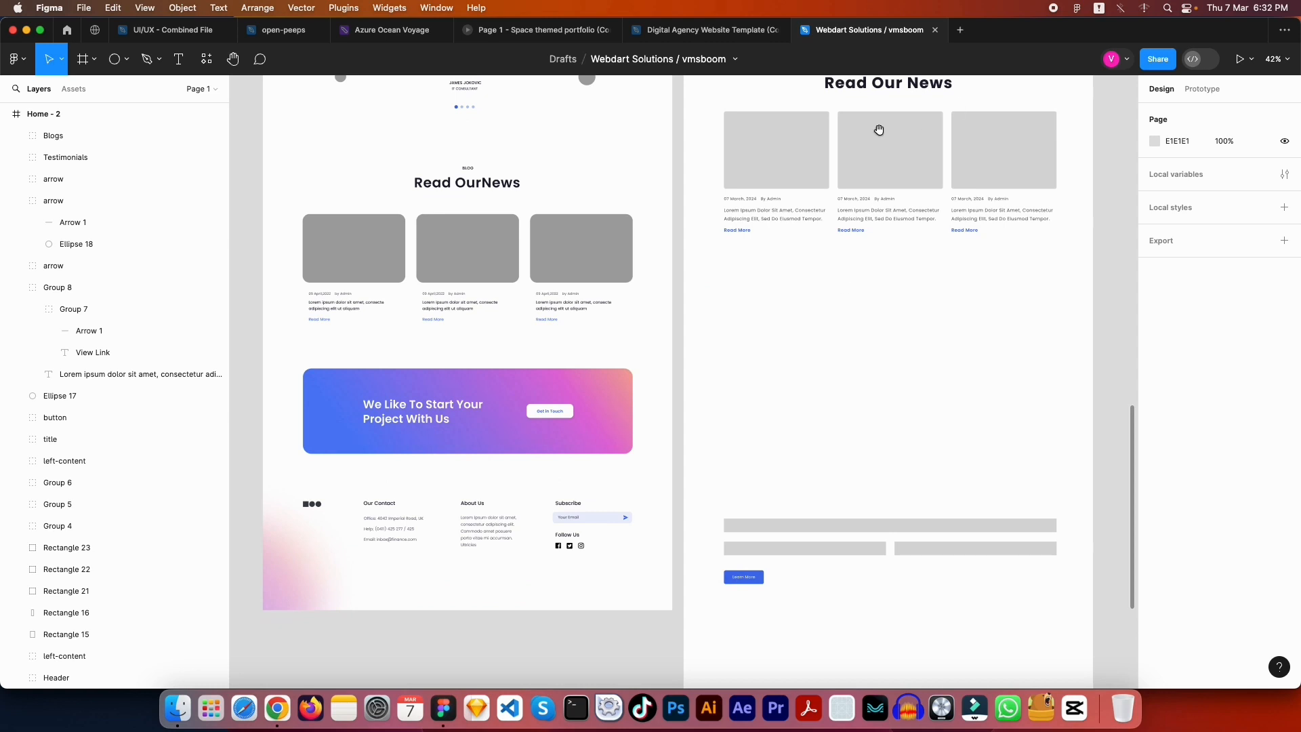
pyautogui.scroll(-2, 842, 276)
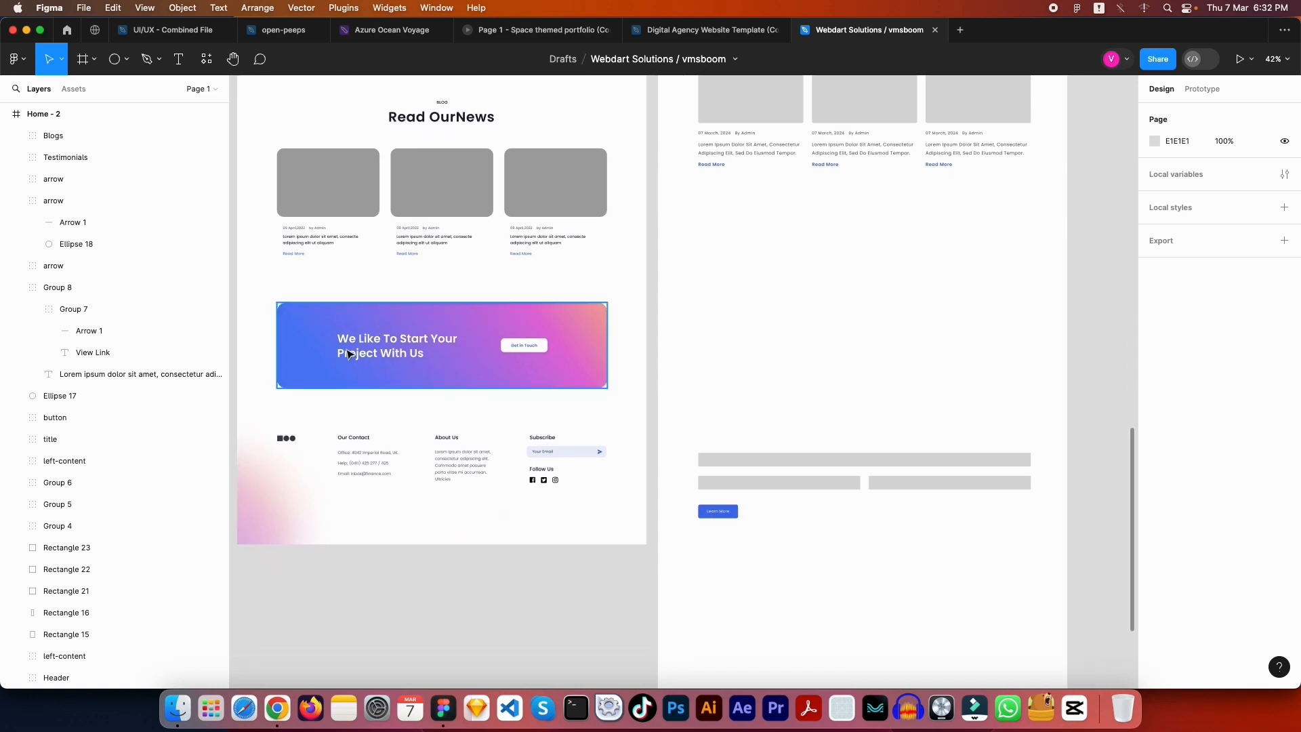
pyautogui.scroll(5, 351, 353)
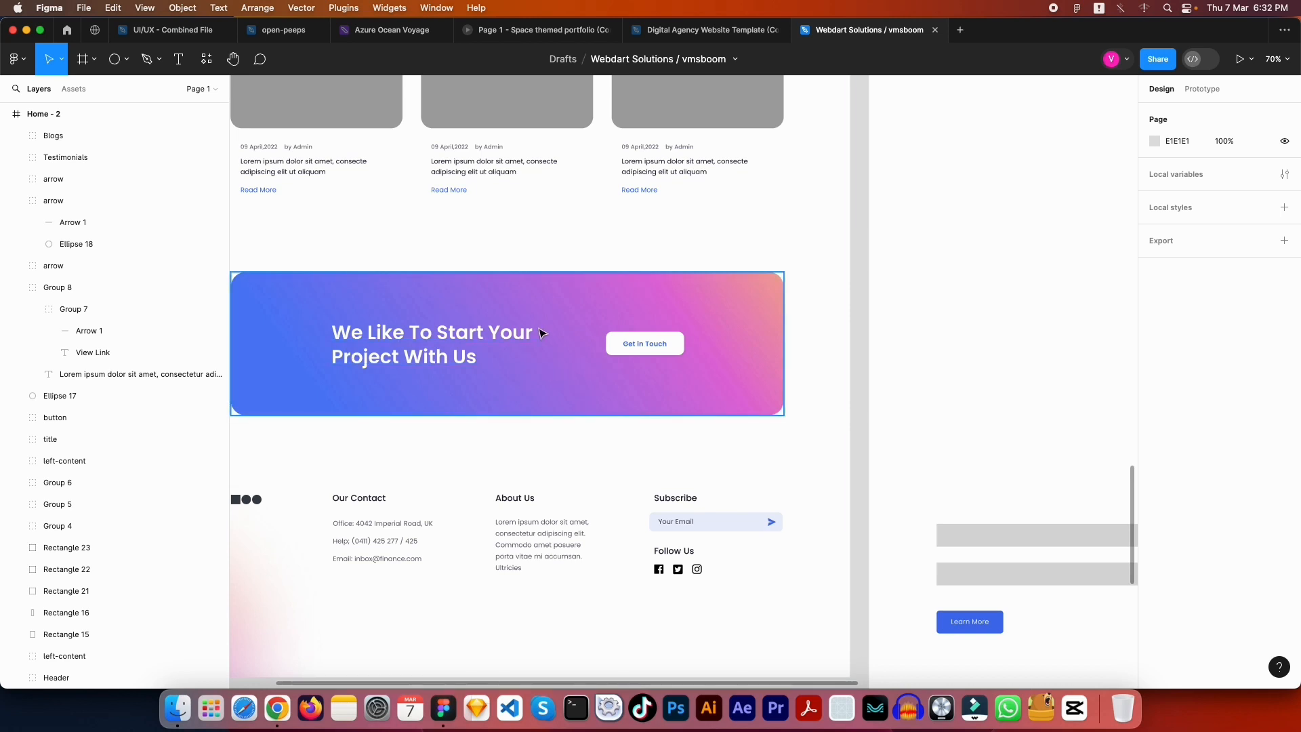
pyautogui.hscroll(10, 755, 336)
pyautogui.scroll(5, 624, 407)
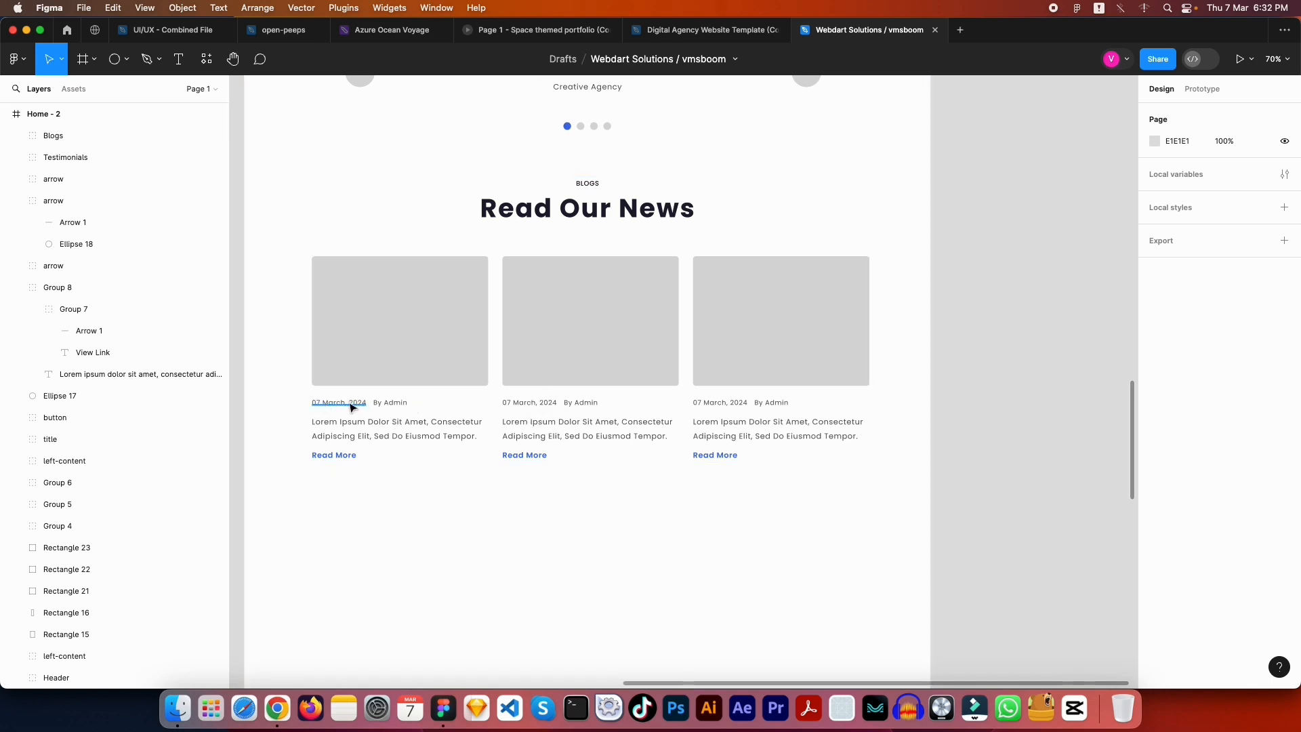
pyautogui.keyDown('super'); pyautogui.click(395, 431); pyautogui.keyUp('super')
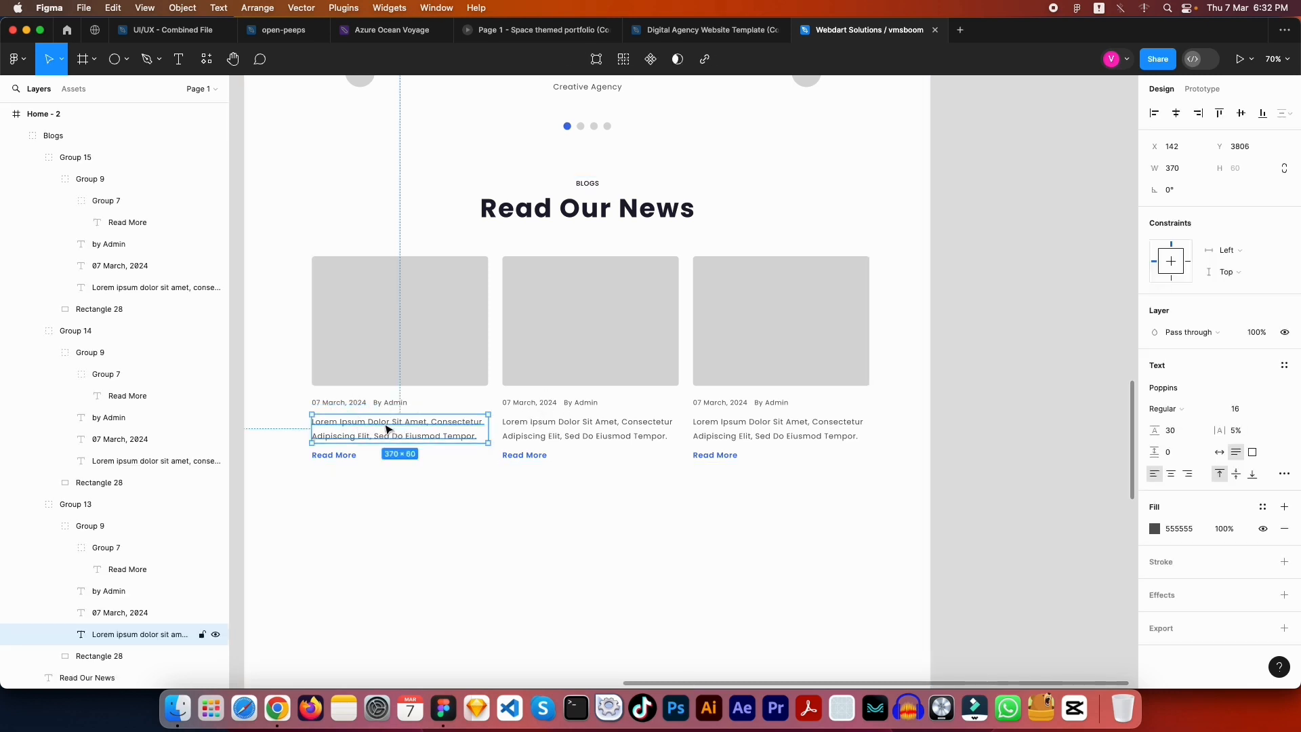
pyautogui.scroll(5, 344, 424)
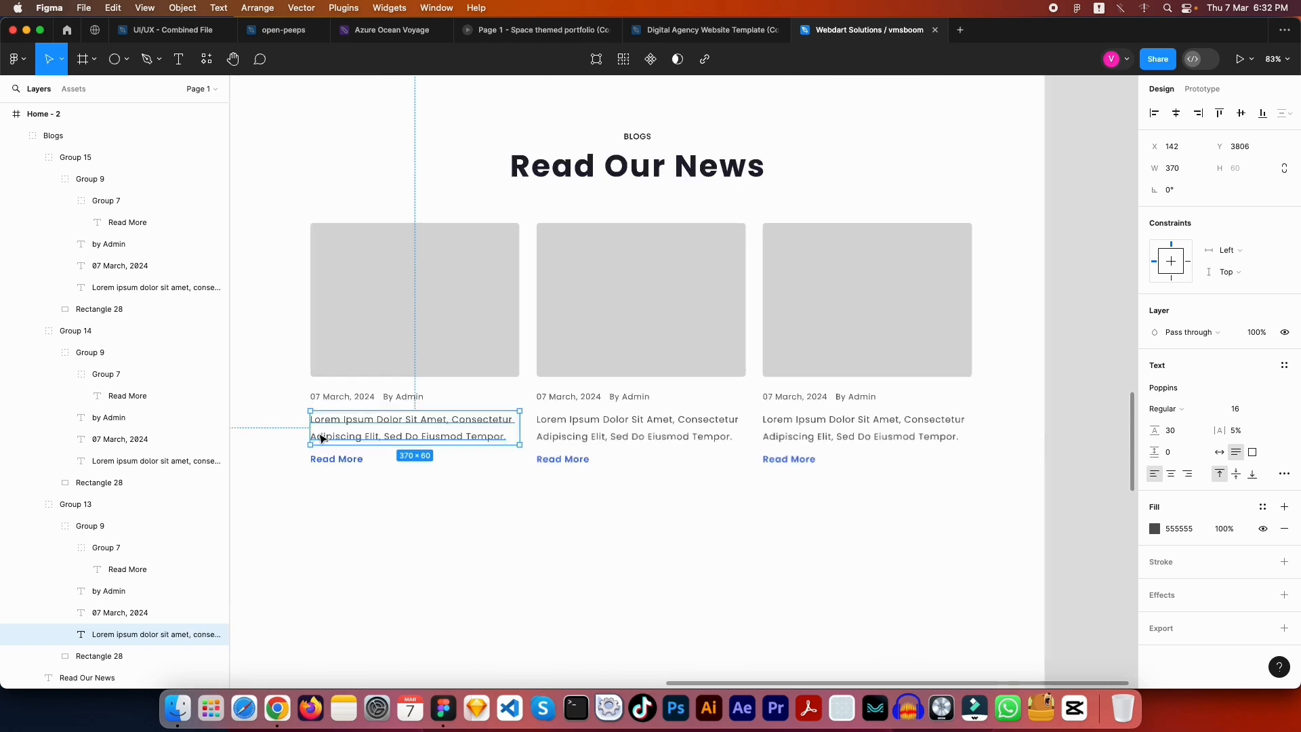
pyautogui.click(360, 471)
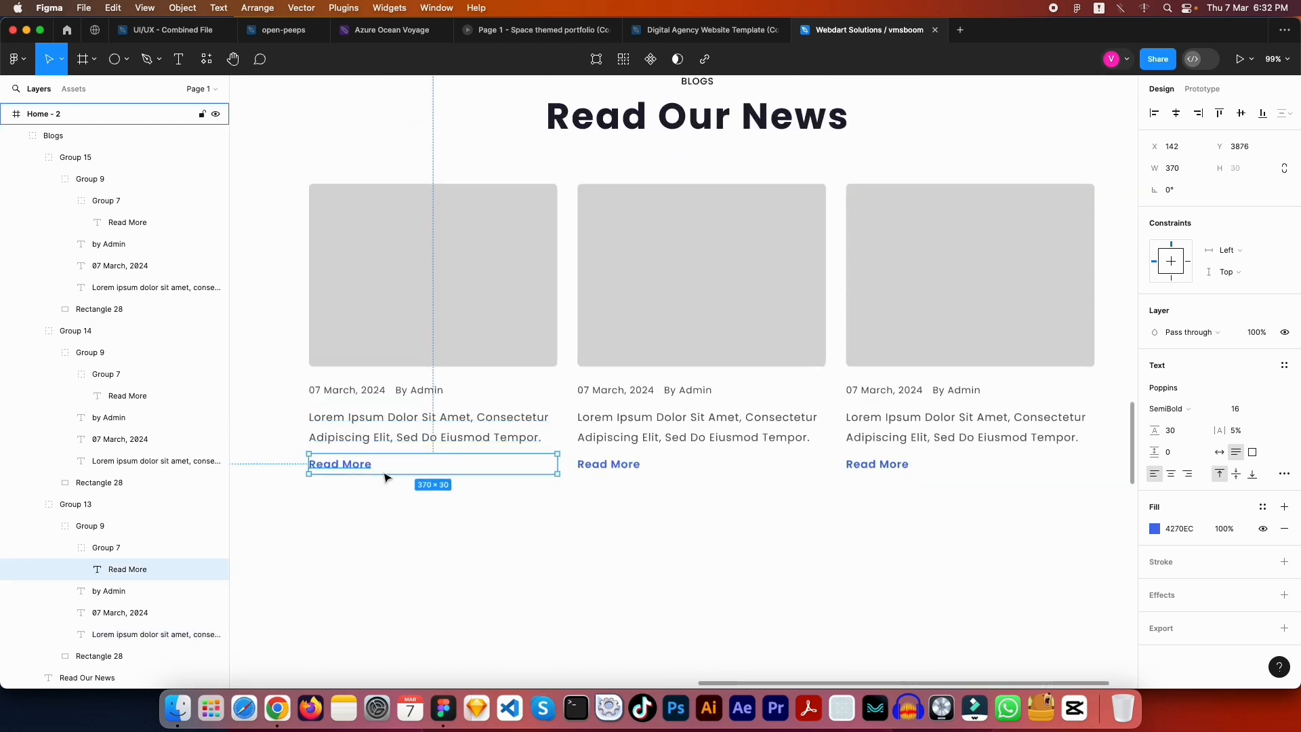
pyautogui.click(801, 160)
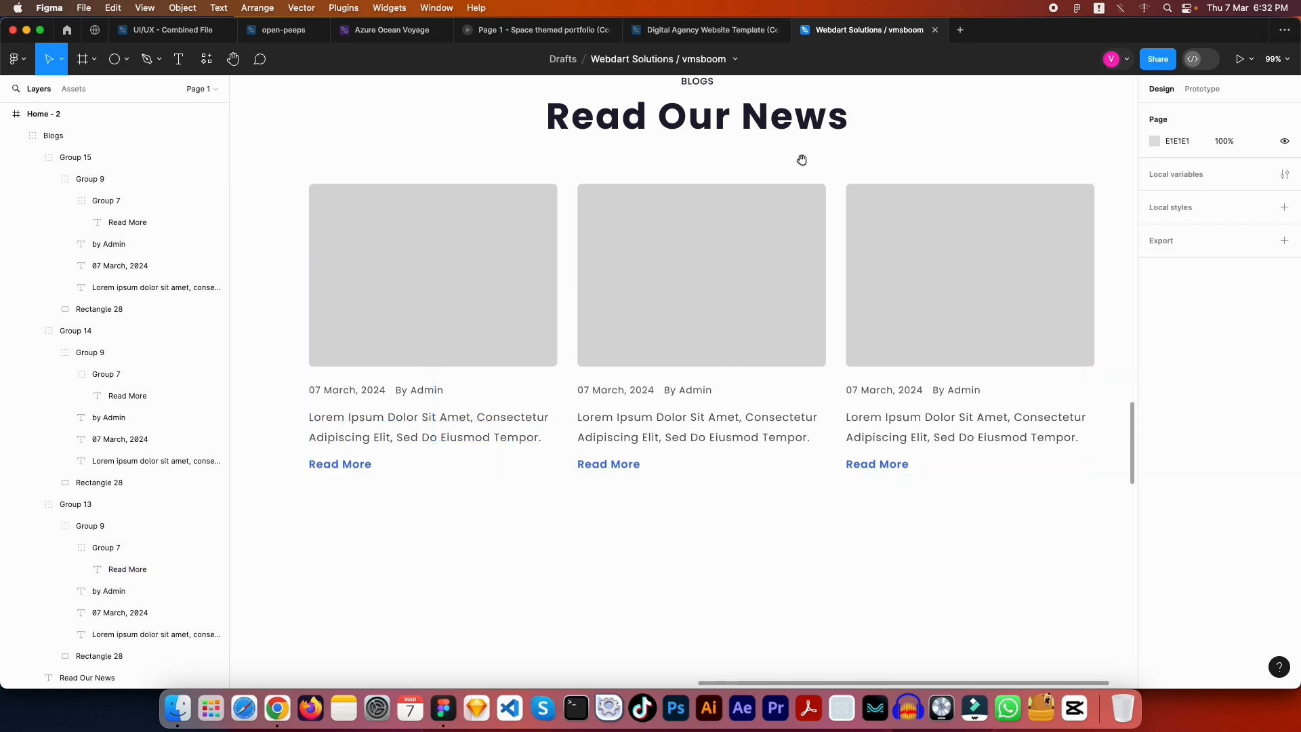
pyautogui.moveTo(802, 160); pyautogui.dragTo(774, 417)
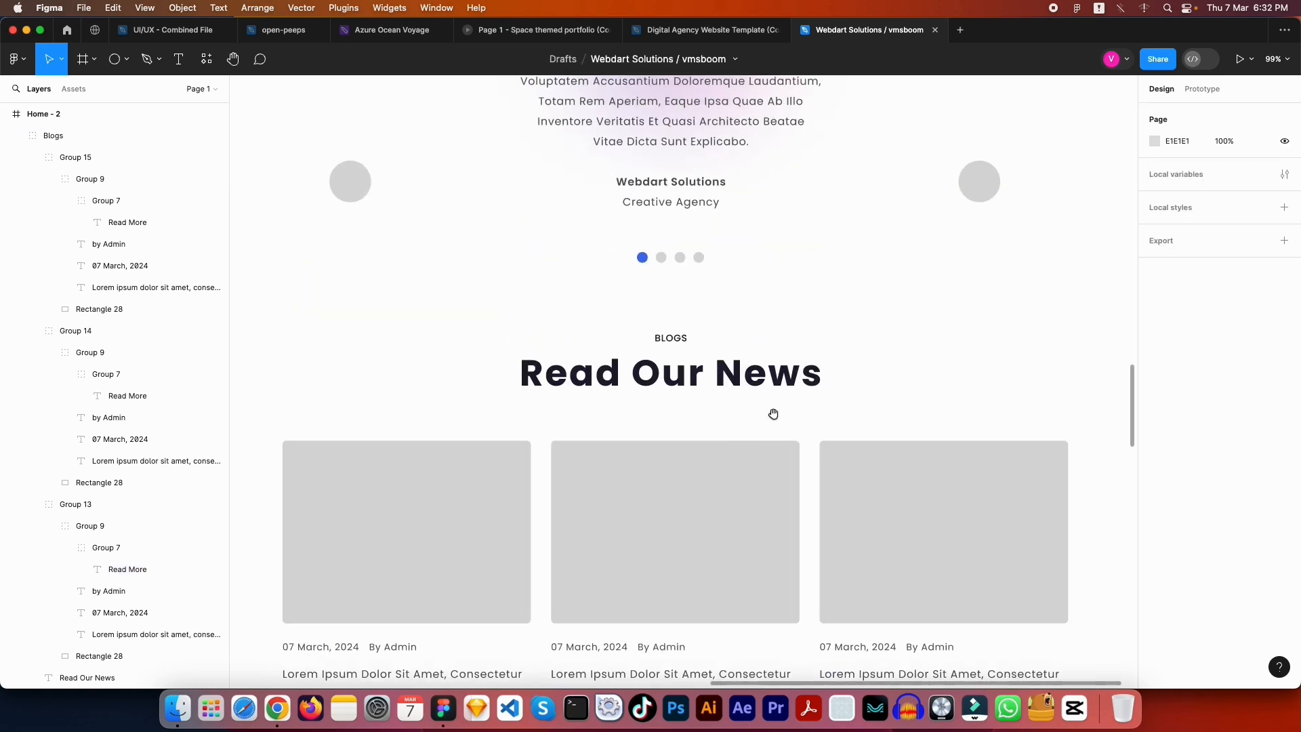
pyautogui.scroll(-5, 774, 413)
pyautogui.moveTo(778, 419); pyautogui.dragTo(741, 354)
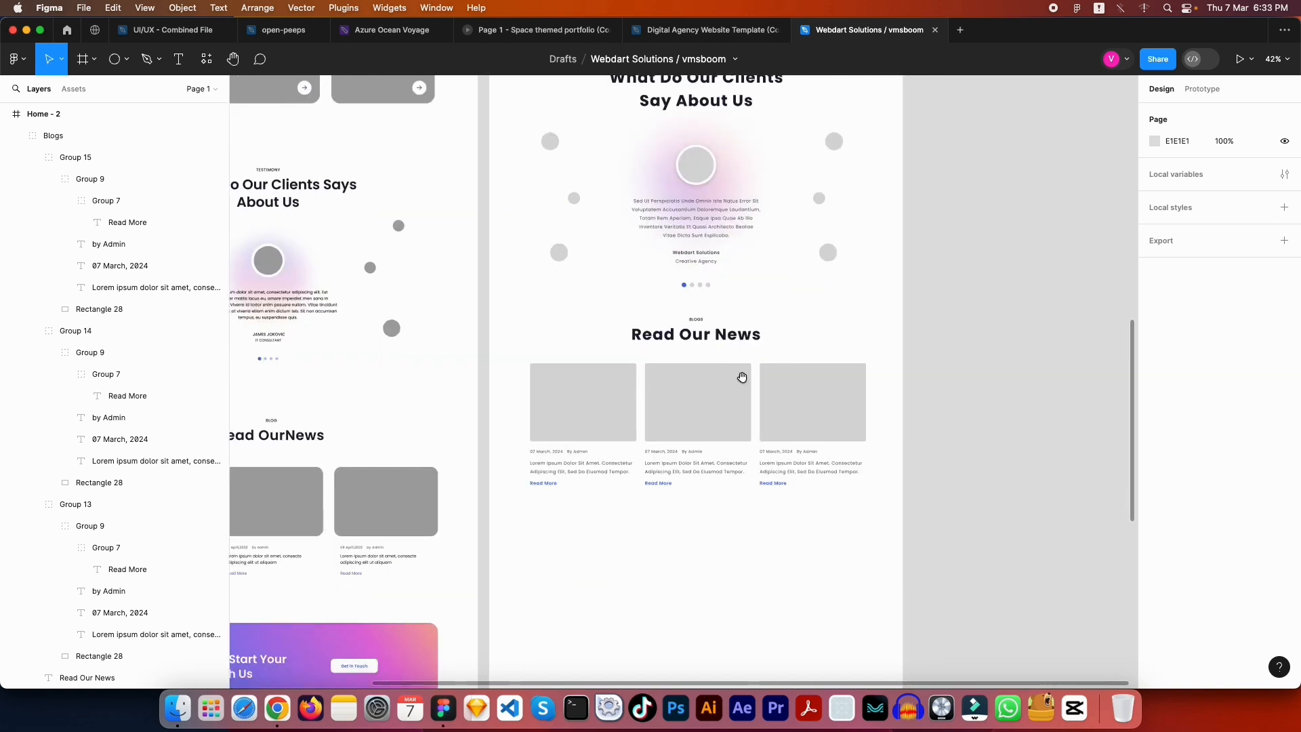
pyautogui.click(724, 418)
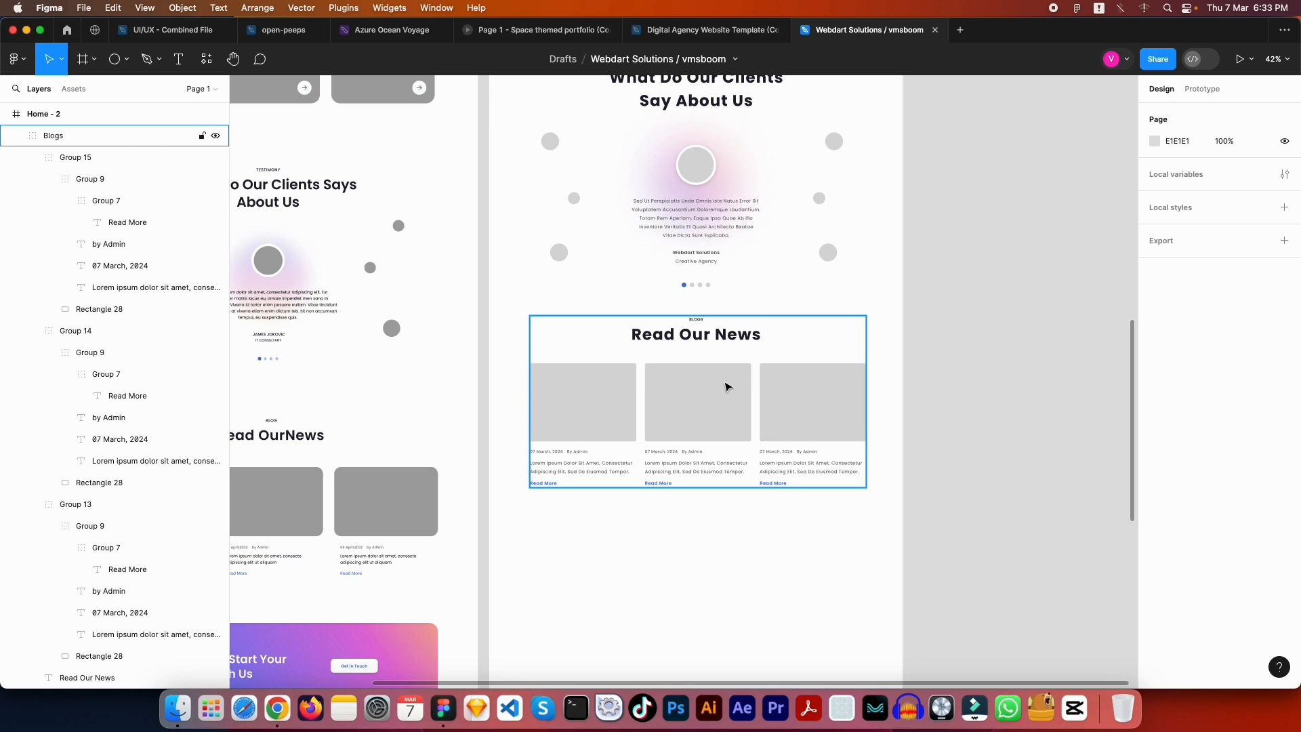
pyautogui.moveTo(689, 431); pyautogui.dragTo(718, 416)
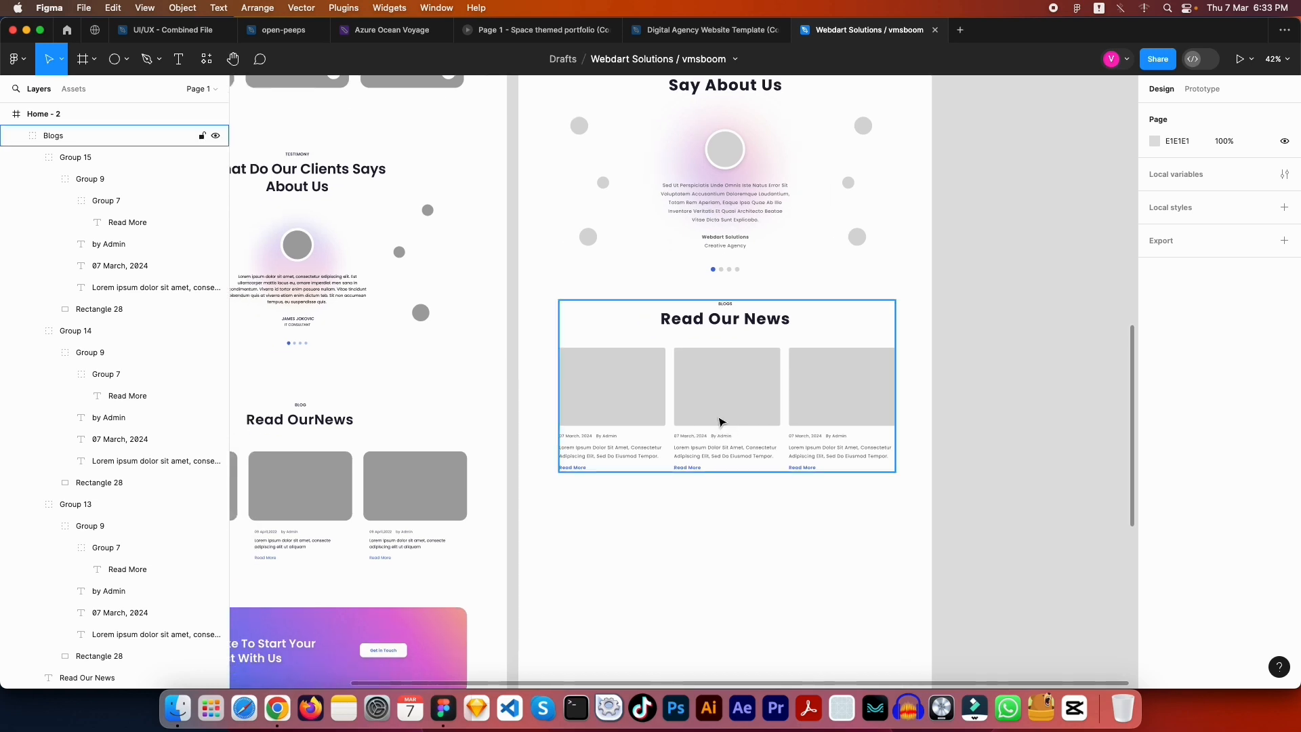
pyautogui.moveTo(717, 416); pyautogui.dragTo(737, 386)
pyautogui.moveTo(573, 494); pyautogui.dragTo(700, 392)
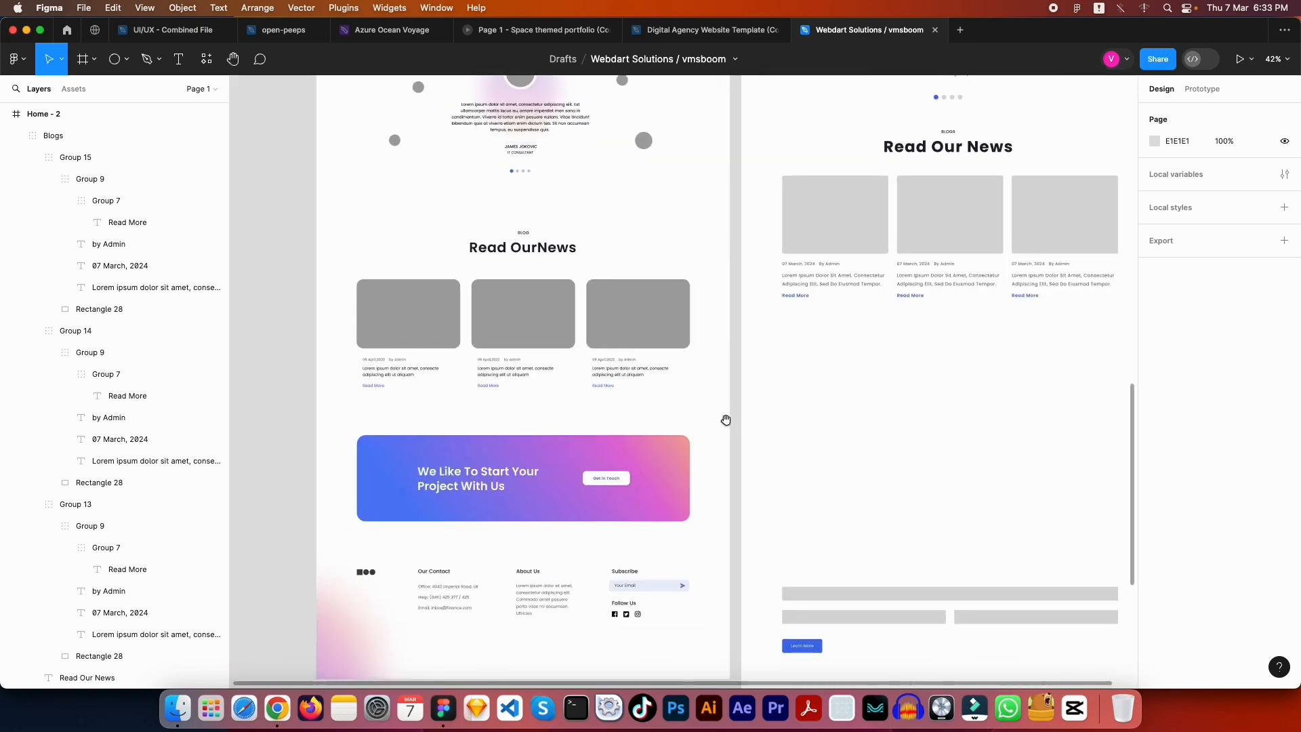
pyautogui.scroll(-3, 726, 420)
pyautogui.click(618, 402)
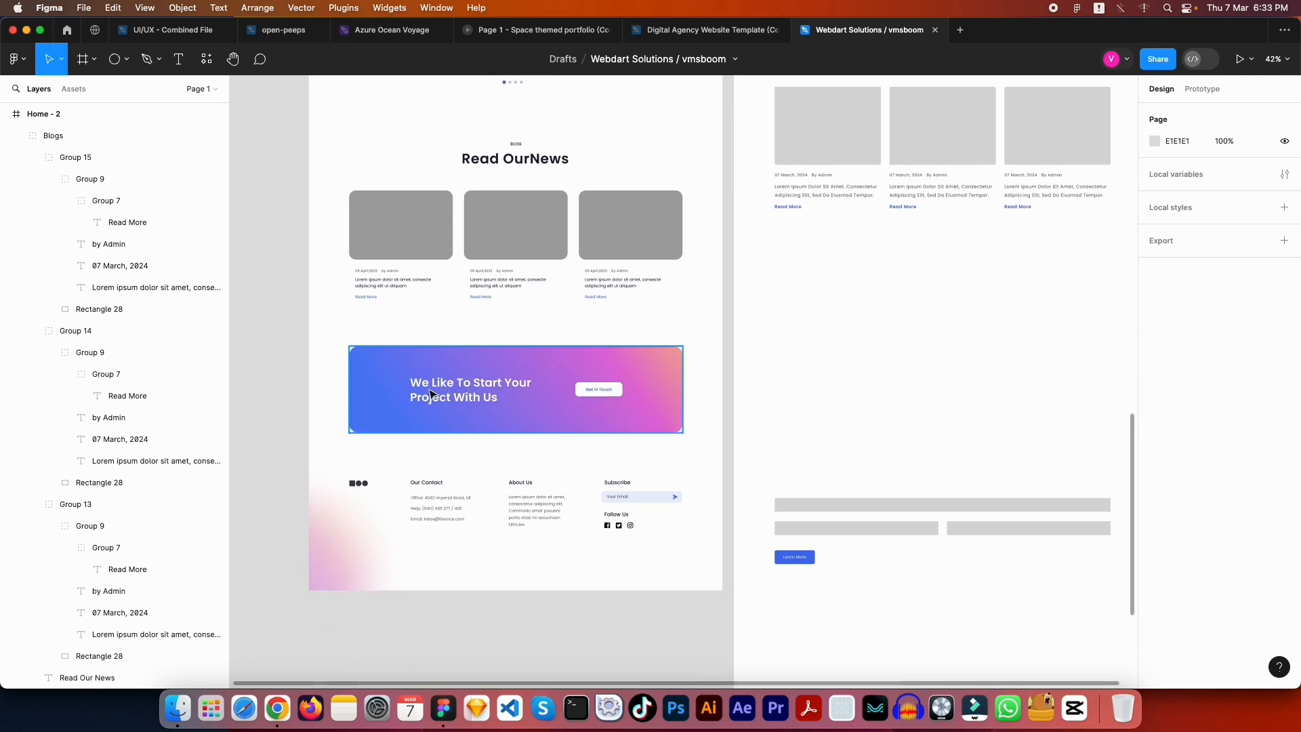
pyautogui.press('Escape')
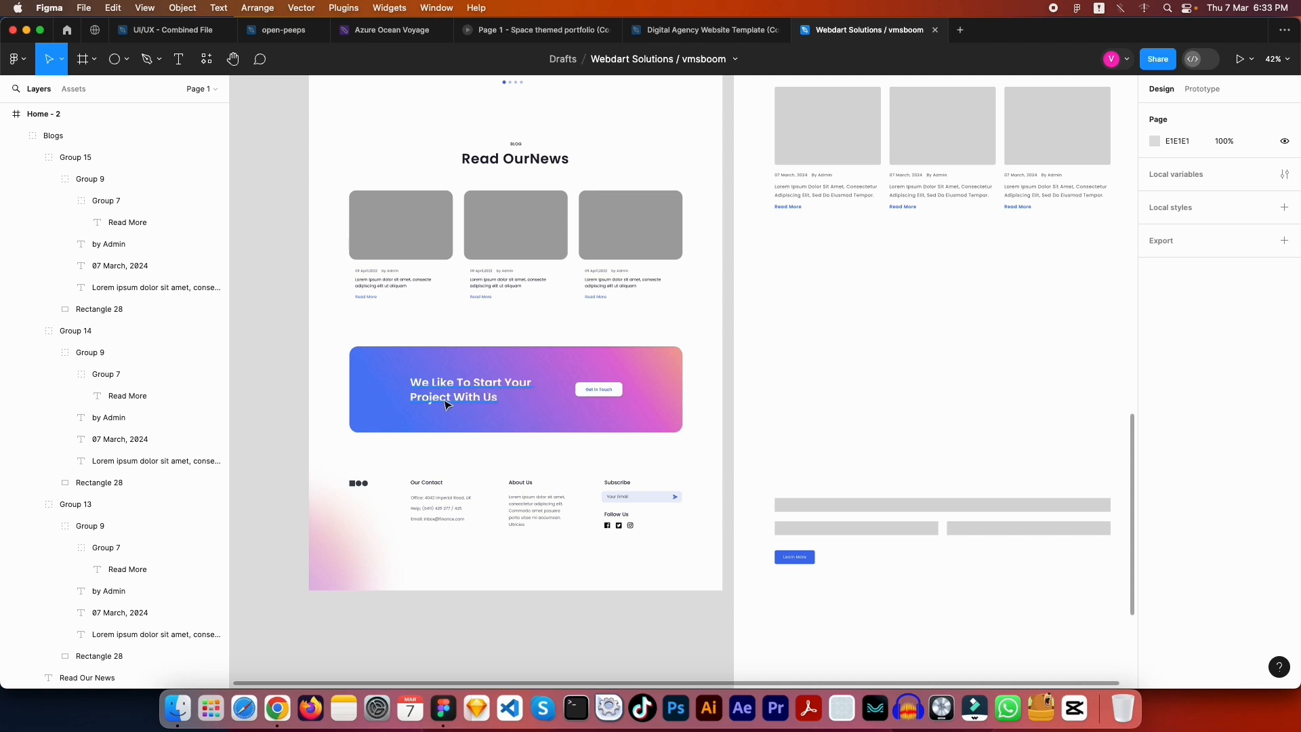
pyautogui.moveTo(831, 401); pyautogui.dragTo(893, 371)
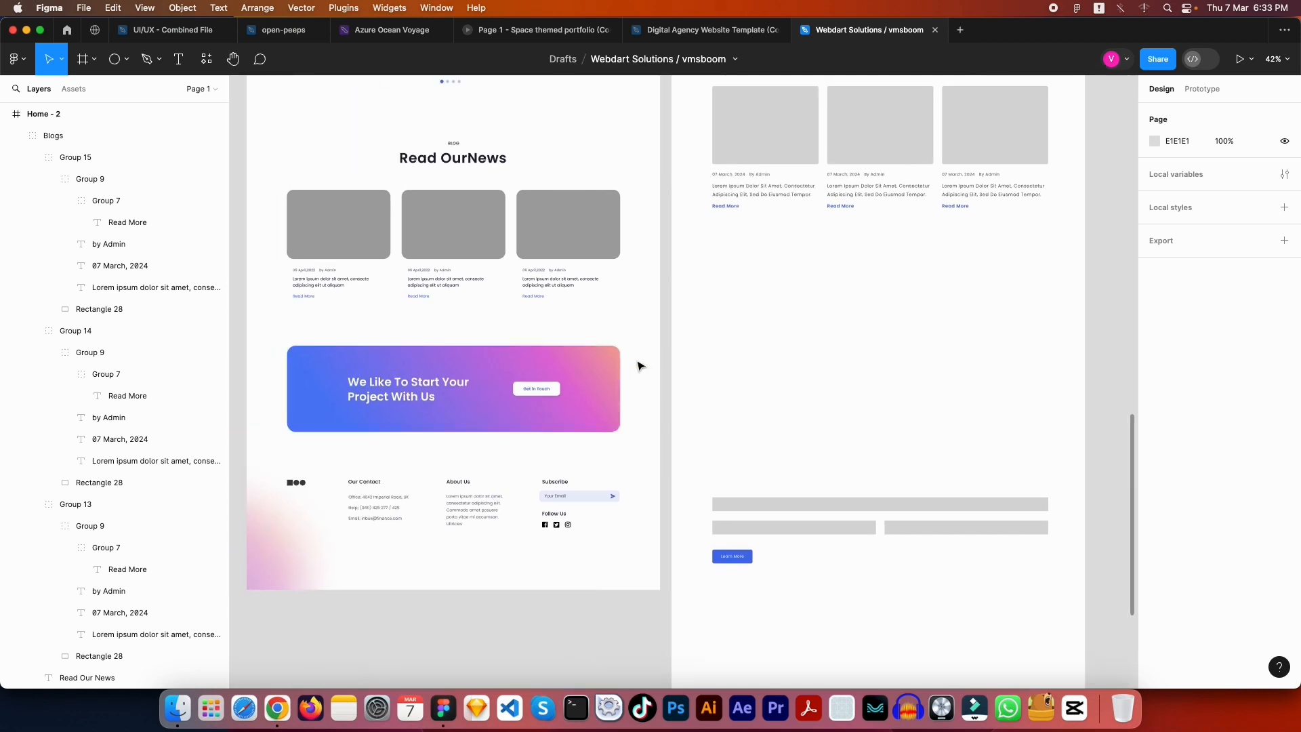
pyautogui.click(605, 367)
pyautogui.moveTo(605, 368); pyautogui.dragTo(561, 361)
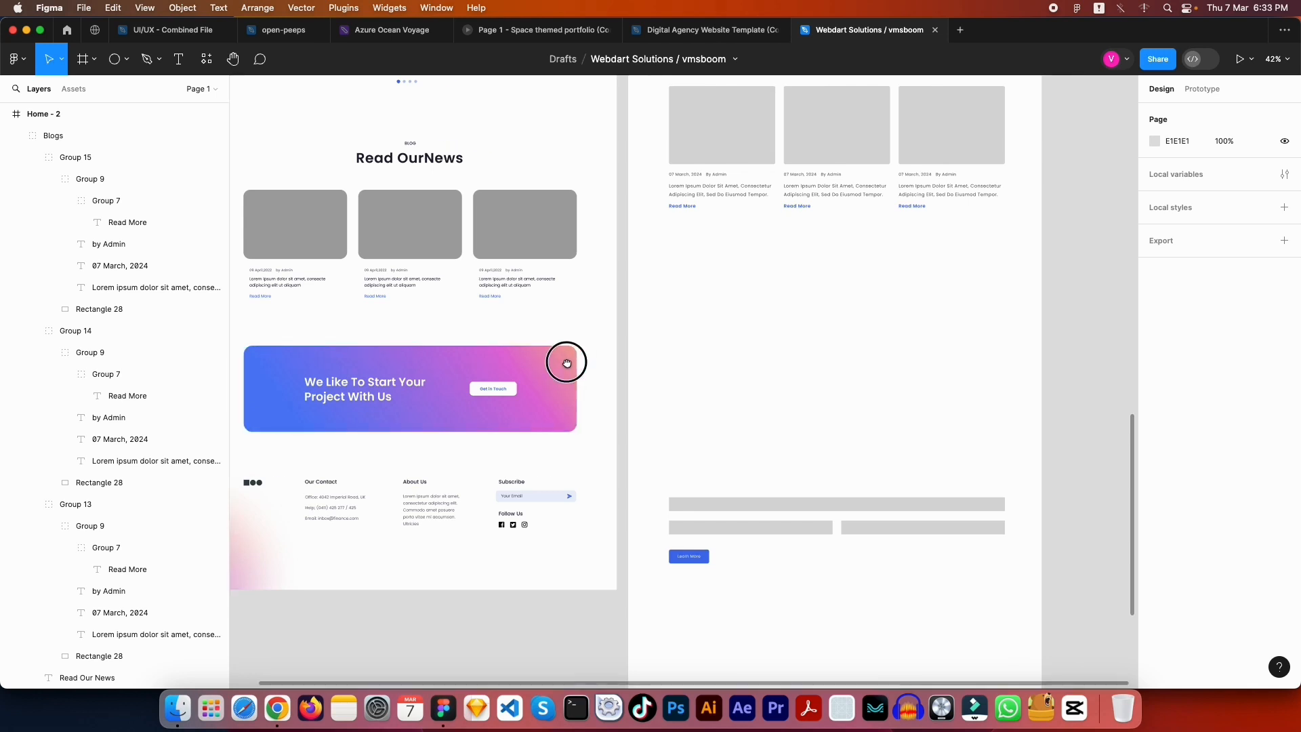
pyautogui.press('Escape')
pyautogui.press('r')
# Draw a grey rectangle below the news cards, 1170 wide and 270 high
pyautogui.moveTo(671, 235); pyautogui.dragTo(1005, 310)
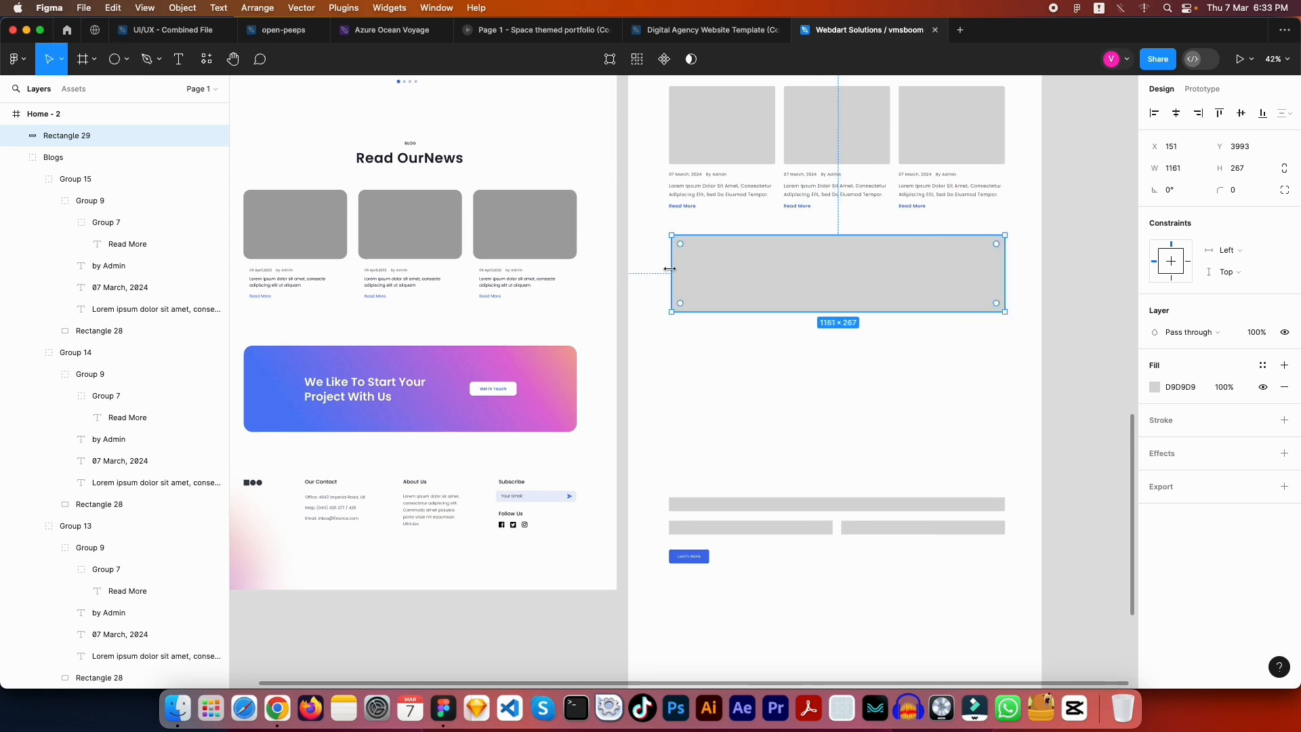
pyautogui.moveTo(672, 269); pyautogui.dragTo(667, 269)
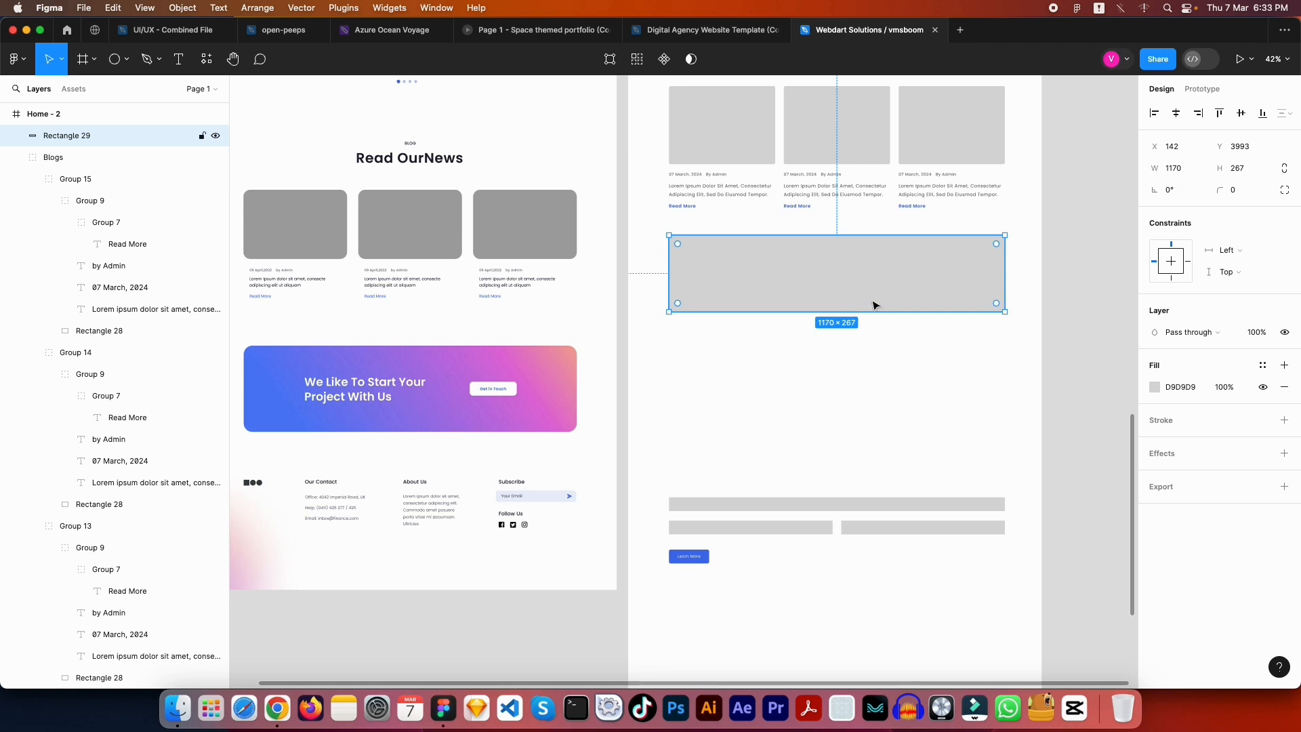
pyautogui.click(1255, 171)
pyautogui.write('270')
pyautogui.press('Return')
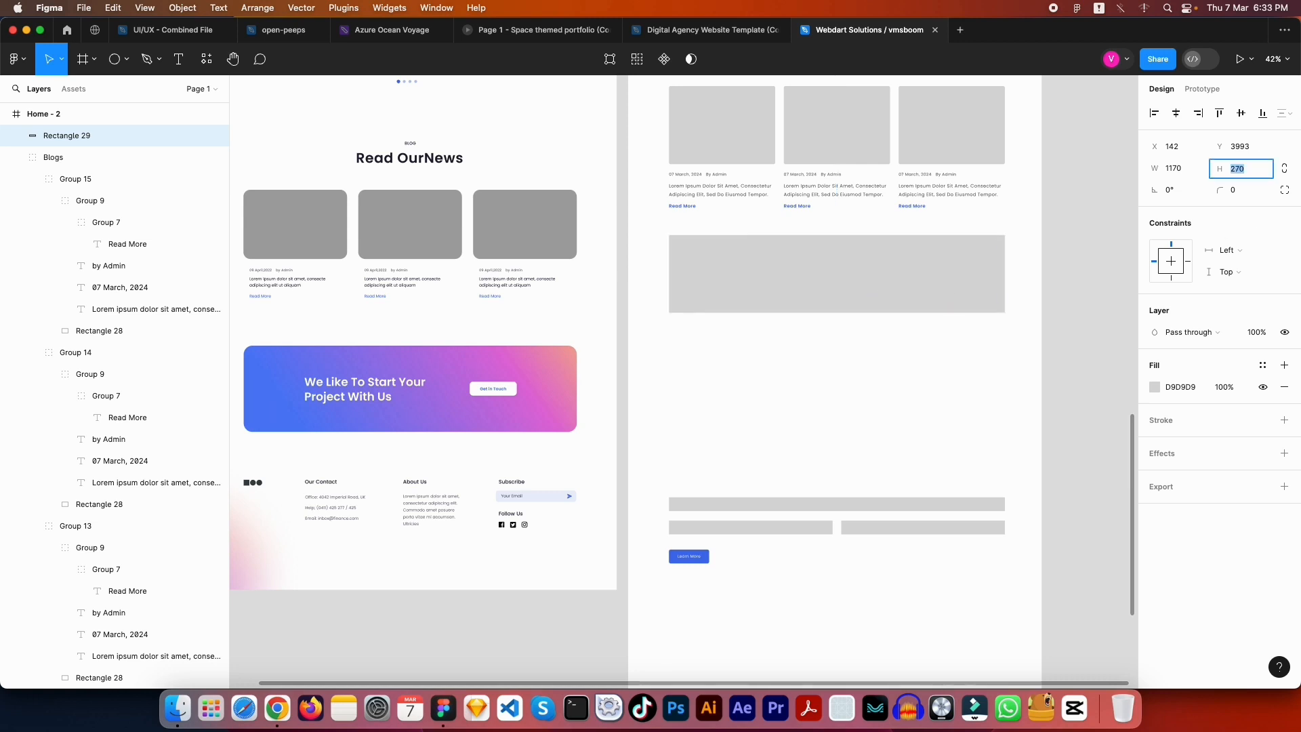
# Give the rectangle a corner radius of 6
pyautogui.click(1008, 241)
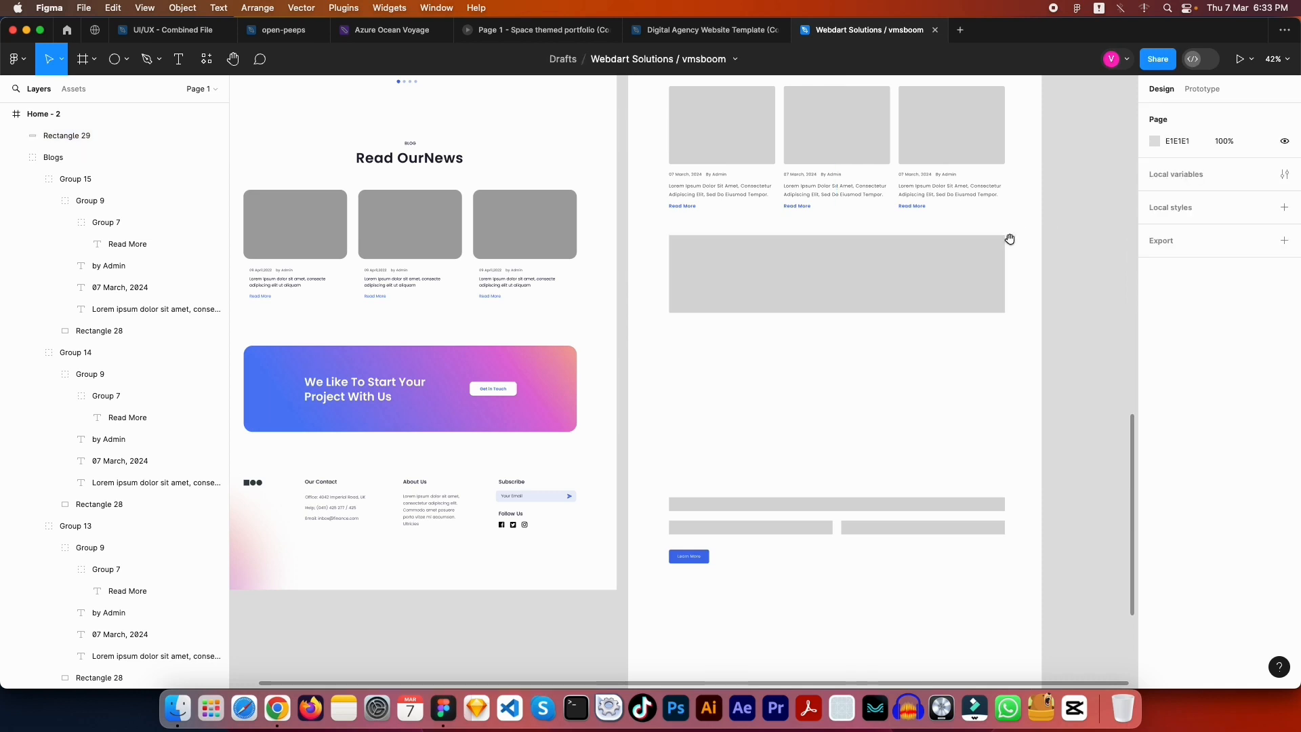
pyautogui.moveTo(1007, 241)
pyautogui.mouseDown()
pyautogui.moveTo(1014, 326)
pyautogui.moveTo(1008, 257)
pyautogui.mouseUp()
pyautogui.click(1008, 257)
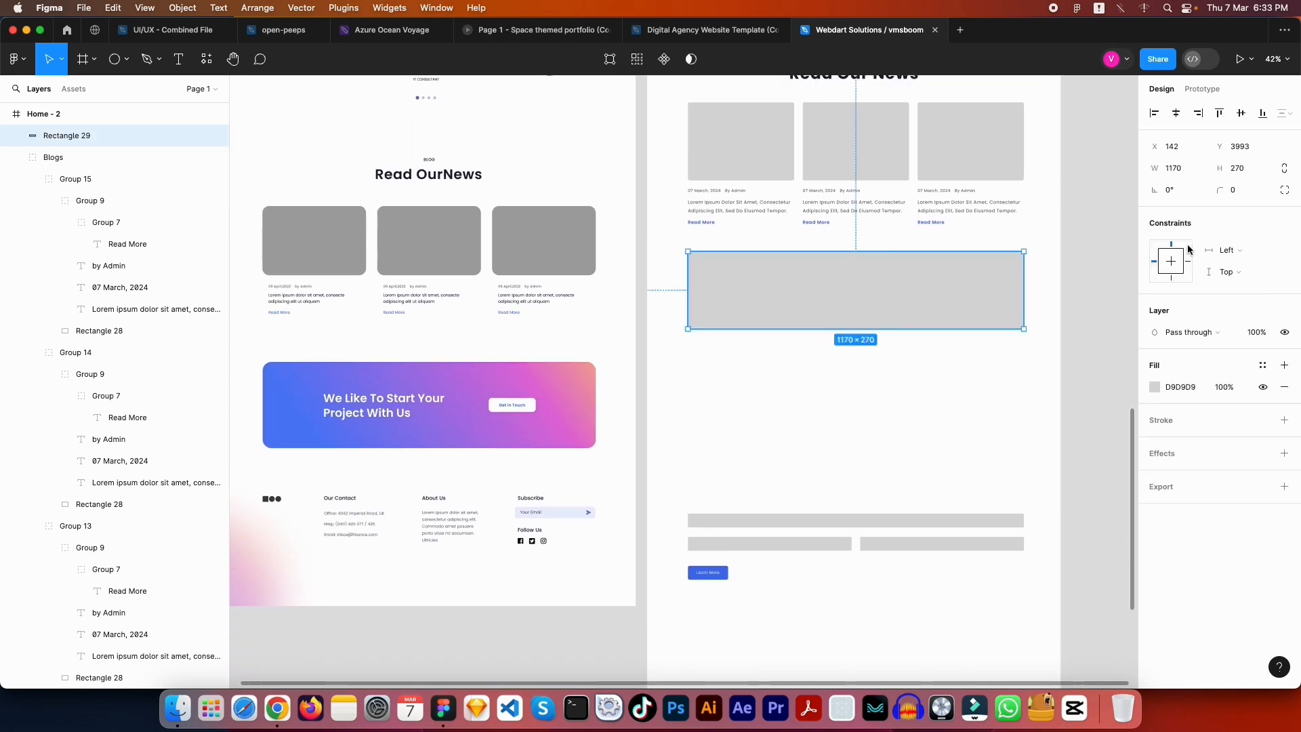
pyautogui.click(1247, 191)
pyautogui.click(915, 381)
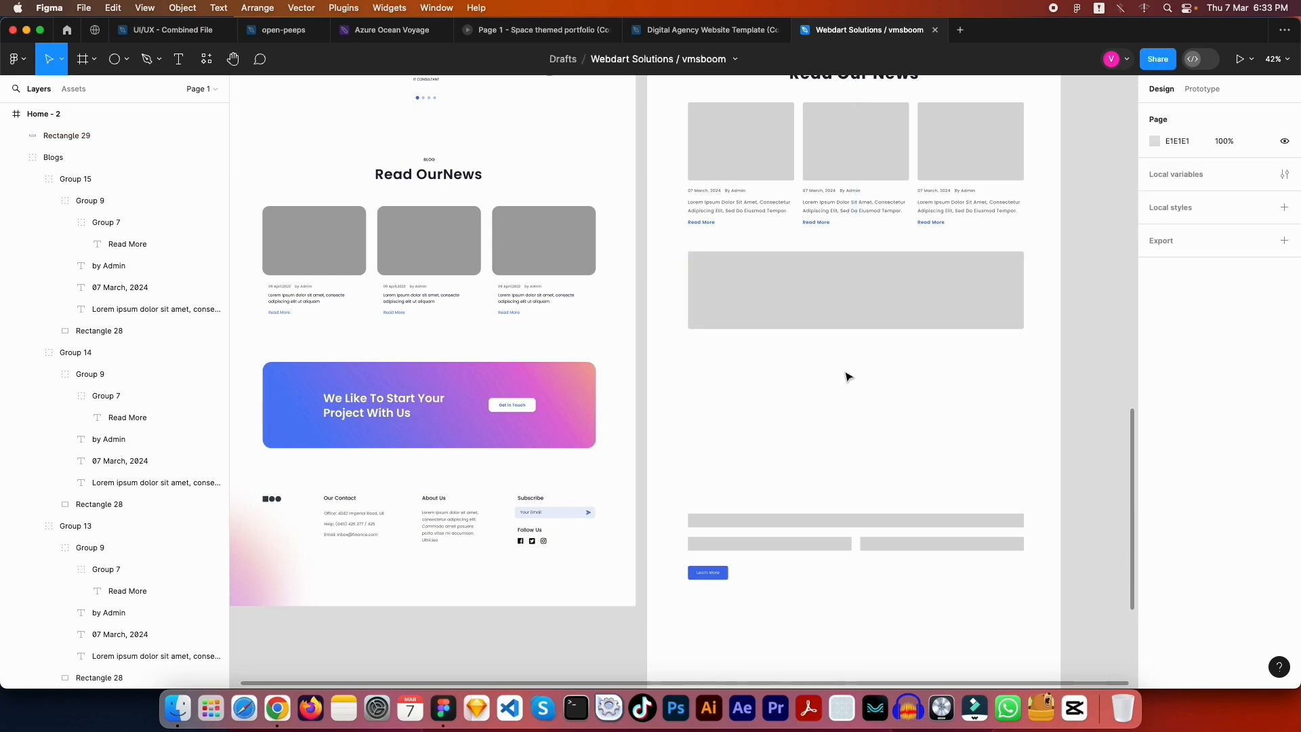
# Nudge the rectangle down 3 px so it sits 90 px below the Blogs section
pyautogui.scroll(5, 849, 369)
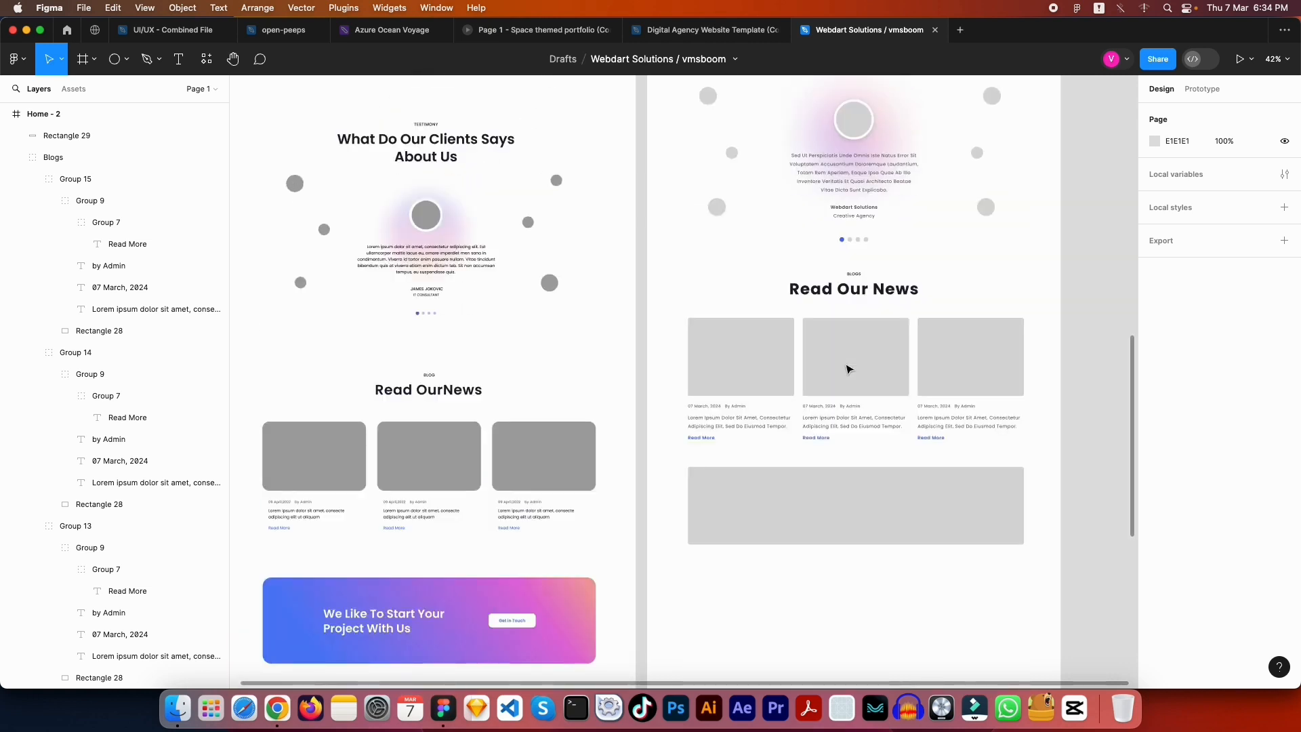
pyautogui.click(854, 488)
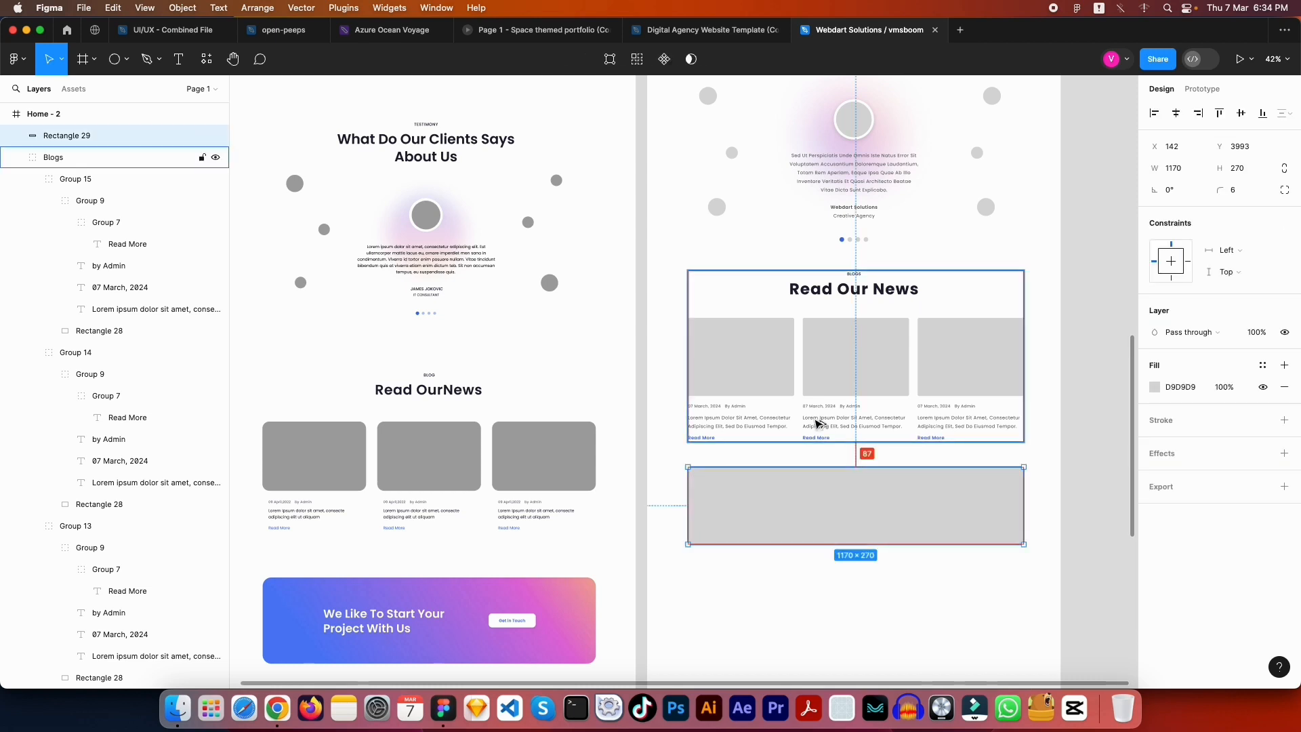
pyautogui.press('Down')
pyautogui.press('Down')
pyautogui.press('Down')
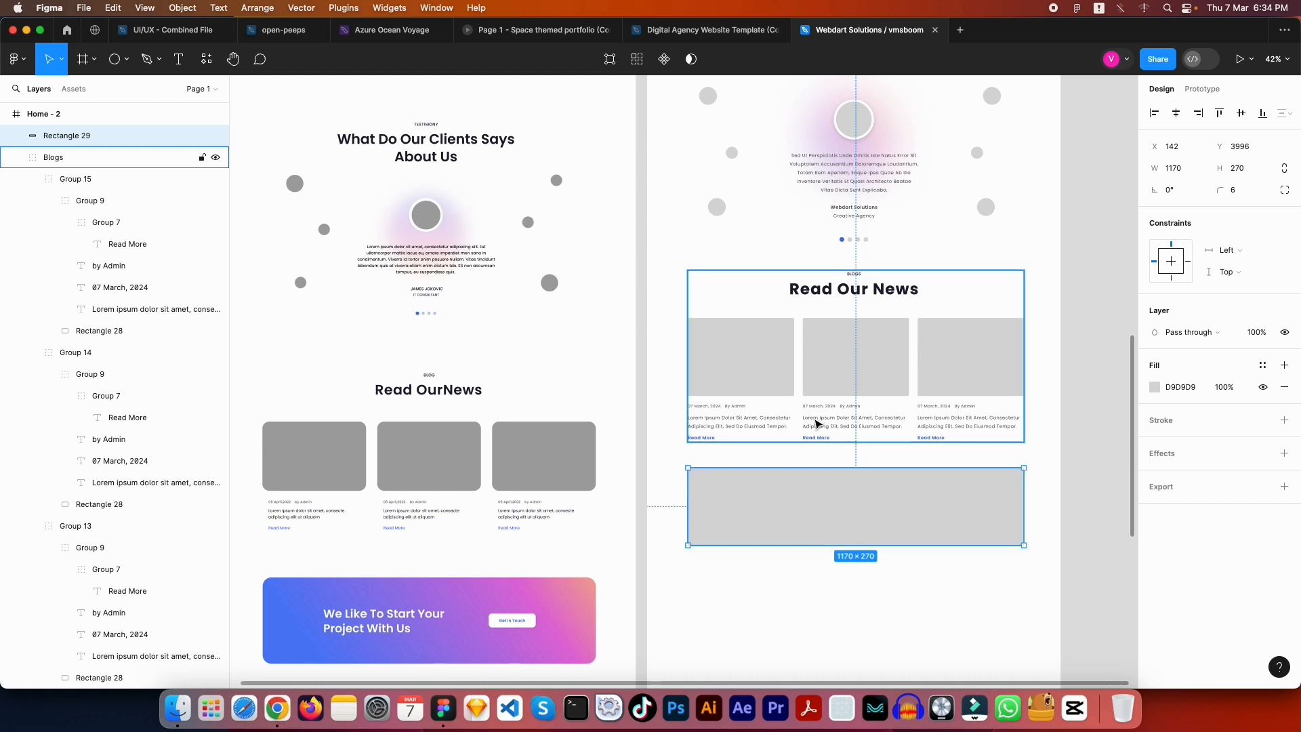
pyautogui.press('Escape')
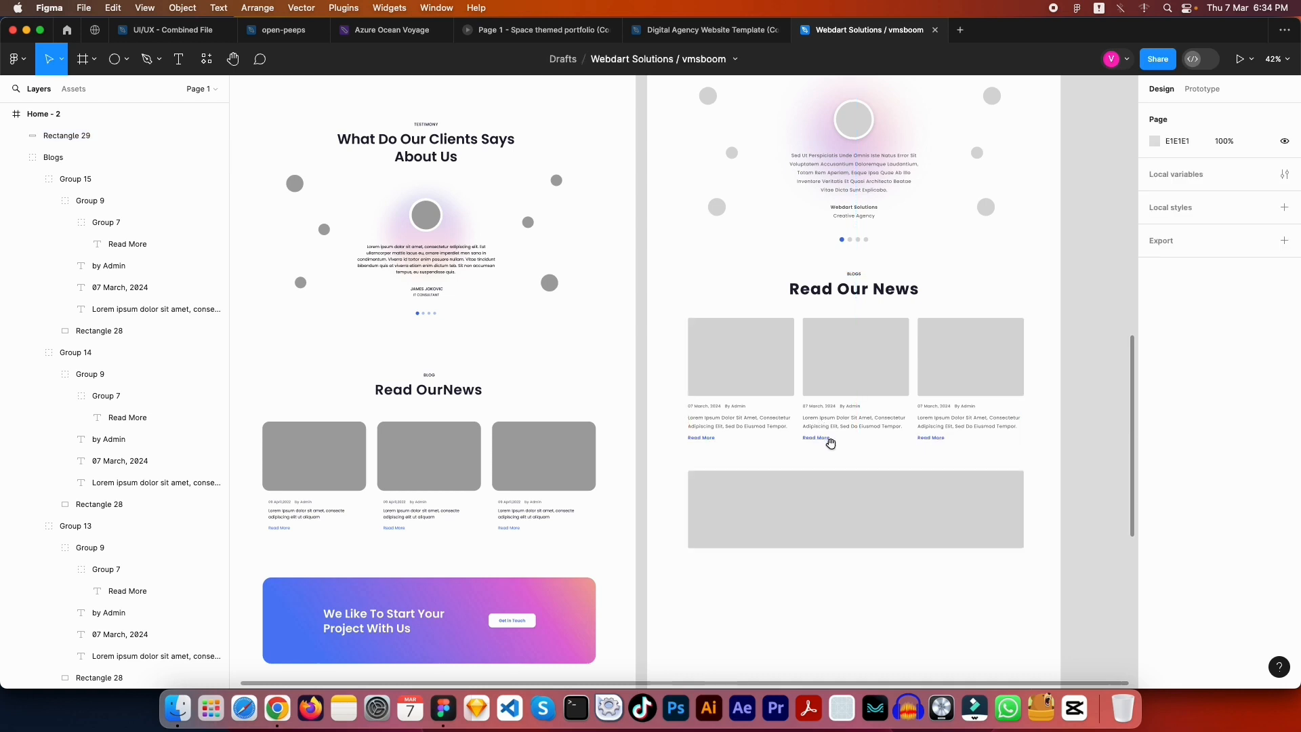
pyautogui.scroll(-5, 828, 441)
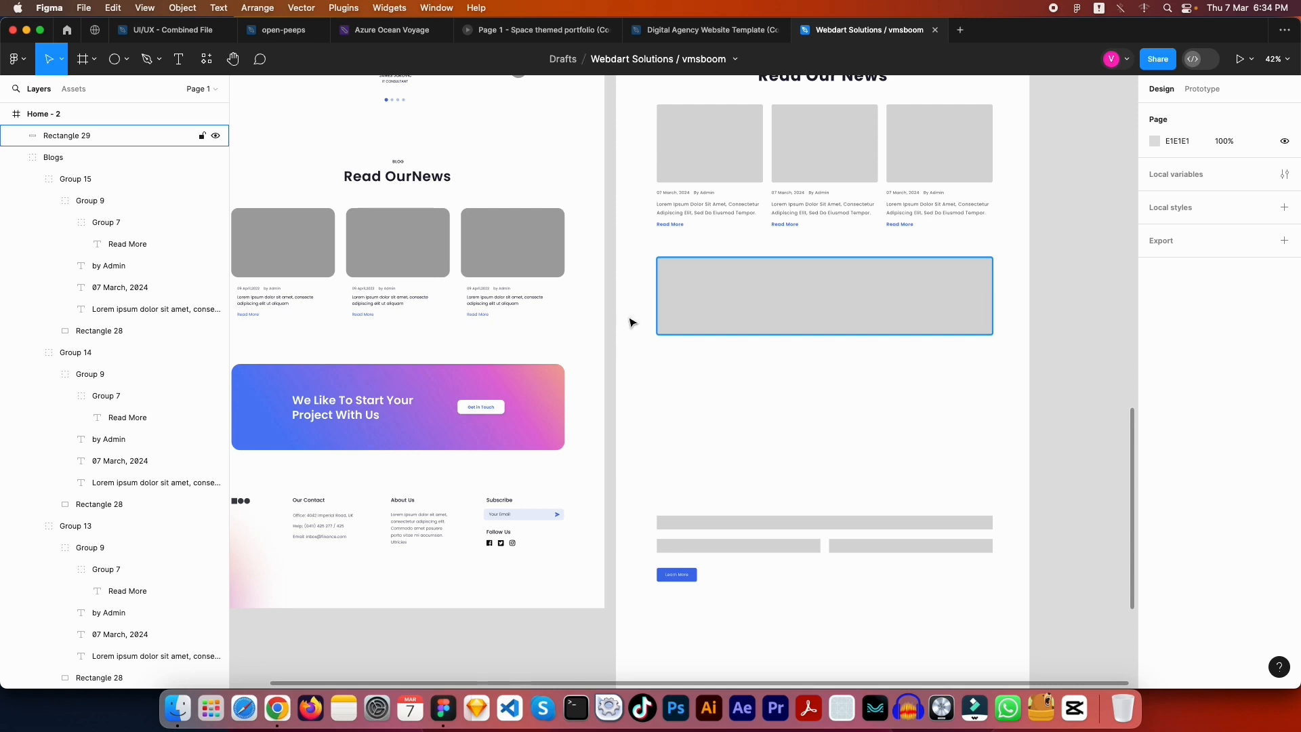
# Inspect the reference banner's gradient fill, then deselect and return to the Home - 2 hero
pyautogui.click(436, 386)
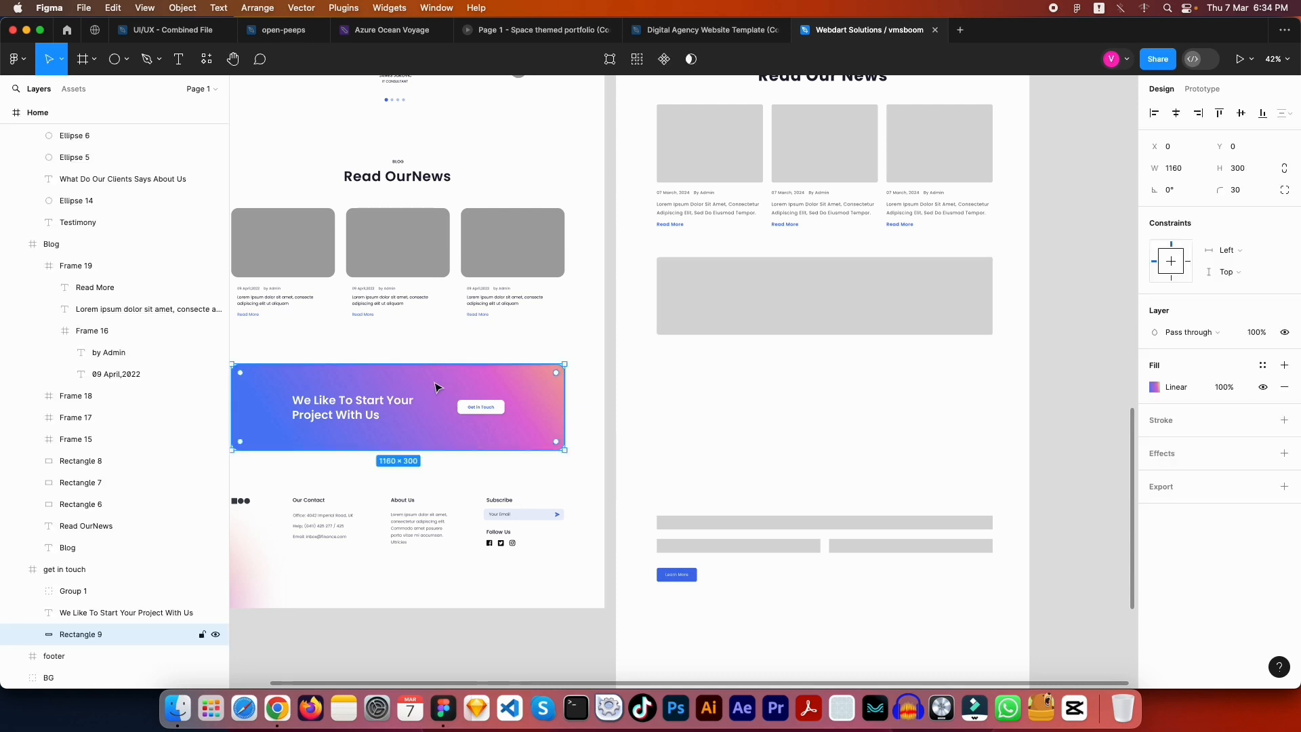
pyautogui.click(1154, 387)
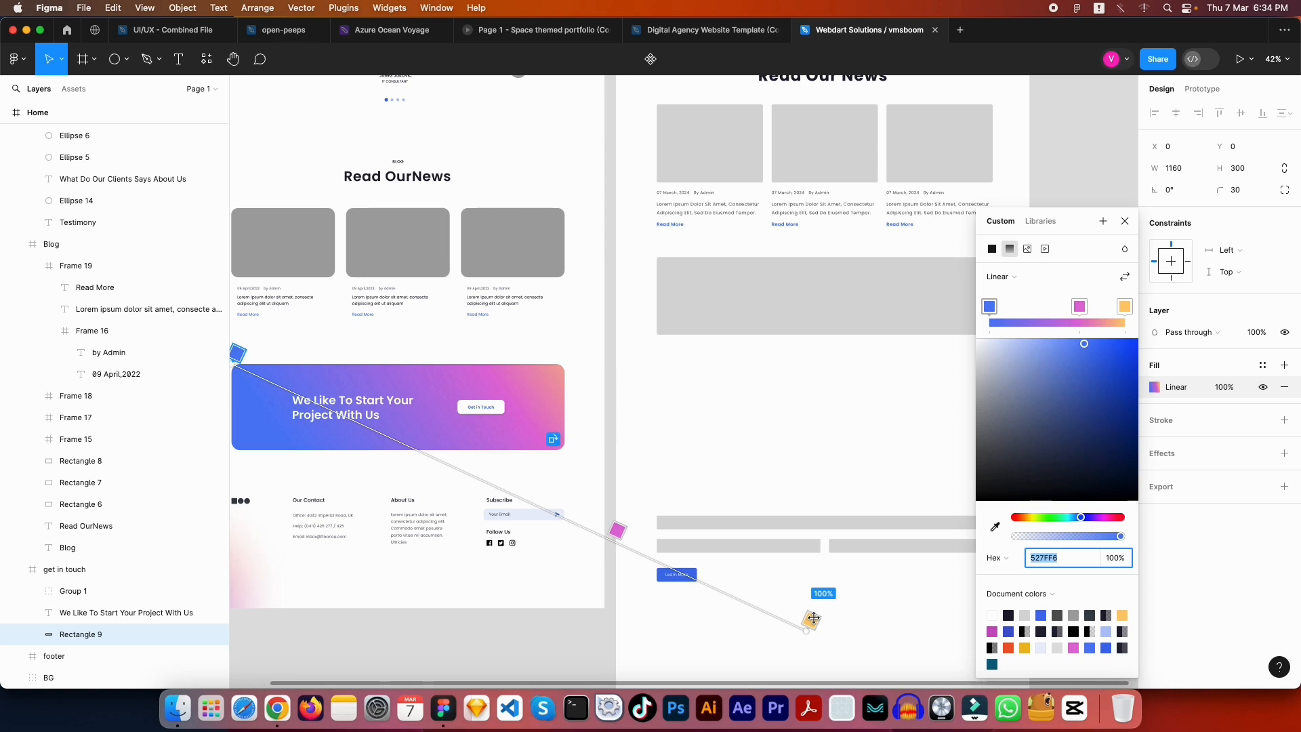
pyautogui.click(770, 403)
pyautogui.scroll(5, 759, 474)
pyautogui.hscroll(3, 759, 474)
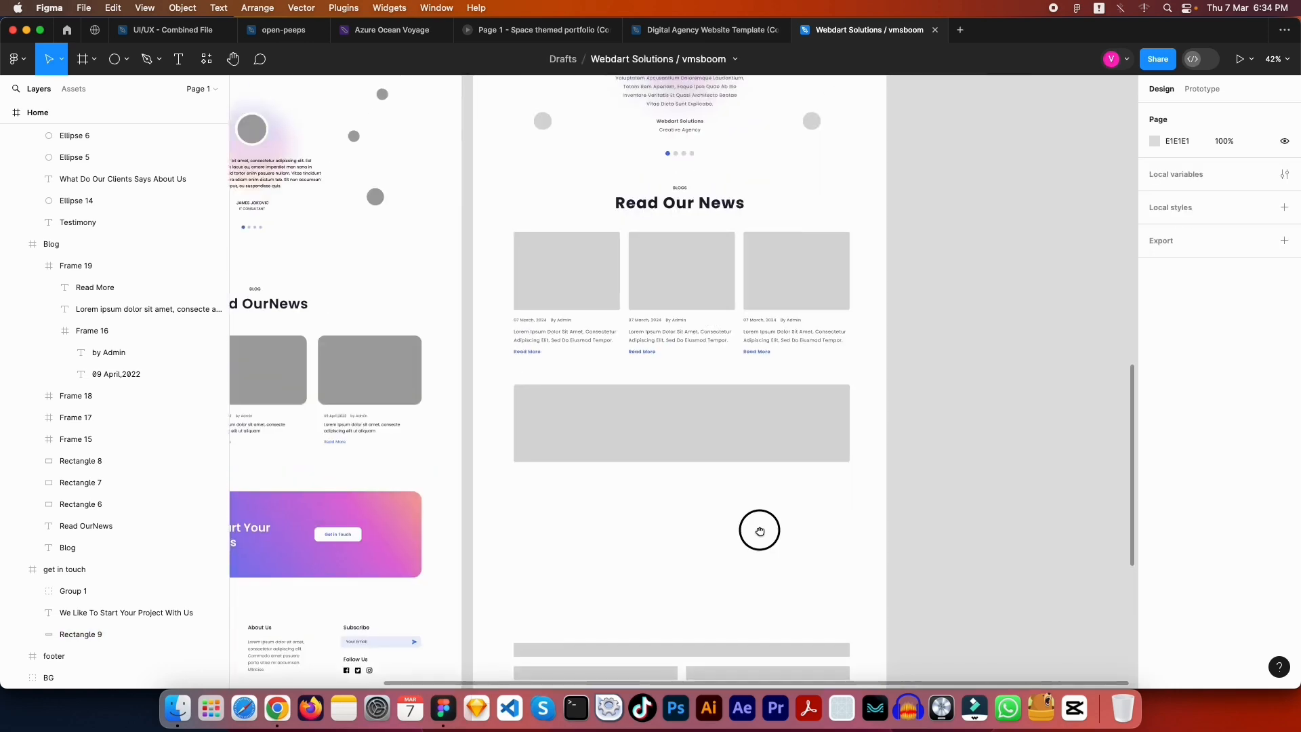
pyautogui.scroll(12, 766, 447)
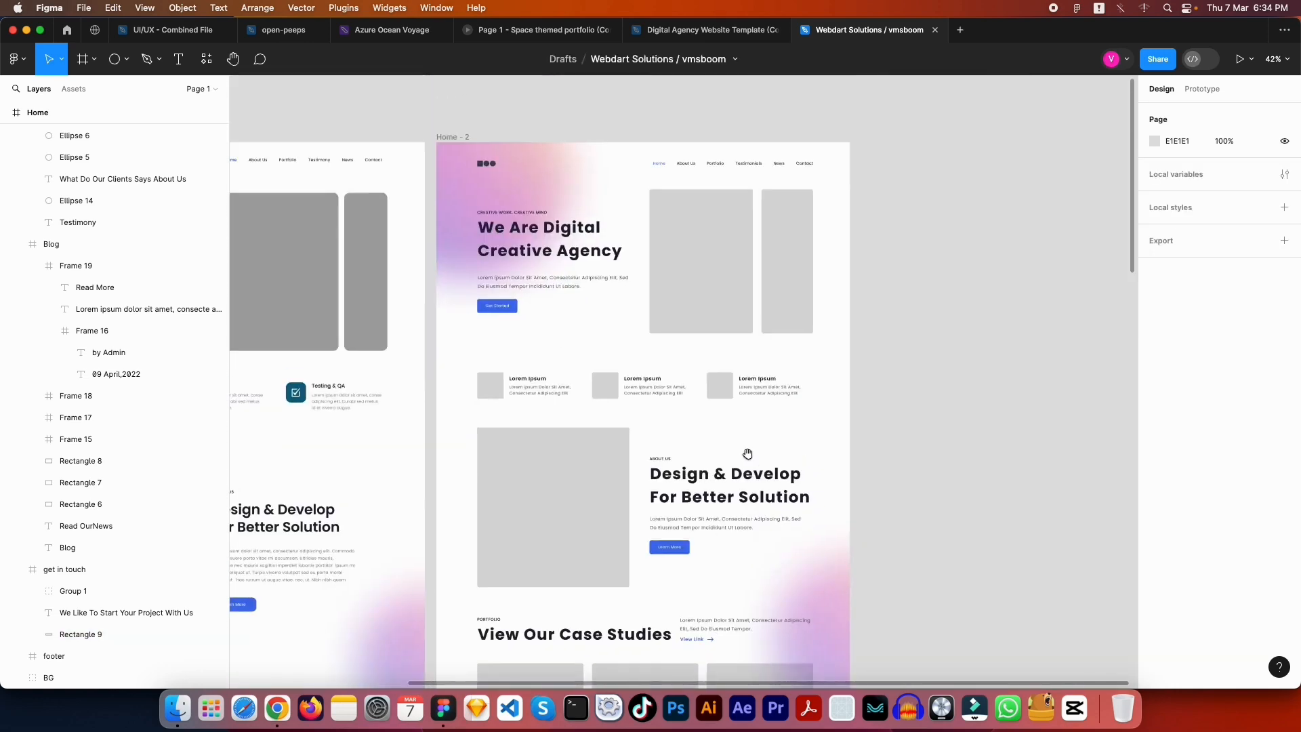
# Save Ellipse 16's linear gradient fill as a new colour style named 'GRADIENT - 1'
pyautogui.click(557, 256)
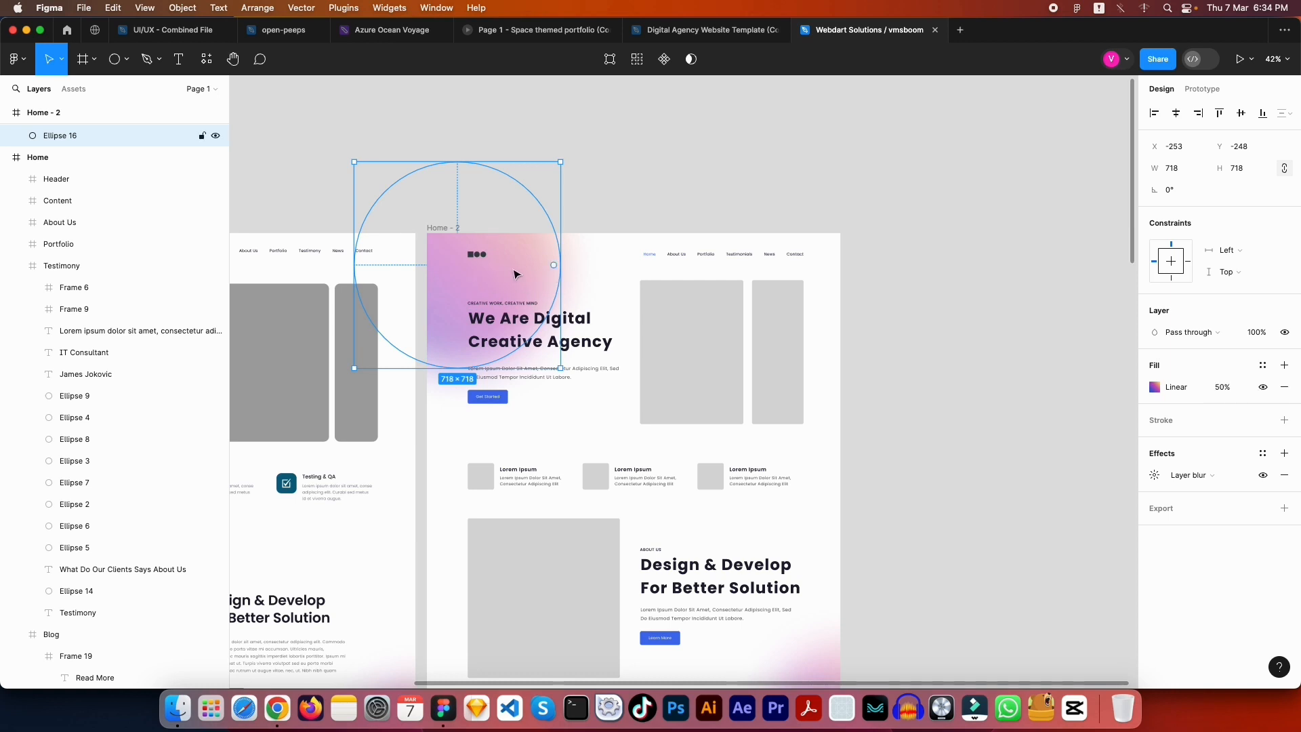
pyautogui.click(1264, 366)
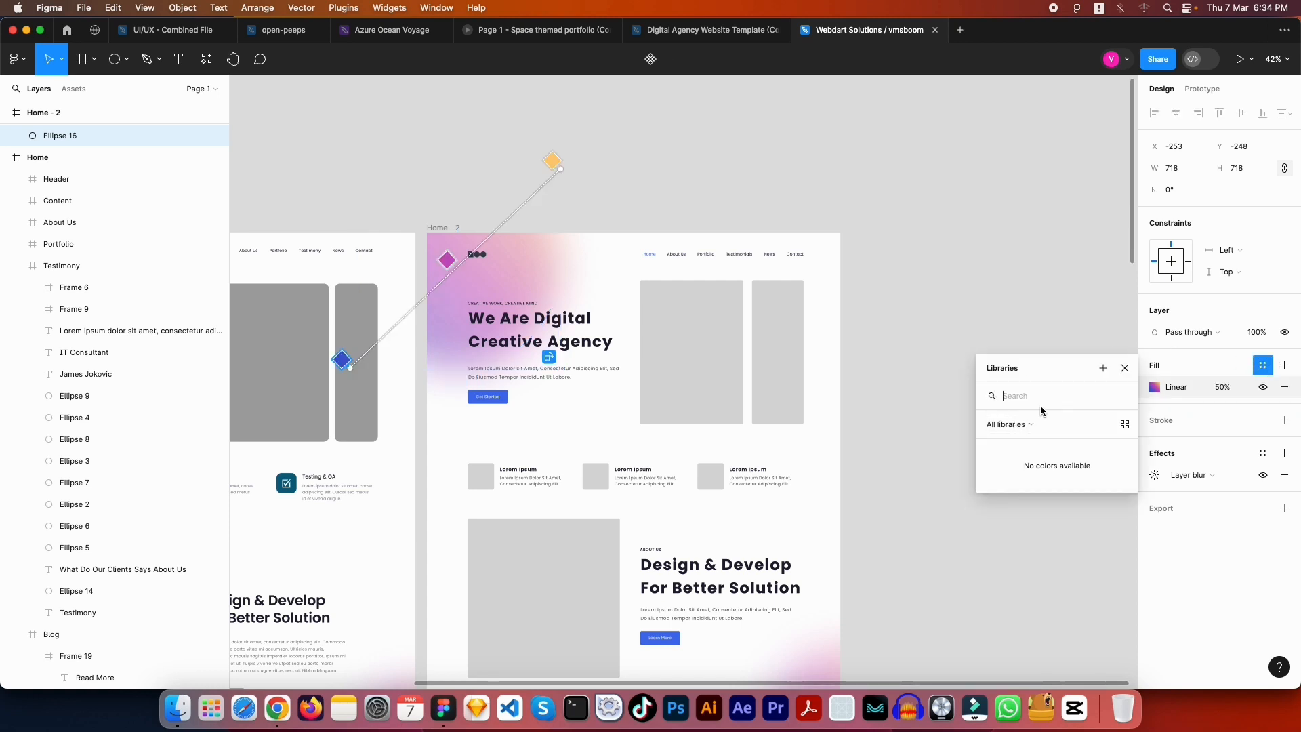
pyautogui.click(1105, 368)
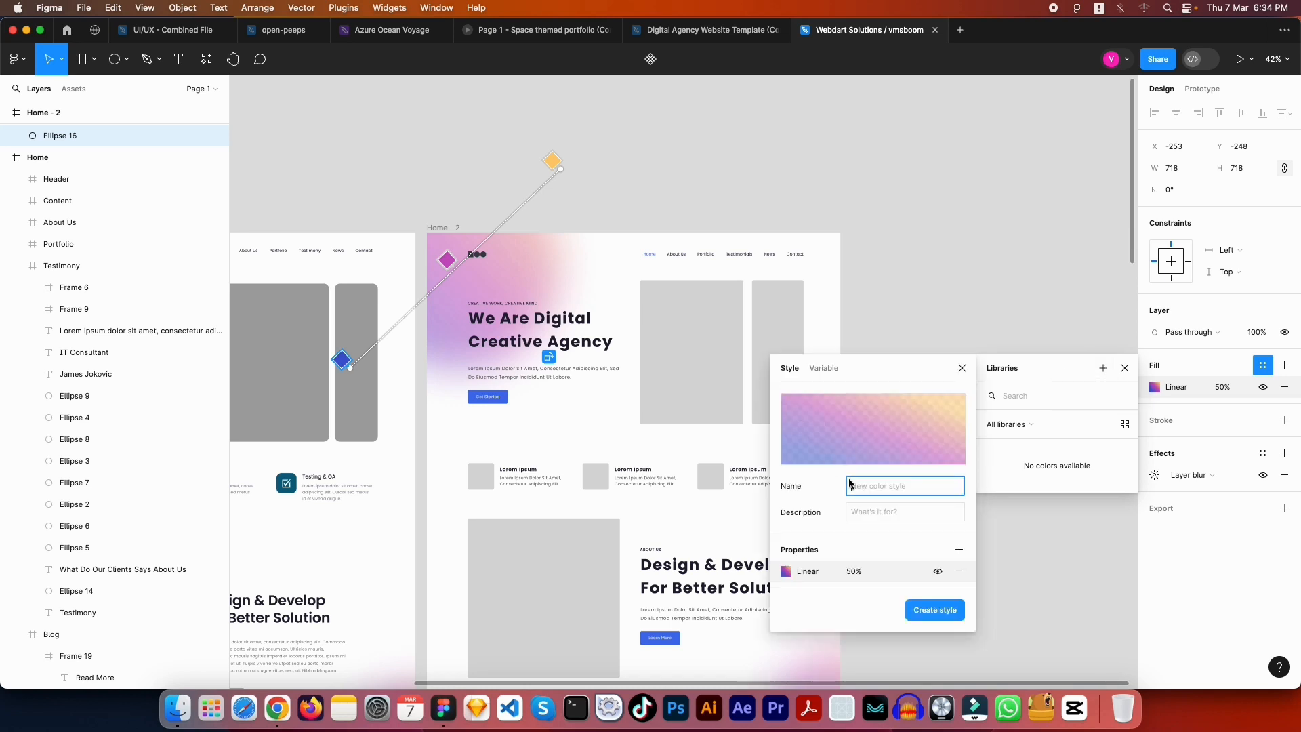
pyautogui.write('GRADIENT - 1')
pyautogui.press('Return')
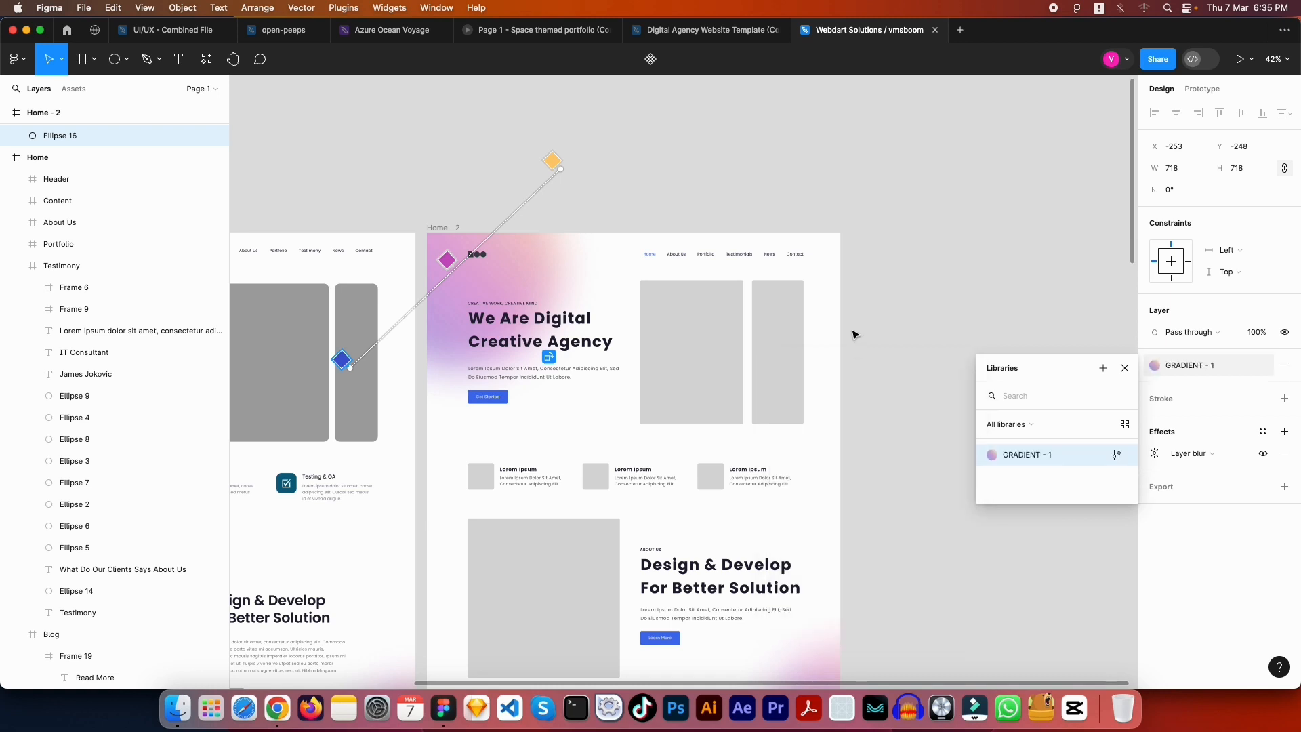
pyautogui.scroll(-3, 953, 379)
# Apply the GRADIENT - 1 colour style to Rectangle 29's fill, undoing once and reapplying it
pyautogui.click(916, 324)
pyautogui.scroll(-20, 908, 339)
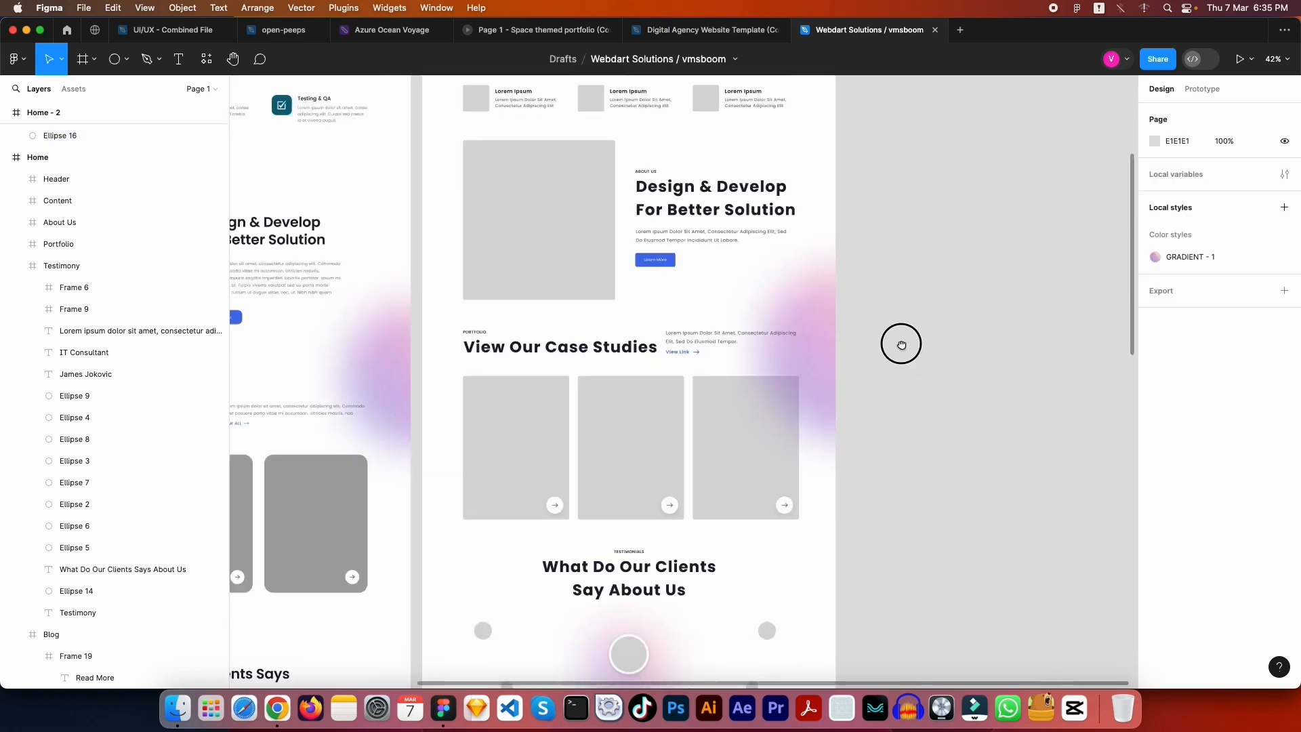
pyautogui.click(749, 352)
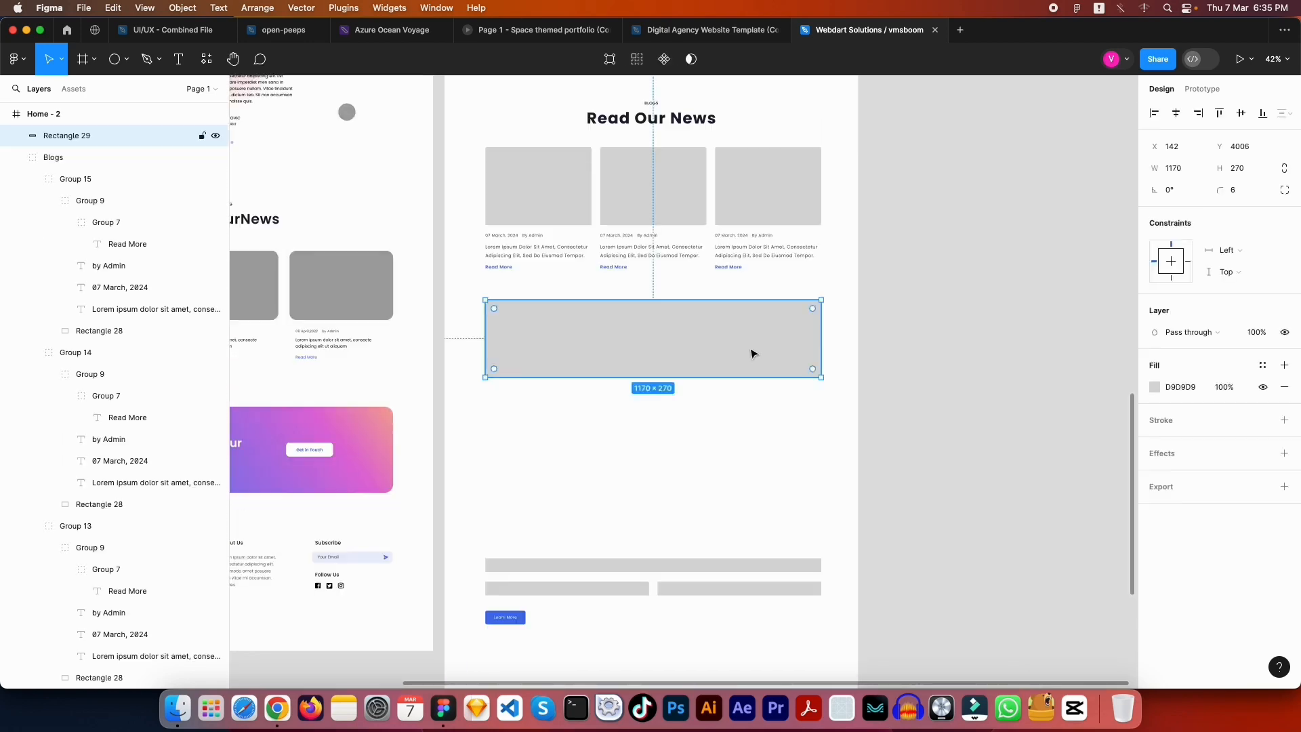
pyautogui.click(1156, 387)
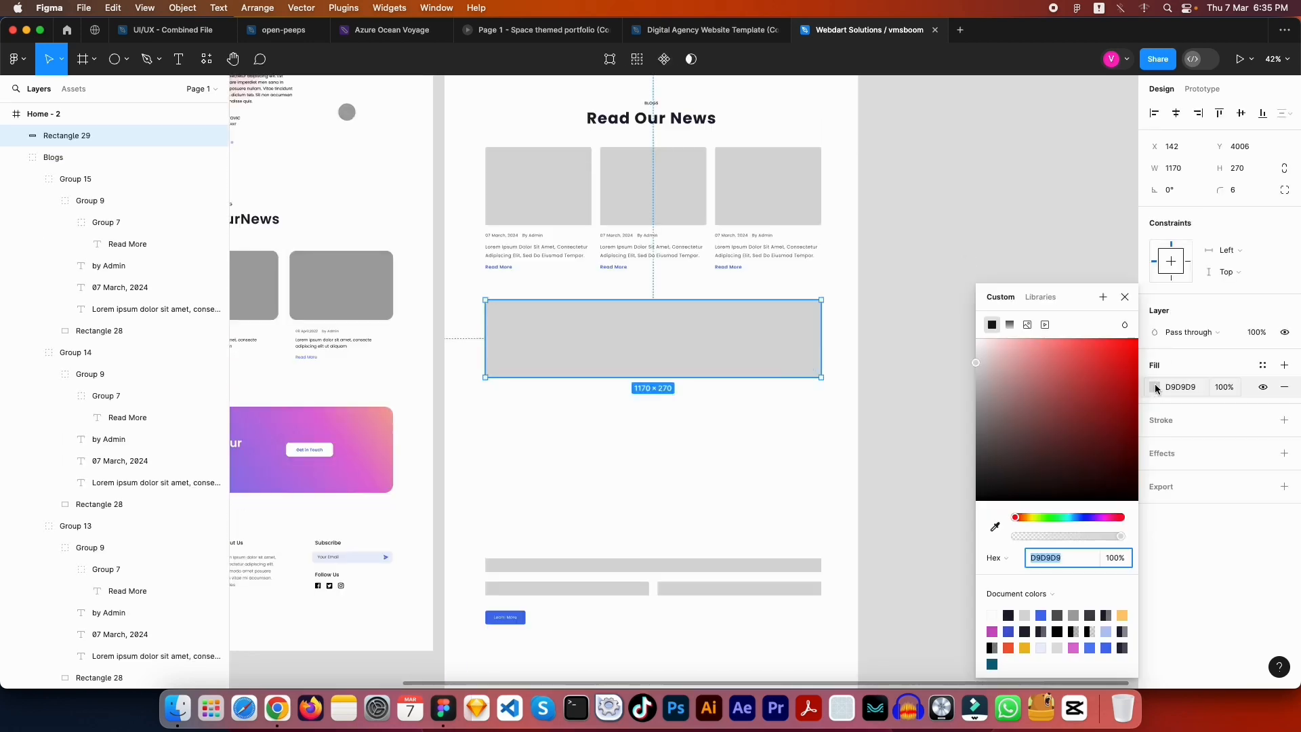
pyautogui.click(1263, 366)
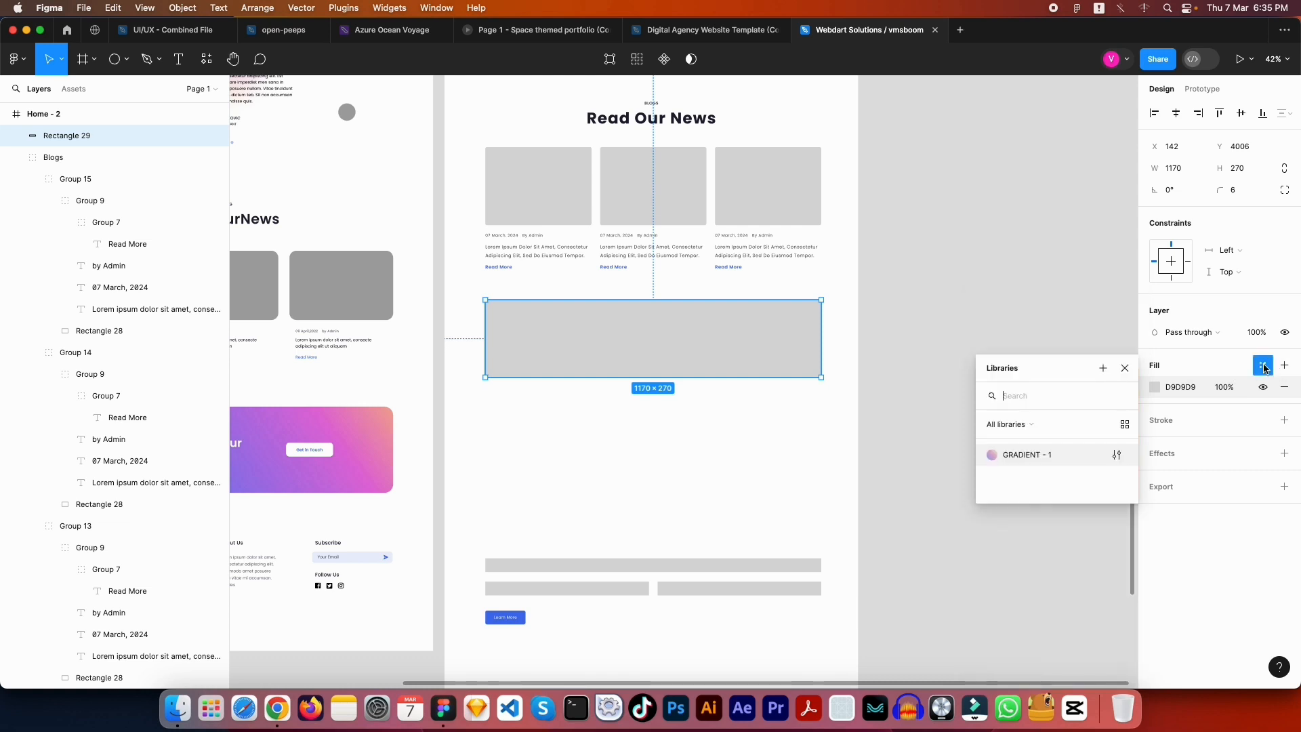
pyautogui.click(1021, 456)
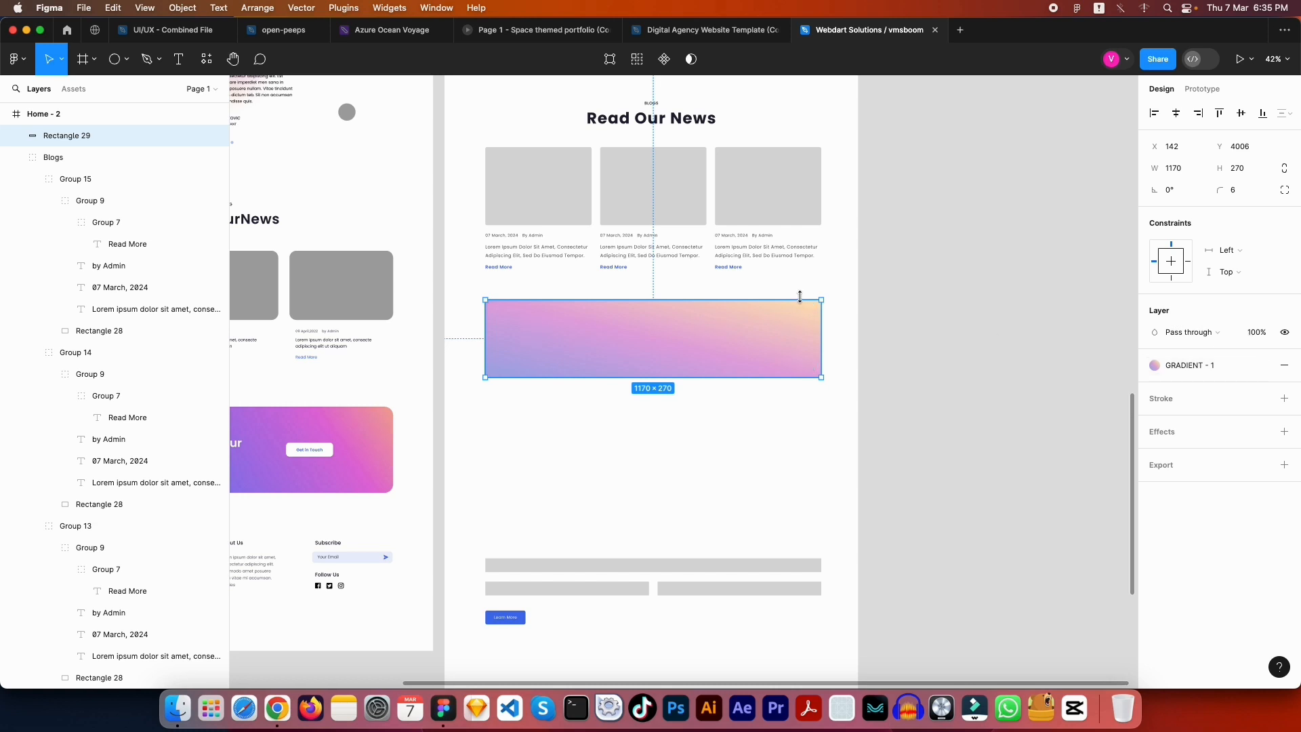
pyautogui.press('super+z')
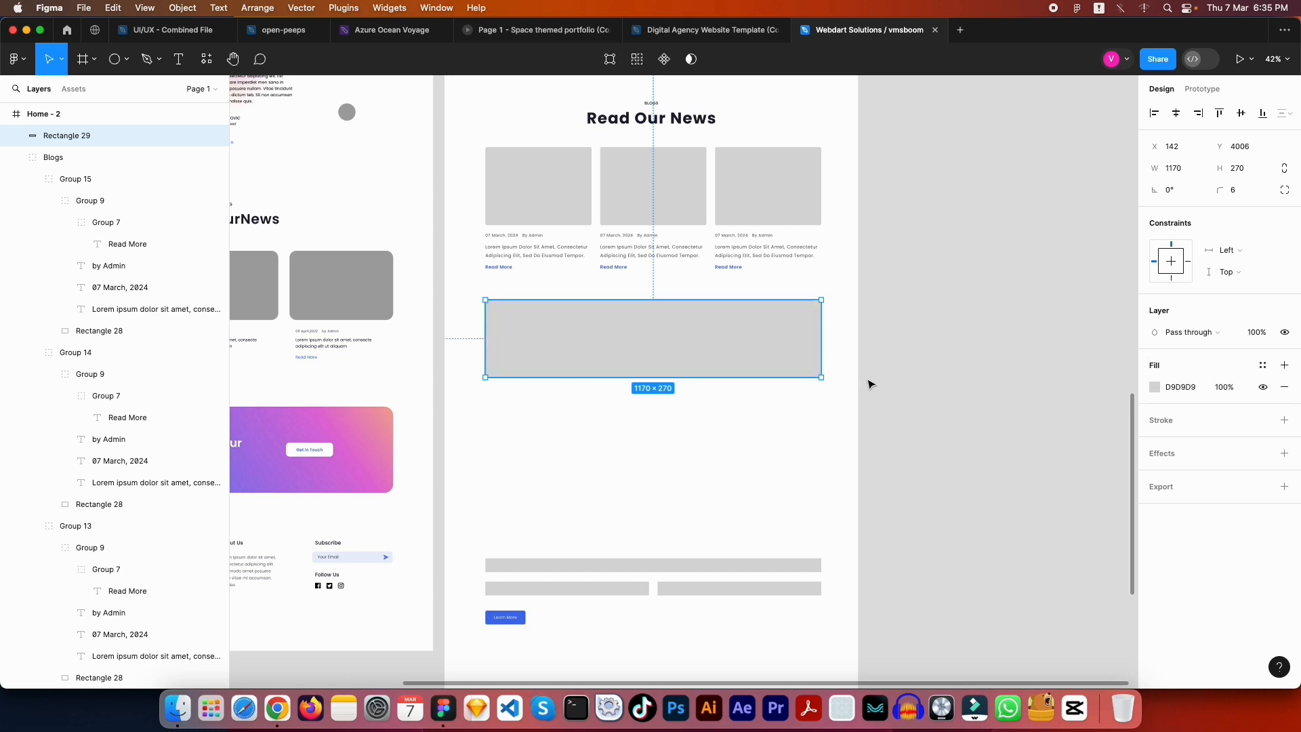
pyautogui.click(1263, 368)
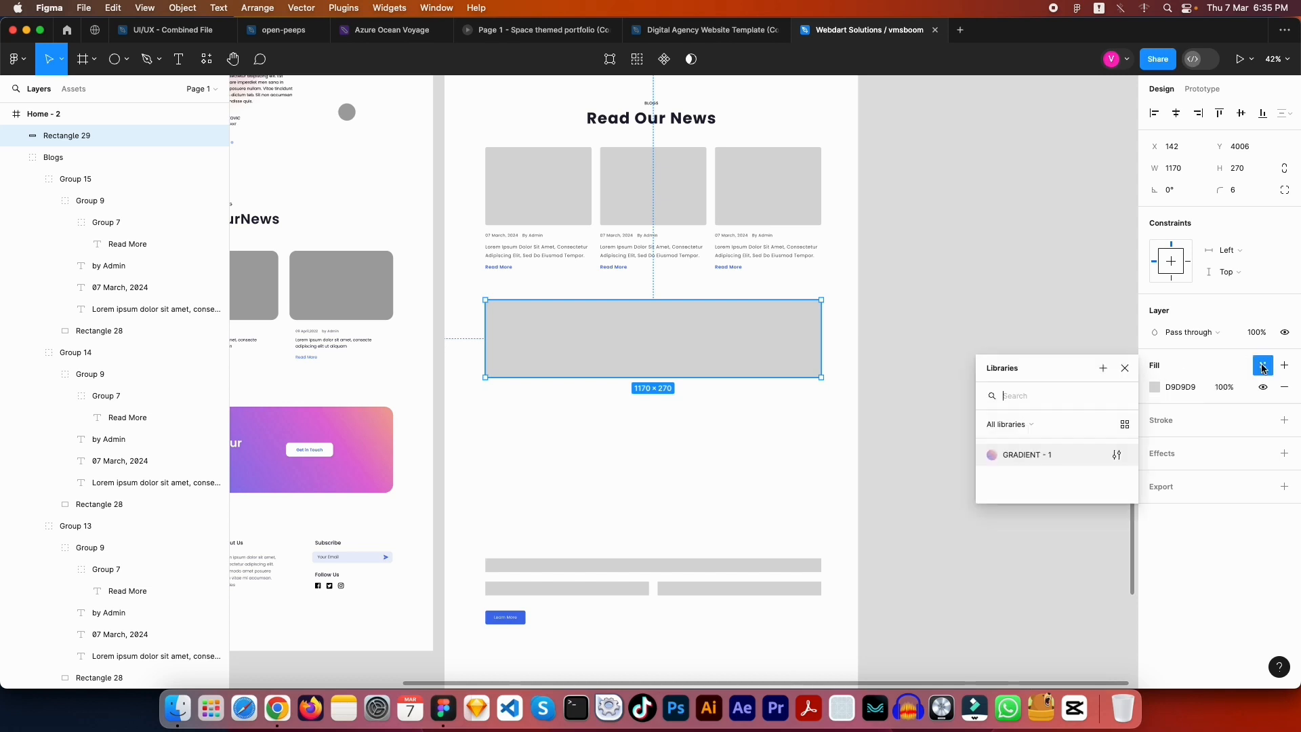
pyautogui.click(1029, 456)
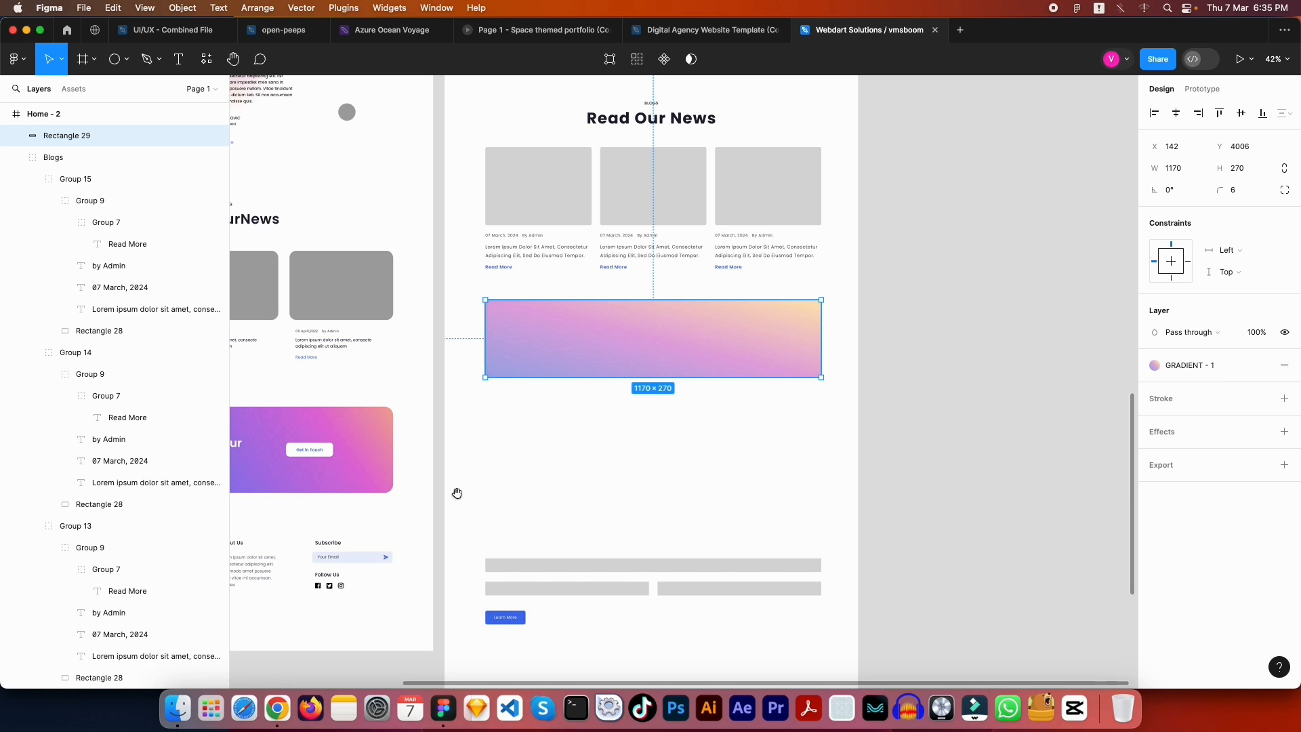
pyautogui.hscroll(-5, 456, 493)
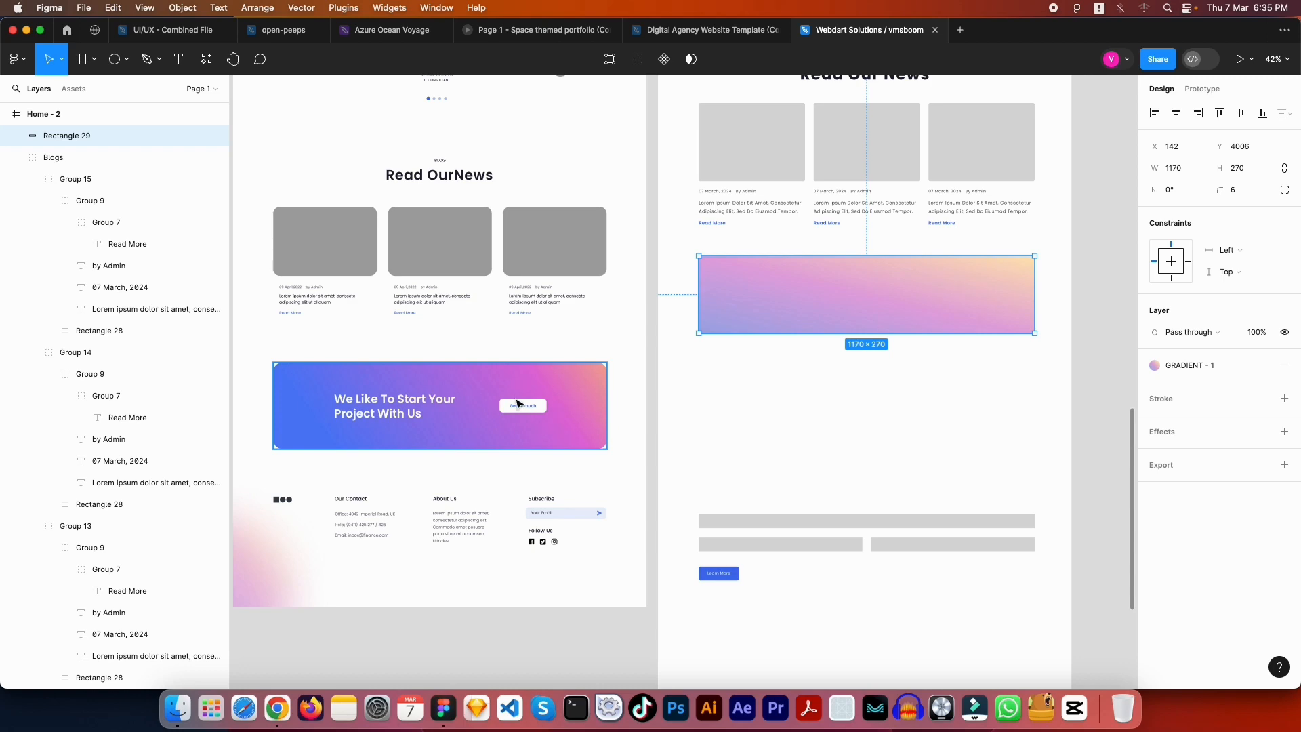
# Detach Rectangle 29's fill from GRADIENT - 1 into a plain linear gradient
pyautogui.scroll(15, 578, 382)
pyautogui.hscroll(5, 597, 420)
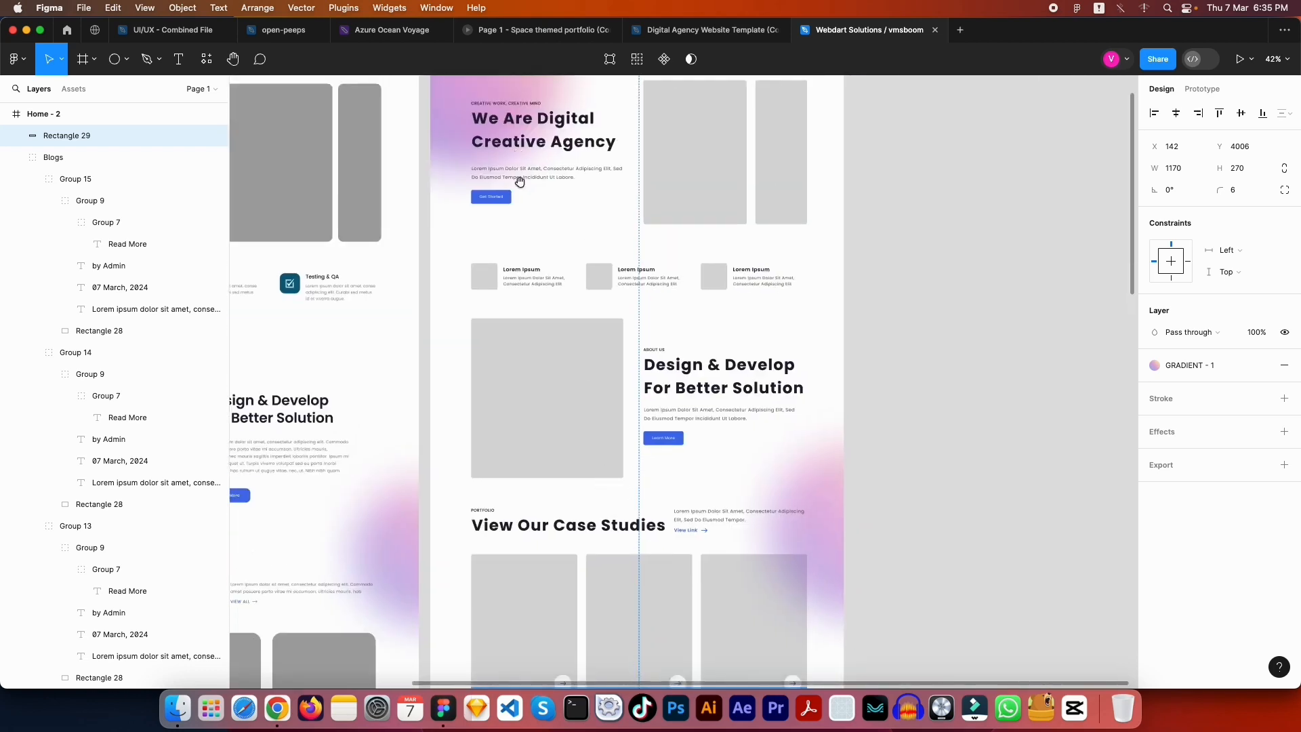
pyautogui.scroll(-20, 610, 302)
pyautogui.hscroll(-3, 644, 287)
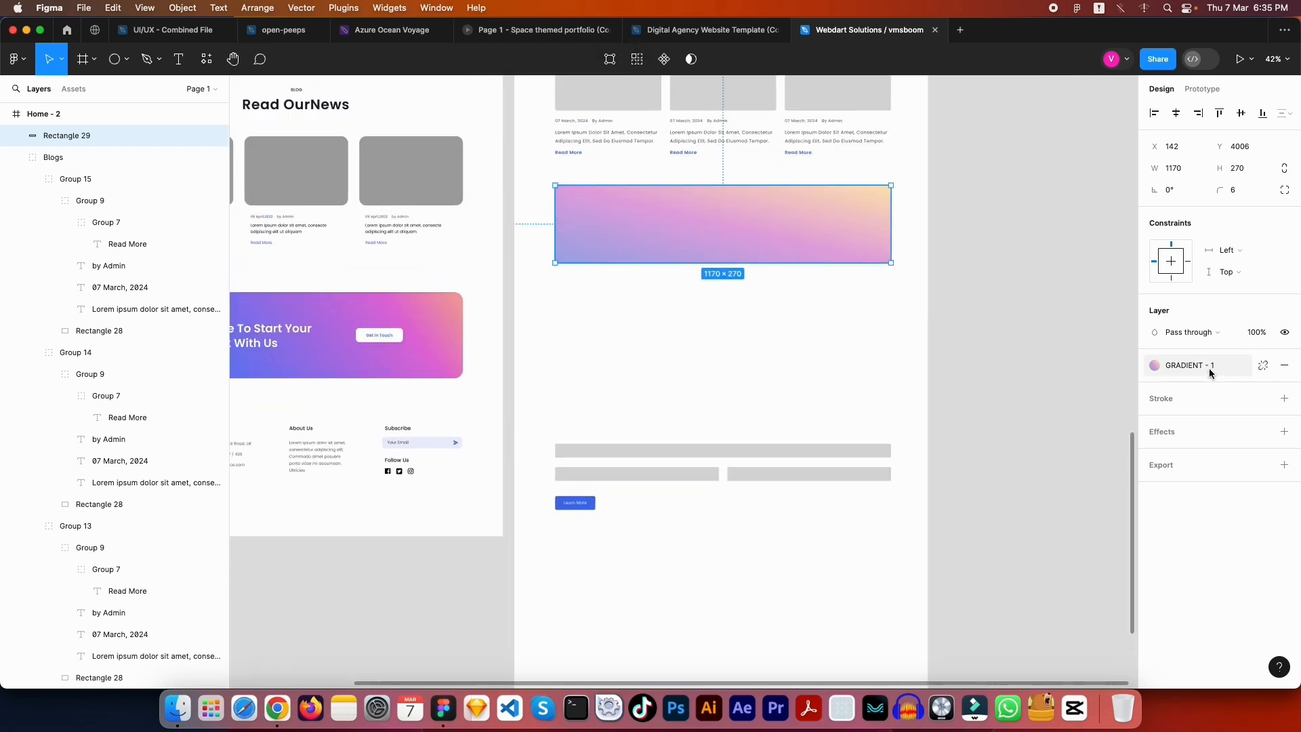
pyautogui.click(1264, 366)
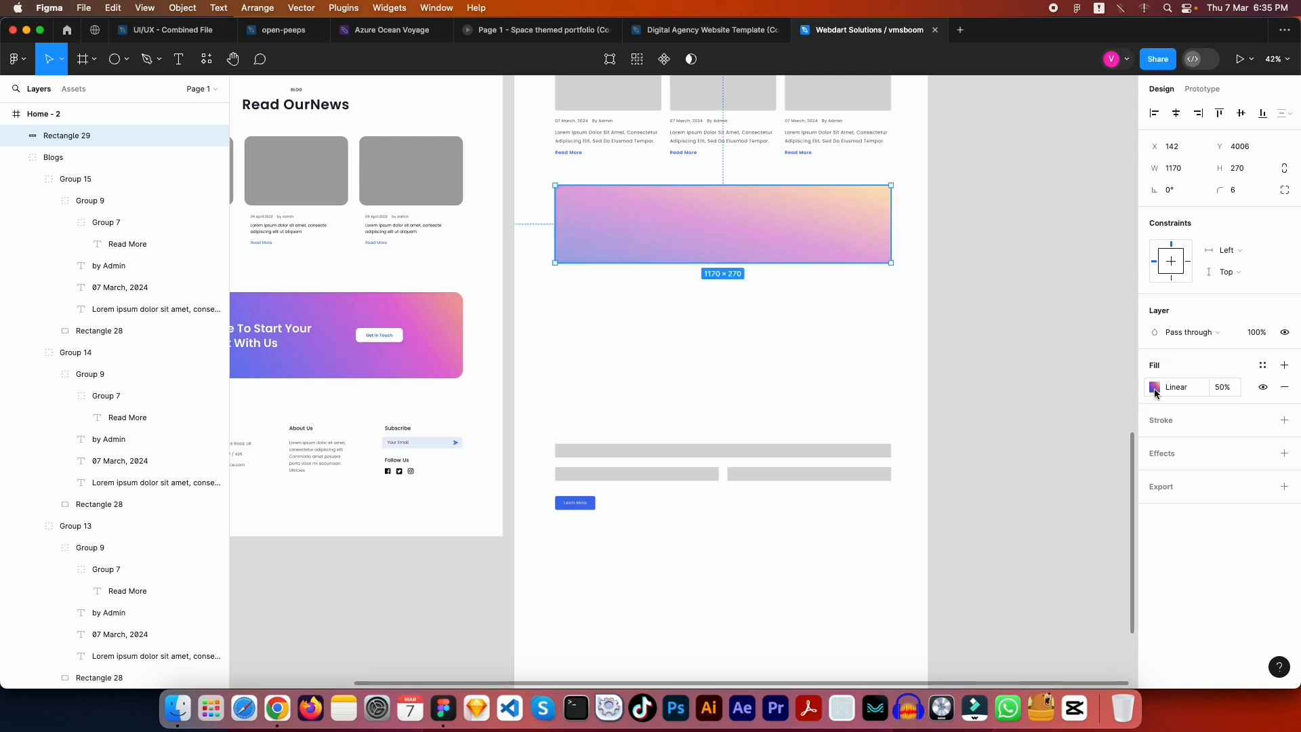
pyautogui.hscroll(-5, 671, 339)
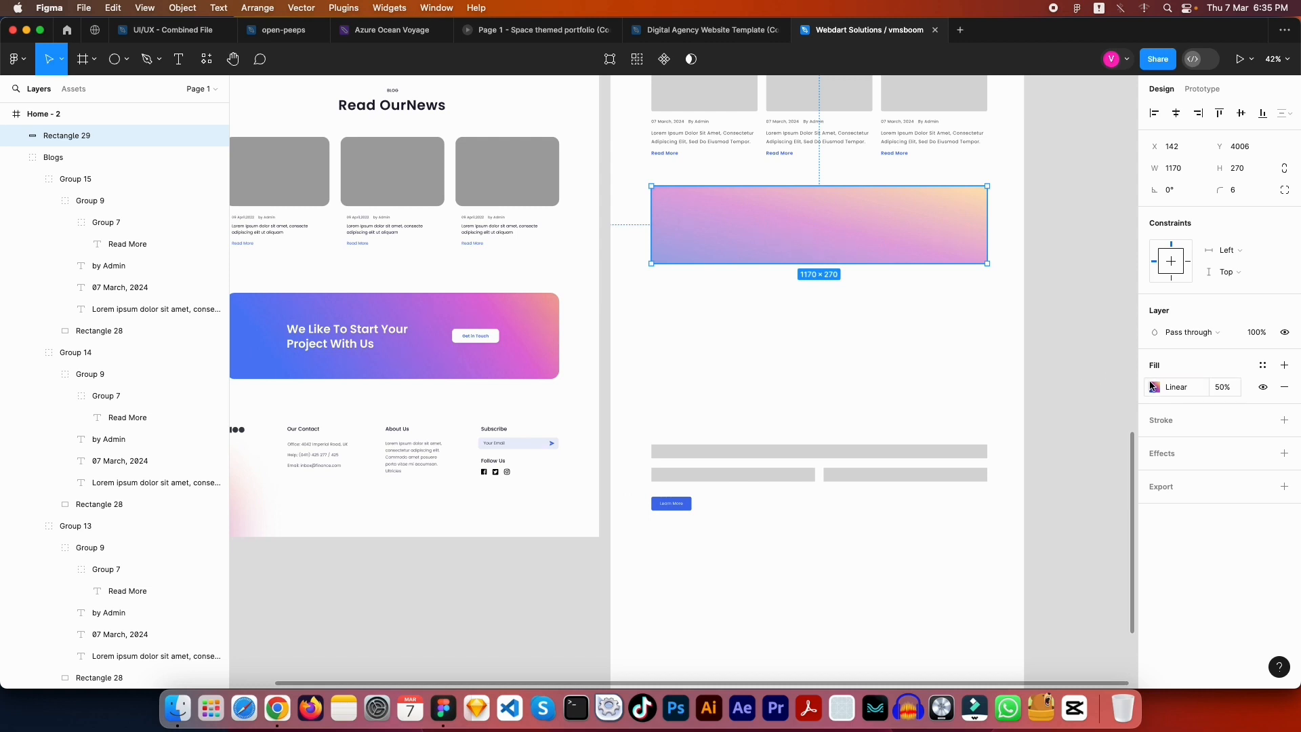
pyautogui.click(1155, 387)
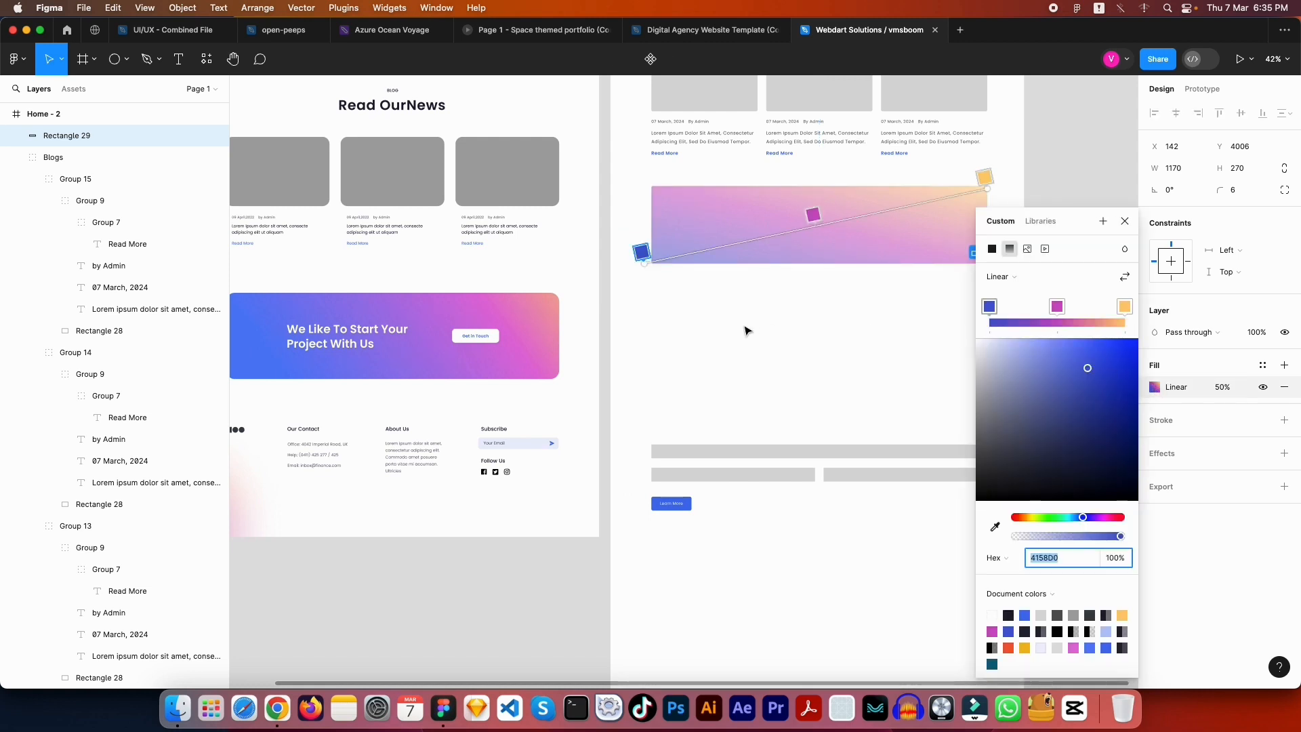
pyautogui.scroll(-3, 747, 328)
# Inspect the We Like To Start Your Project With Us banner's gradient colours
pyautogui.click(595, 324)
pyautogui.click(595, 324)
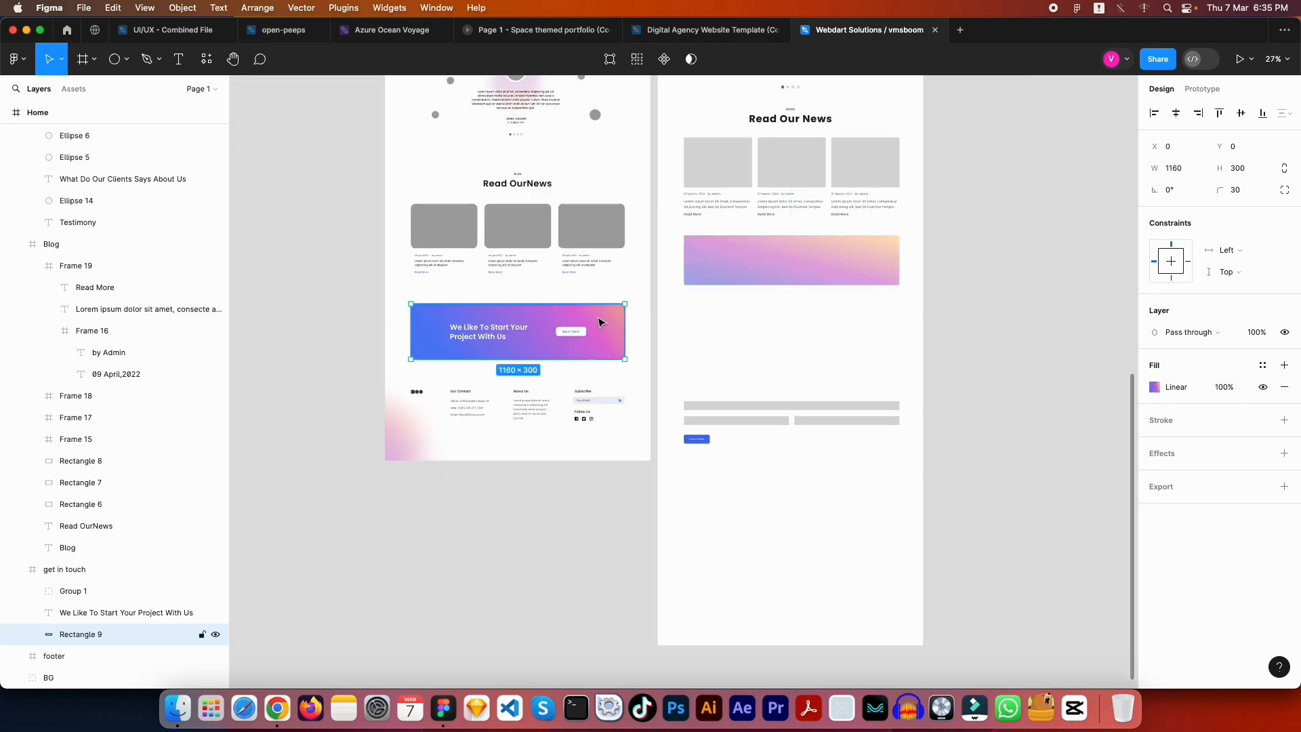
pyautogui.click(1155, 387)
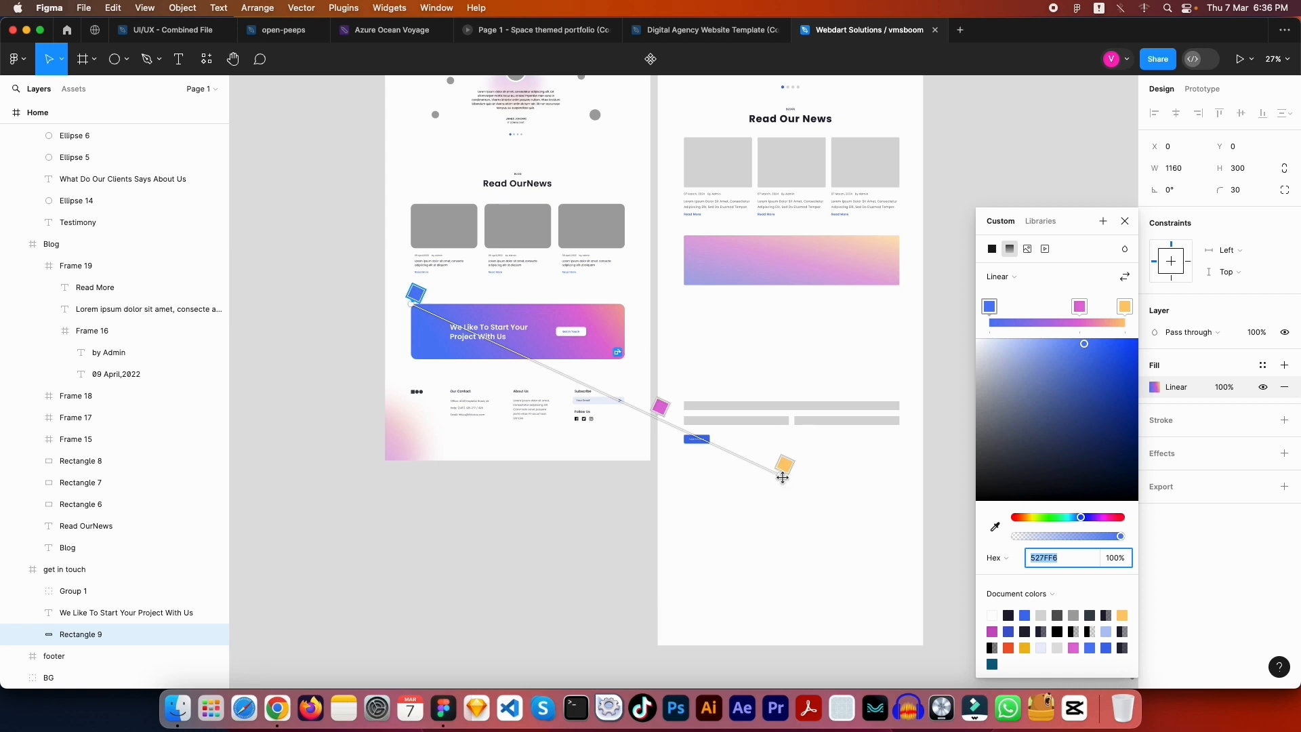
# Angle the Home - 2 banner's gradient diagonally, blue at the top-left corner, yellow down-right
pyautogui.press('Escape')
pyautogui.click(822, 439)
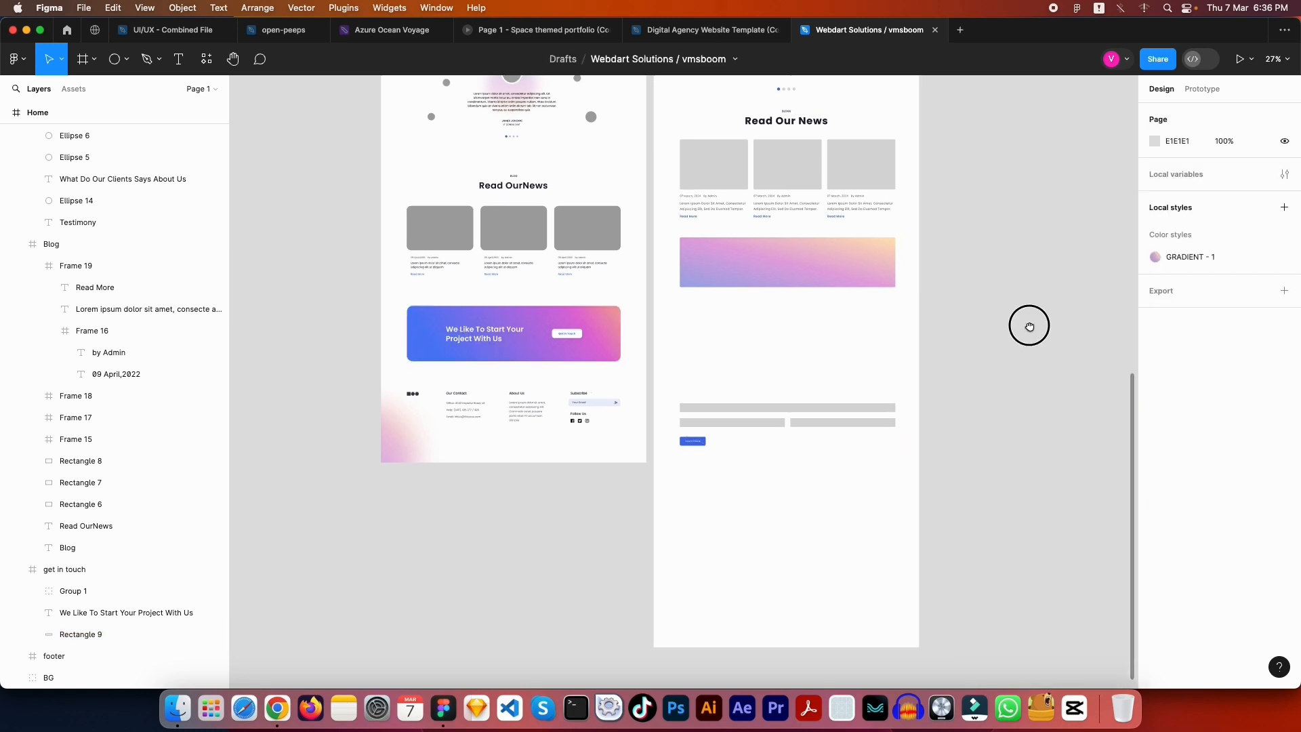
pyautogui.hscroll(5, 517, 323)
pyautogui.click(517, 322)
pyautogui.click(1155, 387)
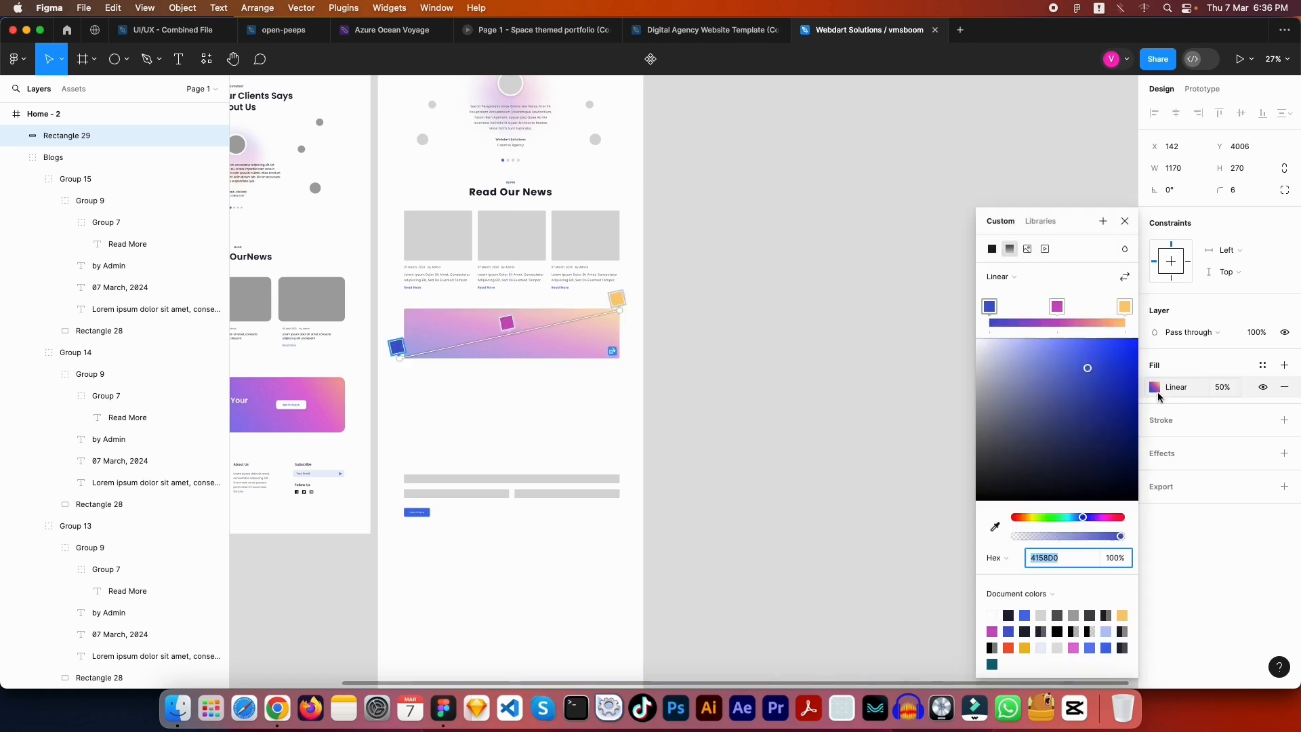
pyautogui.moveTo(619, 310); pyautogui.dragTo(689, 453)
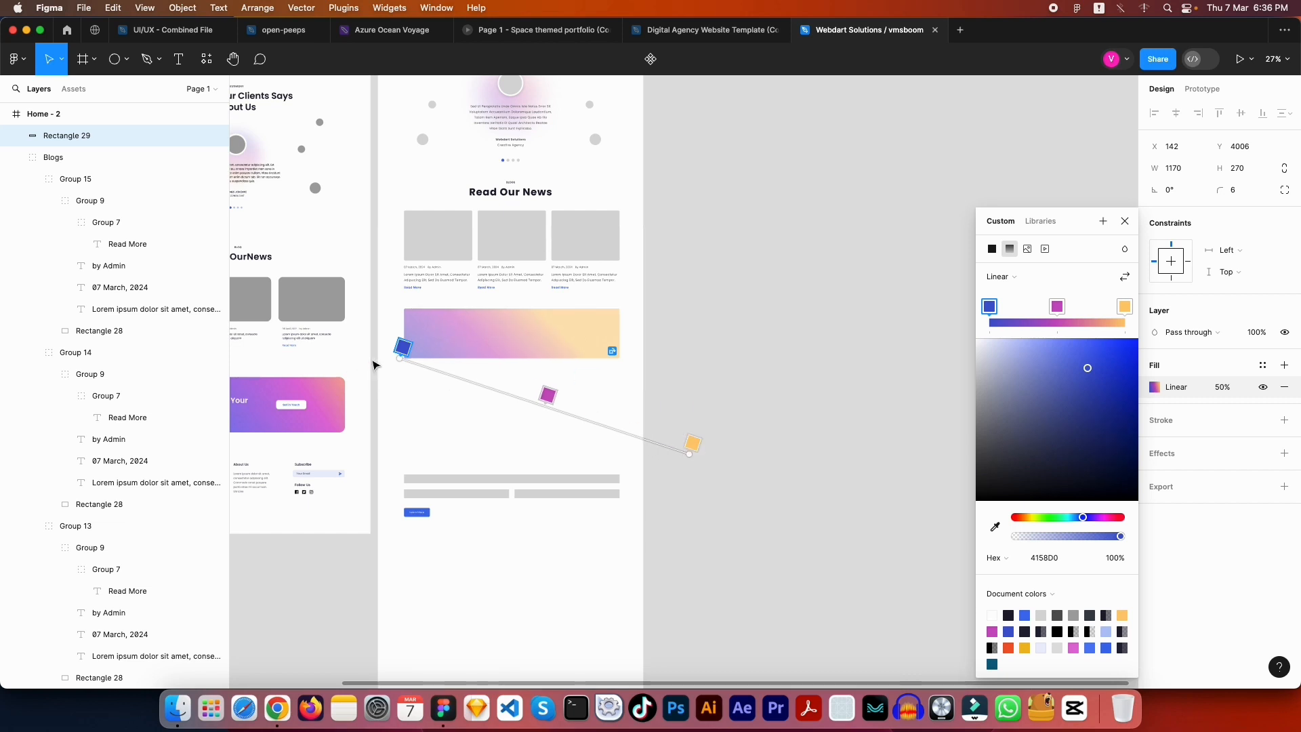
pyautogui.moveTo(400, 357); pyautogui.dragTo(401, 310)
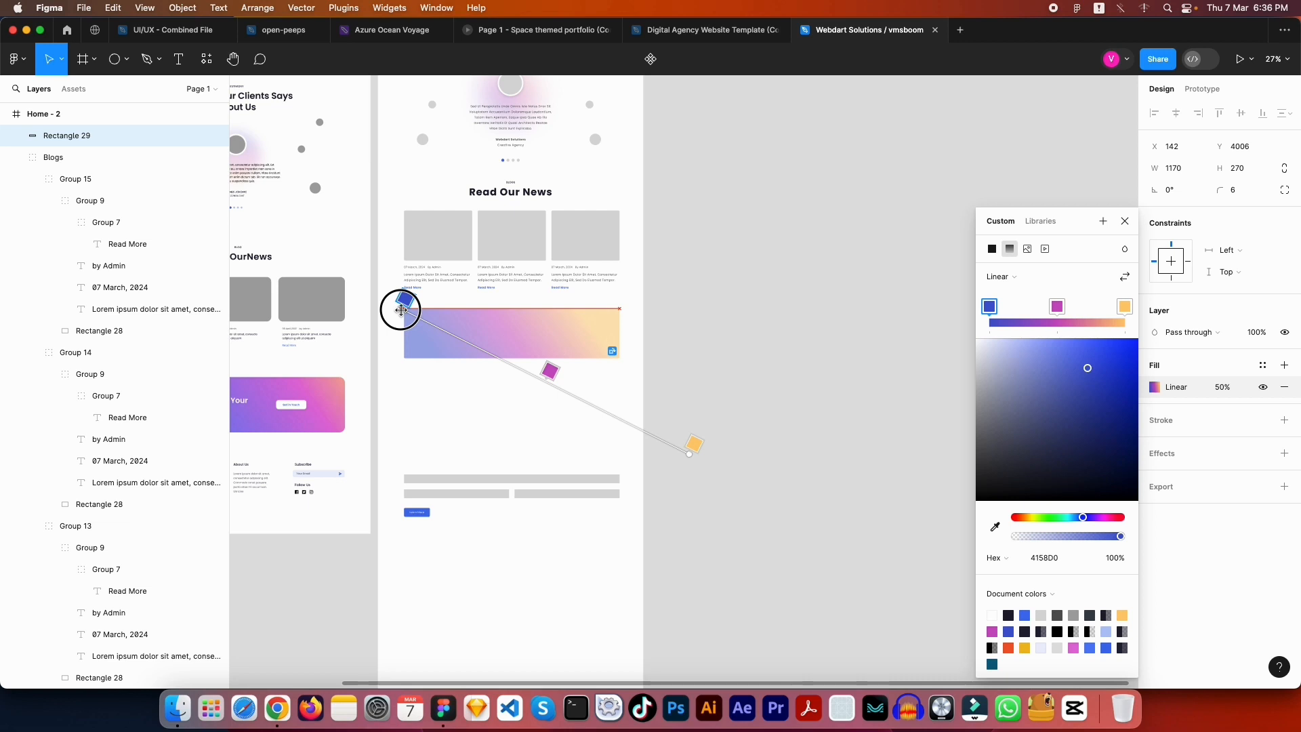
pyautogui.moveTo(401, 310); pyautogui.dragTo(403, 307)
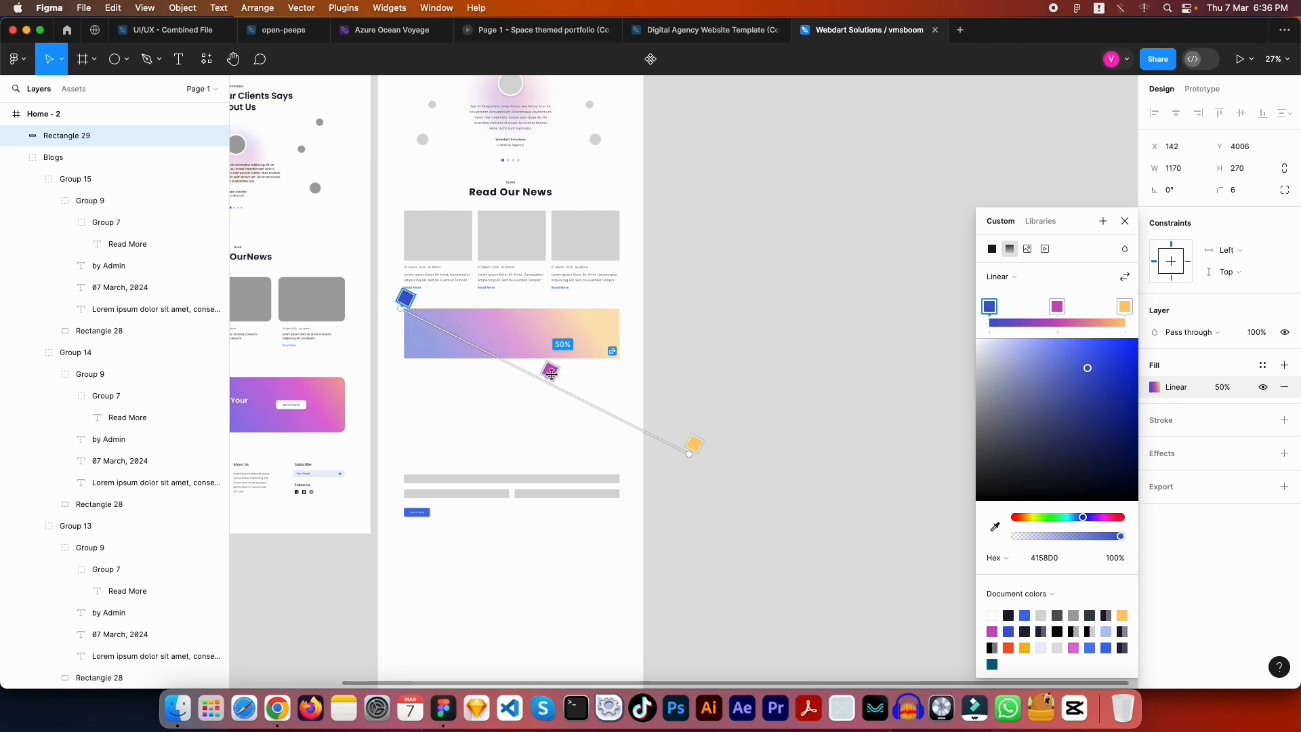
# Shift the magenta stop to 62% and set the fill opacity to 100%
pyautogui.moveTo(551, 374); pyautogui.dragTo(587, 390)
pyautogui.moveTo(592, 392); pyautogui.dragTo(585, 390)
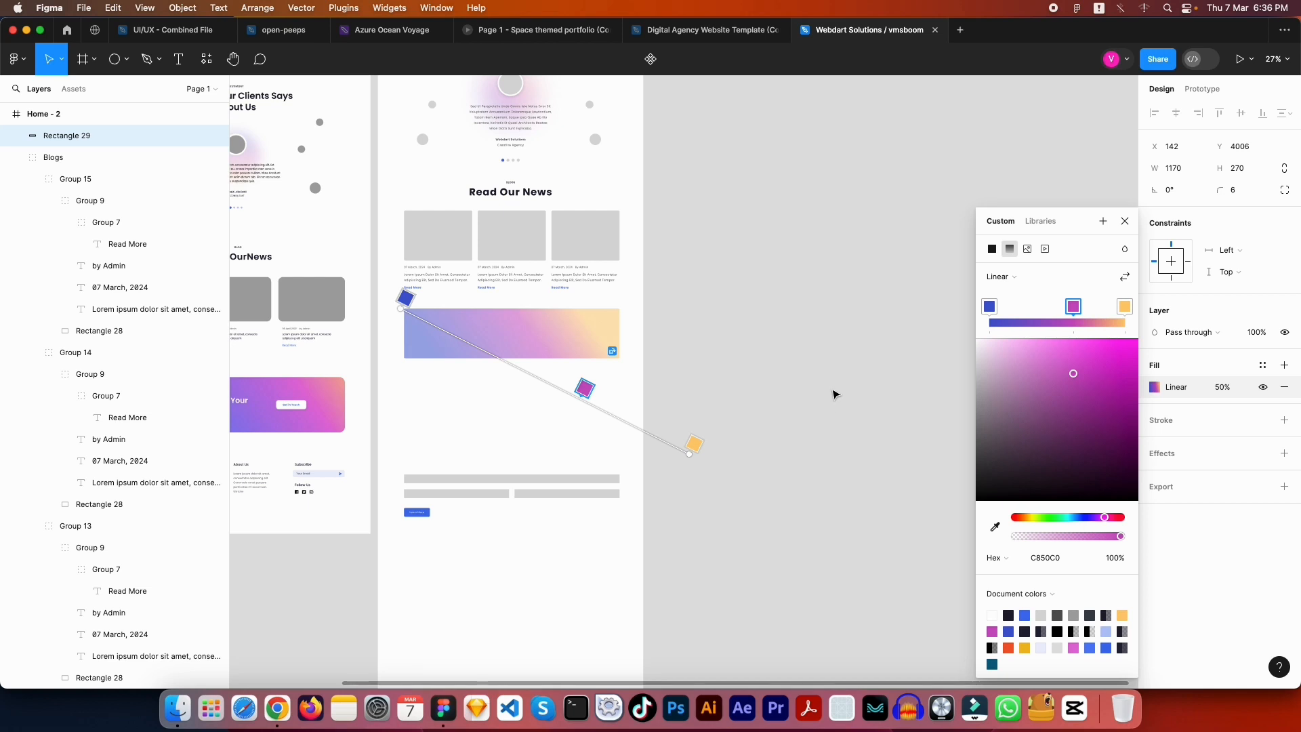
pyautogui.click(1223, 388)
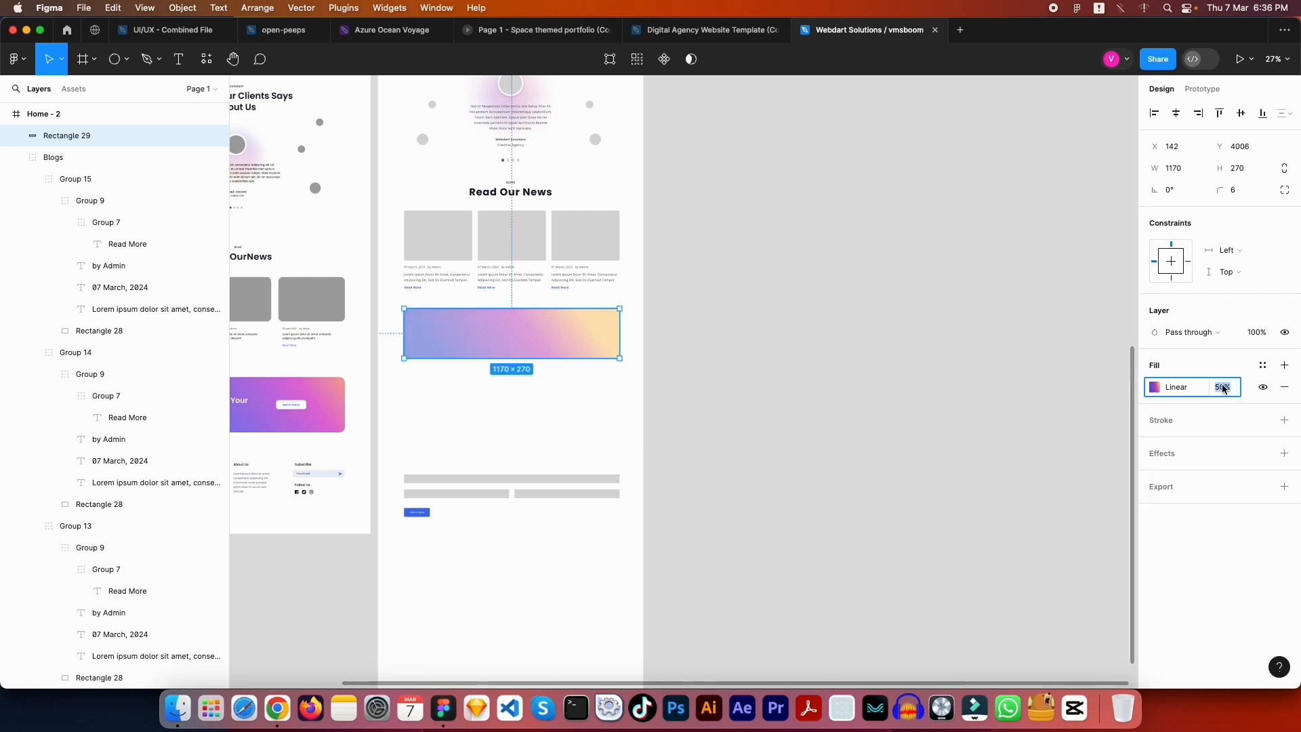
pyautogui.press('Return')
# Select the Home frame's Start Your Project banner
pyautogui.click(757, 452)
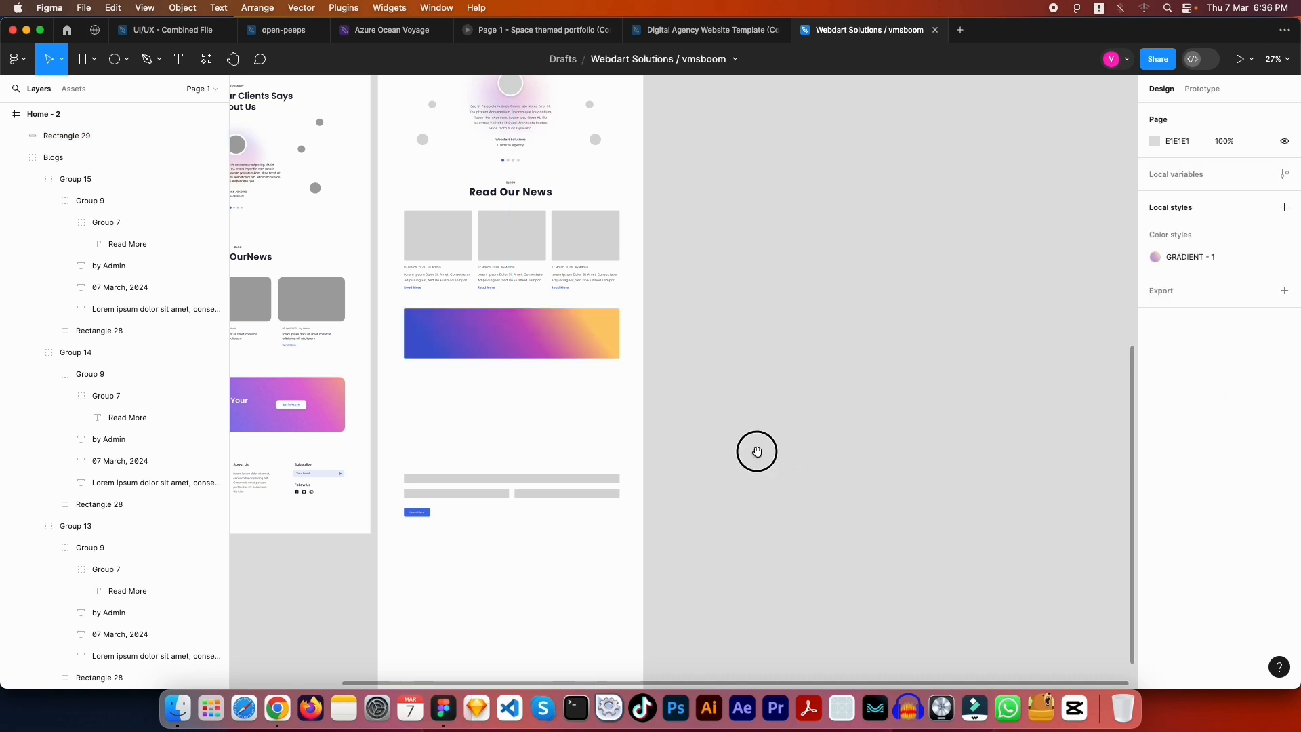
pyautogui.moveTo(696, 450); pyautogui.dragTo(949, 415)
pyautogui.click(587, 351)
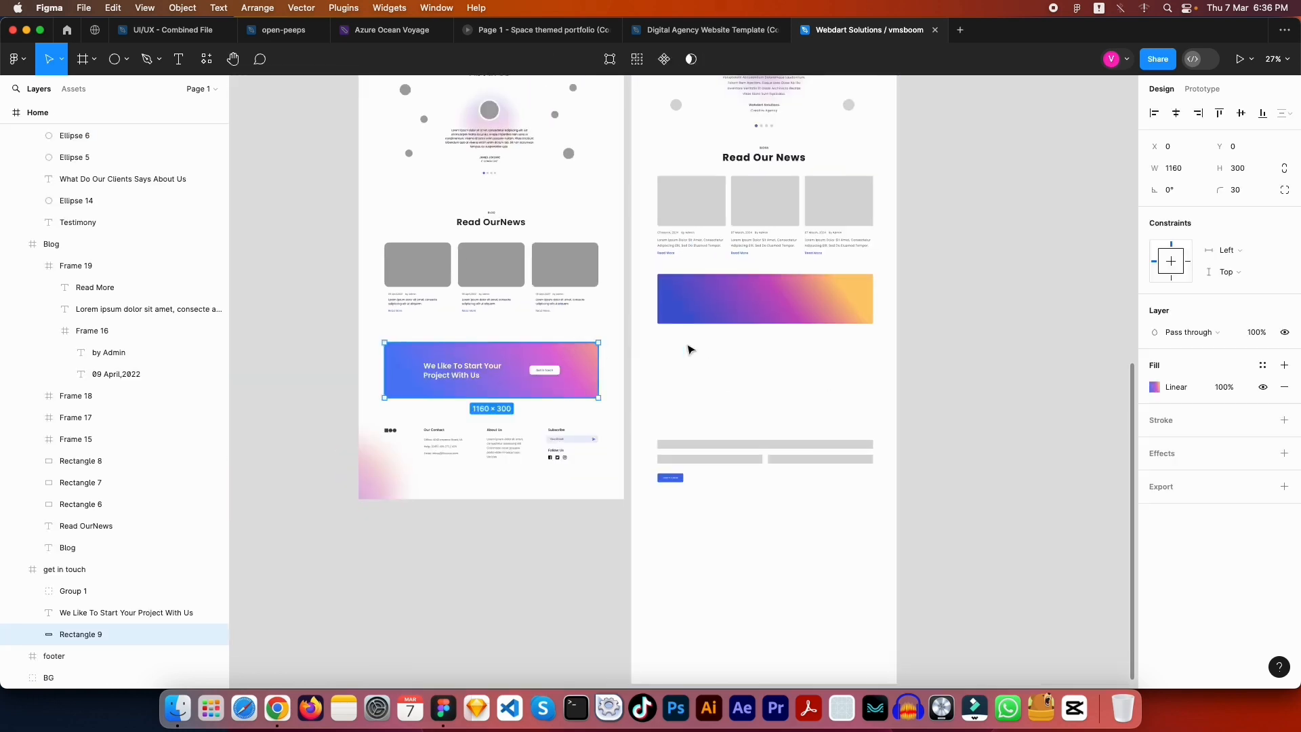
# Copy the reference gradient's blue stop hex 527FF6, then reselect the Home - 2 banner
pyautogui.click(1156, 388)
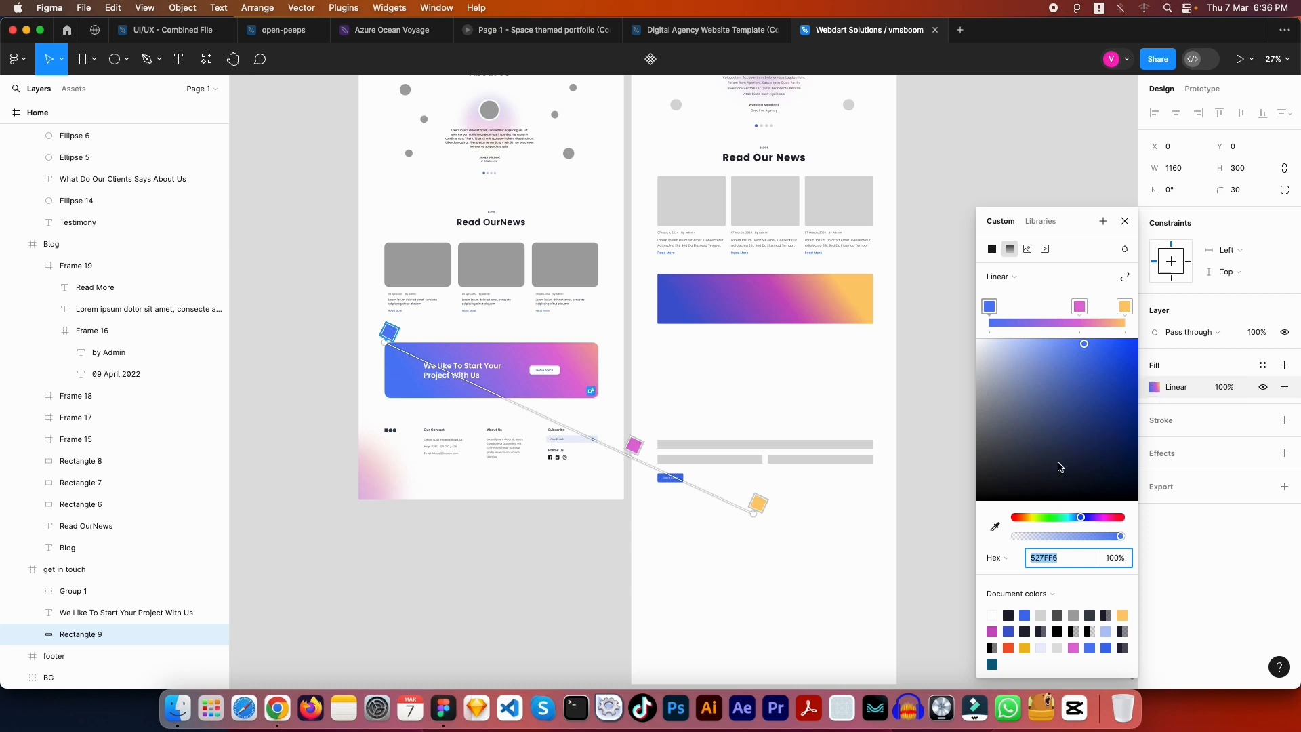
pyautogui.click(387, 328)
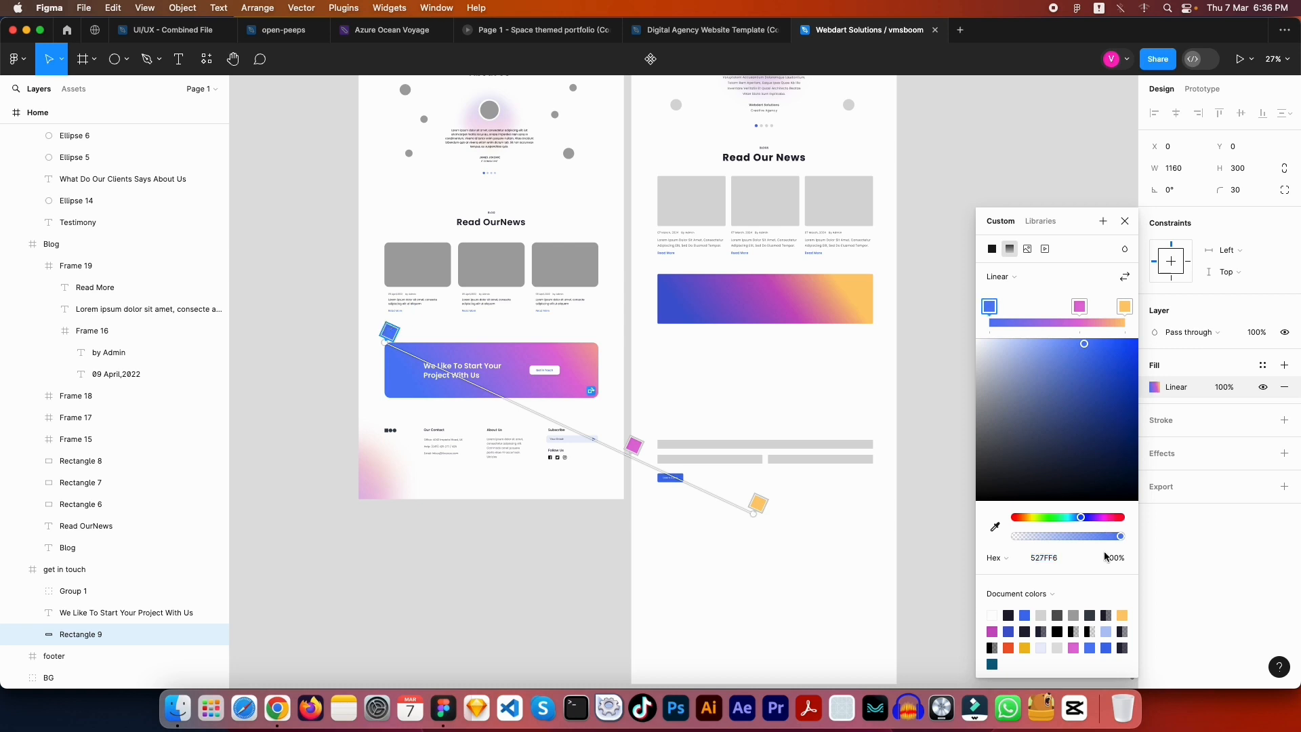
pyautogui.click(1059, 562)
pyautogui.press('super+c')
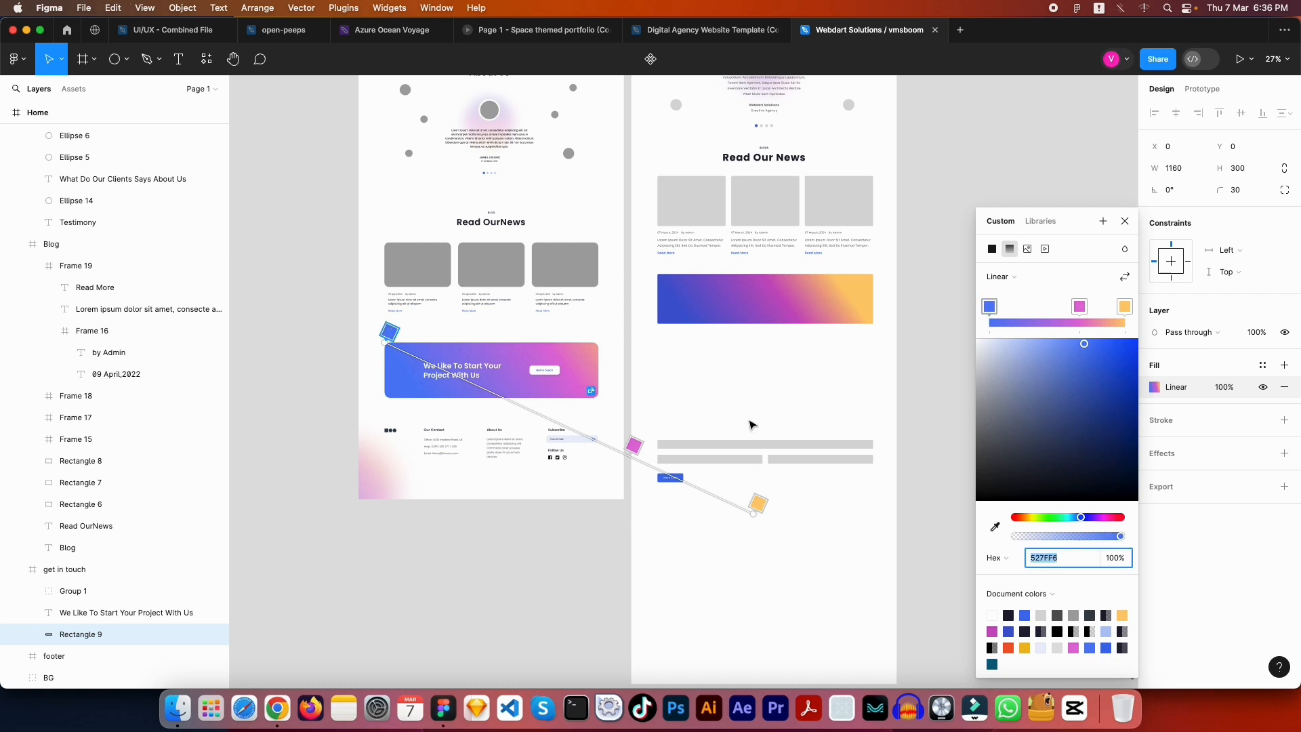
pyautogui.press('Escape')
pyautogui.click(772, 386)
pyautogui.click(752, 290)
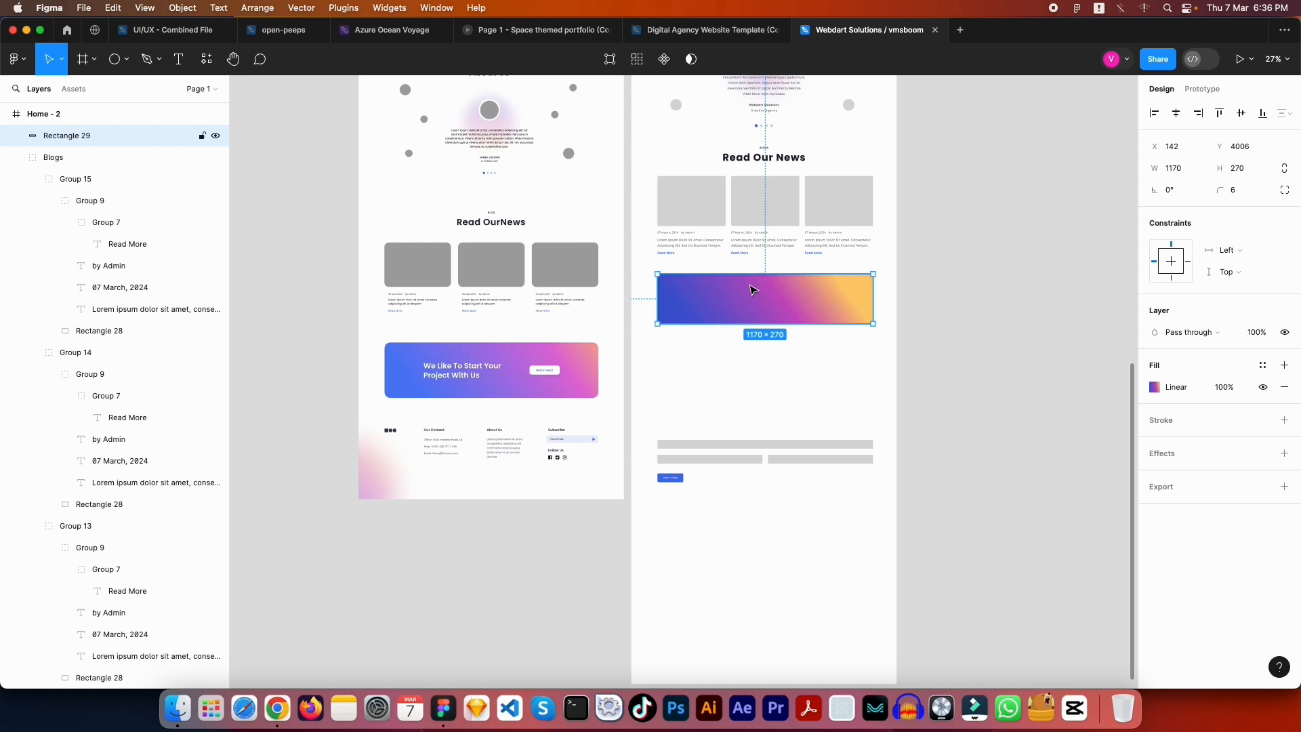
# Set the Home - 2 gradient's first stop to blue 527FF6
pyautogui.click(1153, 392)
pyautogui.click(982, 307)
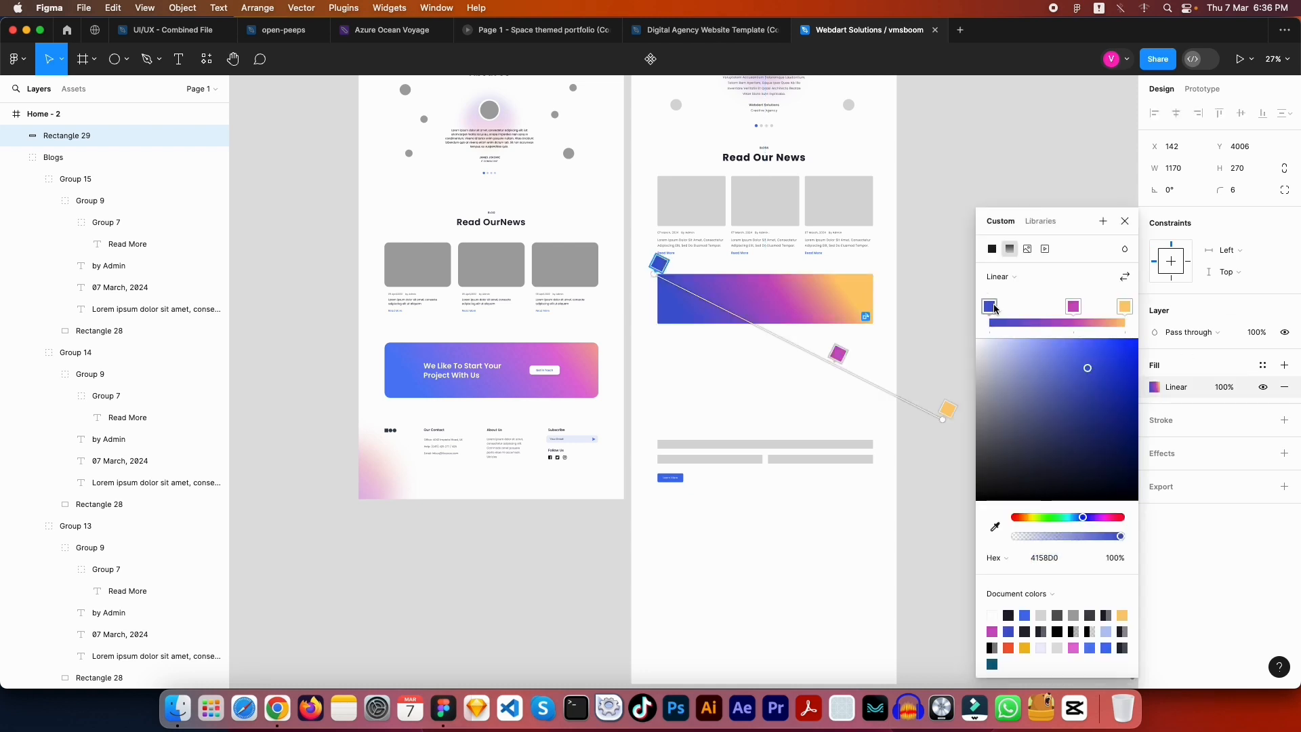
pyautogui.click(1051, 561)
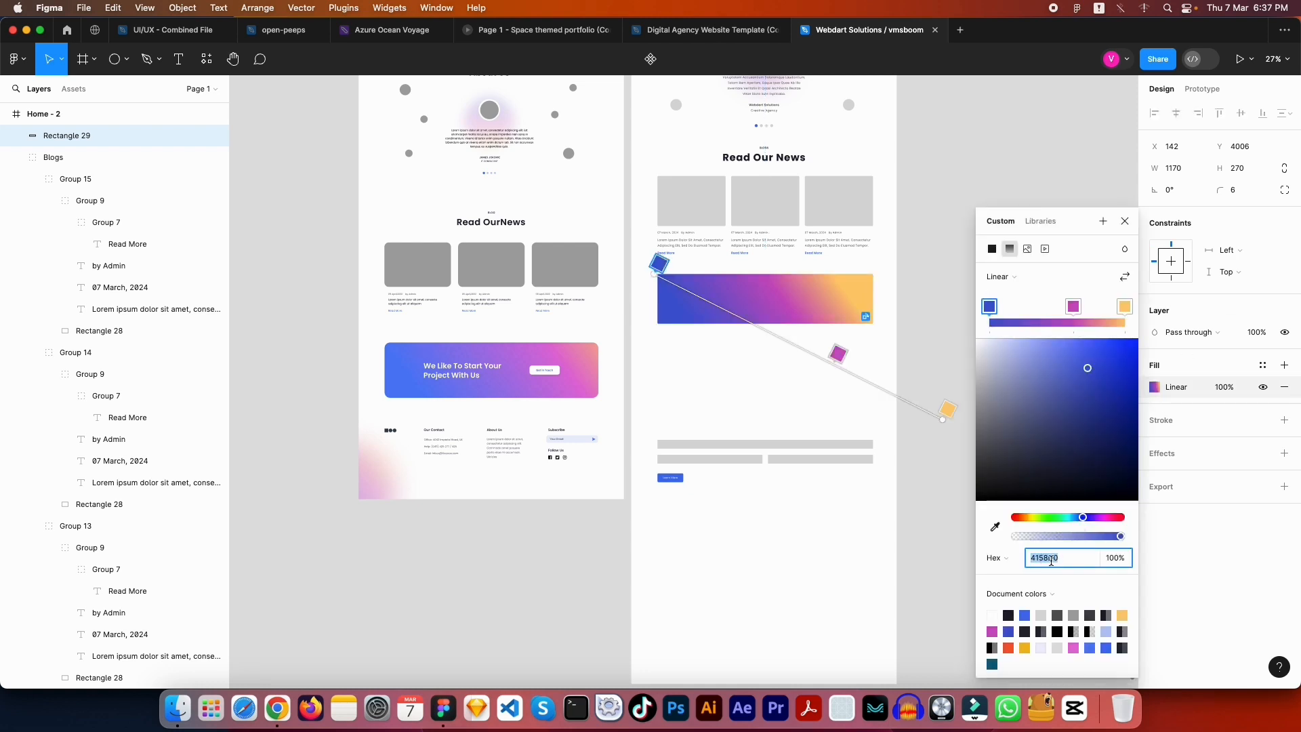
pyautogui.write('527FF6')
pyautogui.press('Tab')
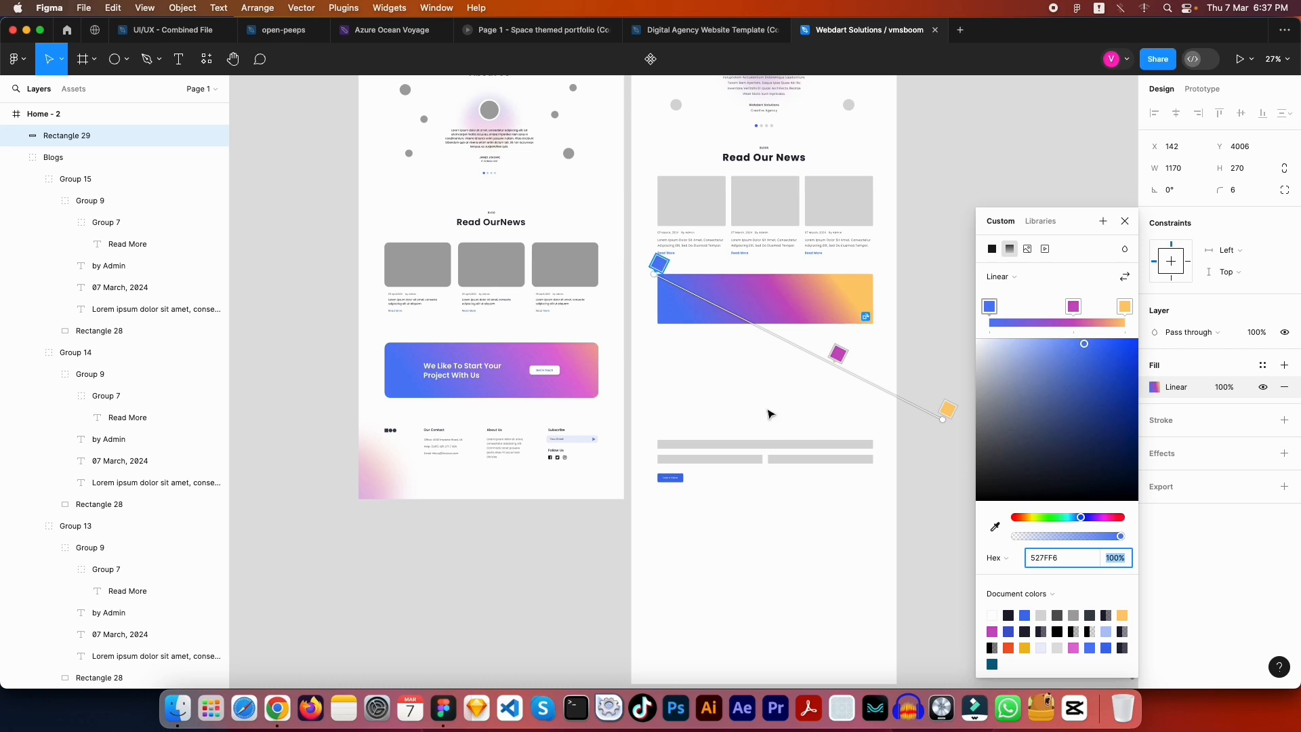
pyautogui.scroll(15, 769, 414)
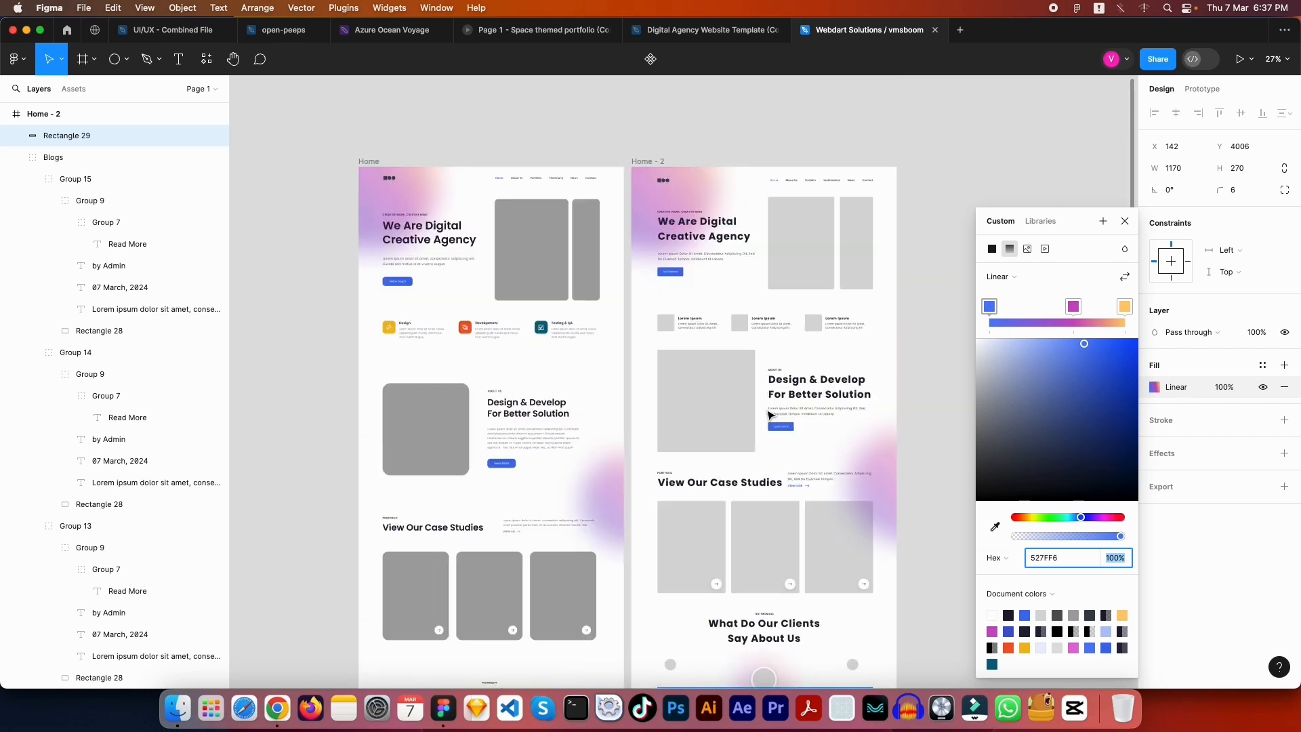
pyautogui.scroll(-15, 769, 414)
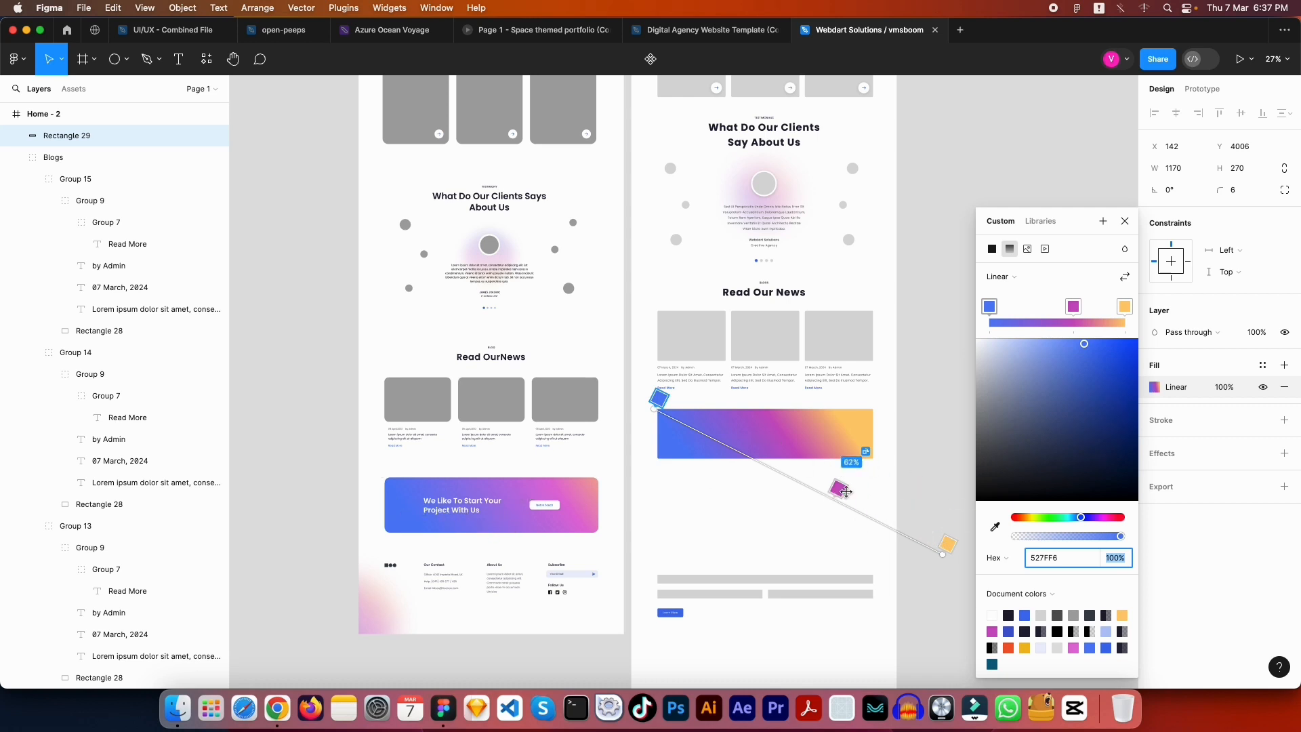
pyautogui.press('Escape')
pyautogui.press('Escape')
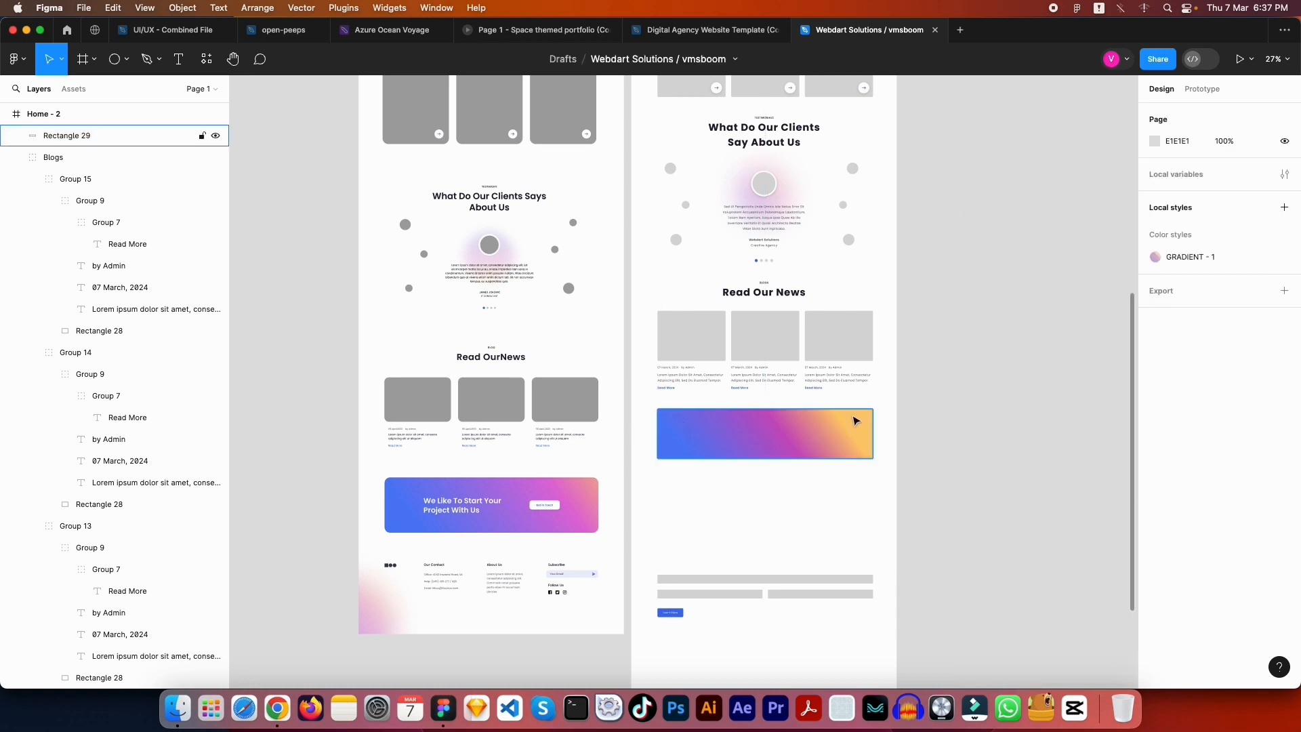
# Brighten the middle pink stop and change the end stop to golden yellow E8BC71
pyautogui.scroll(5, 818, 434)
pyautogui.moveTo(820, 451); pyautogui.dragTo(669, 372)
pyautogui.click(667, 374)
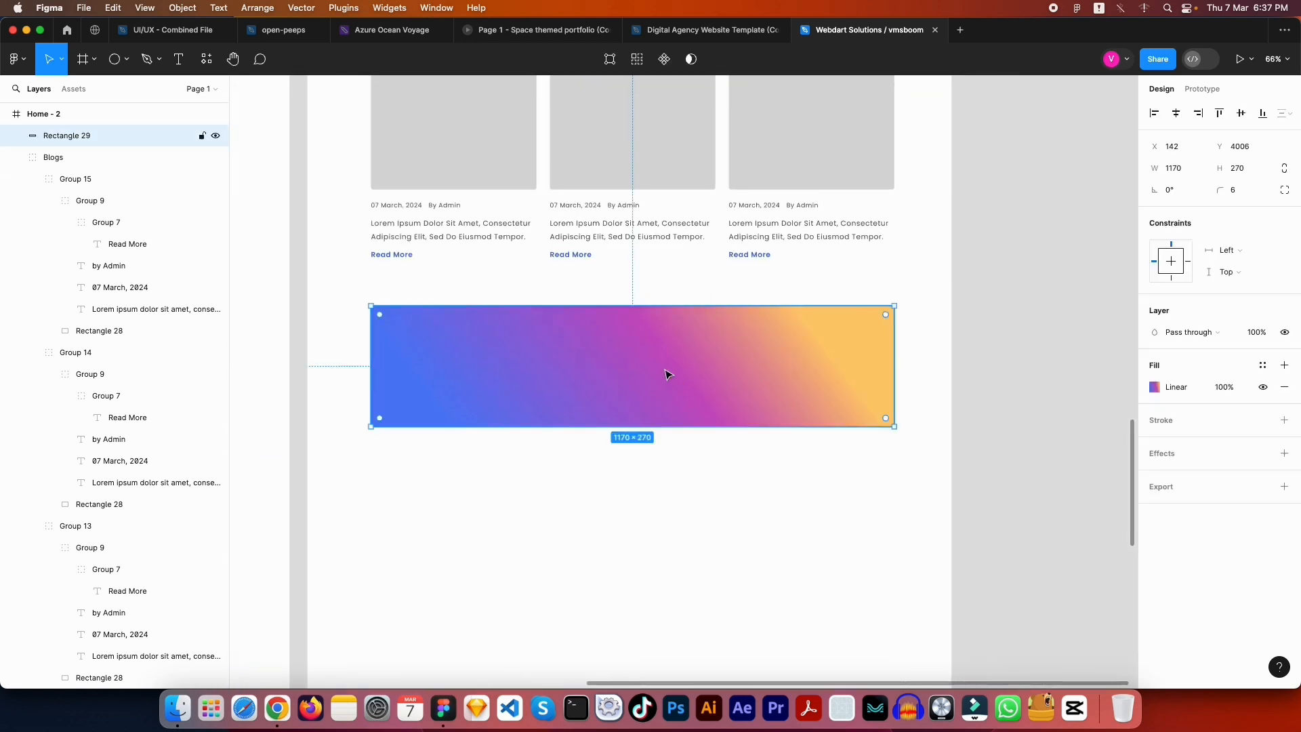
pyautogui.click(1155, 387)
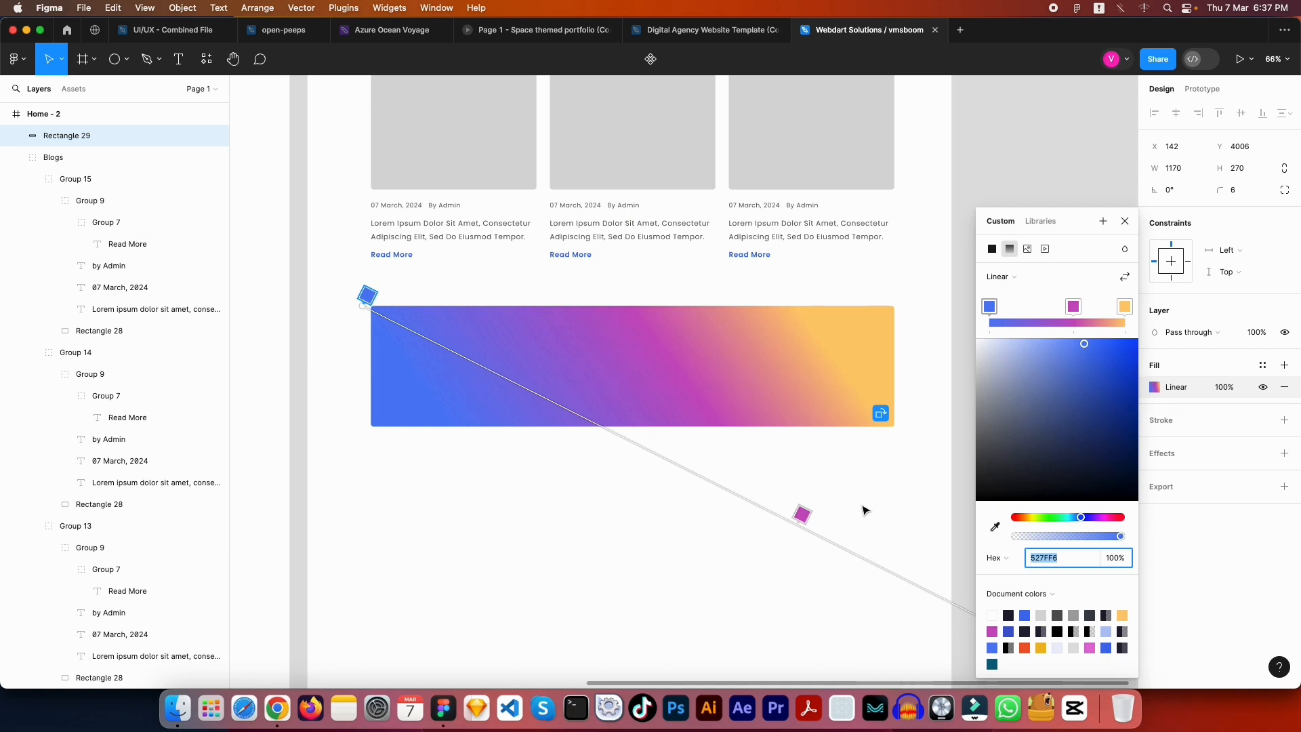
pyautogui.click(802, 514)
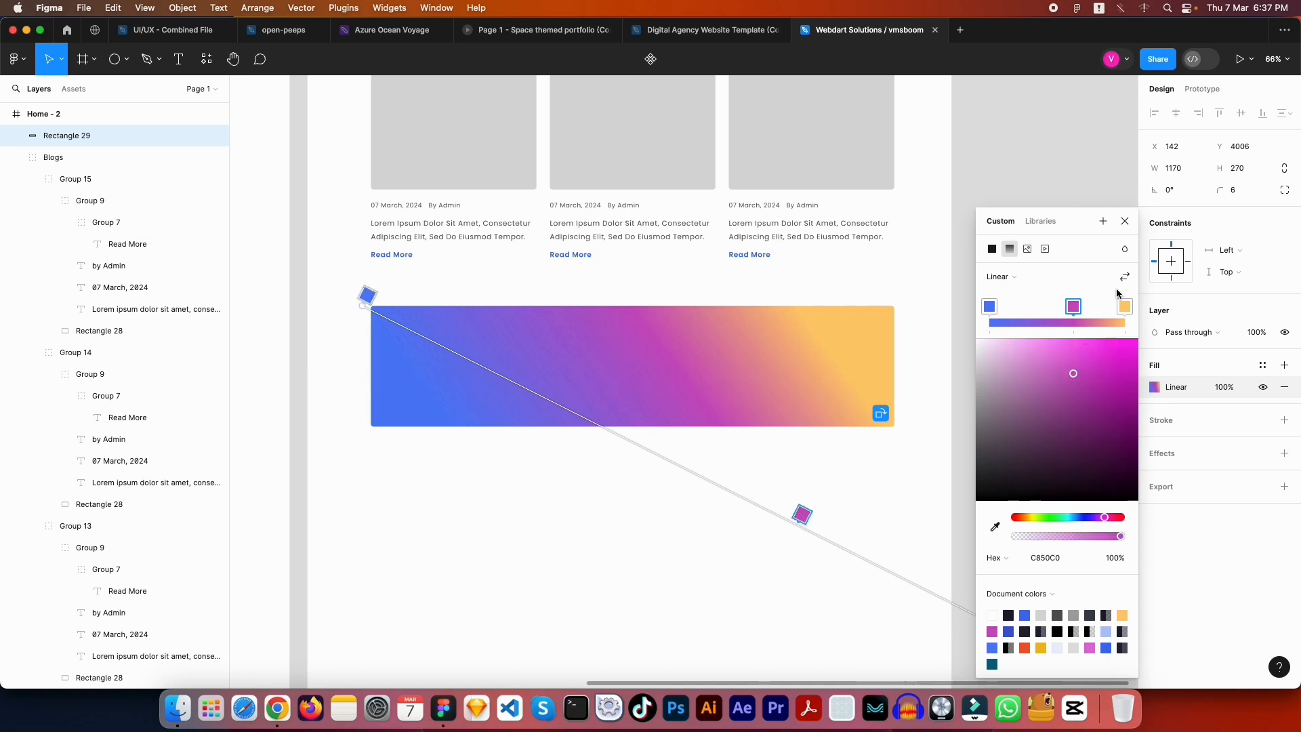
pyautogui.moveTo(1079, 376)
pyautogui.mouseDown()
pyautogui.moveTo(1068, 348)
pyautogui.moveTo(1069, 362)
pyautogui.moveTo(1037, 350)
pyautogui.moveTo(1062, 357)
pyautogui.mouseUp()
pyautogui.click(1126, 305)
pyautogui.press('Escape')
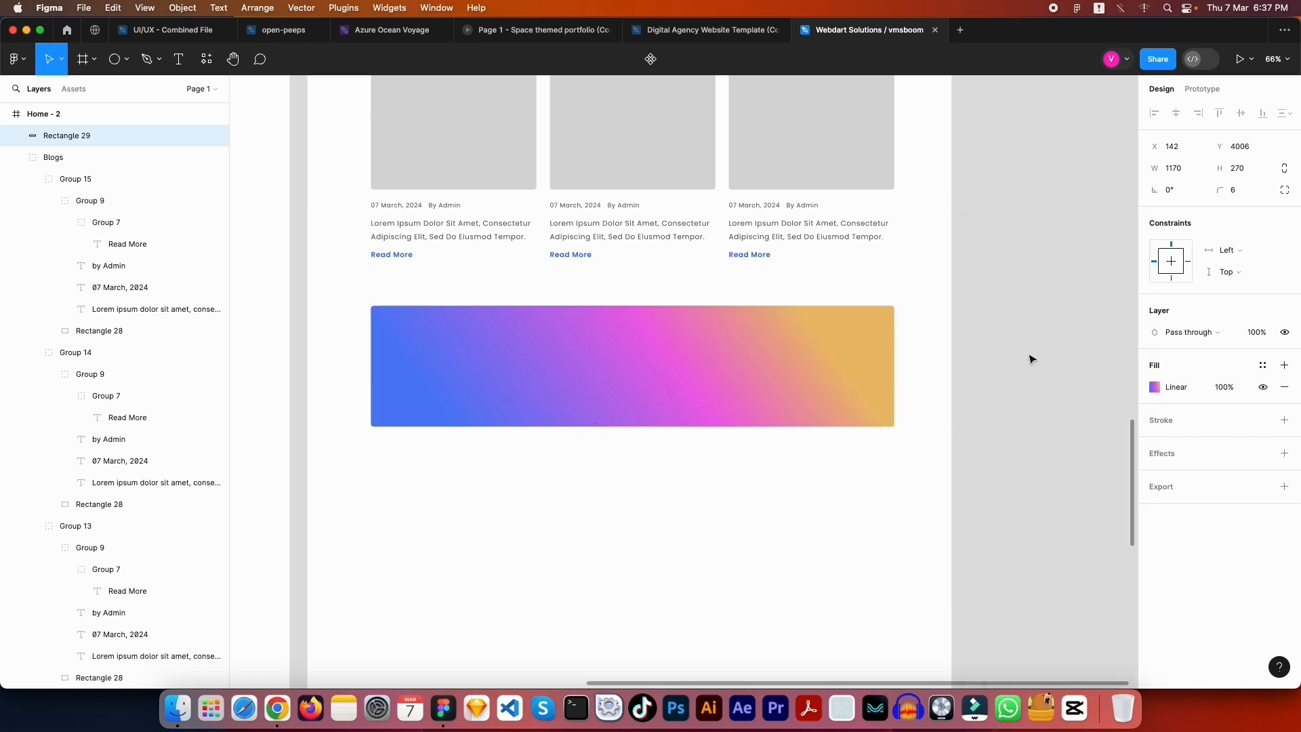
# Slide the pink stop further right and the blue stop to about 23%
pyautogui.click(1028, 360)
pyautogui.scroll(-5, 761, 328)
pyautogui.scroll(4, 761, 328)
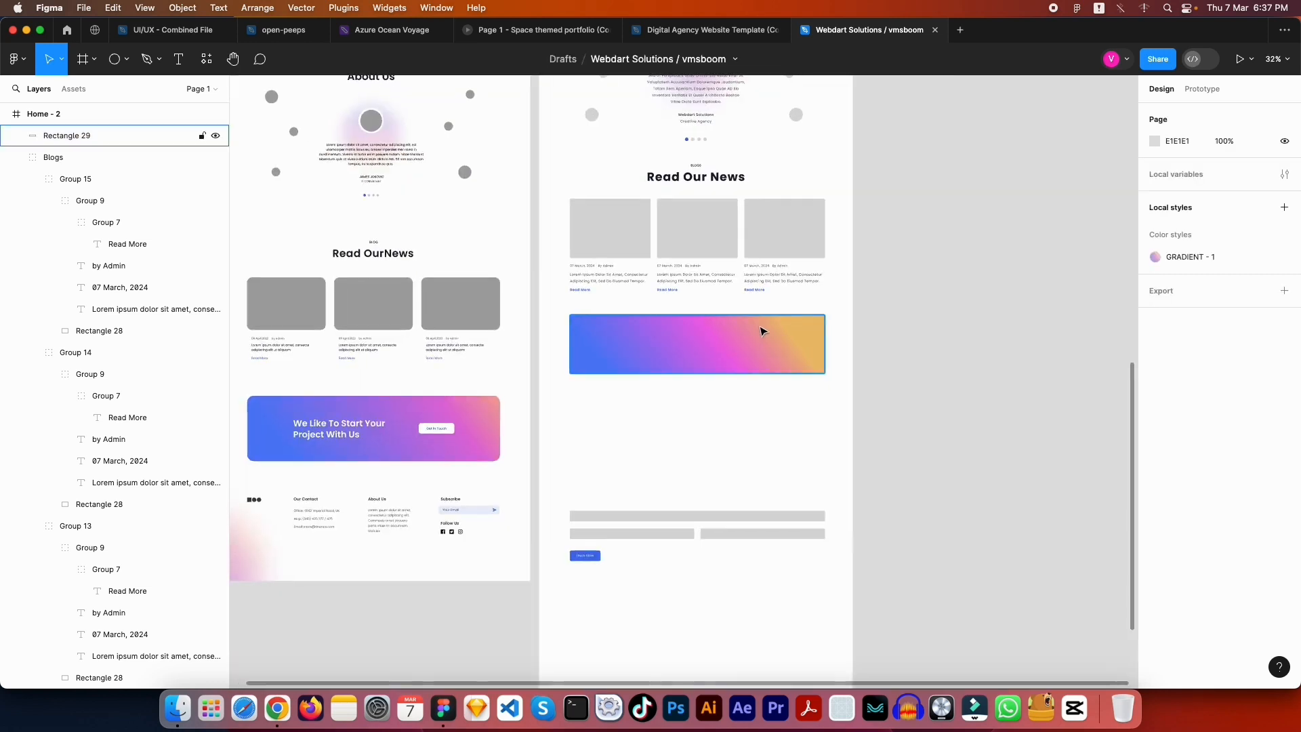
pyautogui.hscroll(-1, 755, 339)
pyautogui.click(800, 349)
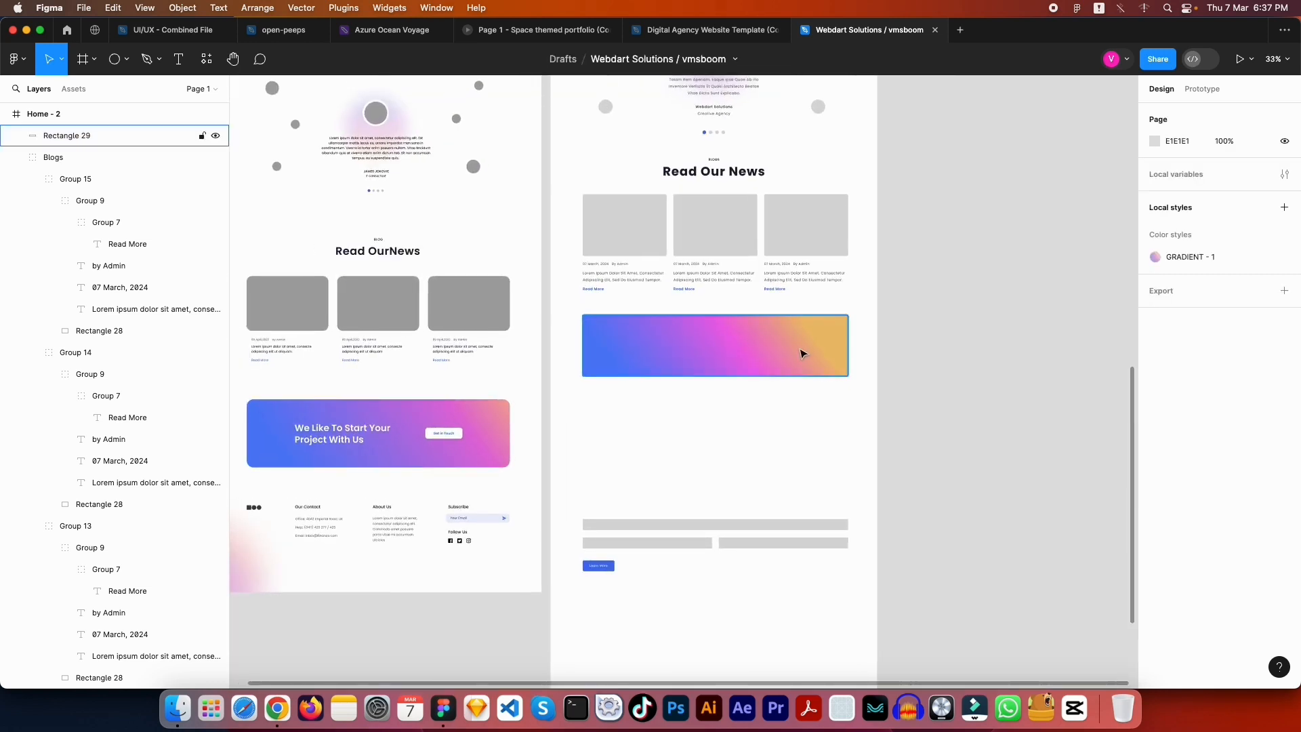
pyautogui.click(1155, 387)
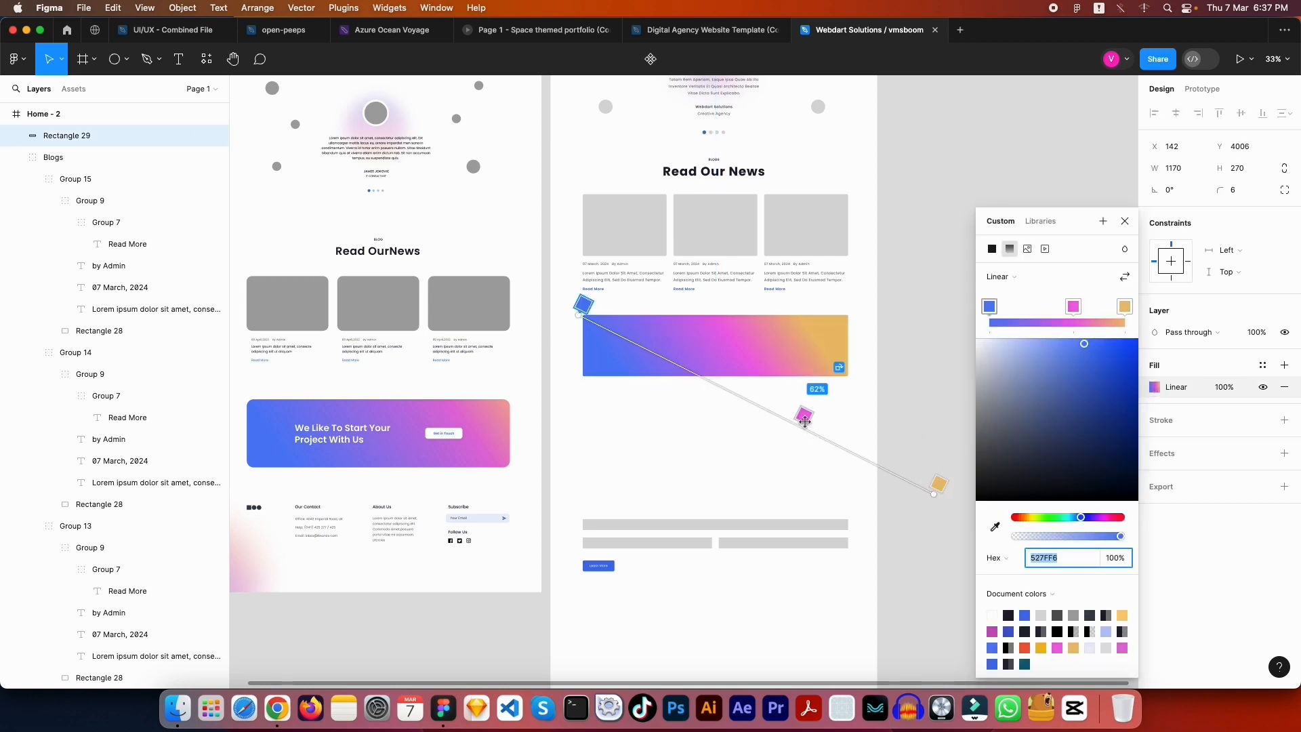
pyautogui.click(804, 418)
pyautogui.moveTo(805, 421); pyautogui.dragTo(825, 430)
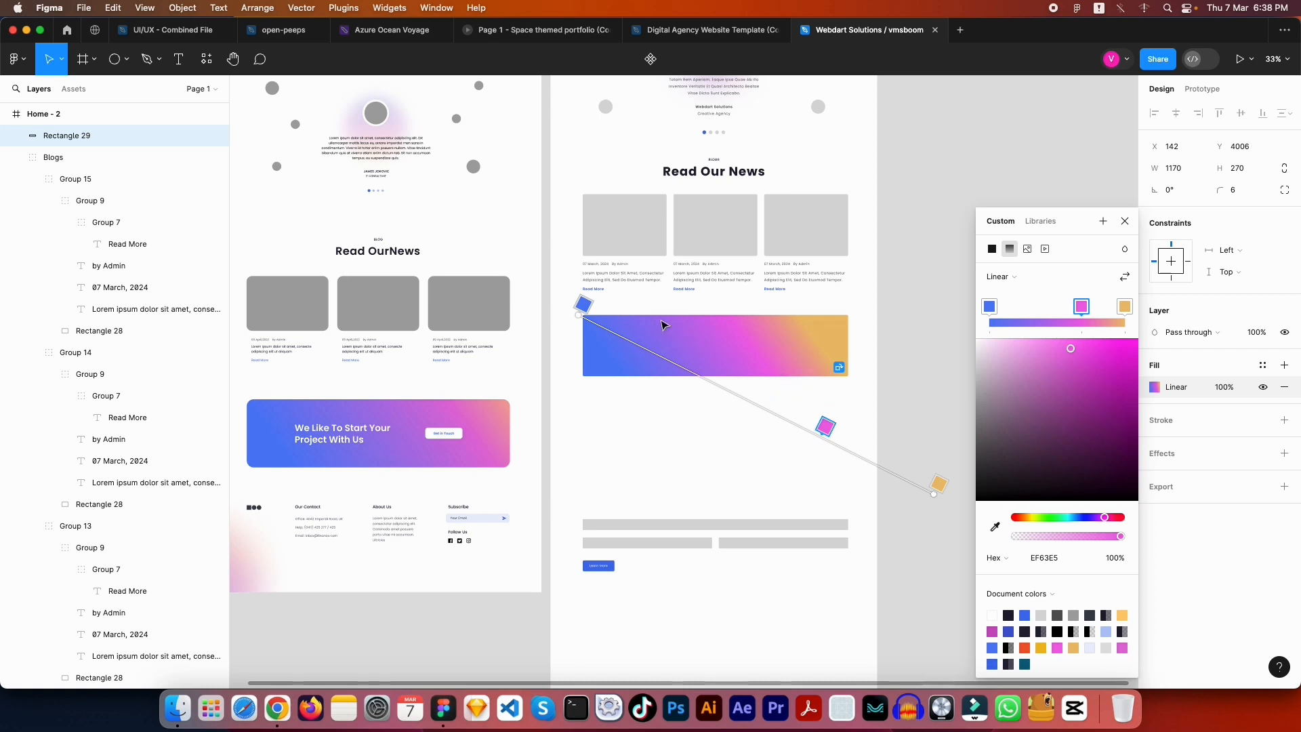
pyautogui.moveTo(585, 307); pyautogui.dragTo(676, 350)
pyautogui.moveTo(825, 426); pyautogui.dragTo(878, 446)
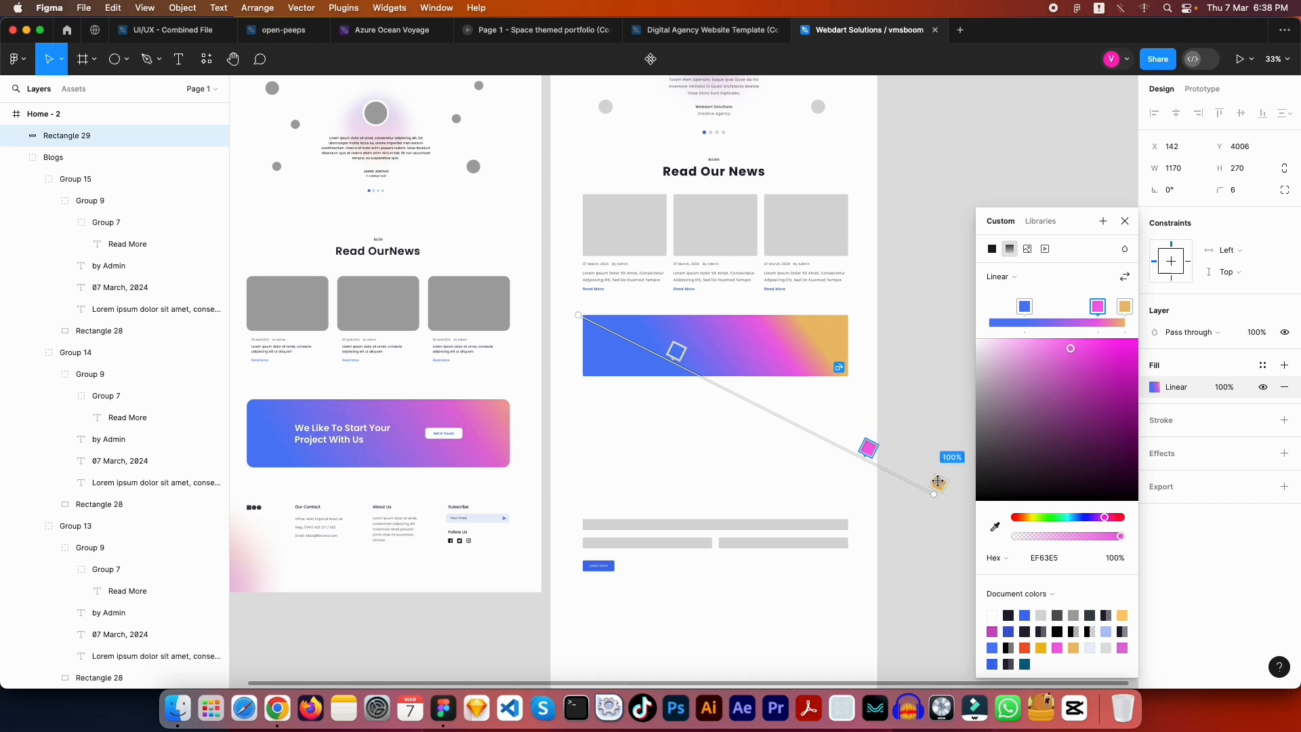
# Adjust the orange end stop's opacity and reposition the pink, blue and orange stops
pyautogui.click(944, 483)
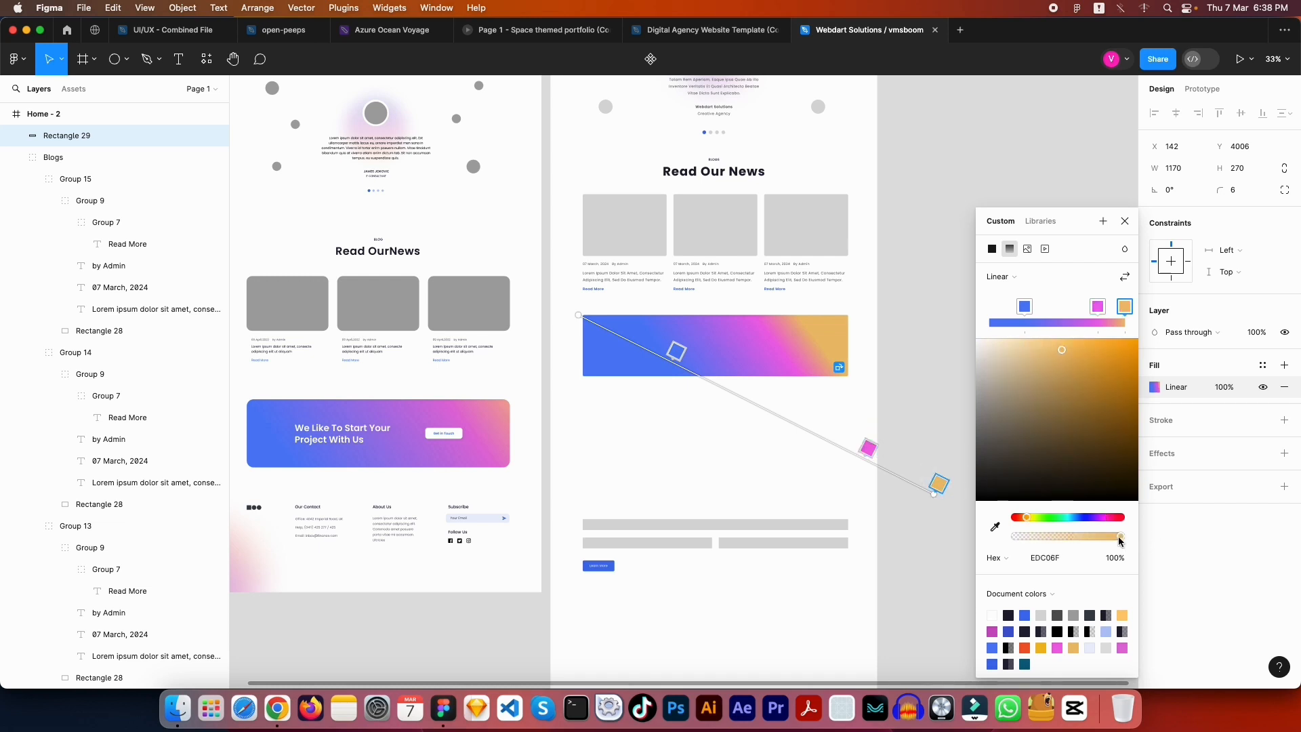
pyautogui.moveTo(1120, 539)
pyautogui.mouseDown()
pyautogui.moveTo(1080, 540)
pyautogui.moveTo(1146, 537)
pyautogui.mouseUp()
pyautogui.moveTo(873, 455); pyautogui.dragTo(806, 444)
pyautogui.moveTo(671, 353); pyautogui.dragTo(656, 342)
pyautogui.moveTo(939, 483); pyautogui.dragTo(979, 488)
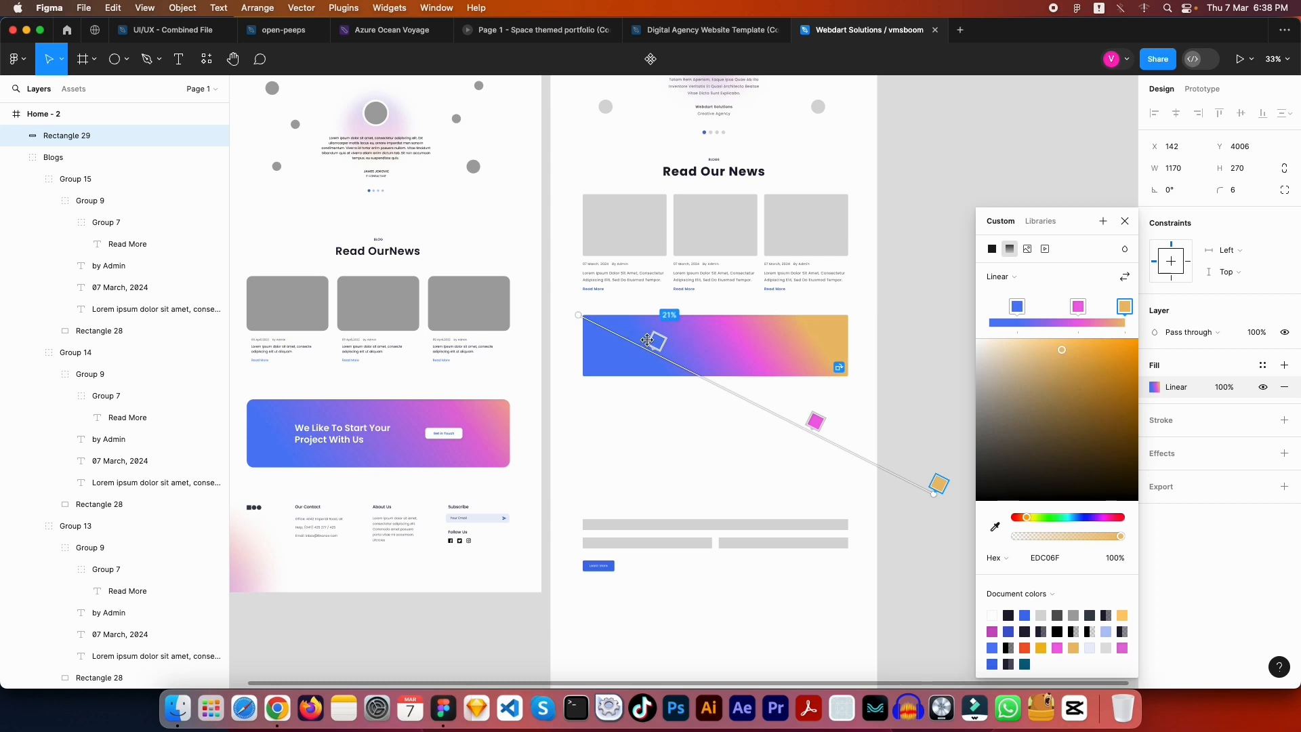
# Extend the gold end past the banner, with blue at 0% and magenta near 71%
pyautogui.moveTo(936, 495)
pyautogui.mouseDown()
pyautogui.moveTo(996, 503)
pyautogui.moveTo(960, 496)
pyautogui.mouseUp()
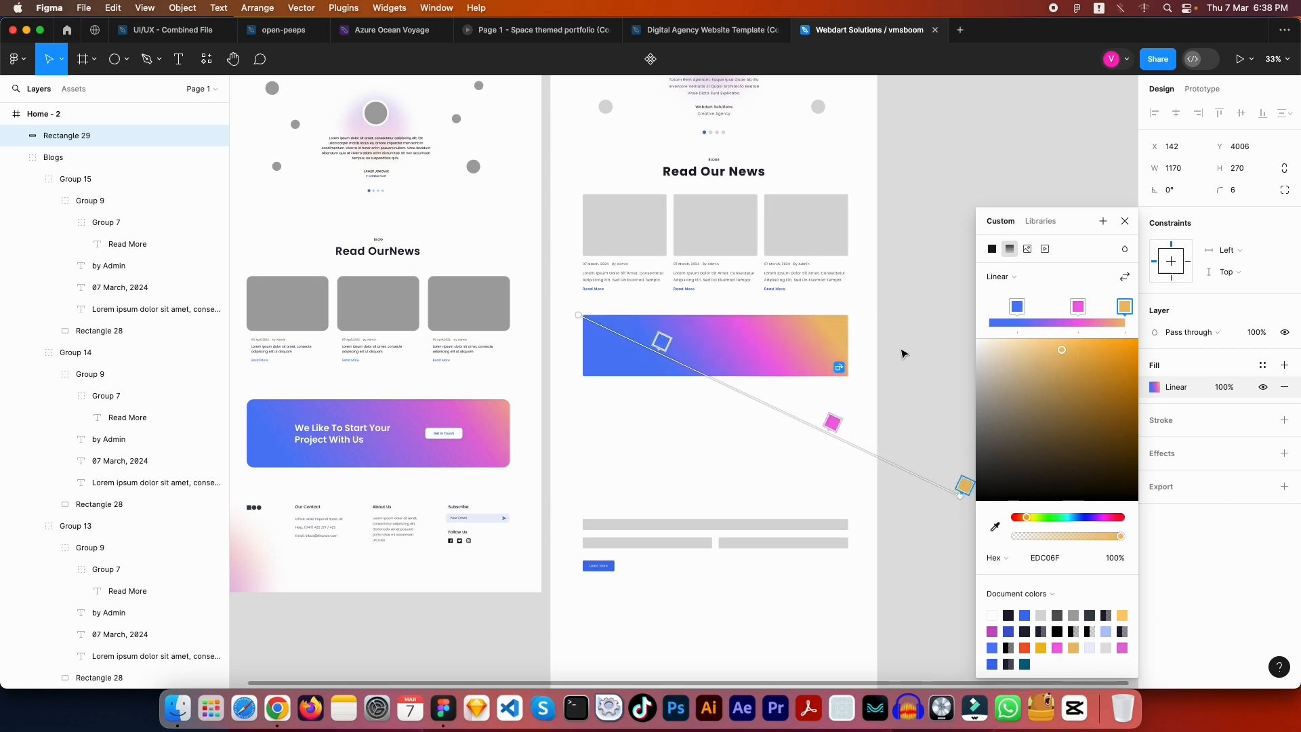
pyautogui.hscroll(5, 709, 339)
pyautogui.keyDown('ctrl'); pyautogui.scroll(-3, 769, 311); pyautogui.keyUp('ctrl')
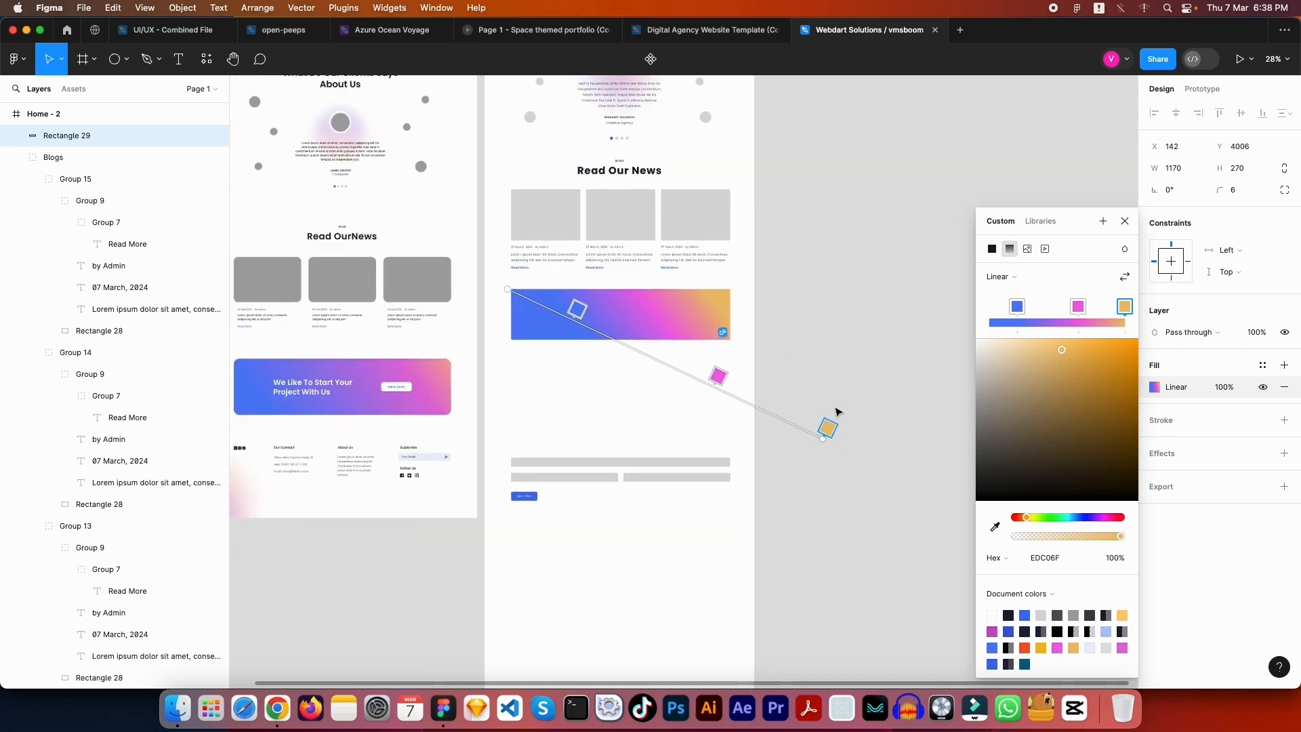
pyautogui.moveTo(820, 435); pyautogui.dragTo(886, 446)
pyautogui.moveTo(757, 397); pyautogui.dragTo(752, 380)
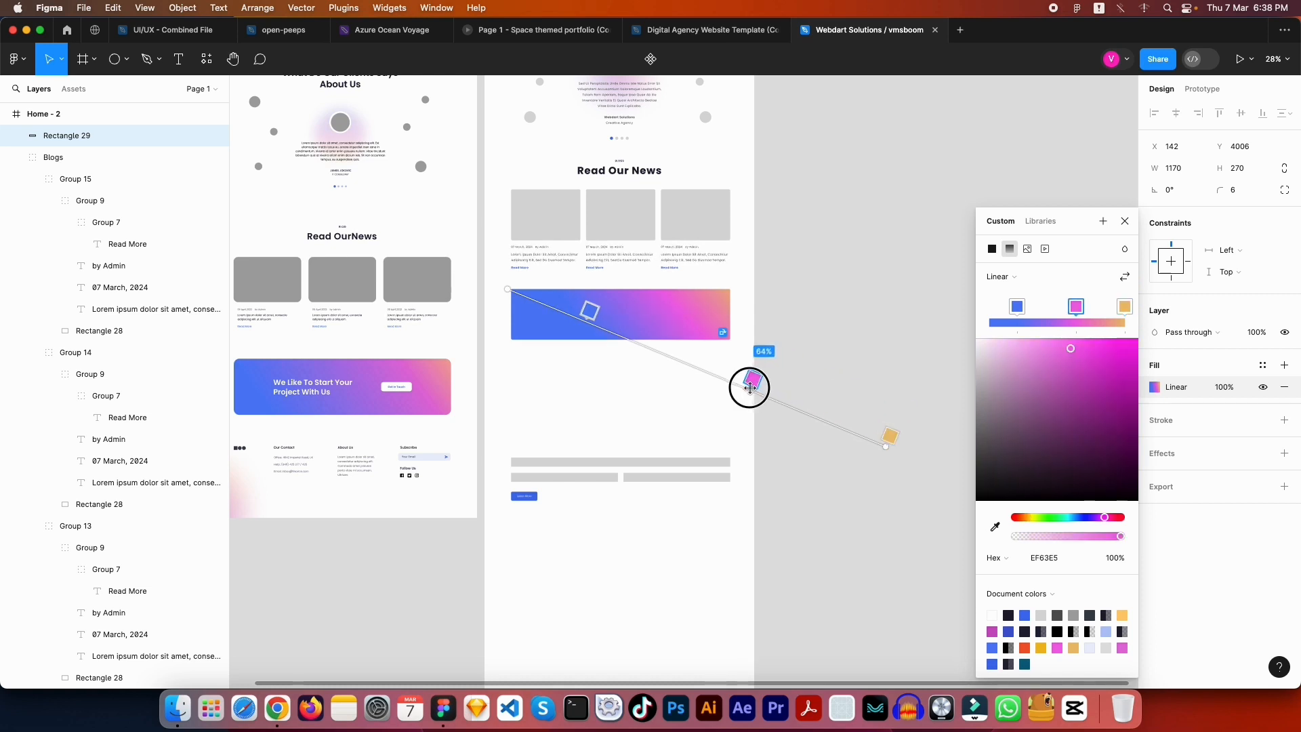
pyautogui.moveTo(594, 313); pyautogui.dragTo(441, 311)
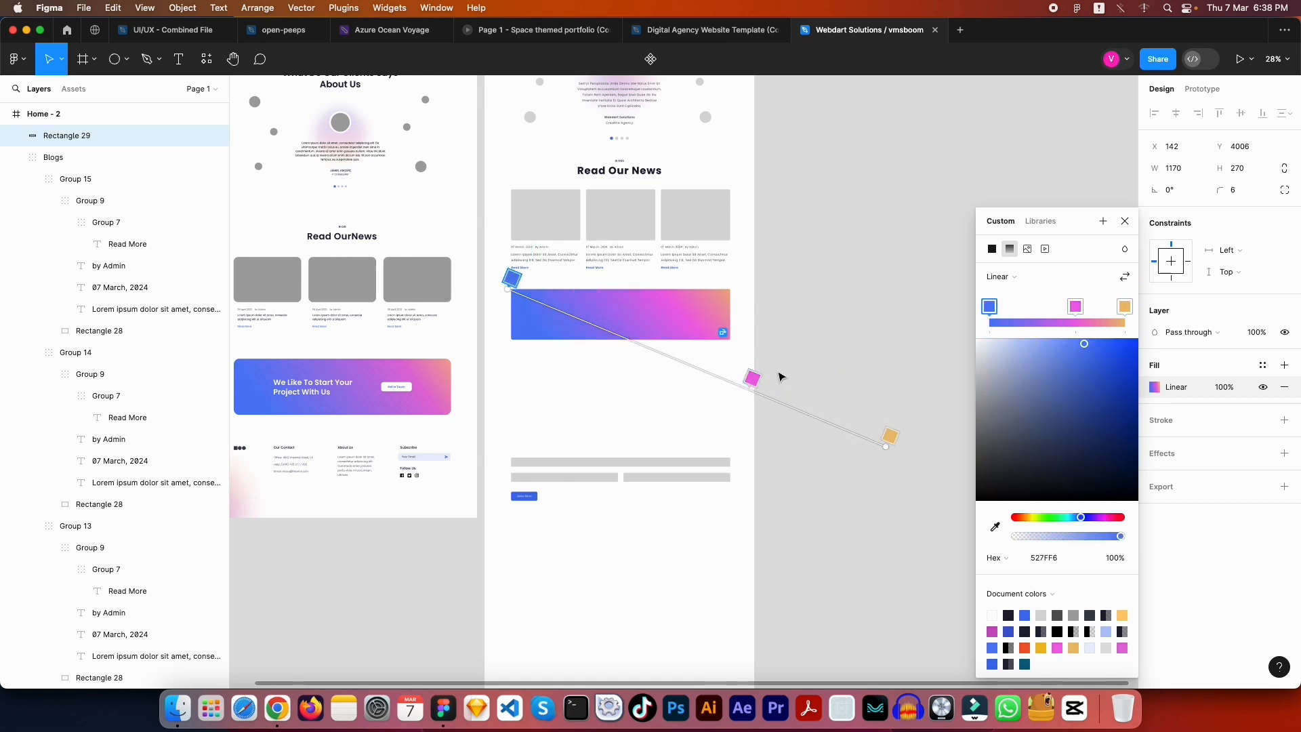
pyautogui.moveTo(751, 377); pyautogui.dragTo(780, 388)
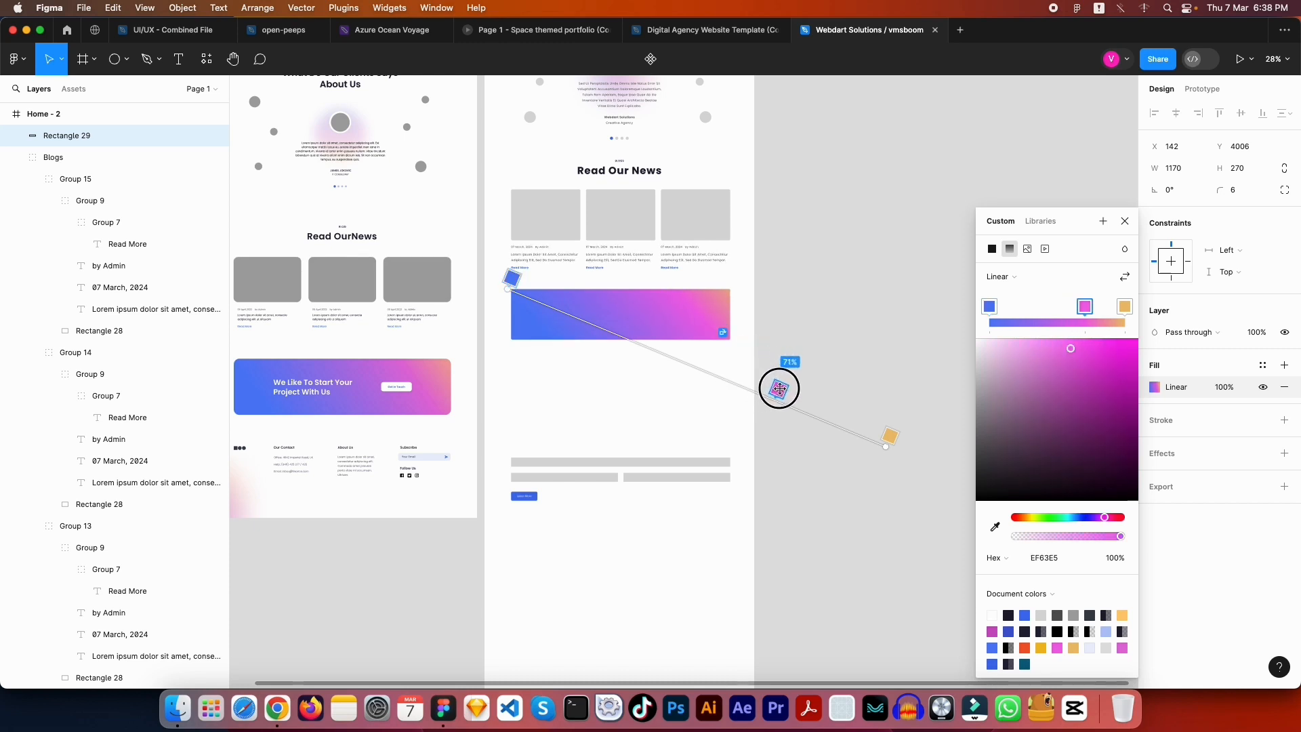
pyautogui.click(805, 283)
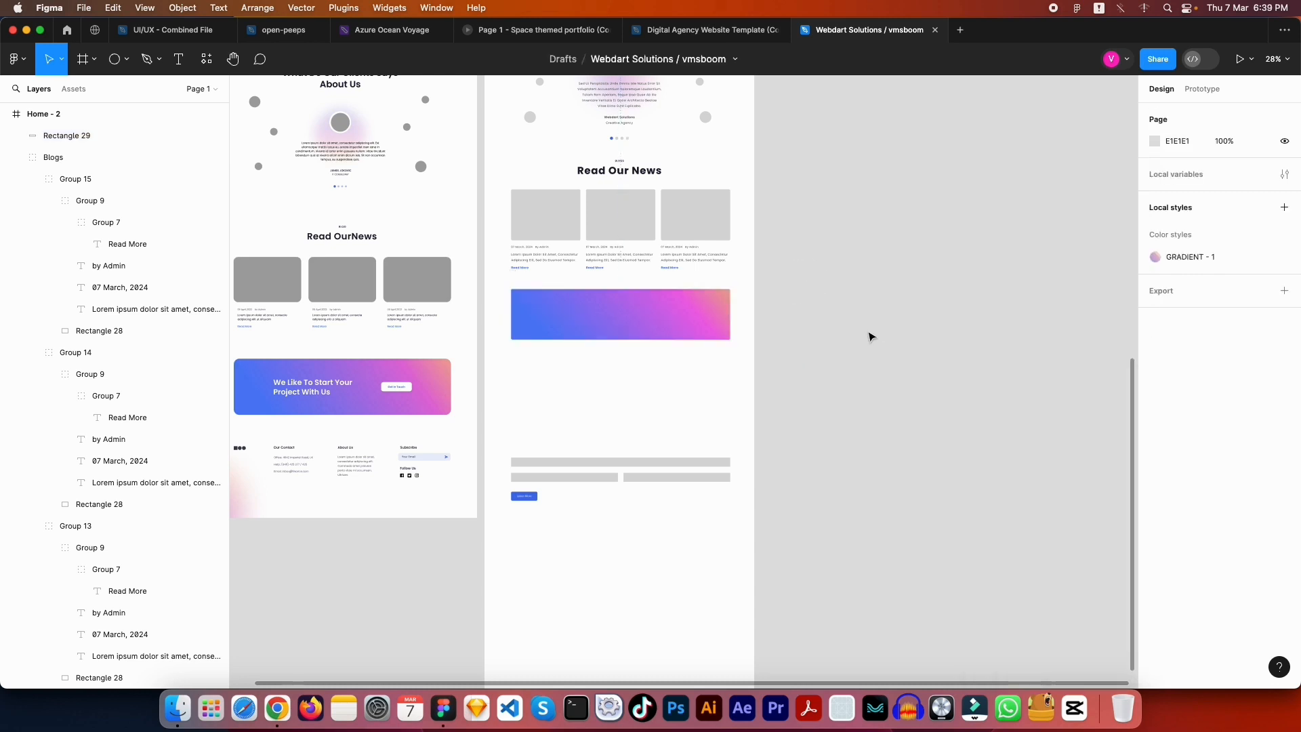
pyautogui.scroll(5, 623, 393)
pyautogui.hscroll(-8, 730, 360)
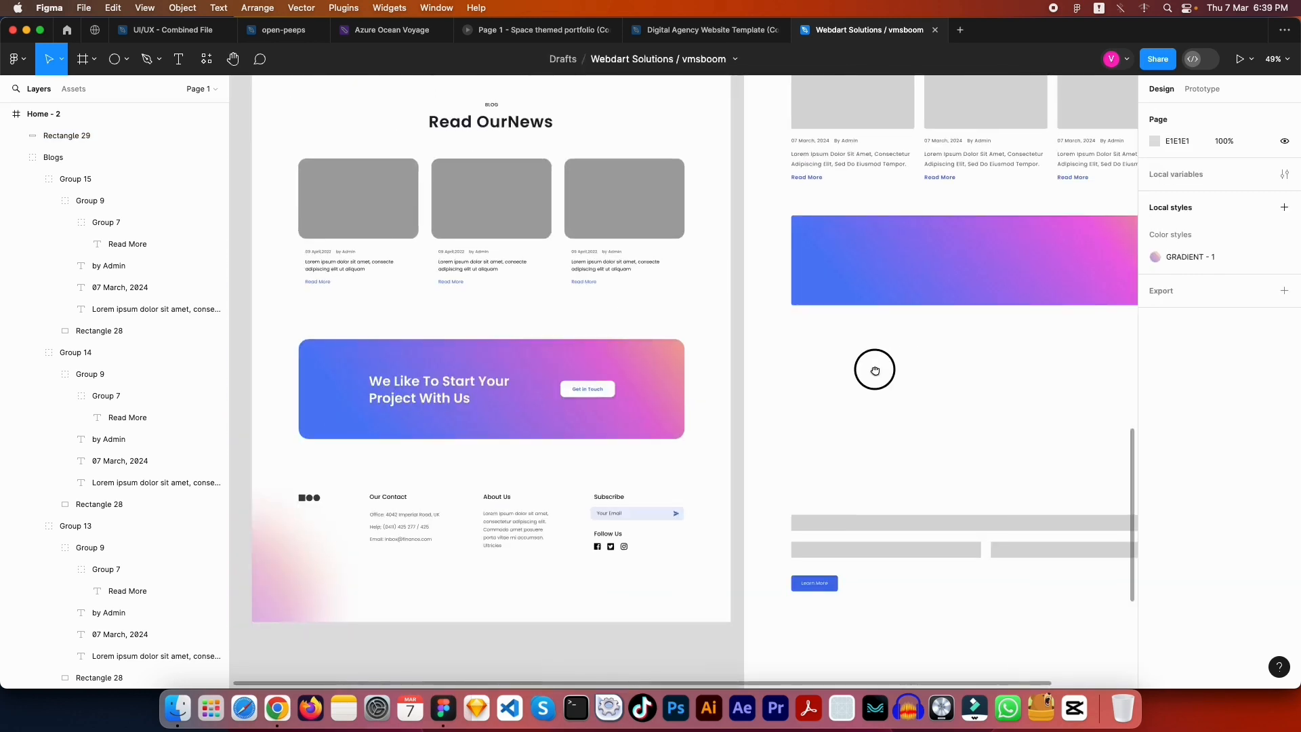
pyautogui.moveTo(878, 395); pyautogui.dragTo(824, 370)
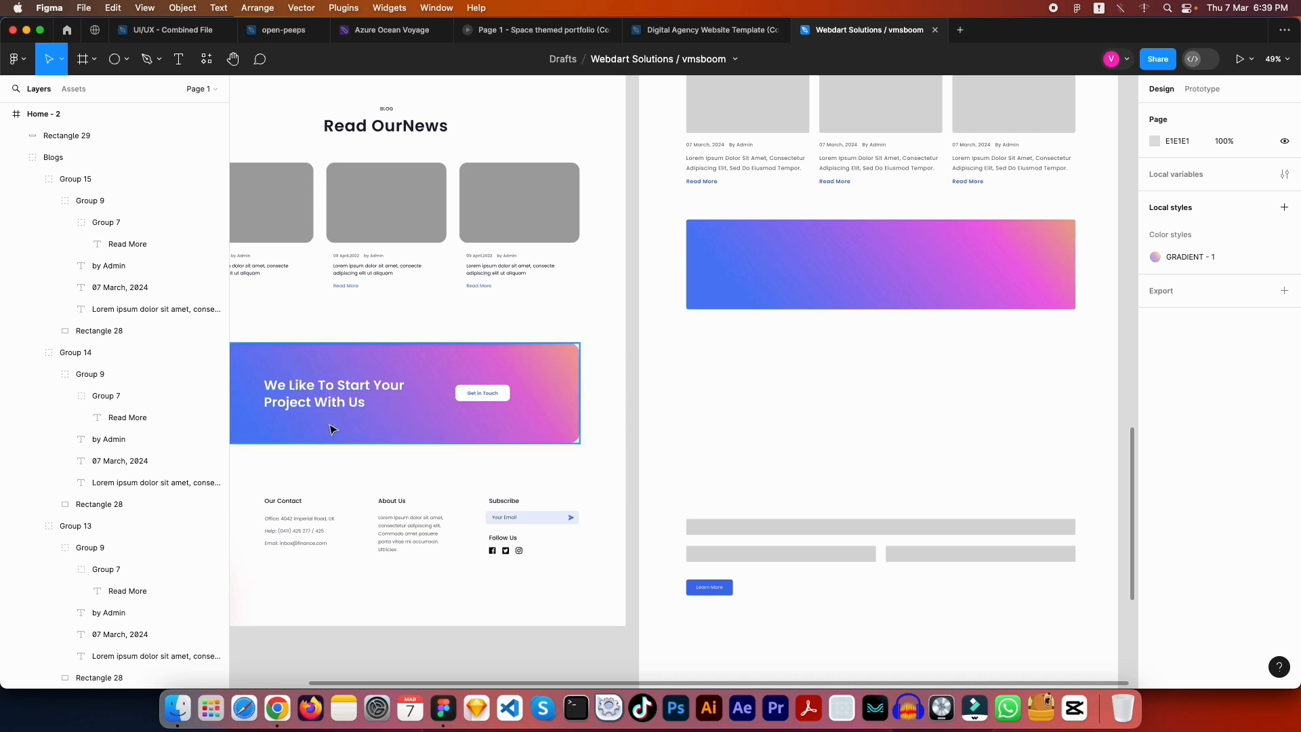
pyautogui.moveTo(738, 360); pyautogui.dragTo(581, 456)
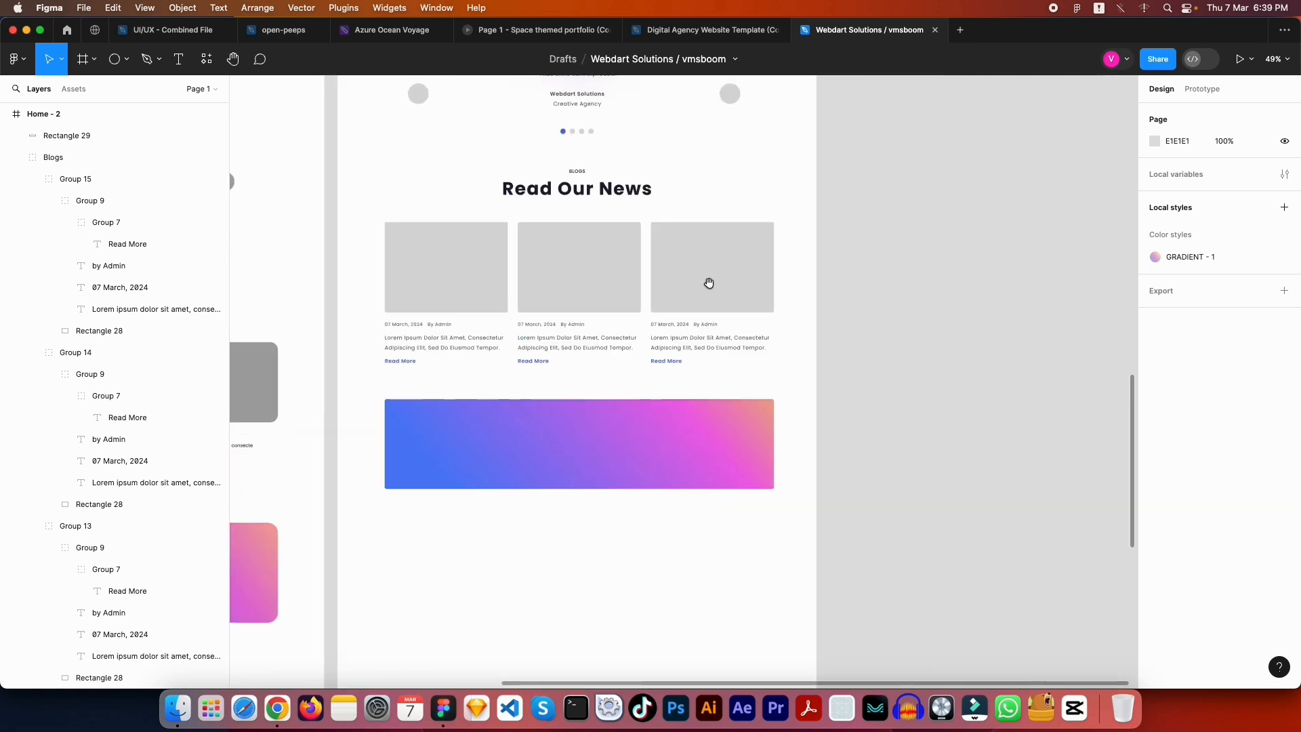
pyautogui.moveTo(705, 282); pyautogui.dragTo(746, 506)
# Paste the 'What Do Our Clients Say About Us' heading onto the gradient banner, centred
pyautogui.click(627, 150)
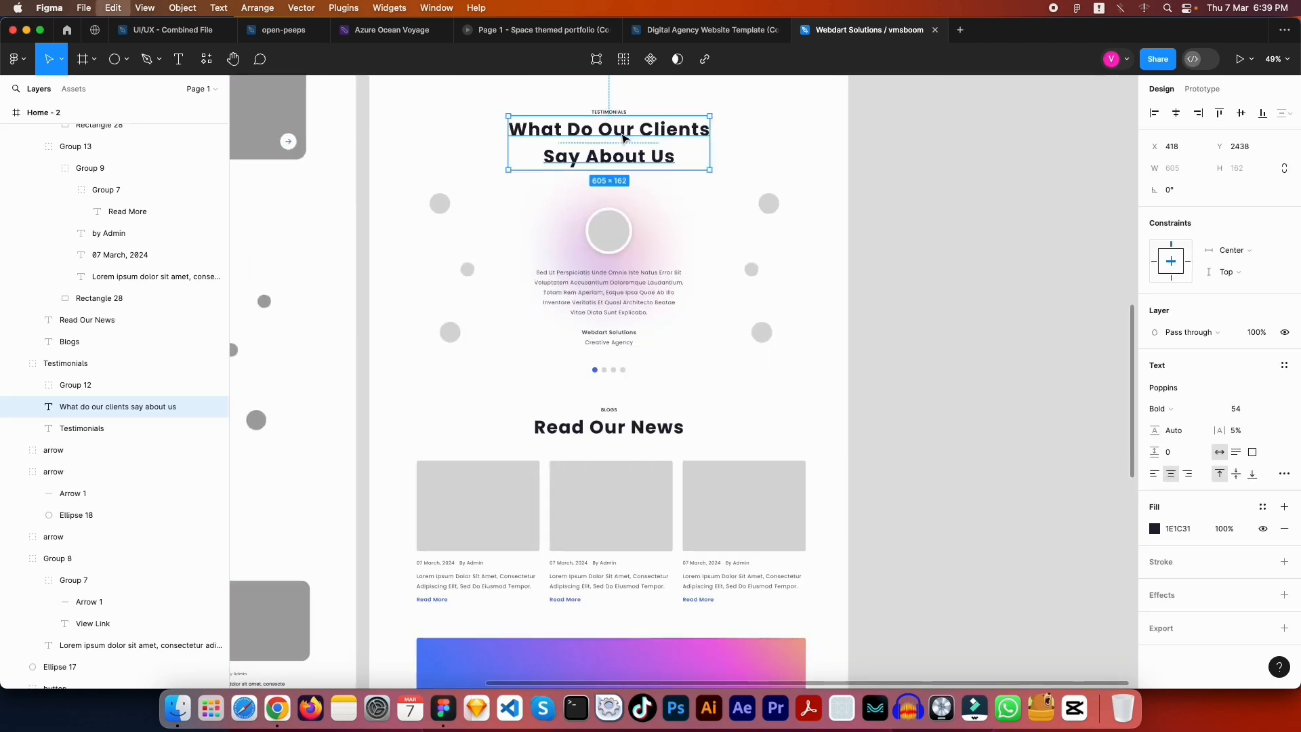
pyautogui.press('Escape')
pyautogui.scroll(-5, 749, 450)
pyautogui.moveTo(750, 450); pyautogui.dragTo(852, 474)
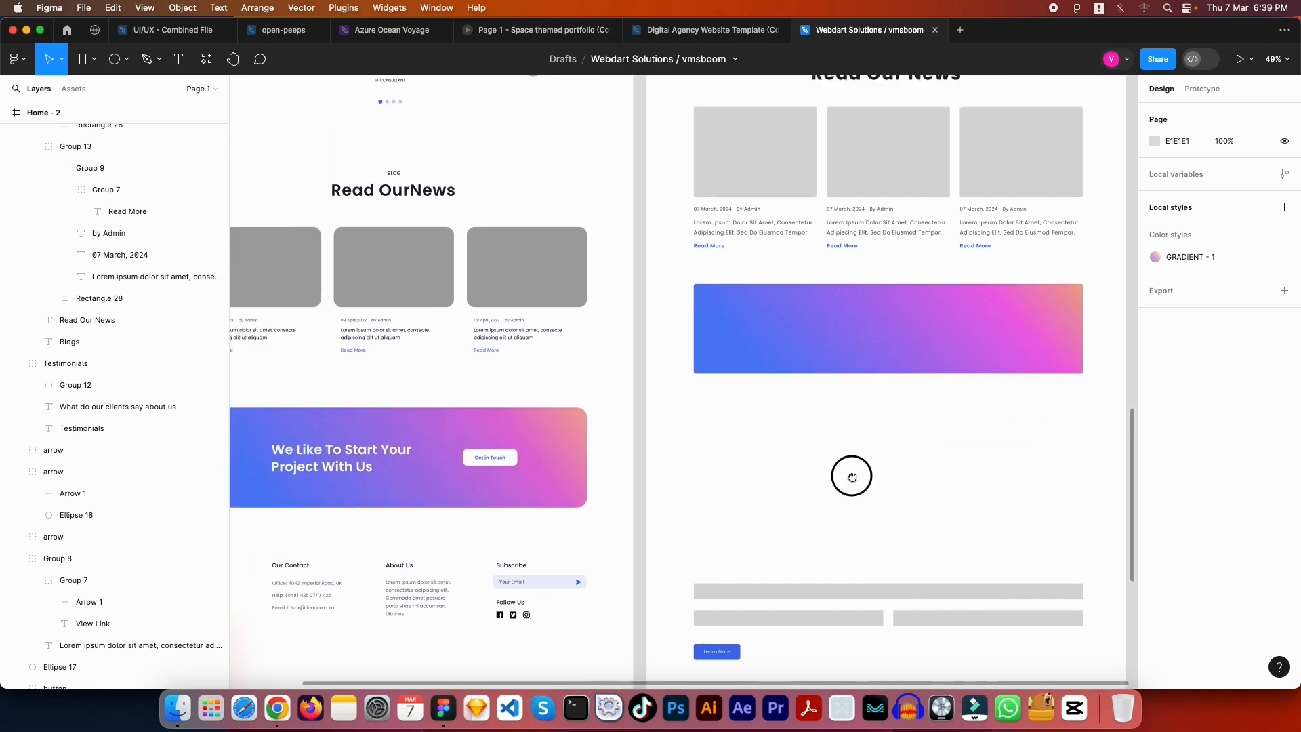
pyautogui.click(773, 327)
pyautogui.hotkey('ctrl', 'v')
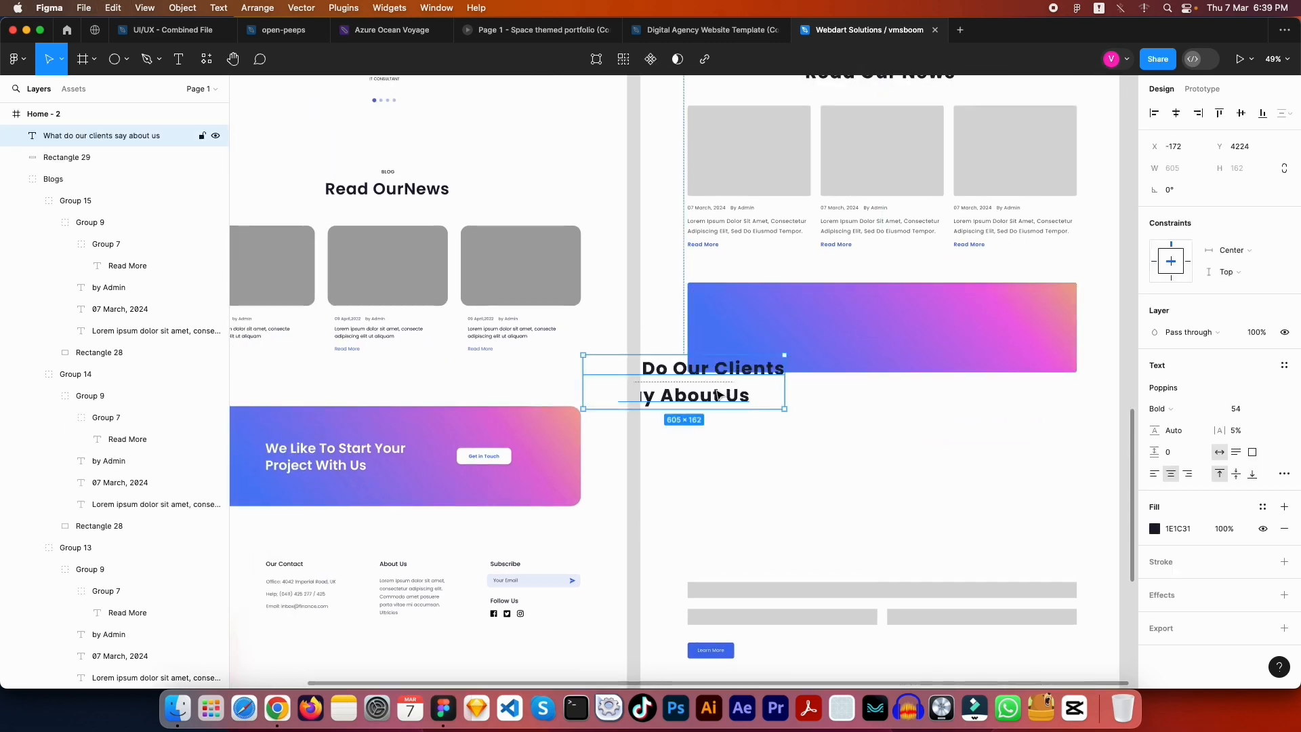
pyautogui.moveTo(717, 393); pyautogui.dragTo(854, 347)
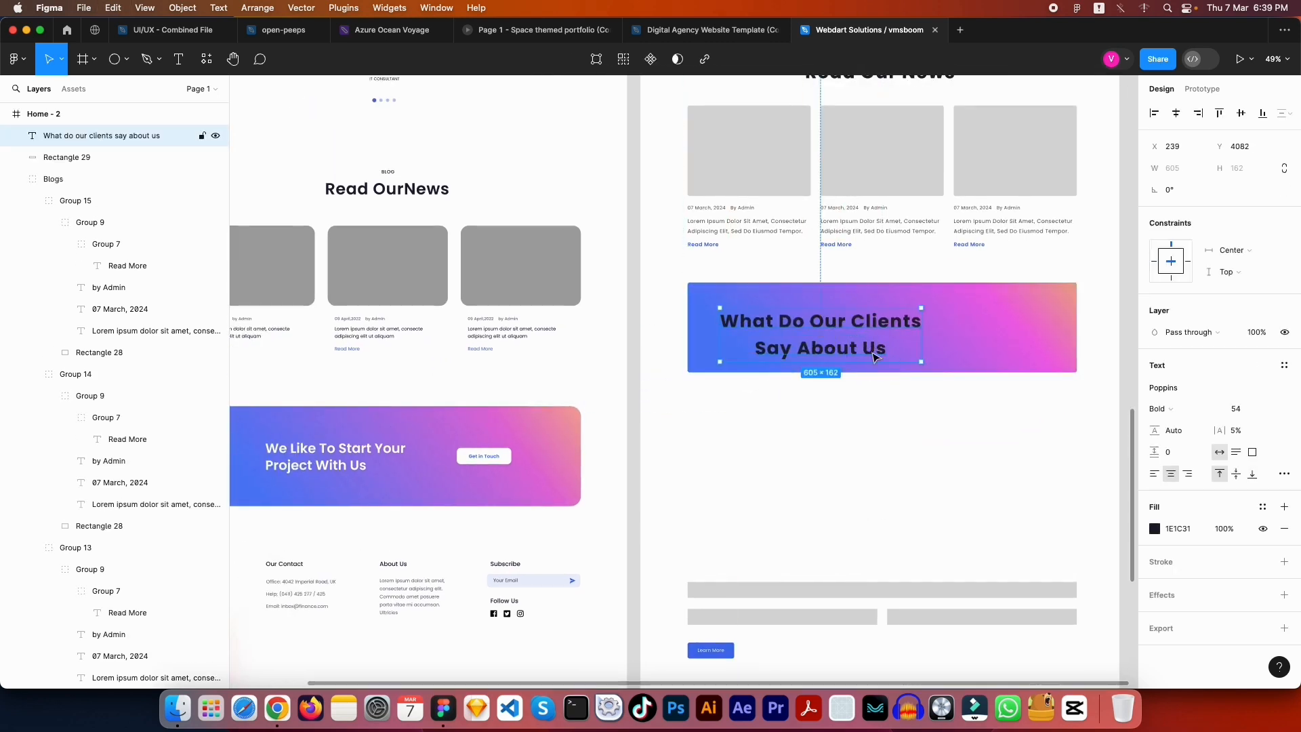
pyautogui.moveTo(877, 183); pyautogui.dragTo(699, 456)
# Make the heading white and retype it as READY TO START YOUR PROJECT WITH US?
pyautogui.scroll(-5, 786, 436)
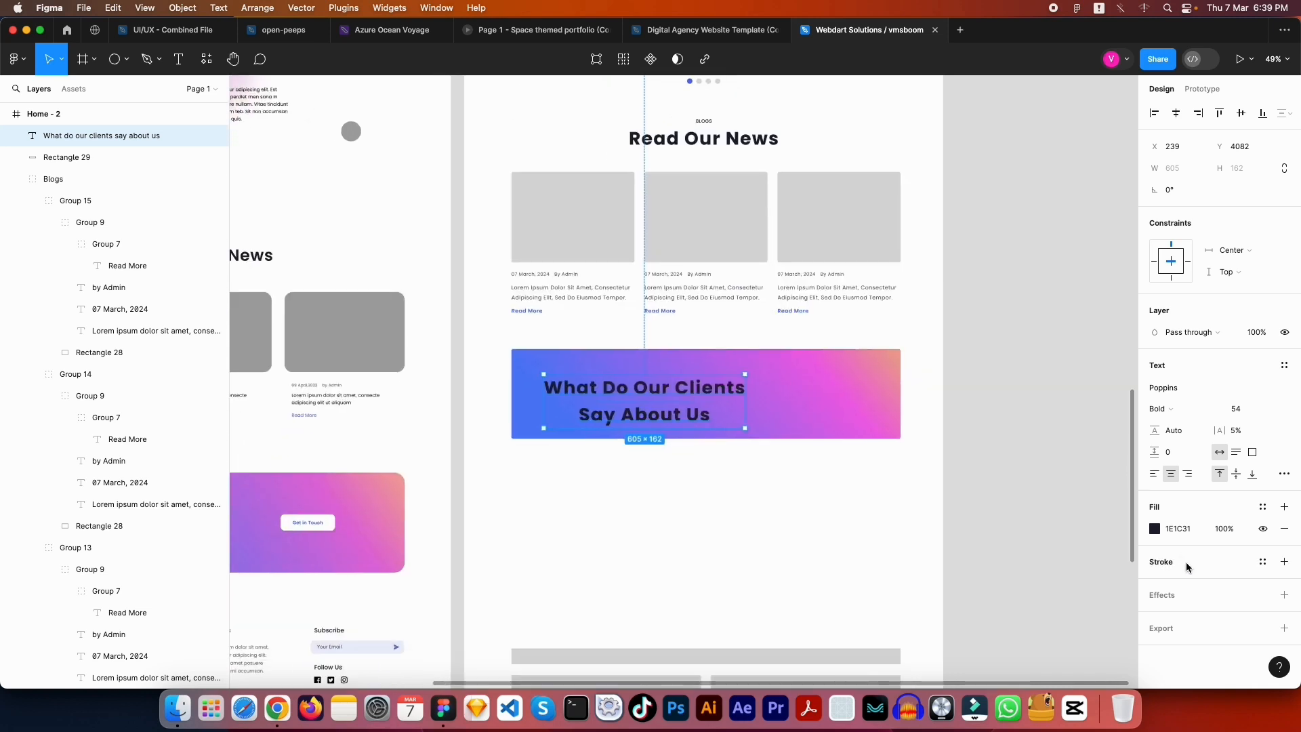
pyautogui.click(1154, 528)
pyautogui.press('Escape')
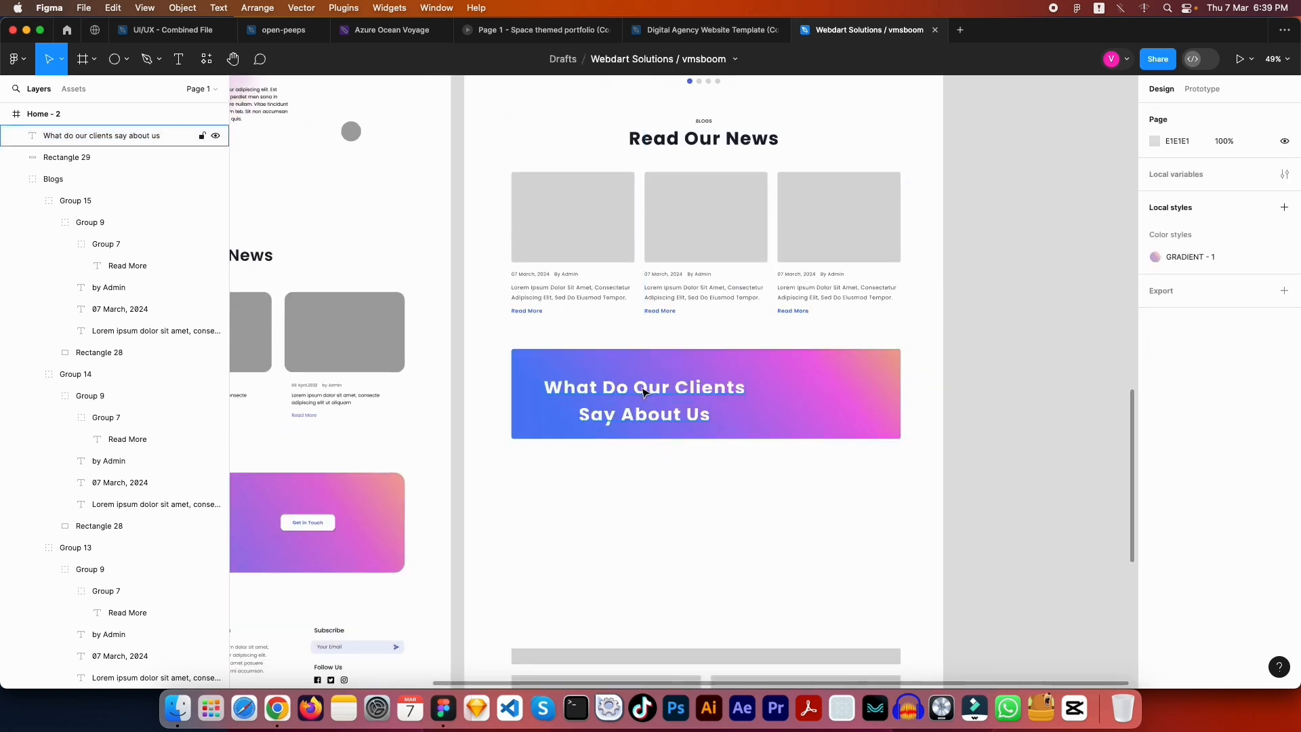
pyautogui.click(643, 391)
pyautogui.write('R')
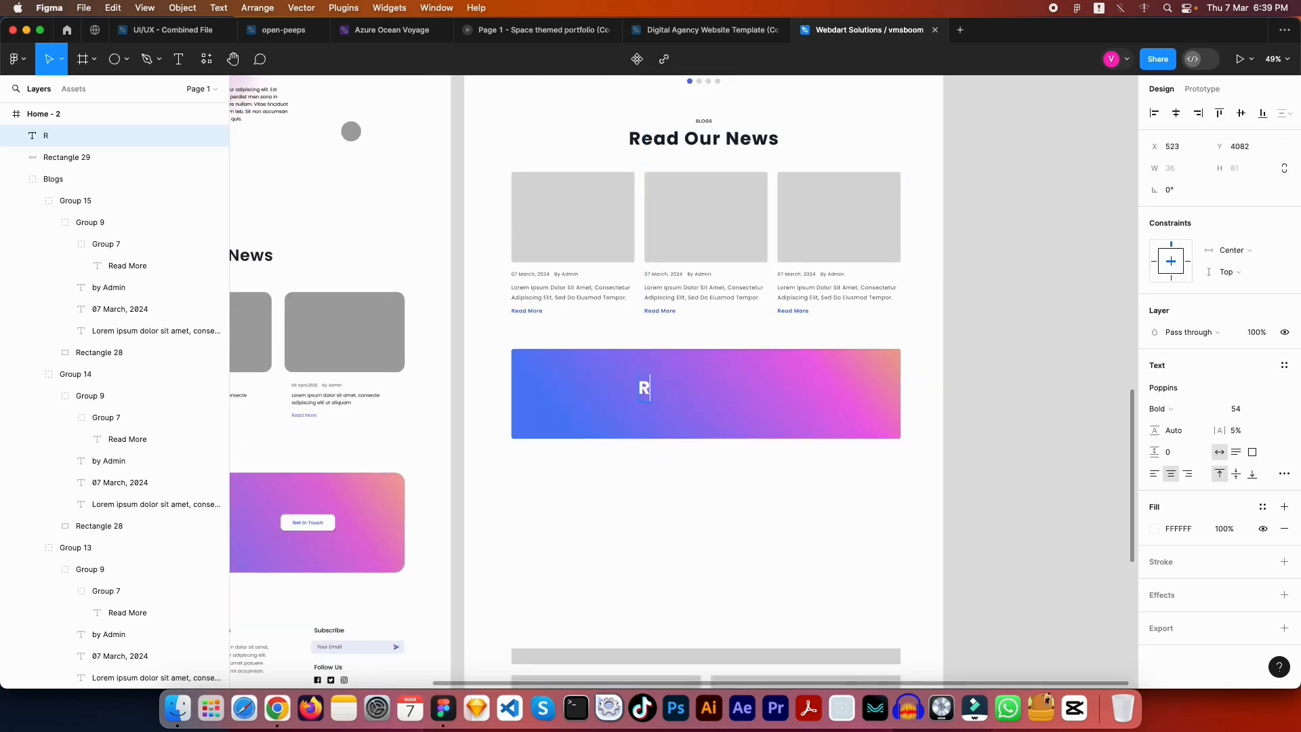
pyautogui.write('EADY TO')
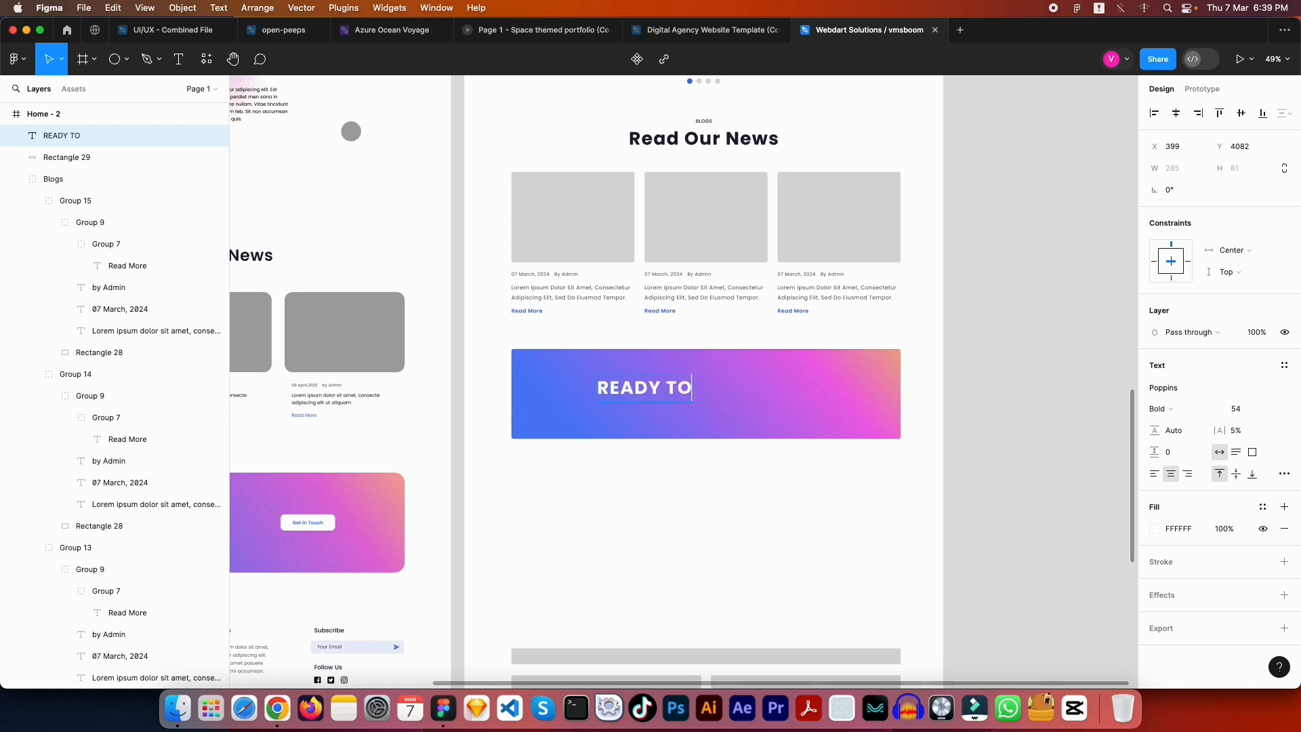
pyautogui.write(' START Y')
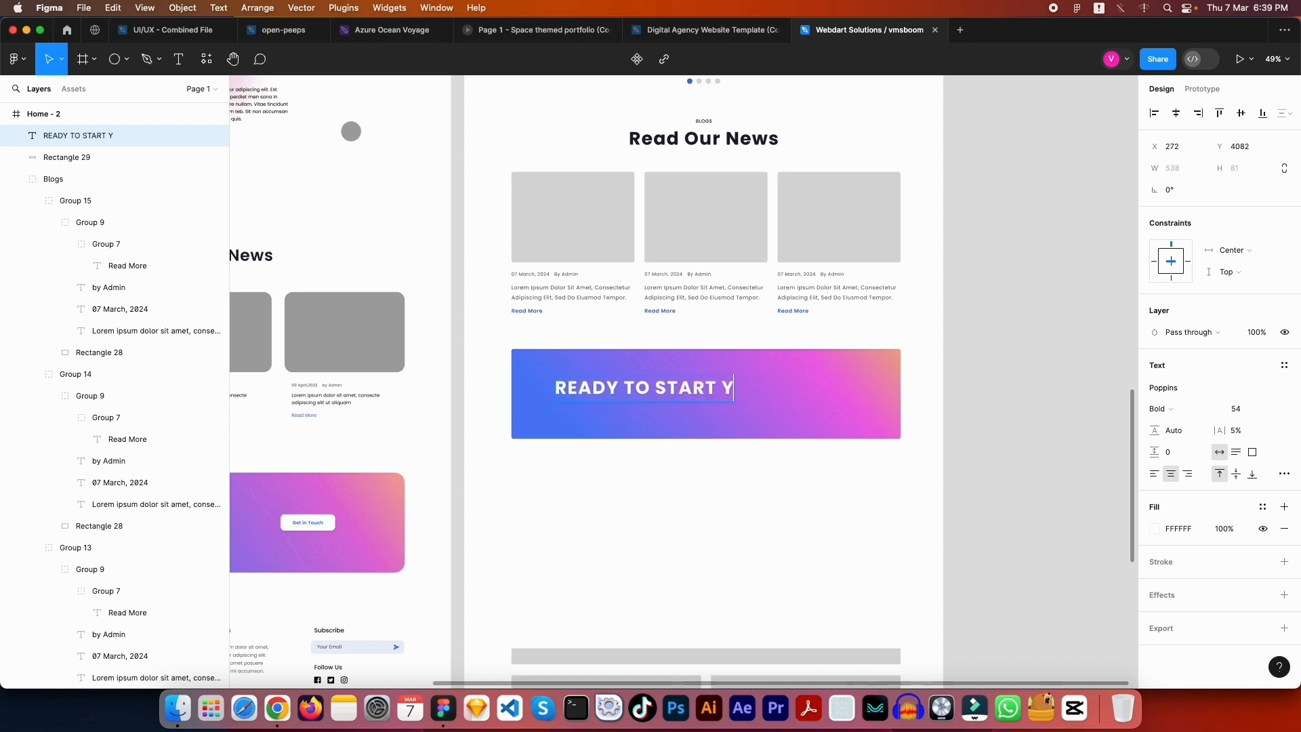
pyautogui.write('OUR PROJE')
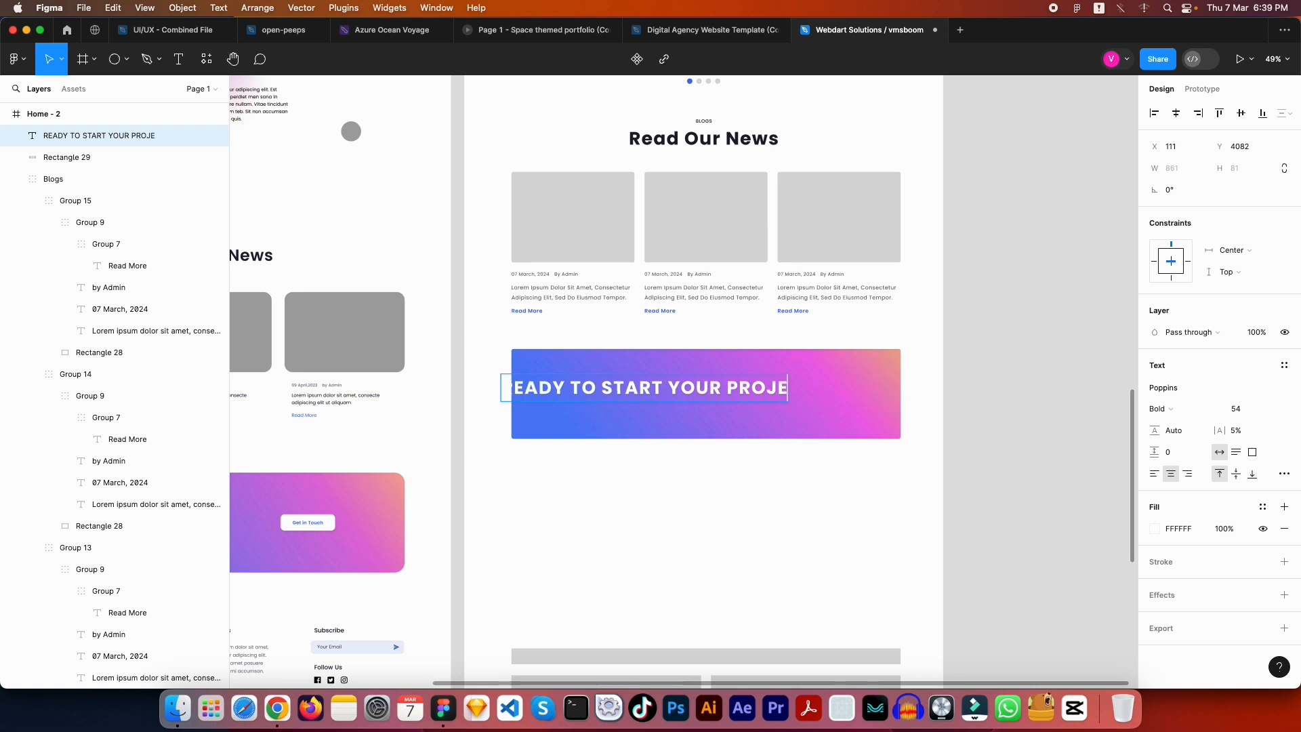
pyautogui.write('CT WITH US')
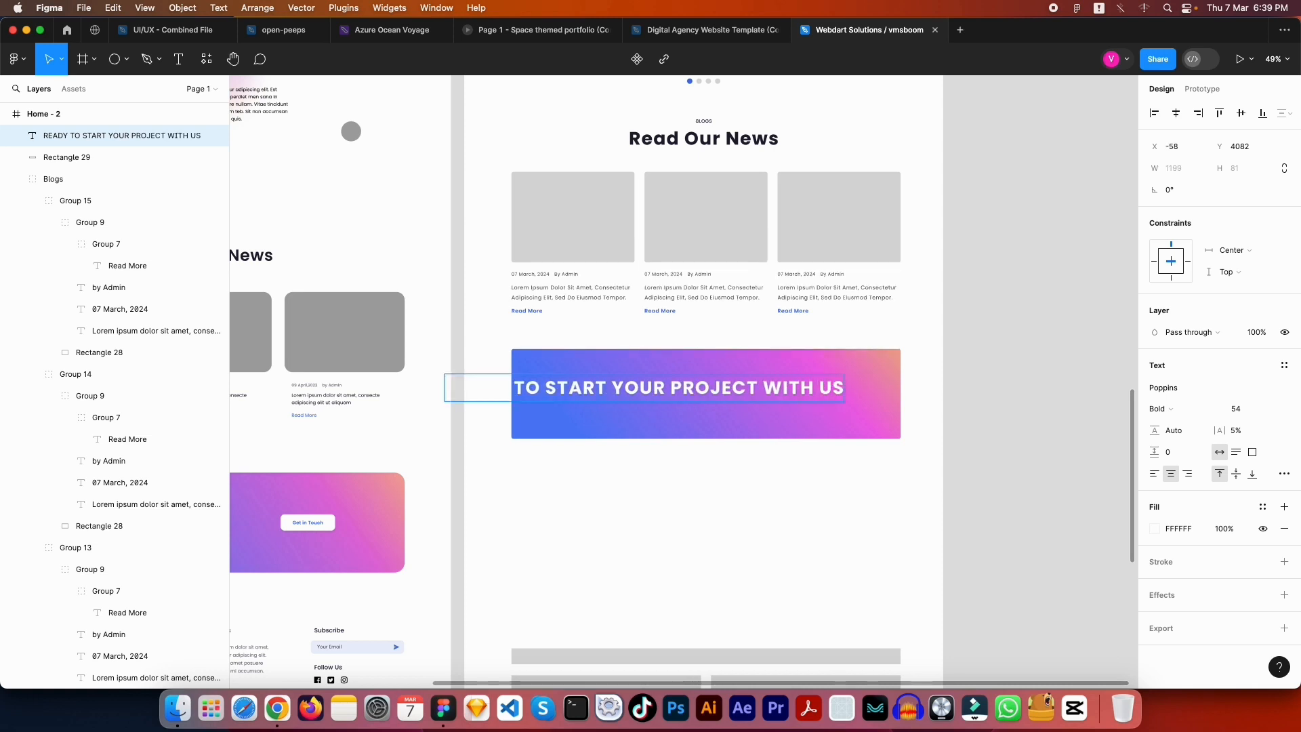
pyautogui.write('?')
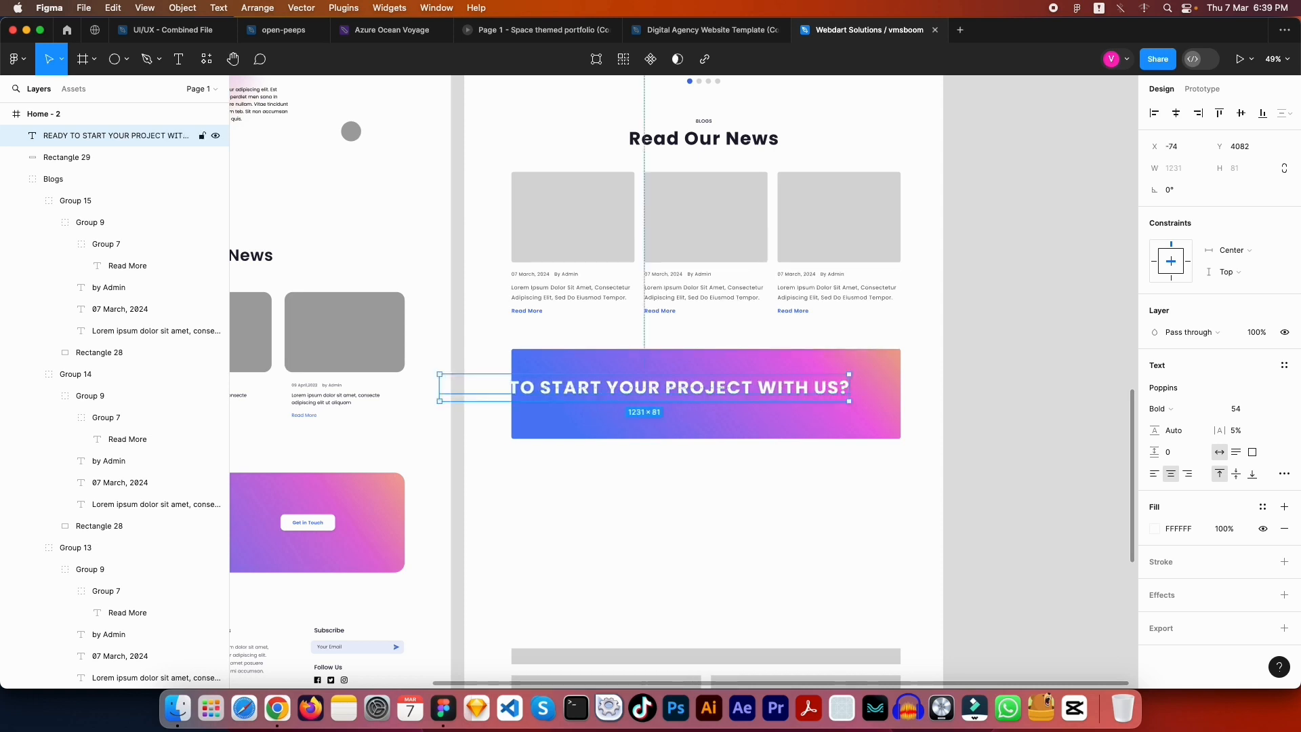
# Set the banner heading's letter case to uppercase, then title case, in the advanced type settings
pyautogui.click(718, 441)
pyautogui.click(794, 395)
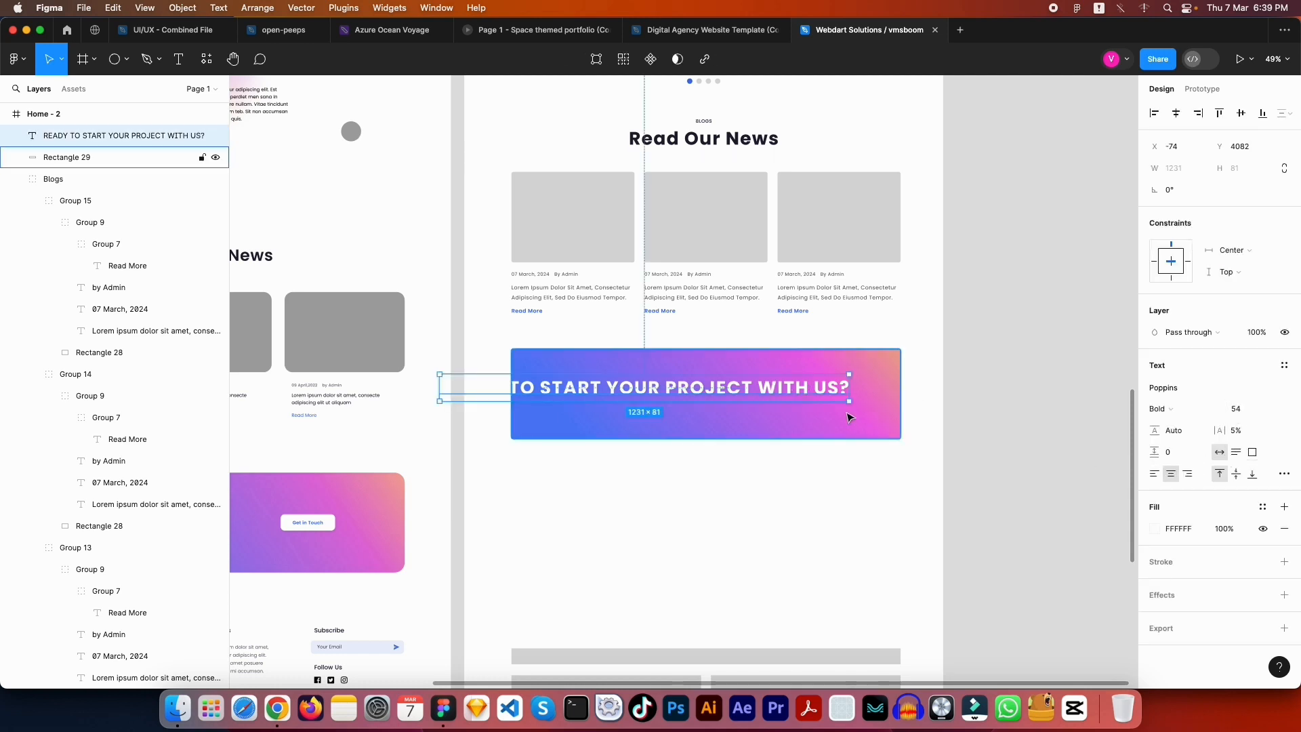
pyautogui.click(1285, 475)
pyautogui.click(1287, 480)
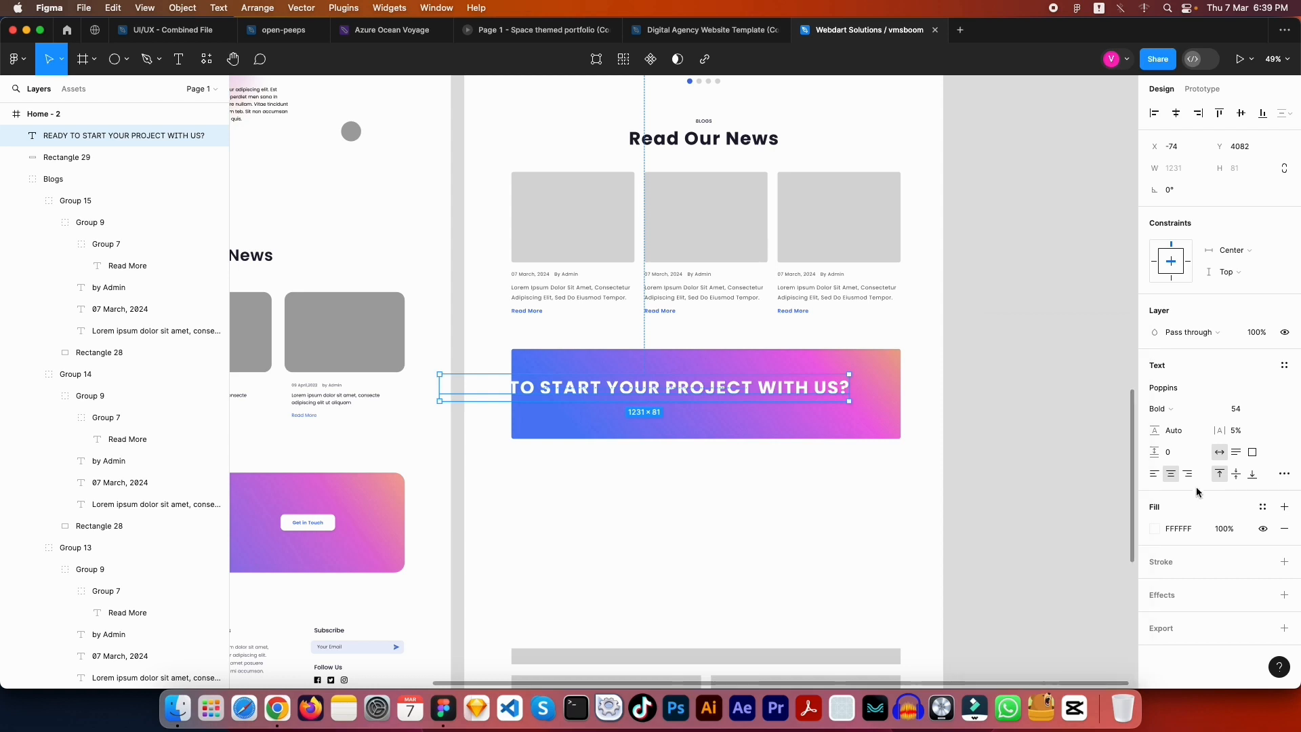
pyautogui.click(1285, 475)
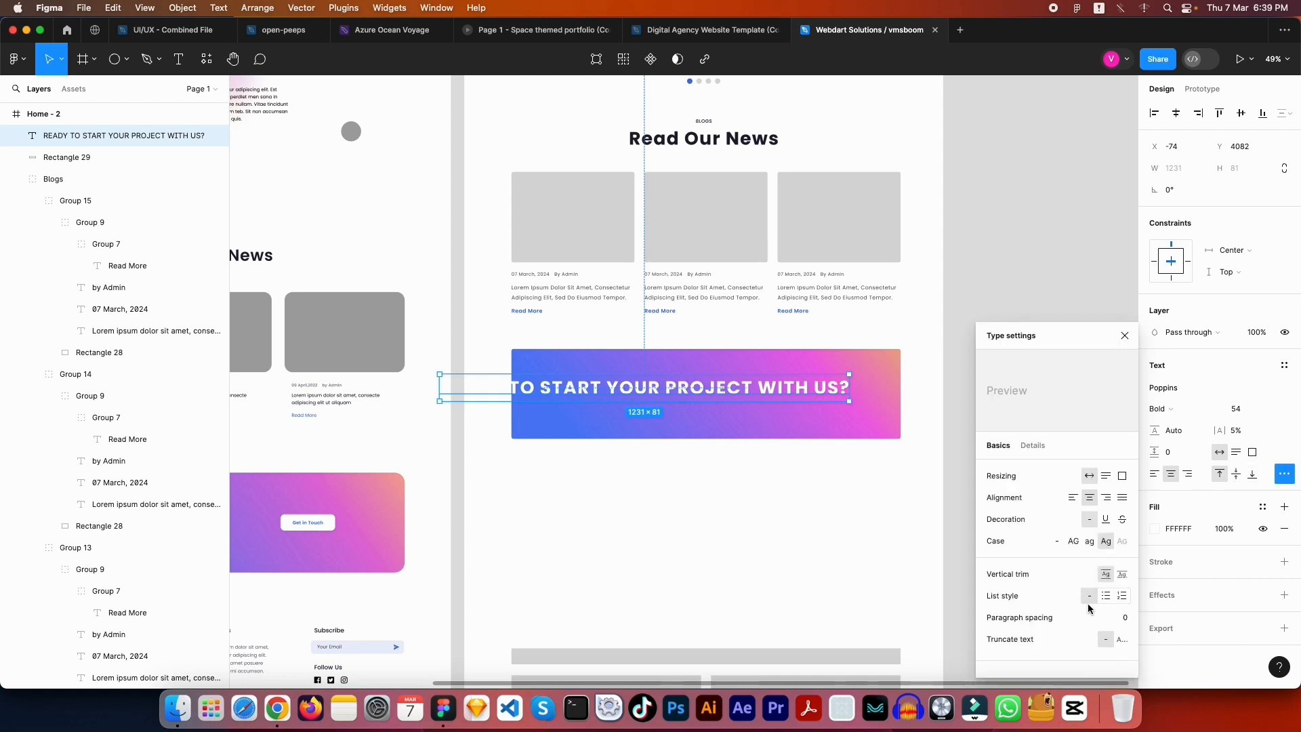
pyautogui.click(1074, 541)
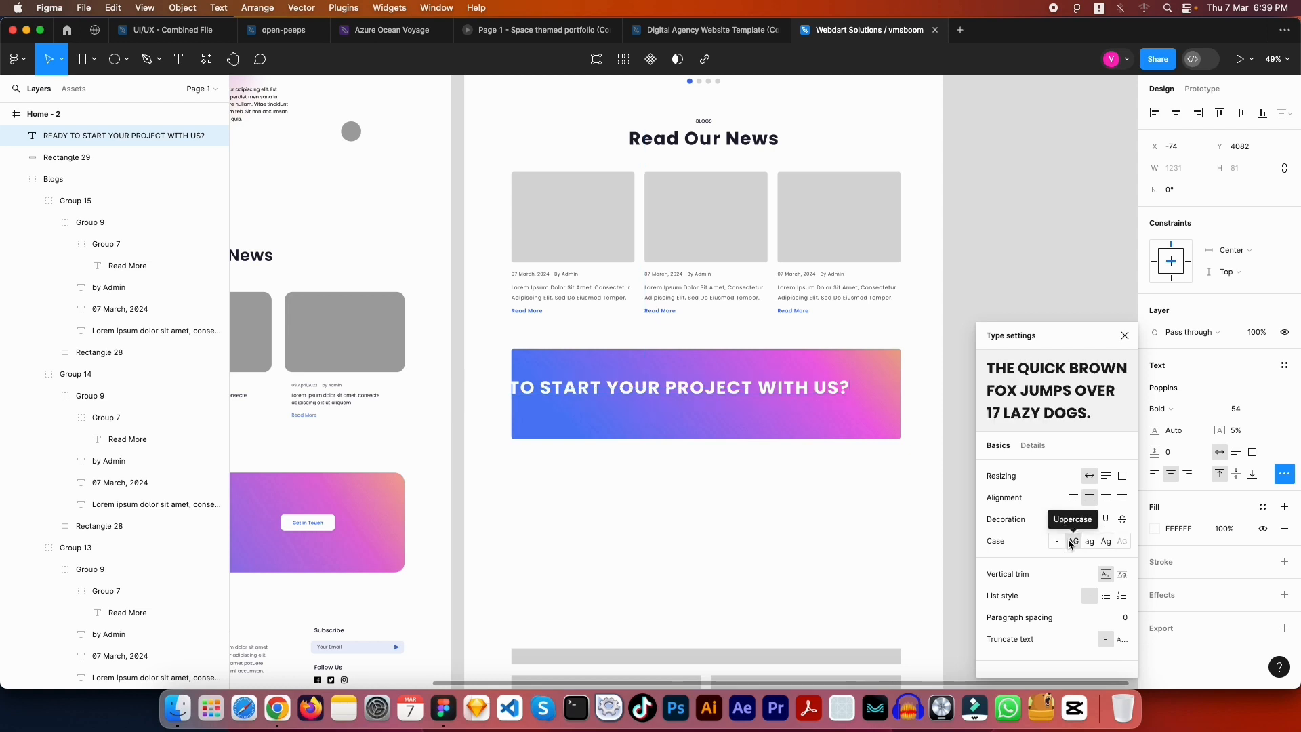
pyautogui.click(1106, 540)
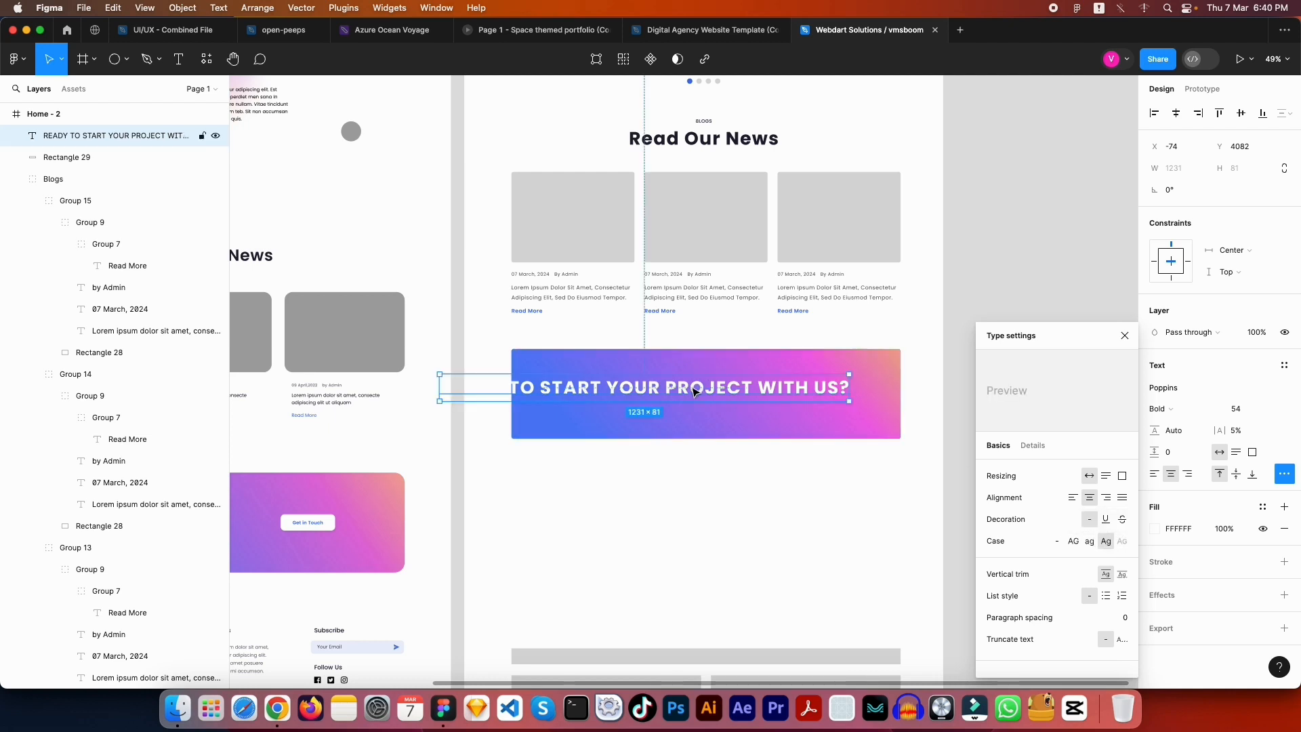
# Cycle the heading's case through lowercase, uppercase and as-typed, ending on title case
pyautogui.doubleClick(694, 391)
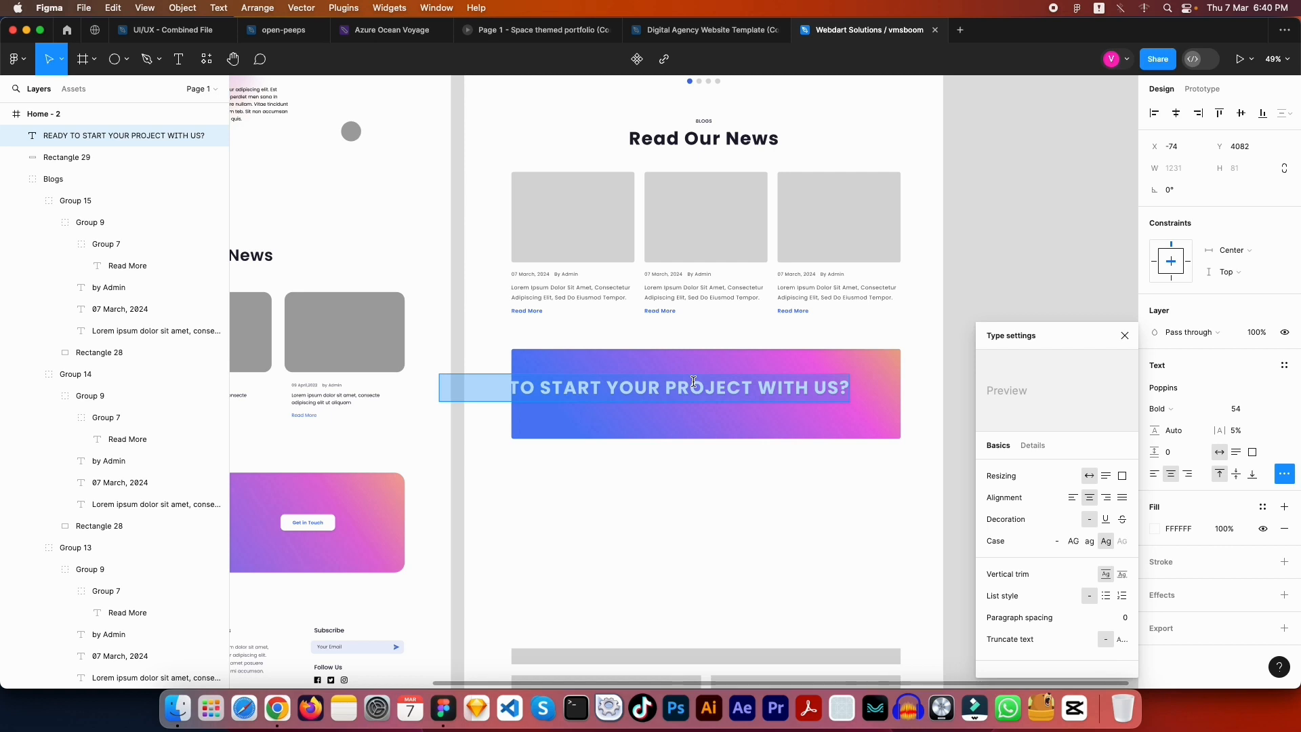
pyautogui.click(1091, 544)
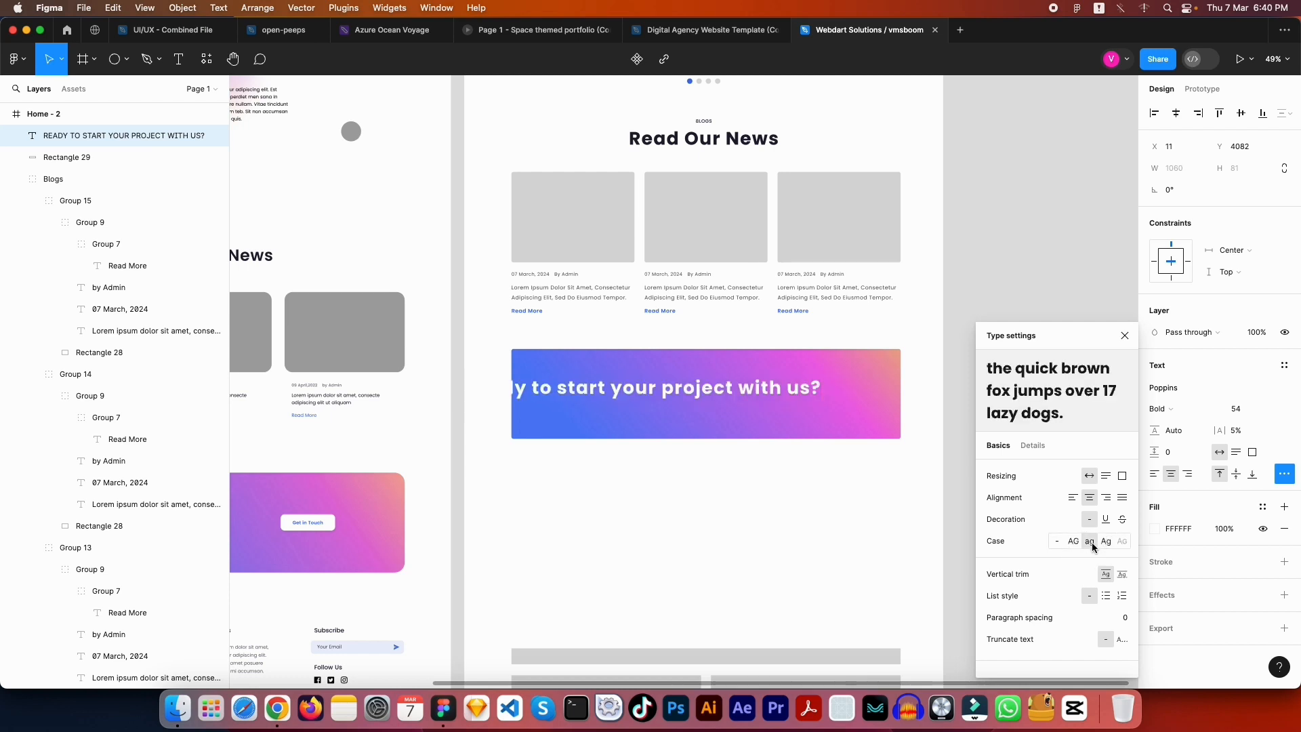
pyautogui.click(1074, 541)
pyautogui.click(1057, 541)
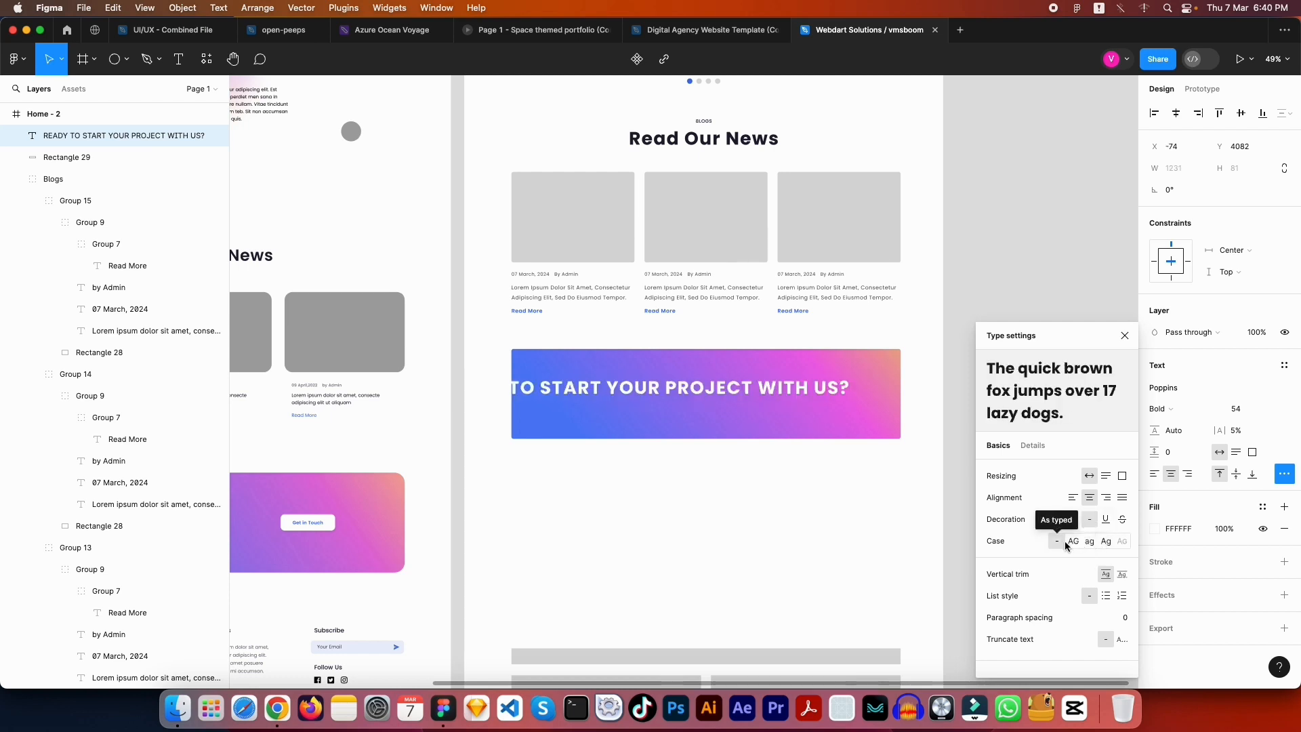
pyautogui.click(1090, 544)
pyautogui.click(1107, 542)
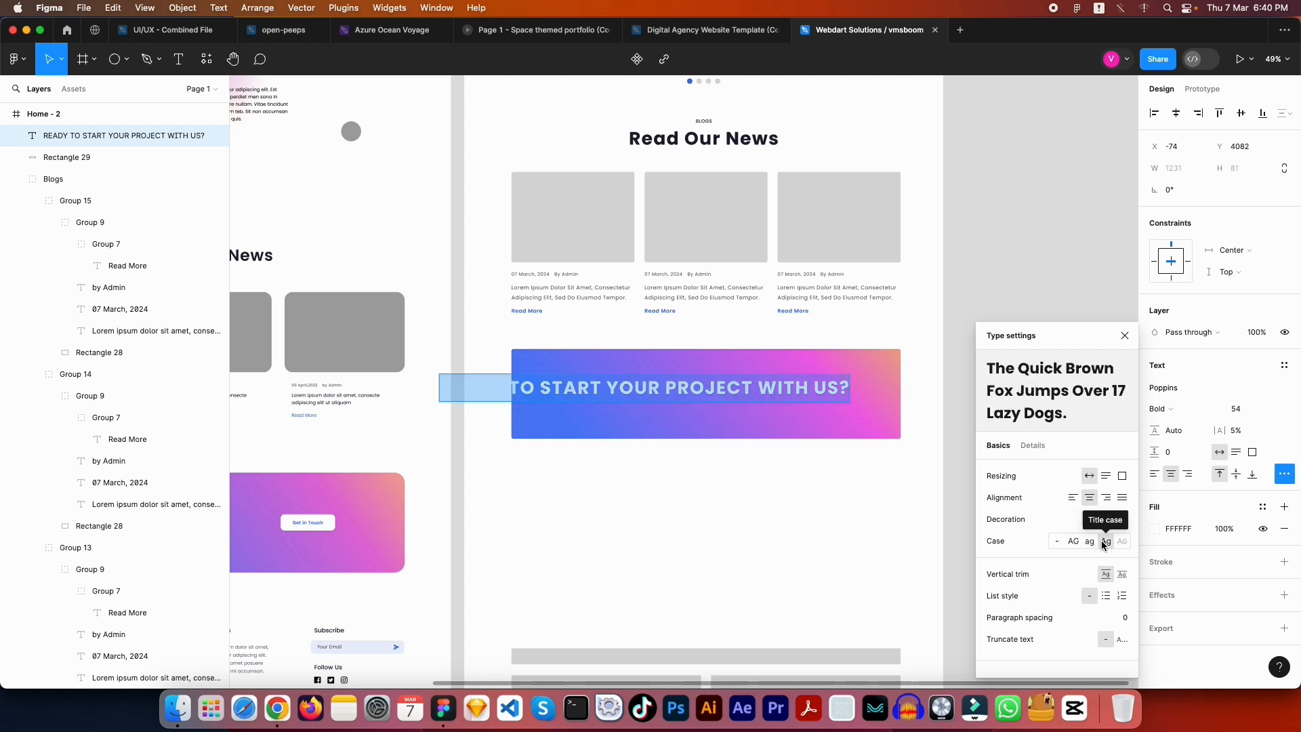
pyautogui.doubleClick(625, 380)
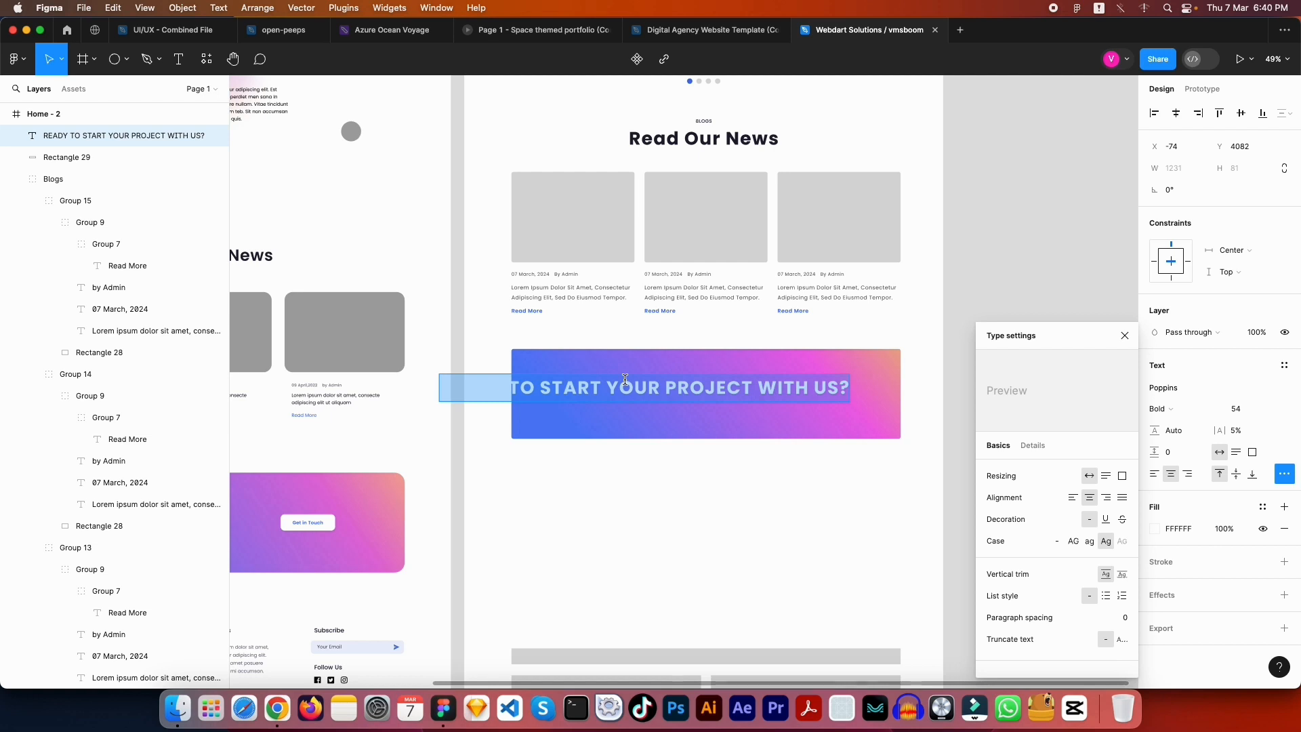
# Retype the heading as 'Ready to start your project with us?' and centre it in the banner
pyautogui.write('Ready ')
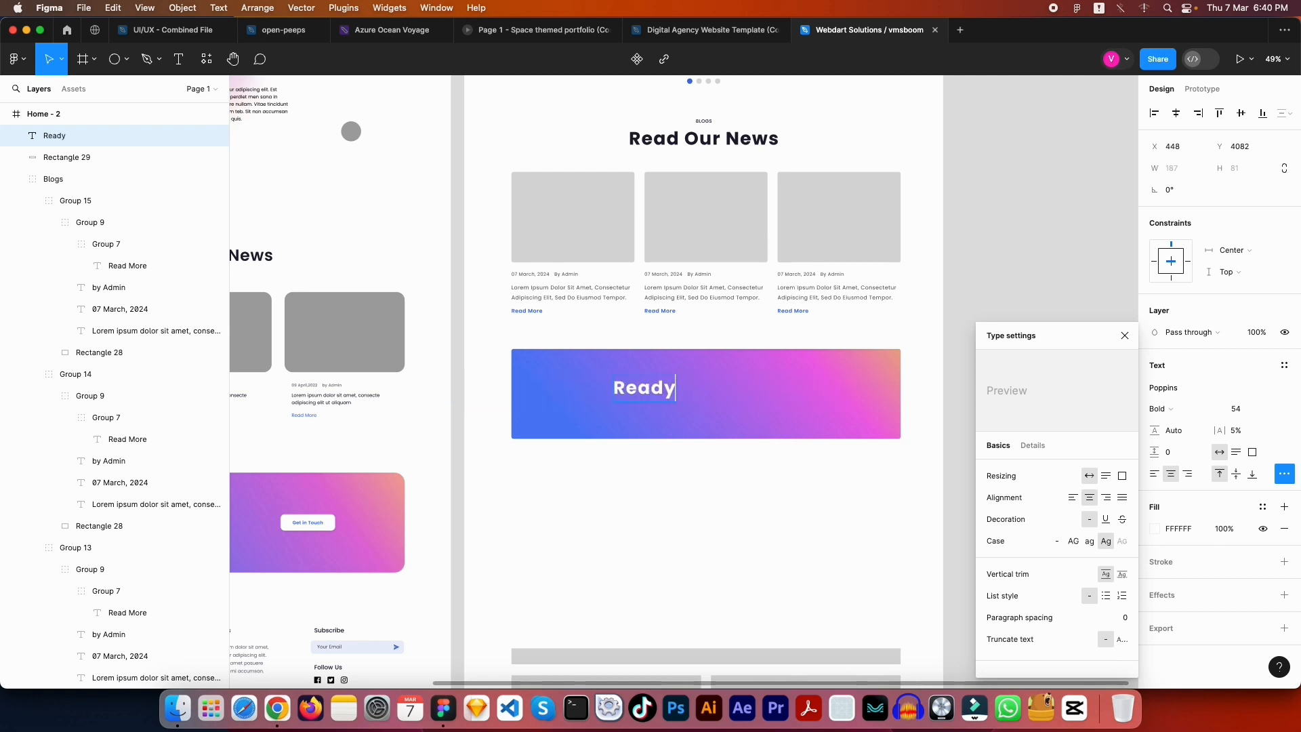
pyautogui.write(' To Start')
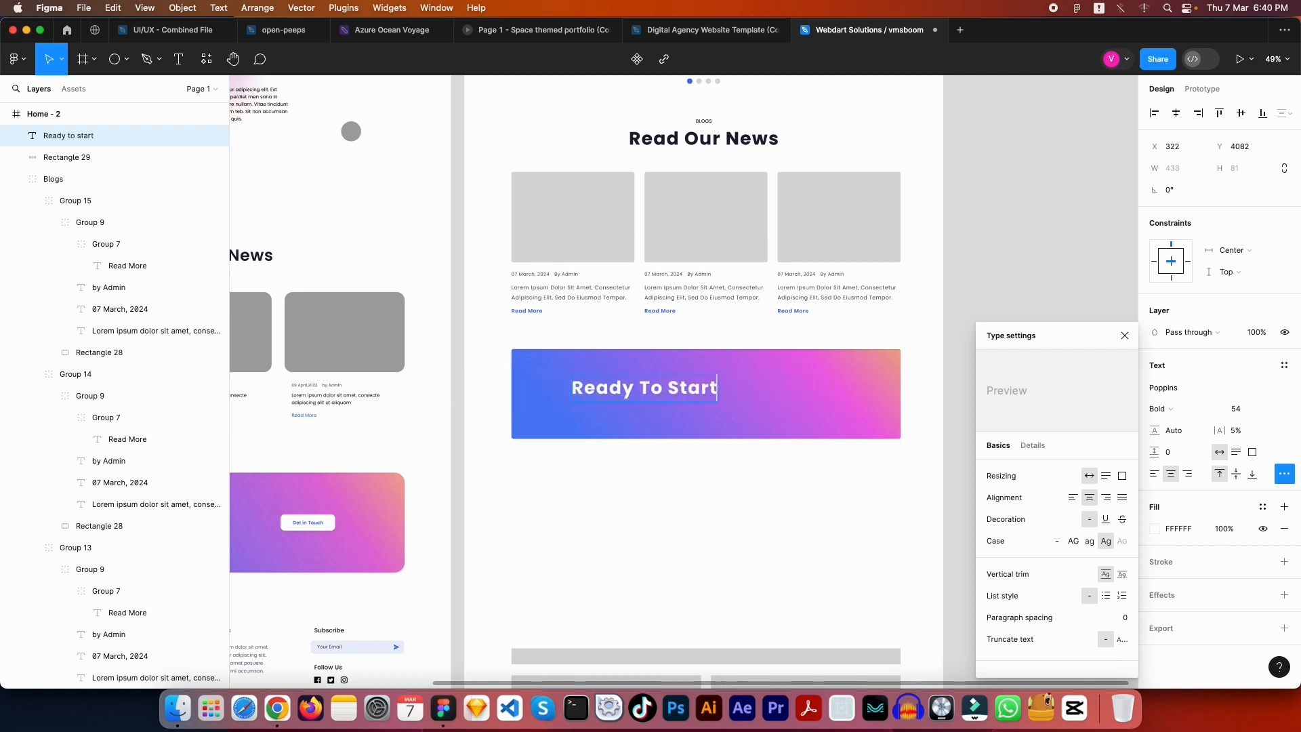
pyautogui.write('o start your pro')
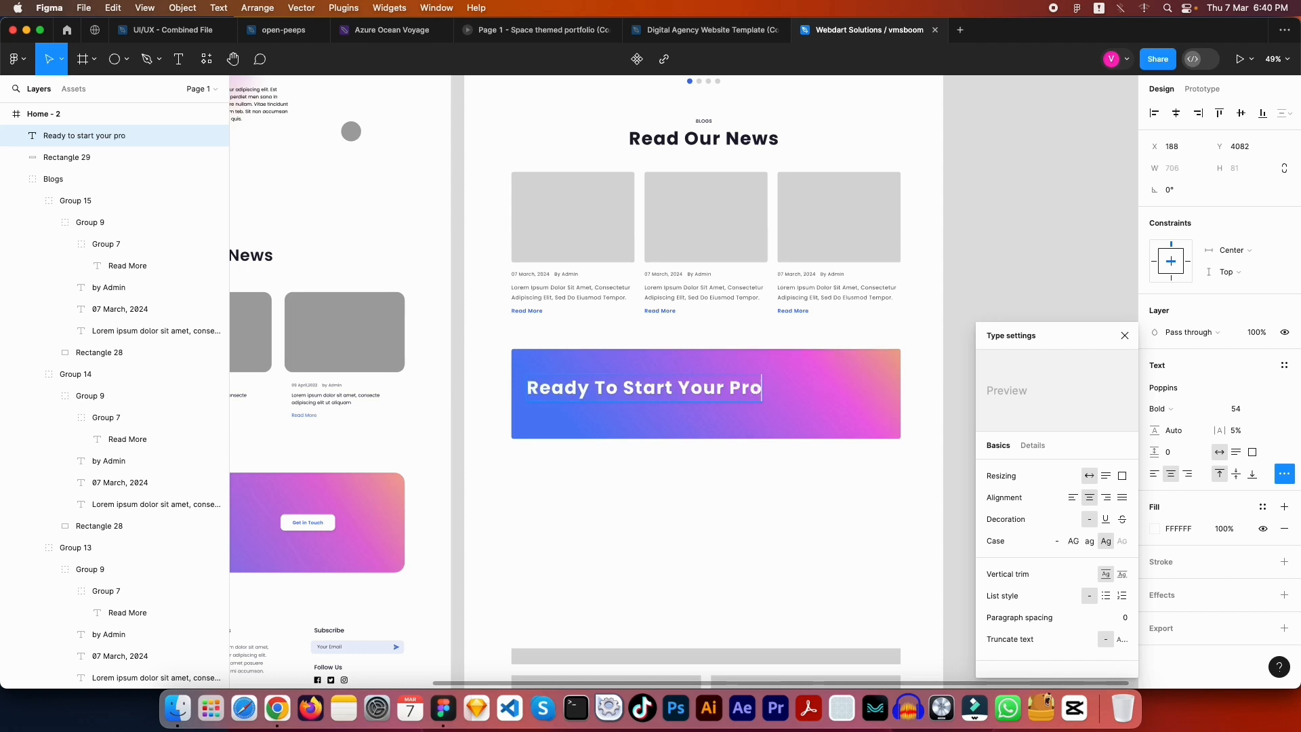
pyautogui.write('ject wi')
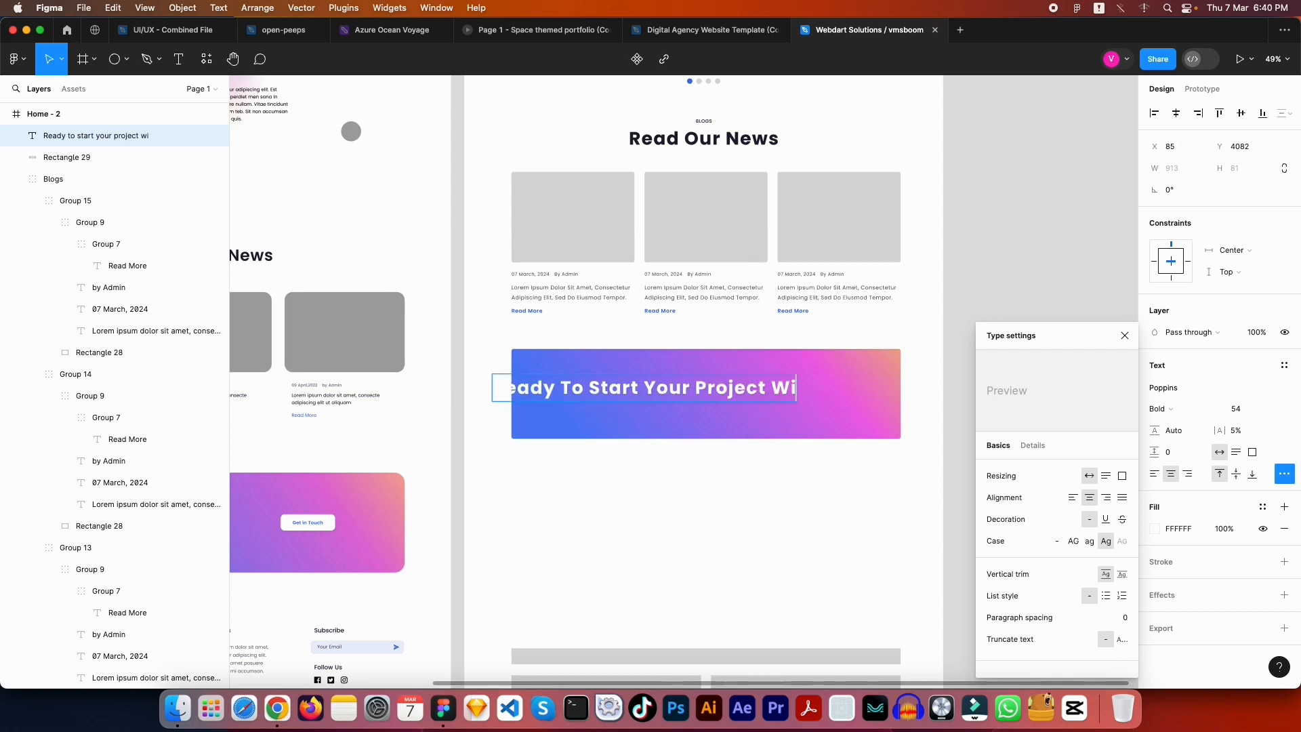
pyautogui.write('th us')
pyautogui.press('BackSpace')
pyautogui.press('BackSpace')
pyautogui.press('BackSpace')
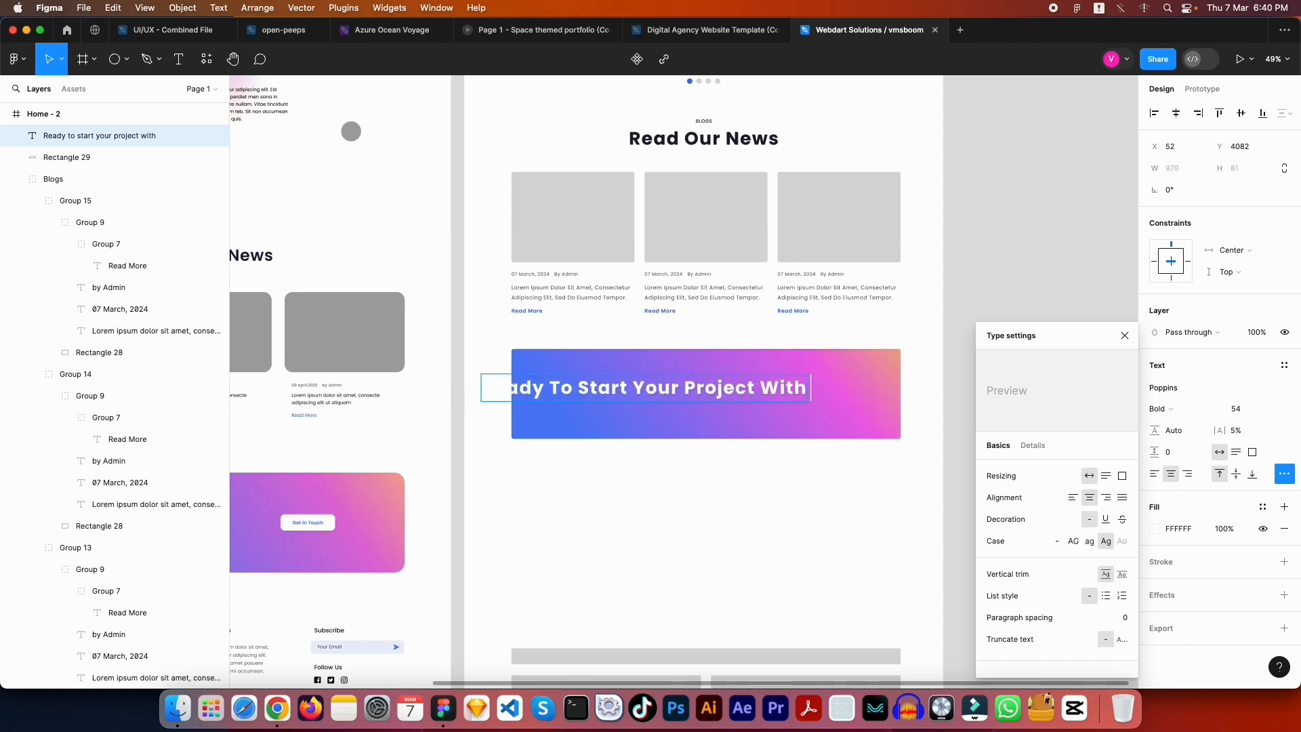
pyautogui.write('us?')
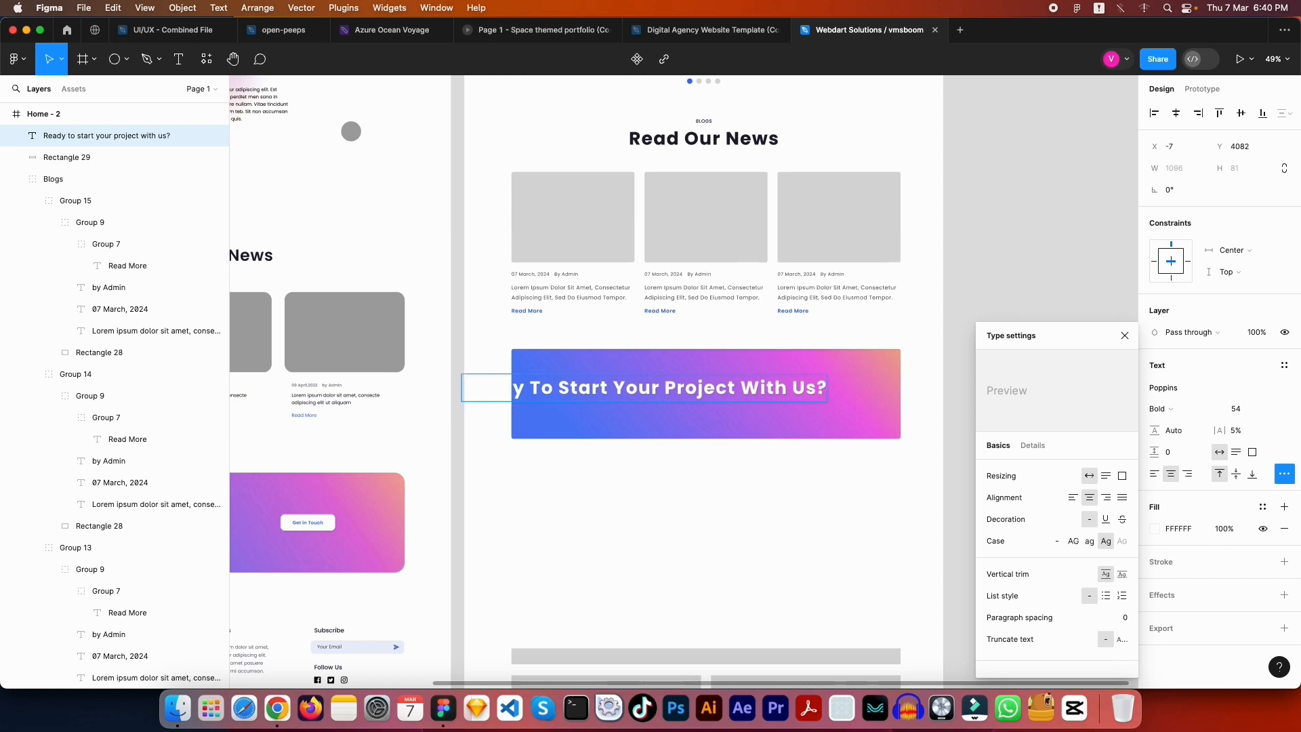
pyautogui.press('Escape')
pyautogui.moveTo(693, 397); pyautogui.dragTo(753, 387)
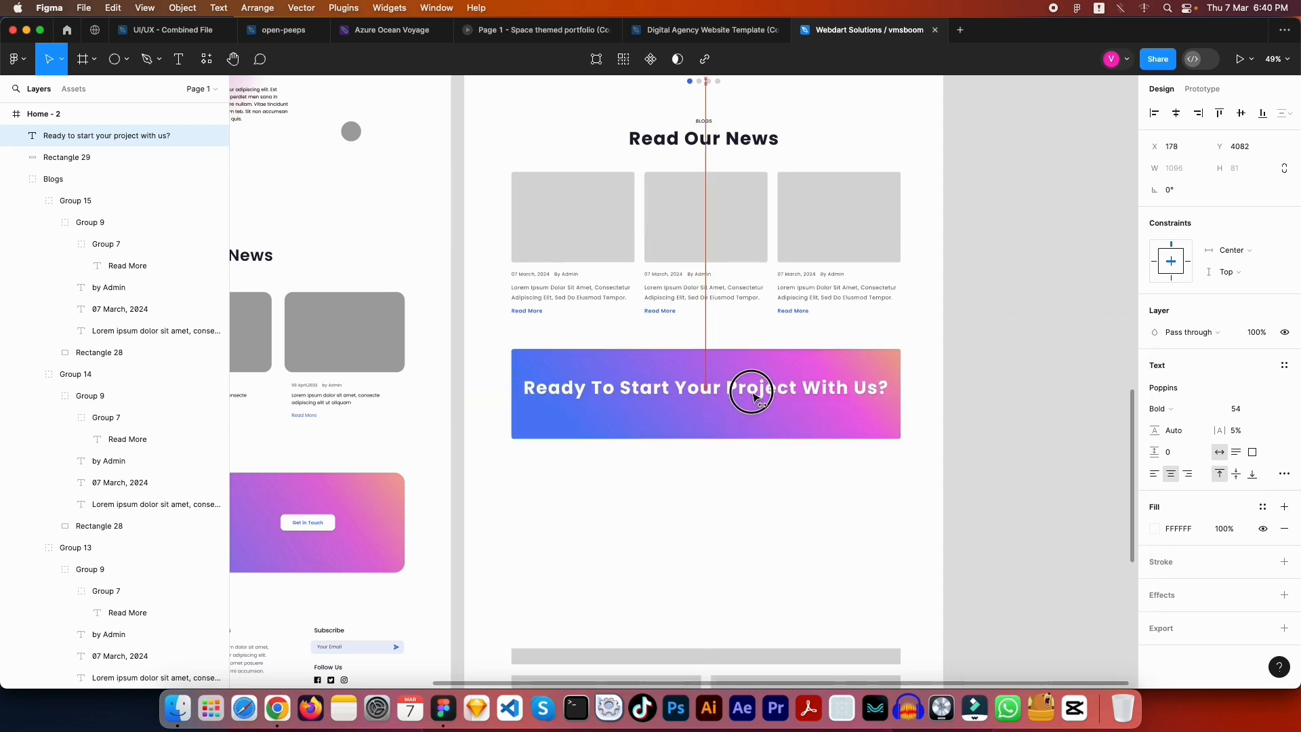
pyautogui.click(1176, 113)
# Break the heading onto two lines before 'Project'
pyautogui.click(742, 392)
pyautogui.click(742, 392)
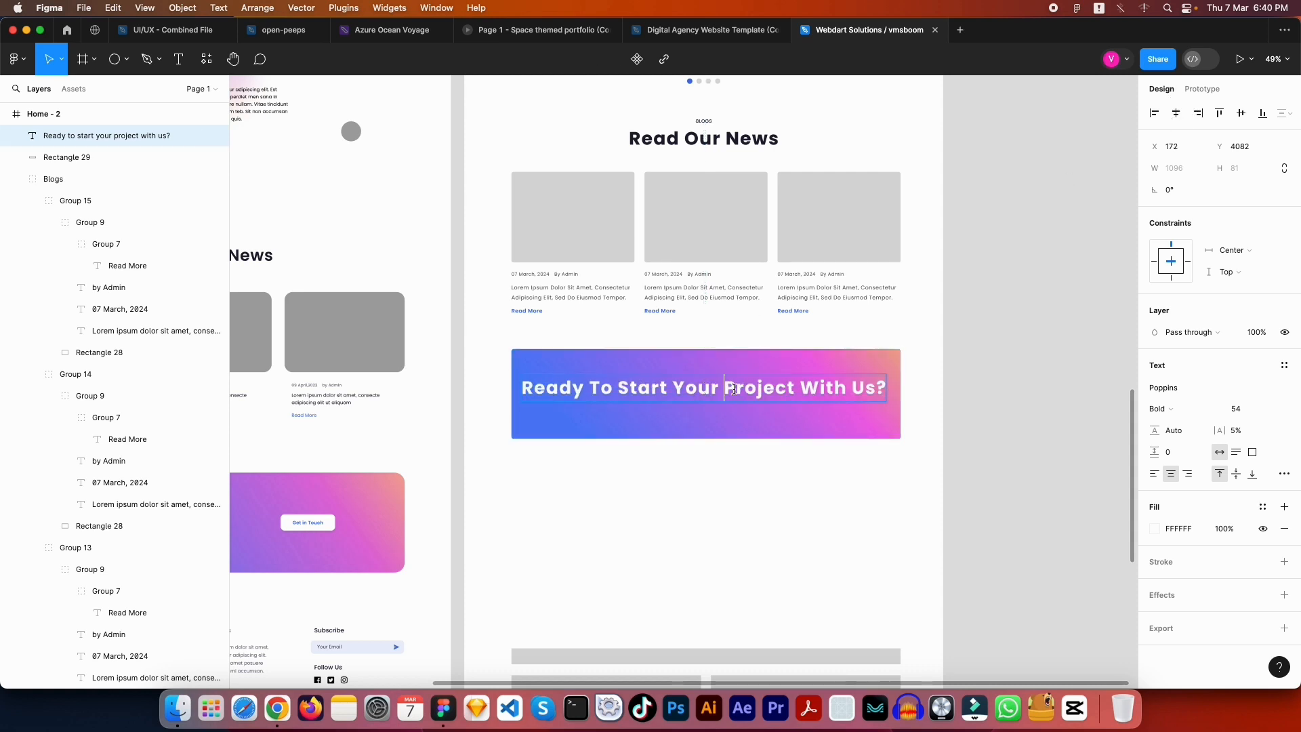
pyautogui.press('BackSpace')
pyautogui.press('Return')
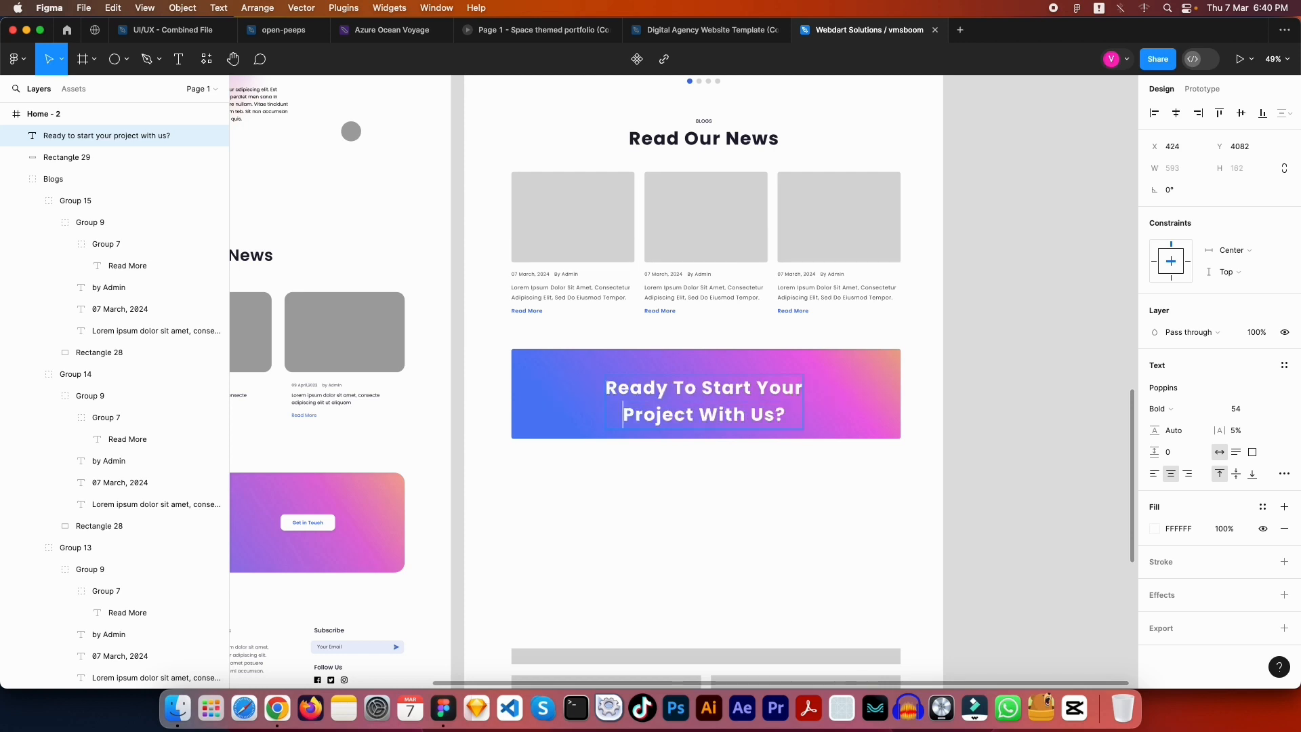
pyautogui.press('Escape')
pyautogui.press('Escape')
# Left-align the two-line heading and position it inside the banner at X 262, Y 4060
pyautogui.moveTo(686, 396); pyautogui.dragTo(915, 369)
pyautogui.click(915, 369)
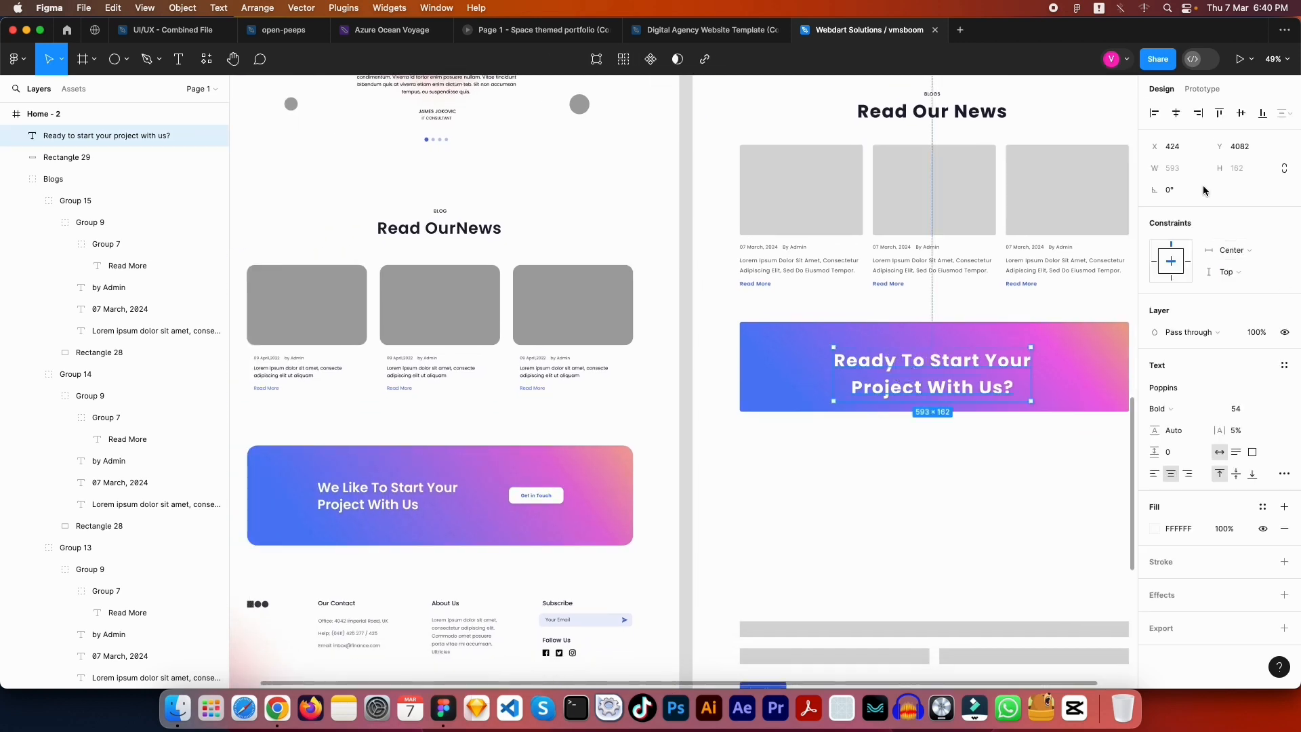
pyautogui.click(1155, 475)
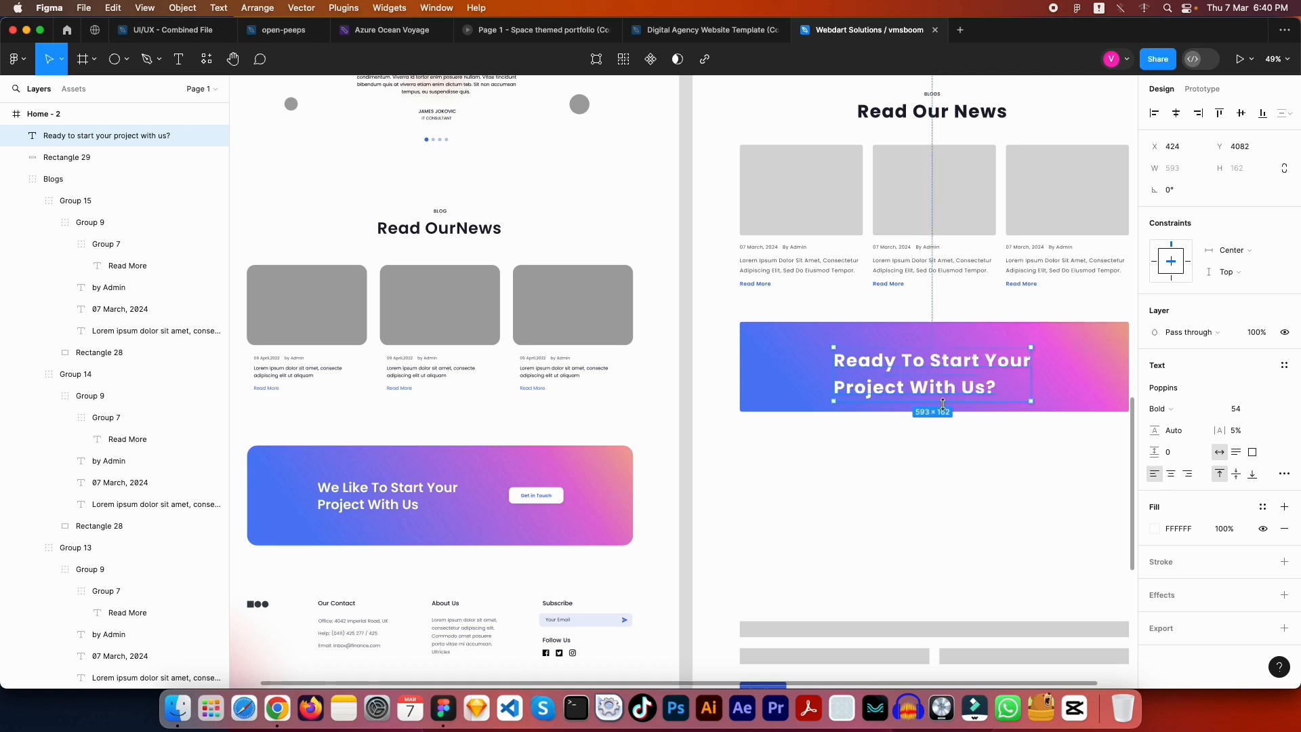
pyautogui.moveTo(921, 370); pyautogui.dragTo(878, 366)
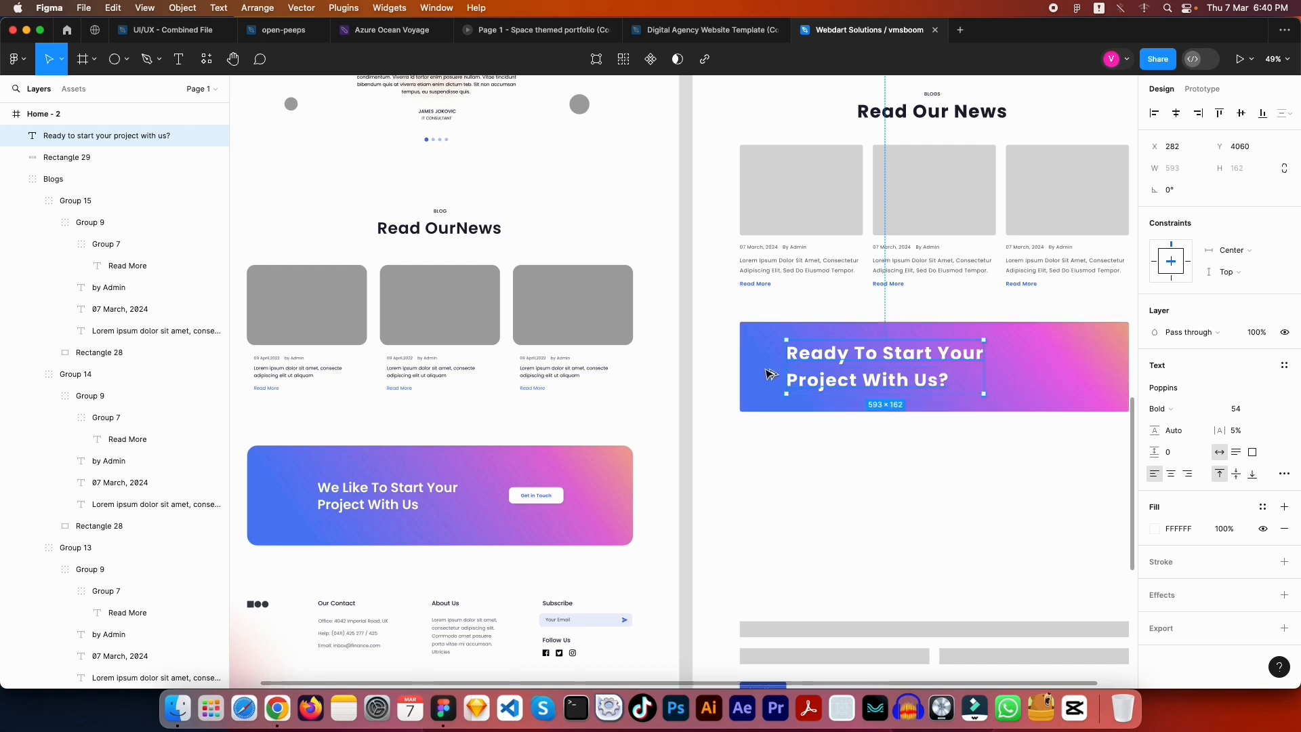
pyautogui.press('alt')
pyautogui.moveTo(782, 375); pyautogui.dragTo(778, 370)
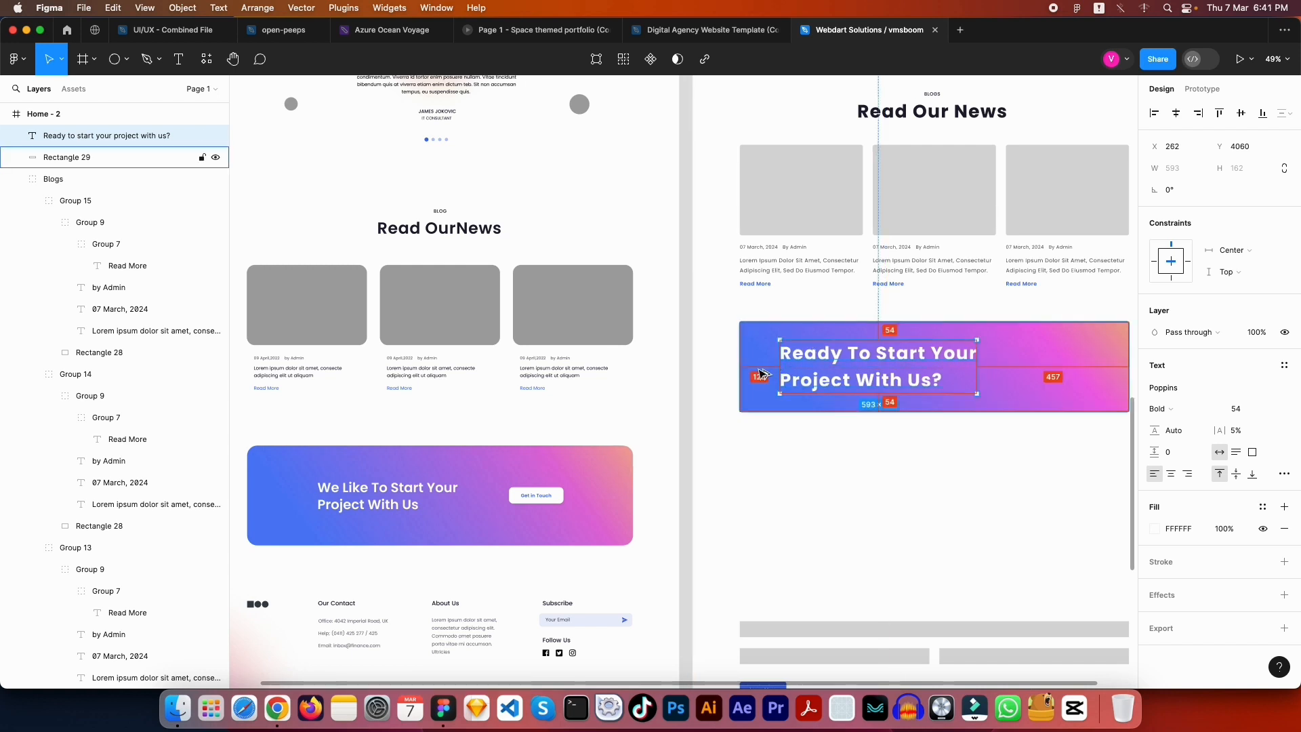
pyautogui.click(816, 510)
pyautogui.moveTo(990, 477); pyautogui.dragTo(758, 587)
# Copy the hero's blue Get Started button
pyautogui.scroll(15, 775, 143)
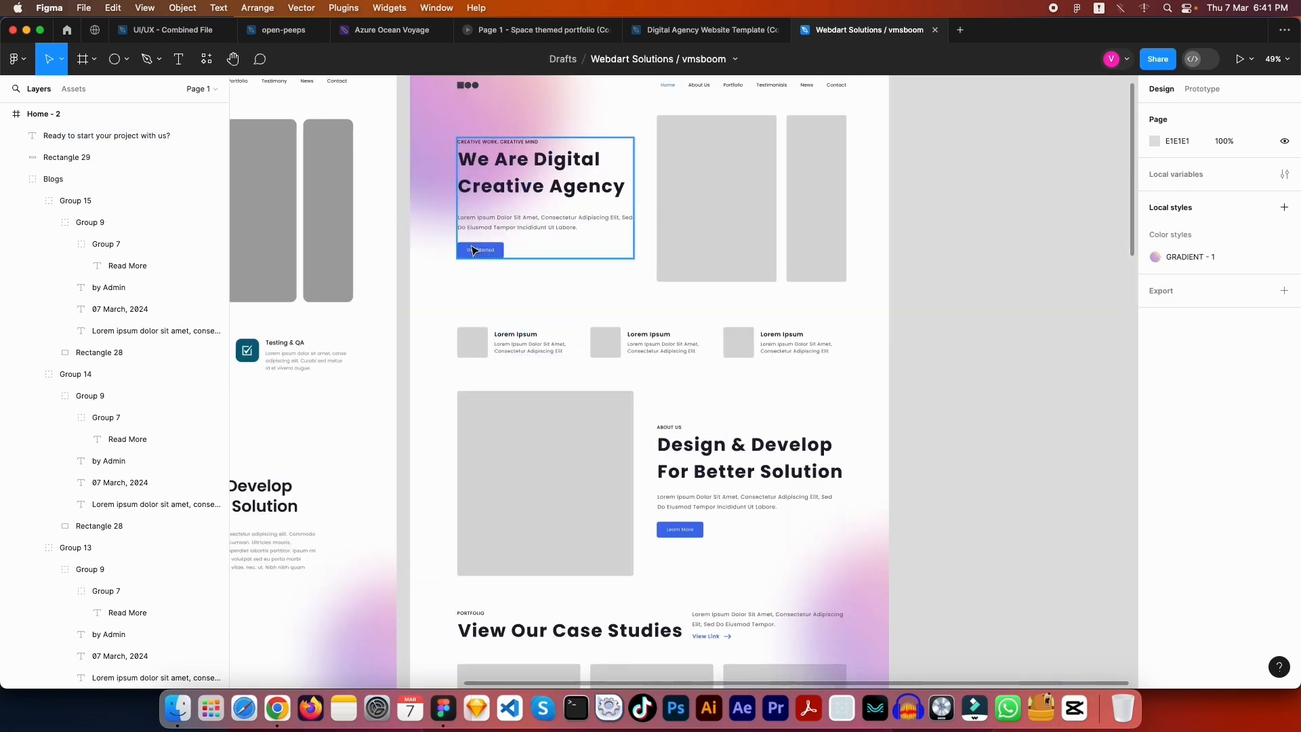
pyautogui.click(485, 252)
pyautogui.click(487, 255)
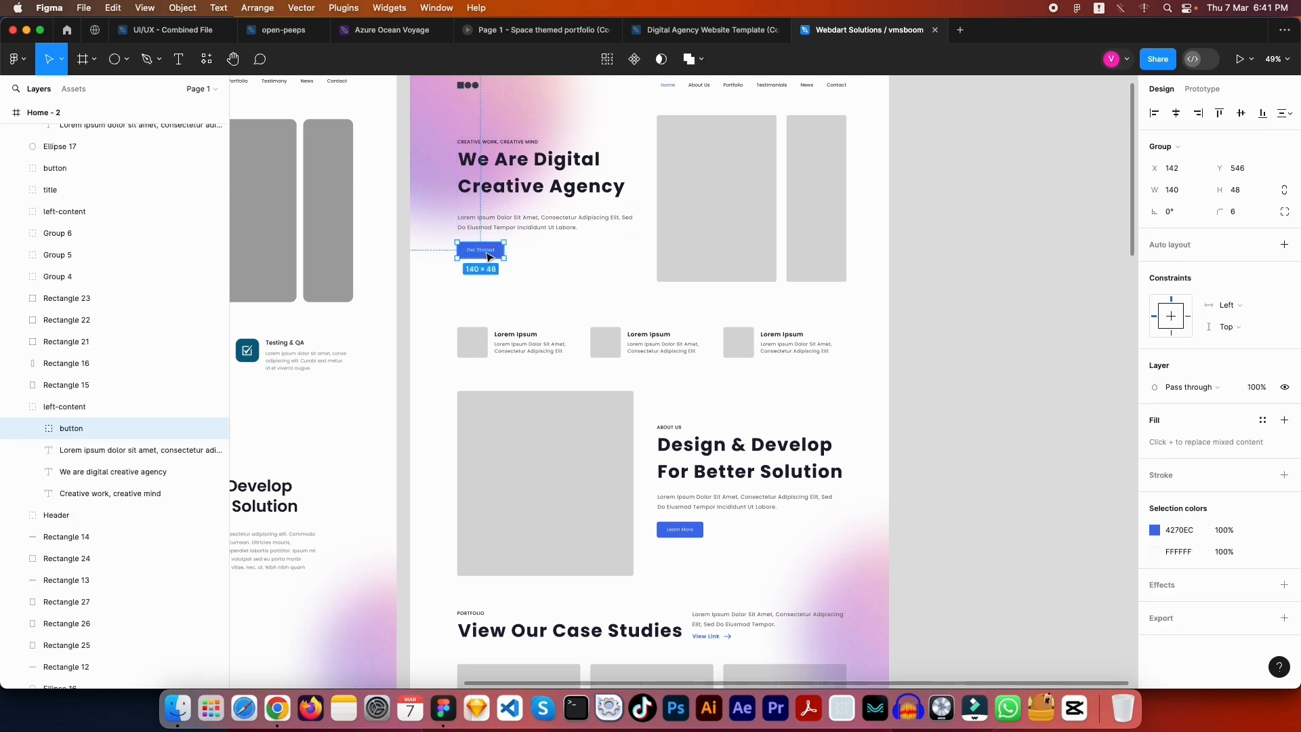
pyautogui.click(563, 299)
pyautogui.scroll(-15, 741, 339)
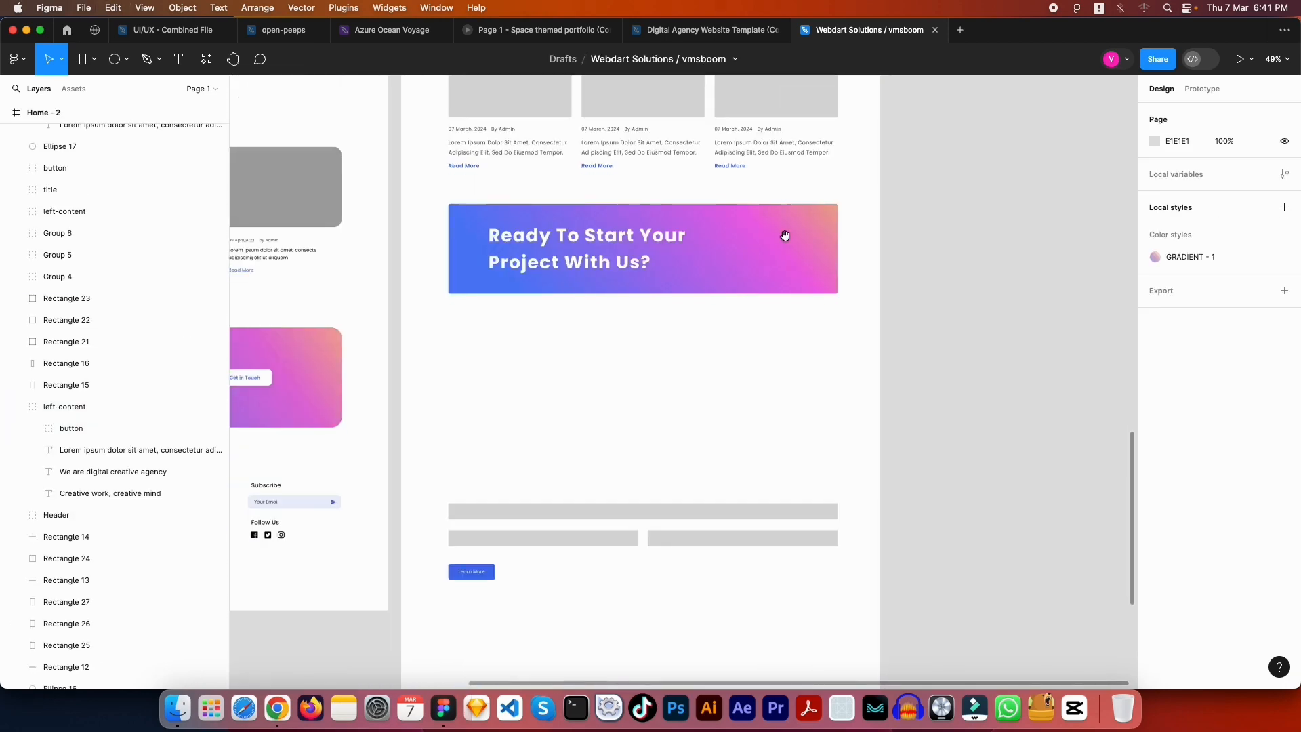
# Paste the button into the gradient banner beside the heading, nudging it to X 1022, Y 4119
pyautogui.click(773, 242)
pyautogui.scroll(5, 776, 250)
pyautogui.press('super+v')
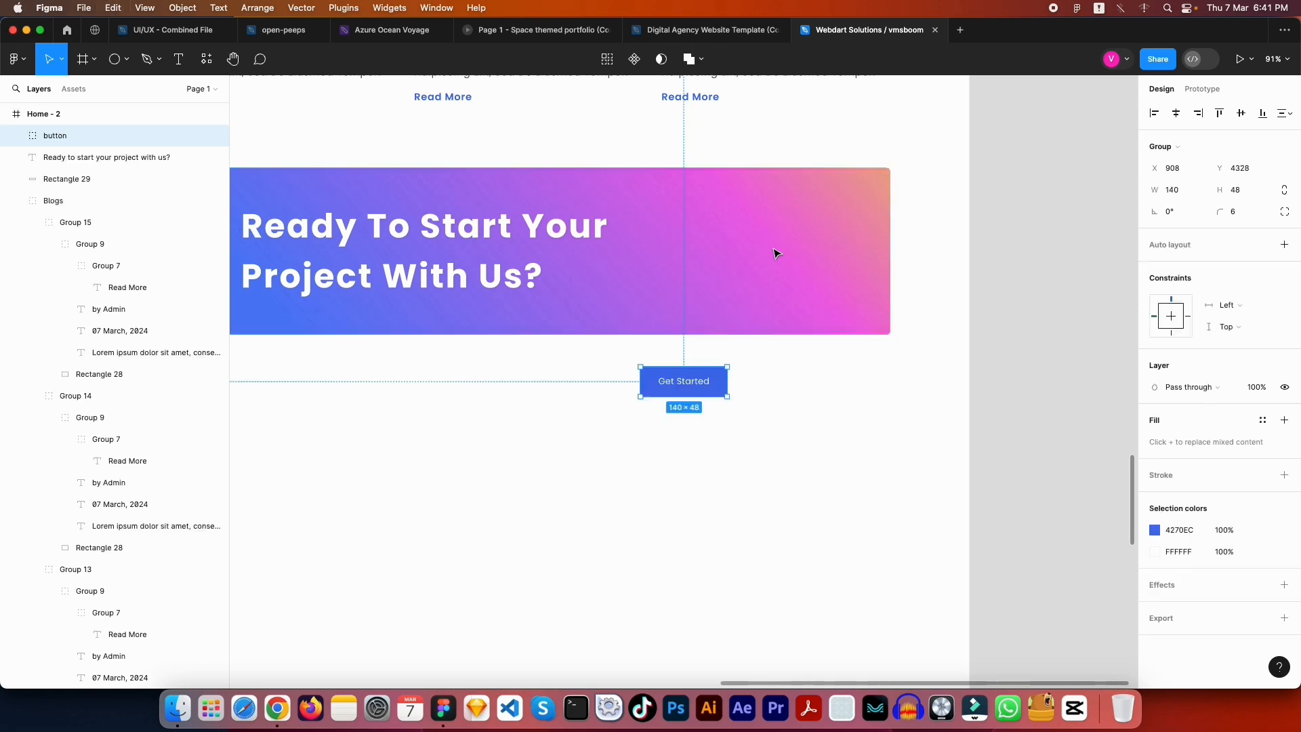
pyautogui.moveTo(694, 390); pyautogui.dragTo(757, 262)
pyautogui.press('alt')
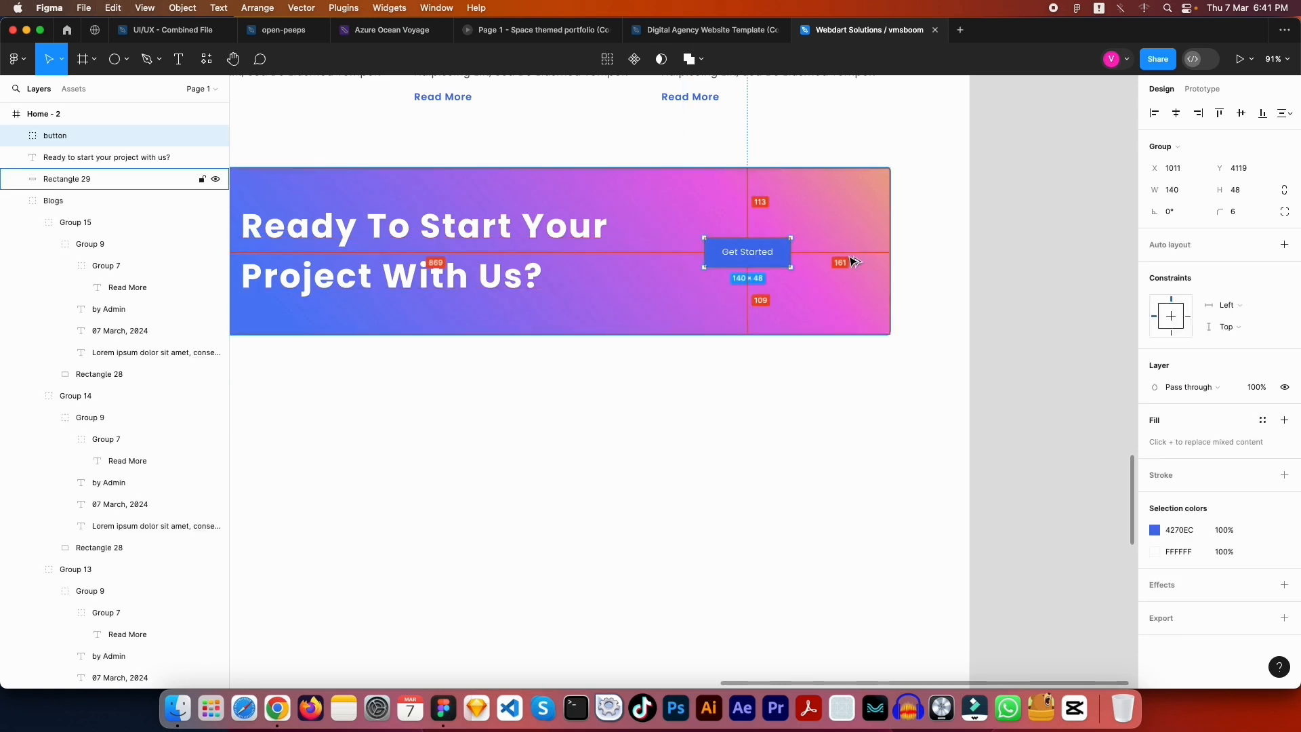
pyautogui.press('Right')
pyautogui.hotkey('shift', 'Right')
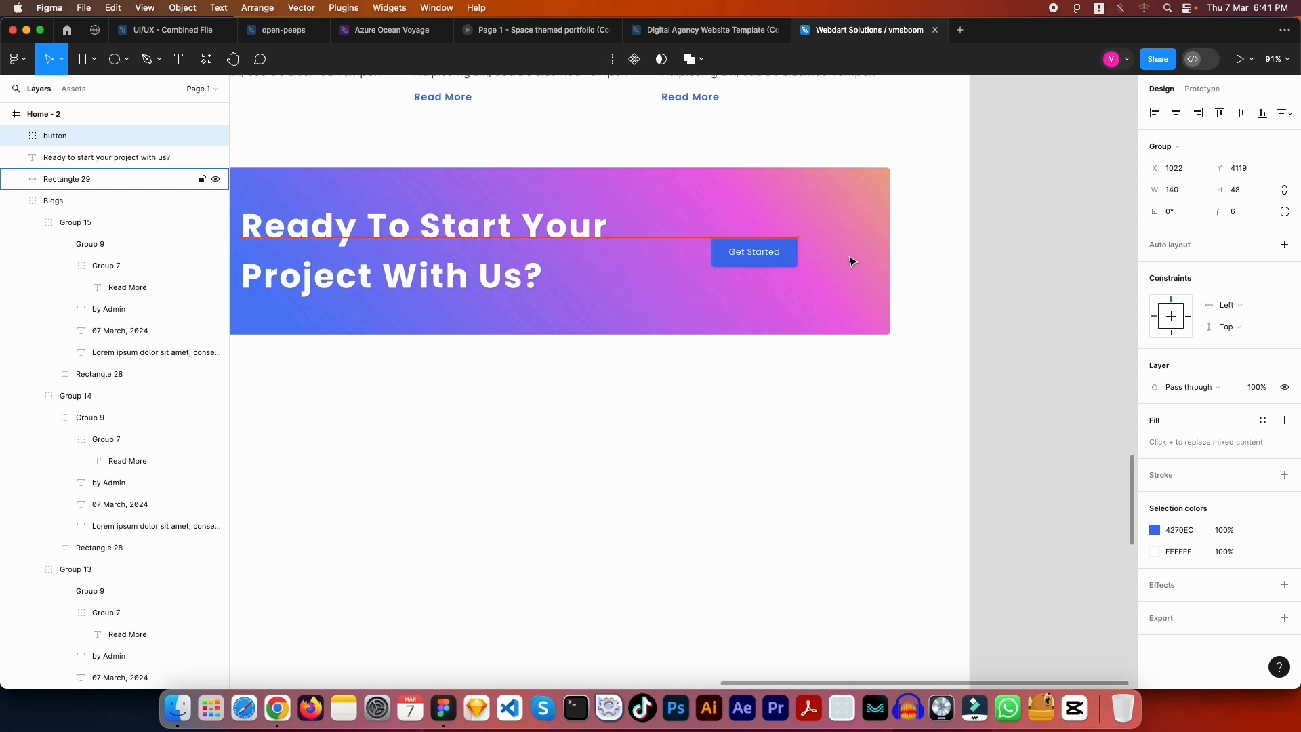
pyautogui.press('alt')
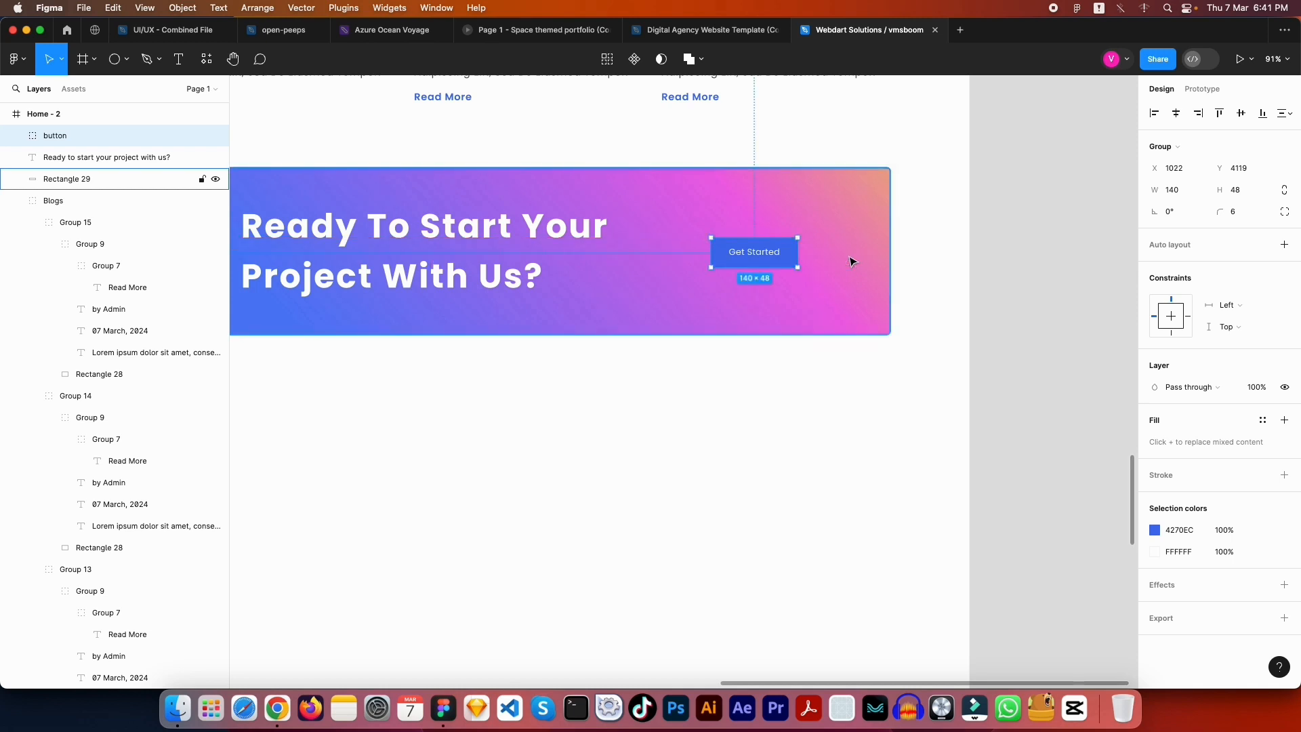
pyautogui.doubleClick(796, 256)
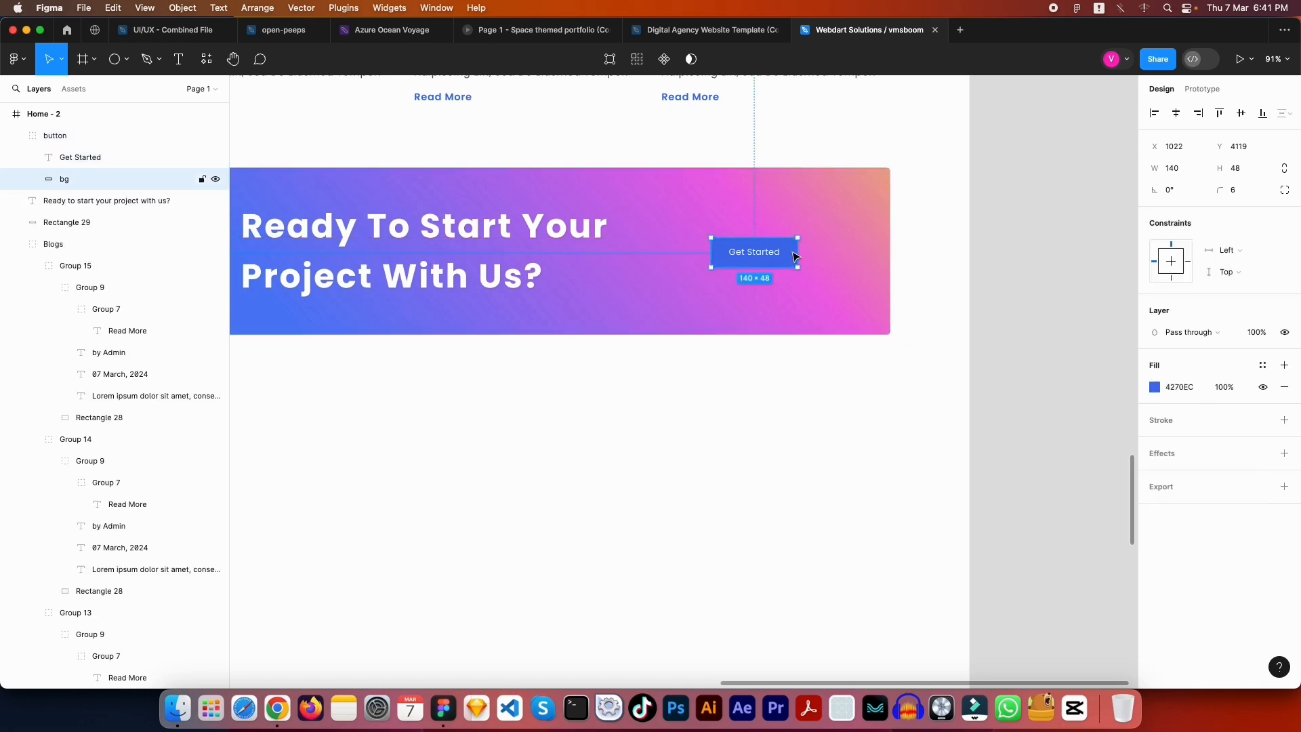
# Make the banner button's background fill white (FFFFFF)
pyautogui.click(1155, 387)
pyautogui.moveTo(1030, 407); pyautogui.dragTo(772, 197)
pyautogui.moveTo(765, 256); pyautogui.dragTo(767, 255)
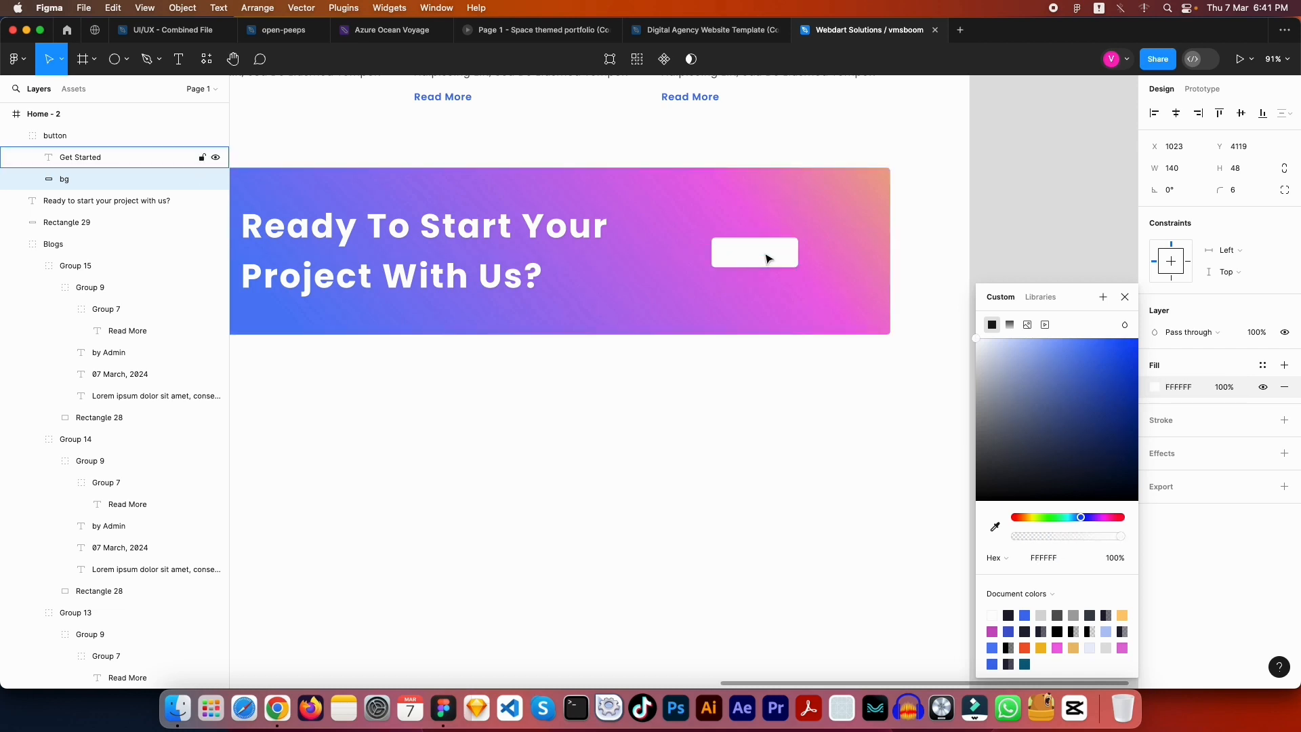
pyautogui.scroll(-5, 830, 390)
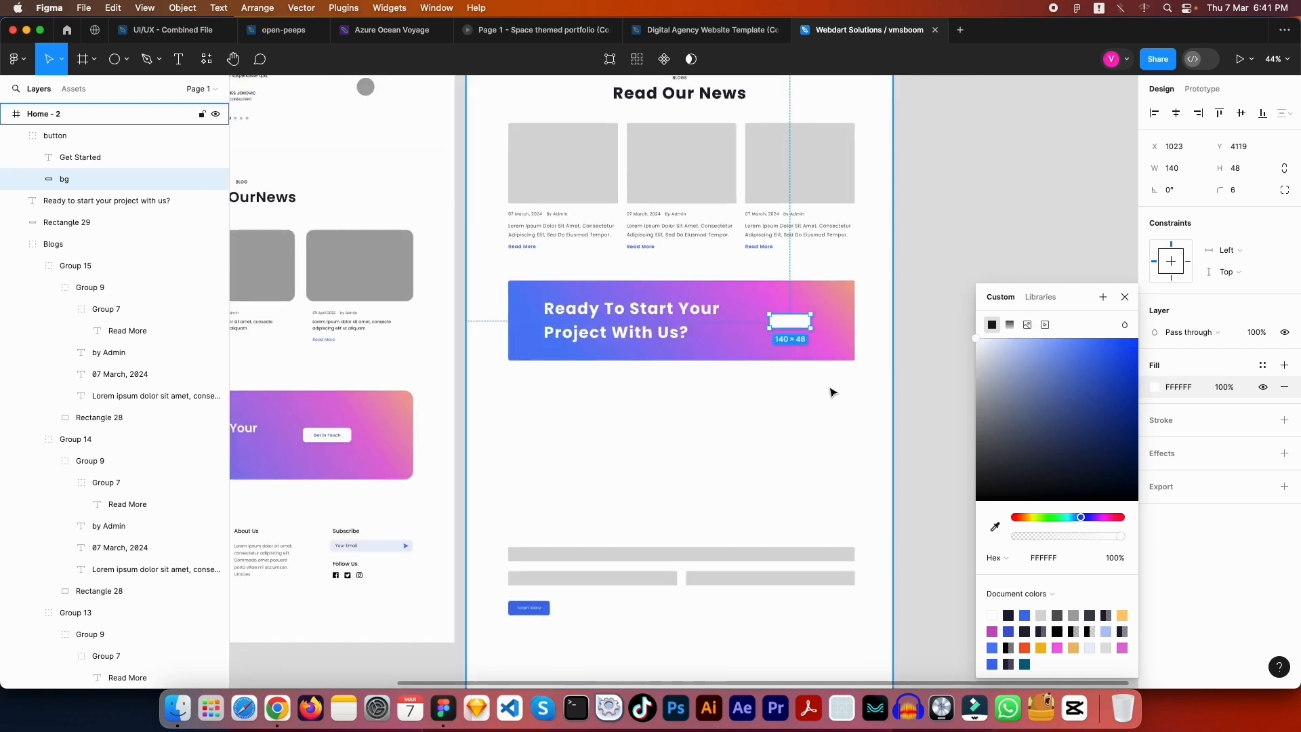
pyautogui.scroll(5, 770, 333)
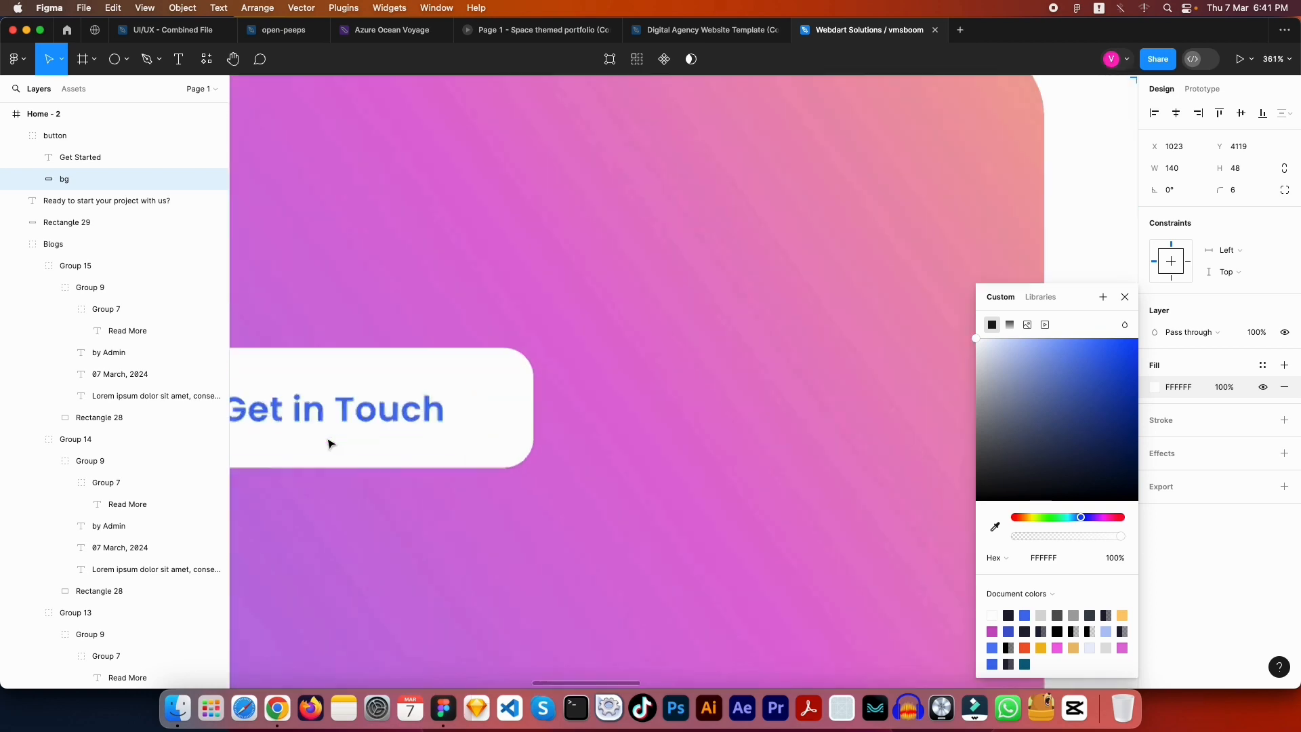
pyautogui.scroll(-6, 701, 351)
pyautogui.scroll(5, 702, 351)
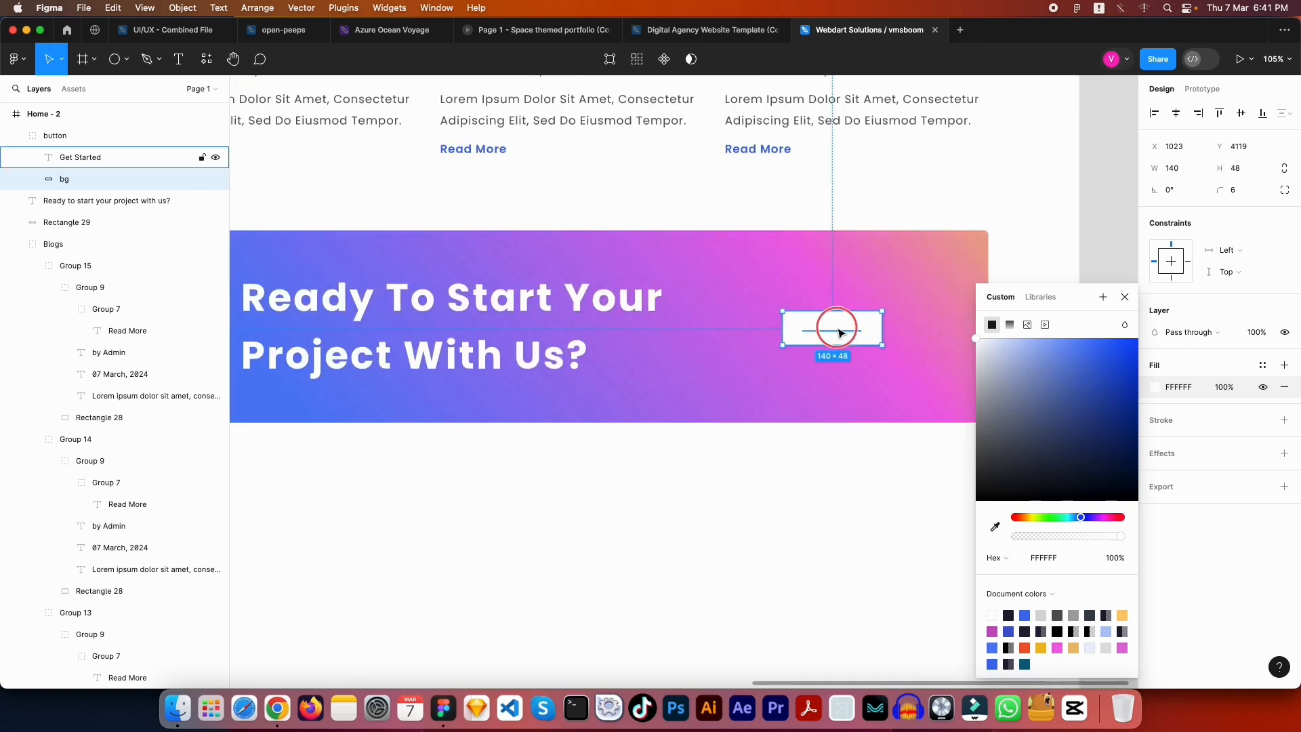
pyautogui.press('Tab')
pyautogui.scroll(3, 845, 344)
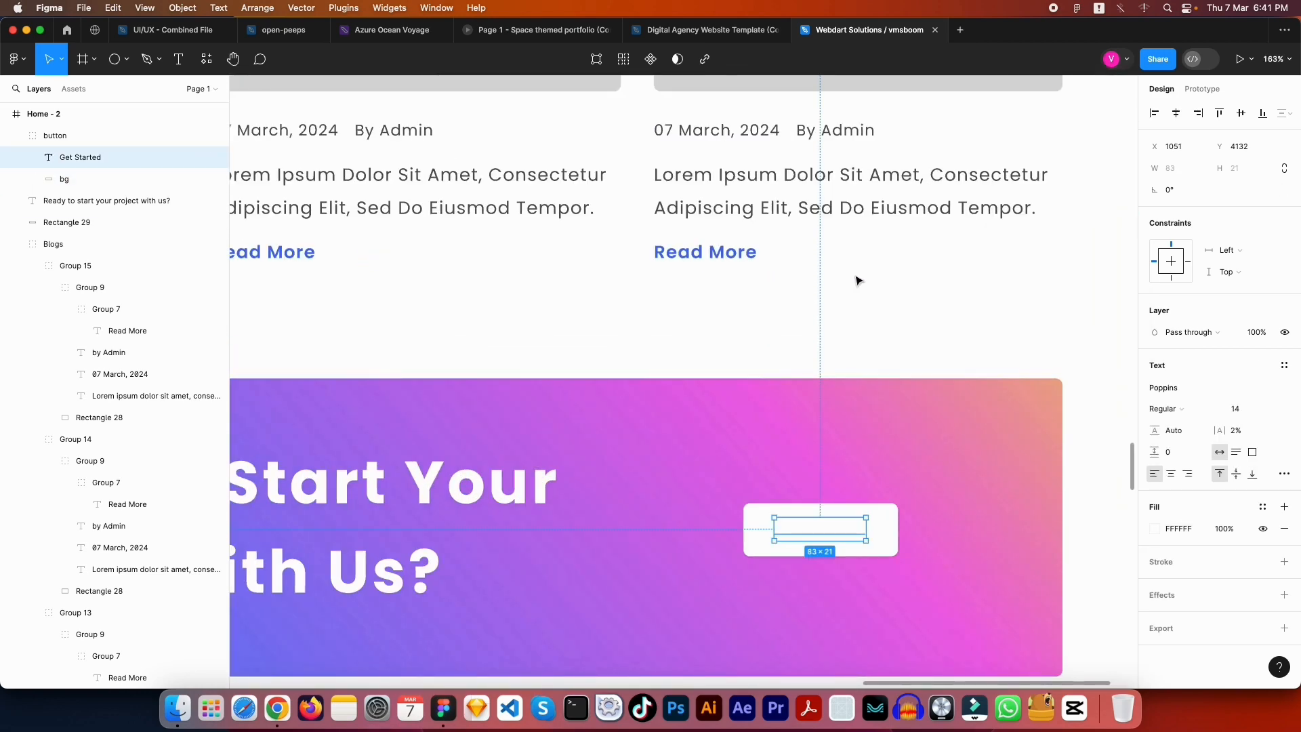
# Eyedrop the Read More blue 4270EC onto the Get Started label and make it SemiBold
pyautogui.press('i')
pyautogui.click(707, 251)
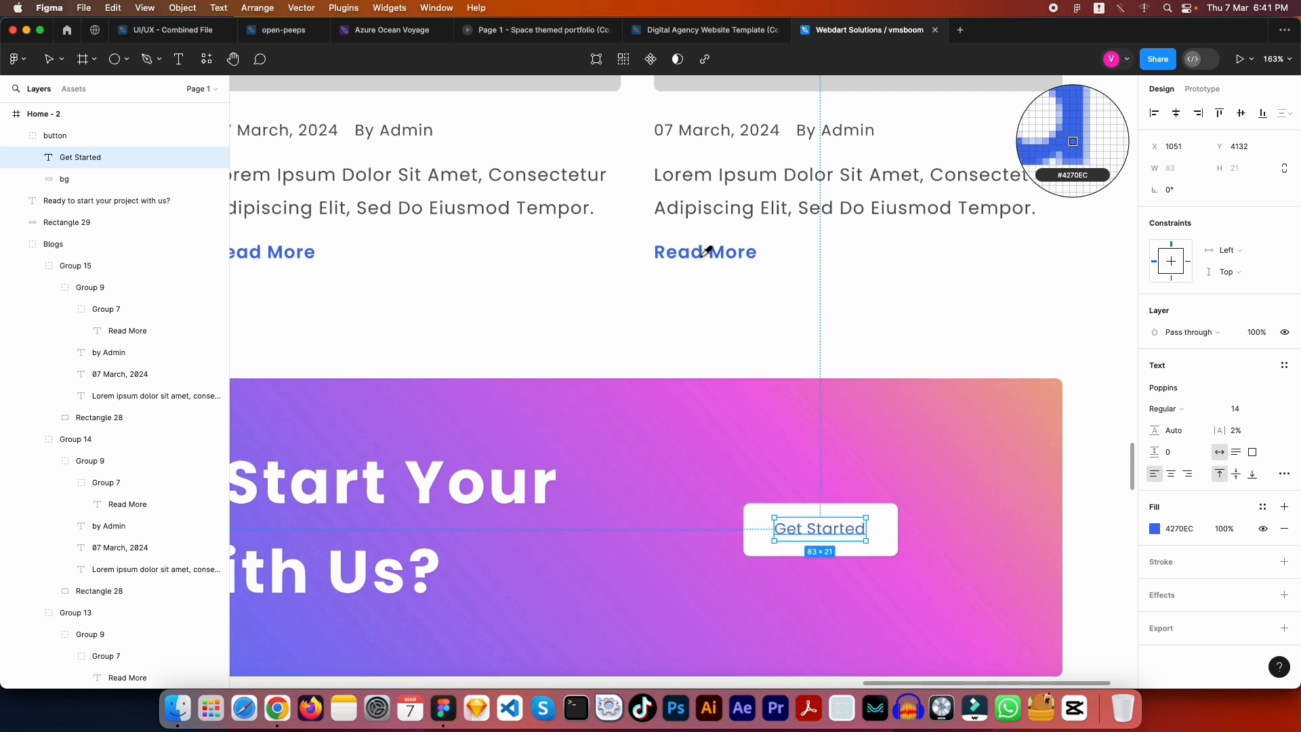
pyautogui.press('Escape')
pyautogui.doubleClick(846, 530)
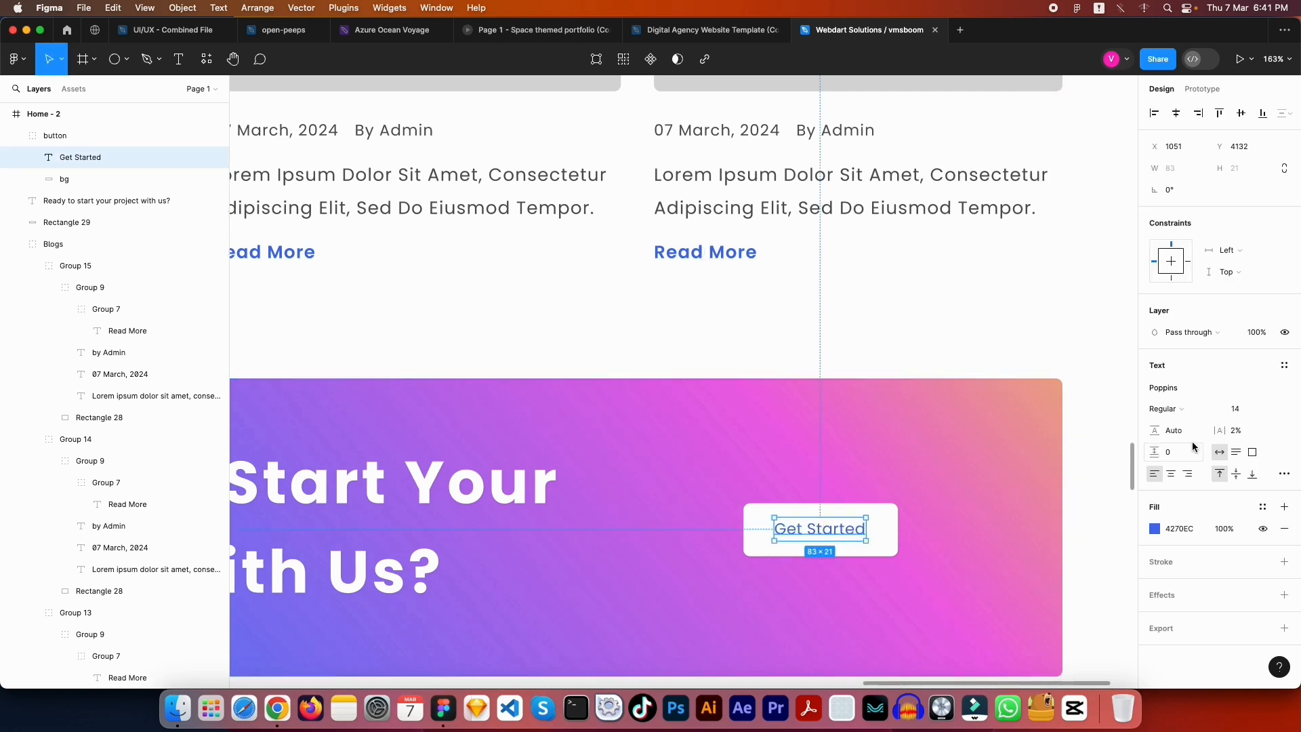
pyautogui.click(1166, 408)
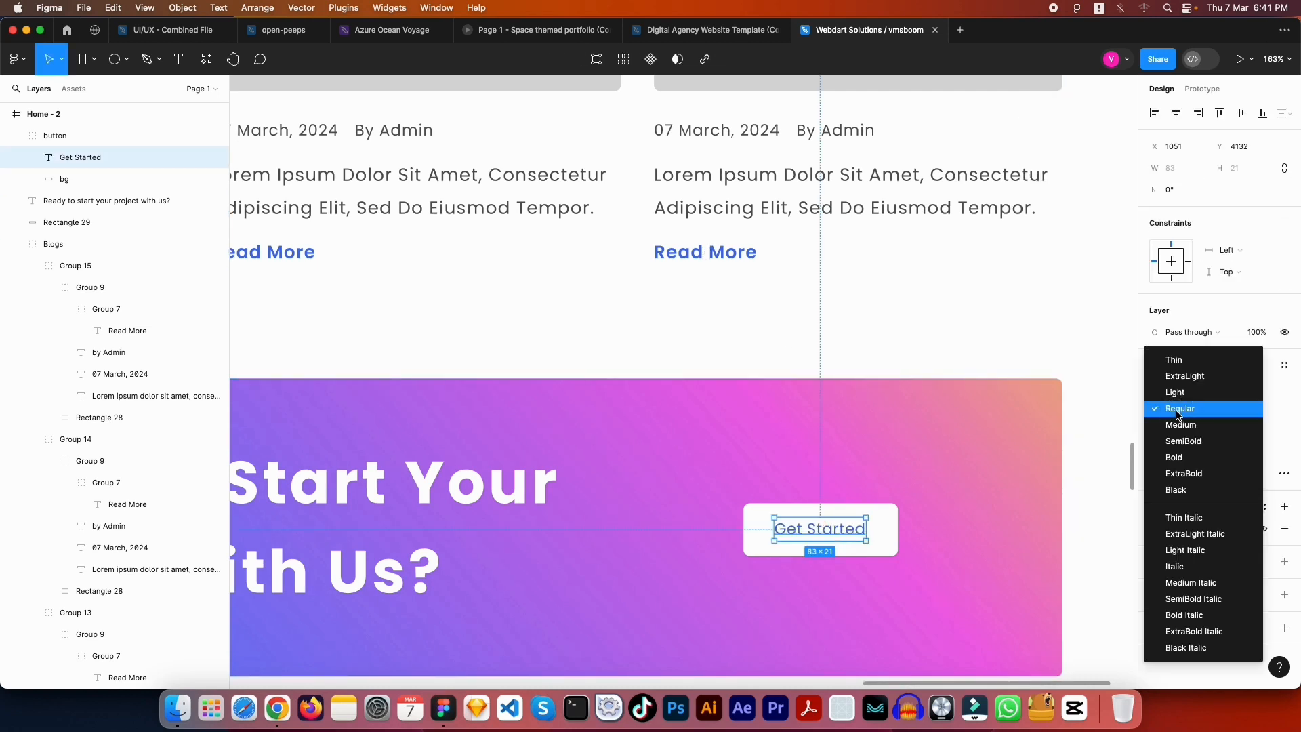
pyautogui.click(1182, 456)
# Zoom to 100% and select the Get Started label together with its background
pyautogui.click(921, 282)
pyautogui.hotkey('shift', '0')
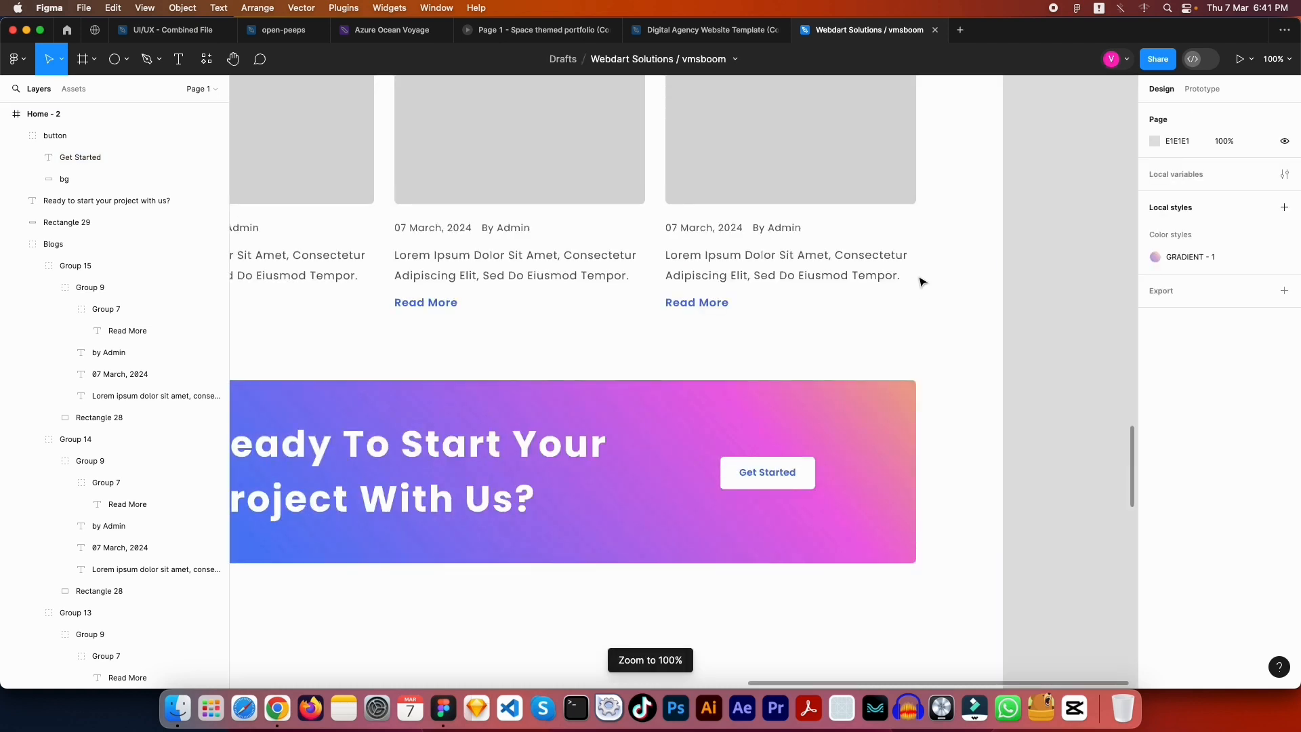
pyautogui.doubleClick(765, 474)
pyautogui.keyDown('shift'); pyautogui.click(803, 478); pyautogui.keyUp('shift')
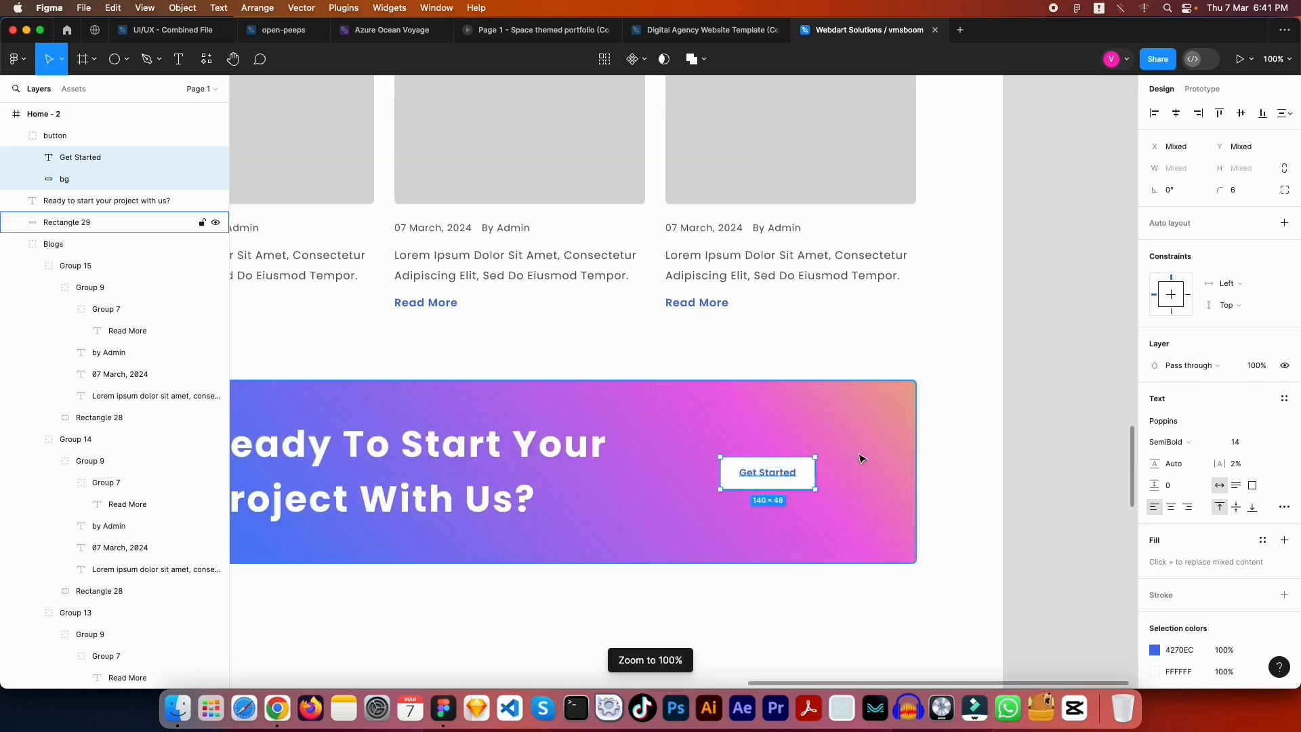
pyautogui.click(1109, 248)
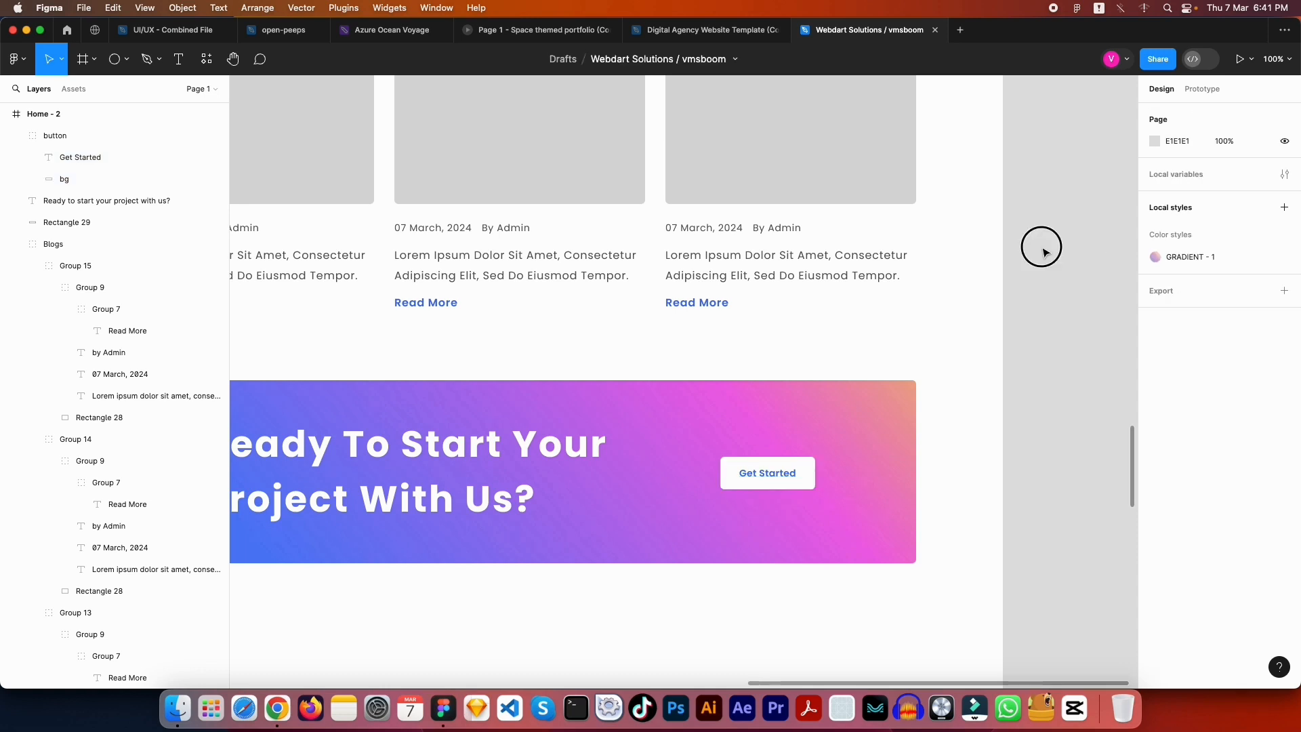
pyautogui.scroll(-5, 1039, 261)
pyautogui.scroll(-3, 917, 380)
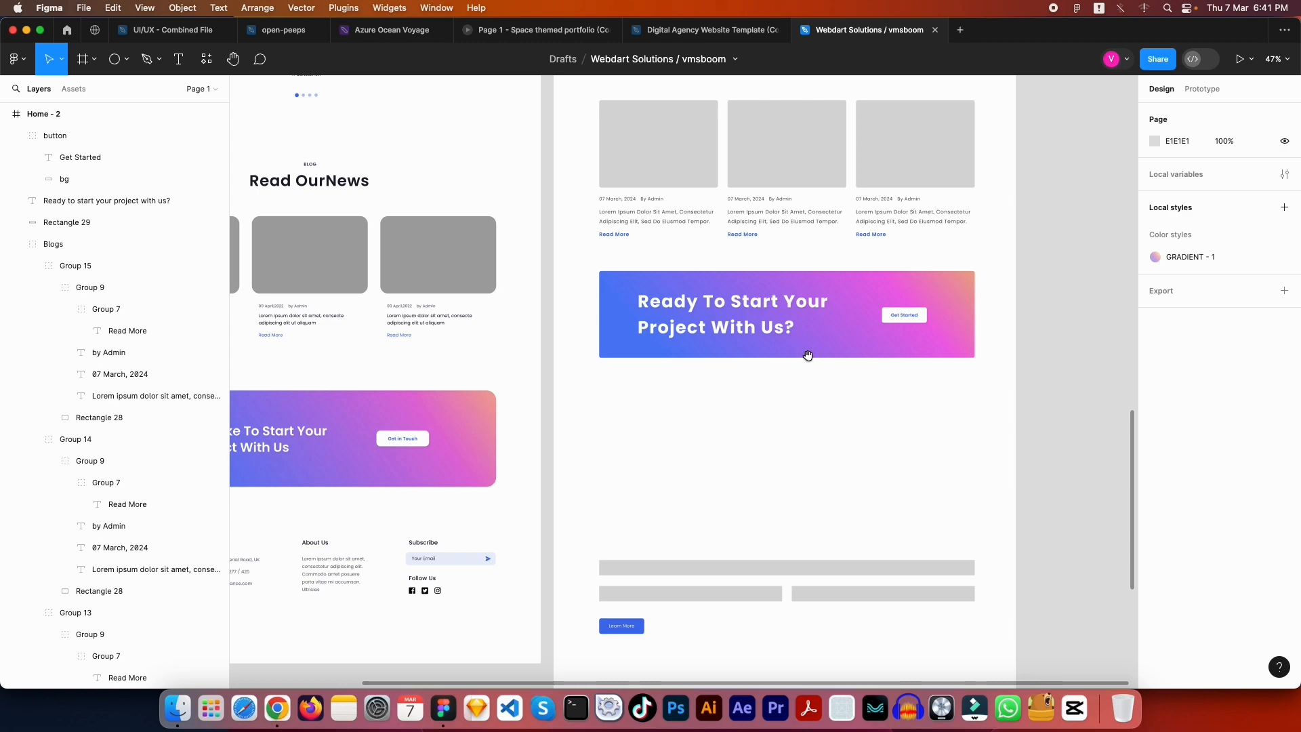
pyautogui.scroll(-2, 804, 361)
pyautogui.scroll(6, 787, 345)
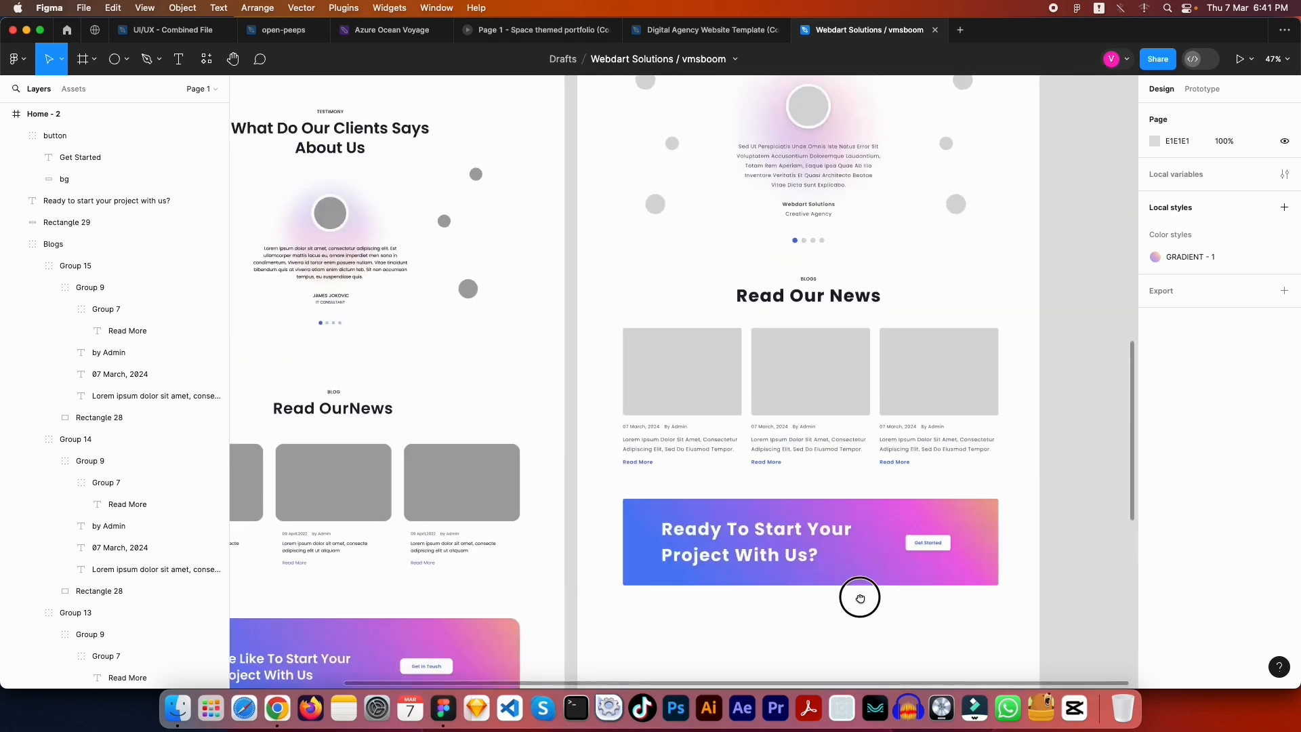
pyautogui.moveTo(860, 597); pyautogui.dragTo(947, 314)
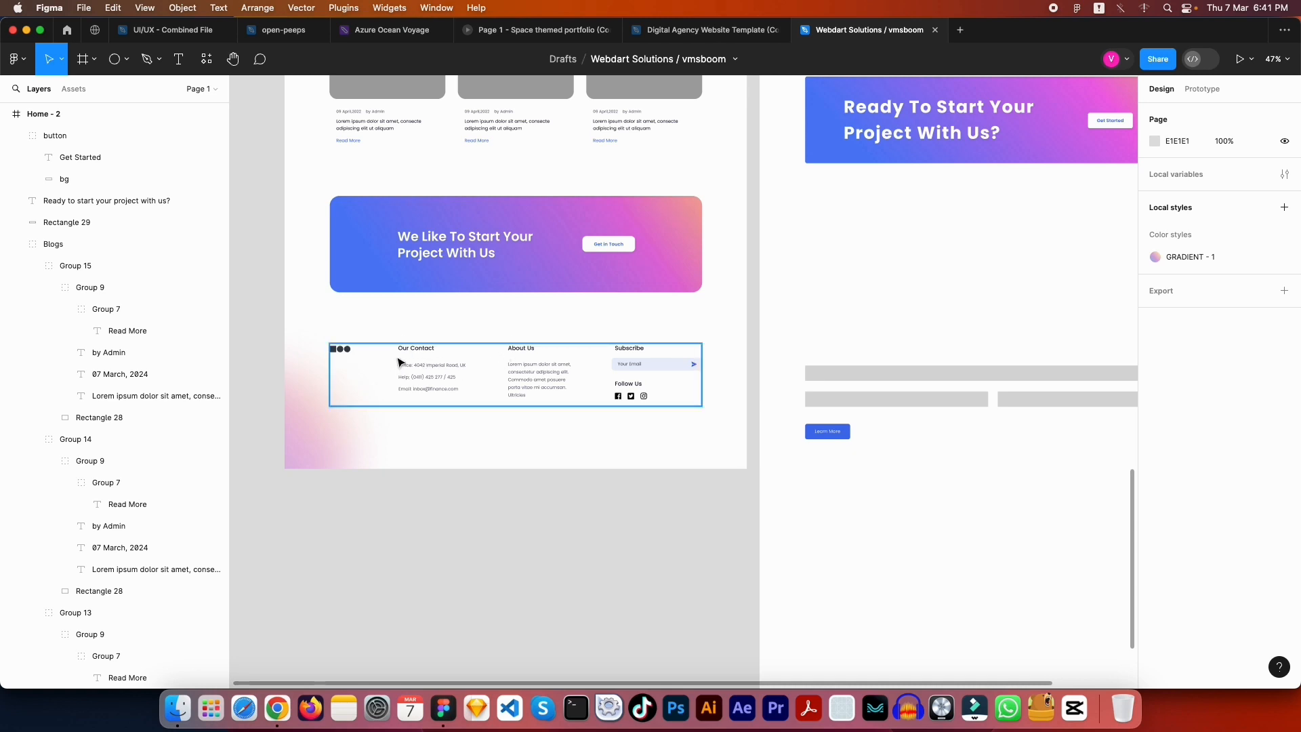
pyautogui.scroll(15, 792, 412)
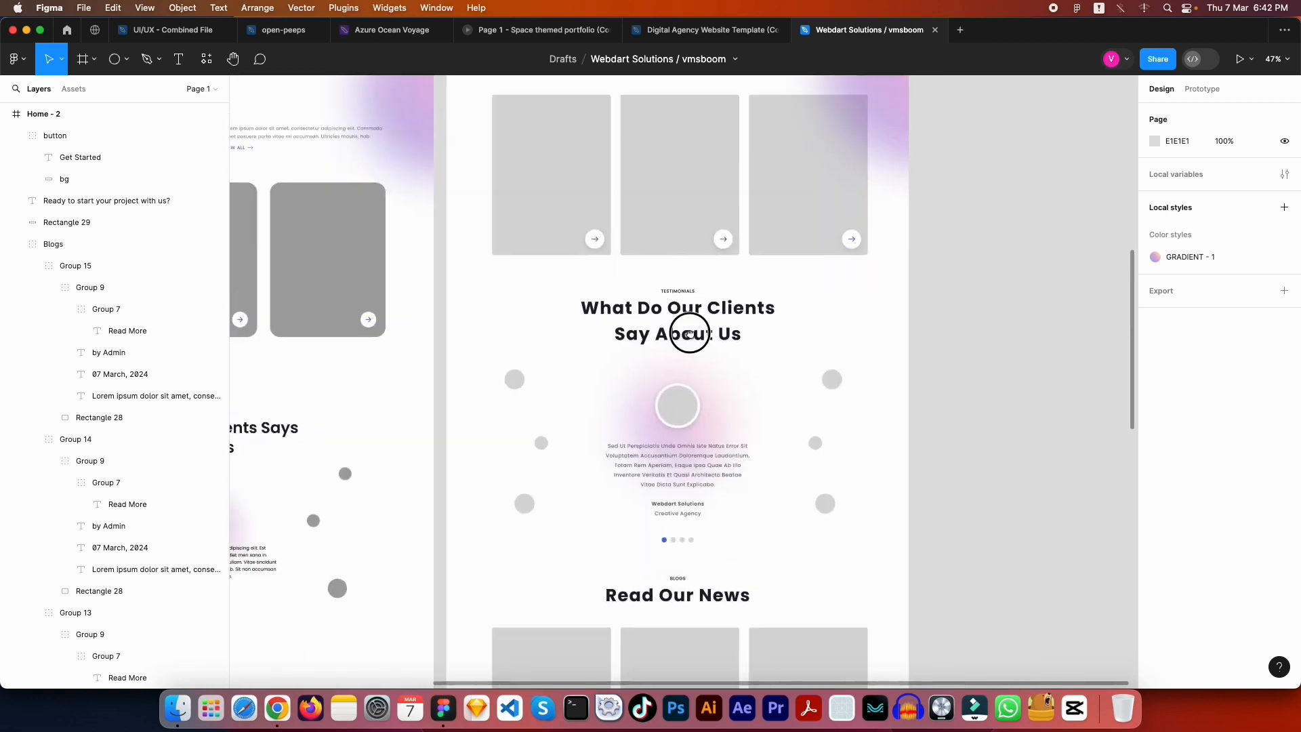
pyautogui.scroll(5, 734, 290)
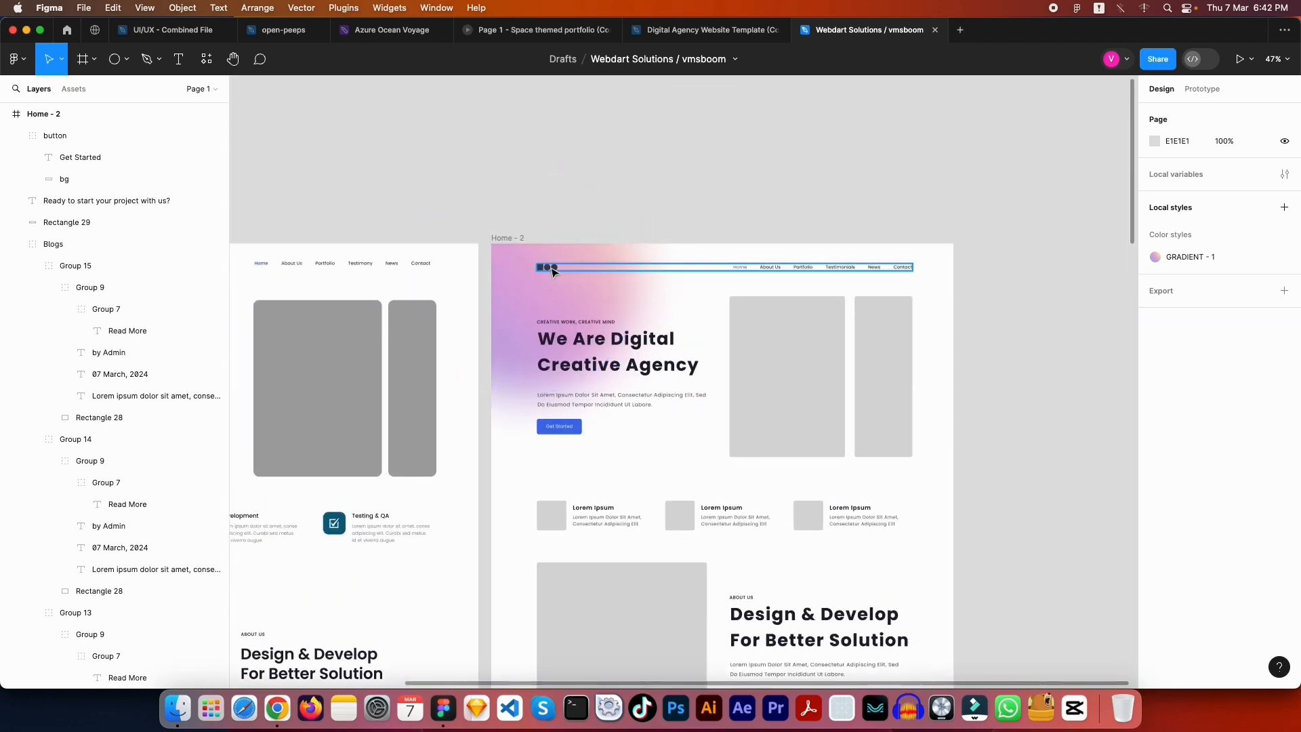
# Copy the page header and paste it at the top of the footer area
pyautogui.click(553, 268)
pyautogui.doubleClick(553, 268)
pyautogui.press('Escape')
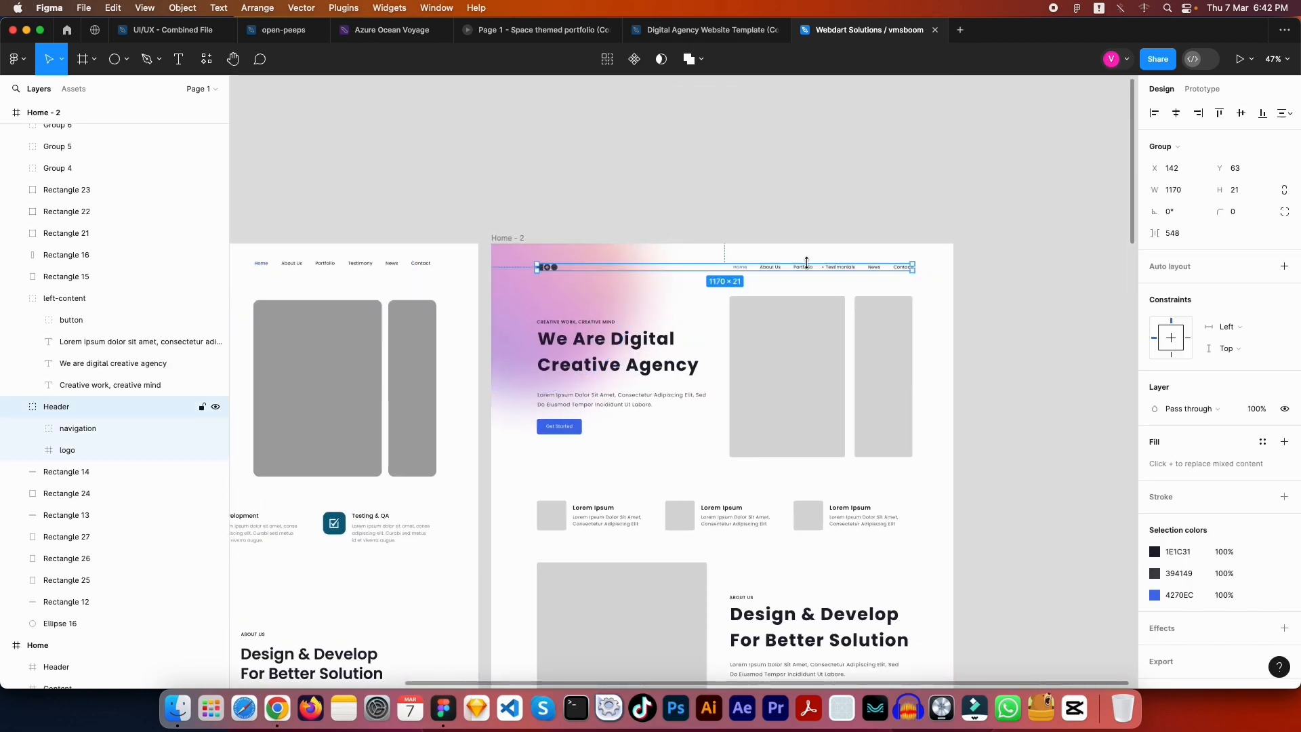
pyautogui.press('Escape')
pyautogui.scroll(-10, 791, 458)
pyautogui.scroll(-10, 792, 458)
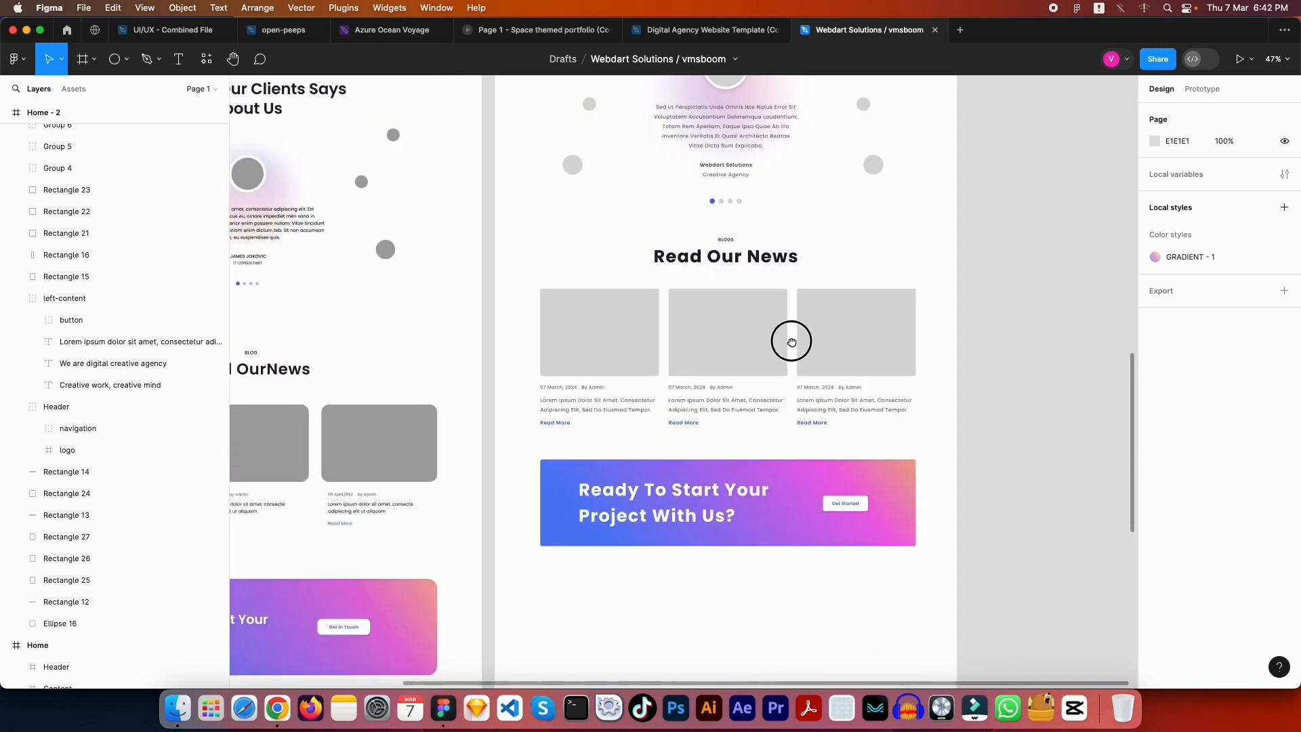
pyautogui.press('cmd+v')
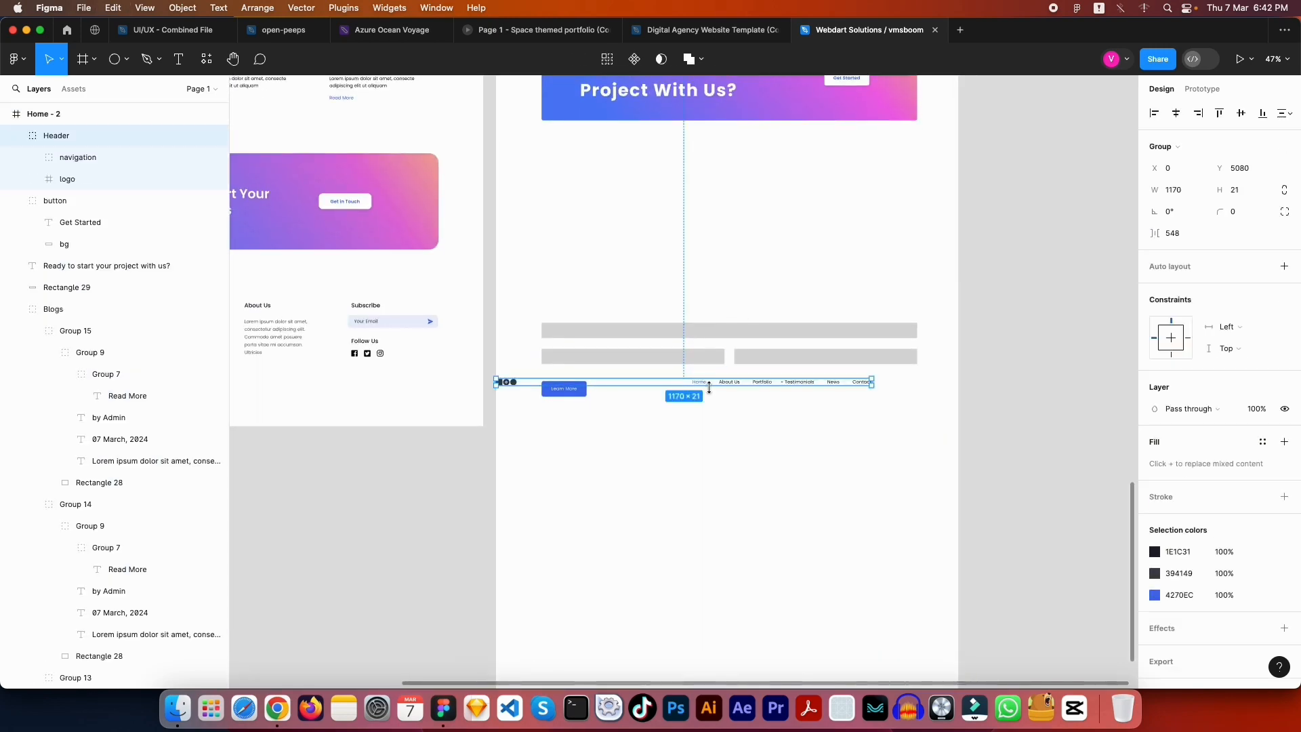
pyautogui.moveTo(723, 387); pyautogui.dragTo(772, 295)
pyautogui.hscroll(-5, 764, 345)
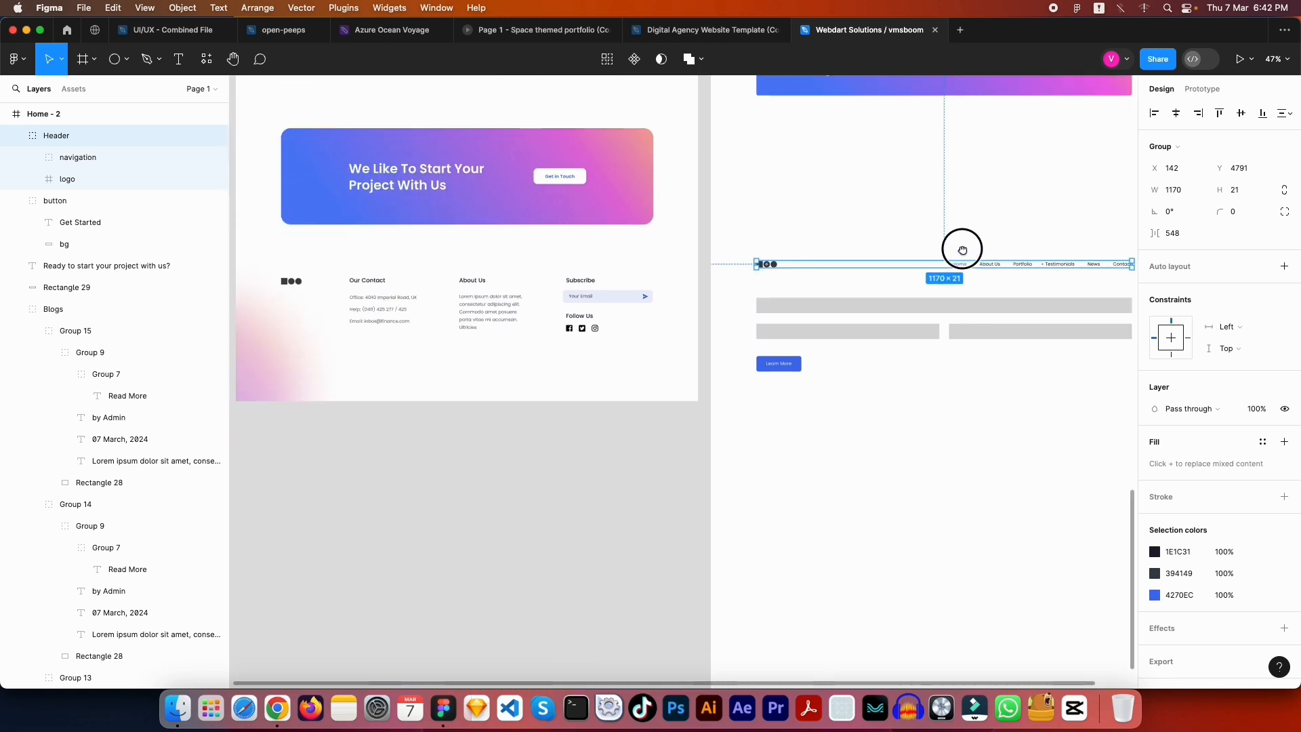
pyautogui.click(926, 174)
# Move the copied navigation links up above the footer logo
pyautogui.scroll(2, 928, 258)
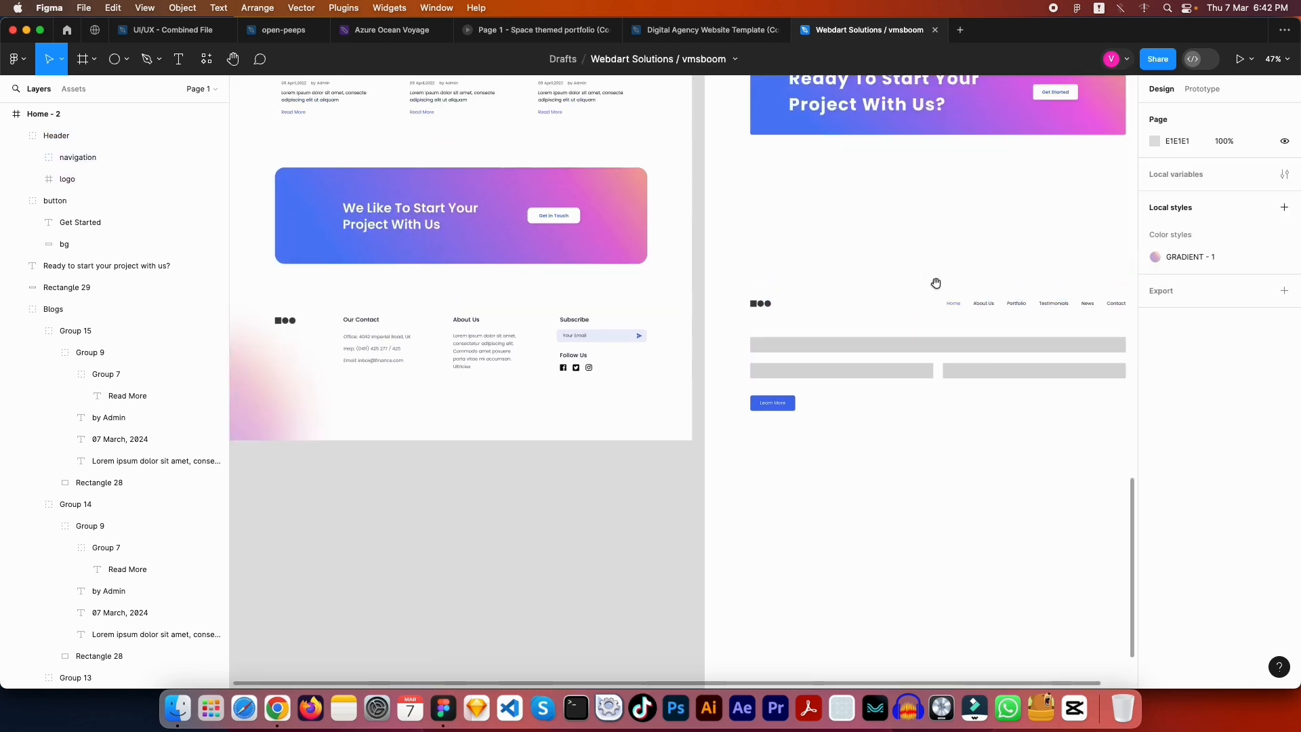
pyautogui.click(1001, 307)
pyautogui.doubleClick(1001, 307)
pyautogui.click(990, 270)
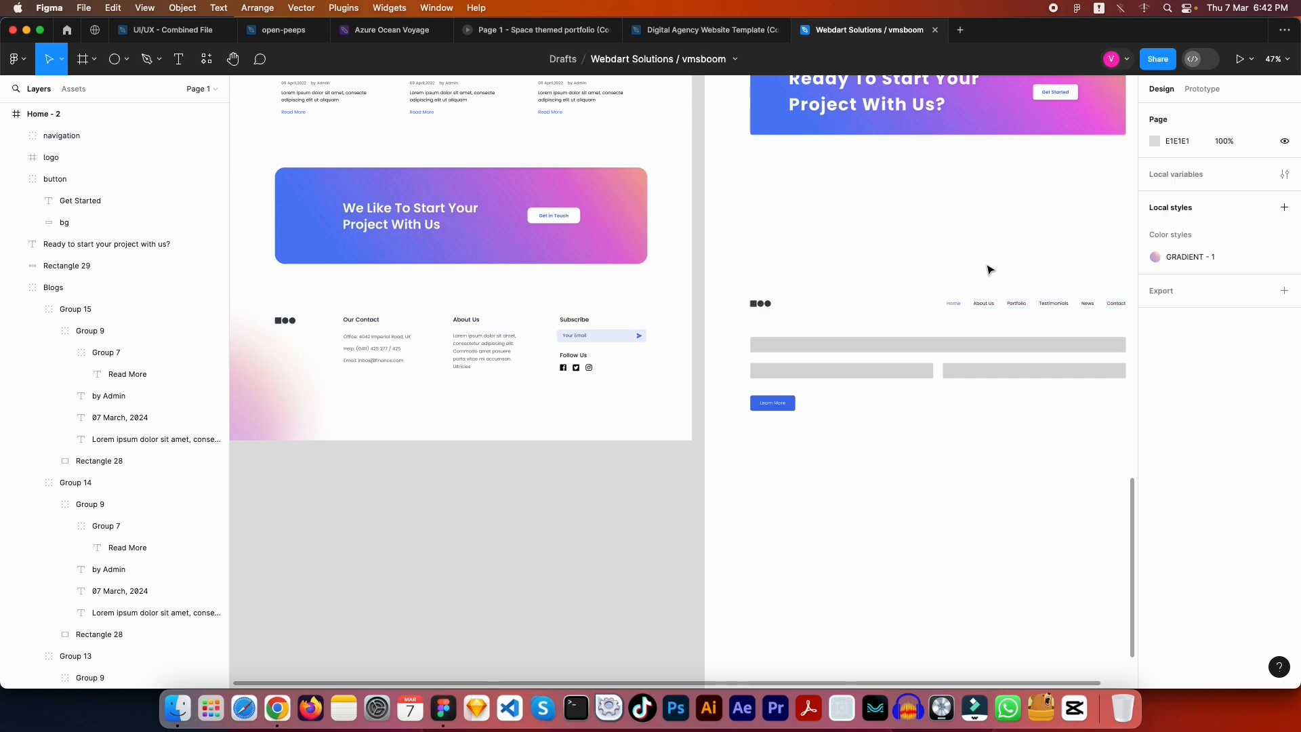
pyautogui.click(989, 308)
pyautogui.moveTo(988, 308); pyautogui.dragTo(976, 206)
pyautogui.click(967, 261)
pyautogui.hscroll(1, 888, 290)
# Duplicate the footer's full-width grey bar, placing the copy just above it
pyautogui.hscroll(-1, 925, 305)
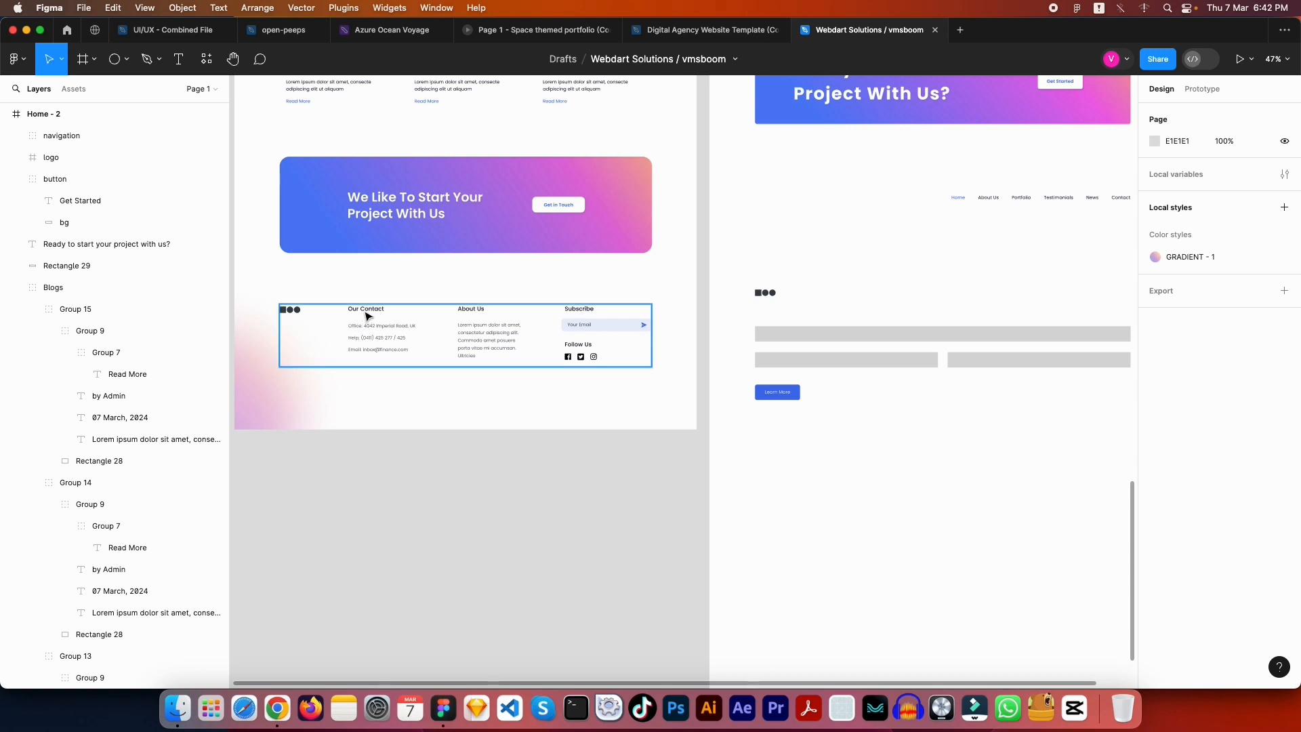
pyautogui.hscroll(5, 581, 285)
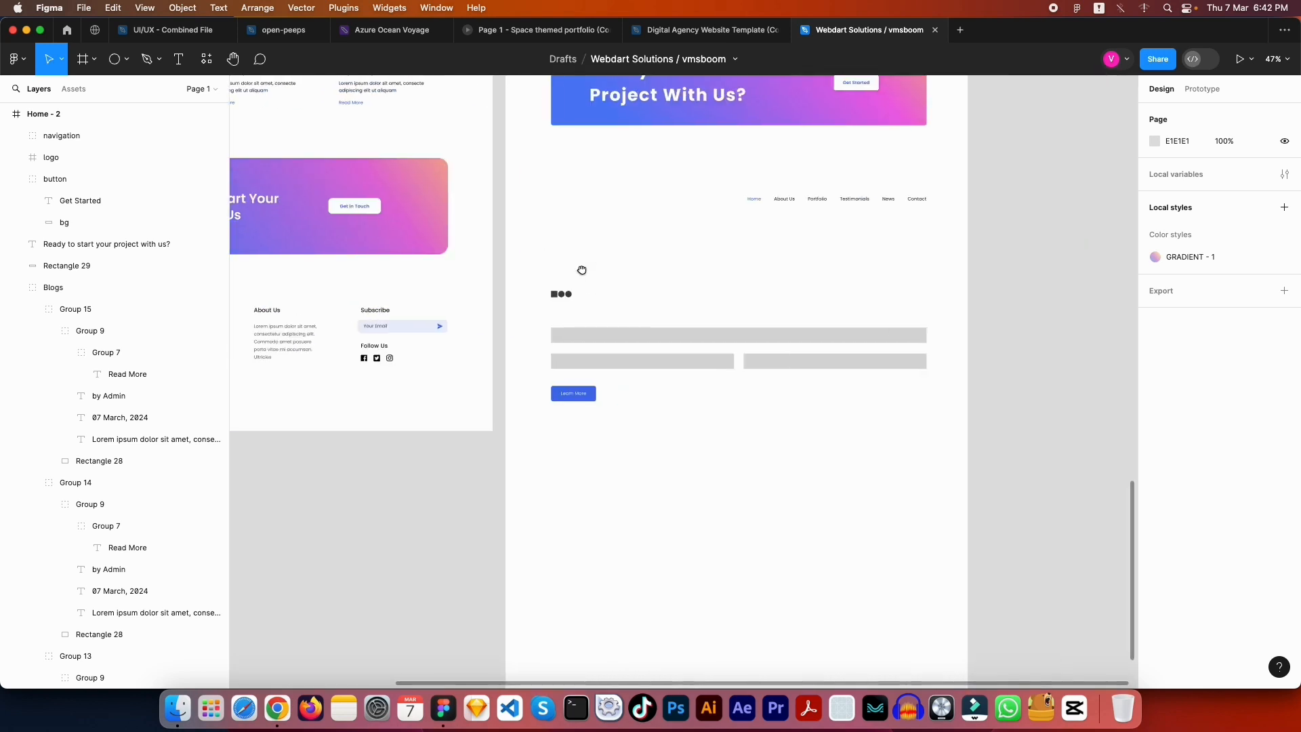
pyautogui.click(764, 336)
pyautogui.moveTo(760, 337); pyautogui.dragTo(757, 312)
# Narrow the copied bar from 1170 to 1080 (-90), then to 270 (/4), and zoom to 100%
pyautogui.scroll(1, 822, 305)
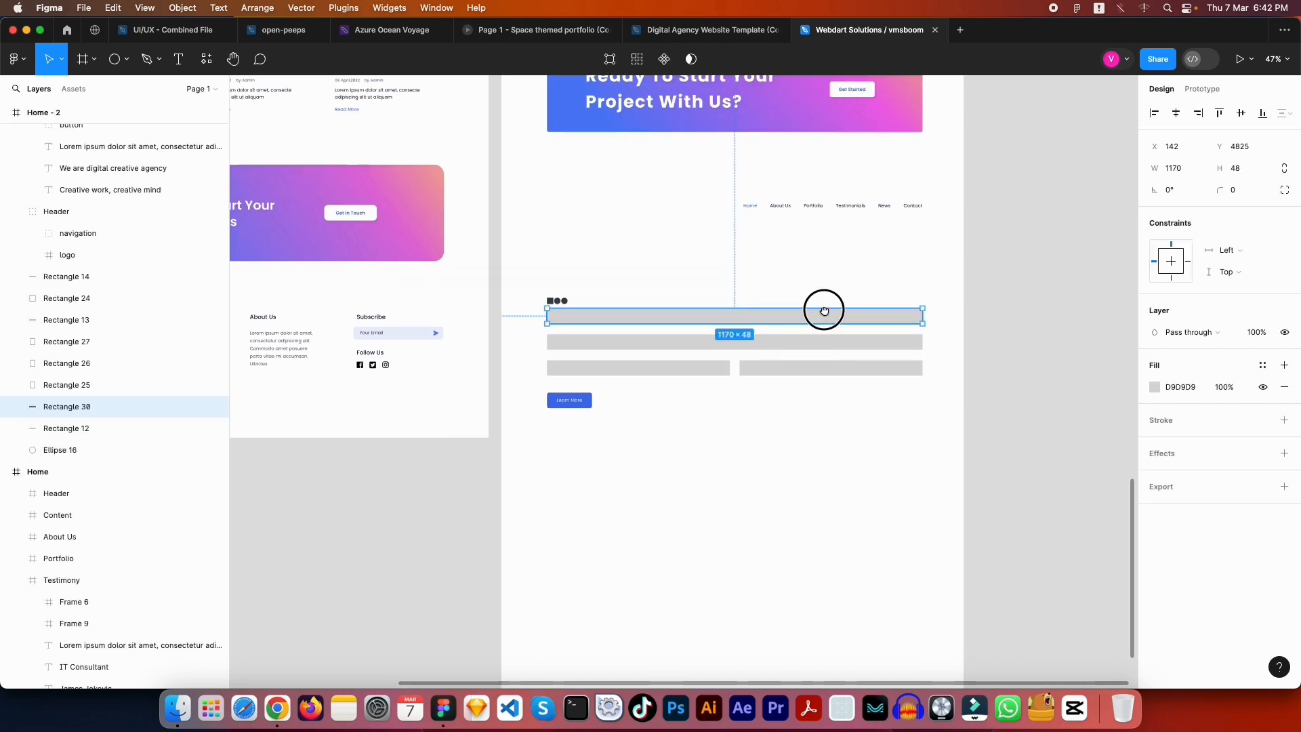
pyautogui.click(1203, 173)
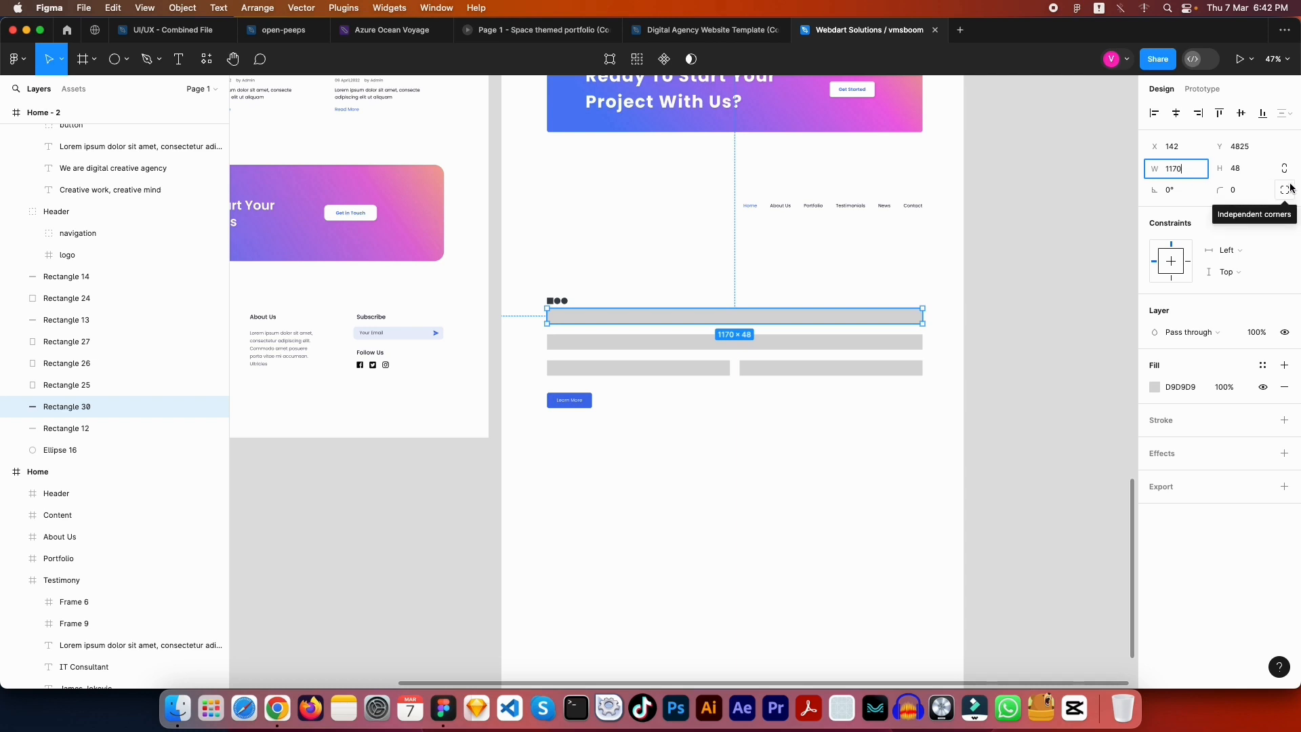
pyautogui.write('-')
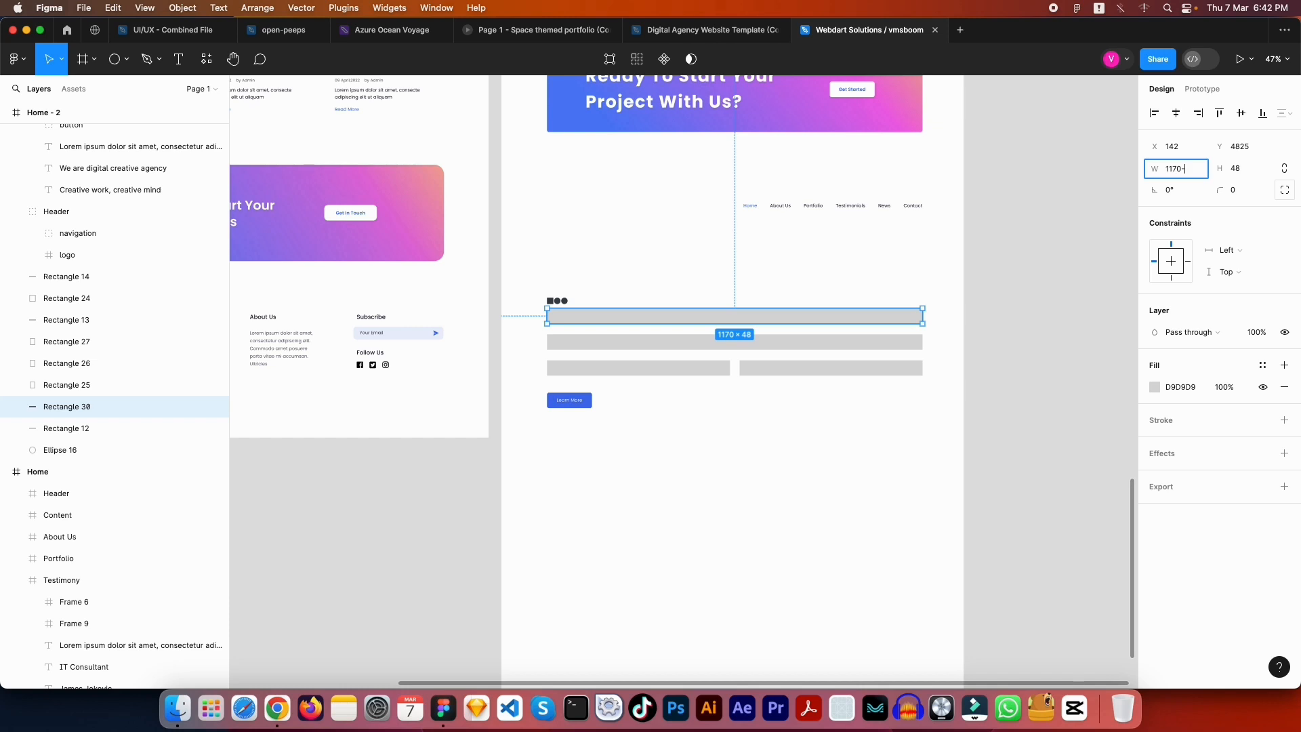
pyautogui.write('90')
pyautogui.press('Return')
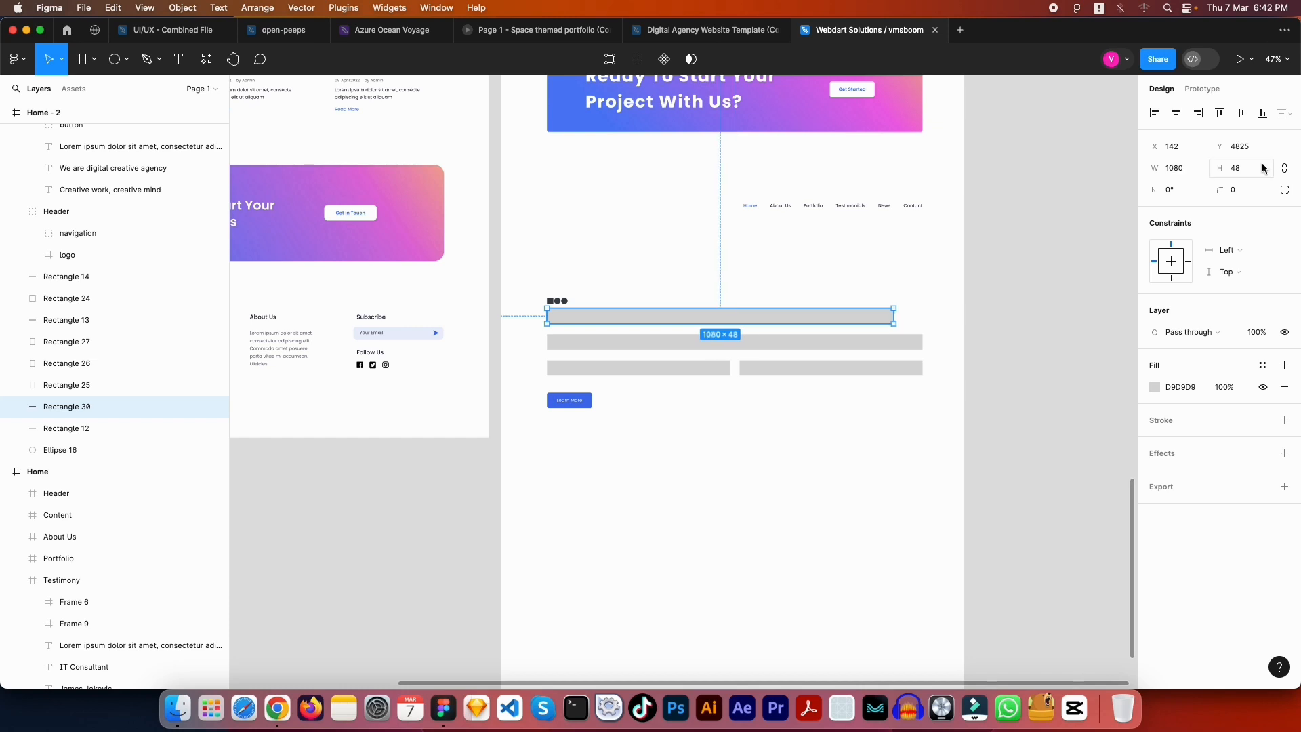
pyautogui.click(1197, 169)
pyautogui.click(1200, 172)
pyautogui.write('/4')
pyautogui.press('Return')
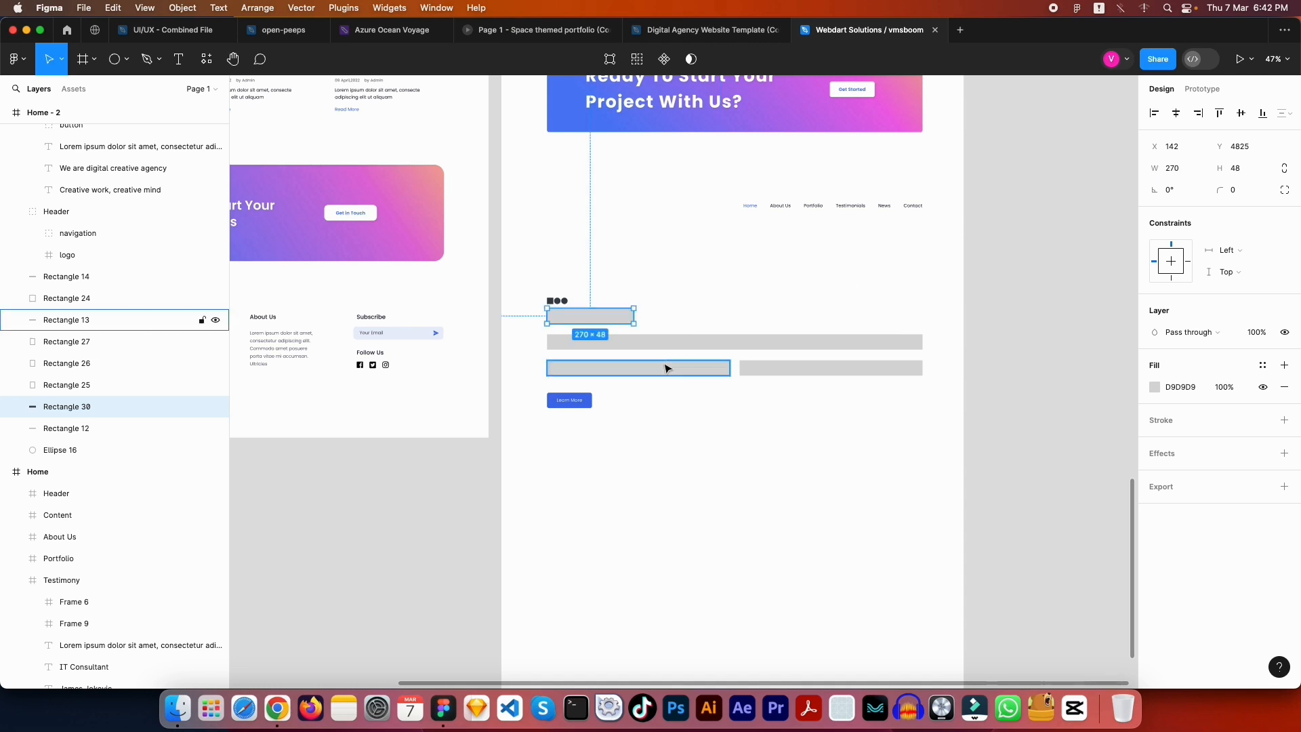
pyautogui.hotkey('shift', '0')
pyautogui.press('Escape')
pyautogui.hscroll(-5, 637, 343)
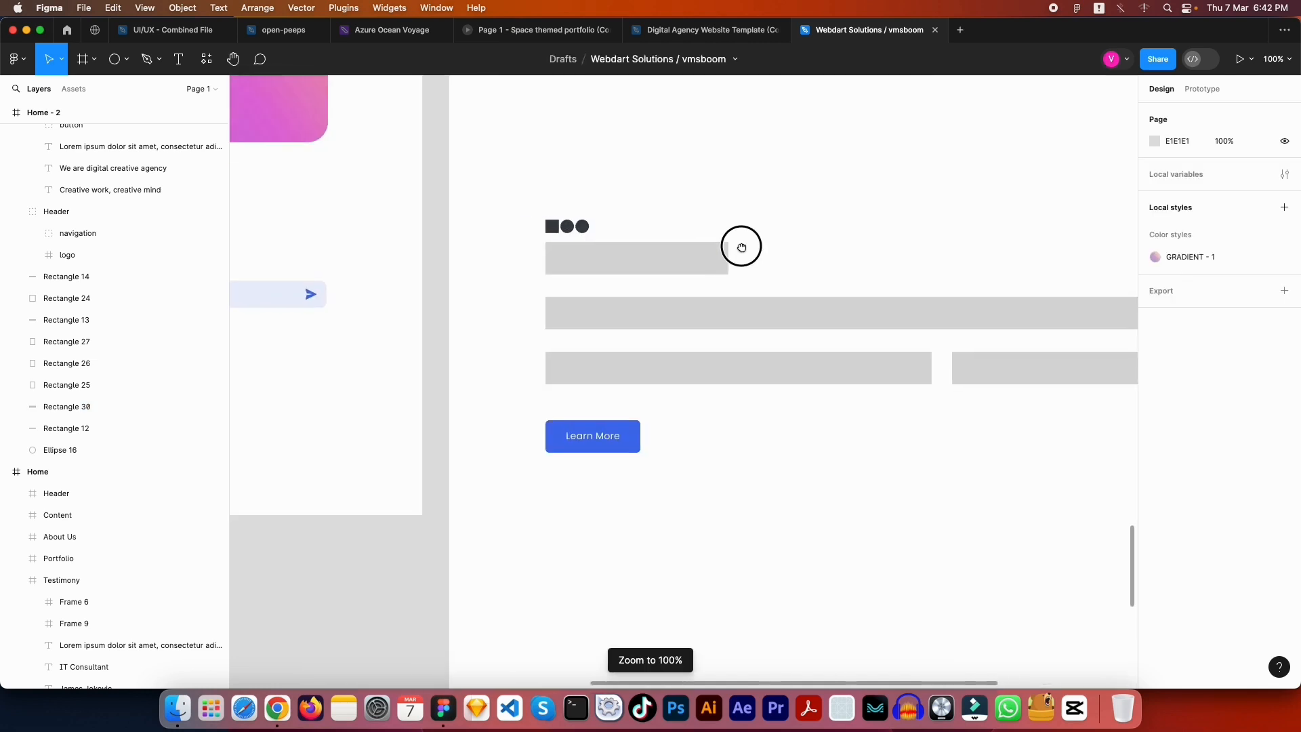
# Duplicate the 270-wide bar rightward into a row of four under the logo
pyautogui.moveTo(741, 246); pyautogui.dragTo(541, 270)
pyautogui.click(540, 270)
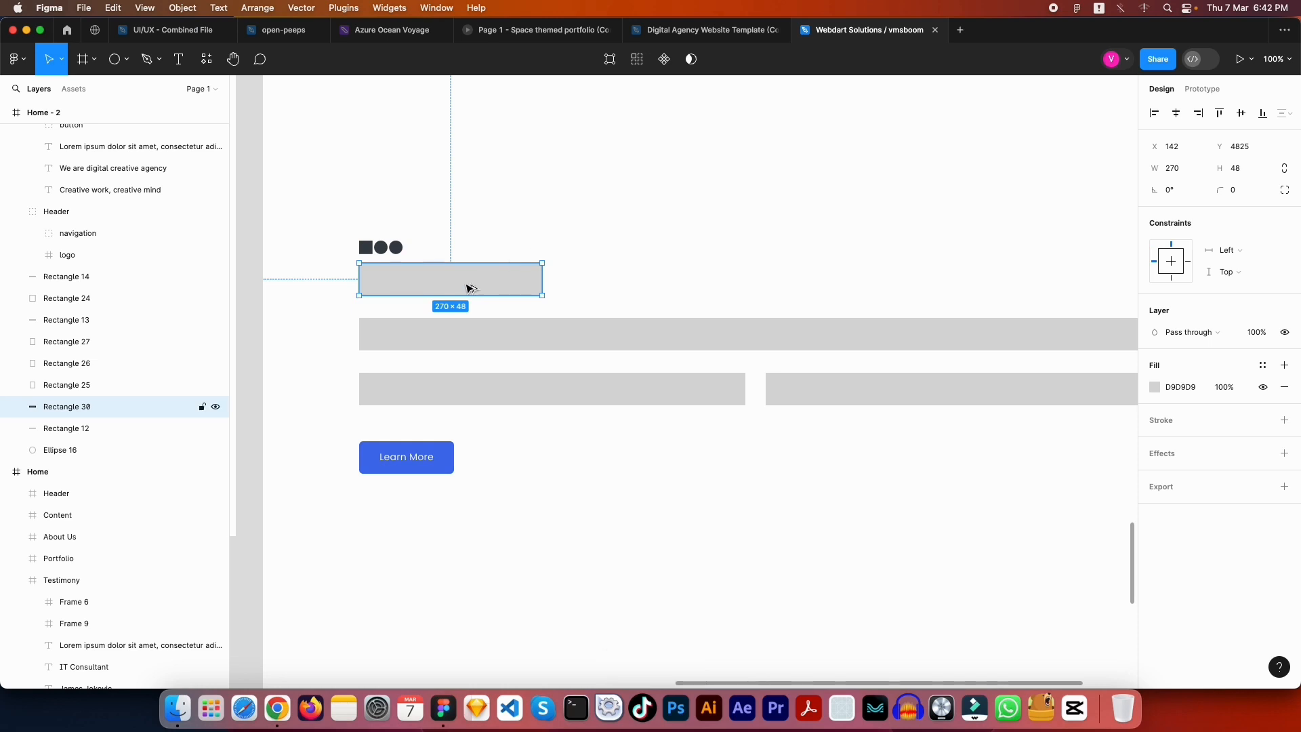
pyautogui.moveTo(468, 287); pyautogui.dragTo(667, 283)
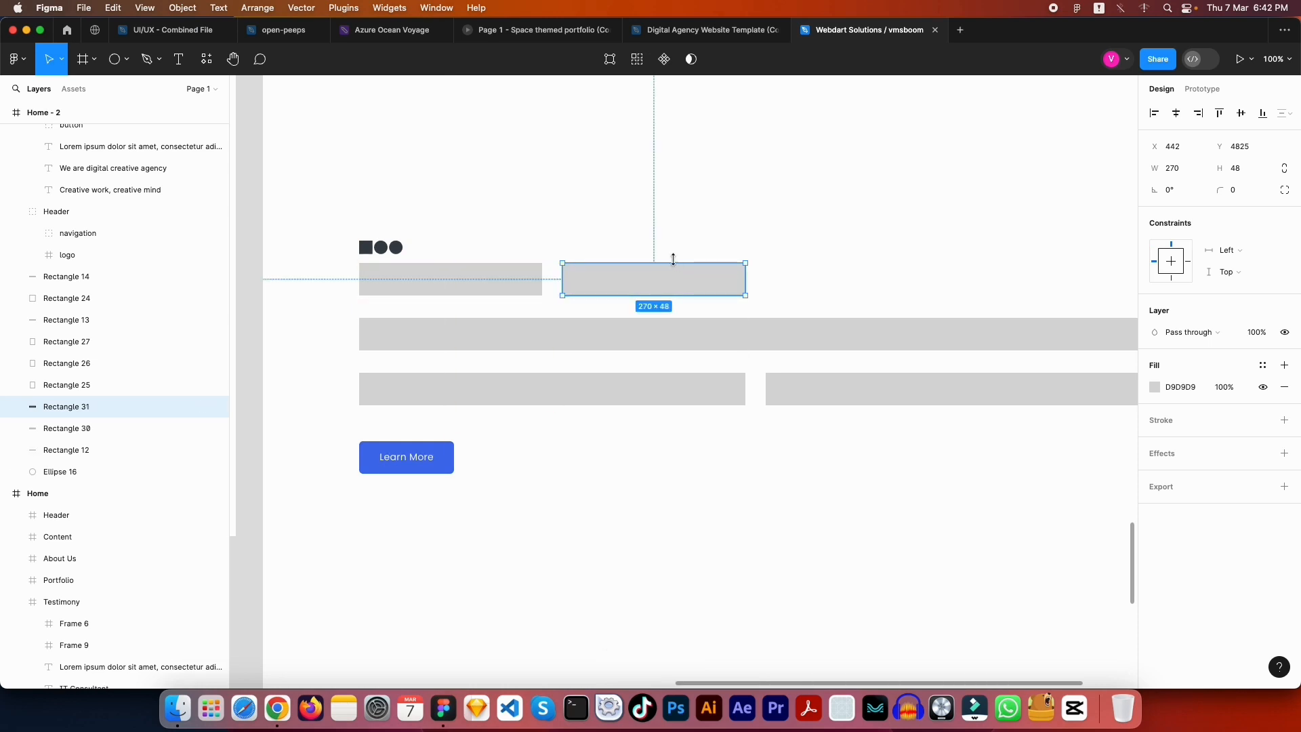
pyautogui.hotkey('ctrl', 'd')
pyautogui.hotkey('ctrl', 'd')
pyautogui.hscroll(2, 674, 264)
pyautogui.press('Escape')
pyautogui.moveTo(665, 255); pyautogui.dragTo(697, 282)
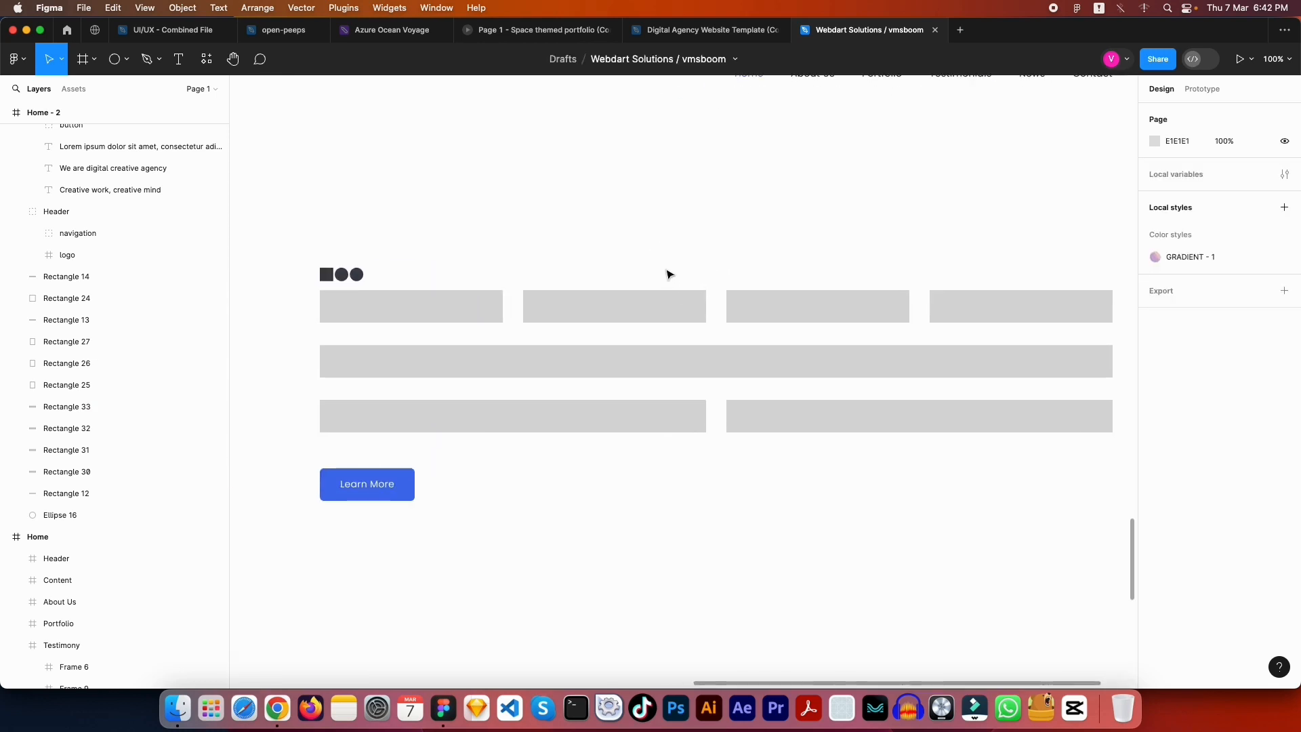
# Move the remaining grey bars and Learn More button further down, then compare with the reference footer
pyautogui.scroll(-5, 668, 274)
pyautogui.moveTo(933, 456); pyautogui.dragTo(456, 314)
pyautogui.moveTo(592, 334); pyautogui.dragTo(595, 595)
pyautogui.click(643, 427)
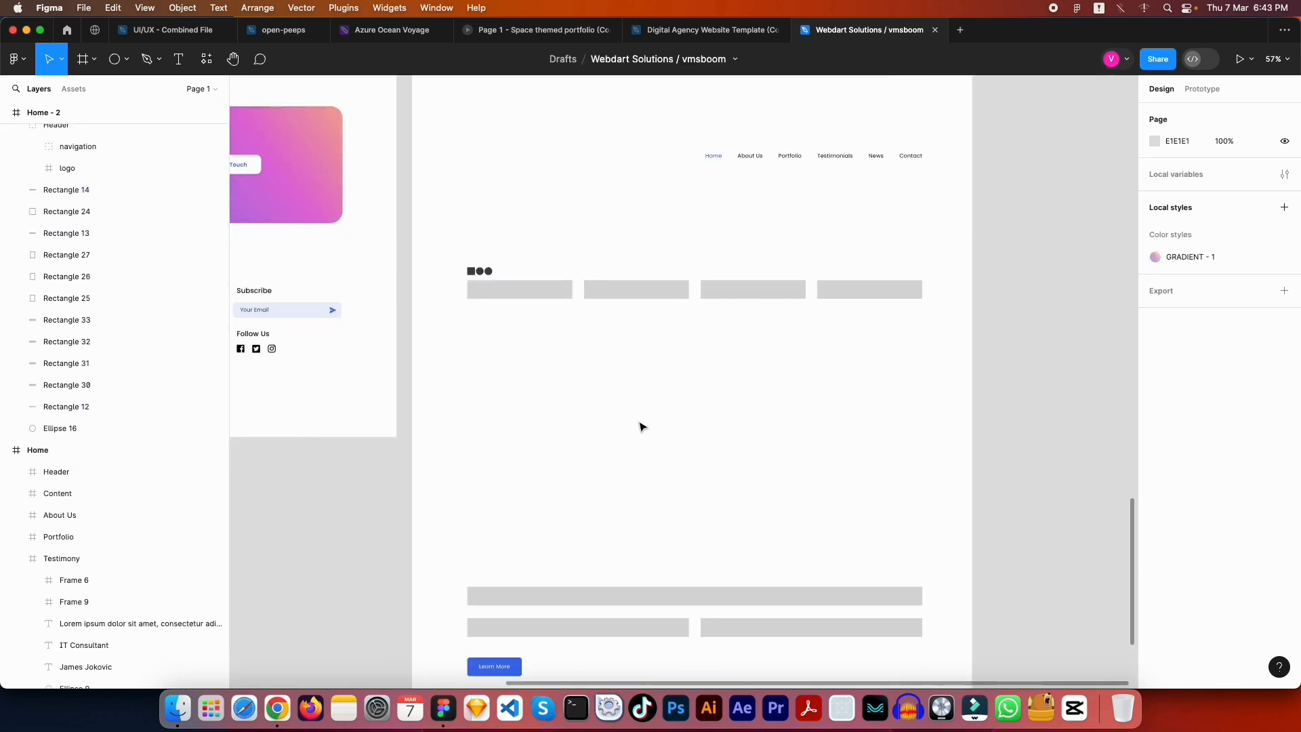
pyautogui.moveTo(631, 336); pyautogui.dragTo(1030, 342)
pyautogui.moveTo(930, 345); pyautogui.dragTo(978, 330)
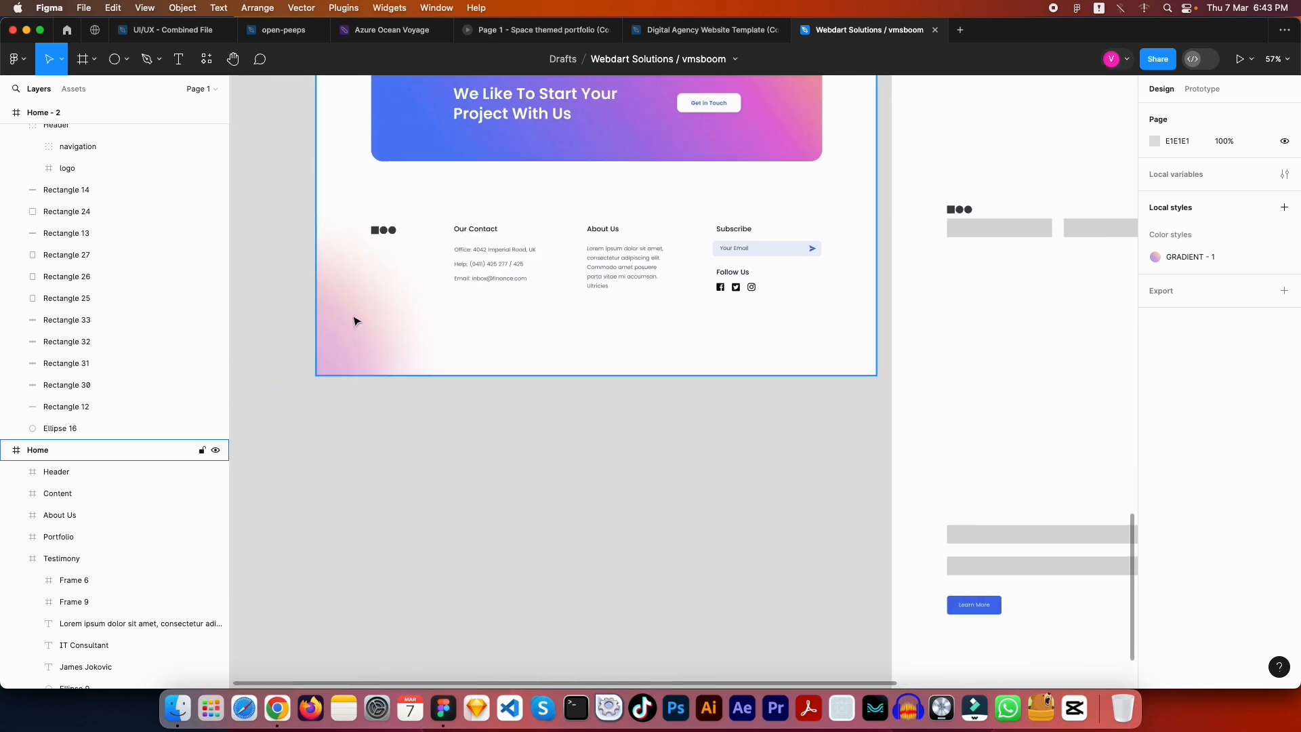
pyautogui.hscroll(2, 616, 369)
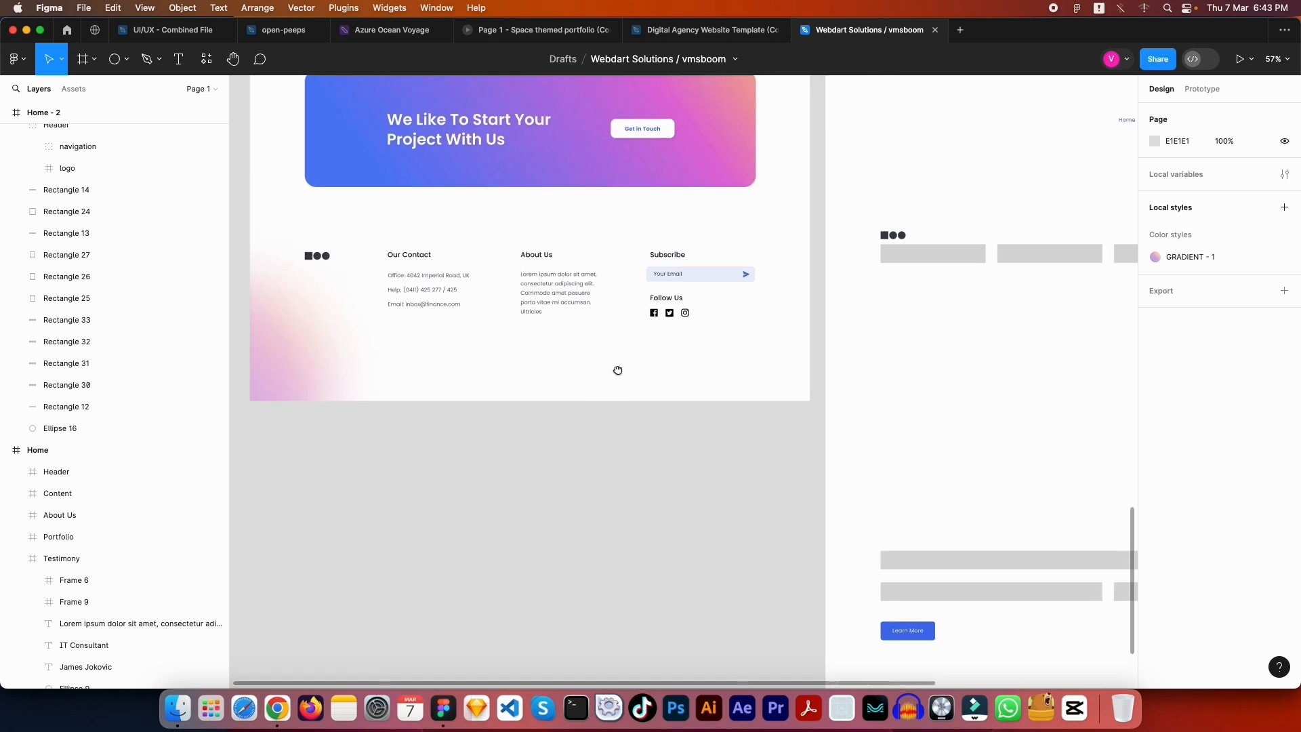
pyautogui.scroll(5, 435, 271)
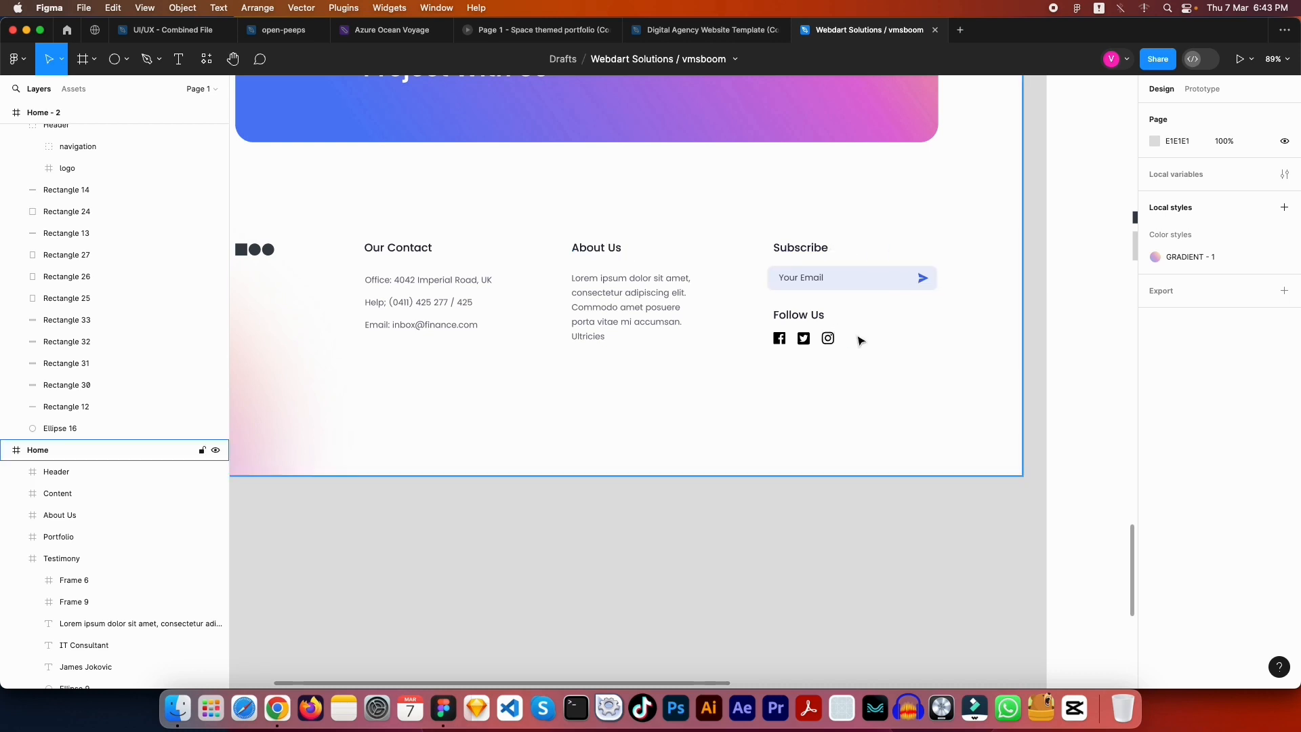
pyautogui.moveTo(1088, 239); pyautogui.dragTo(463, 342)
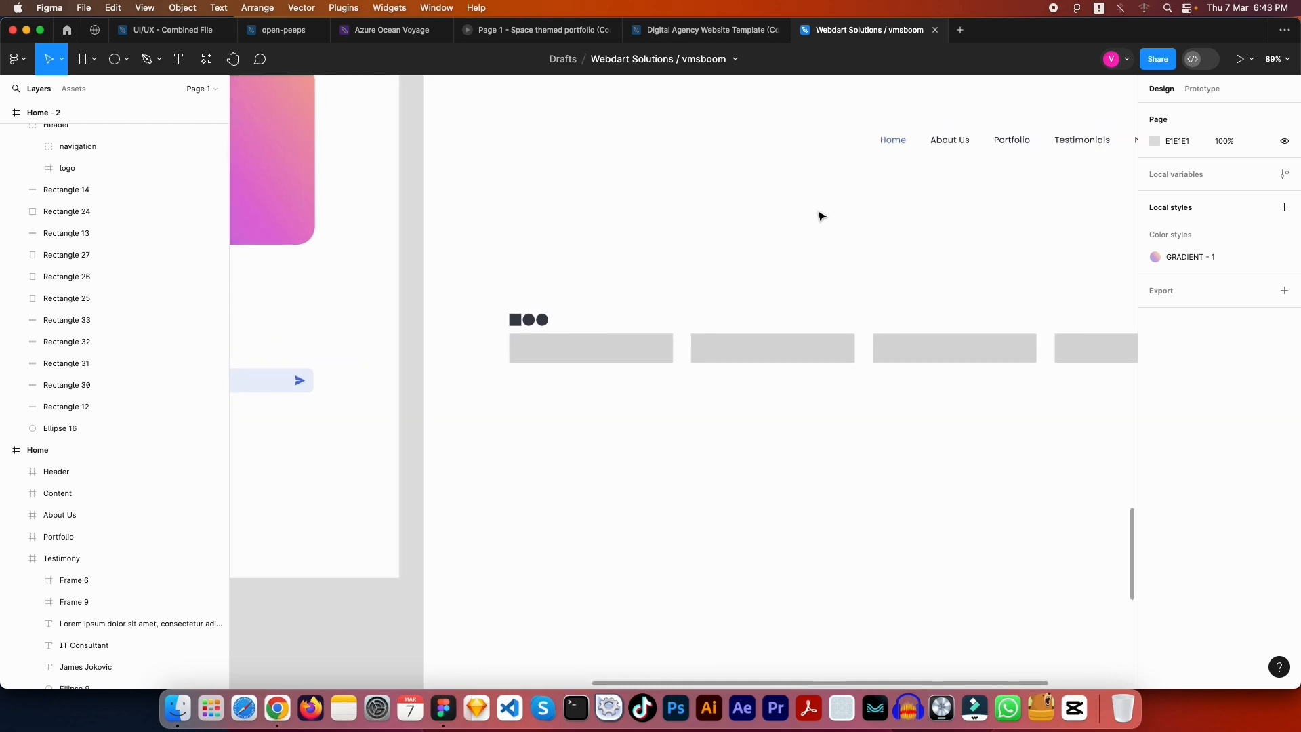
pyautogui.scroll(-3, 742, 233)
pyautogui.moveTo(781, 186); pyautogui.dragTo(693, 545)
pyautogui.moveTo(720, 133); pyautogui.dragTo(720, 318)
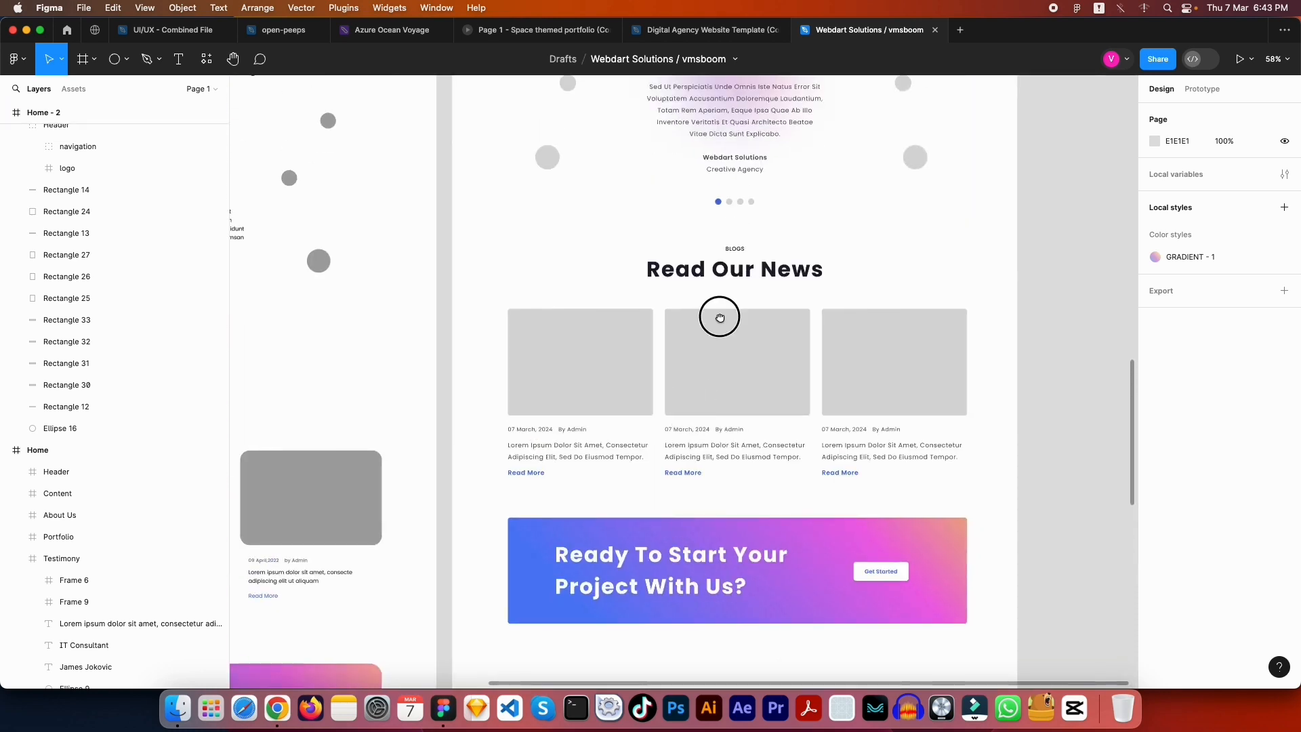
pyautogui.moveTo(838, 111); pyautogui.dragTo(811, 467)
pyautogui.moveTo(763, 67); pyautogui.dragTo(764, 377)
pyautogui.moveTo(811, 285); pyautogui.dragTo(812, 455)
# Copy the first Lorem Ipsum feature heading into the new footer beside the logo icons
pyautogui.click(528, 308)
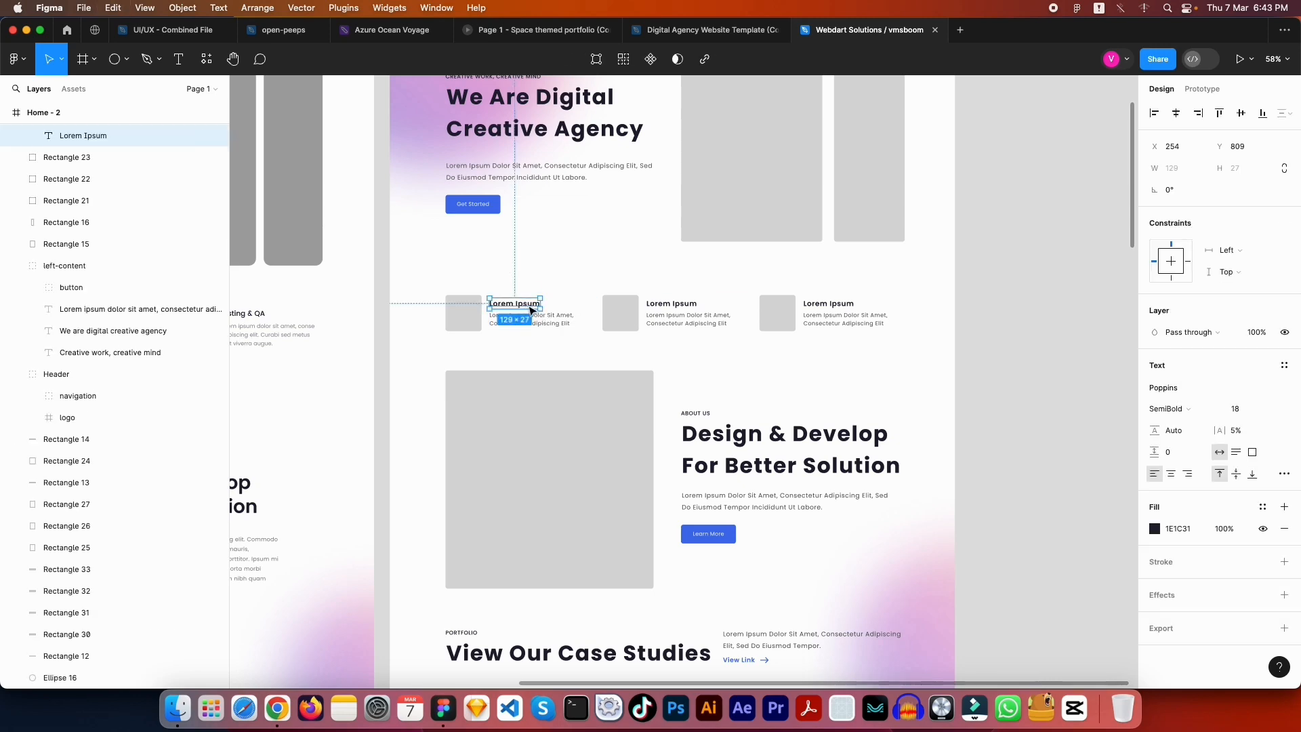
pyautogui.click(568, 317)
pyautogui.scroll(-20, 624, 450)
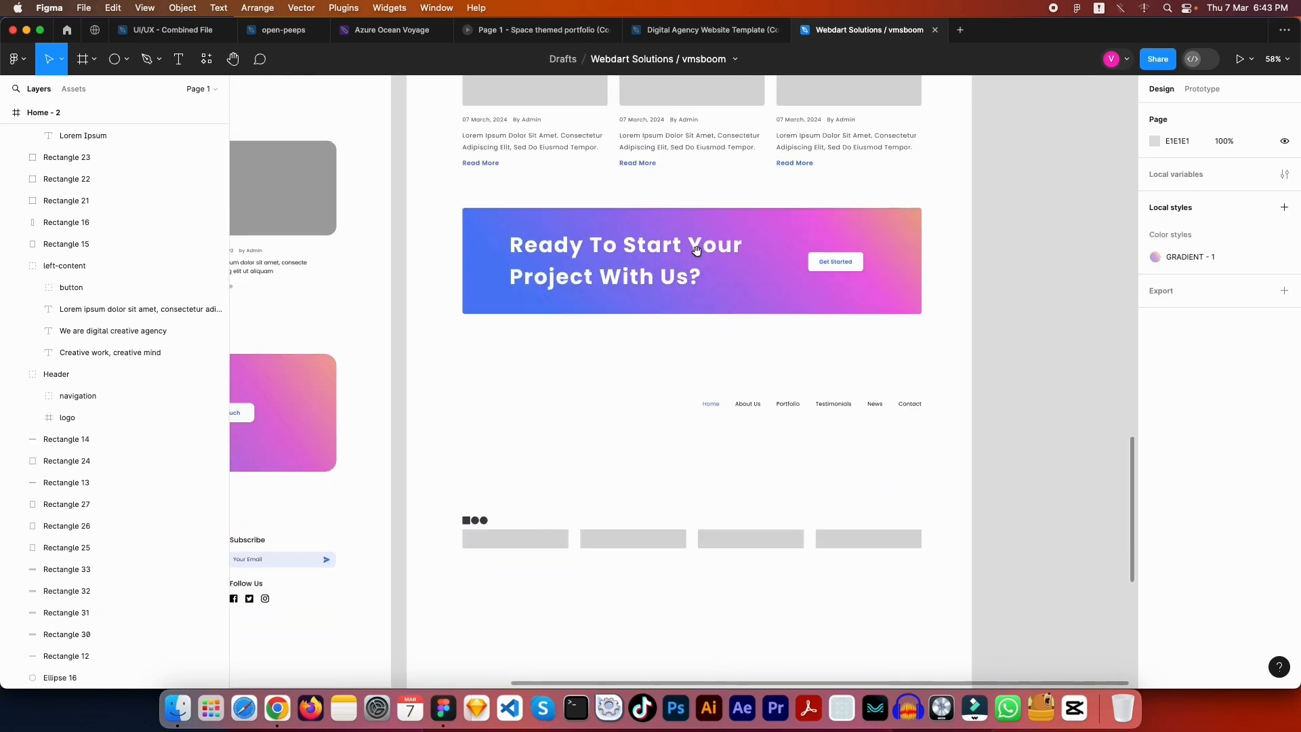
pyautogui.scroll(-5, 678, 319)
pyautogui.hscroll(-2, 671, 406)
pyautogui.click(583, 311)
pyautogui.press('cmd+v')
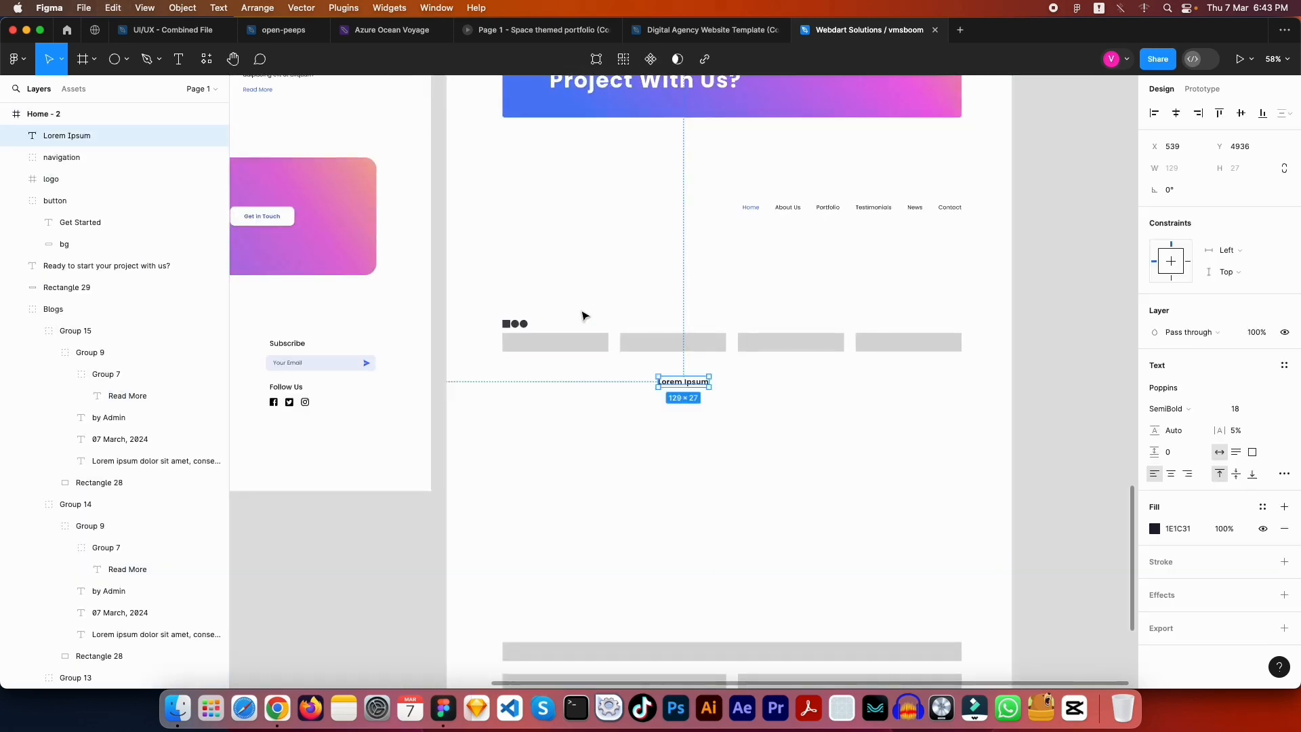
pyautogui.moveTo(681, 382); pyautogui.dragTo(612, 324)
# Align the pasted heading with the logo and place it above the second grey bar
pyautogui.scroll(-2, 612, 324)
pyautogui.hscroll(-3, 612, 324)
pyautogui.keyDown('shift'); pyautogui.click(759, 252); pyautogui.keyUp('shift')
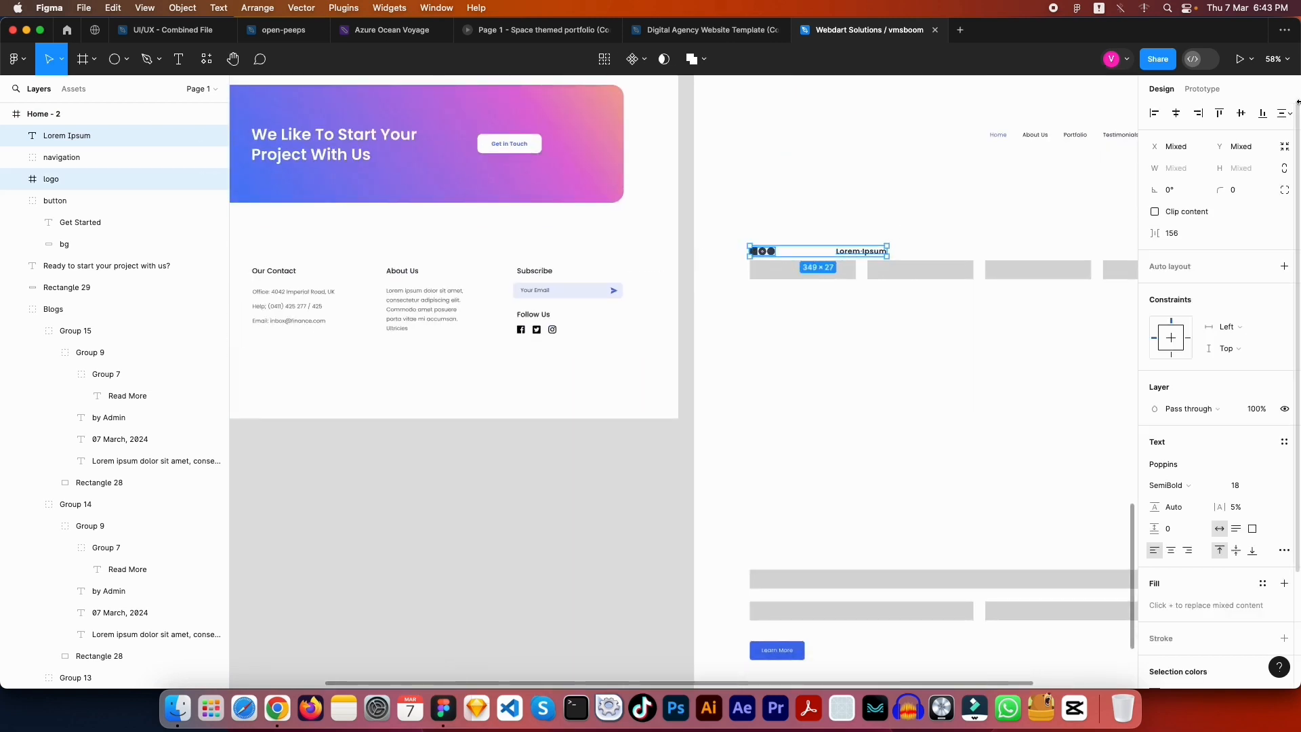
pyautogui.click(970, 224)
pyautogui.moveTo(950, 218); pyautogui.dragTo(827, 184)
pyautogui.moveTo(718, 218); pyautogui.dragTo(958, 181)
# Change the heading text to 'Our Contact' and compare with the reference footer
pyautogui.doubleClick(919, 190)
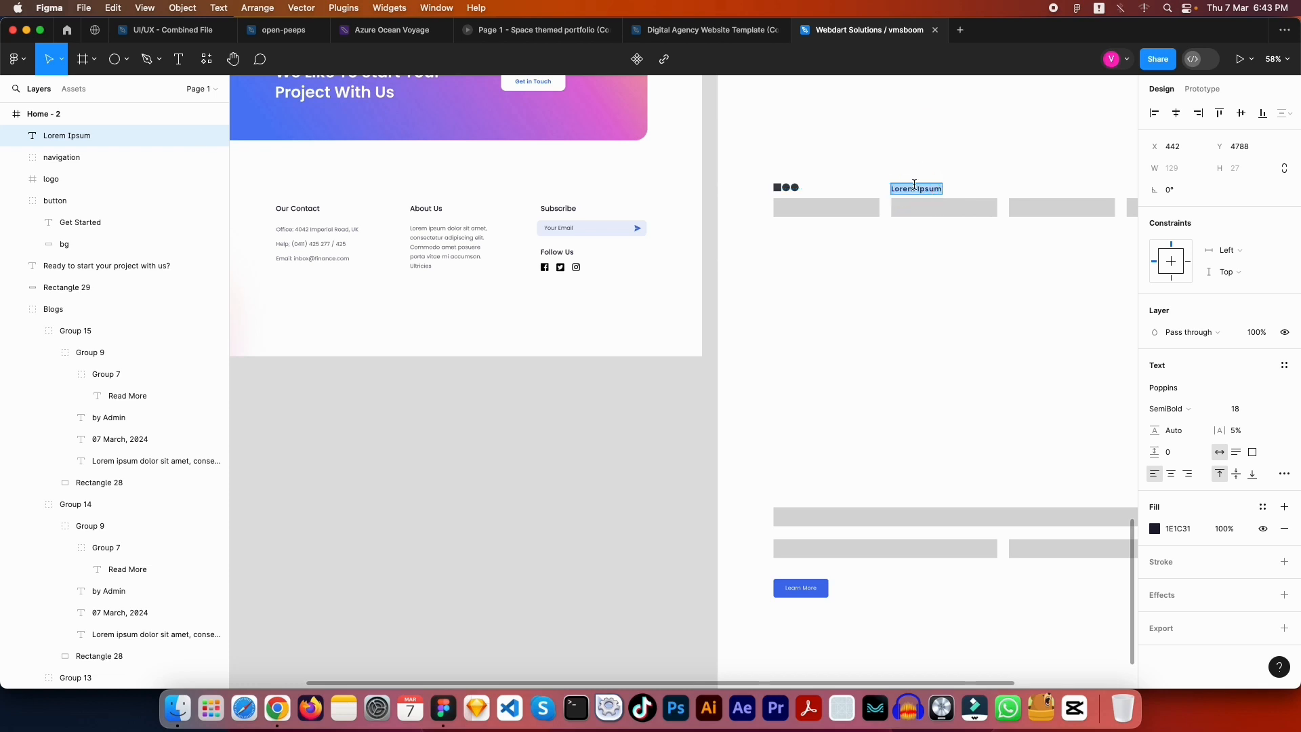
pyautogui.write('Our Contact')
pyautogui.press('Escape')
pyautogui.press('Escape')
pyautogui.moveTo(932, 303); pyautogui.dragTo(965, 296)
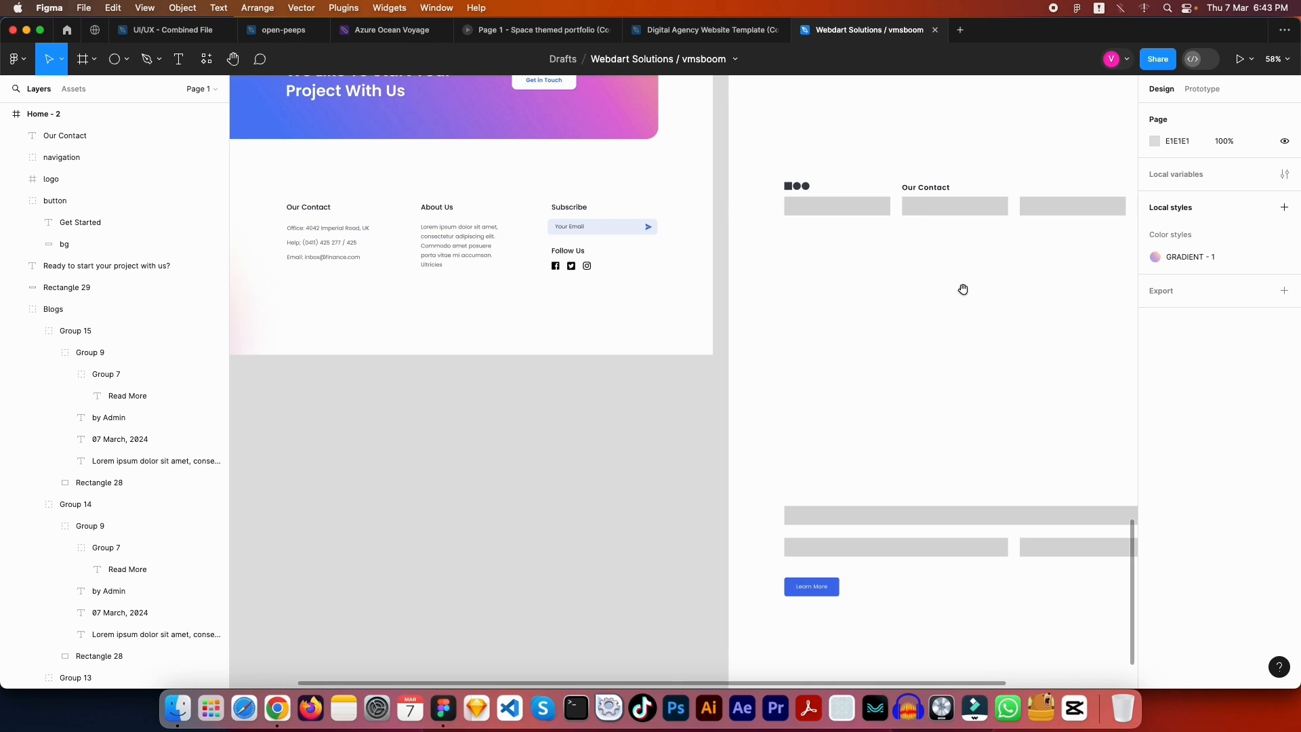
pyautogui.moveTo(970, 280); pyautogui.dragTo(894, 519)
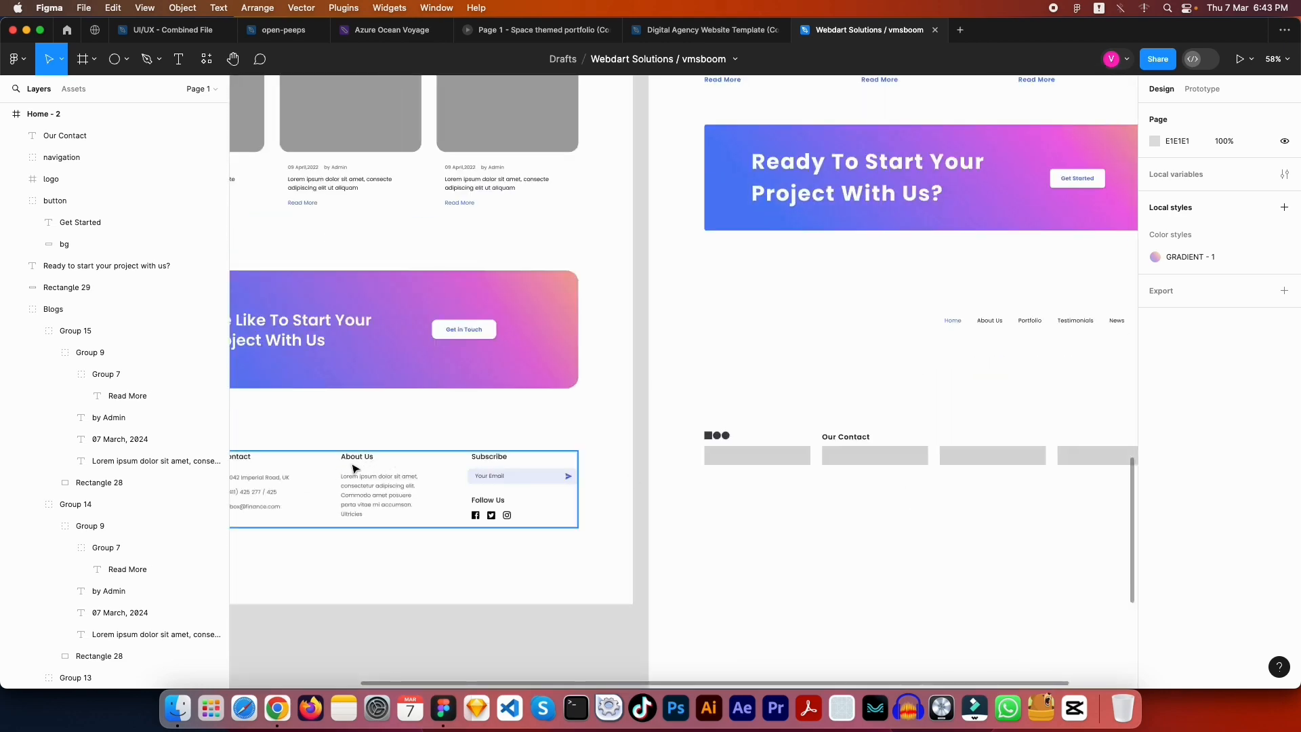
pyautogui.scroll(15, 755, 514)
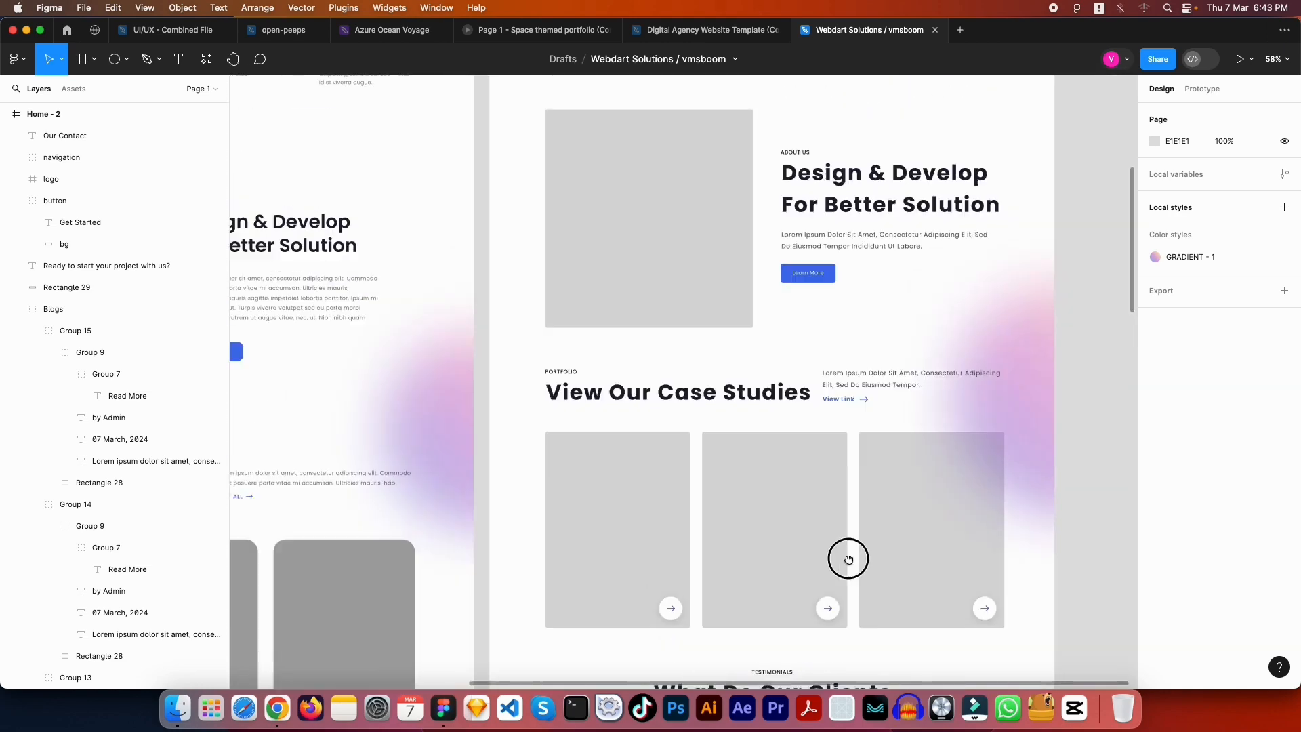
pyautogui.scroll(2, 837, 425)
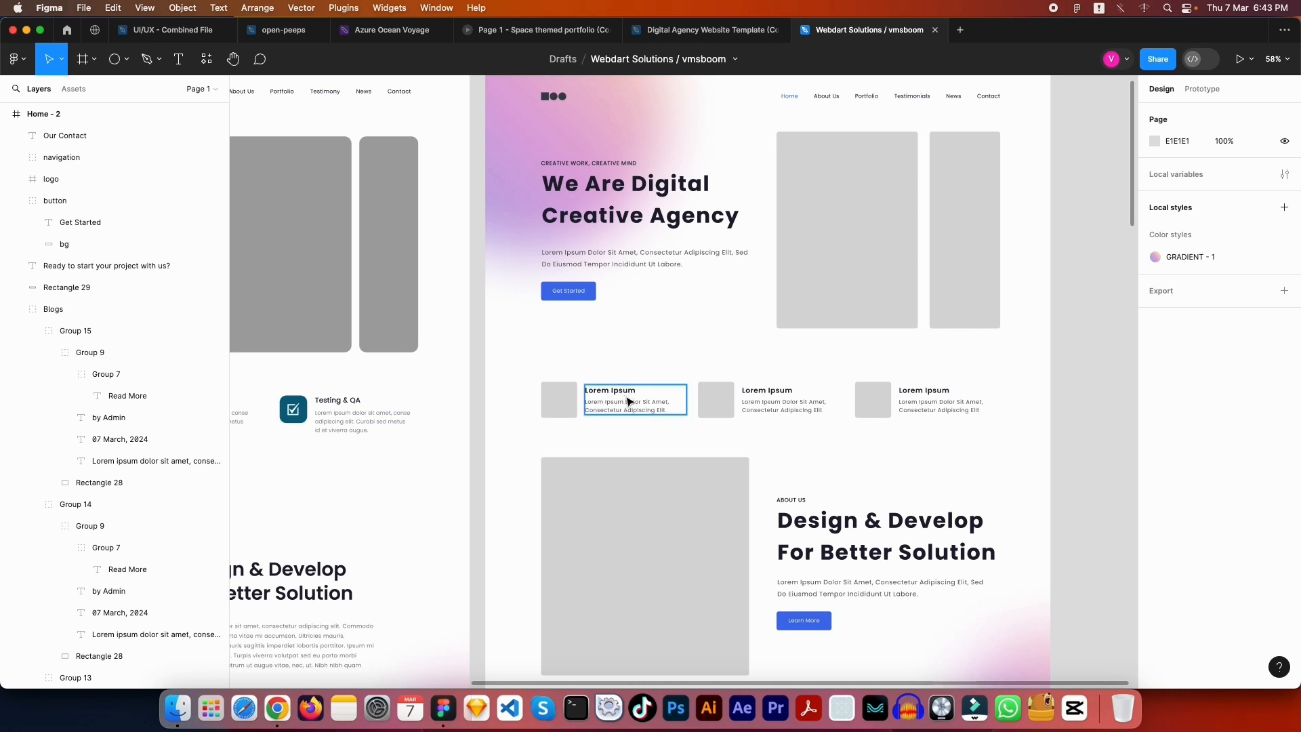
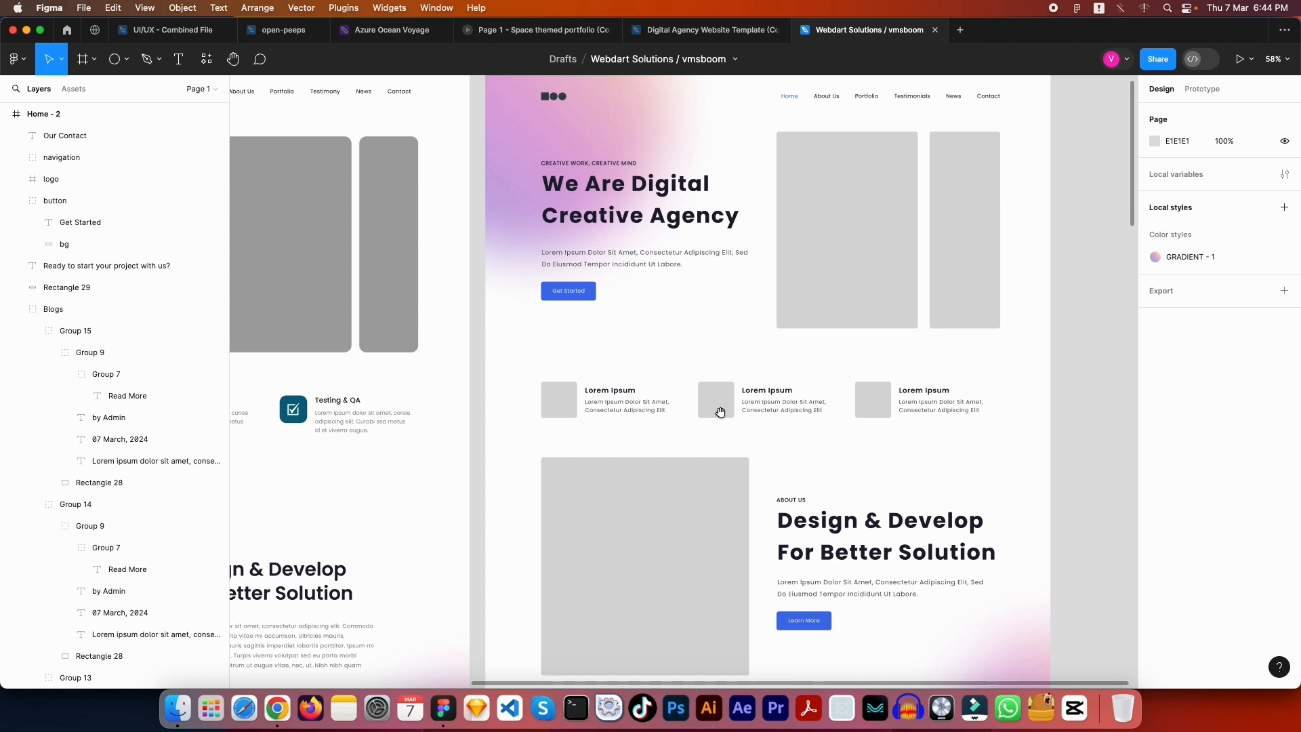
# Move the four grey contact boxes lower in the footer
pyautogui.scroll(-20, 720, 412)
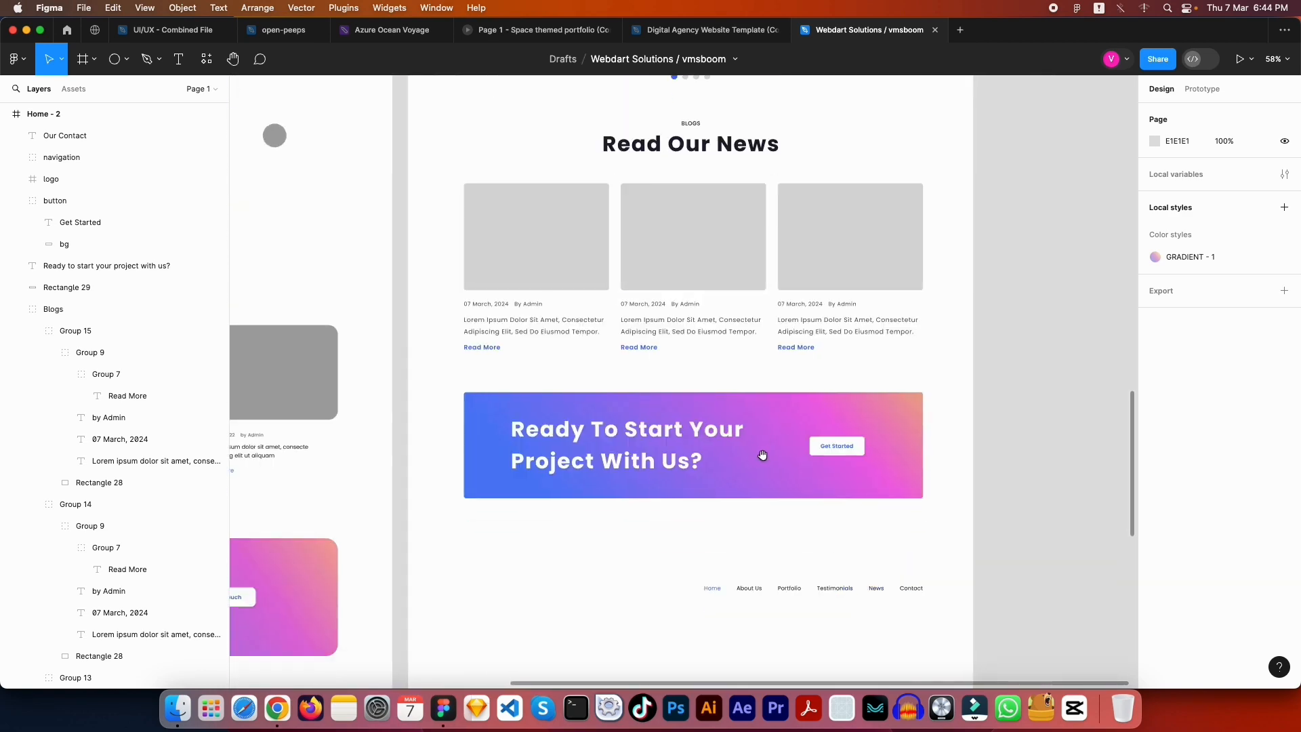
pyautogui.scroll(-8, 772, 393)
pyautogui.hscroll(-5, 787, 332)
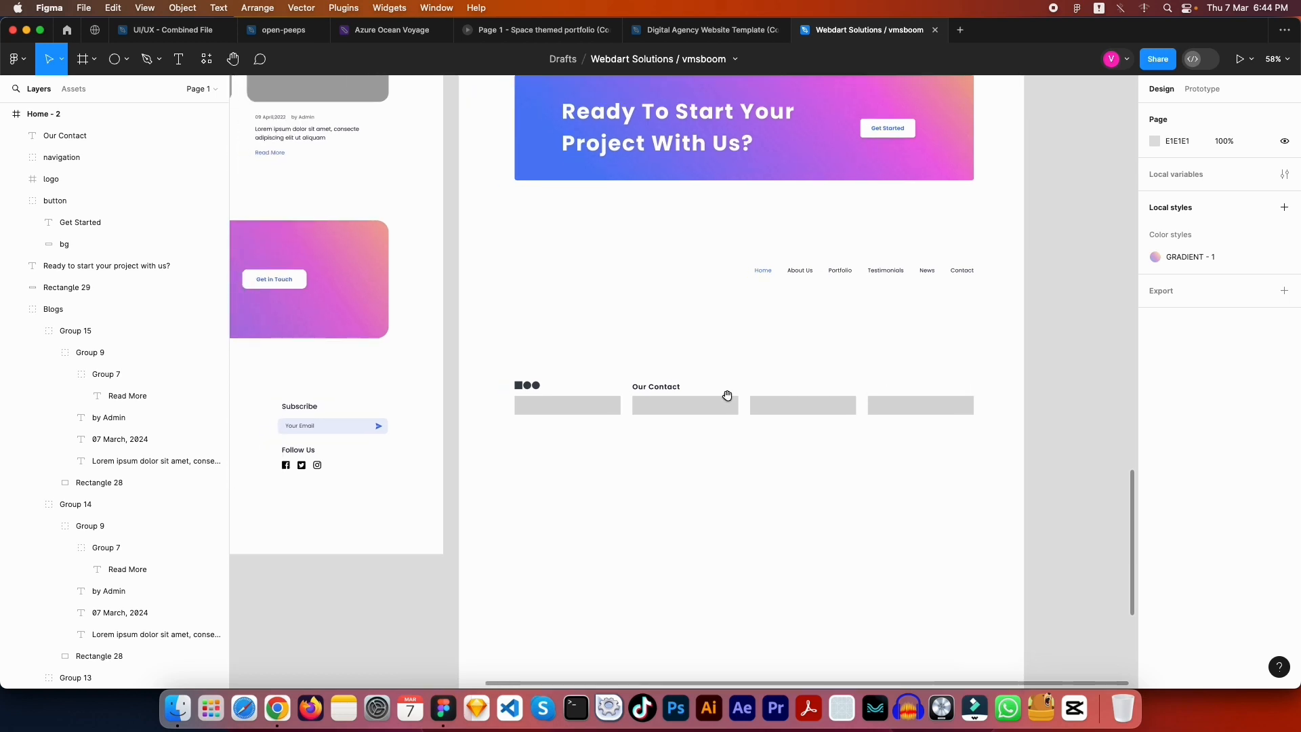
pyautogui.scroll(-3, 726, 395)
pyautogui.moveTo(1000, 393); pyautogui.dragTo(662, 360)
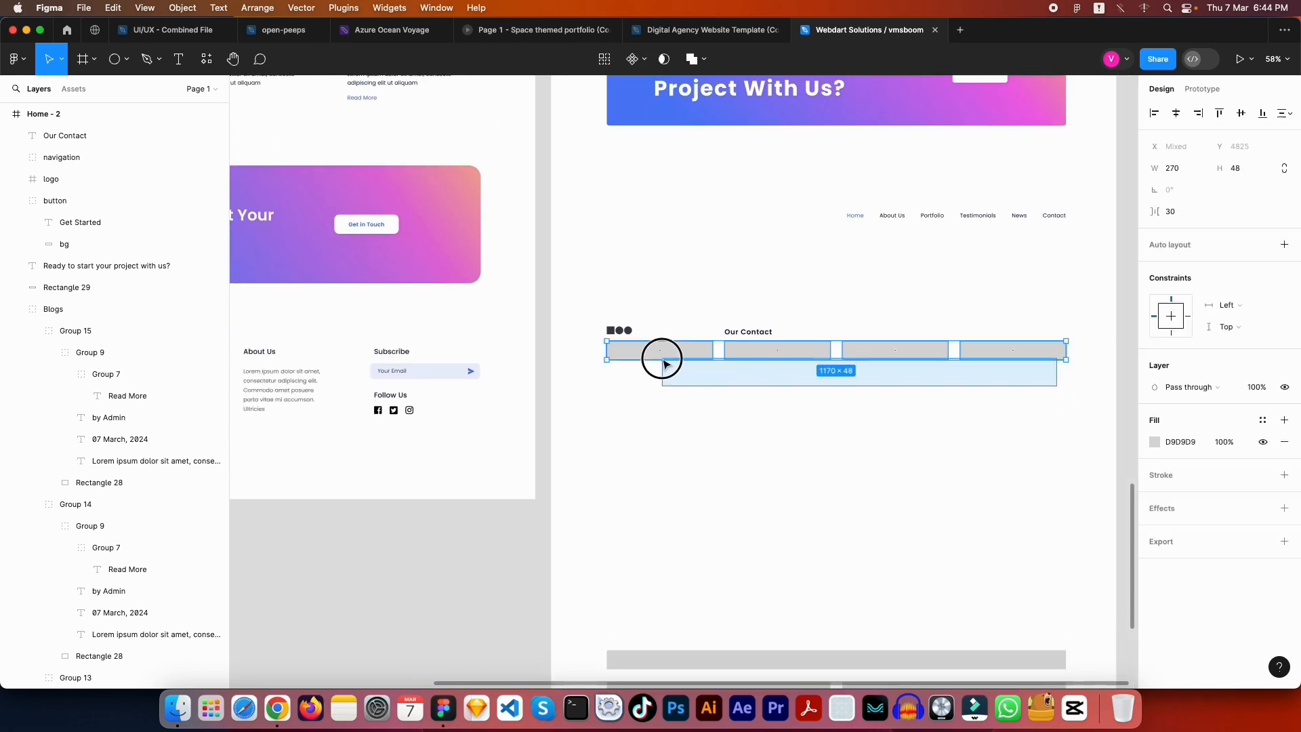
pyautogui.moveTo(792, 357); pyautogui.dragTo(790, 515)
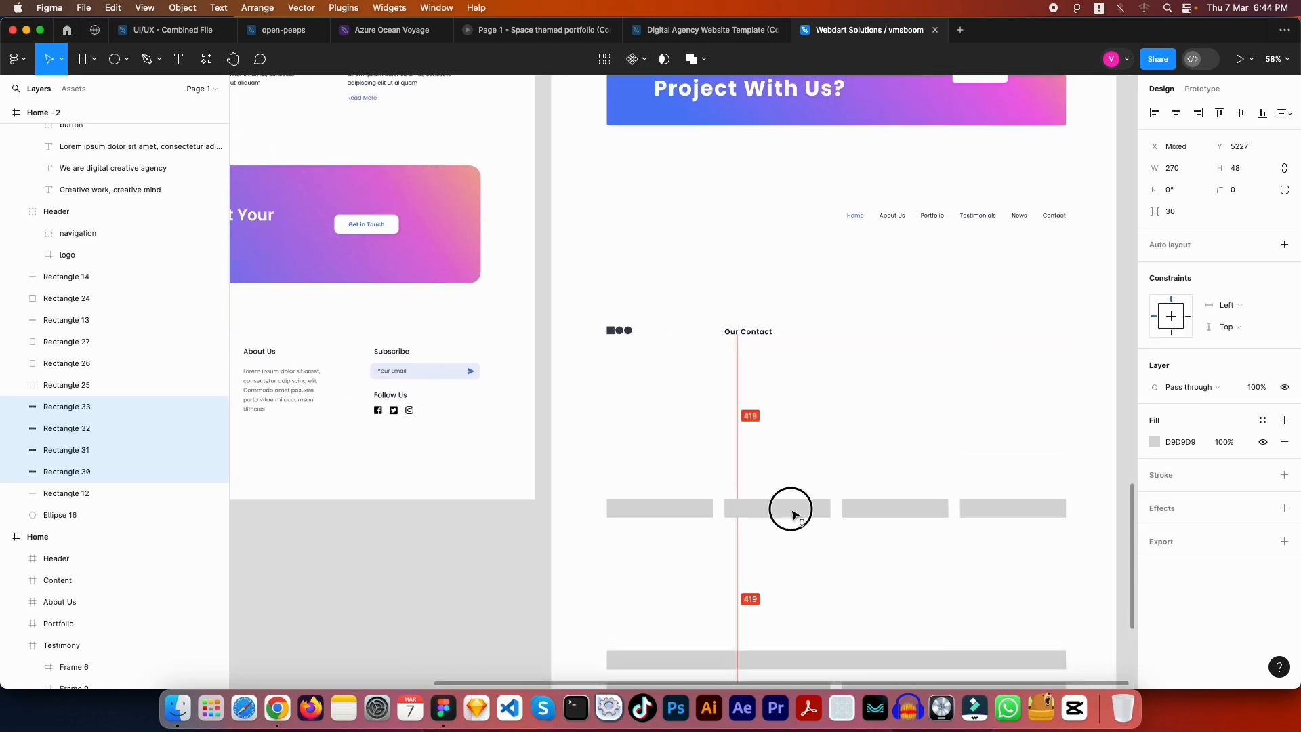
pyautogui.click(816, 407)
# Move the navigation links group below Our Contact and ungroup it into separate texts
pyautogui.moveTo(863, 386); pyautogui.dragTo(1014, 345)
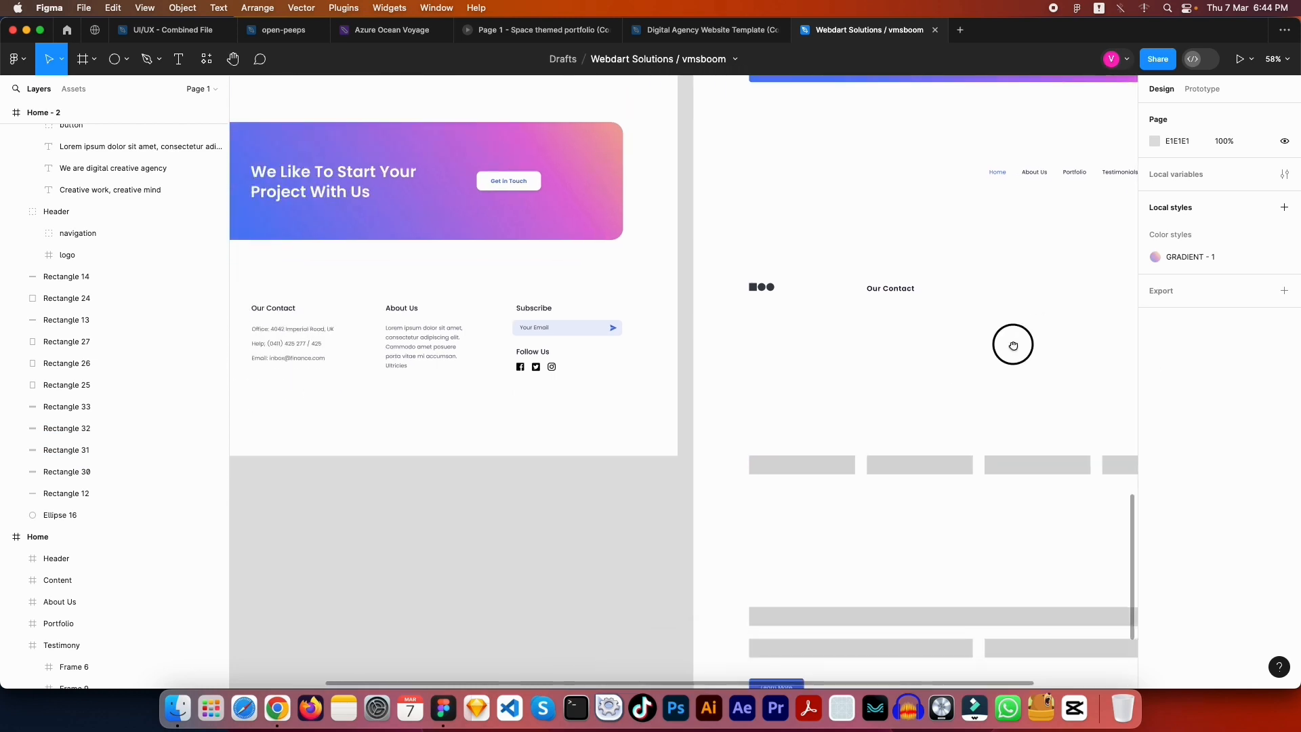
pyautogui.click(1055, 173)
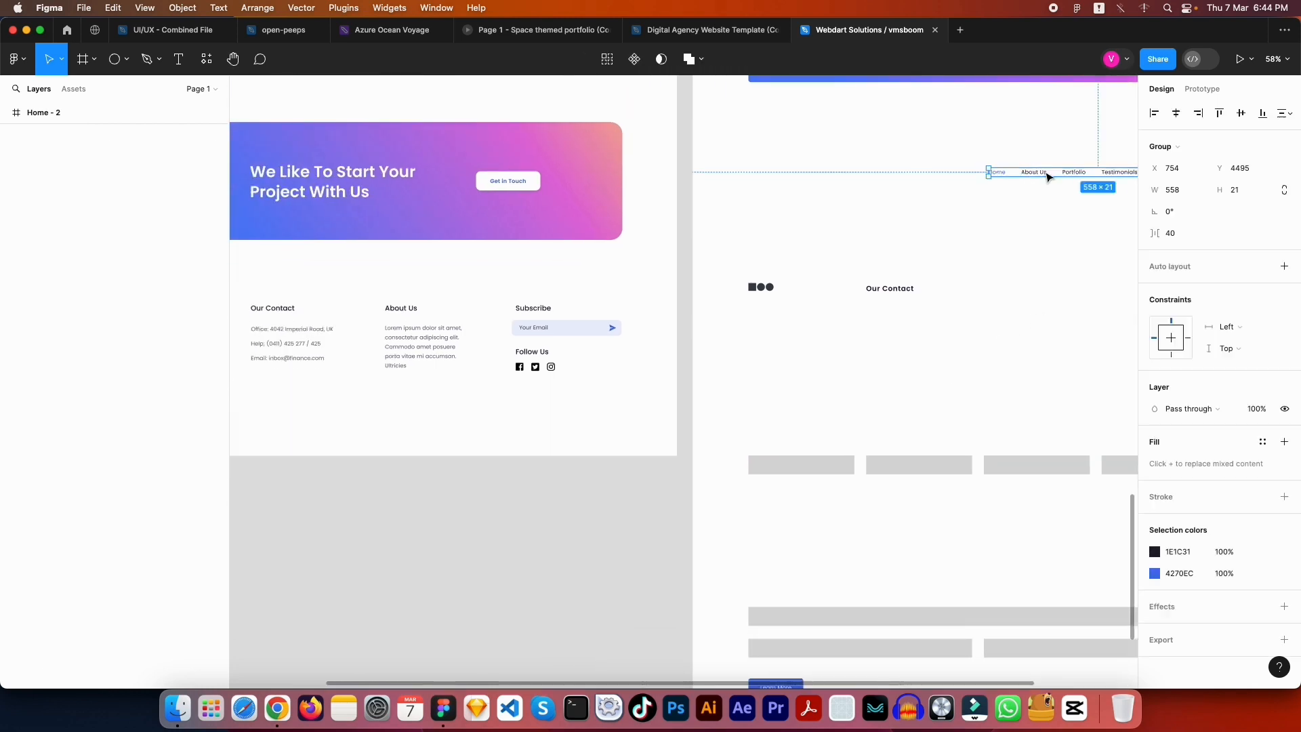
pyautogui.moveTo(1082, 175); pyautogui.dragTo(964, 337)
pyautogui.scroll(-2, 985, 345)
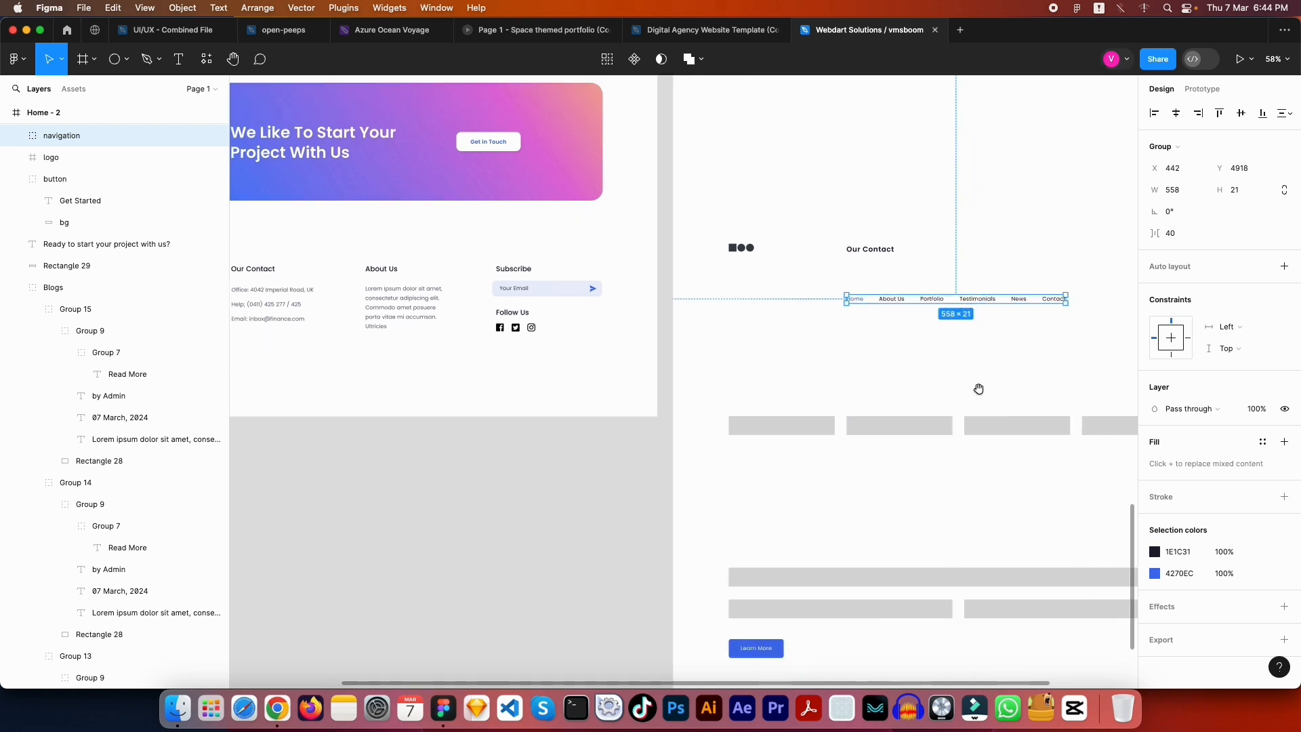
pyautogui.click(979, 386)
pyautogui.click(909, 302)
pyautogui.press('super+shift+g')
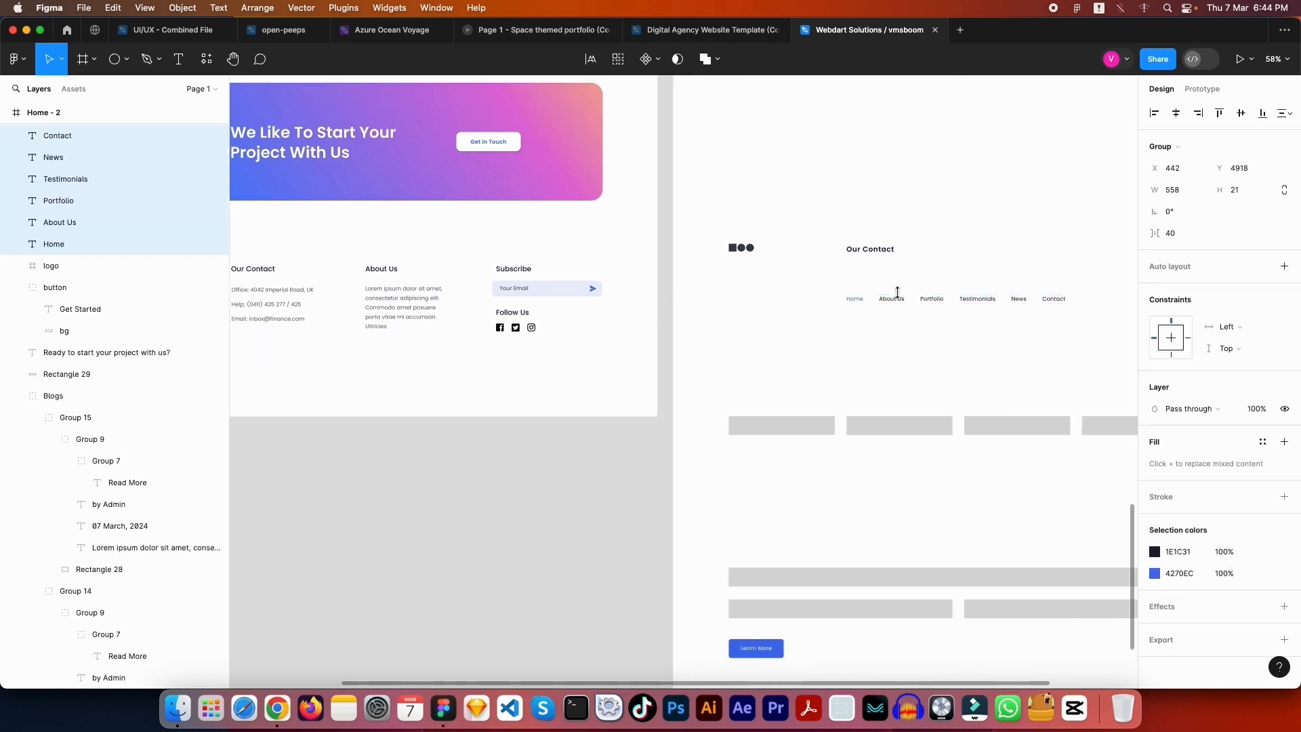
pyautogui.click(896, 294)
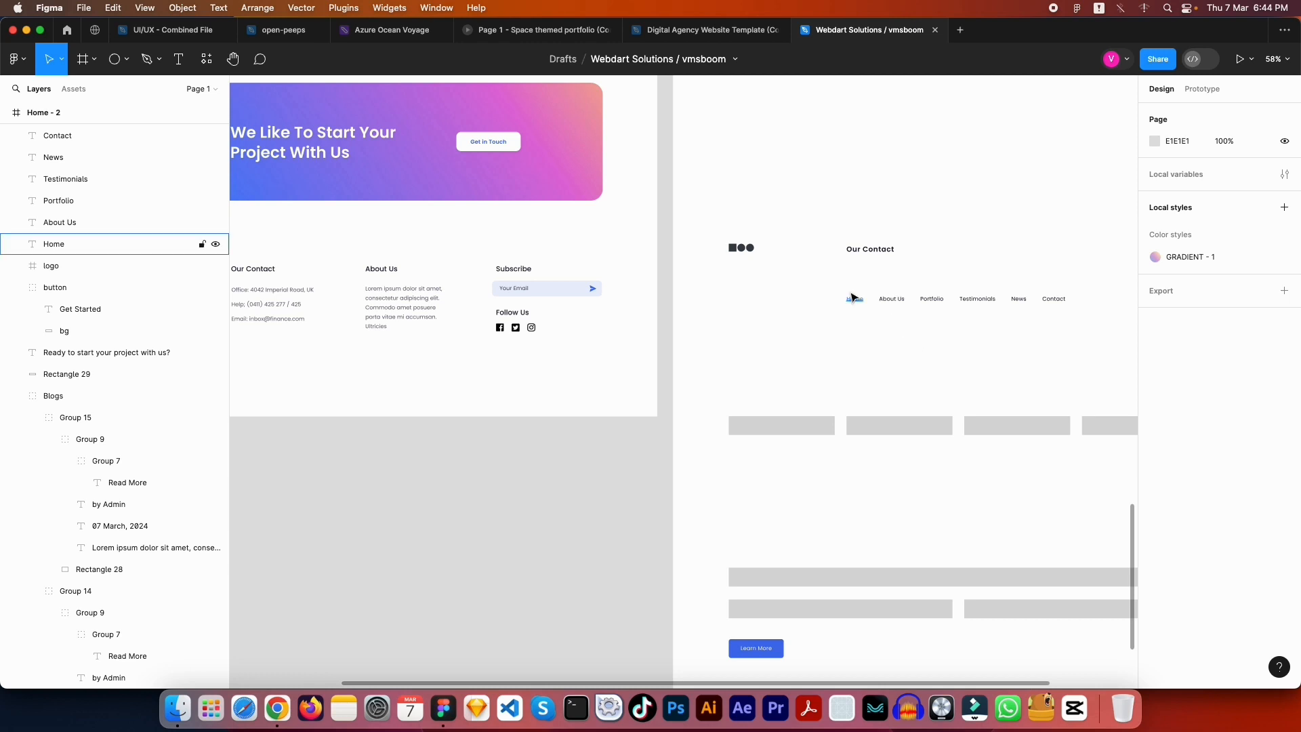
# Pull Home out of the row and place About Us just under Our Contact
pyautogui.moveTo(855, 298); pyautogui.dragTo(1073, 363)
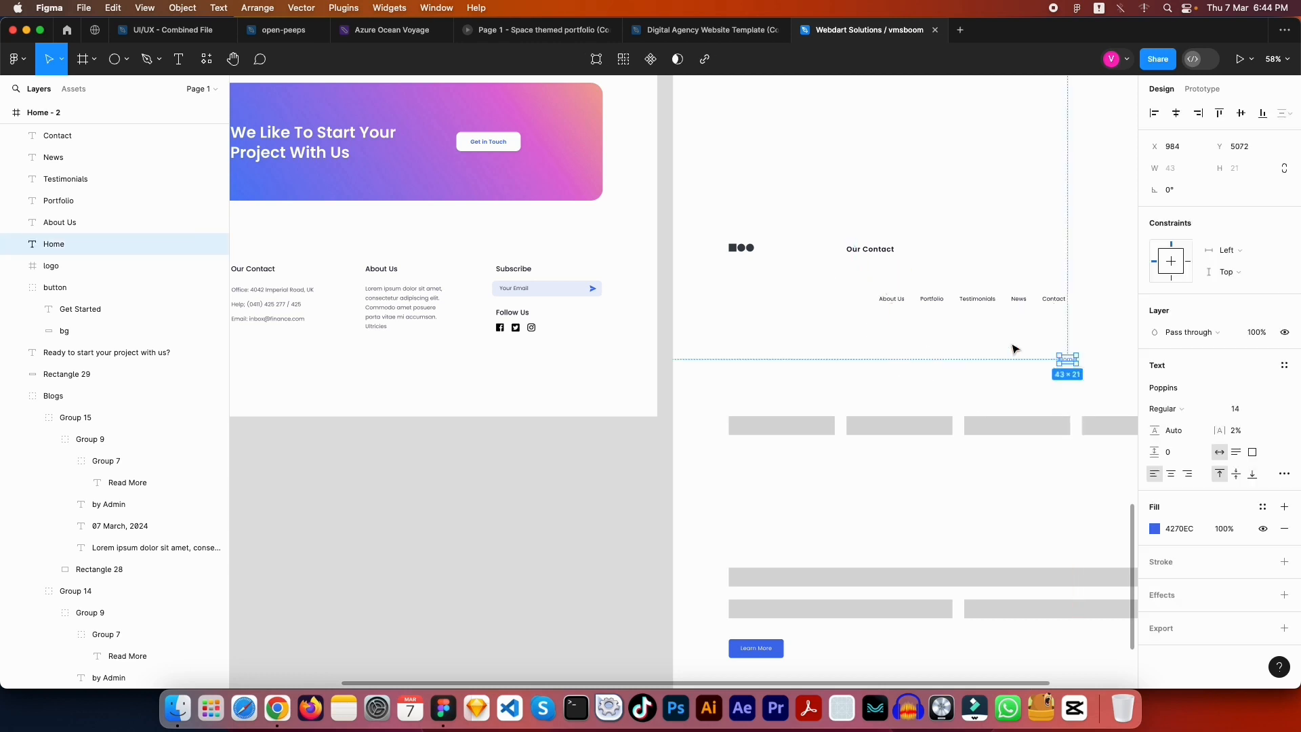
pyautogui.click(1014, 348)
pyautogui.moveTo(908, 276); pyautogui.dragTo(1111, 379)
pyautogui.moveTo(1023, 312); pyautogui.dragTo(1011, 485)
pyautogui.hotkey('ctrl', 'z')
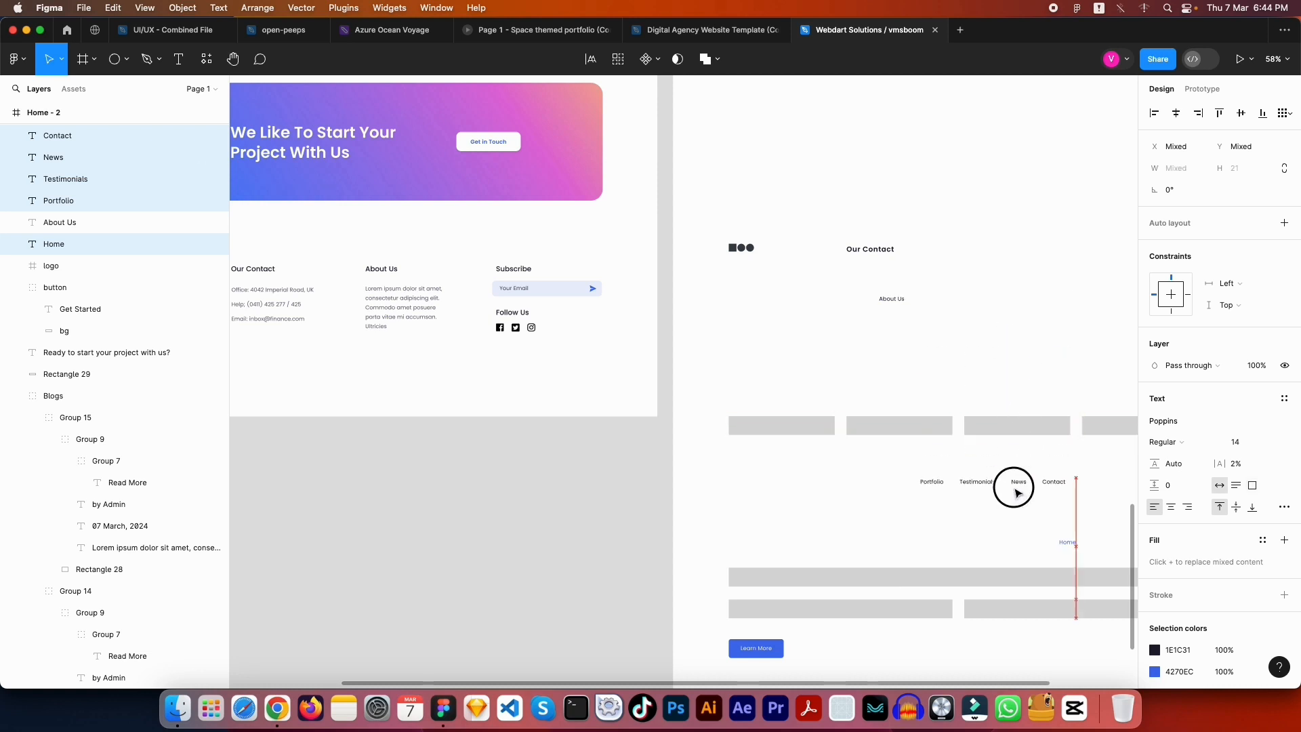
pyautogui.click(892, 298)
pyautogui.moveTo(892, 303); pyautogui.dragTo(859, 269)
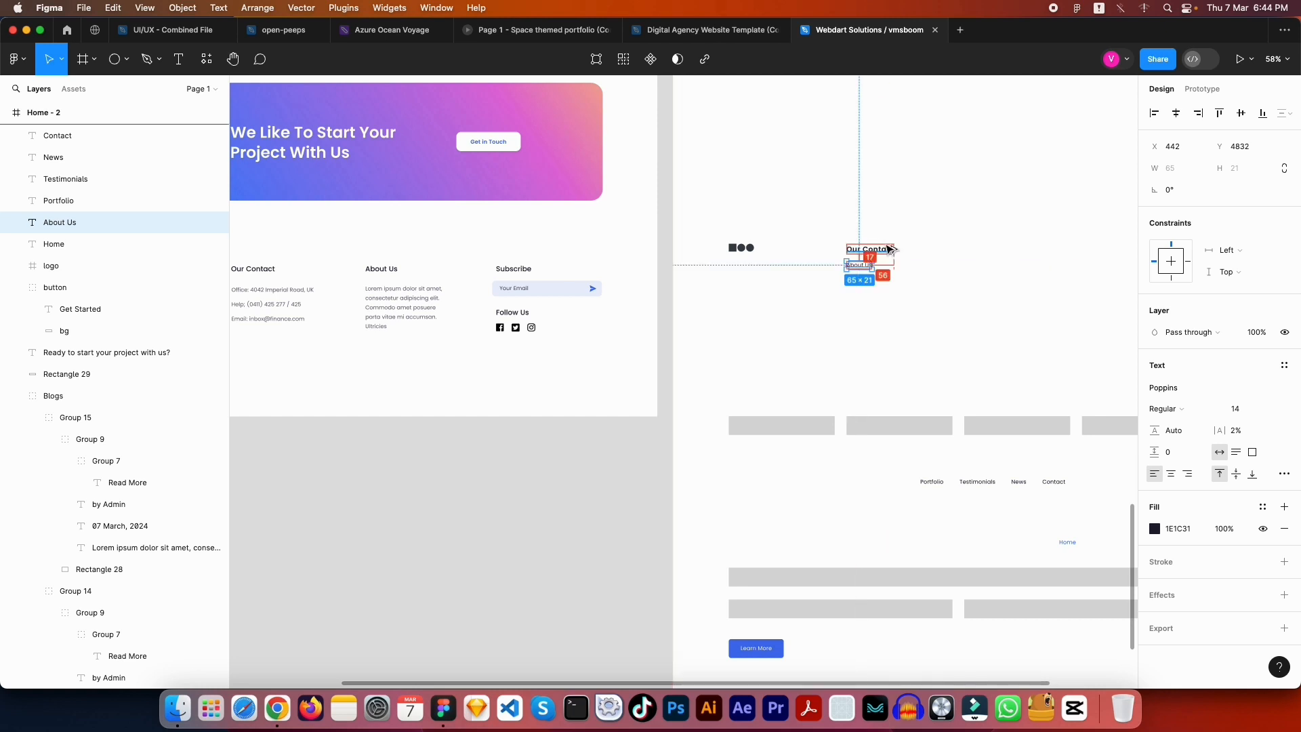
pyautogui.press('Down')
pyautogui.press('Down')
pyautogui.press('Down')
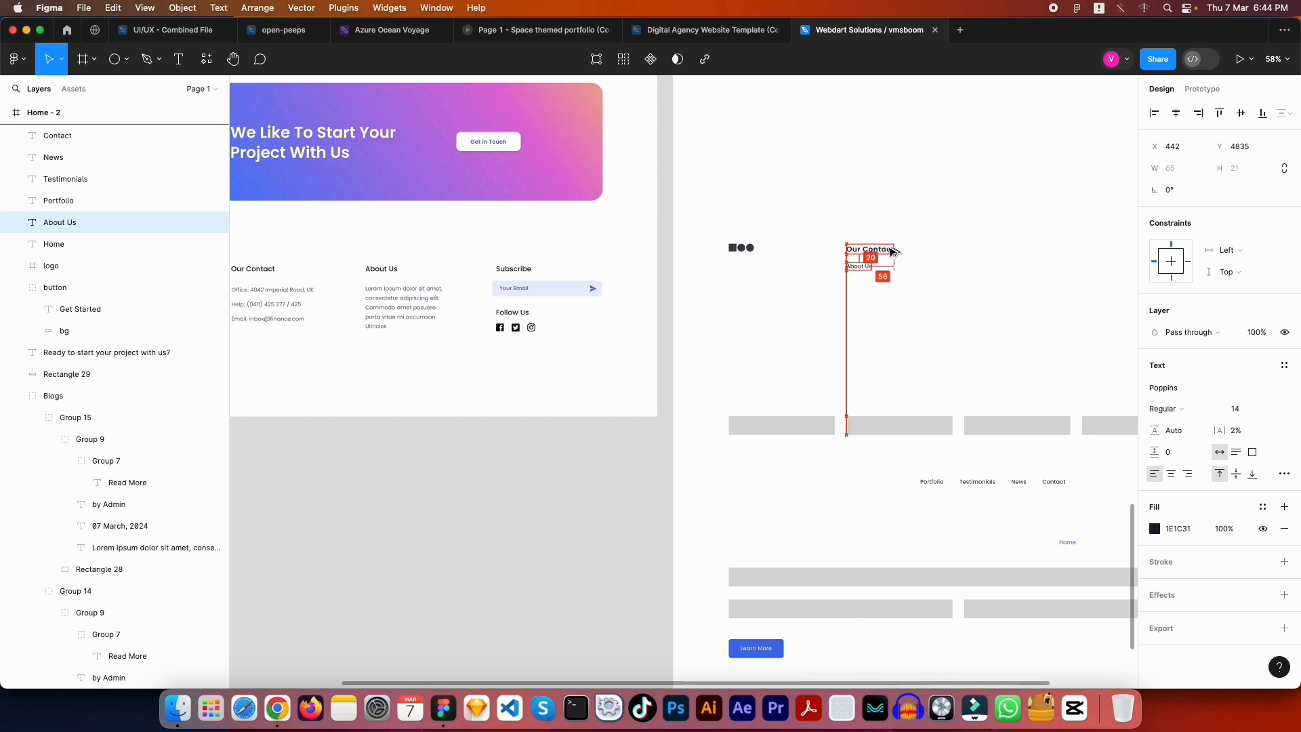
# Replace the About Us text under Our Contact with 'Office: Lorem Ipsum dolor sit'
pyautogui.click(1014, 293)
pyautogui.hscroll(-5, 824, 401)
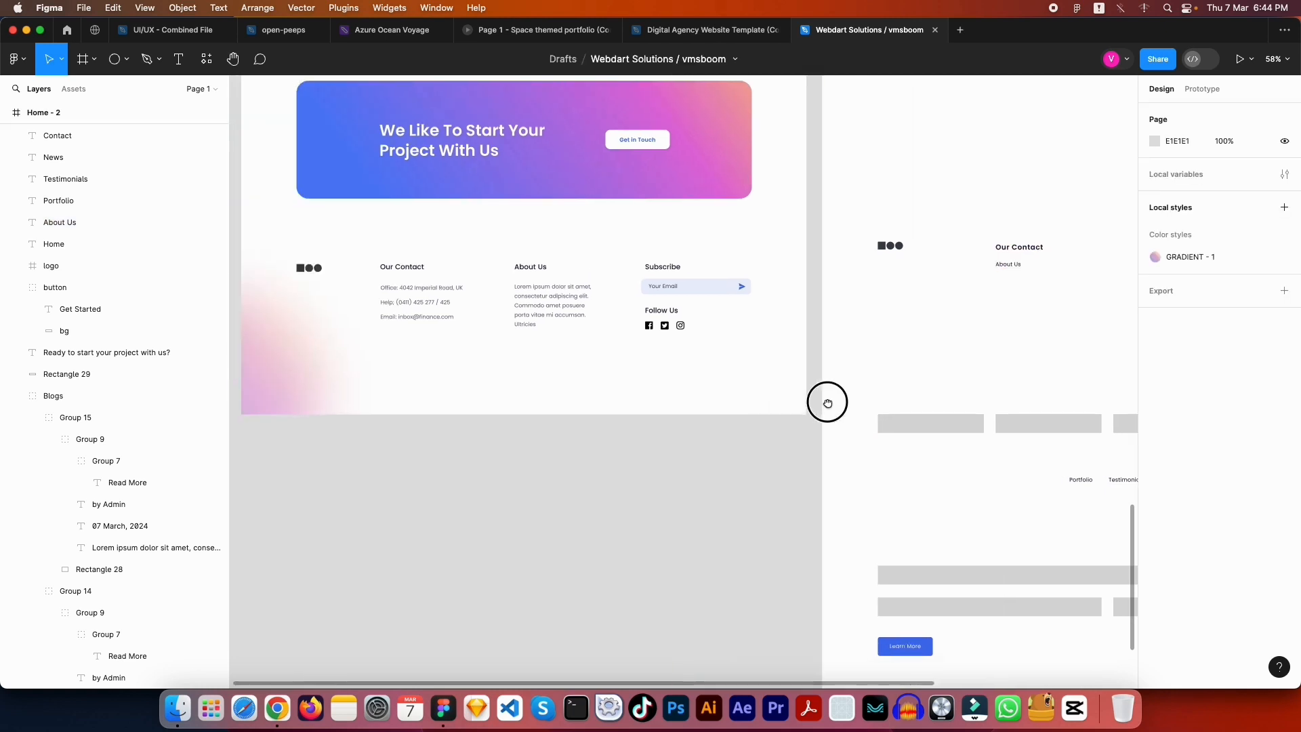
pyautogui.scroll(5, 475, 301)
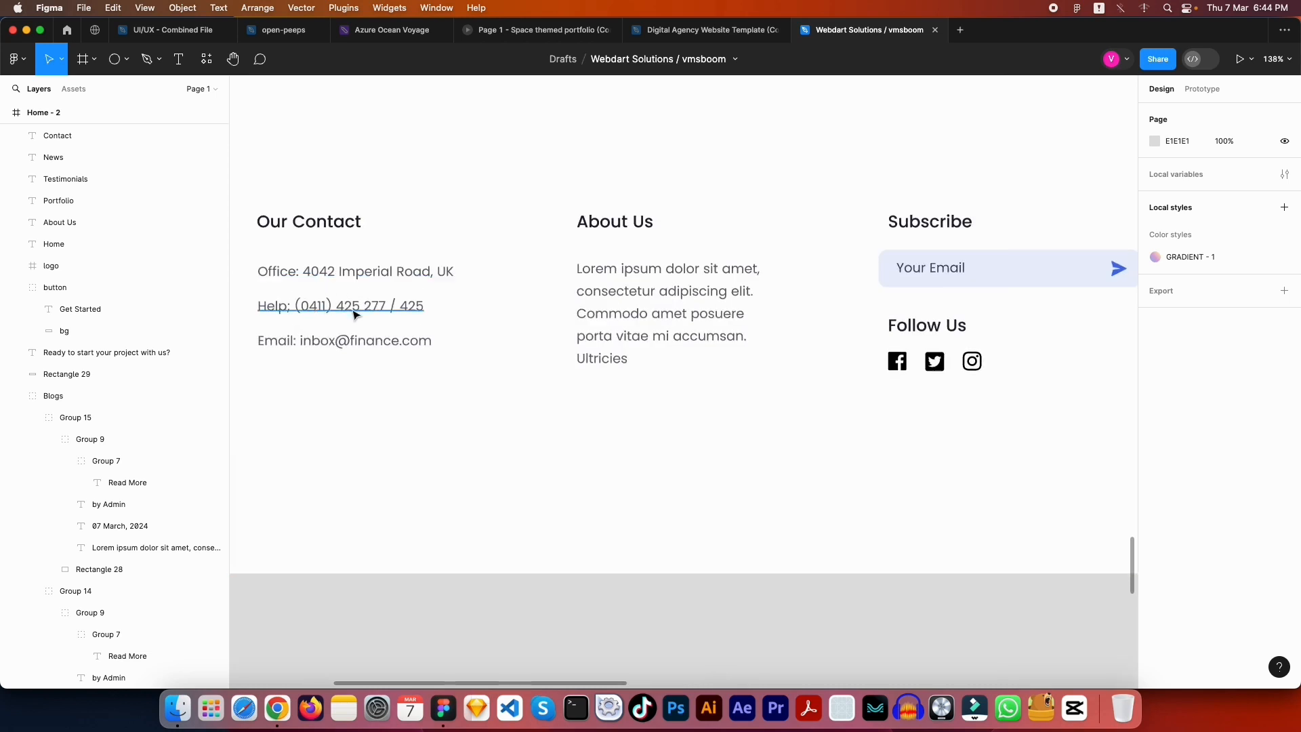
pyautogui.hscroll(10, 369, 339)
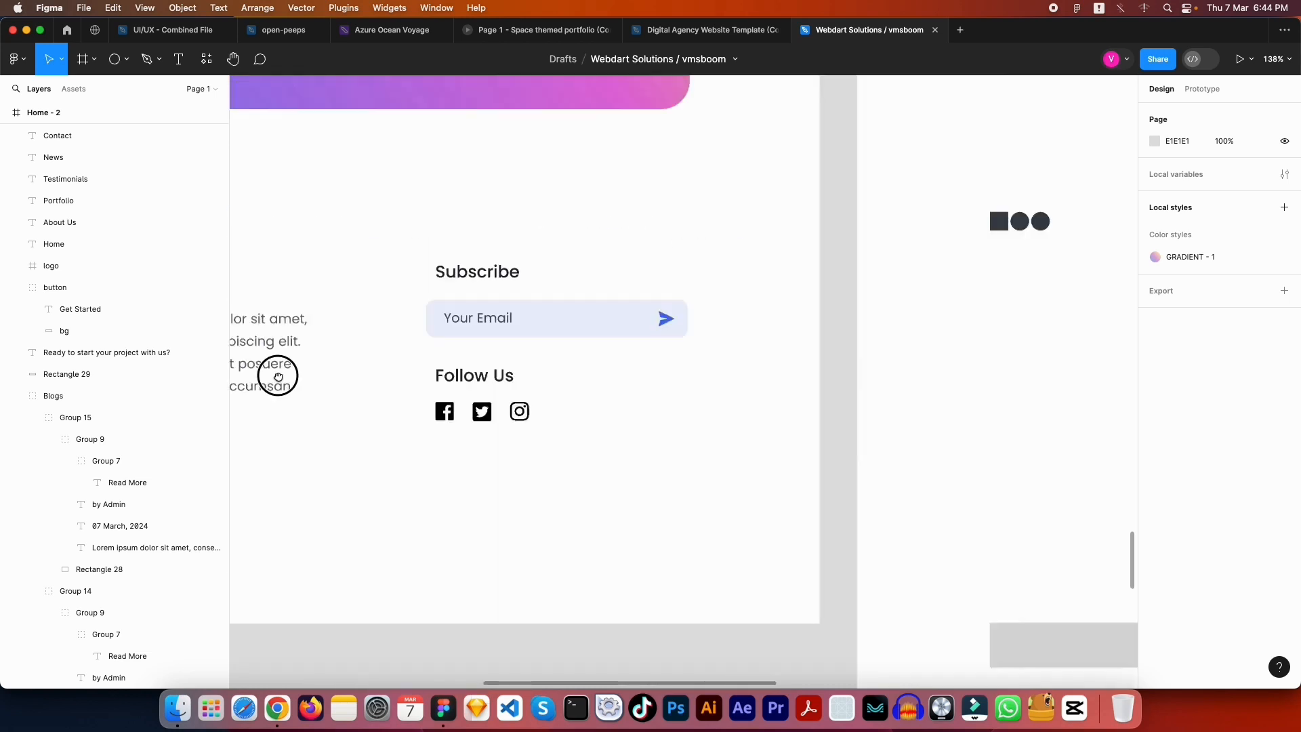
pyautogui.hscroll(5, 658, 378)
pyautogui.click(647, 299)
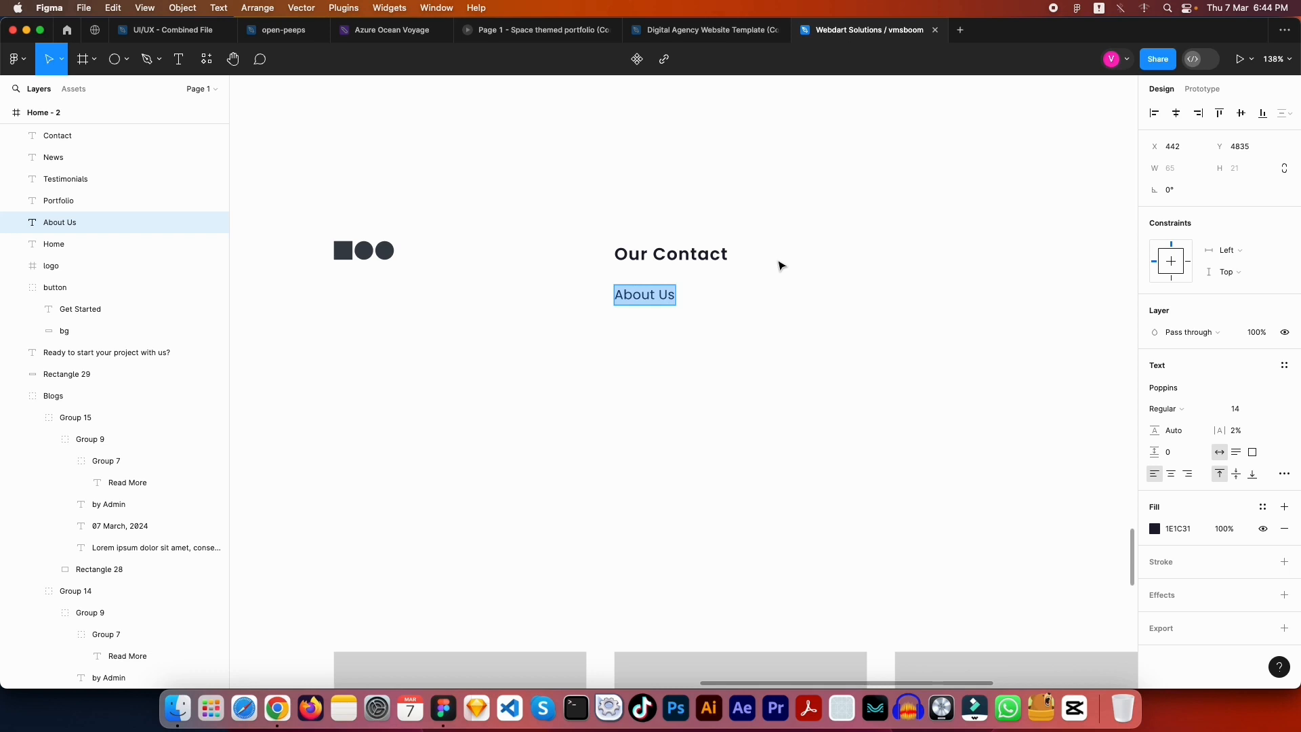
pyautogui.click(781, 265)
pyautogui.hscroll(-10, 406, 418)
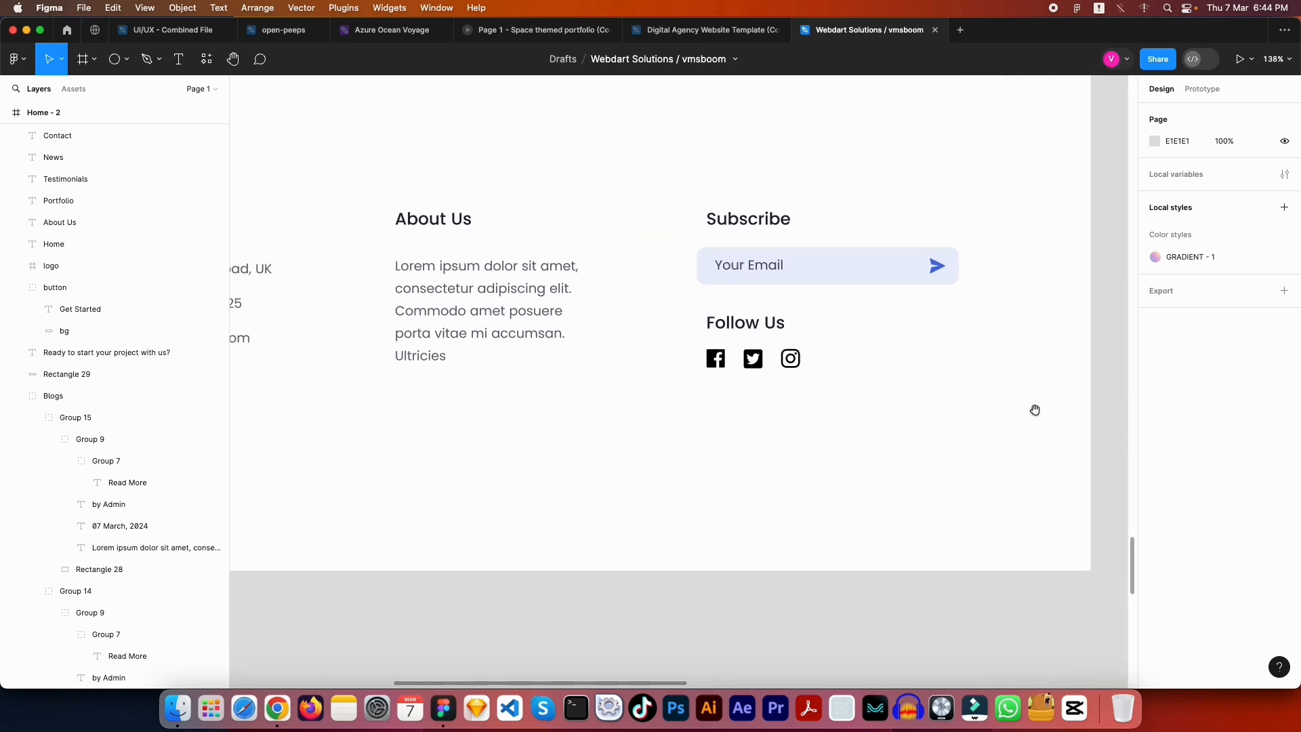
pyautogui.hscroll(-3, 1035, 410)
pyautogui.hscroll(15, 680, 465)
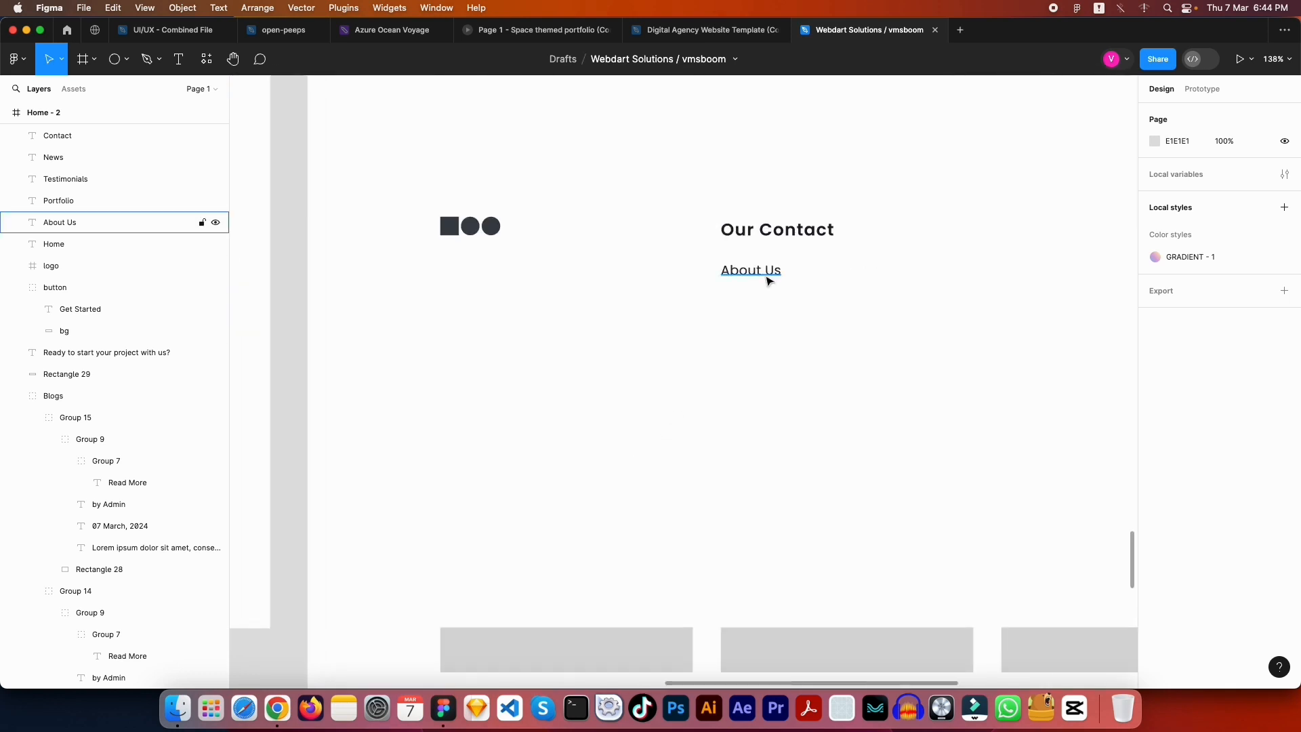
pyautogui.doubleClick(769, 279)
pyautogui.write('Office')
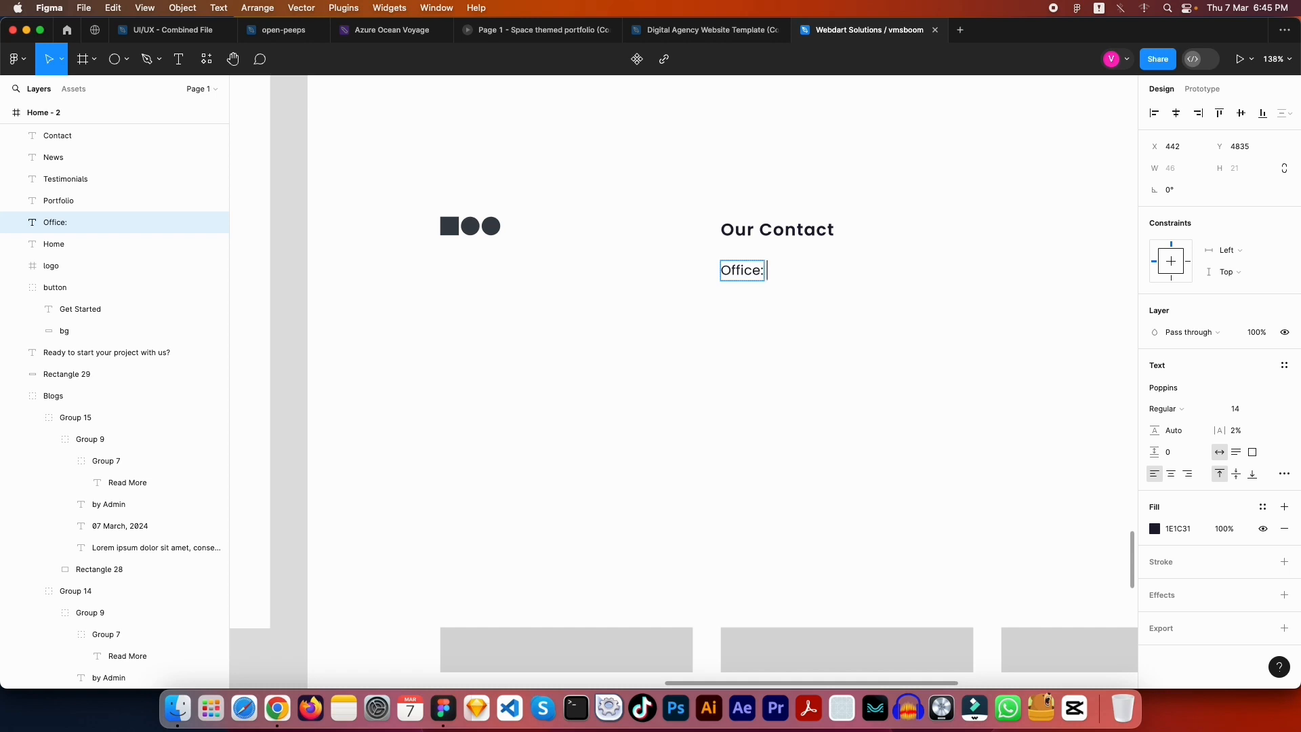
pyautogui.write(': Lorem Ips')
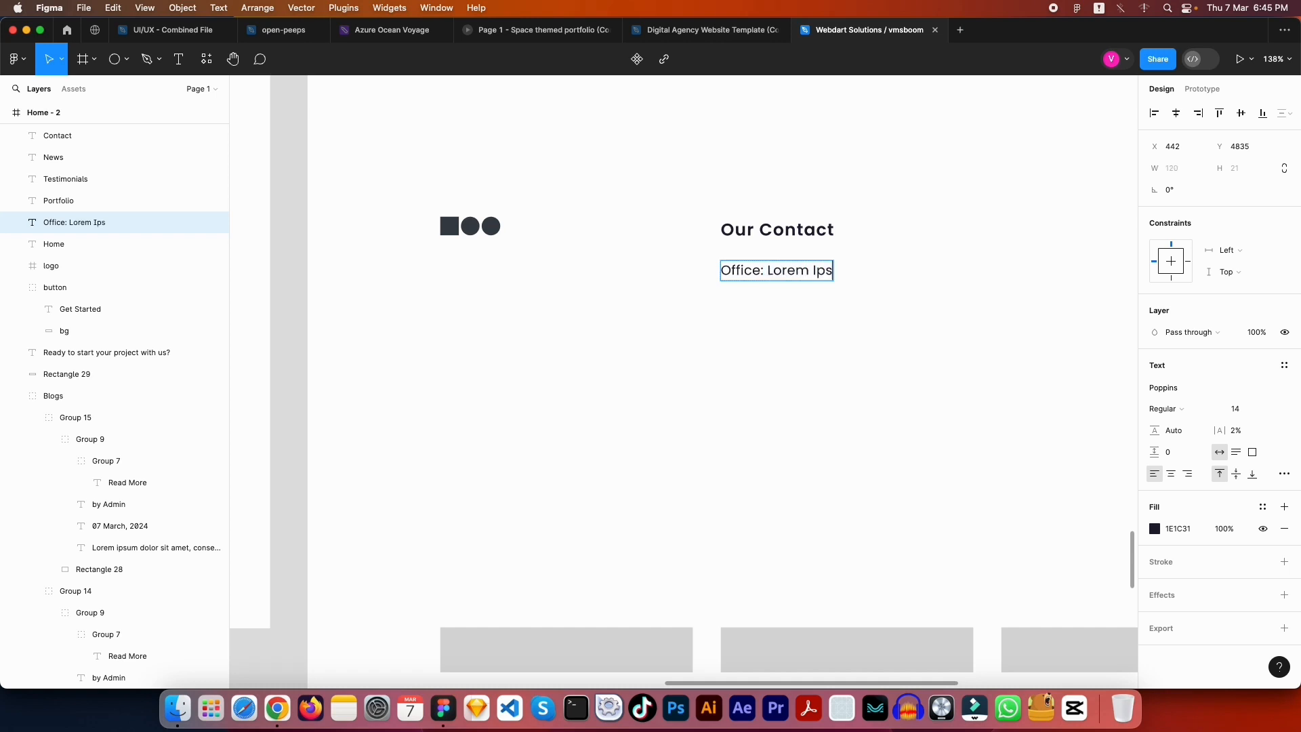
pyautogui.write('um dolor')
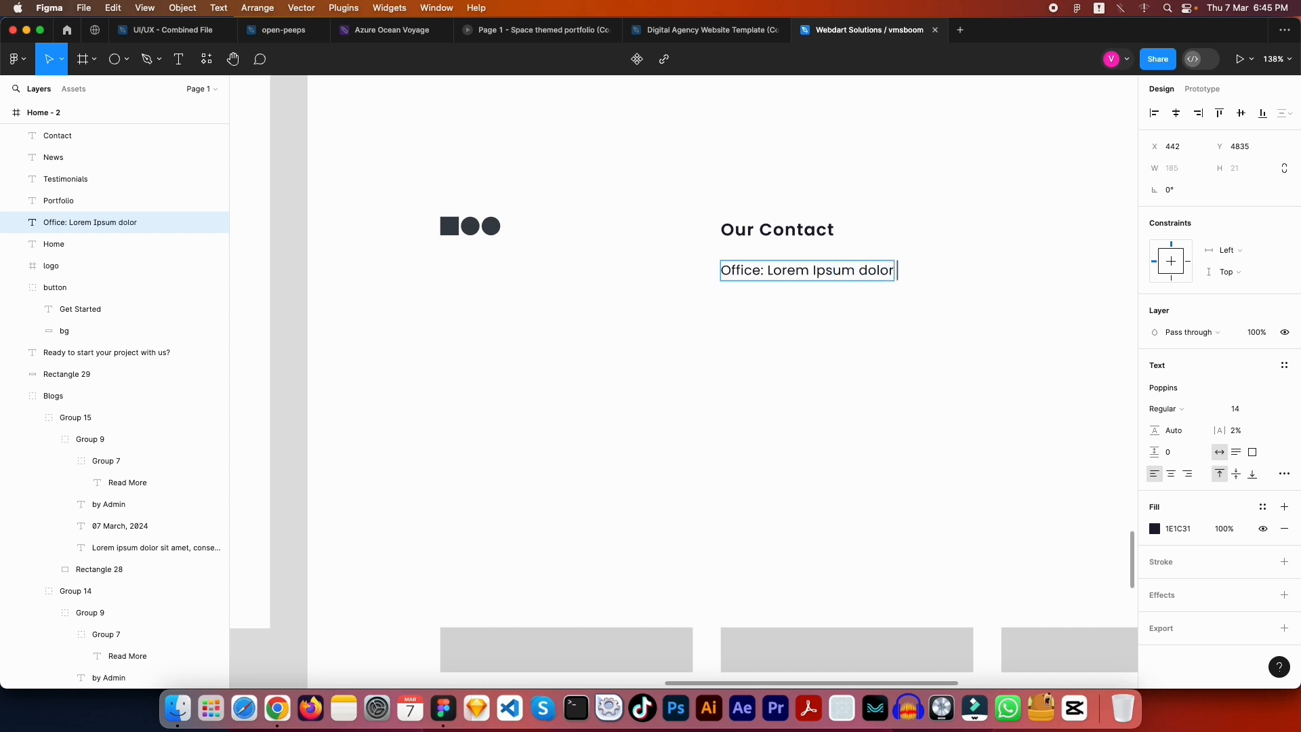
pyautogui.write(' sit')
pyautogui.press('Escape')
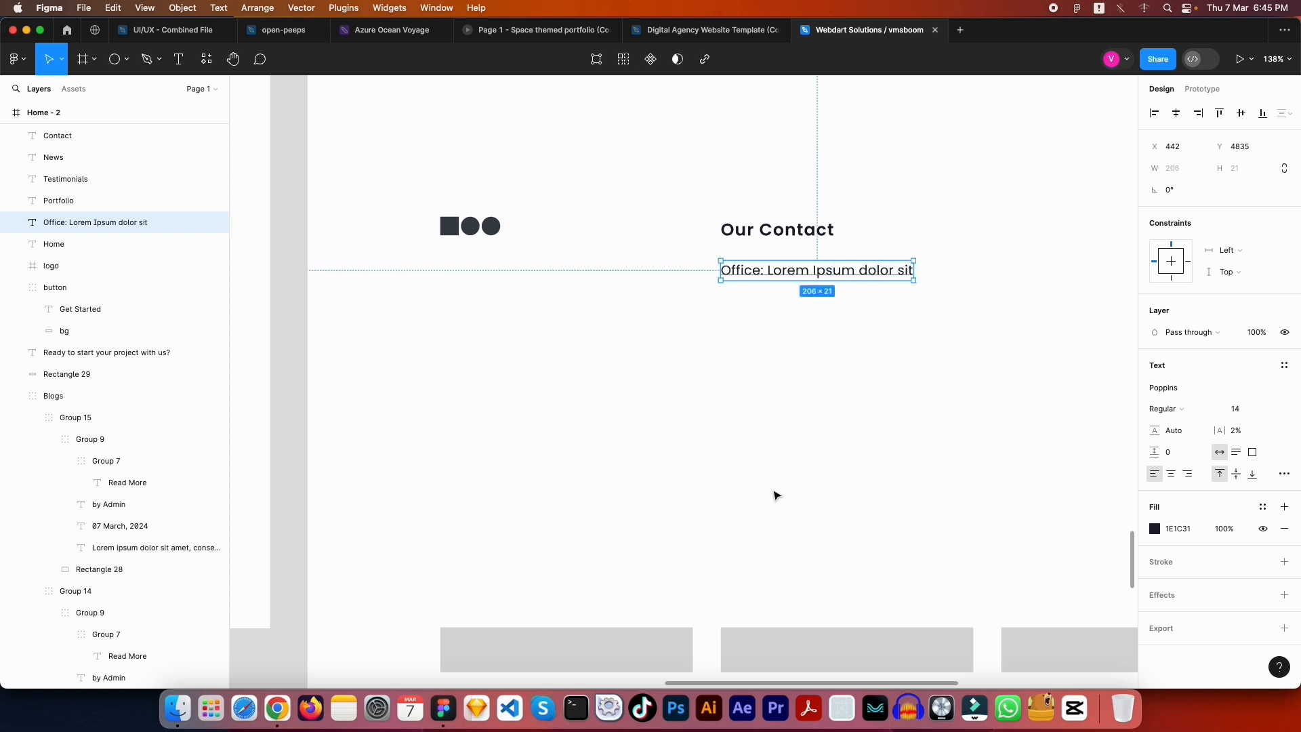
pyautogui.click(862, 633)
pyautogui.click(888, 353)
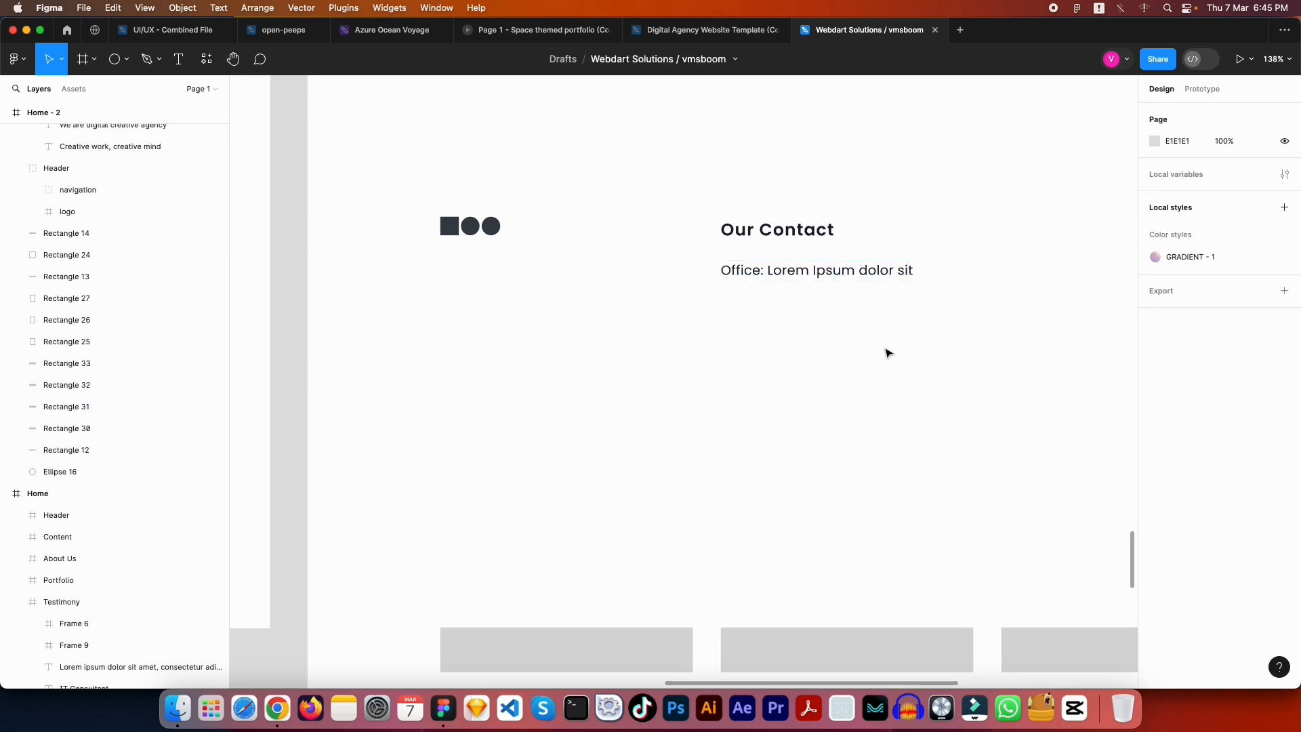
pyautogui.click(833, 278)
# Make the 'Office:' label SemiBold
pyautogui.doubleClick(764, 270)
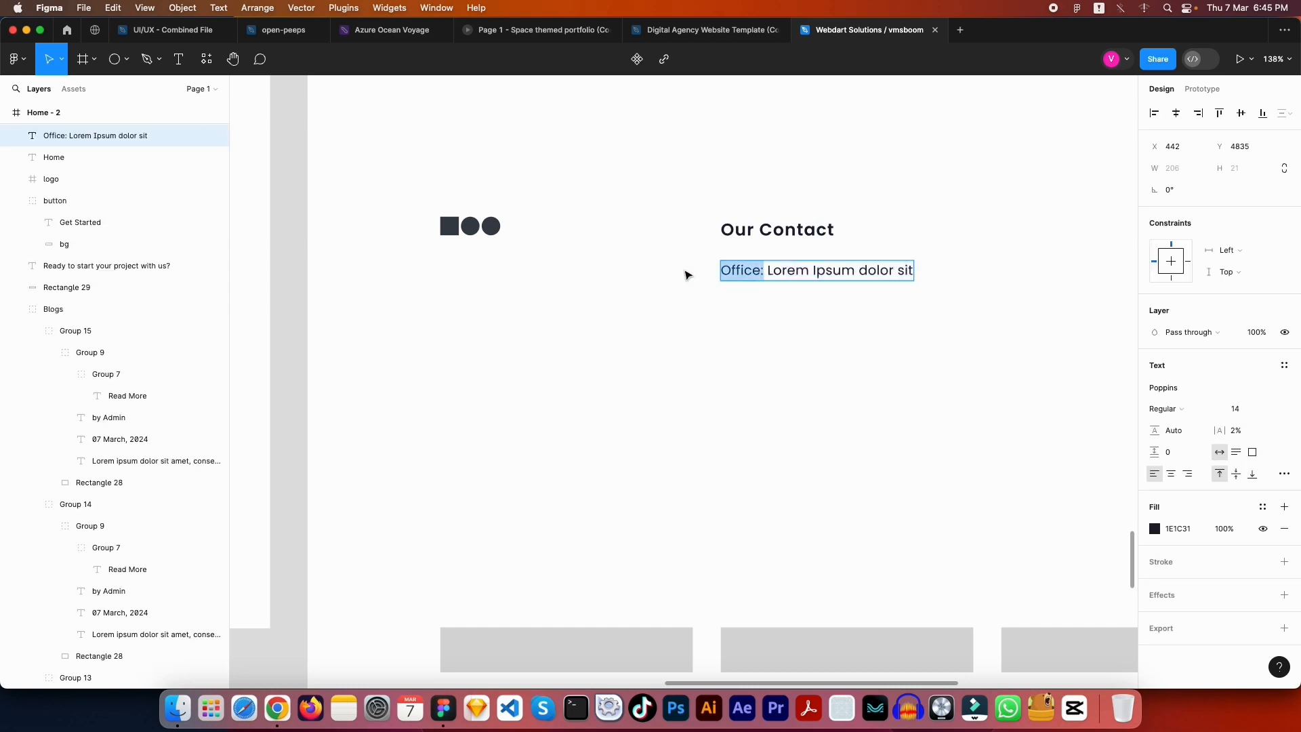
pyautogui.click(1199, 408)
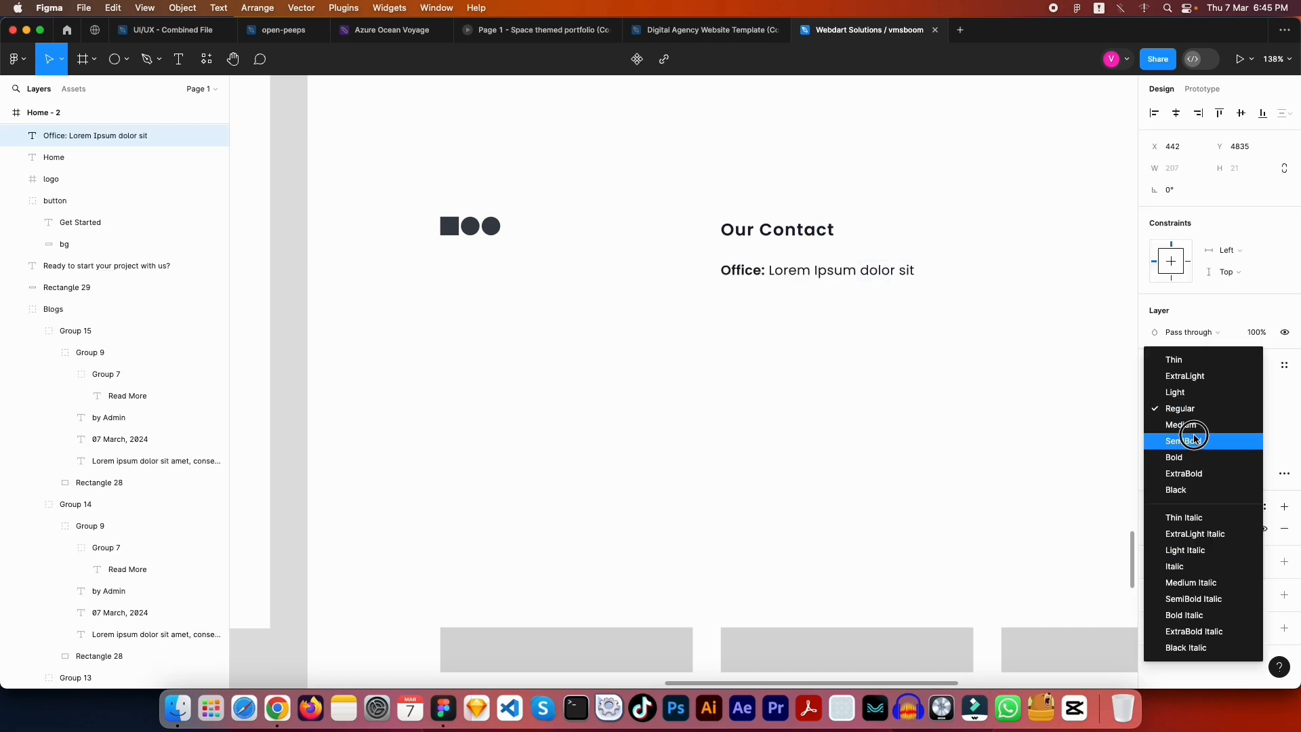
pyautogui.click(1186, 441)
pyautogui.press('Escape')
pyautogui.press('Escape')
pyautogui.moveTo(894, 337); pyautogui.dragTo(696, 337)
# Duplicate the Office line just below the original
pyautogui.click(618, 270)
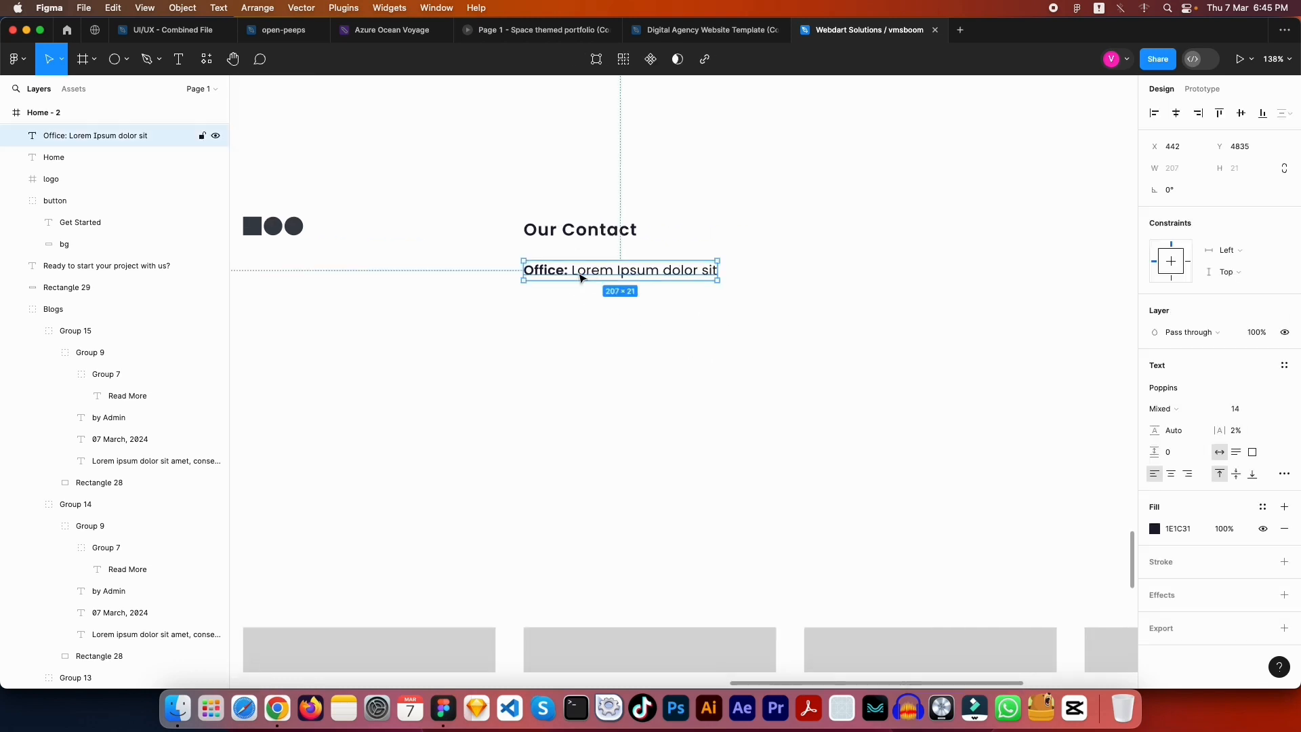
pyautogui.moveTo(619, 270); pyautogui.dragTo(623, 302)
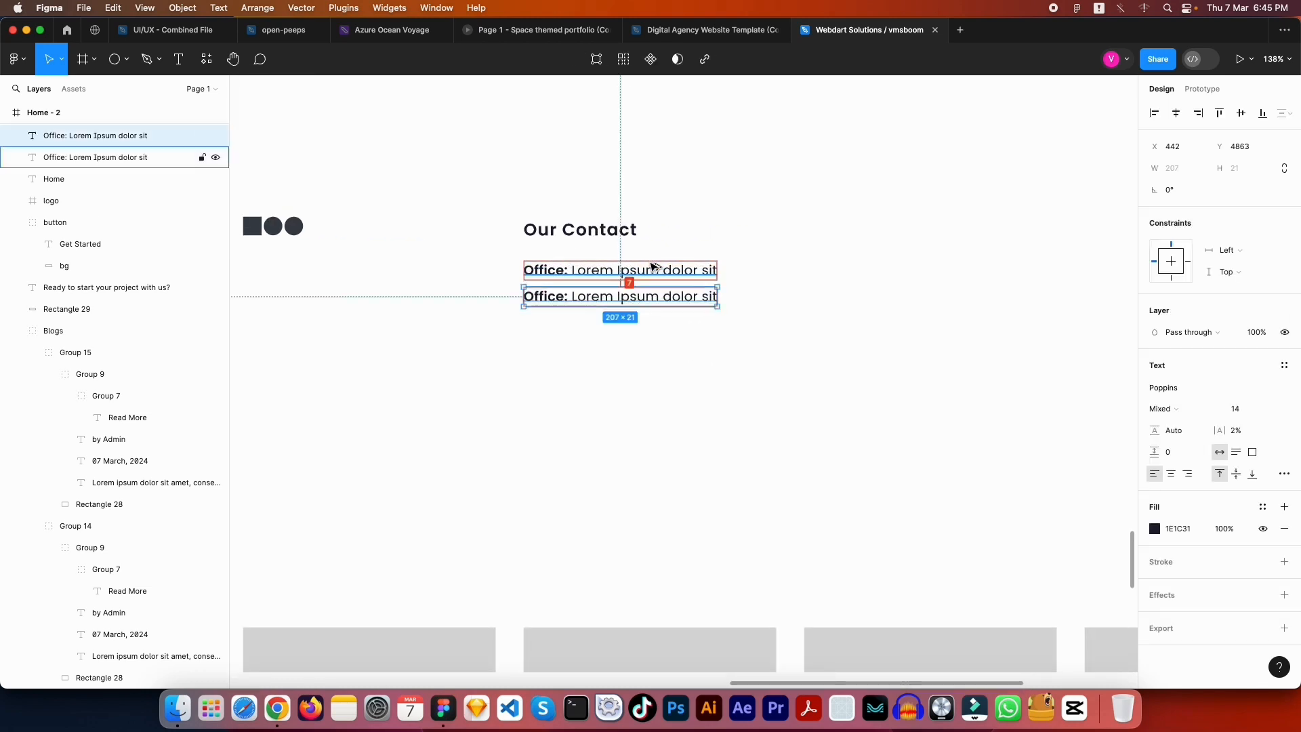
pyautogui.press('Down')
pyautogui.press('Down')
pyautogui.press('Down')
pyautogui.press('Escape')
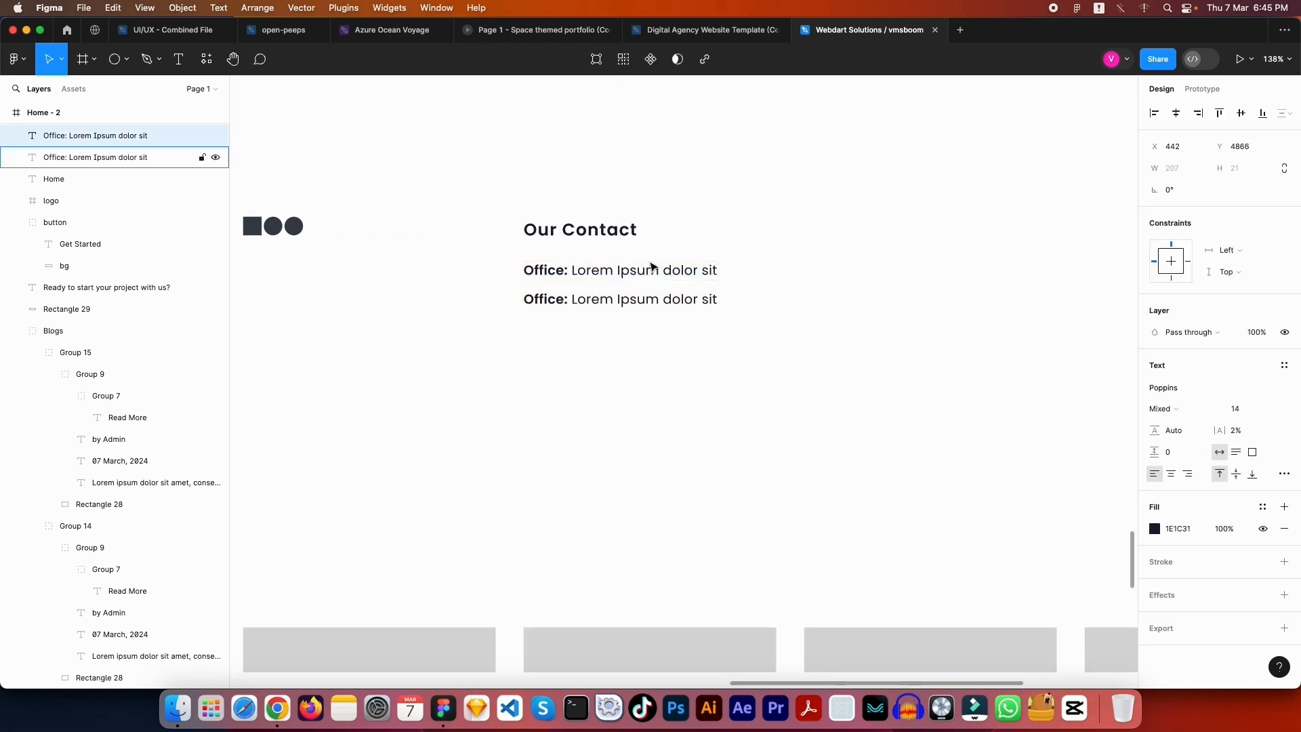
pyautogui.doubleClick(649, 299)
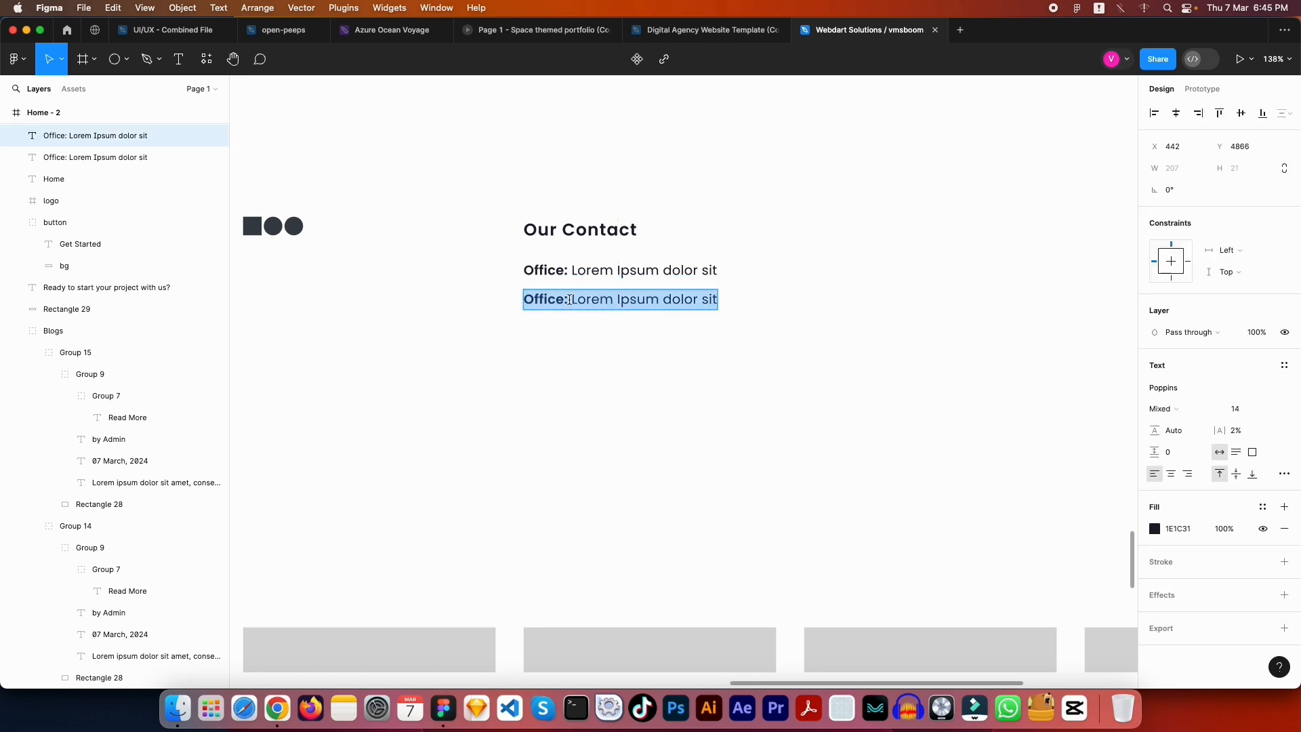
pyautogui.moveTo(565, 300); pyautogui.dragTo(510, 295)
pyautogui.write('Ph')
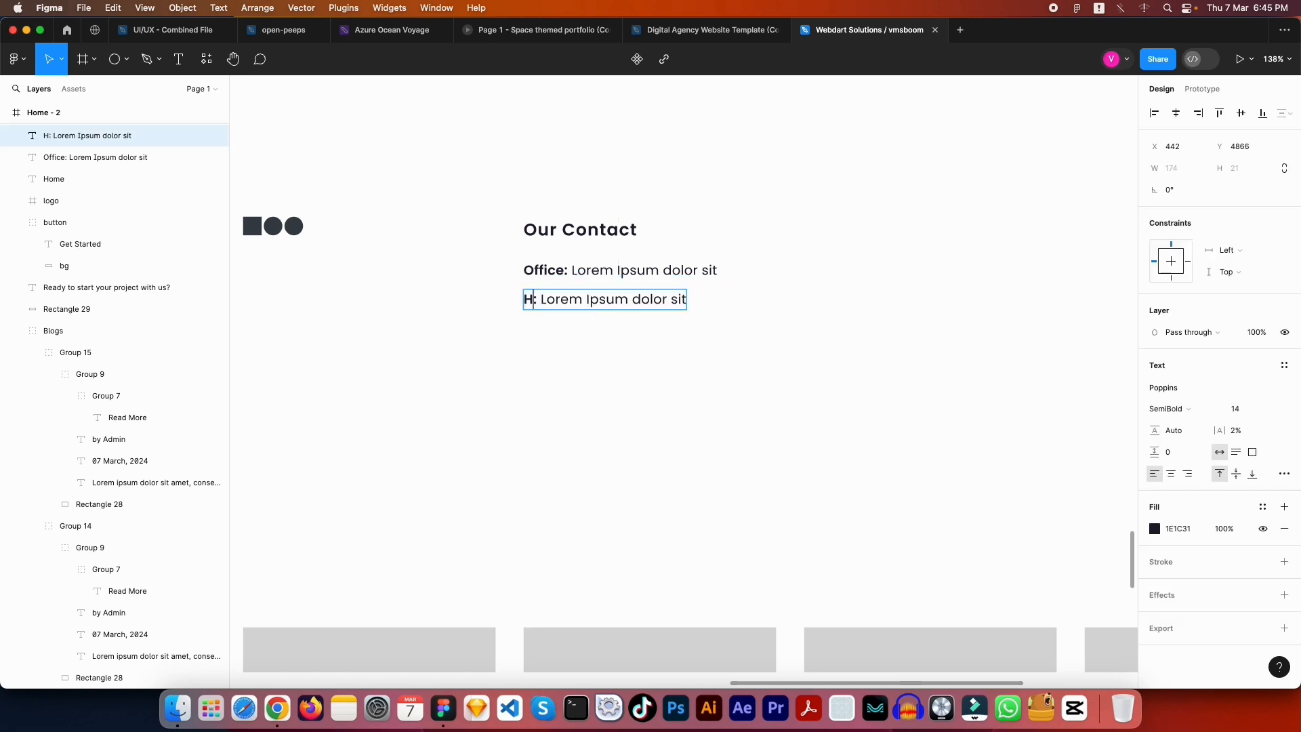
pyautogui.press('BackSpace')
pyautogui.press('BackSpace')
pyautogui.write('Phone')
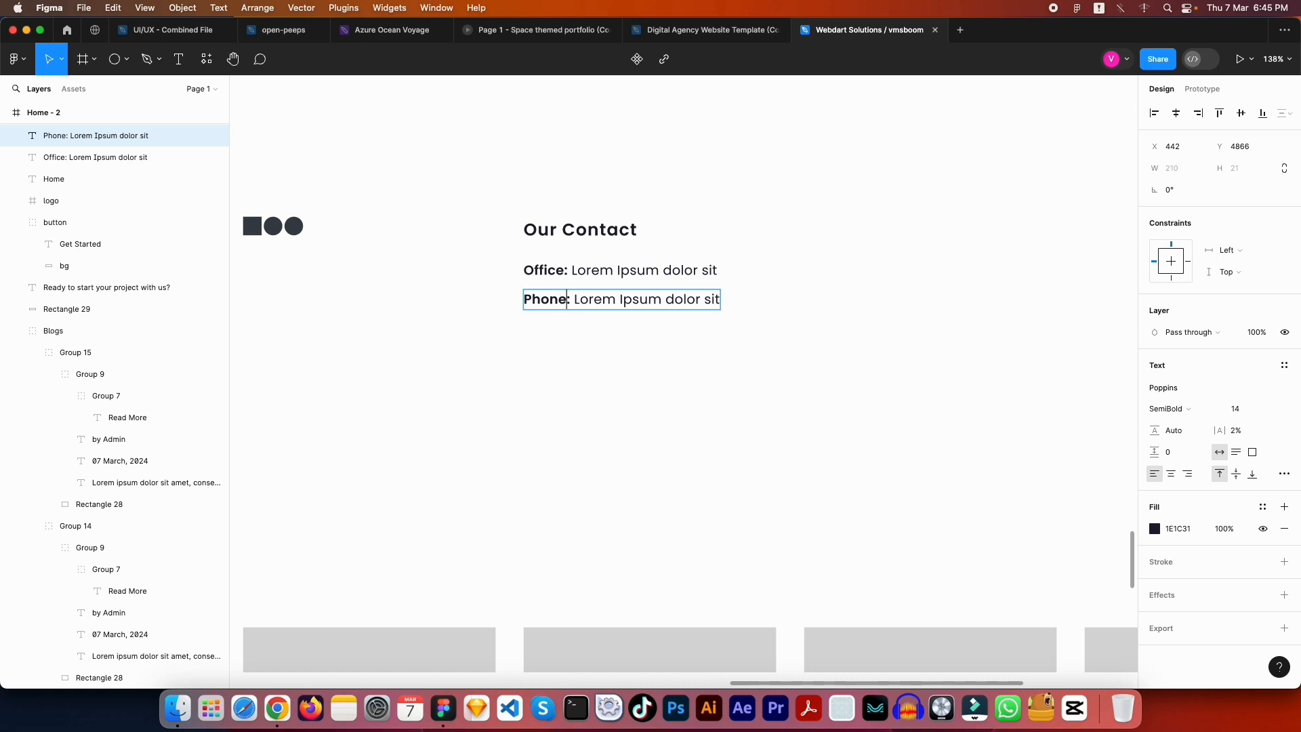
pyautogui.click(509, 293)
pyautogui.doubleClick(612, 299)
pyautogui.moveTo(574, 299); pyautogui.dragTo(971, 300)
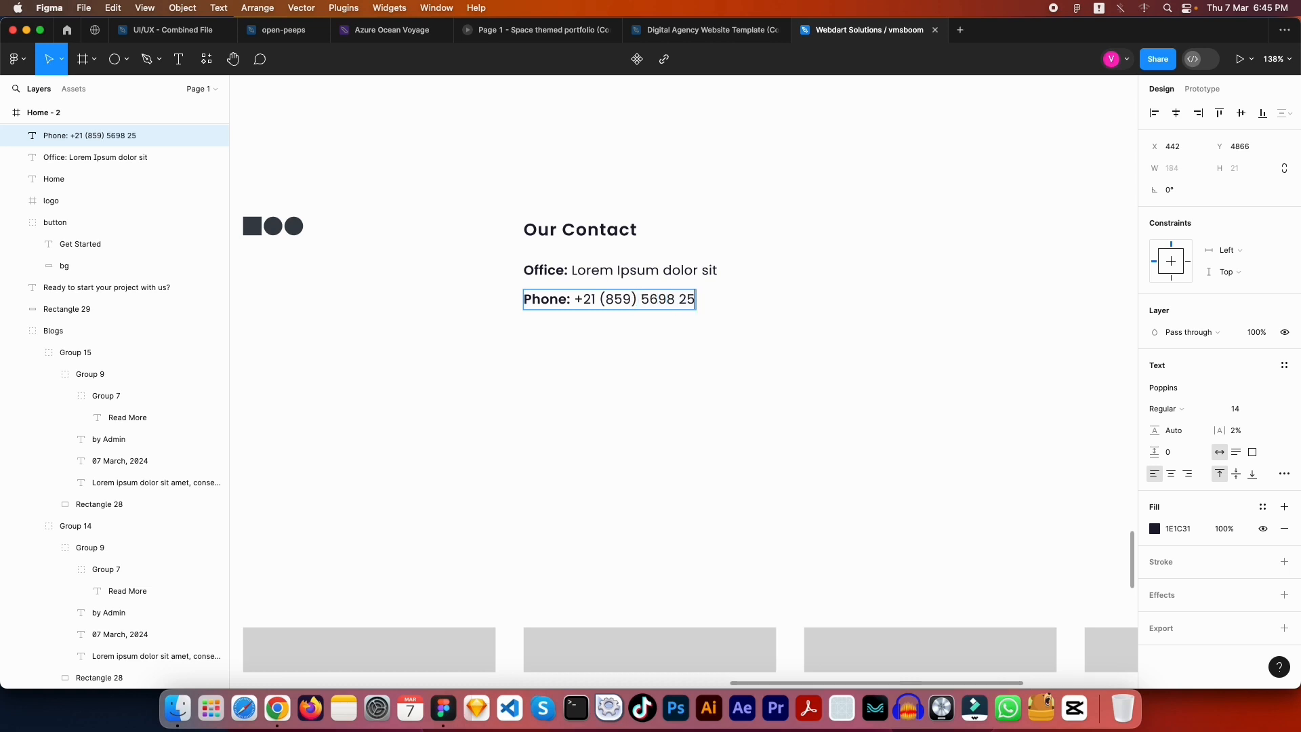
pyautogui.press('Escape')
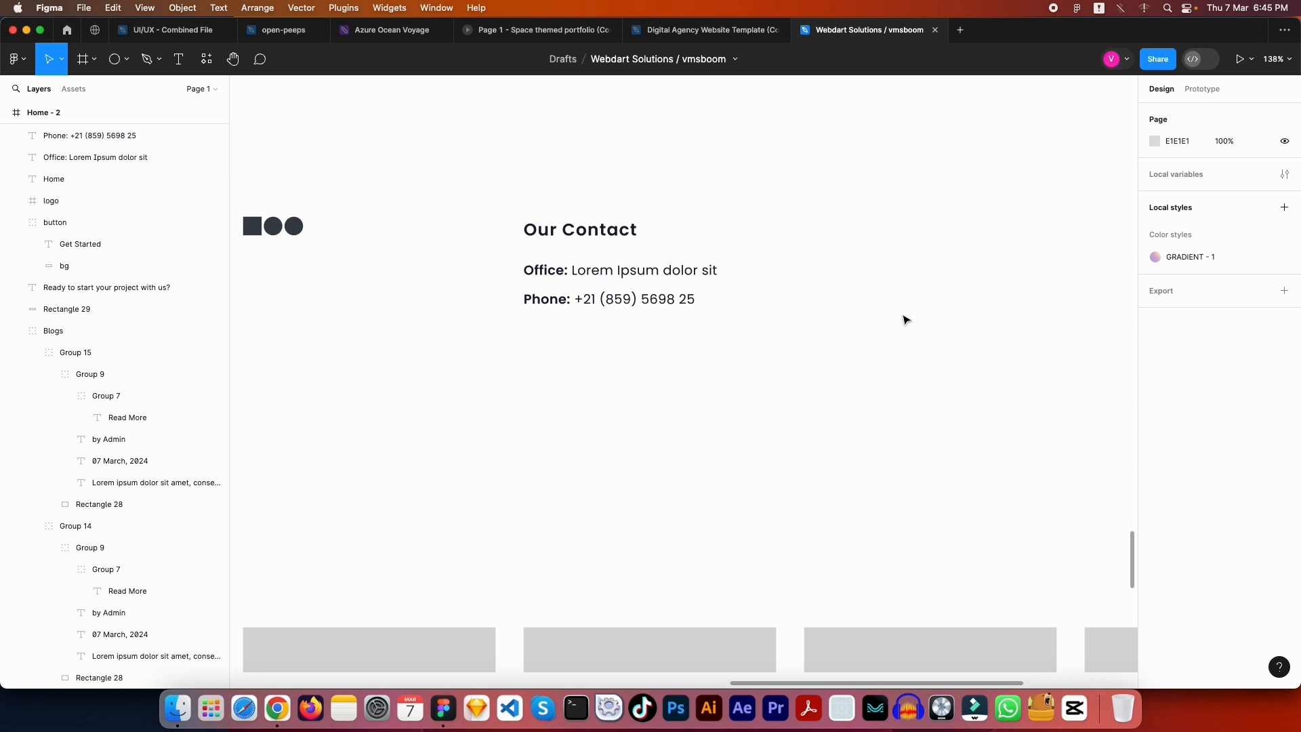
# Copy the Phone line below and relabel it 'Email'
pyautogui.click(584, 299)
pyautogui.moveTo(581, 299); pyautogui.dragTo(581, 329)
pyautogui.doubleClick(581, 329)
pyautogui.click(555, 324)
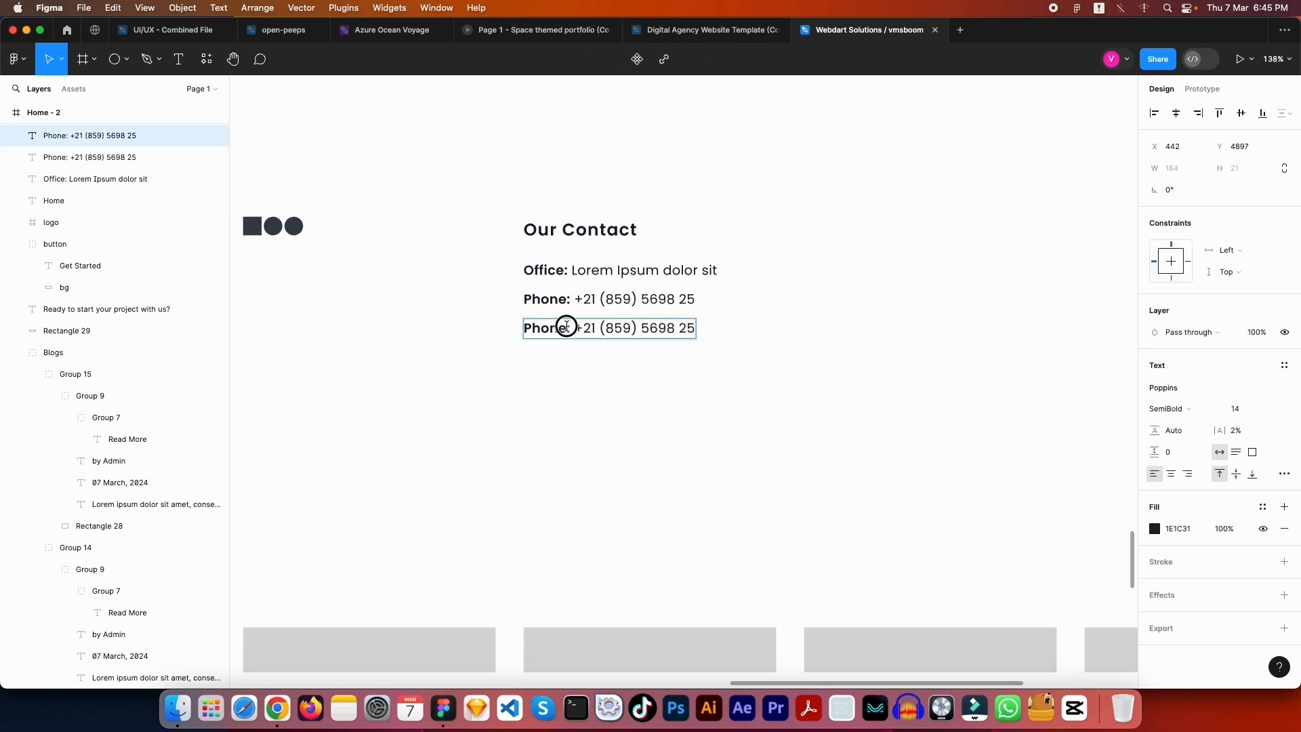
pyautogui.doubleClick(567, 325)
pyautogui.write('Email')
pyautogui.press('Escape')
pyautogui.press('Escape')
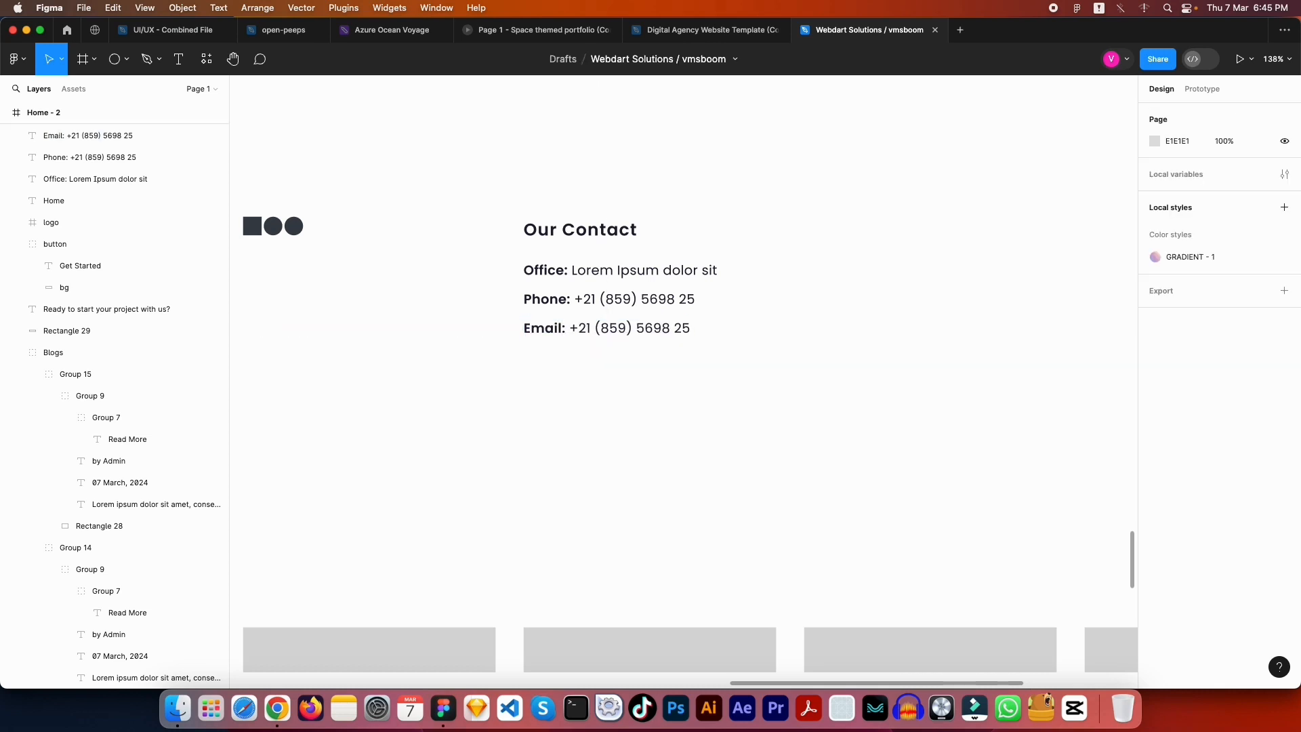
pyautogui.doubleClick(596, 328)
pyautogui.click(581, 327)
pyautogui.moveTo(581, 327); pyautogui.dragTo(644, 328)
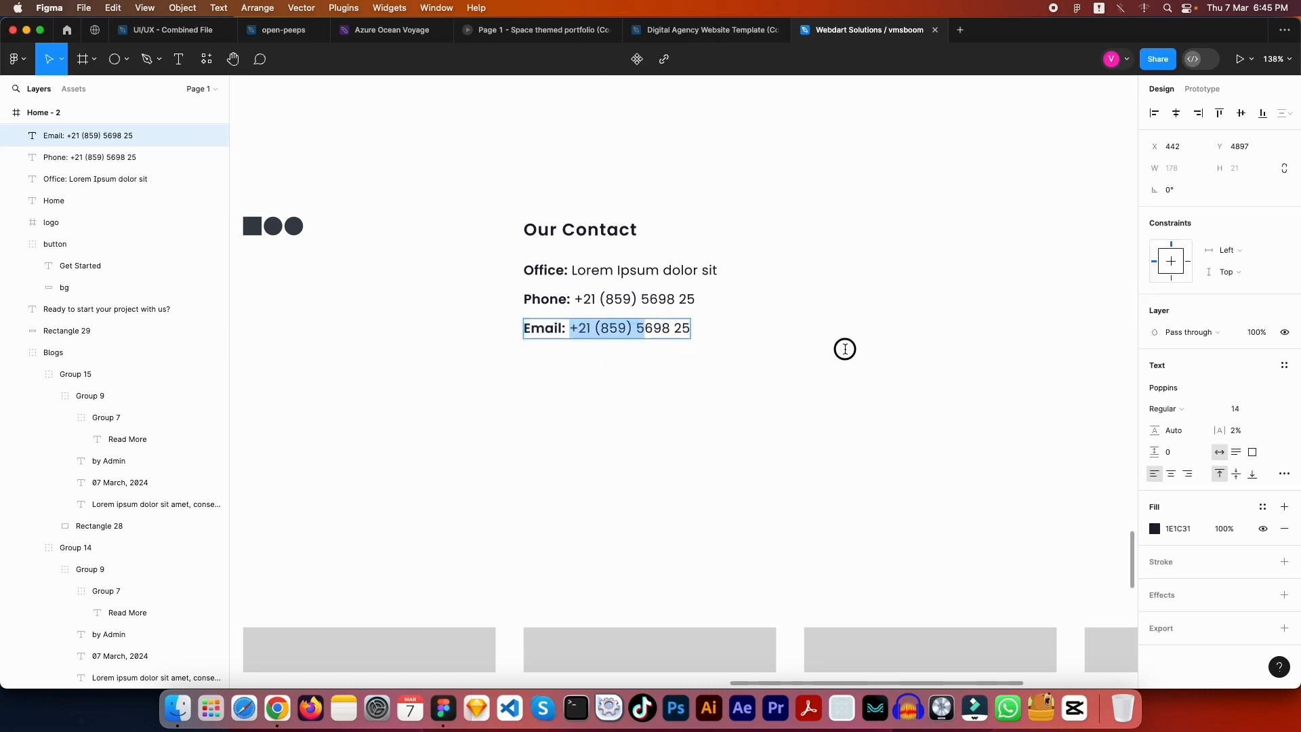
pyautogui.moveTo(845, 349); pyautogui.dragTo(947, 355)
pyautogui.write('lorem@ipsum.coim')
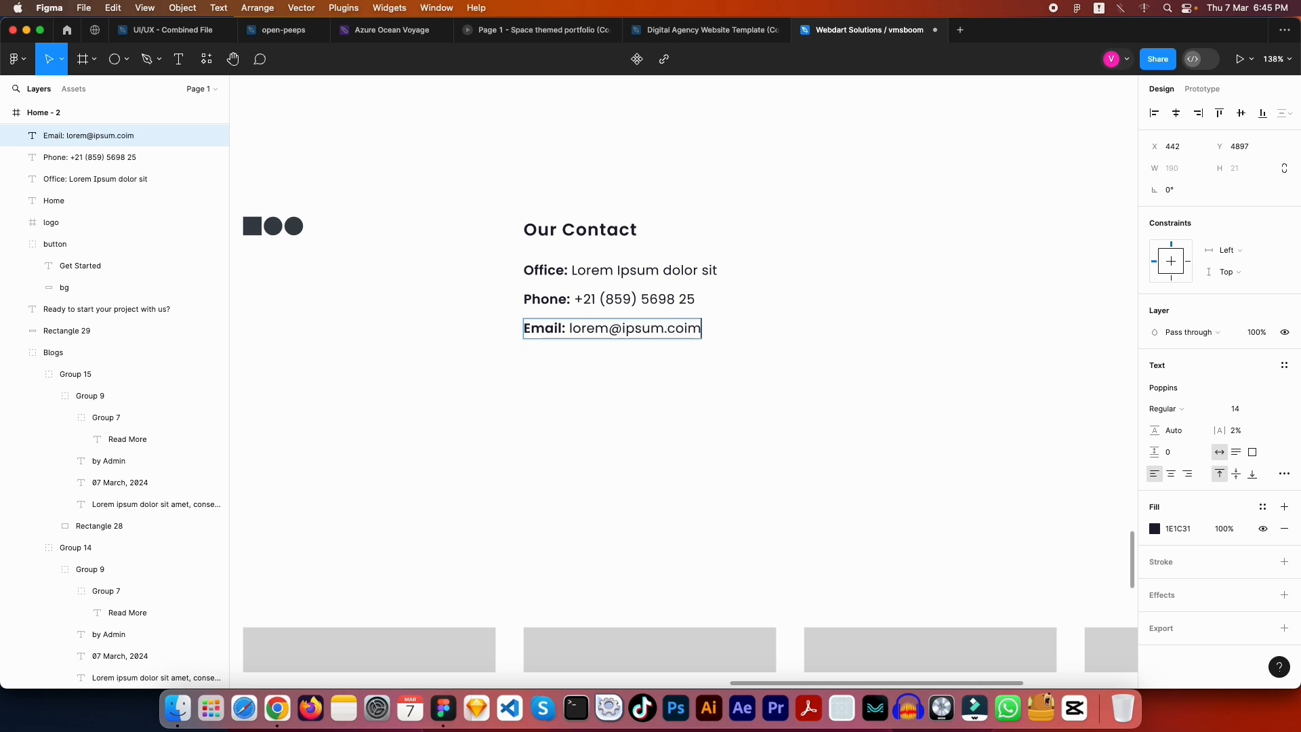
pyautogui.press('Escape')
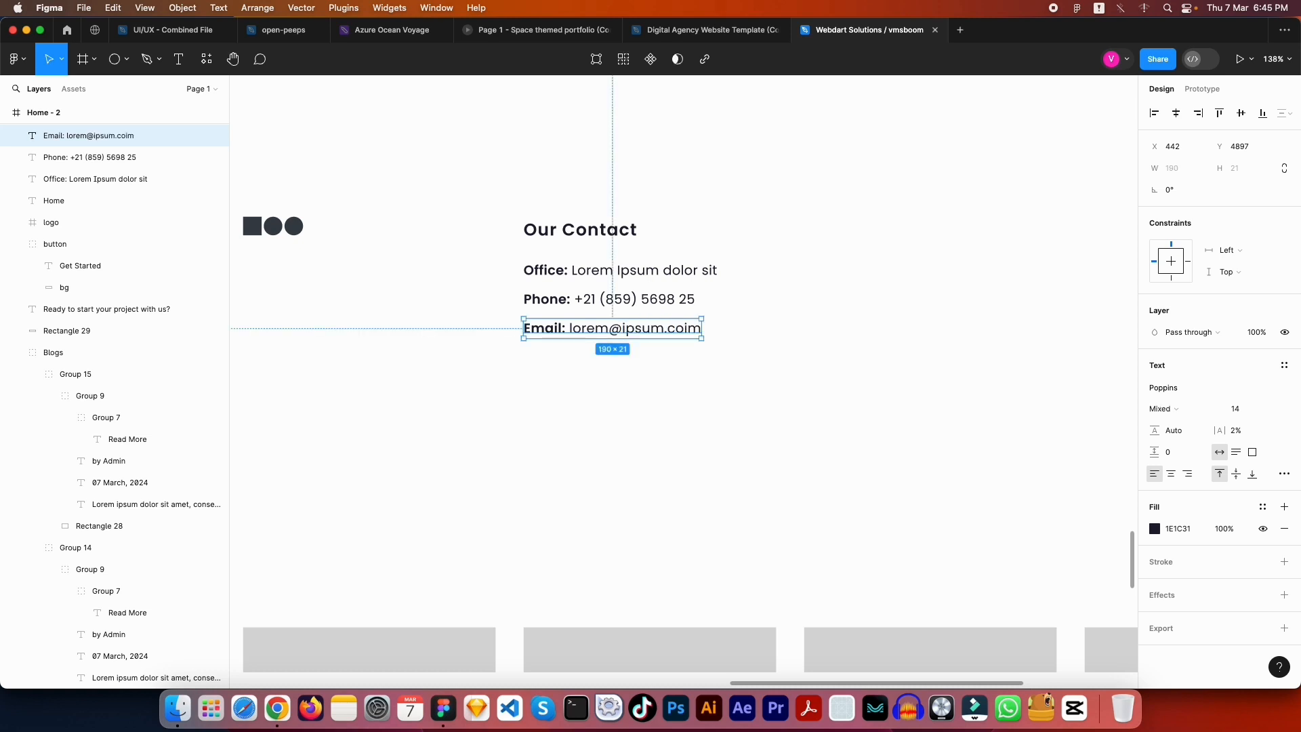
pyautogui.doubleClick(686, 328)
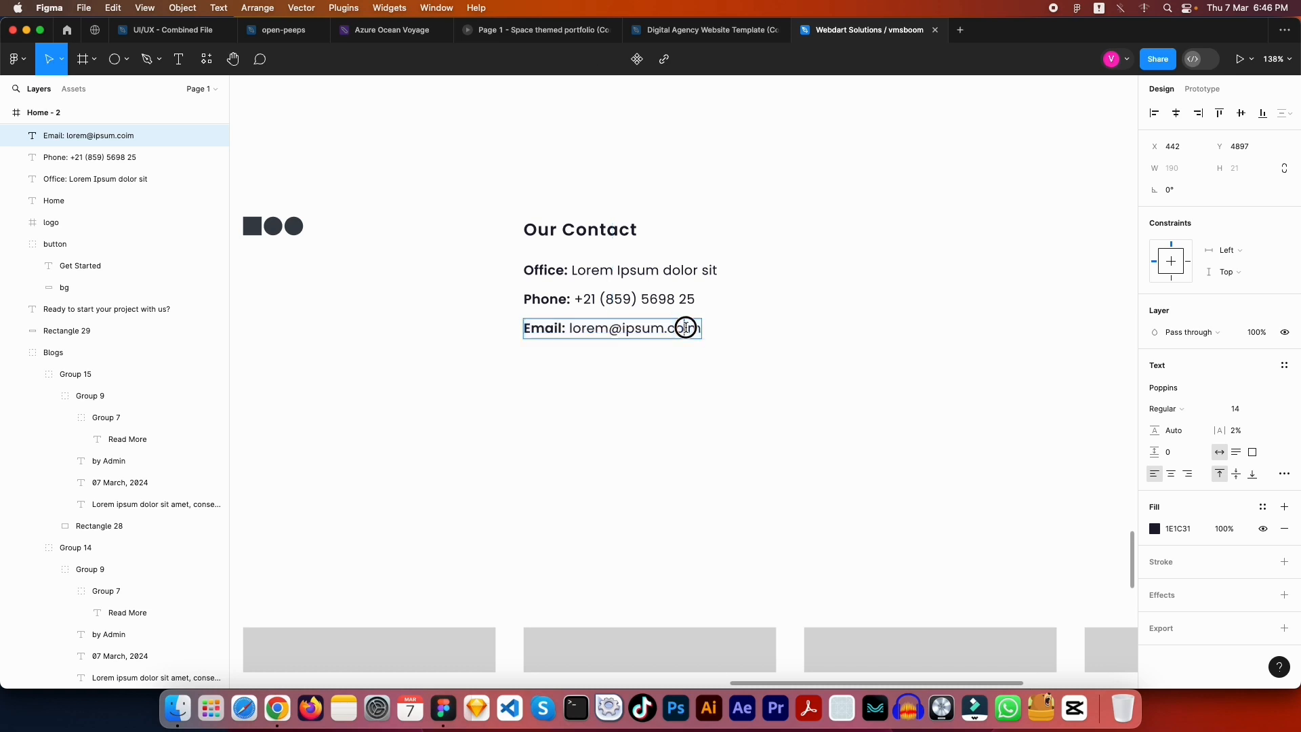
pyautogui.press('BackSpace')
pyautogui.press('Escape')
pyautogui.click(772, 329)
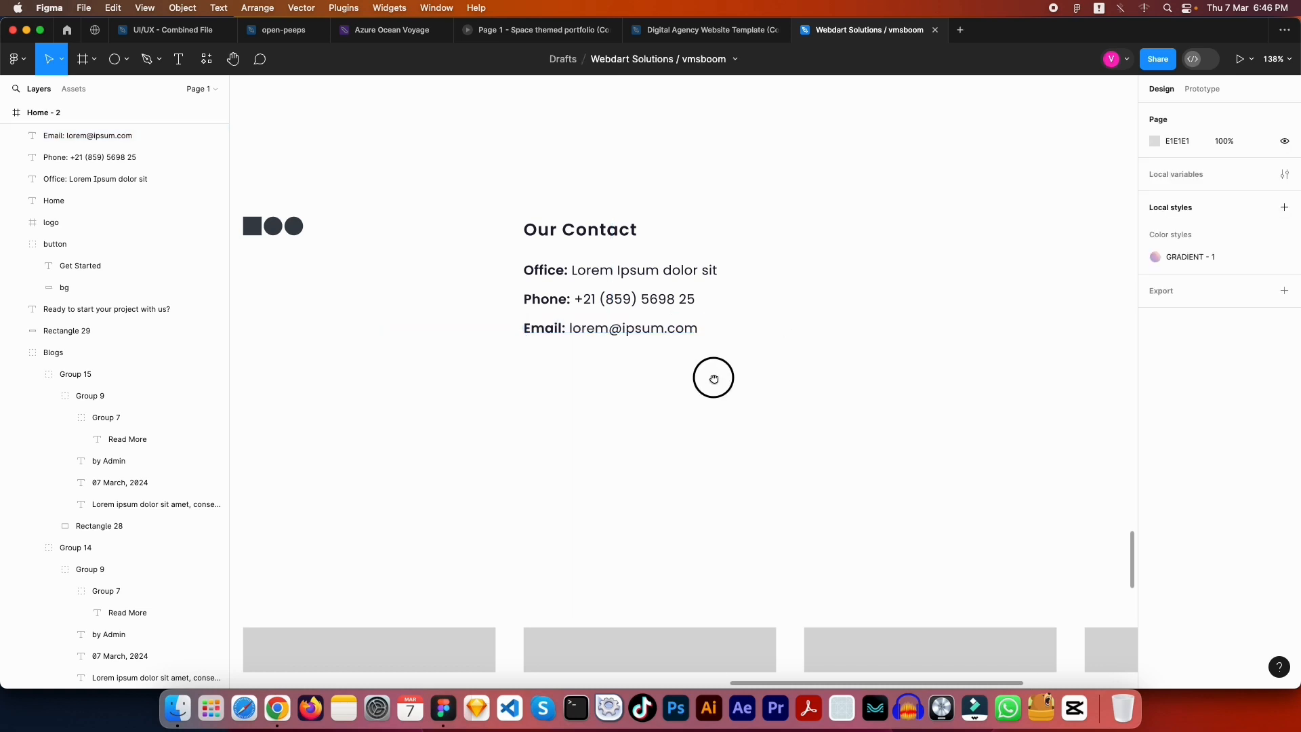
pyautogui.moveTo(712, 377); pyautogui.dragTo(841, 378)
# Compare the blog text's 555555 fill with the contact lines' fill colour
pyautogui.scroll(-5, 859, 386)
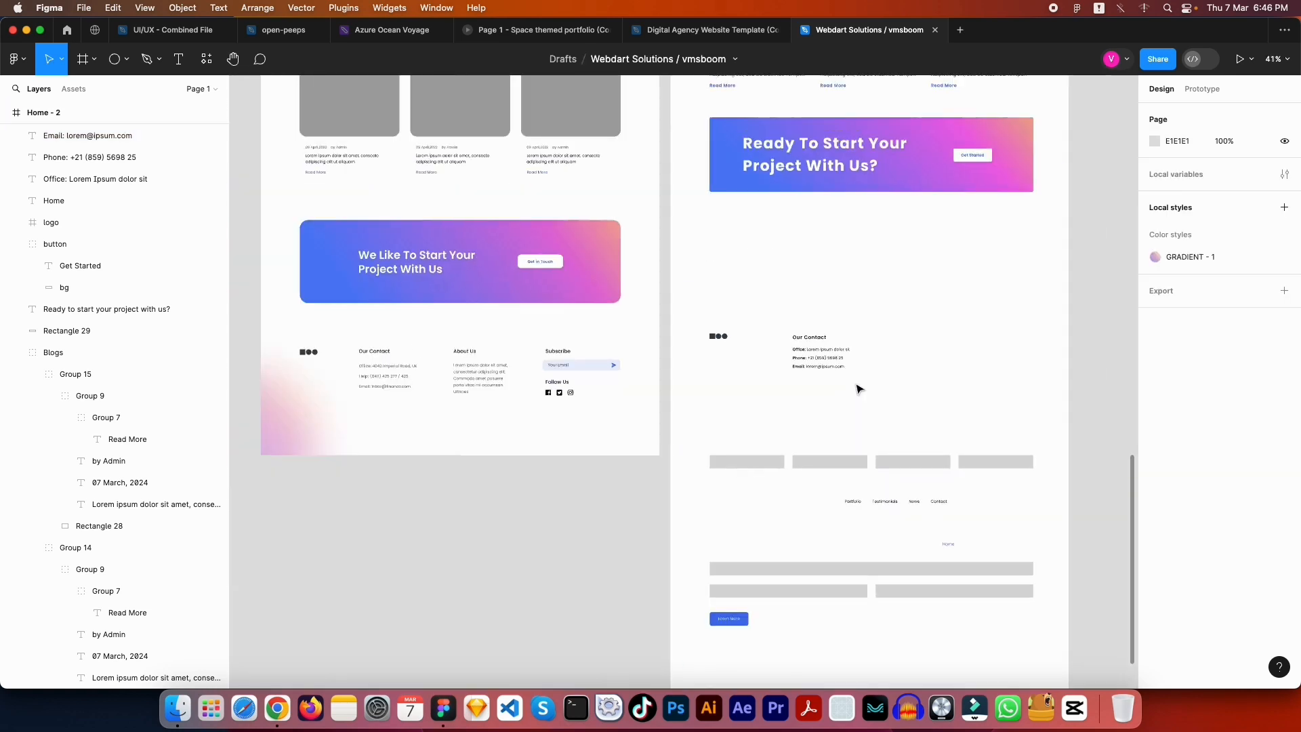
pyautogui.scroll(3, 861, 383)
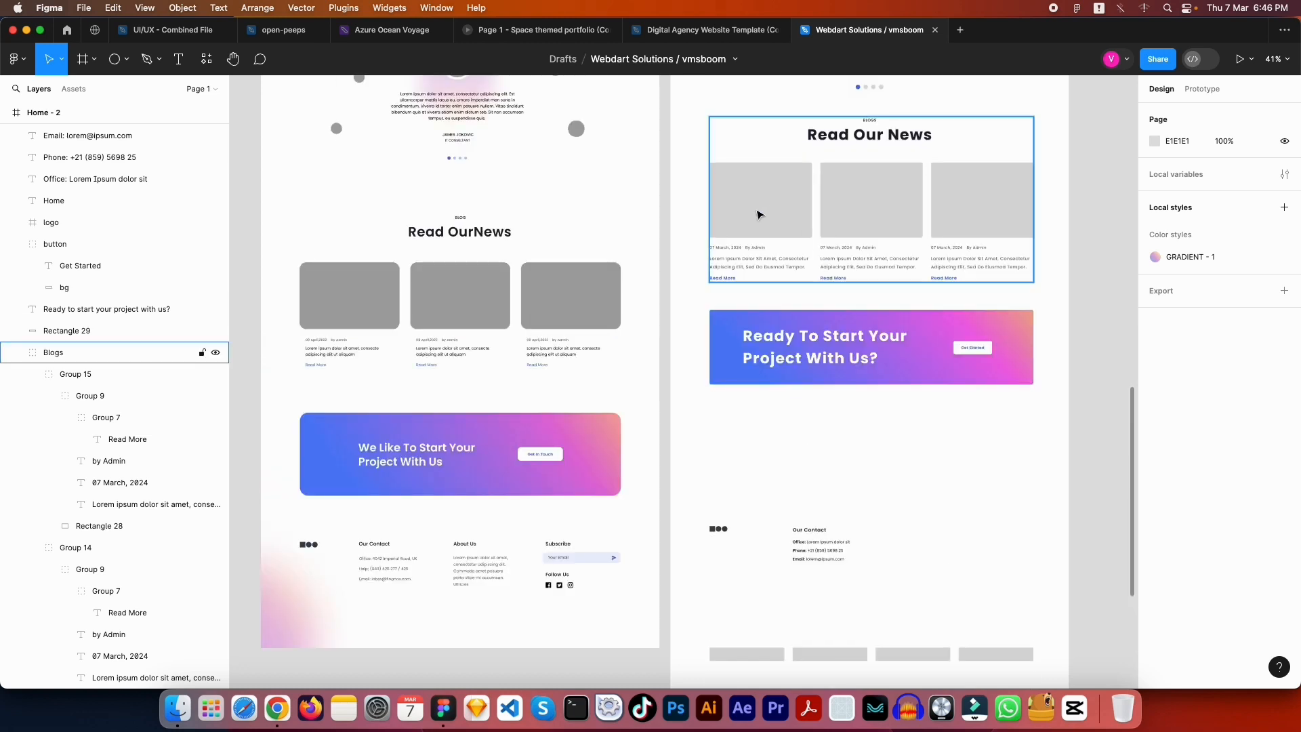
pyautogui.click(738, 263)
pyautogui.click(1191, 530)
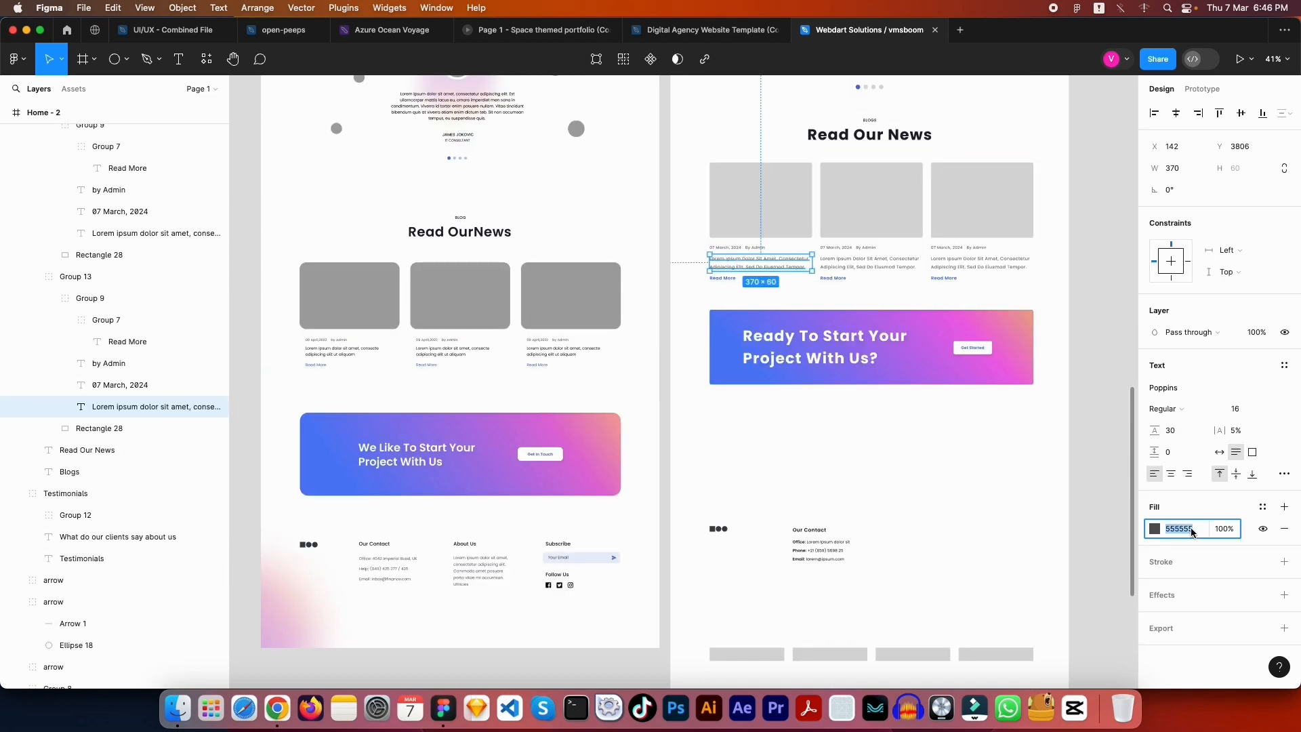
pyautogui.click(991, 511)
pyautogui.moveTo(858, 582); pyautogui.dragTo(779, 525)
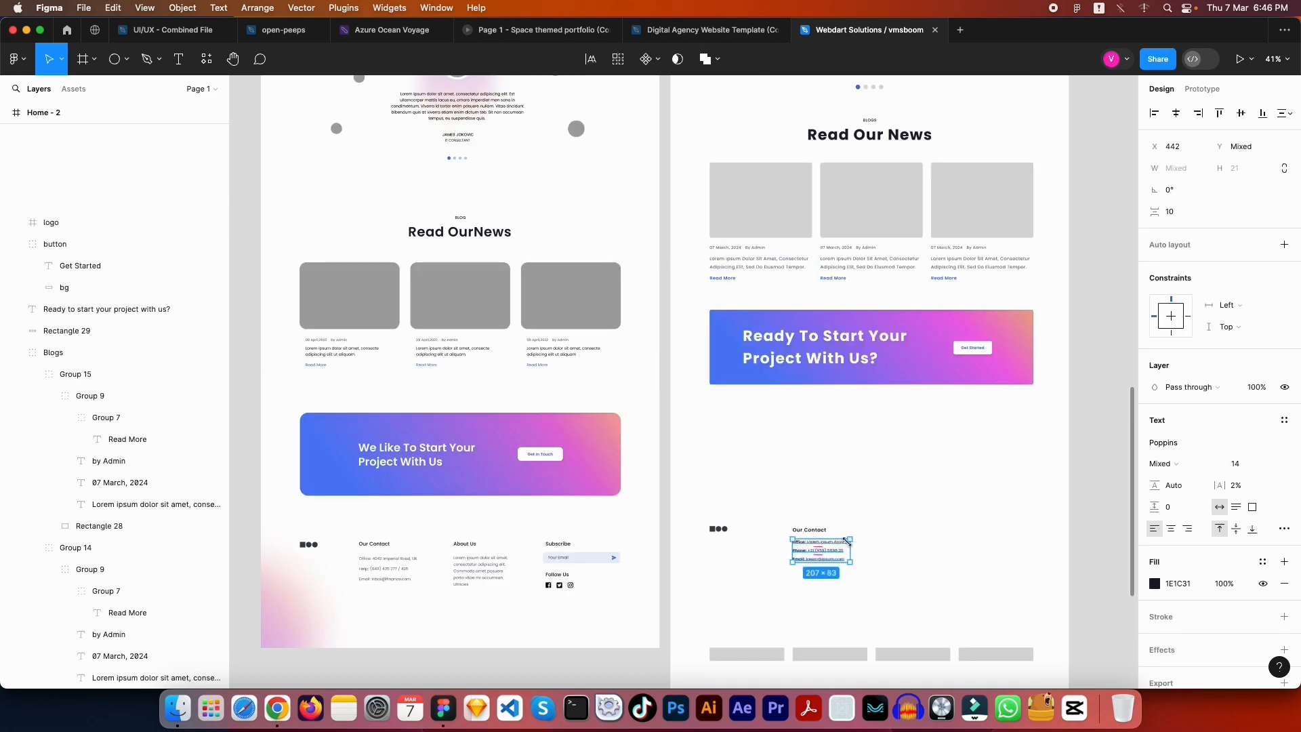
pyautogui.click(1183, 587)
pyautogui.click(963, 546)
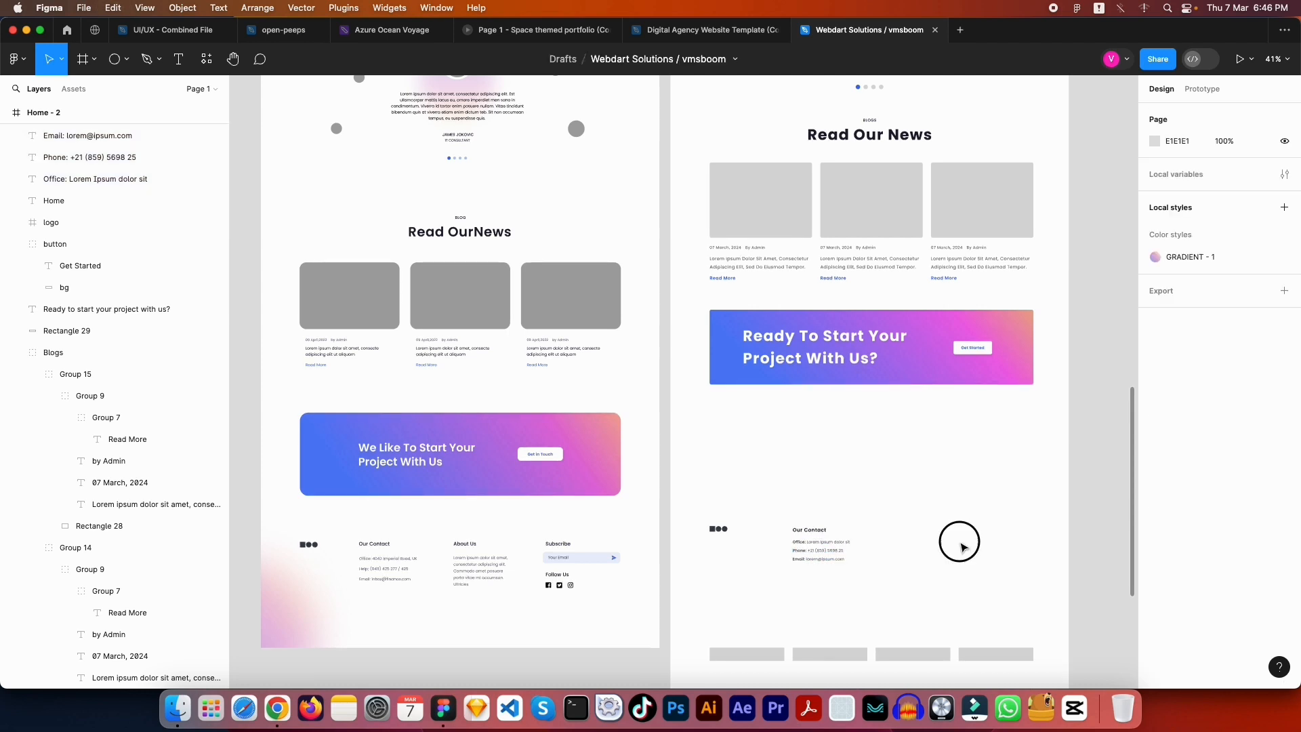
# At 100% zoom, copy the Our Contact block 300 px to the right
pyautogui.hotkey('shift', '0')
pyautogui.scroll(-5, 1023, 558)
pyautogui.hscroll(5, 1023, 557)
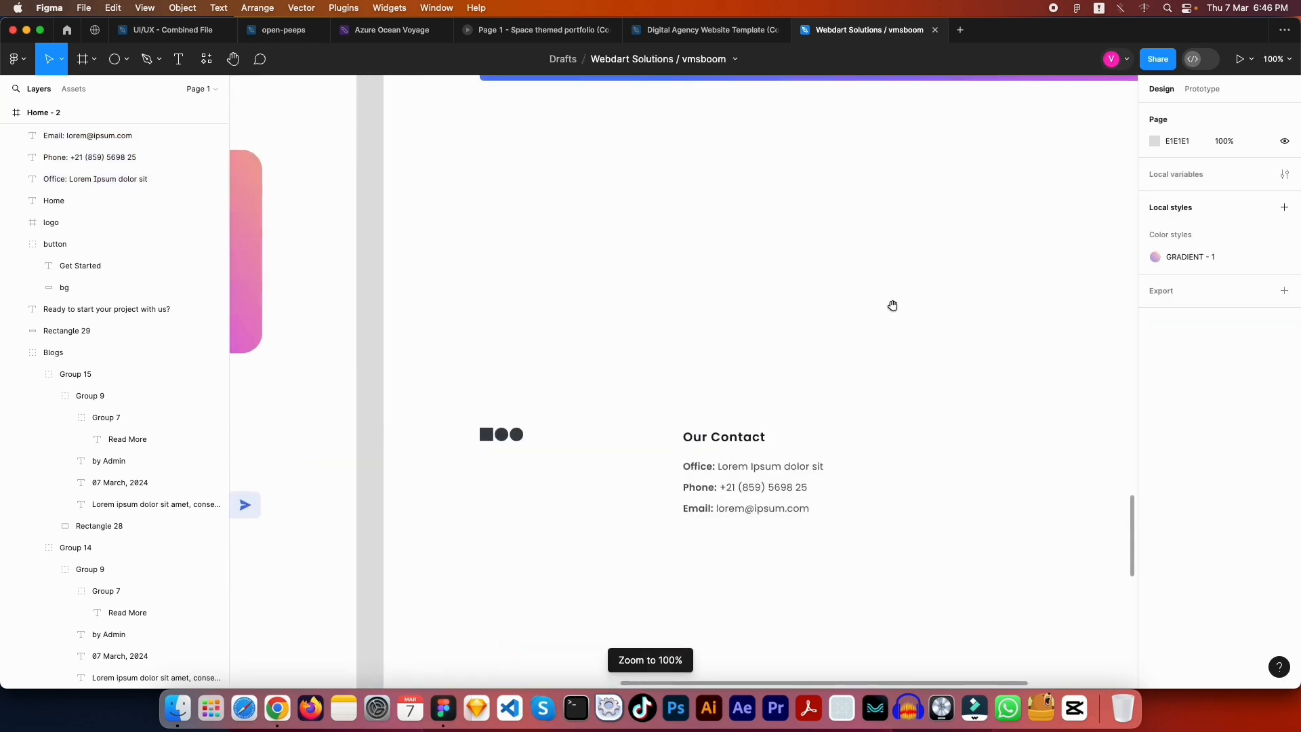
pyautogui.scroll(-3, 805, 479)
pyautogui.hscroll(2, 836, 340)
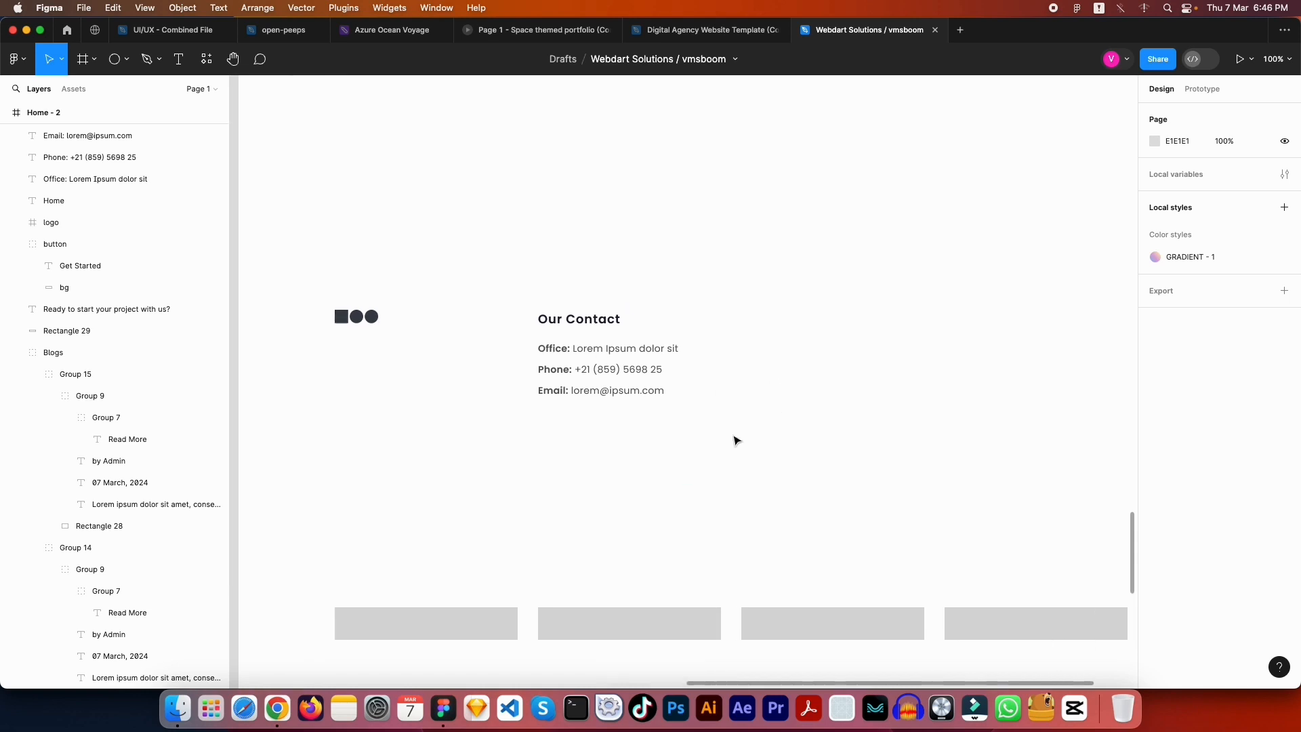
pyautogui.moveTo(731, 435); pyautogui.dragTo(562, 297)
pyautogui.moveTo(573, 360); pyautogui.dragTo(778, 364)
pyautogui.click(804, 441)
pyautogui.hscroll(-10, 653, 387)
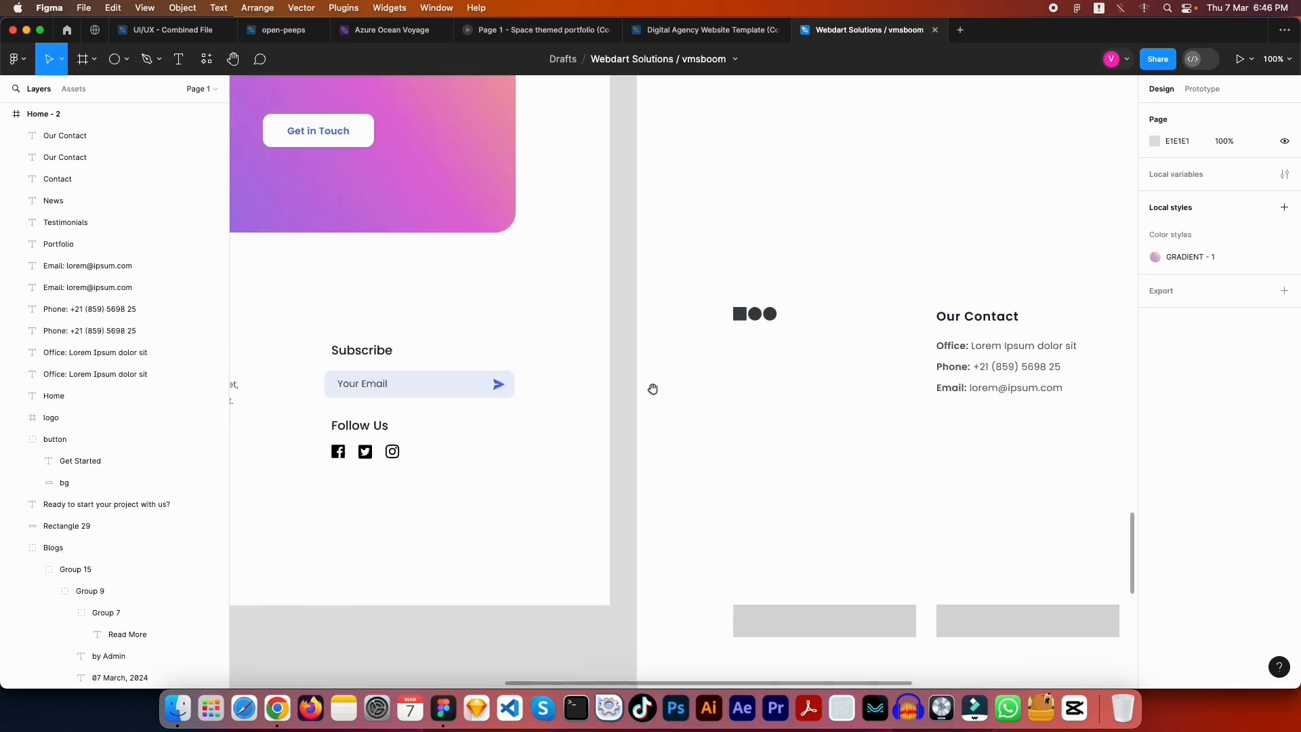
# Rename the copied Our Contact heading to 'About Us'
pyautogui.hscroll(10, 1028, 381)
pyautogui.press('Tab')
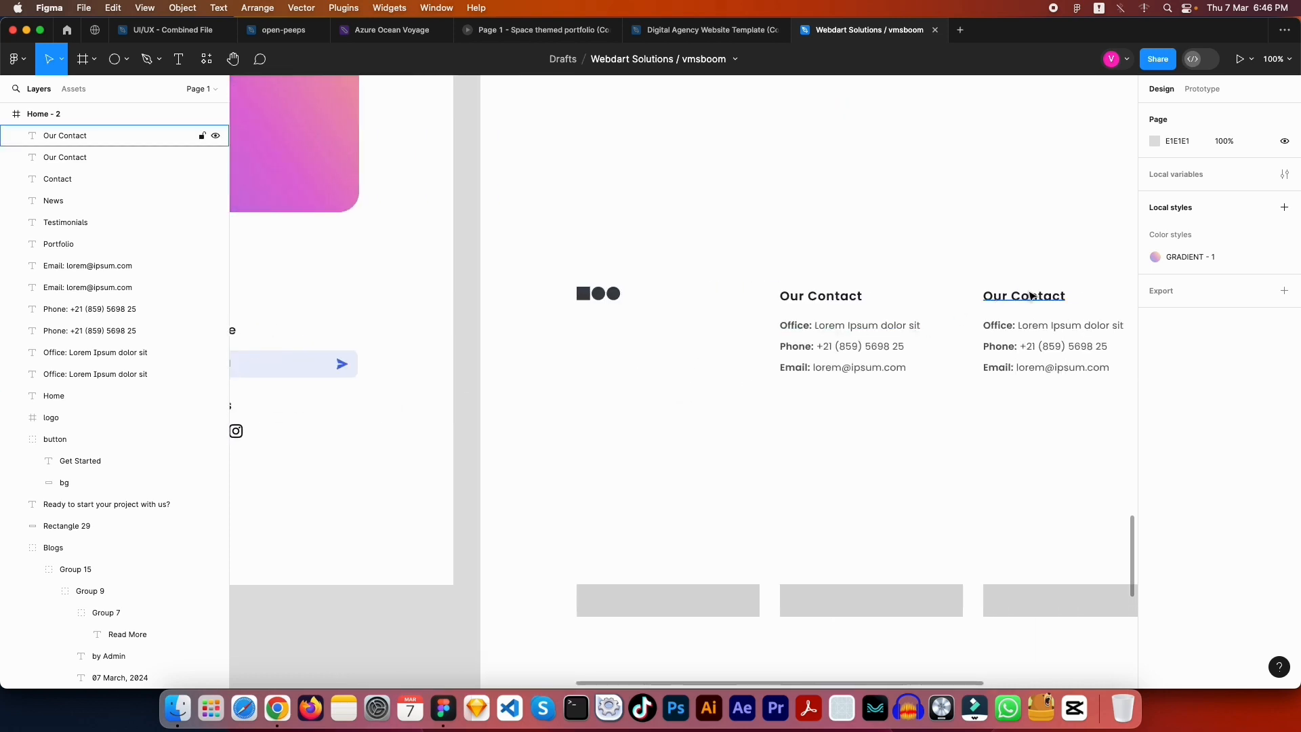
pyautogui.press('Return')
pyautogui.press('BackSpace')
pyautogui.press('super+z')
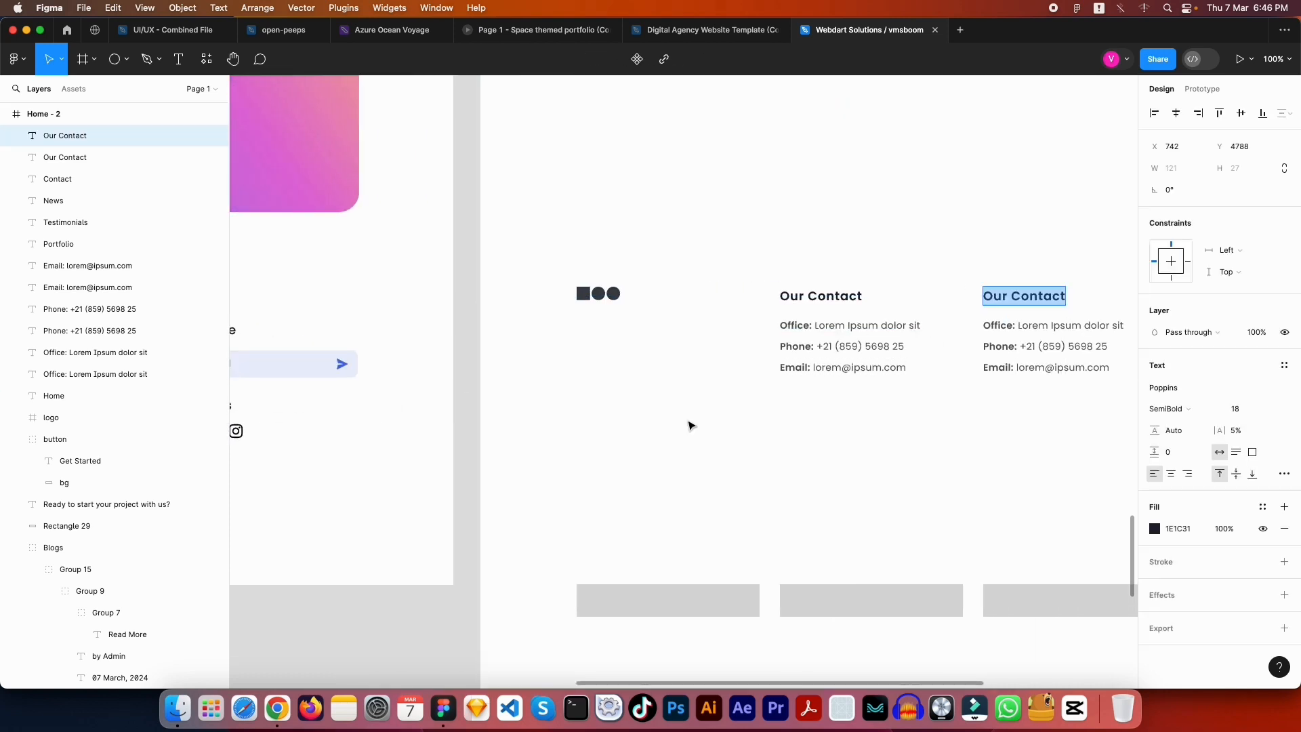
pyautogui.press('Escape')
pyautogui.press('Escape')
pyautogui.moveTo(633, 429); pyautogui.dragTo(471, 436)
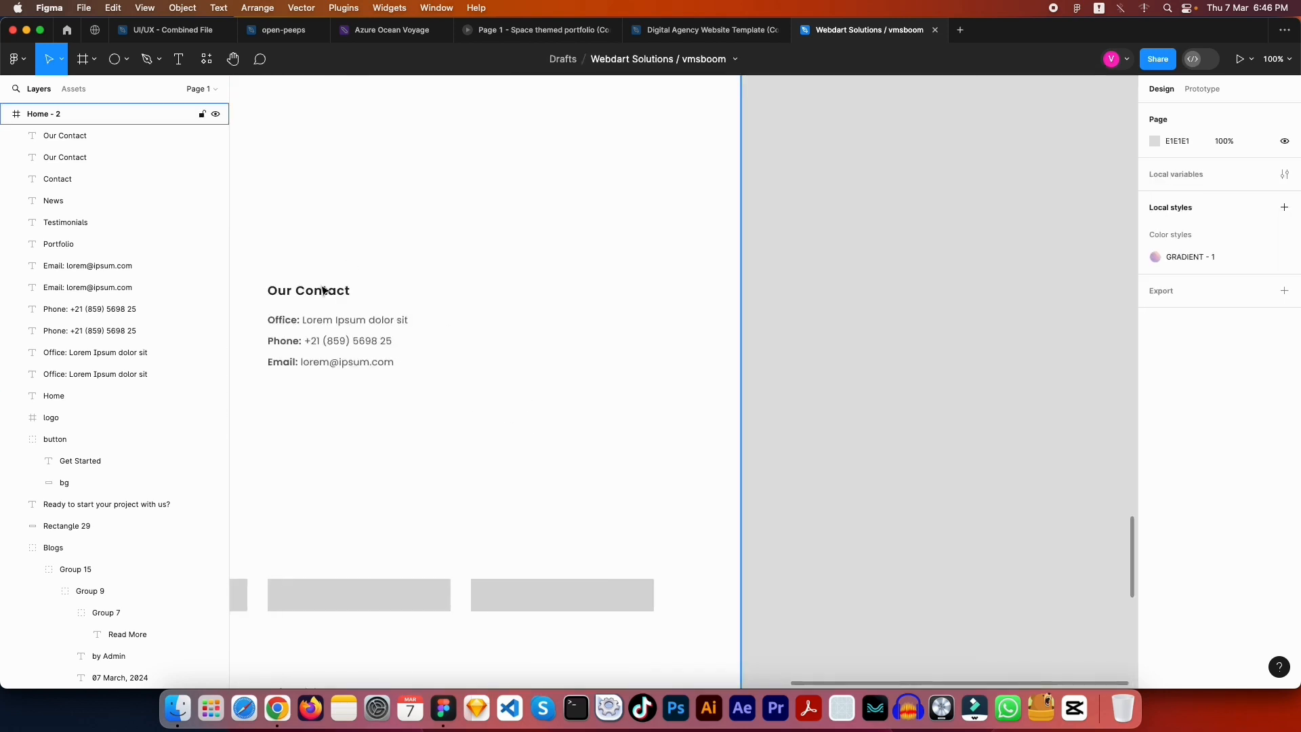
pyautogui.doubleClick(317, 296)
pyautogui.write('About')
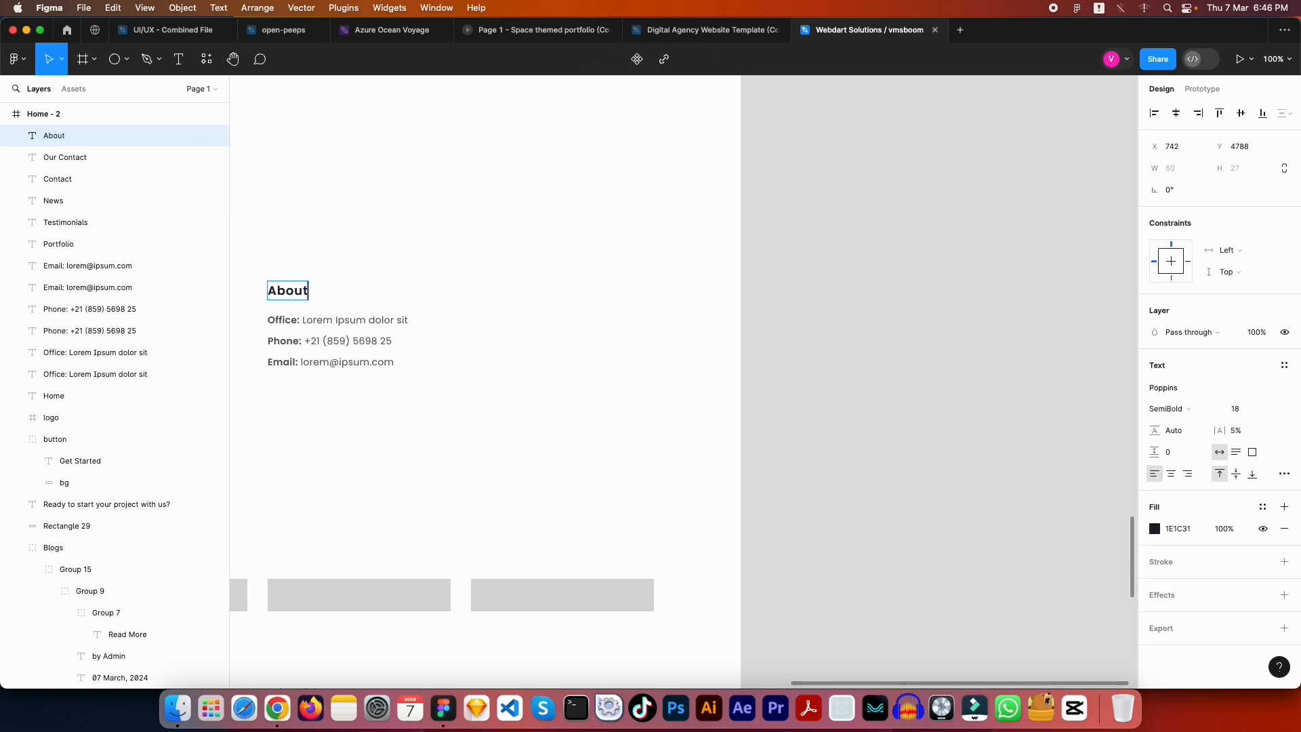
pyautogui.press('Escape')
pyautogui.press('Escape')
# Delete the copied Phone and Email lines from the new column
pyautogui.moveTo(410, 379); pyautogui.dragTo(436, 330)
pyautogui.press('Delete')
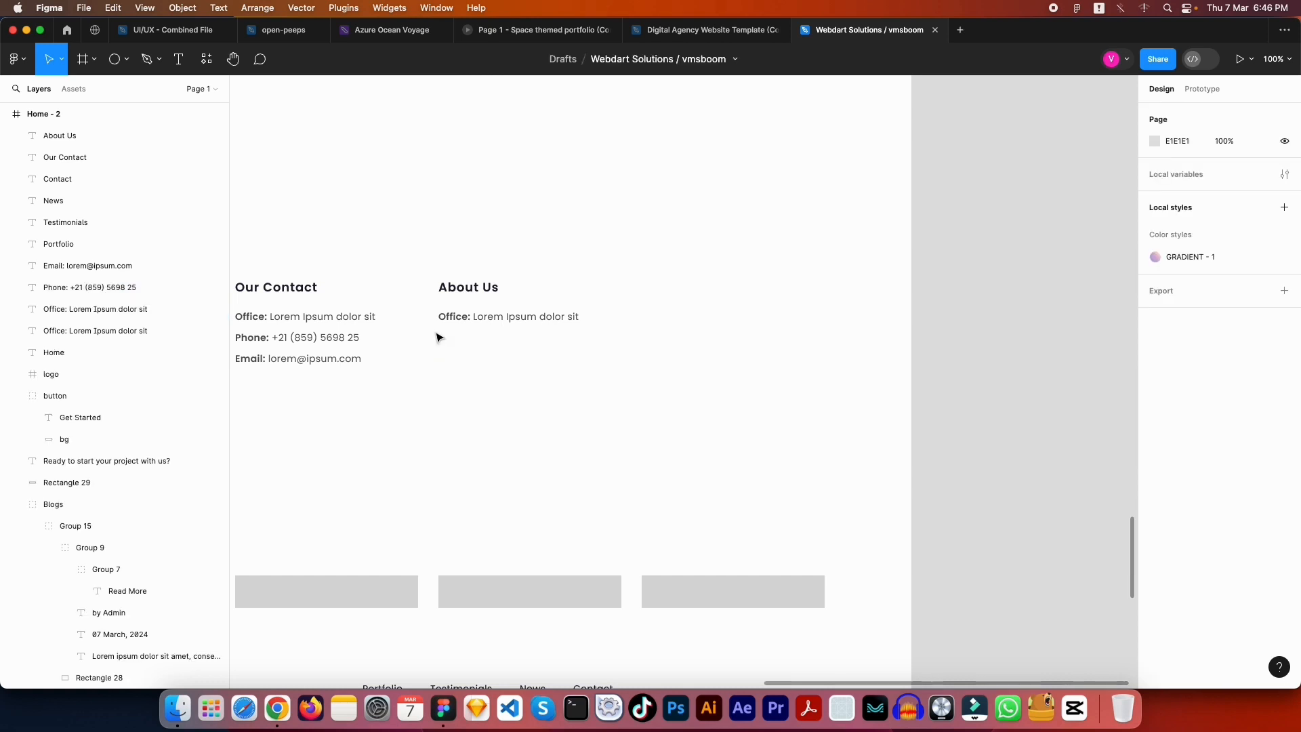
pyautogui.scroll(5, 534, 231)
pyautogui.scroll(-5, 678, 453)
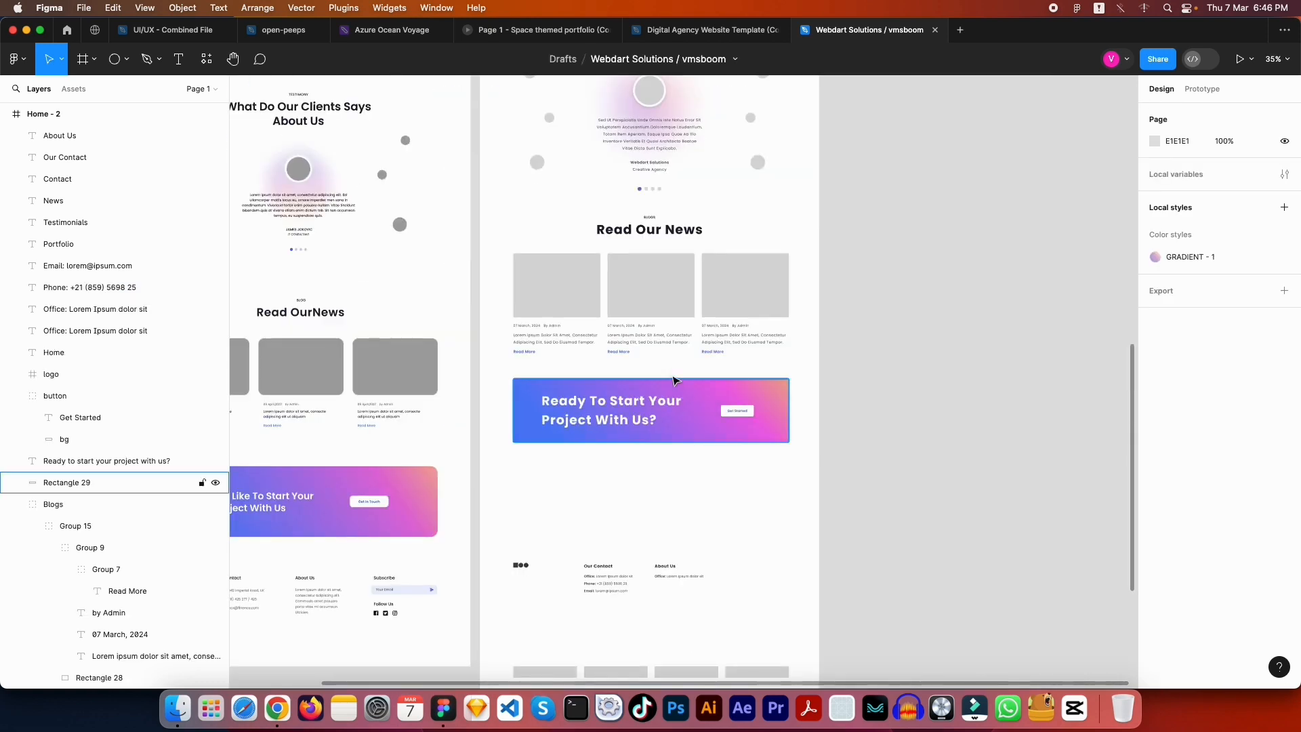
pyautogui.click(646, 139)
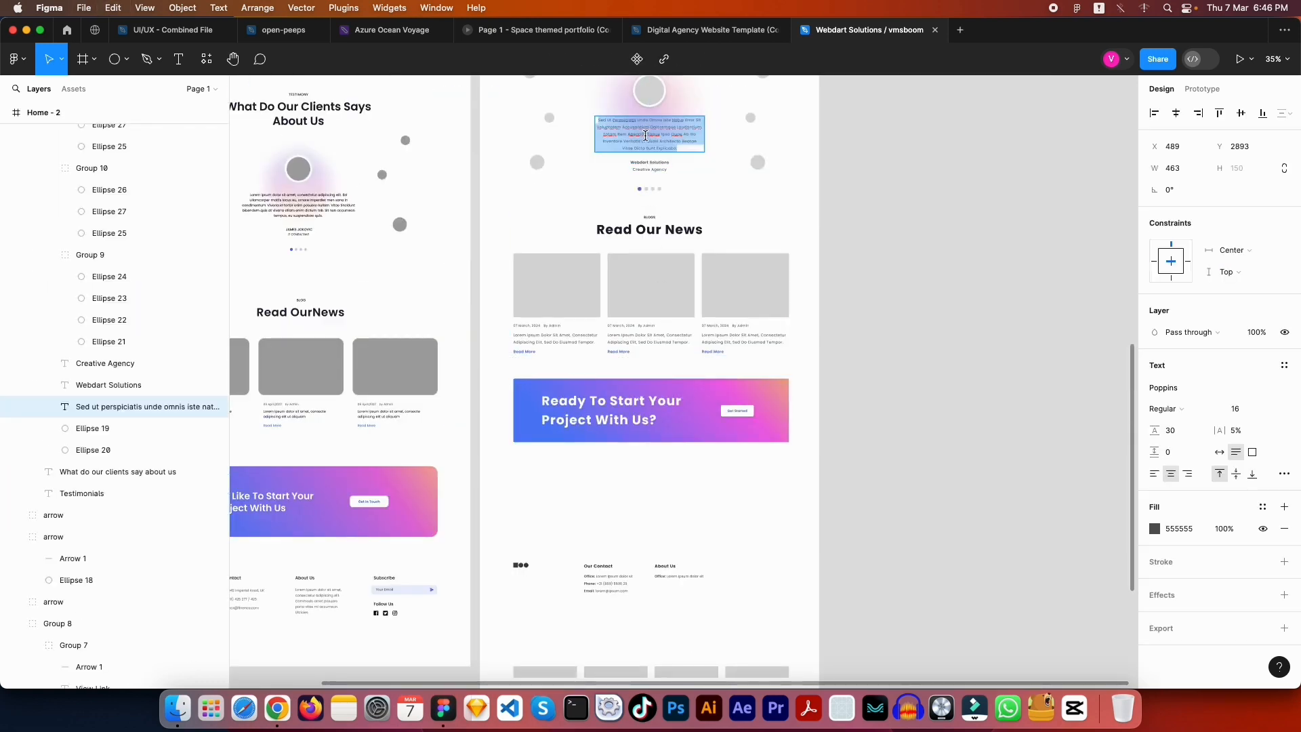
pyautogui.press('Escape')
pyautogui.press('Escape')
pyautogui.scroll(-5, 759, 488)
pyautogui.scroll(5, 824, 449)
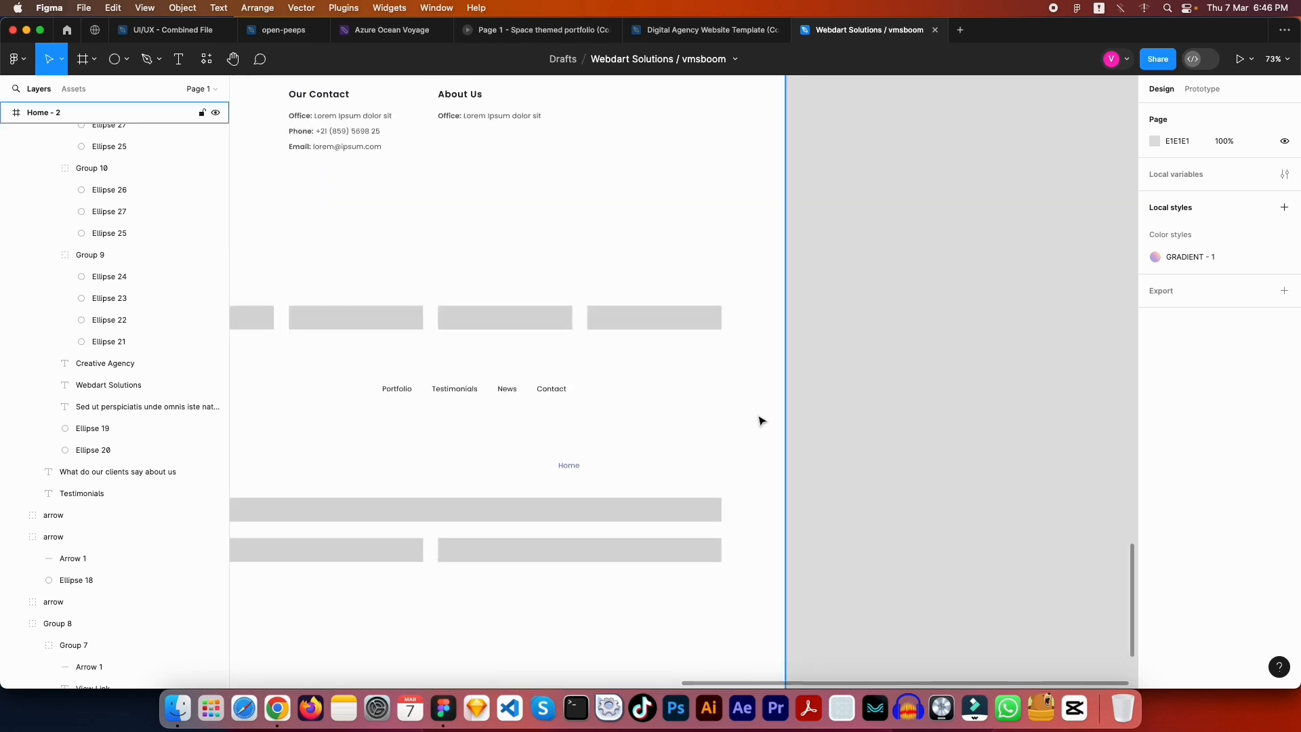
# Paste a long 'Sed ut perspiciatis…' placeholder sentence into the About Us paragraph
pyautogui.press('super+space')
pyautogui.press('super+v')
pyautogui.press('Escape')
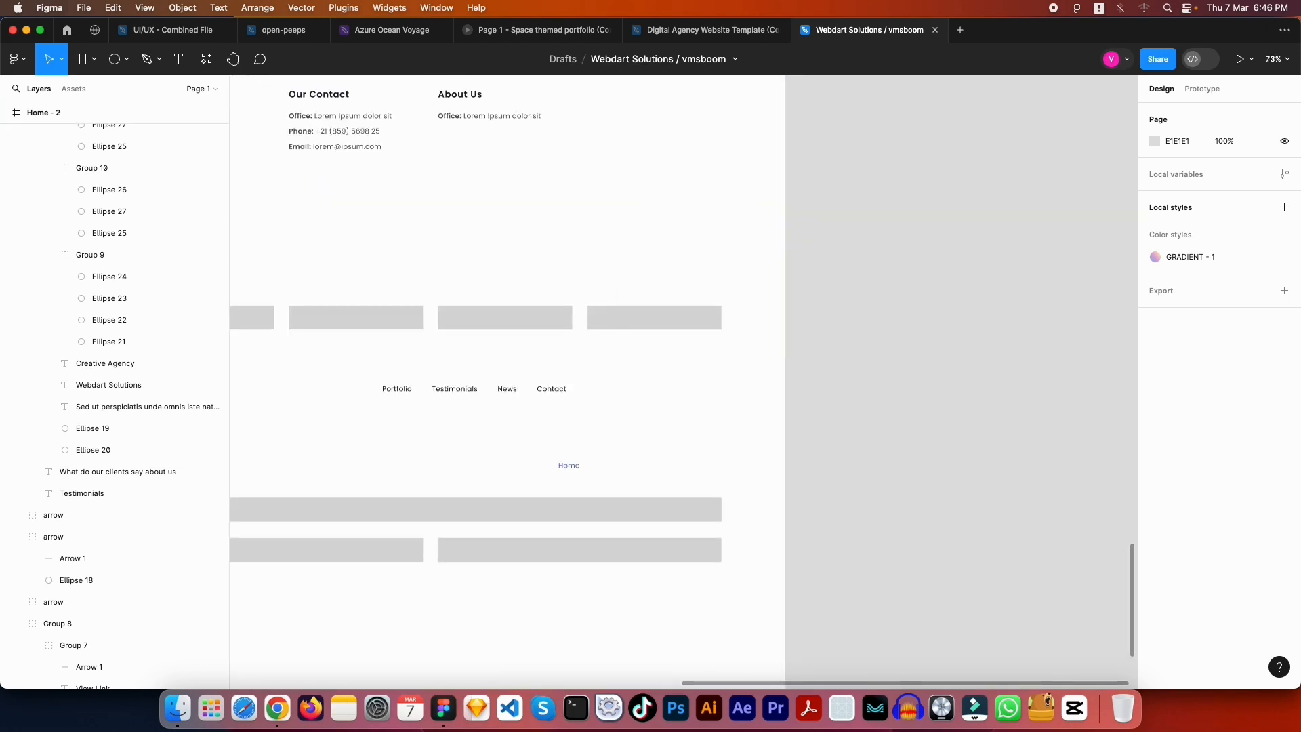
pyautogui.scroll(3, 778, 389)
pyautogui.hscroll(-2, 778, 389)
pyautogui.doubleClick(633, 311)
pyautogui.press('super+v')
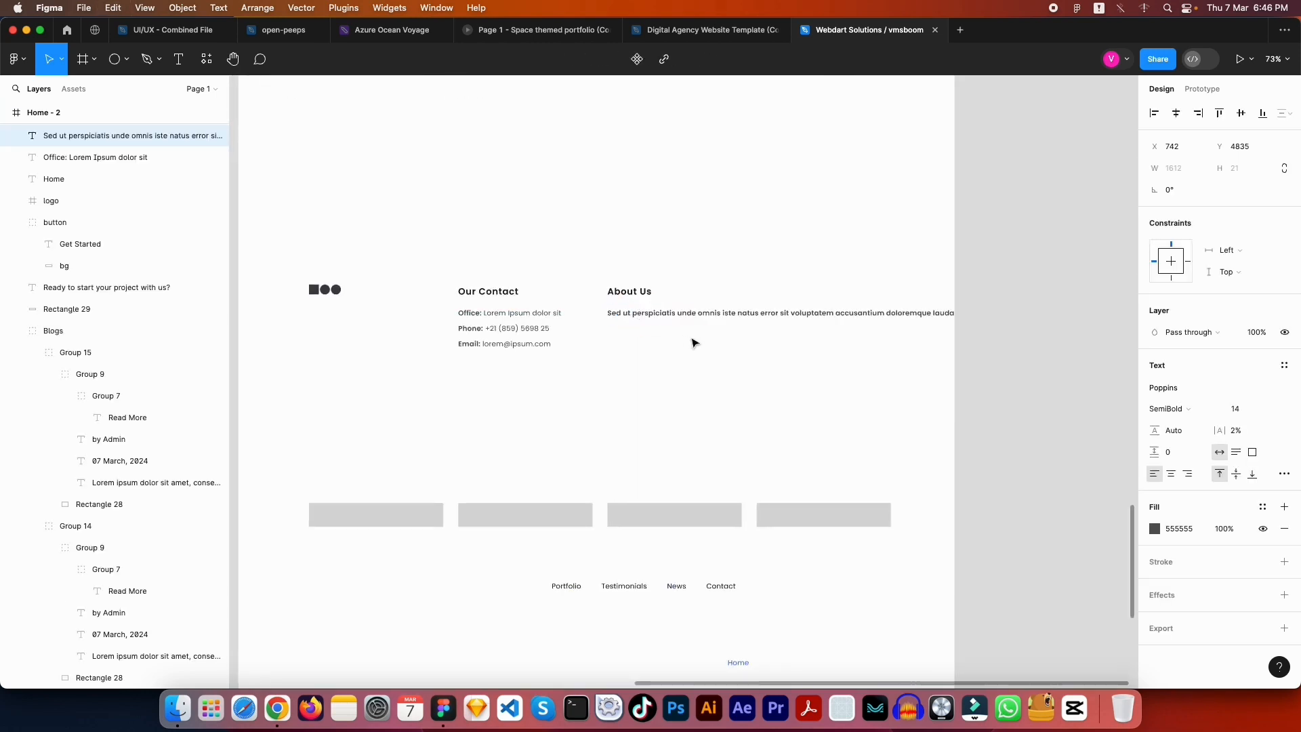
# Set the About Us paragraph to Regular font weight
pyautogui.press('Escape')
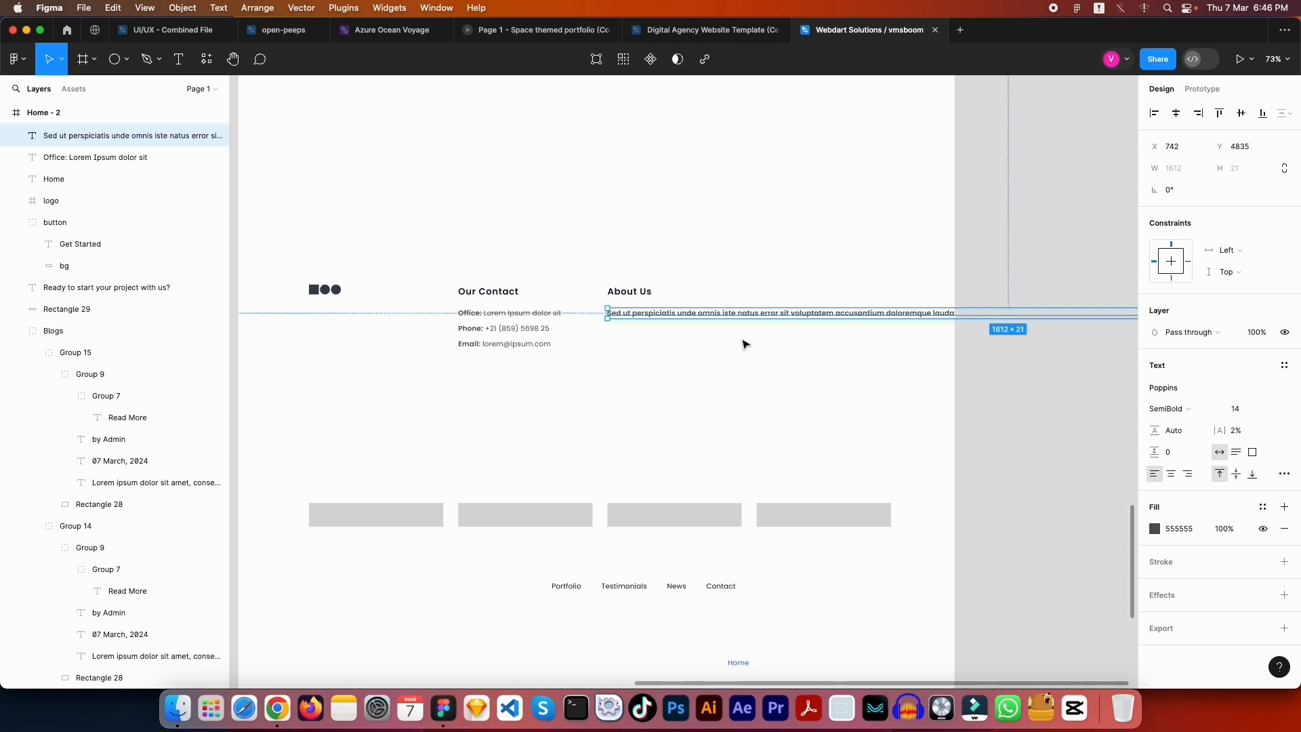
pyautogui.click(1182, 409)
pyautogui.click(1191, 378)
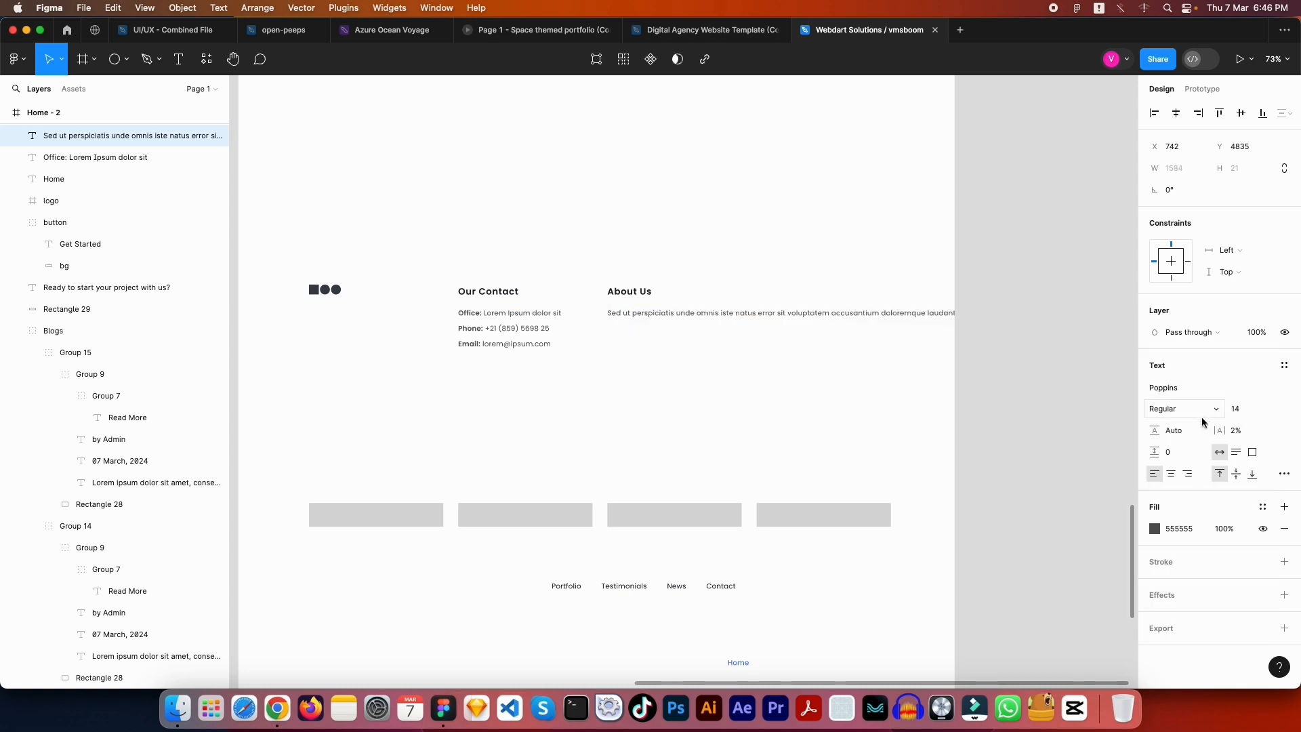
# Narrow the About Us paragraph box to 270 wide so the text wraps
pyautogui.click(976, 387)
pyautogui.moveTo(1029, 381); pyautogui.dragTo(692, 371)
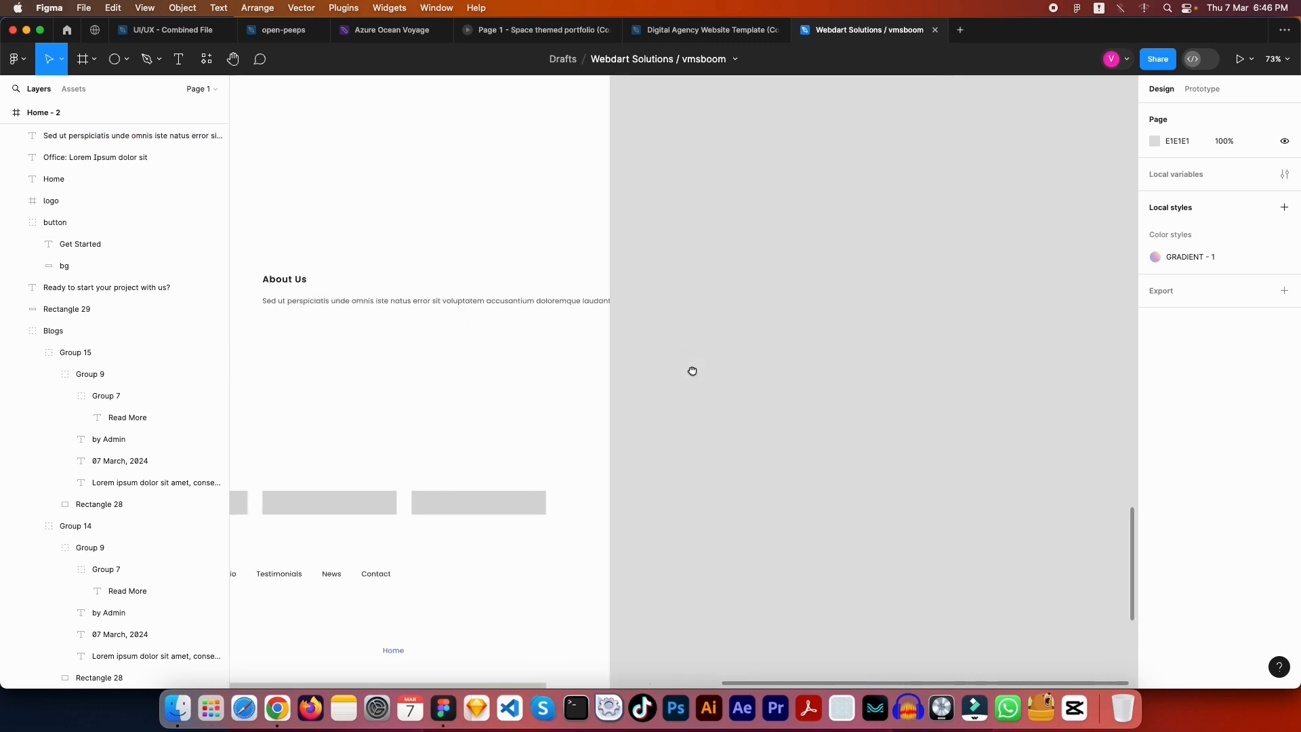
pyautogui.scroll(-5, 674, 367)
pyautogui.click(706, 339)
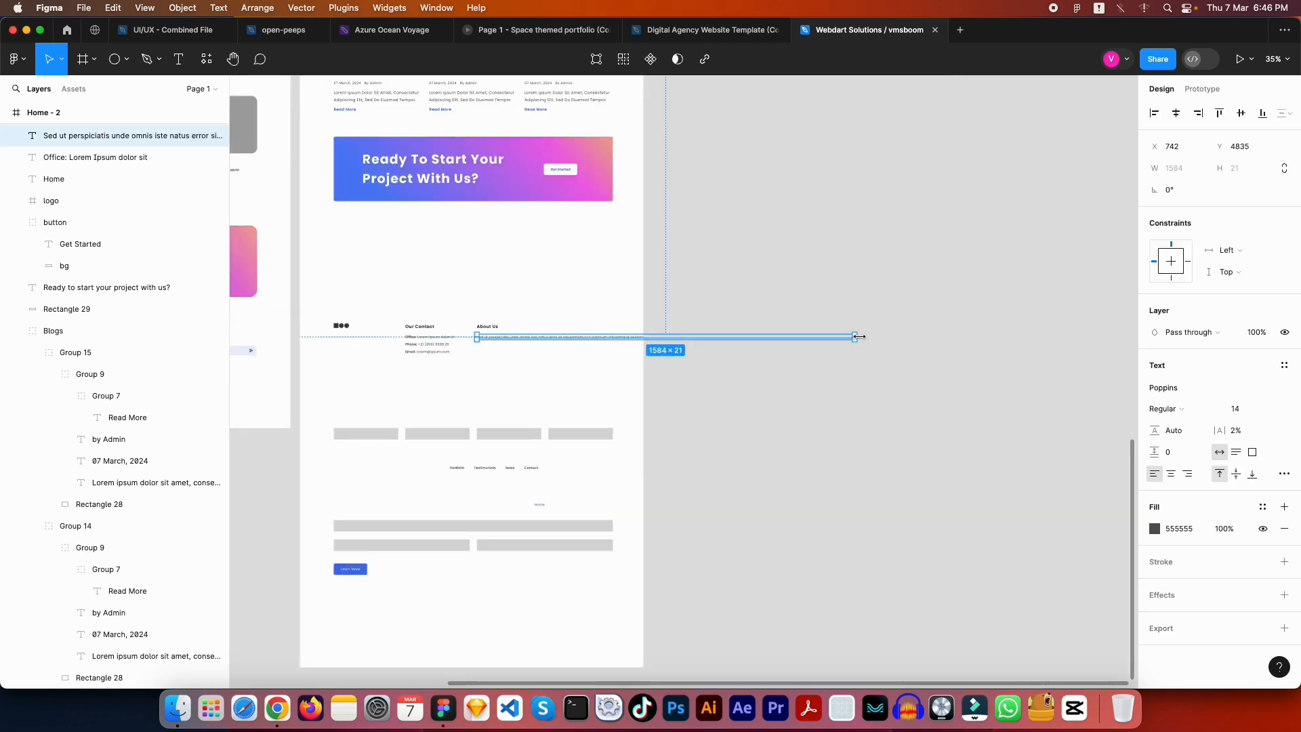
pyautogui.moveTo(858, 337); pyautogui.dragTo(554, 372)
pyautogui.scroll(5, 461, 357)
pyautogui.hotkey('shift', '0')
pyautogui.press('Escape')
# Delete the paragraph text from 'doloremque' to the end
pyautogui.doubleClick(560, 353)
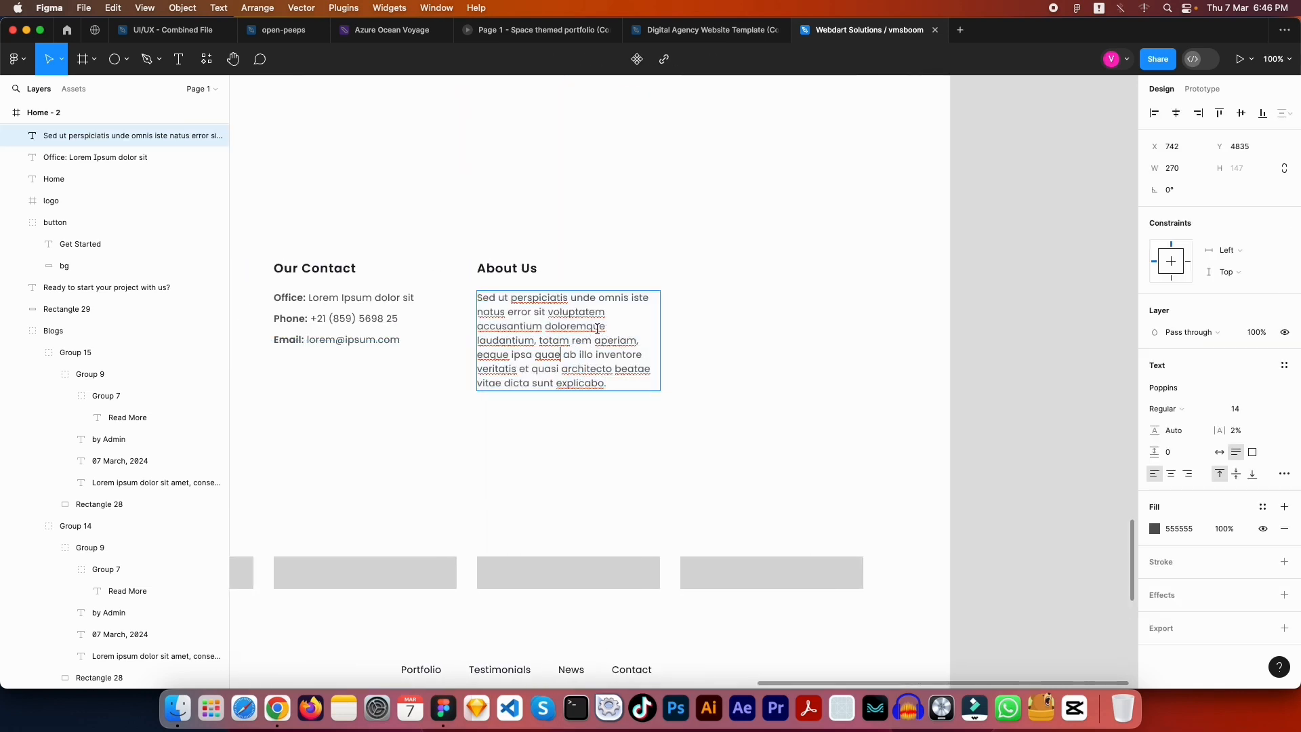
pyautogui.moveTo(545, 327); pyautogui.dragTo(761, 503)
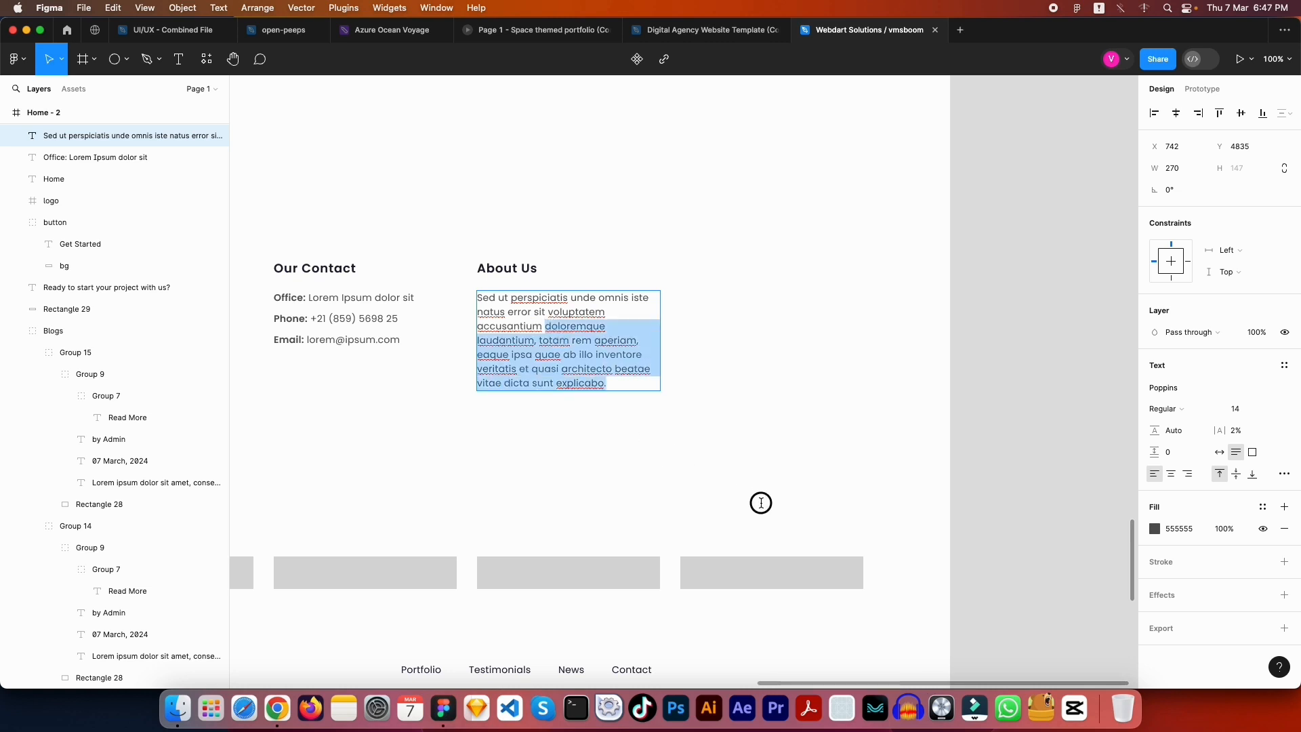
pyautogui.press('BackSpace')
pyautogui.press('Escape')
pyautogui.press('Escape')
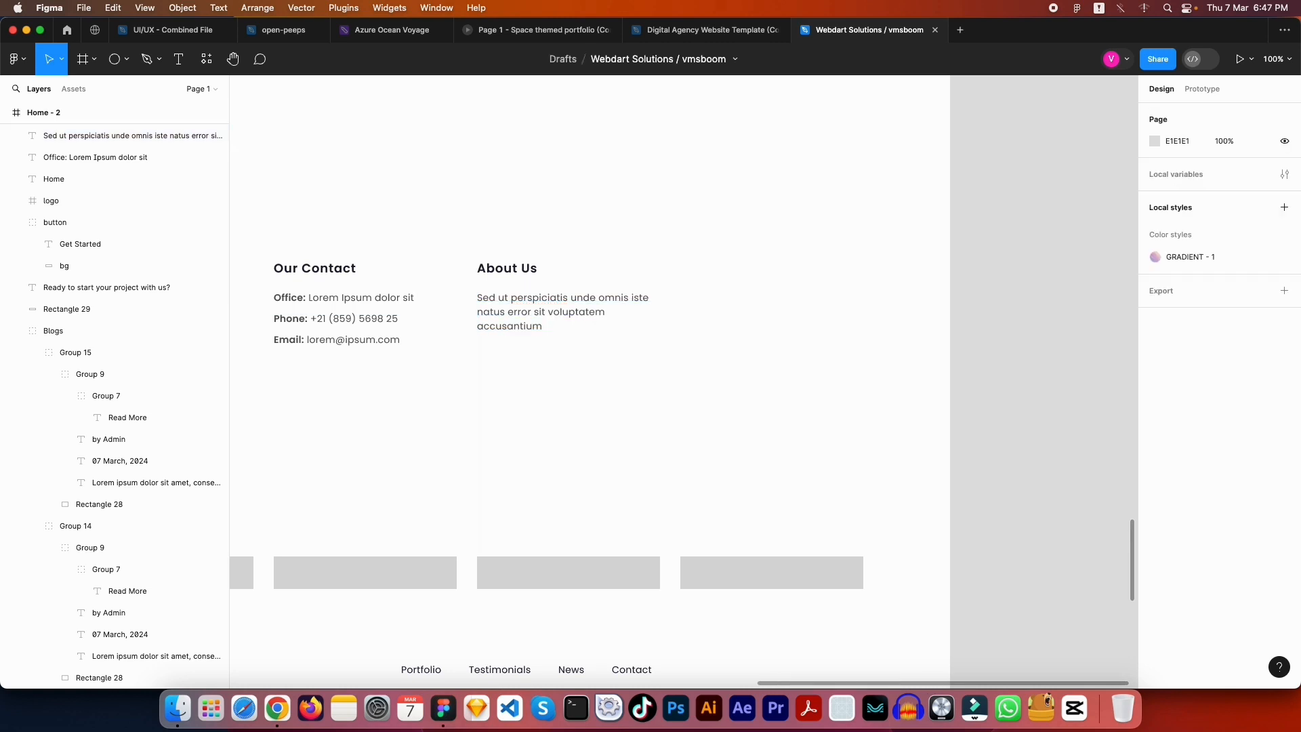
# Set the About Us paragraph's line height to 30
pyautogui.click(511, 307)
pyautogui.click(1186, 432)
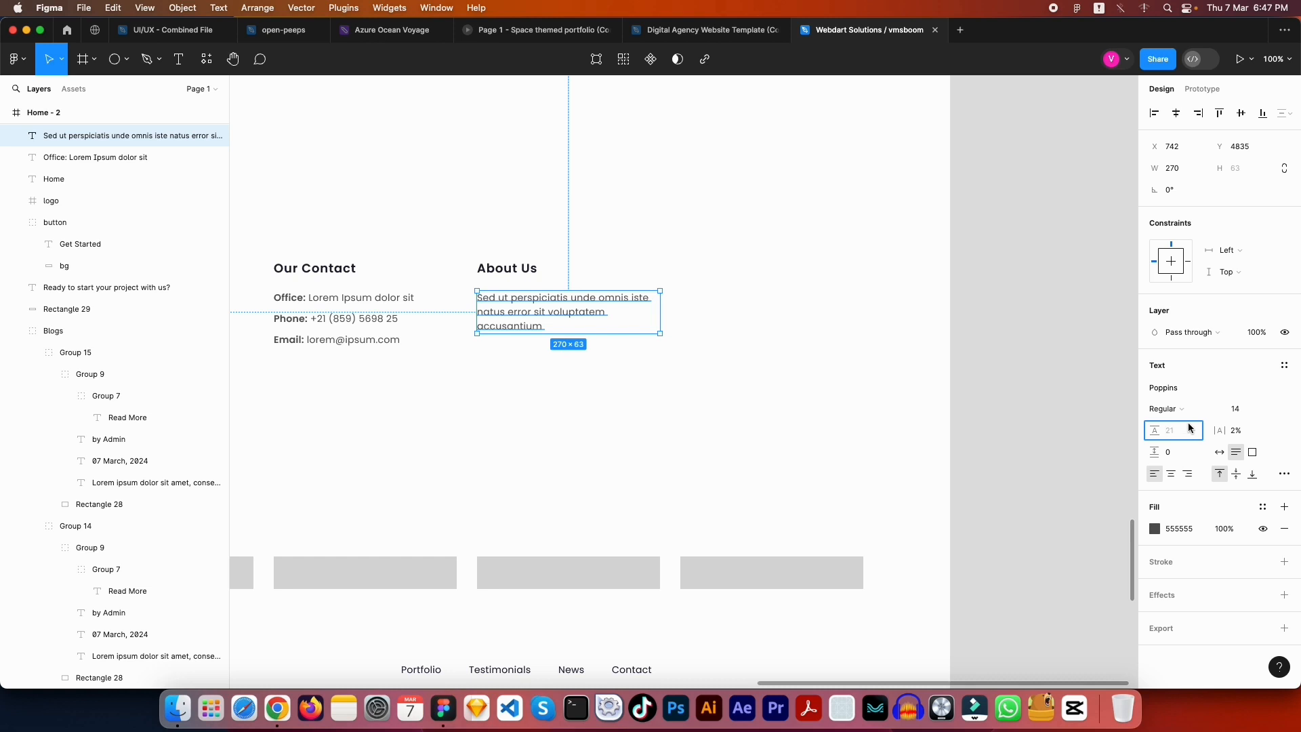
pyautogui.write('30')
pyautogui.press('Return')
pyautogui.click(781, 407)
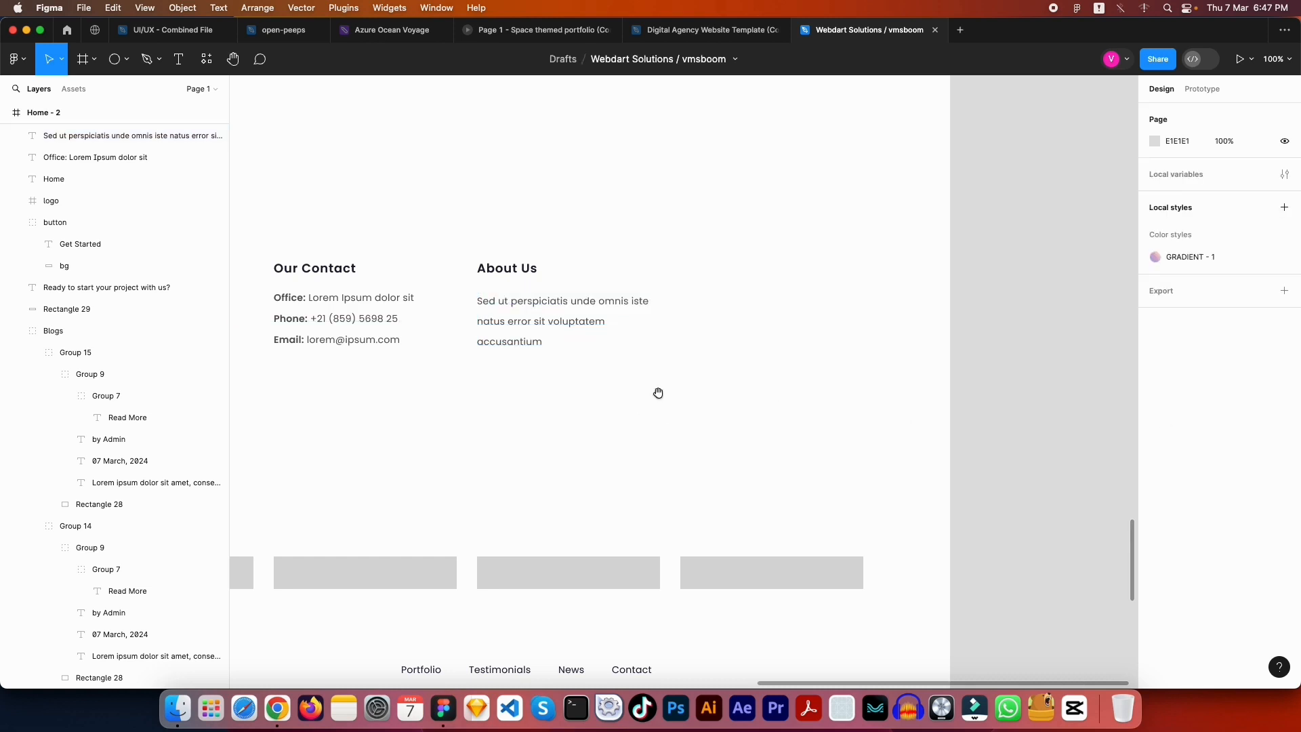
# Finish the paragraph's ending right after 'accusantium' with a period
pyautogui.hscroll(-5, 658, 393)
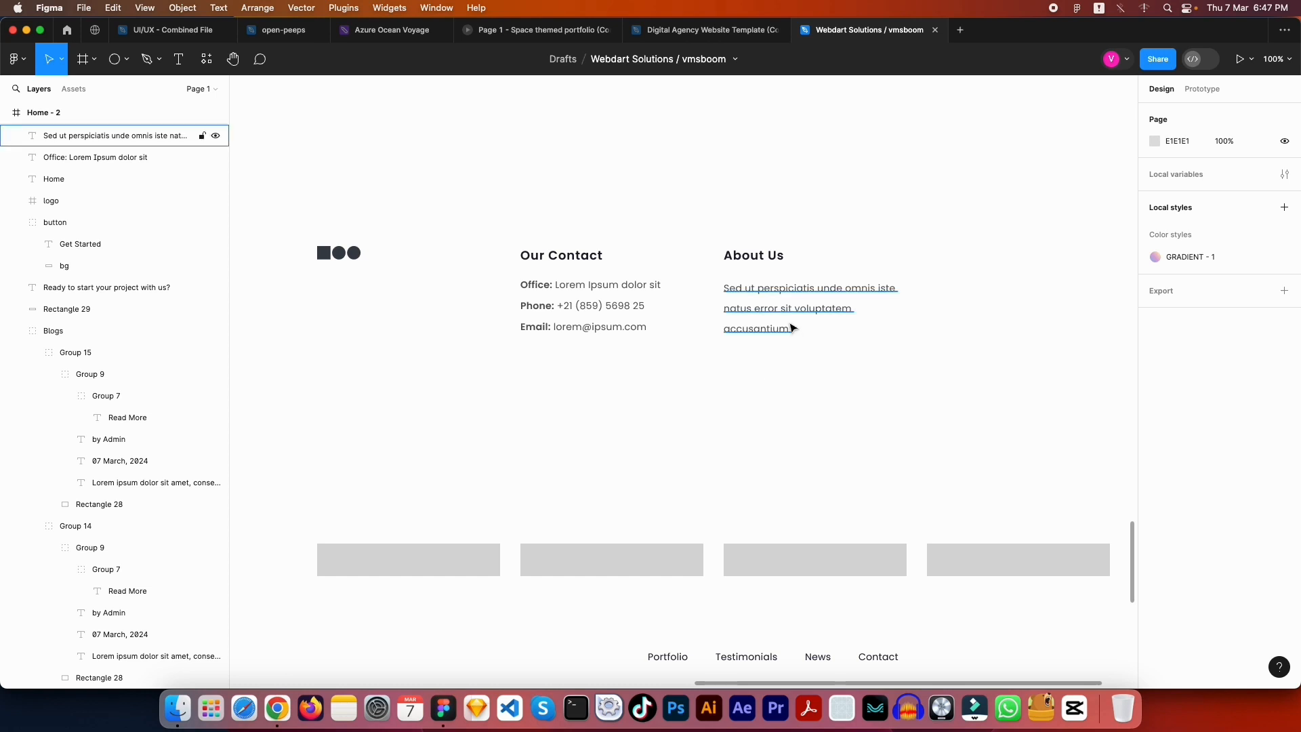
pyautogui.doubleClick(793, 328)
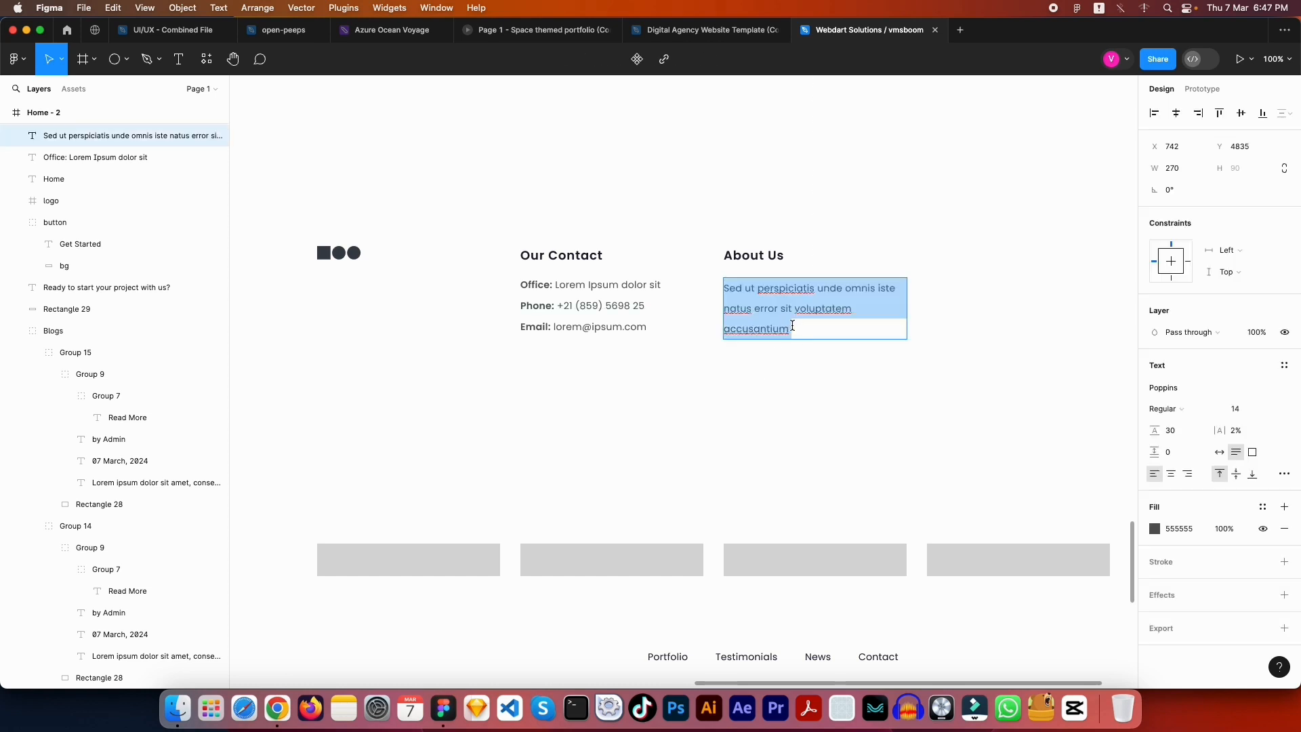
pyautogui.click(795, 327)
pyautogui.press('Escape')
pyautogui.press('Escape')
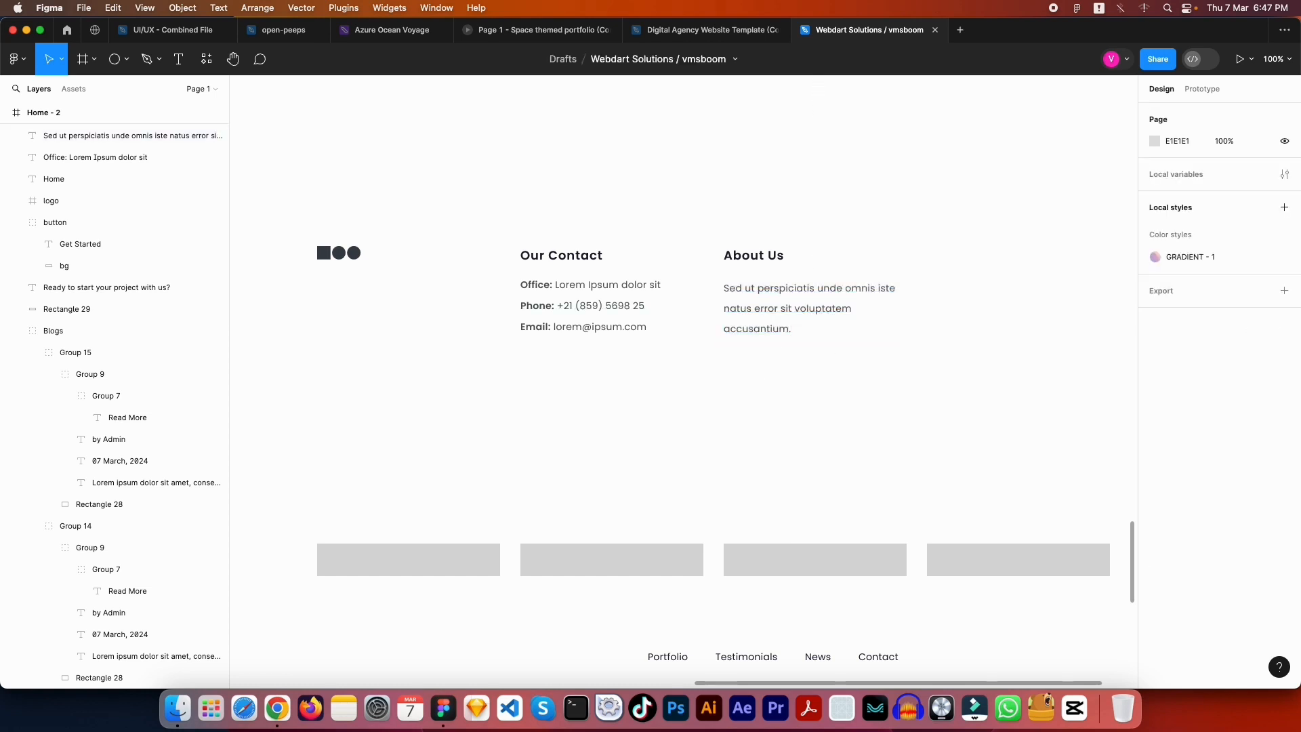
pyautogui.hscroll(-12, 749, 401)
# Duplicate the About Us heading and paragraph 300 px to the right
pyautogui.hscroll(-3, 896, 405)
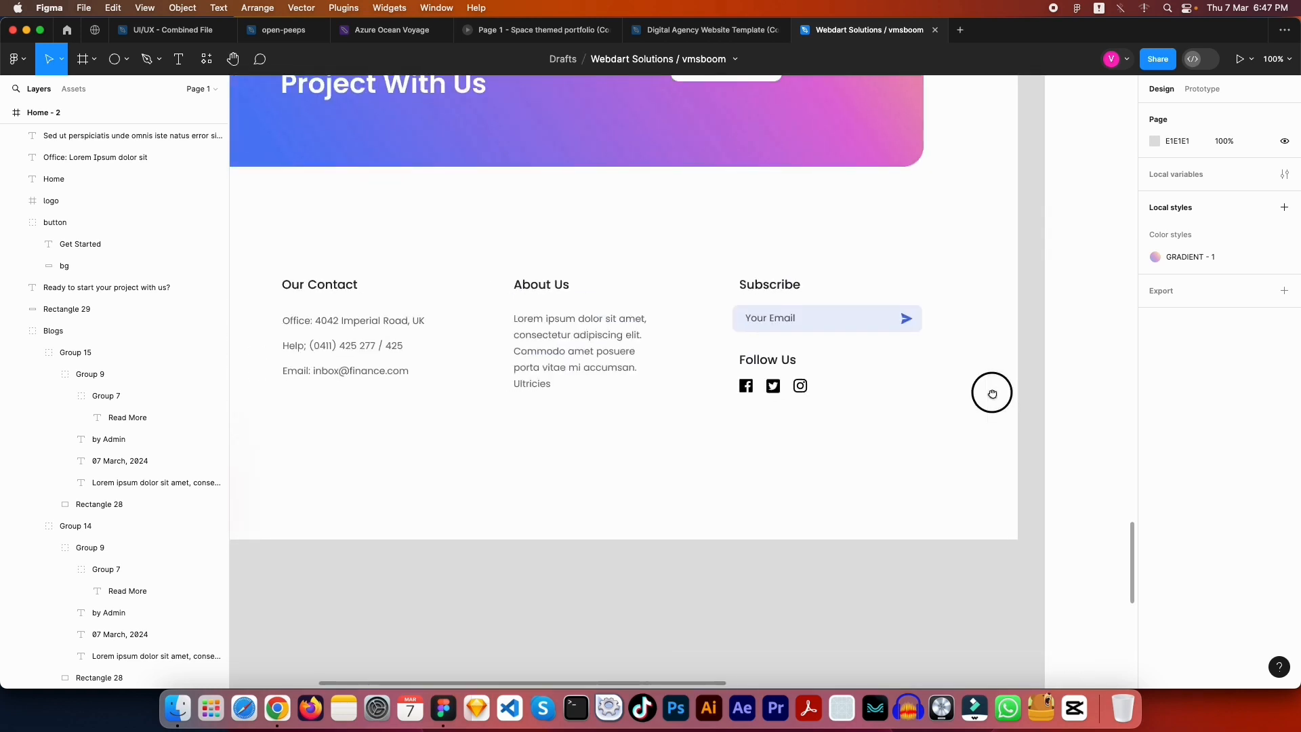
pyautogui.hscroll(15, 942, 382)
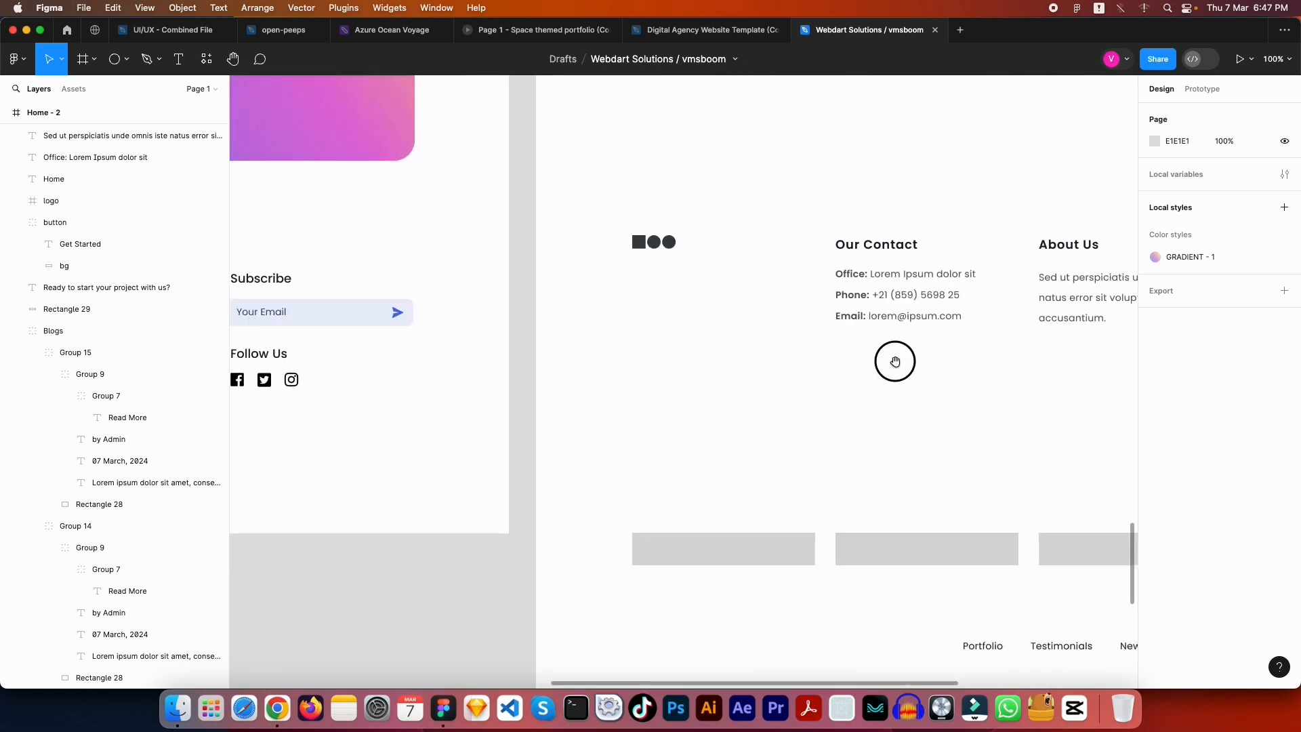
pyautogui.moveTo(493, 276); pyautogui.dragTo(430, 184)
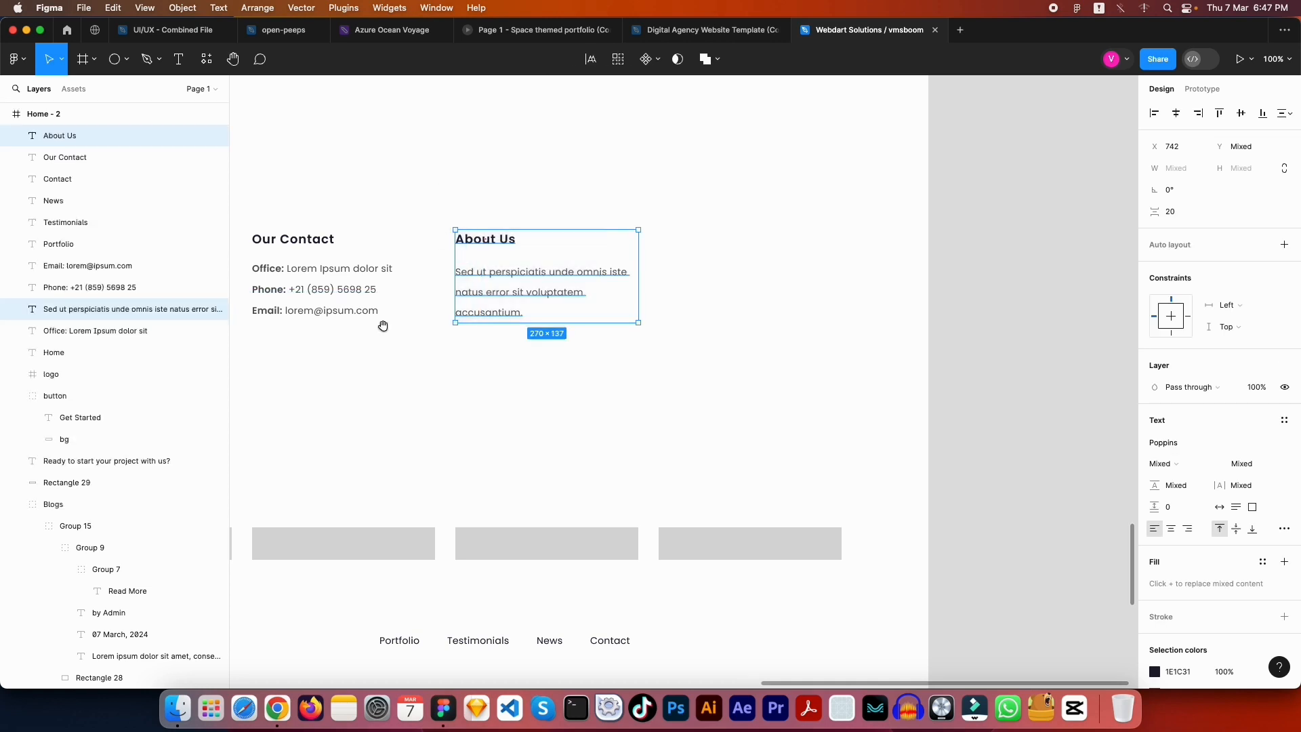
pyautogui.moveTo(400, 324); pyautogui.dragTo(576, 292)
pyautogui.moveTo(669, 245); pyautogui.dragTo(868, 208)
# Retitle the copied column heading 'Subscribe'
pyautogui.doubleClick(868, 208)
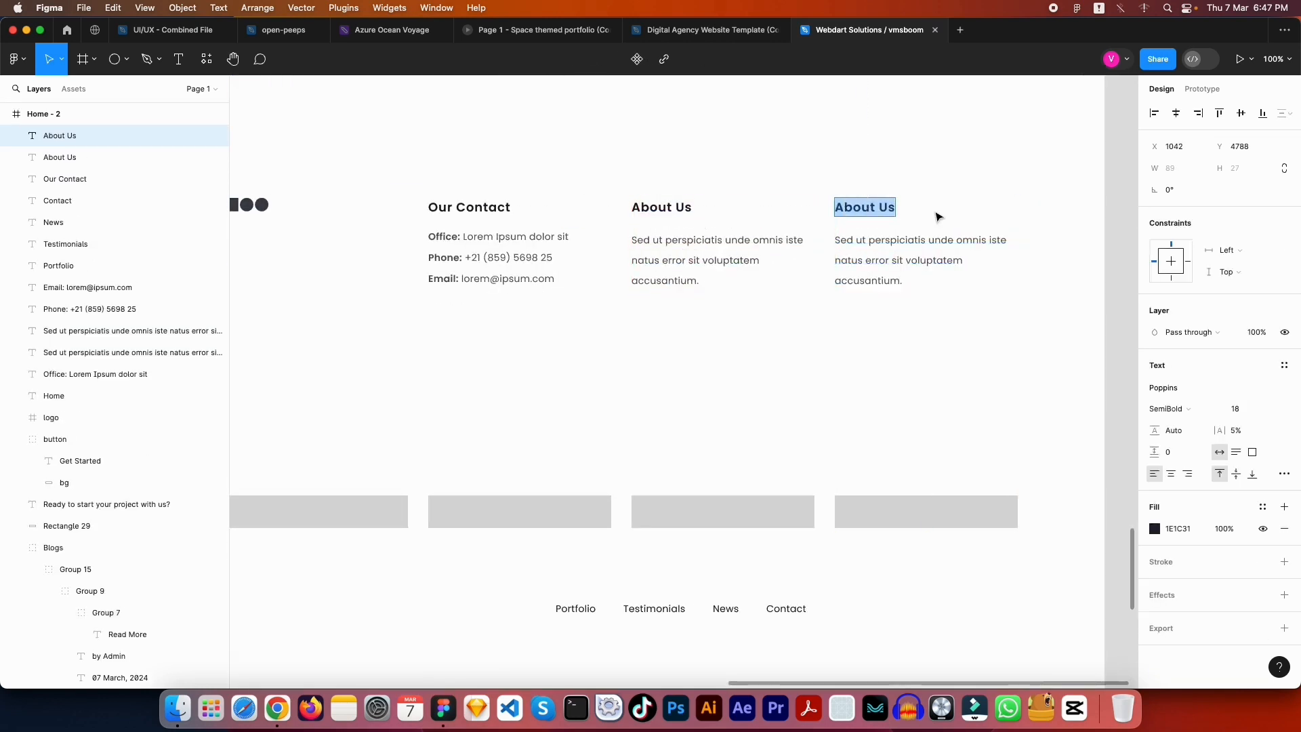
pyautogui.write('S')
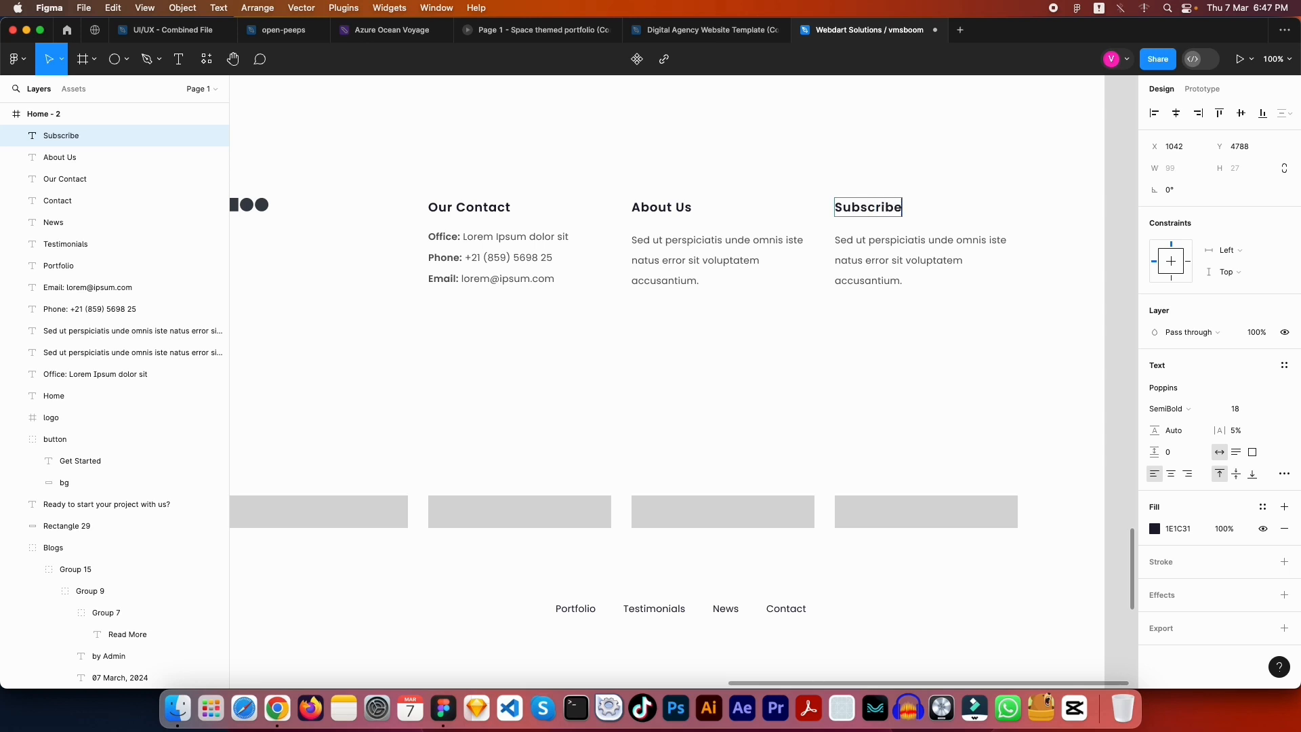
pyautogui.write('ubscribe')
pyautogui.press('Escape')
pyautogui.press('Escape')
pyautogui.moveTo(450, 377); pyautogui.dragTo(564, 410)
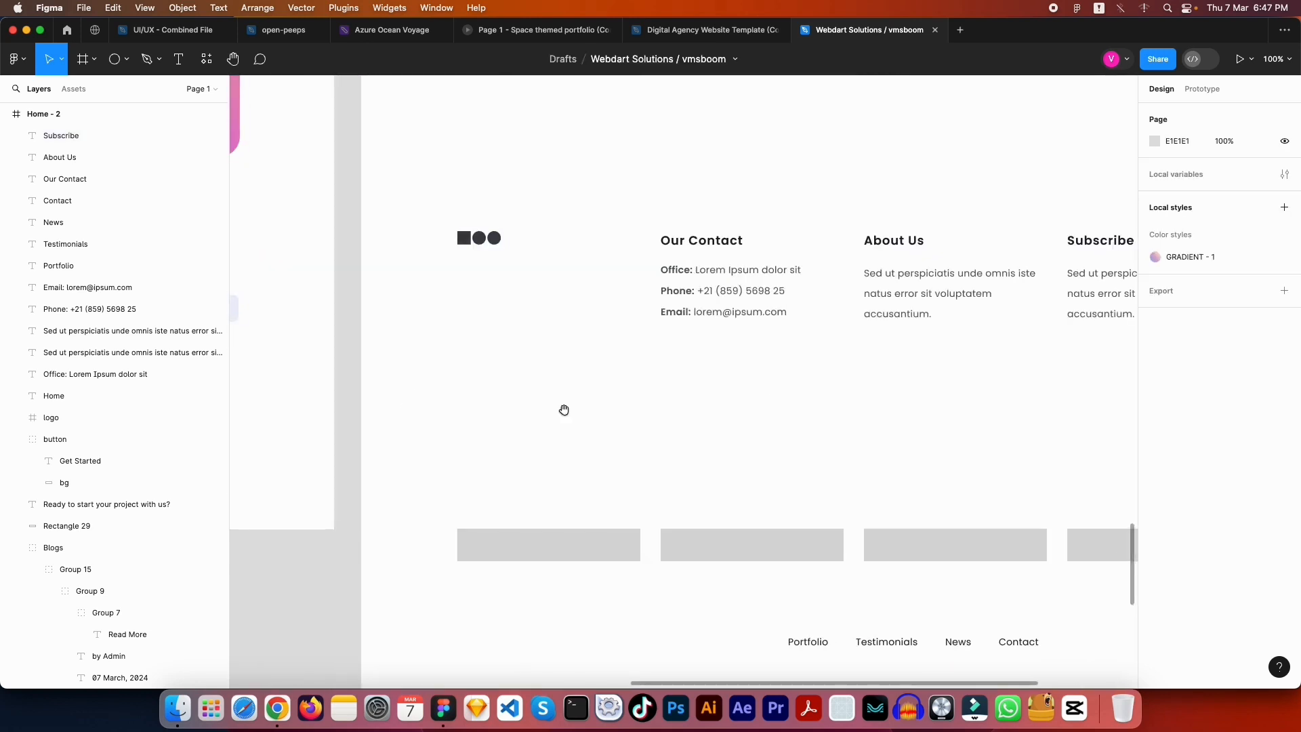
pyautogui.hscroll(5, 583, 406)
# Check the Get Started button's size as a reference for the Subscribe box
pyautogui.moveTo(752, 592); pyautogui.dragTo(800, 427)
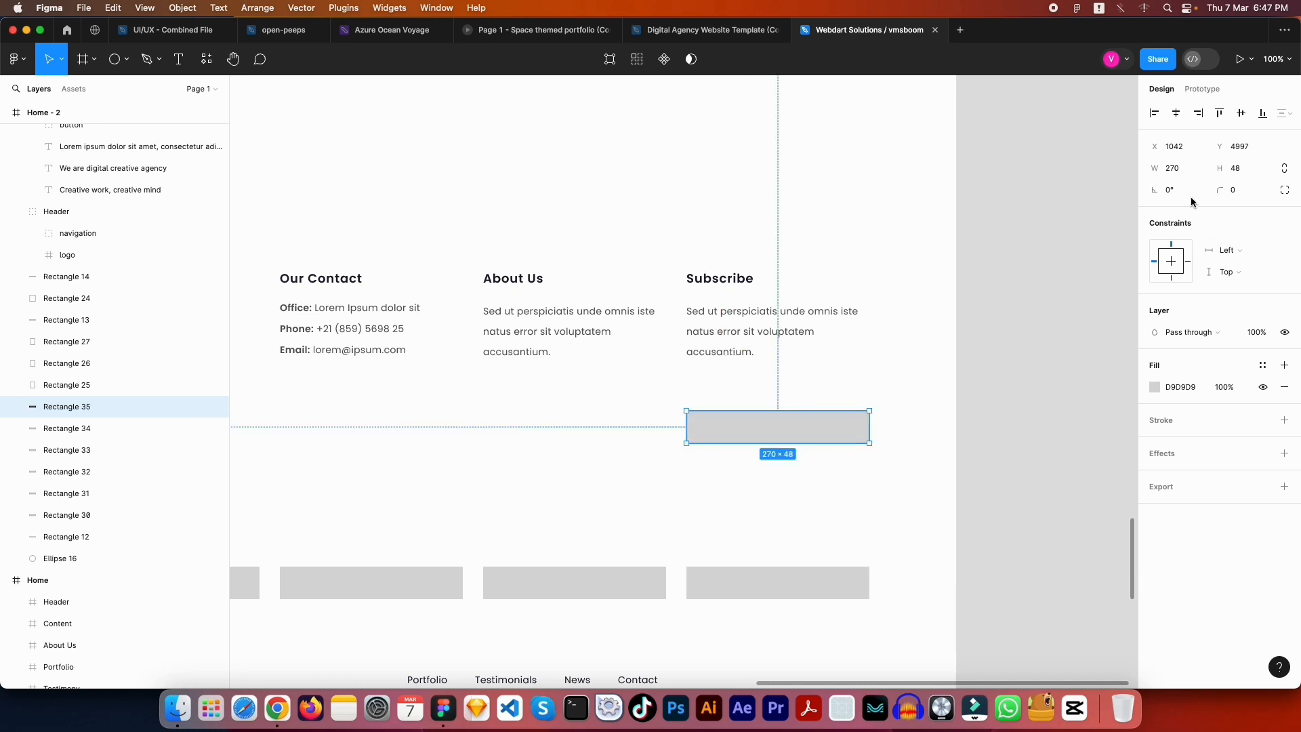
pyautogui.click(845, 237)
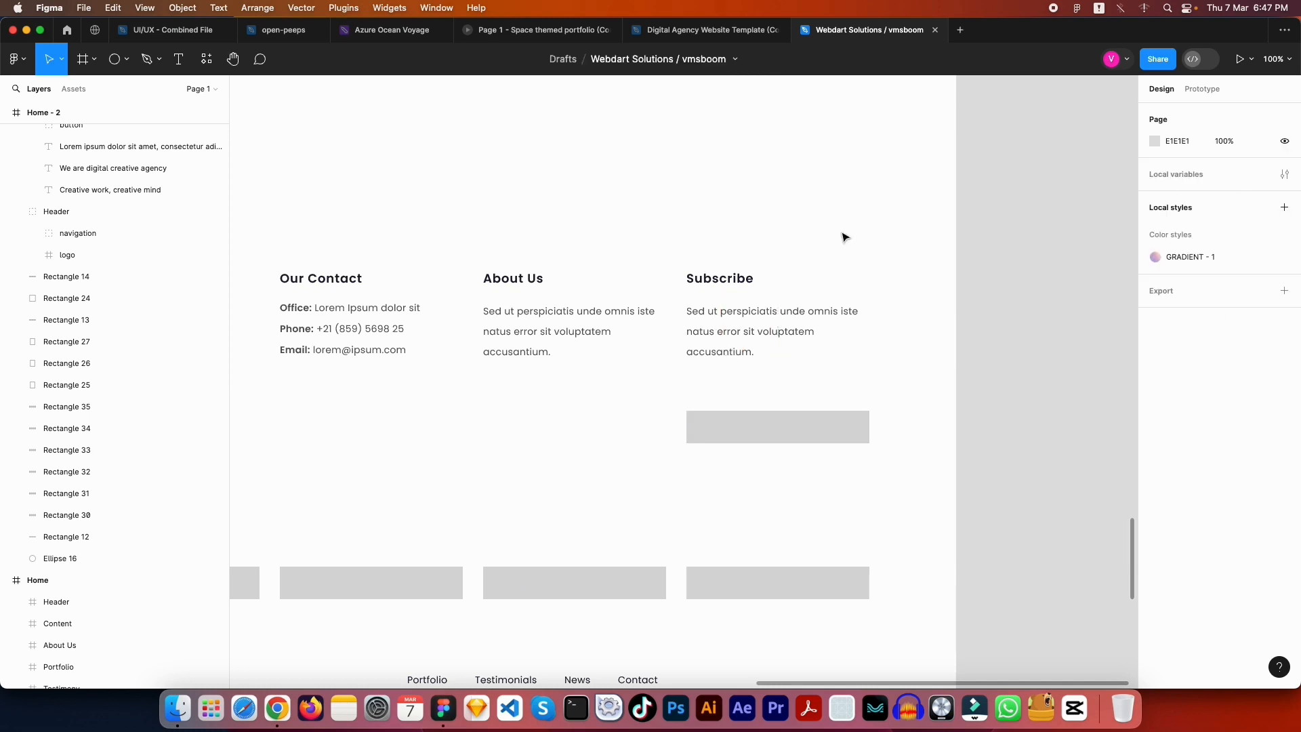
pyautogui.scroll(10, 832, 230)
pyautogui.hscroll(-3, 832, 231)
pyautogui.click(833, 265)
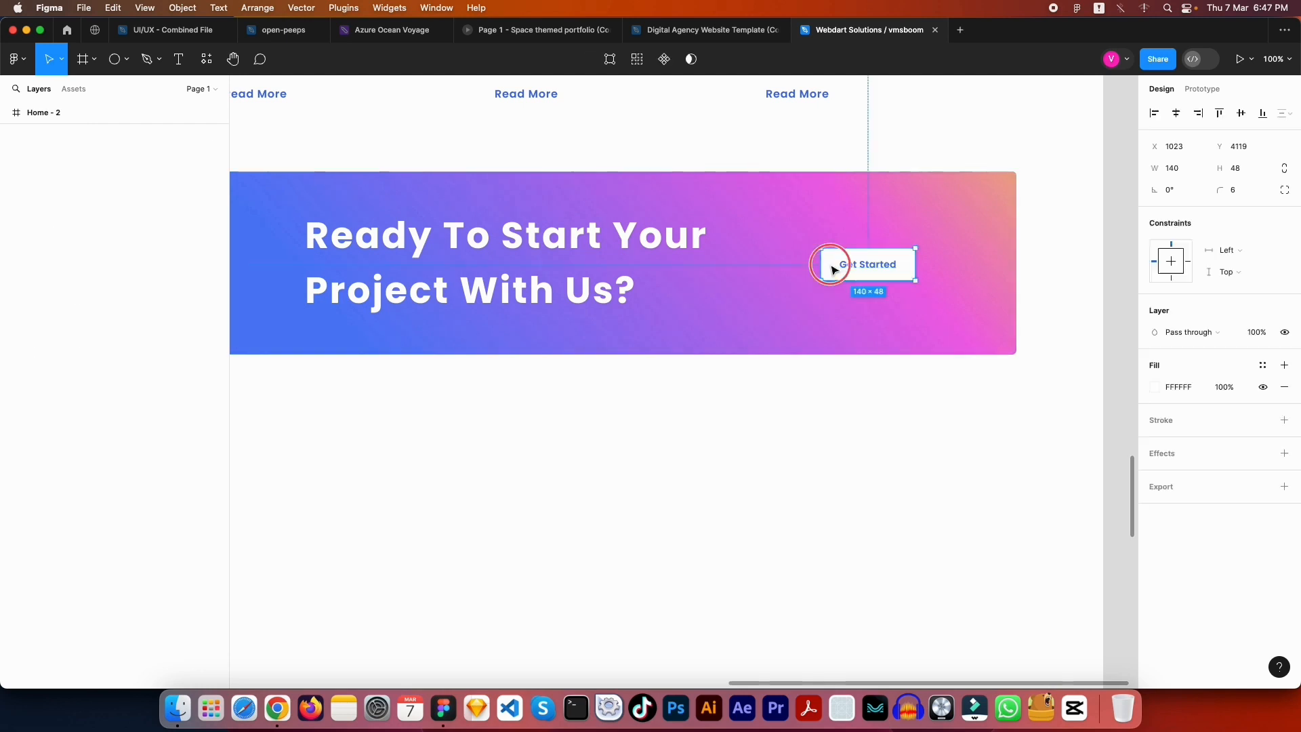
pyautogui.click(1057, 252)
pyautogui.scroll(-7, 786, 255)
pyautogui.hscroll(2, 787, 256)
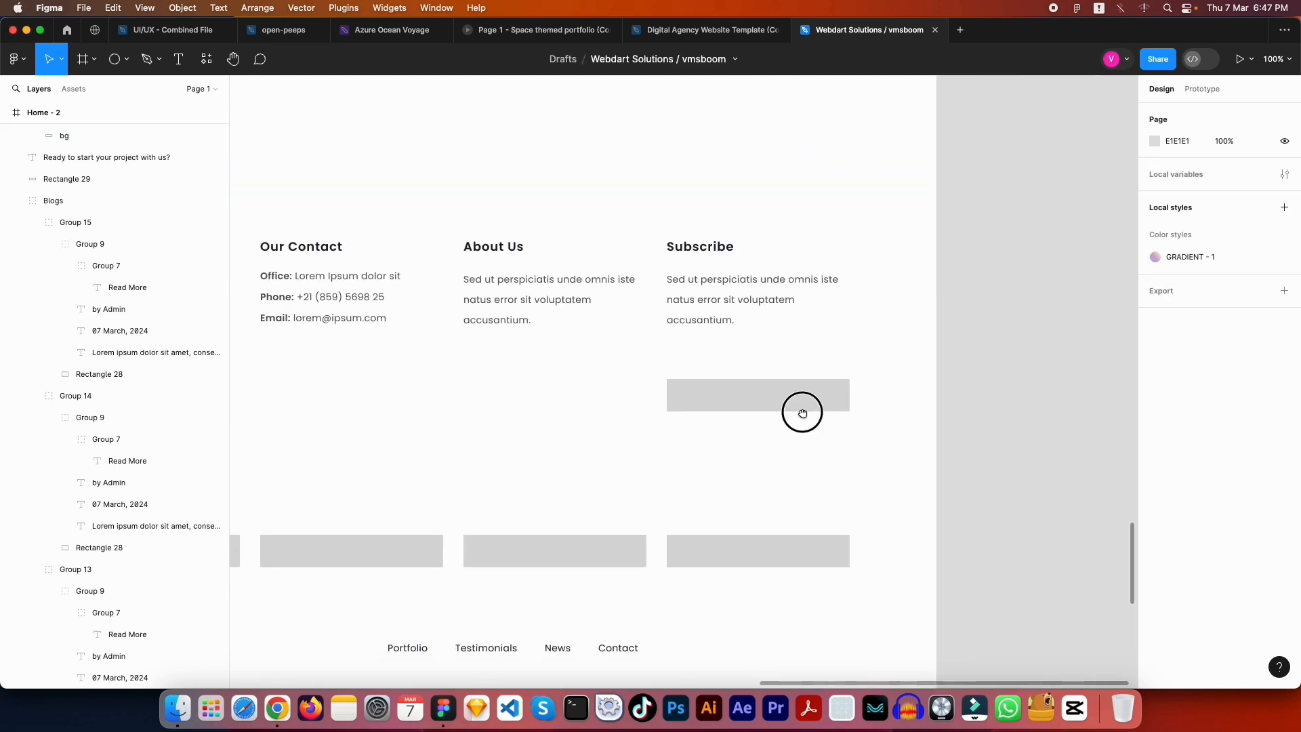
# Make the upper grey rectangle in the Subscribe column taller
pyautogui.click(801, 408)
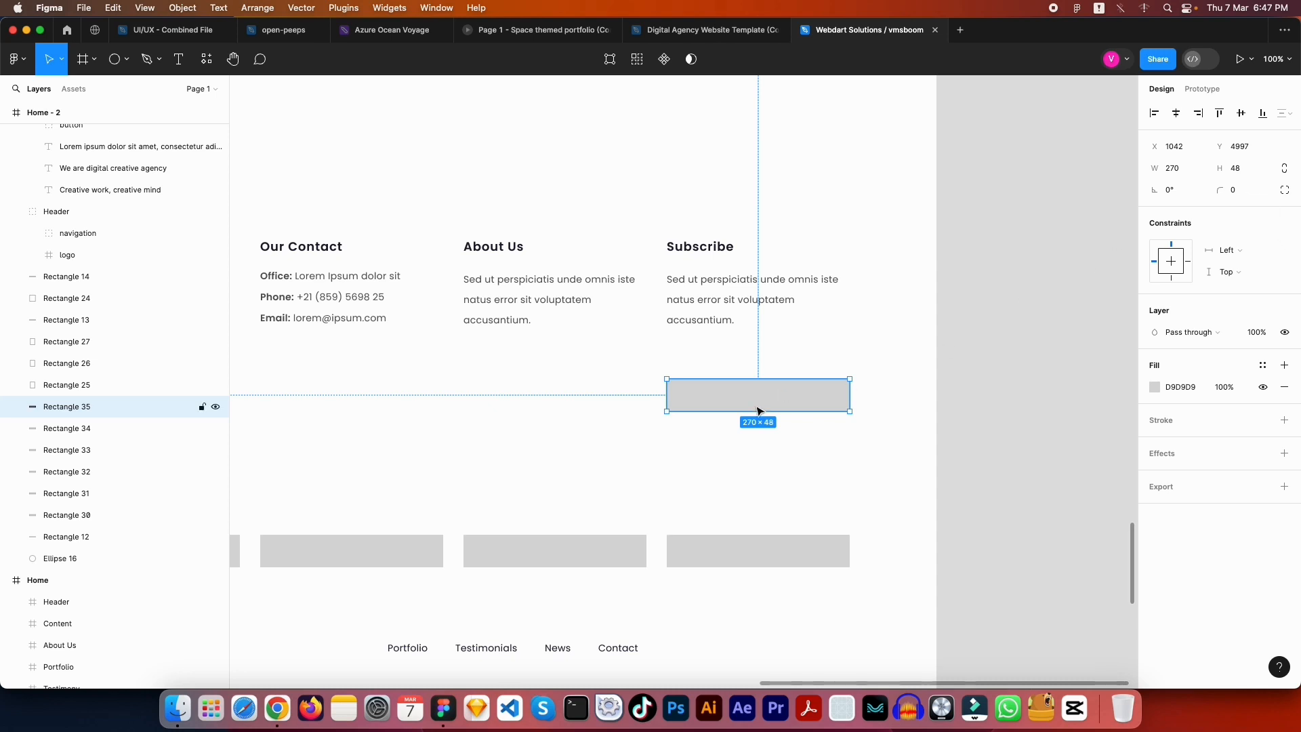
pyautogui.moveTo(757, 410); pyautogui.dragTo(750, 475)
pyautogui.click(787, 497)
pyautogui.click(737, 414)
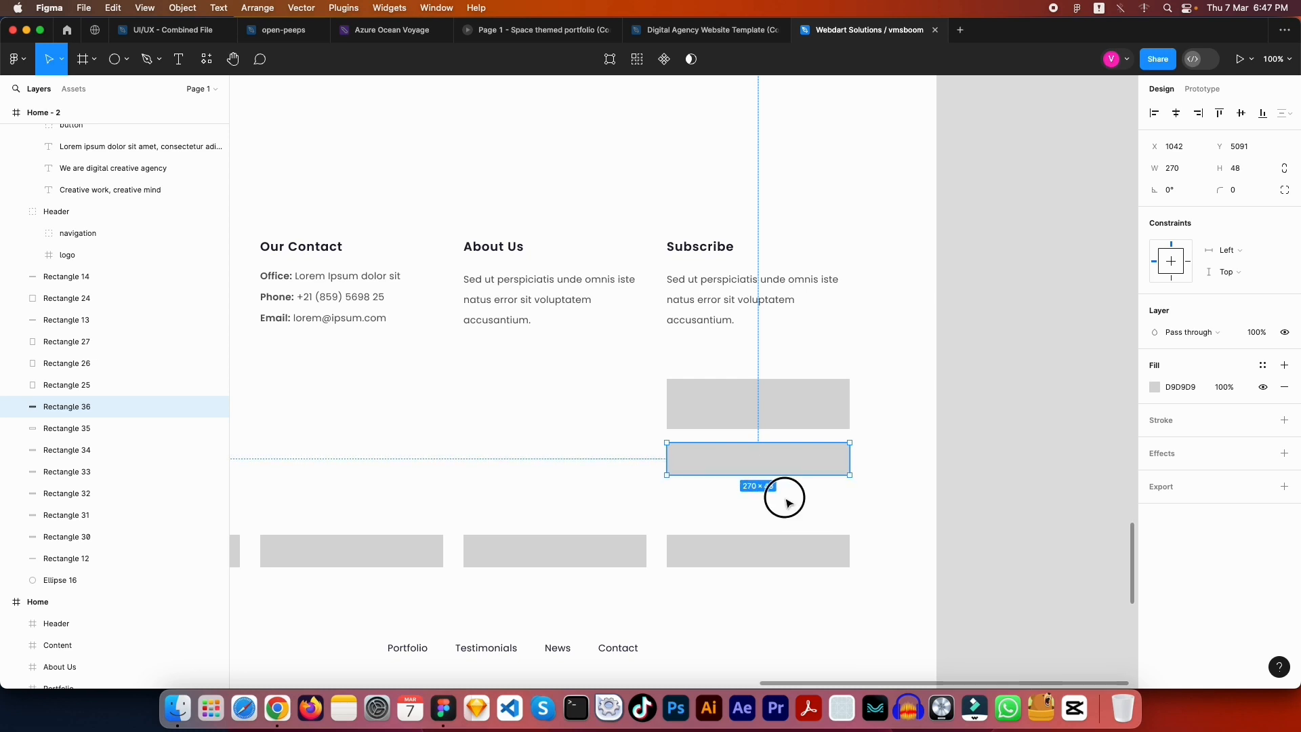
pyautogui.click(778, 496)
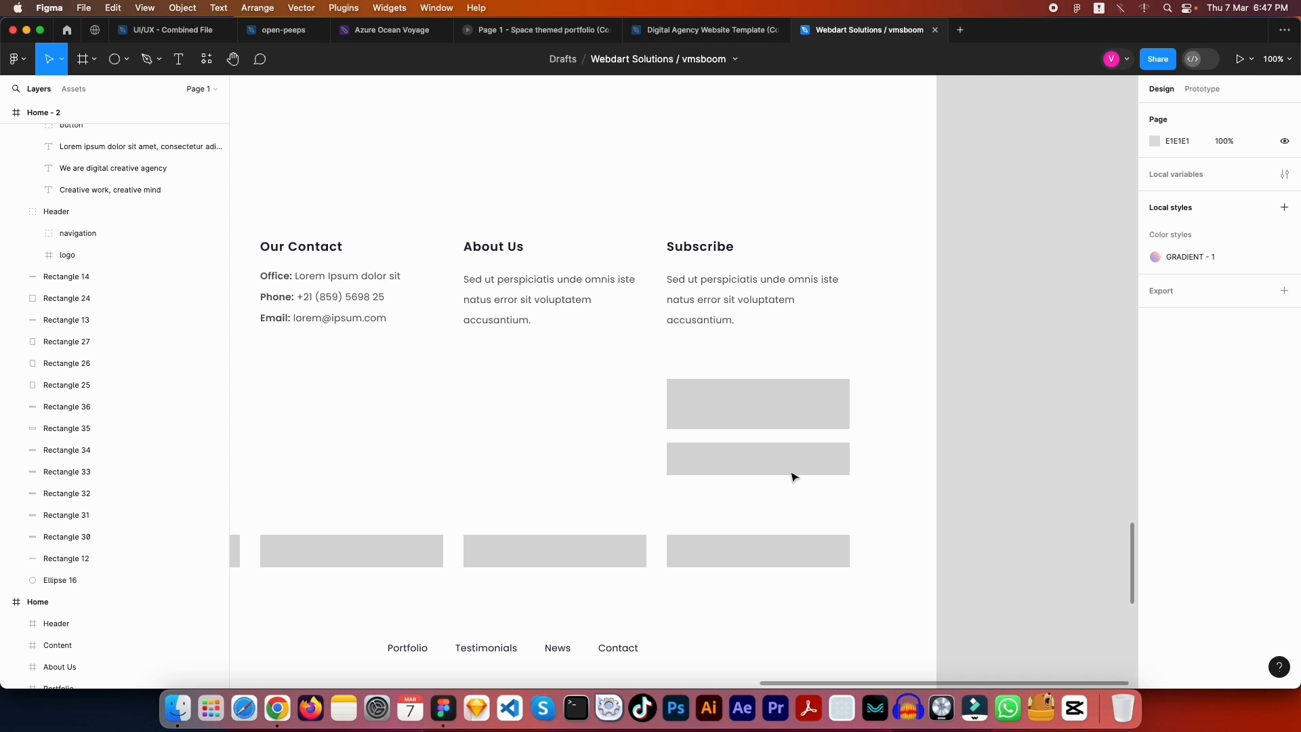
# Remove the extra lower grey rectangle from the Subscribe column
pyautogui.click(773, 462)
pyautogui.press('Escape')
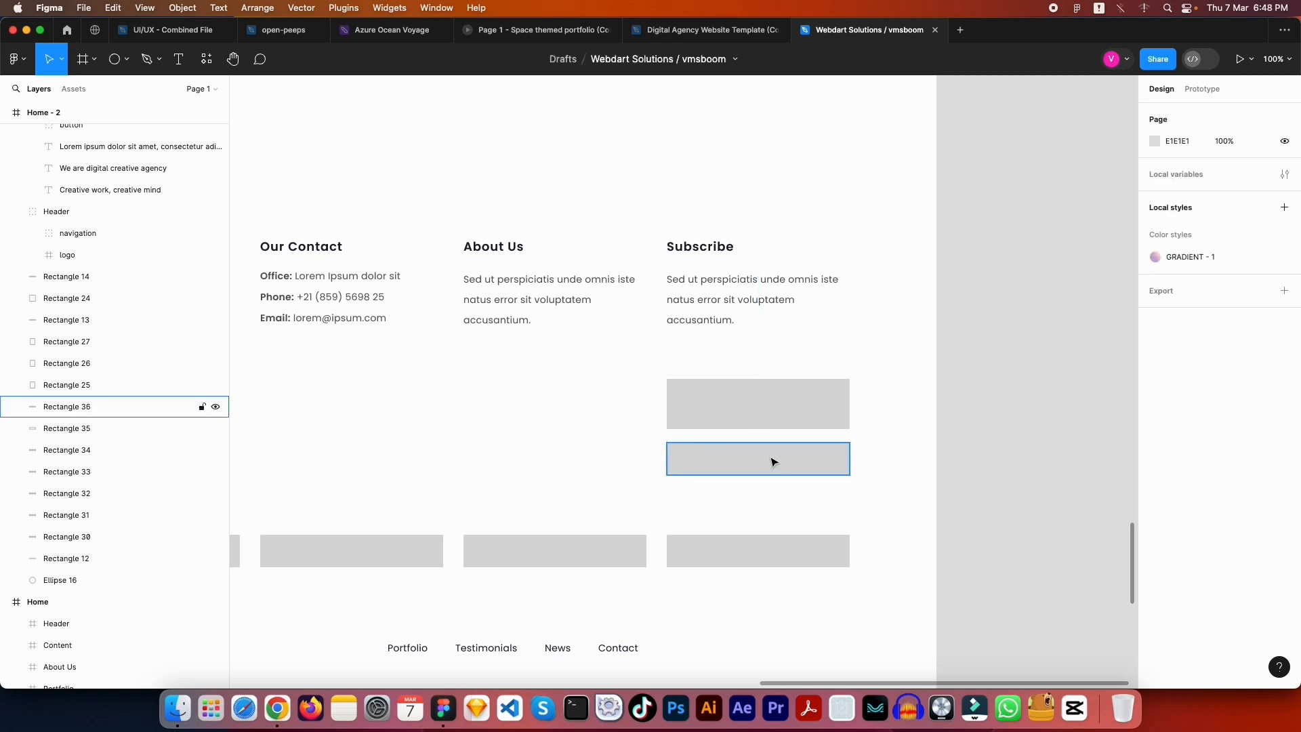
pyautogui.click(779, 464)
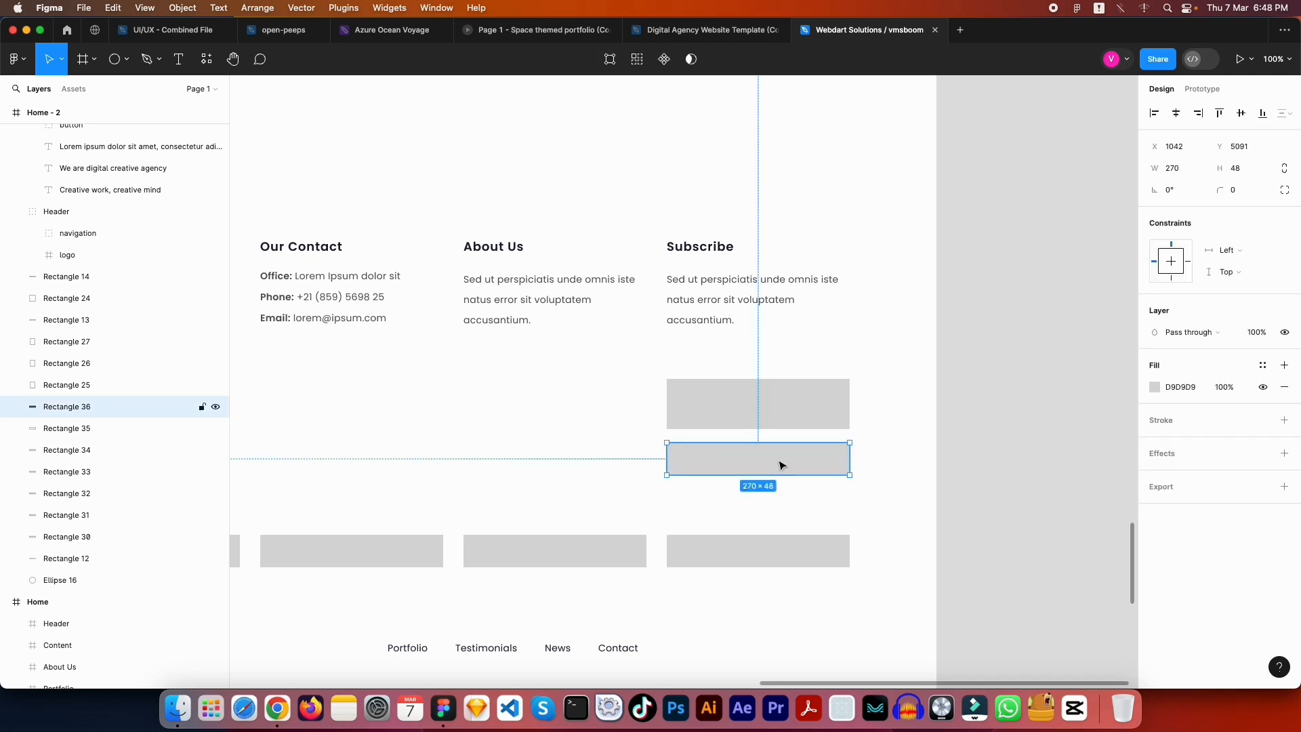
pyautogui.press('Delete')
pyautogui.hotkey('ctrl', 'z')
pyautogui.hotkey('ctrl', 'z')
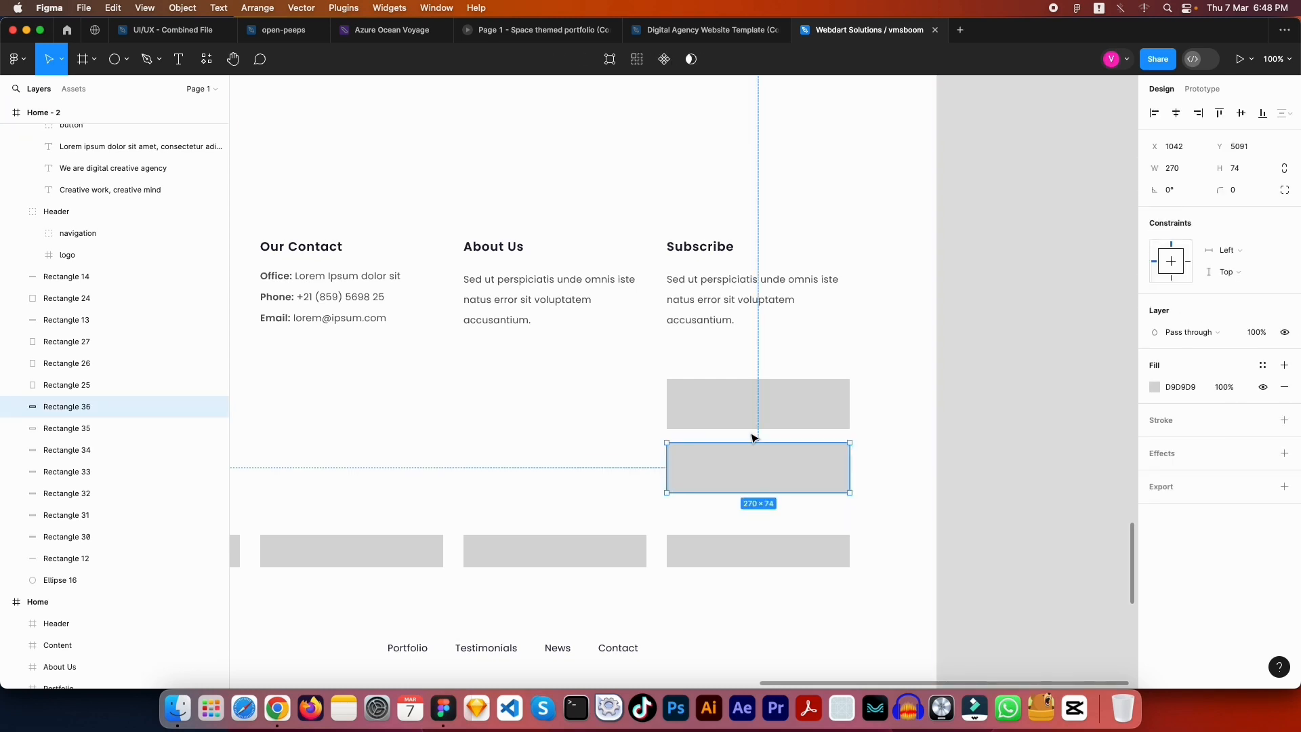
pyautogui.hotkey('ctrl', 'z')
pyautogui.hotkey('ctrl', 'z')
pyautogui.hotkey('ctrl', 'z')
pyautogui.hotkey('ctrl', 'z')
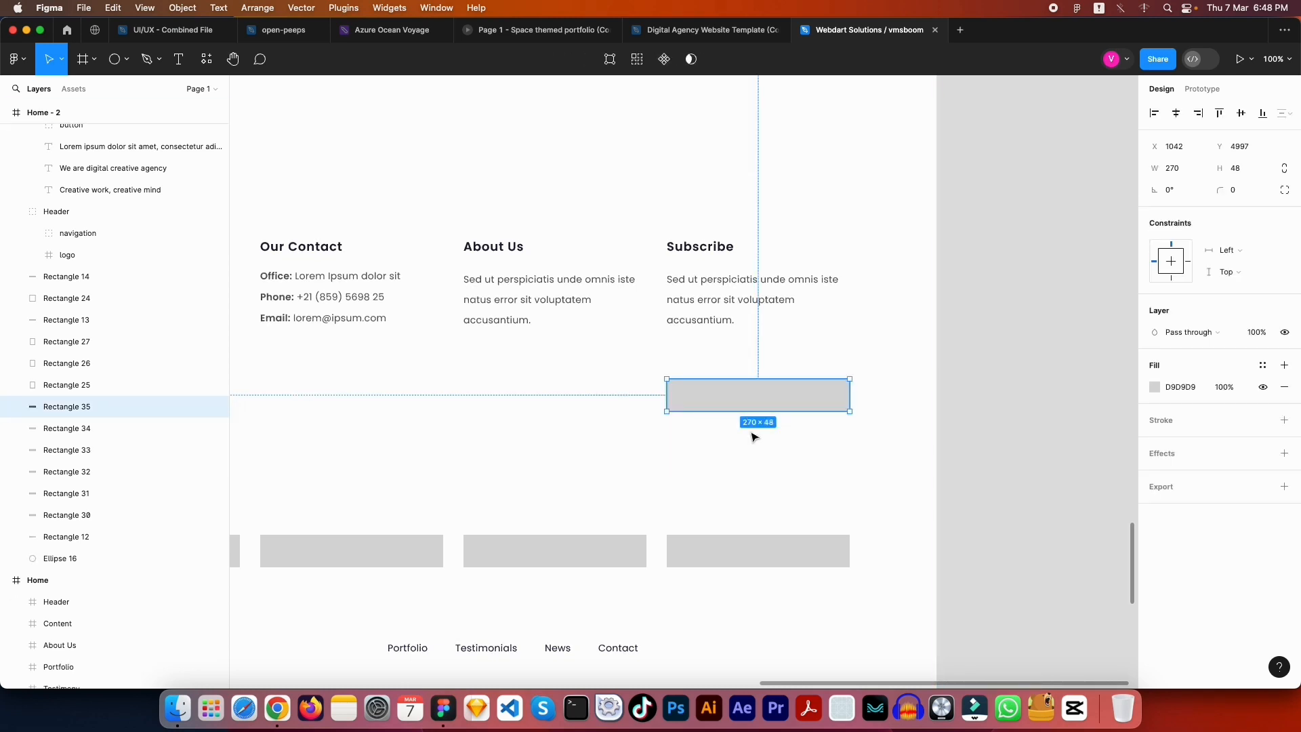
# Move the 270×48 box just below the Subscribe text and round its corners to 6
pyautogui.click(754, 437)
pyautogui.click(755, 389)
pyautogui.click(754, 390)
pyautogui.scroll(2, 754, 392)
pyautogui.moveTo(742, 440); pyautogui.dragTo(727, 392)
pyautogui.click(1244, 190)
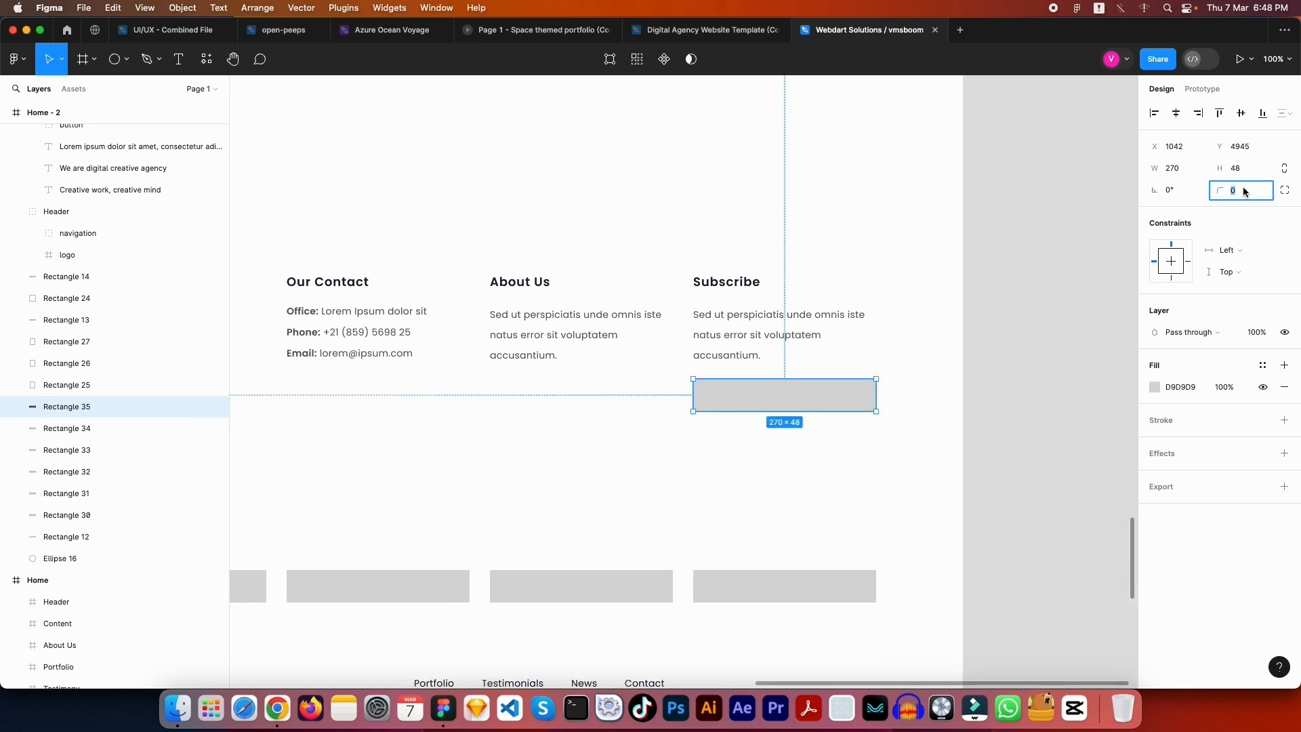
pyautogui.press('Escape')
pyautogui.press('Escape')
# Fill the Subscribe input box with pale lavender F4F3FF sampled from the gradient banner
pyautogui.click(826, 364)
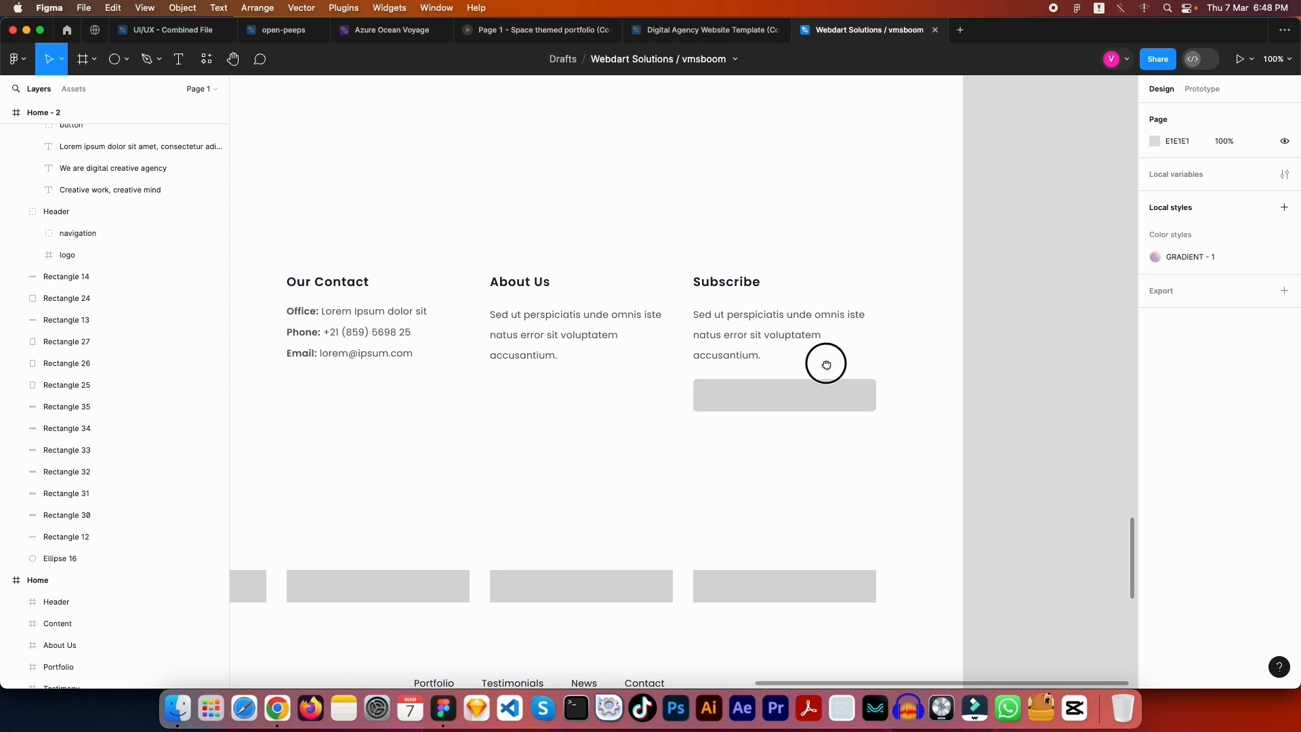
pyautogui.moveTo(823, 372); pyautogui.dragTo(866, 415)
pyautogui.click(936, 435)
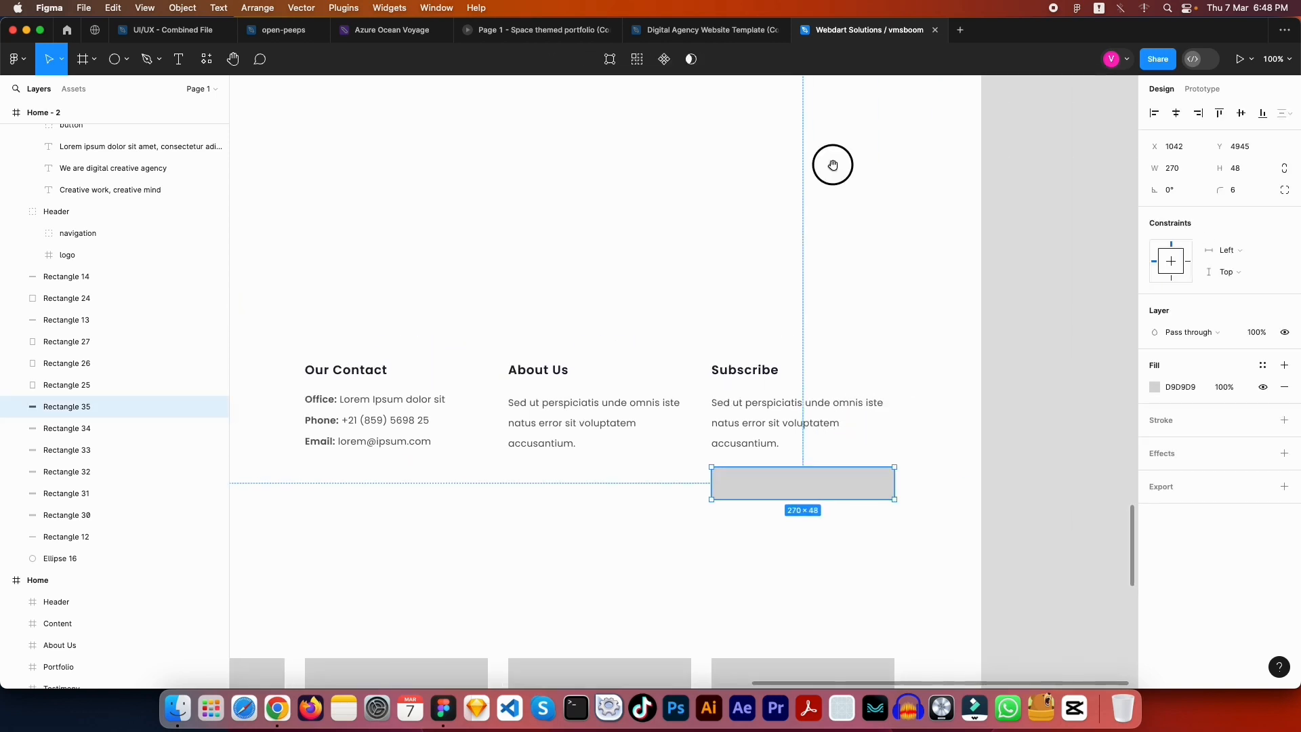
pyautogui.moveTo(833, 165); pyautogui.dragTo(875, 334)
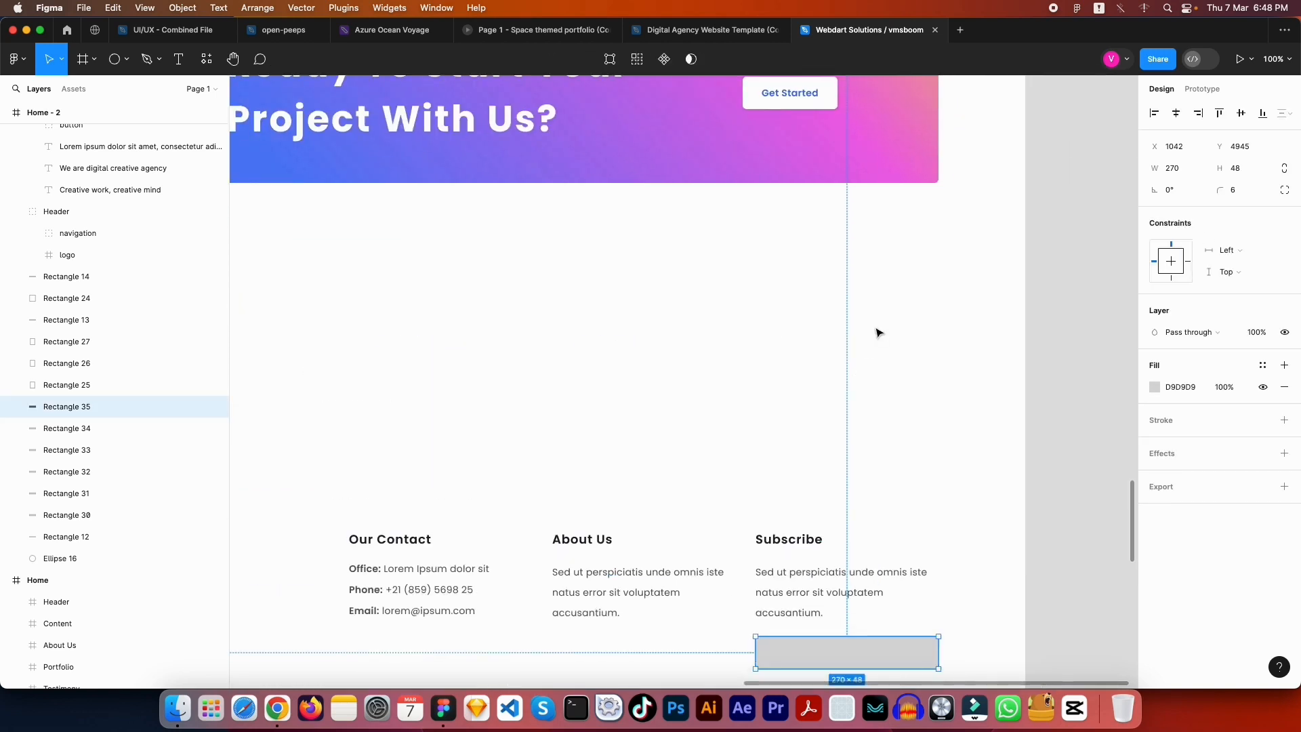
pyautogui.press('i')
pyautogui.click(461, 171)
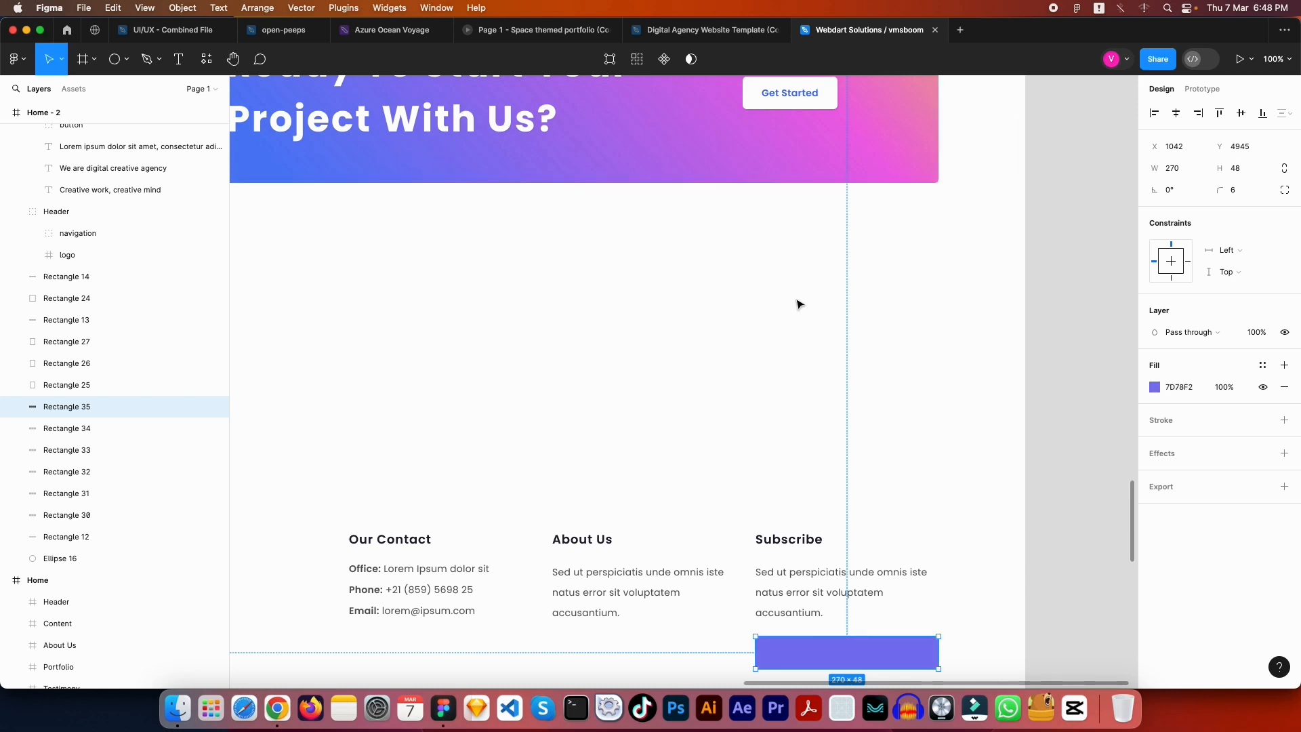
pyautogui.scroll(-5, 799, 305)
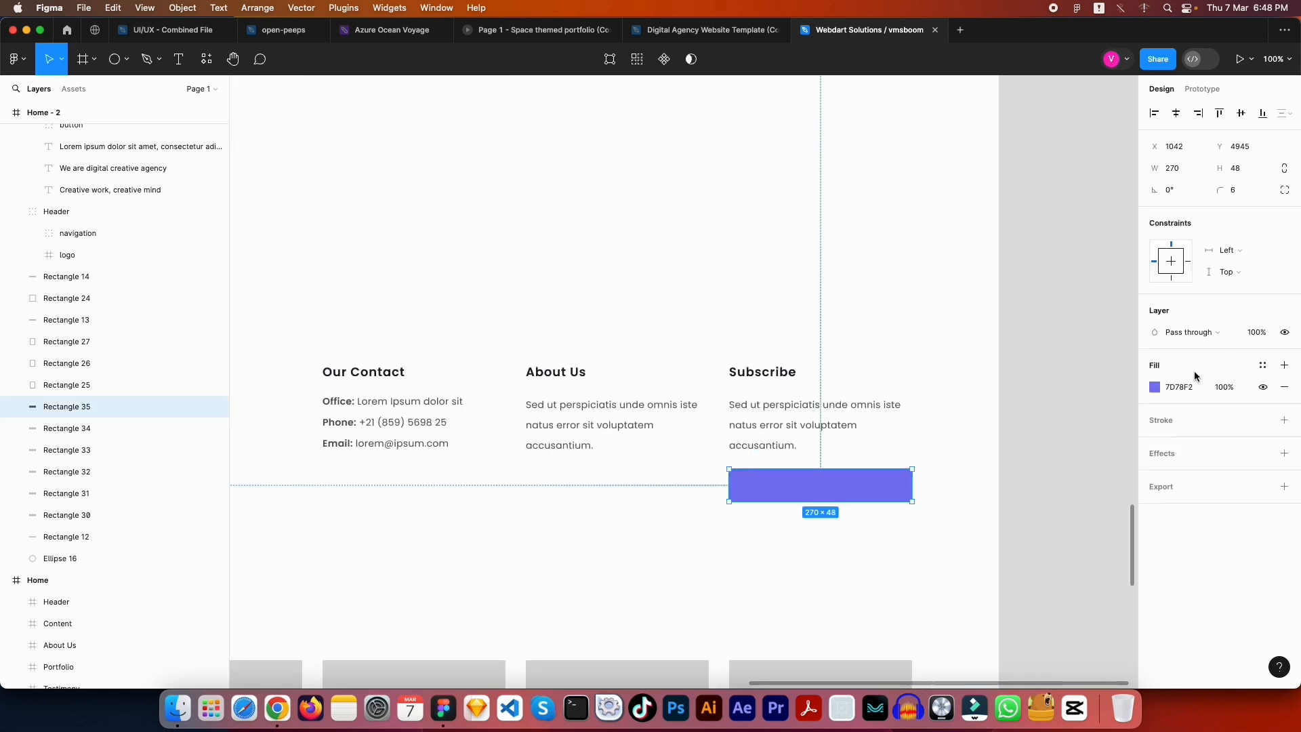
pyautogui.click(1158, 389)
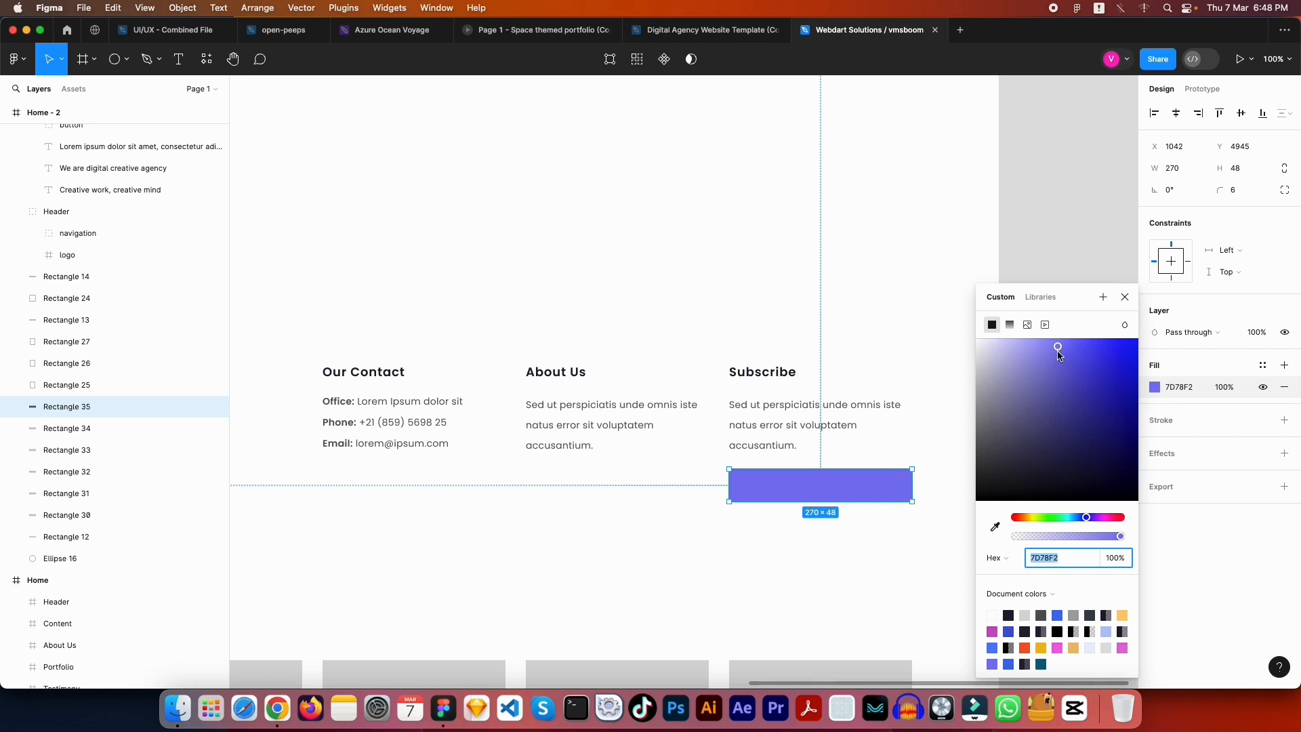
pyautogui.moveTo(1058, 353); pyautogui.dragTo(985, 343)
pyautogui.click(831, 453)
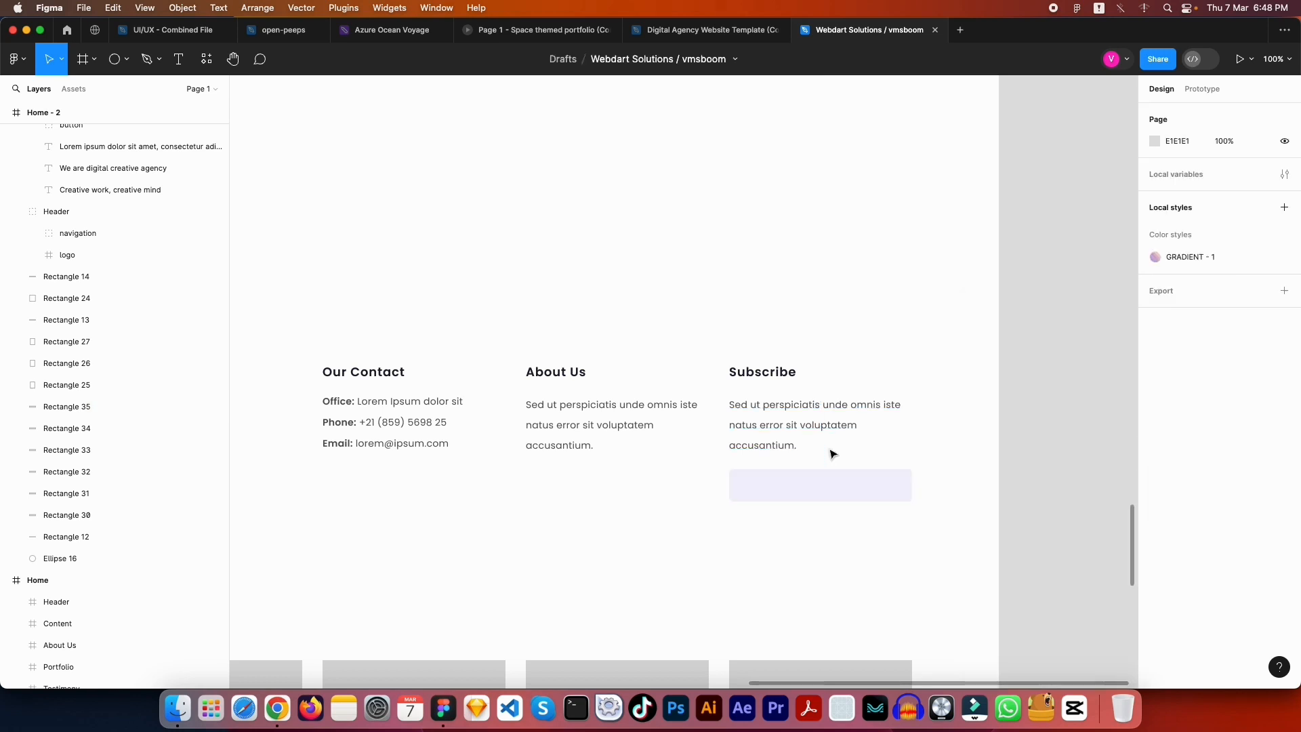
# Give the input box a thin DDDAFC lavender border
pyautogui.scroll(-2, 921, 386)
pyautogui.click(834, 433)
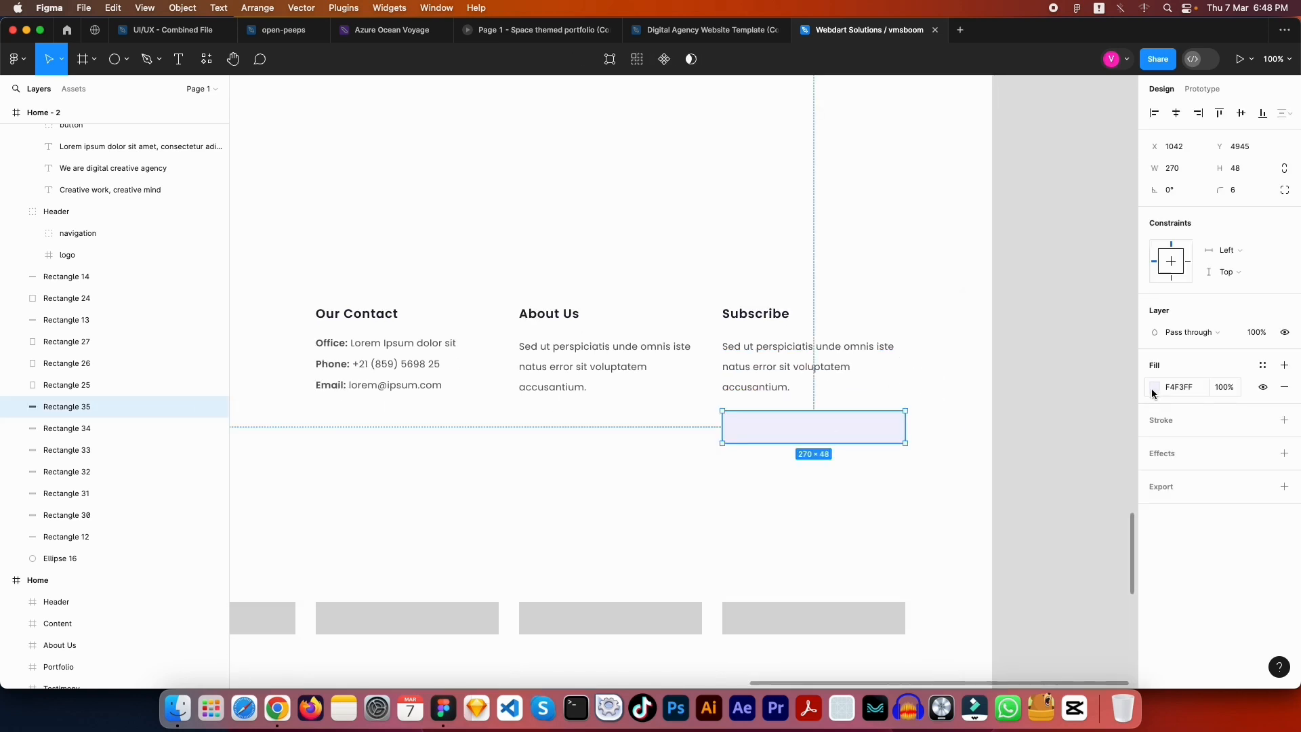
pyautogui.click(1161, 421)
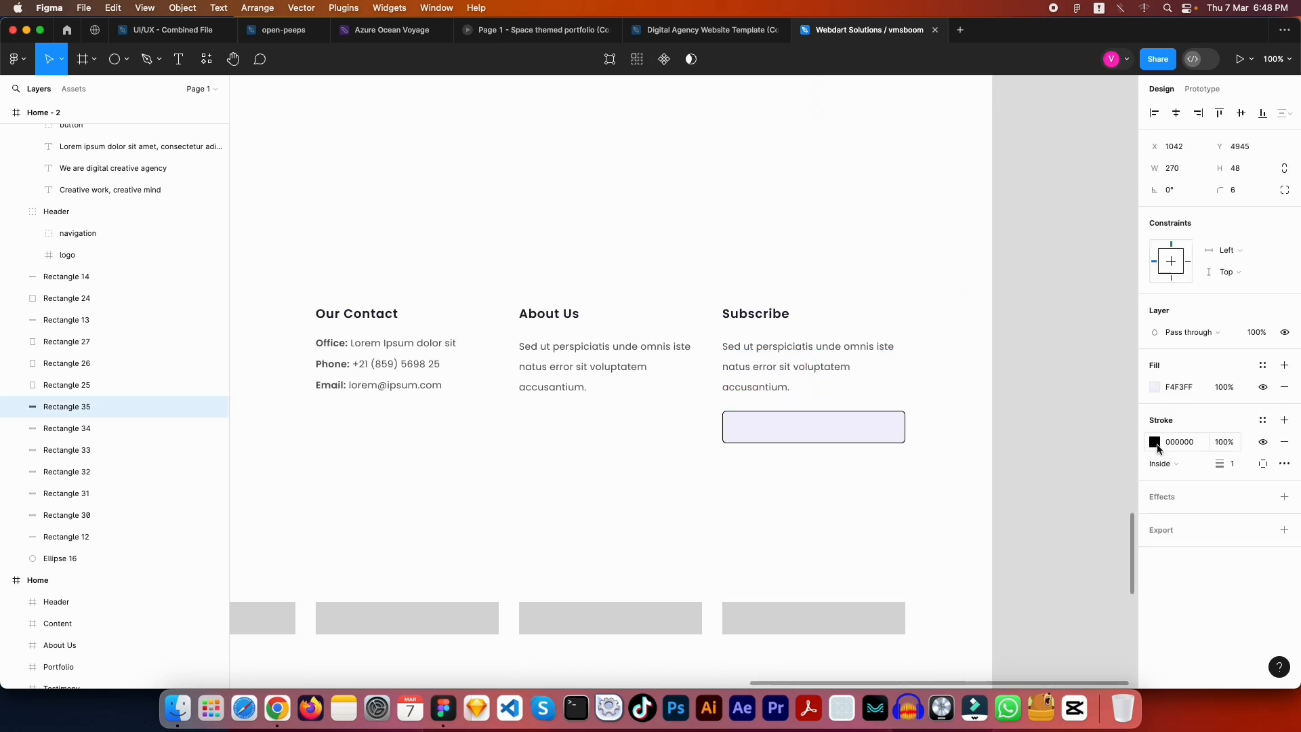
pyautogui.click(1155, 443)
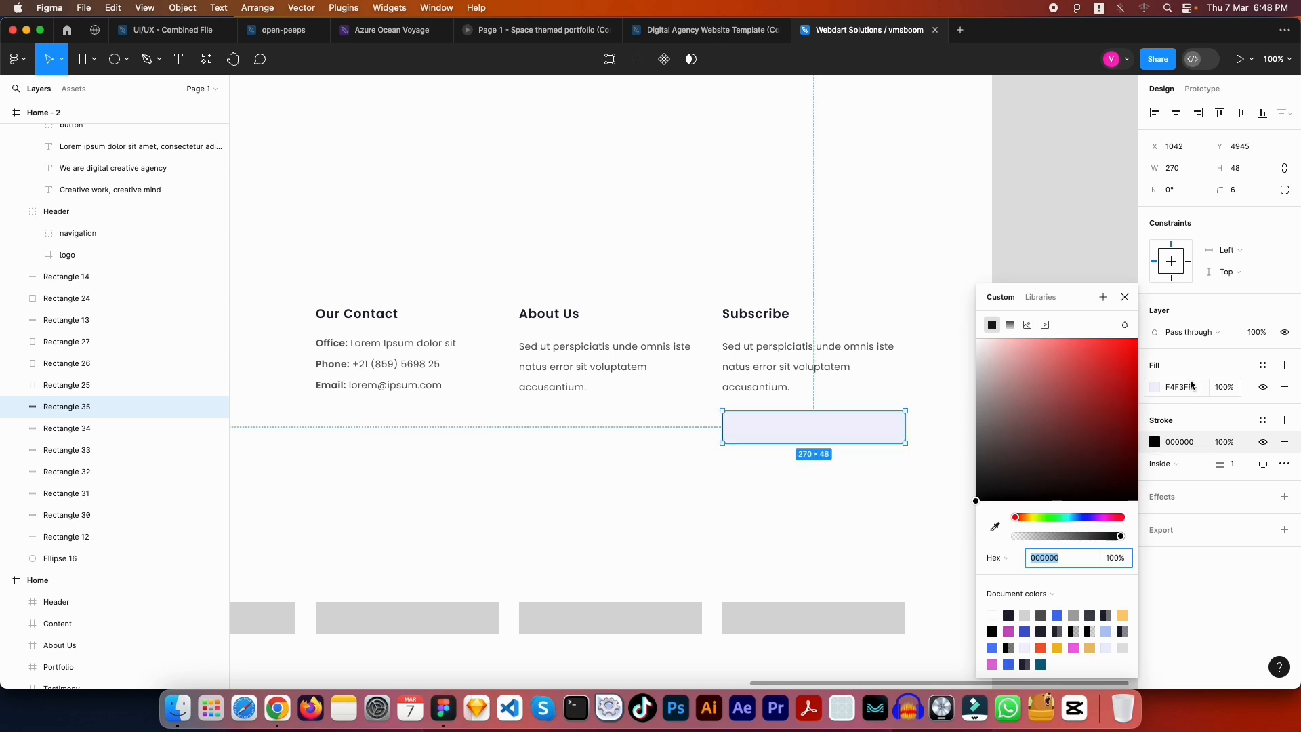
pyautogui.click(1187, 389)
pyautogui.hotkey('ctrl', 'c')
pyautogui.click(1172, 443)
pyautogui.hotkey('ctrl', 'v')
pyautogui.press('Tab')
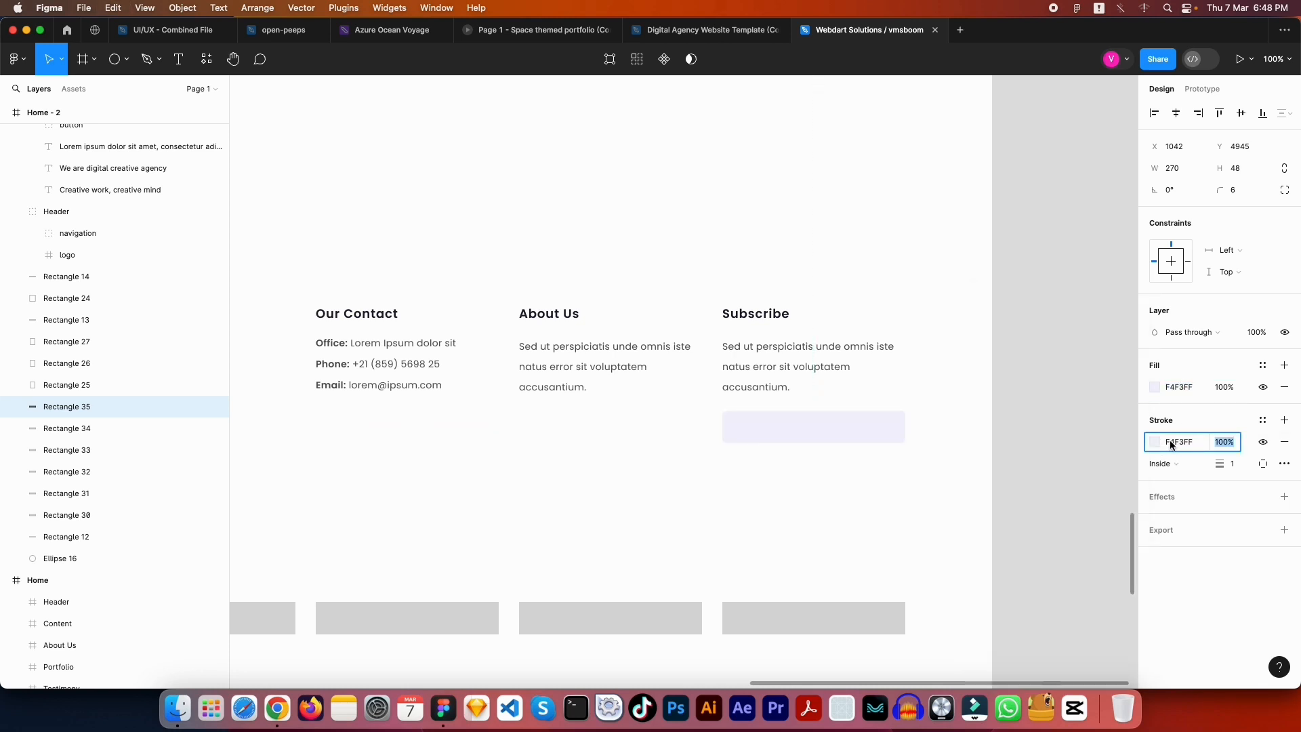
pyautogui.click(1156, 445)
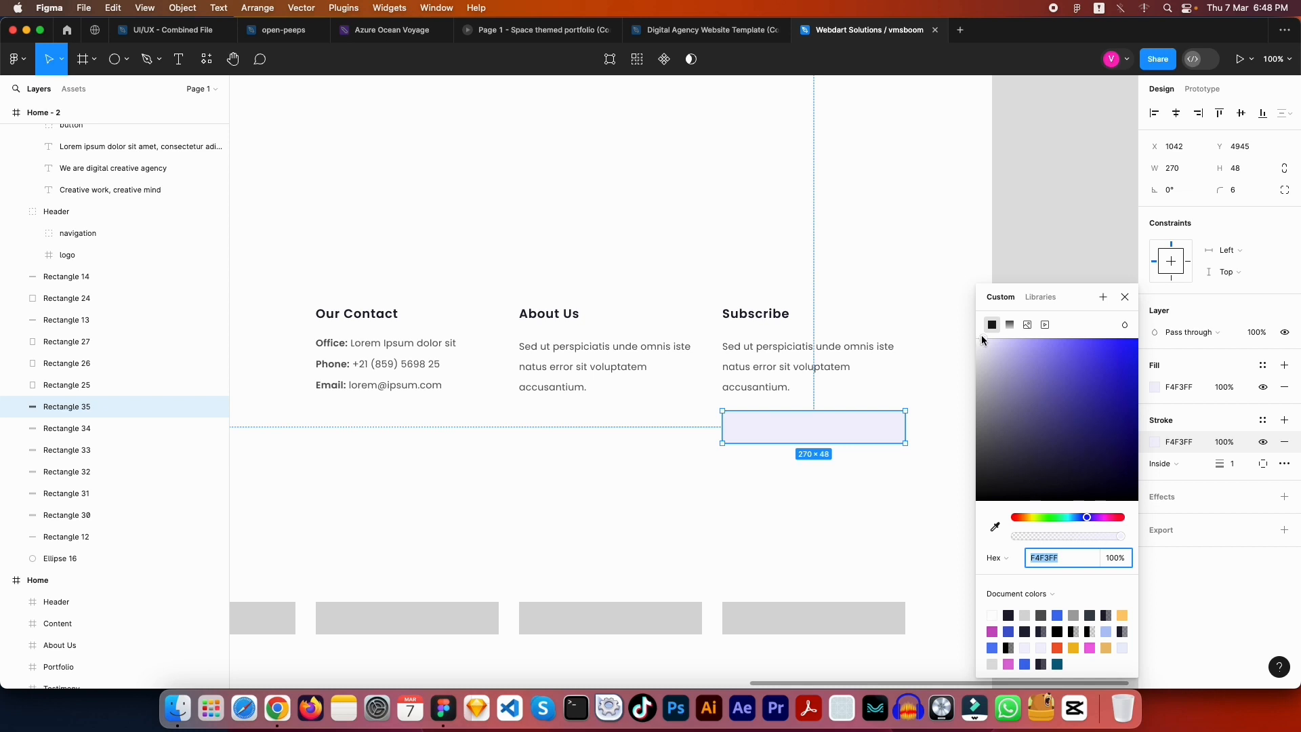
pyautogui.moveTo(983, 341); pyautogui.dragTo(997, 340)
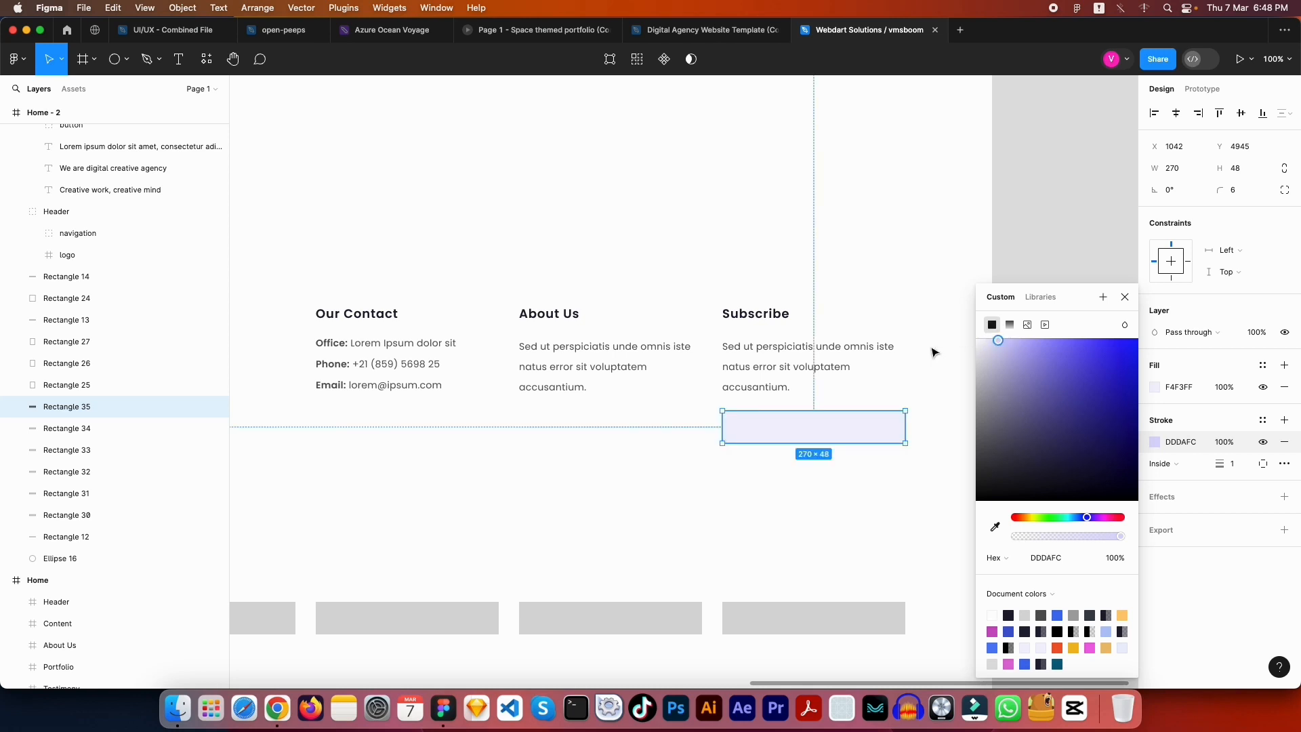
pyautogui.click(942, 336)
pyautogui.moveTo(942, 399); pyautogui.dragTo(1109, 384)
pyautogui.hscroll(-5, 1109, 384)
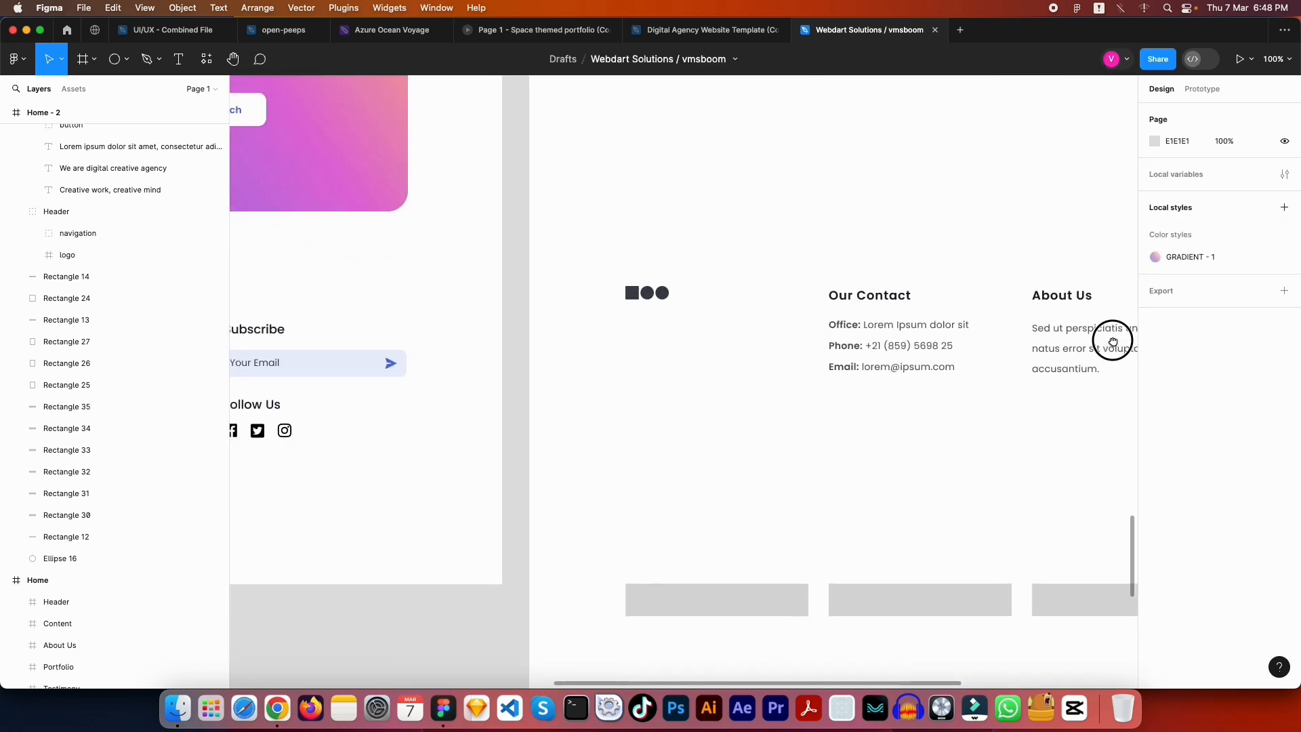
# Move the lavender input box above the paragraph, right under the Subscribe heading
pyautogui.hscroll(-5, 988, 315)
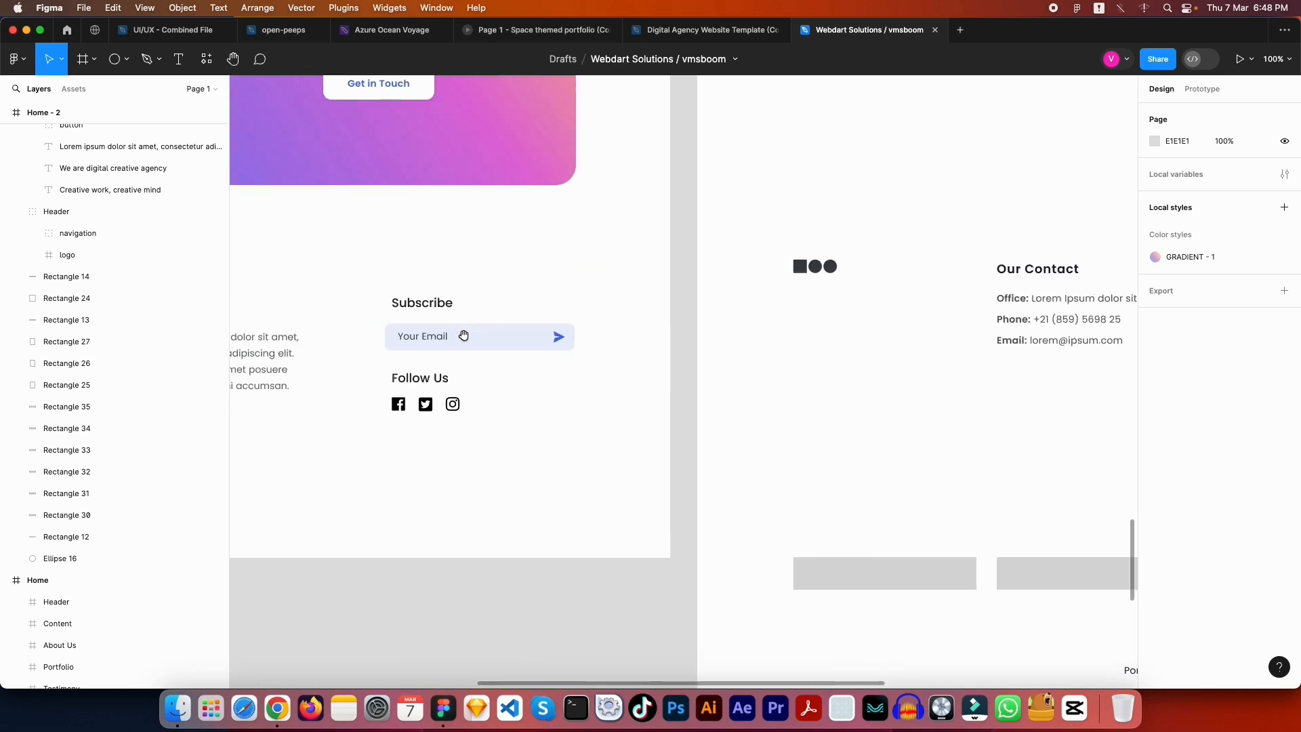
pyautogui.hscroll(12, 581, 344)
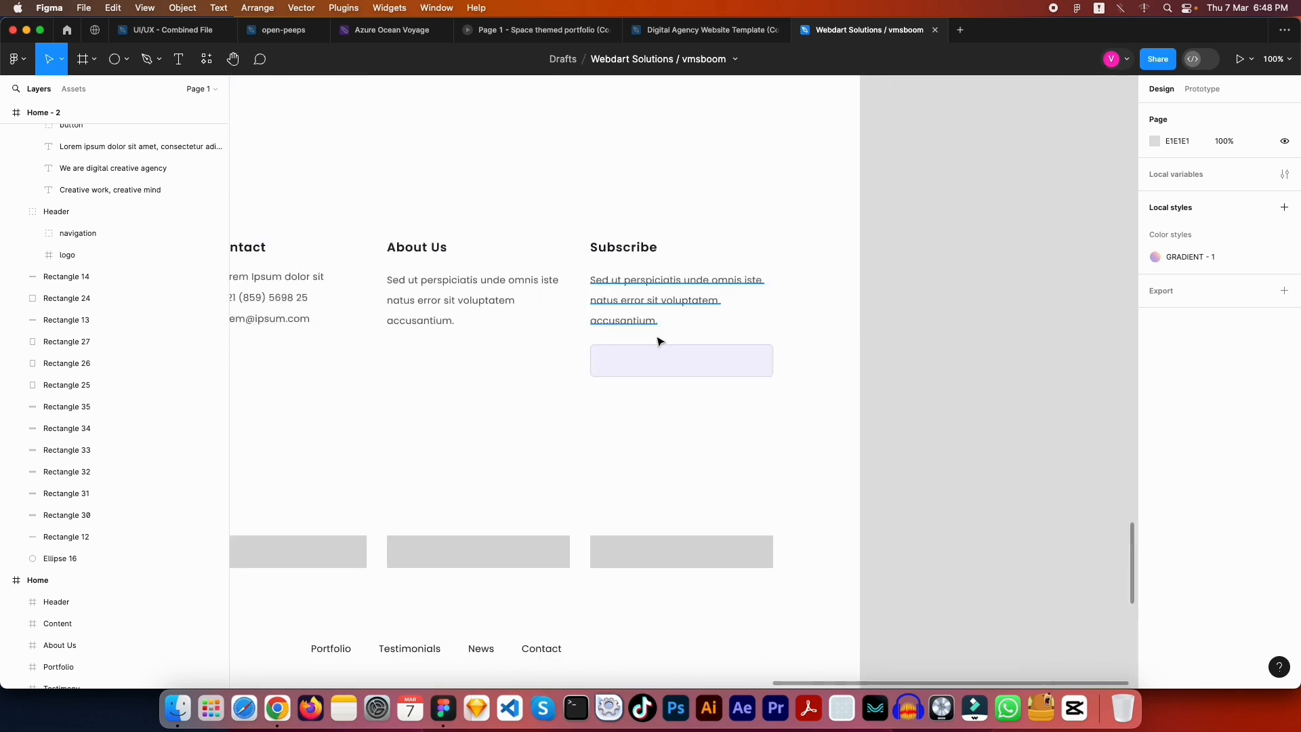
pyautogui.click(659, 353)
pyautogui.moveTo(631, 342); pyautogui.dragTo(639, 295)
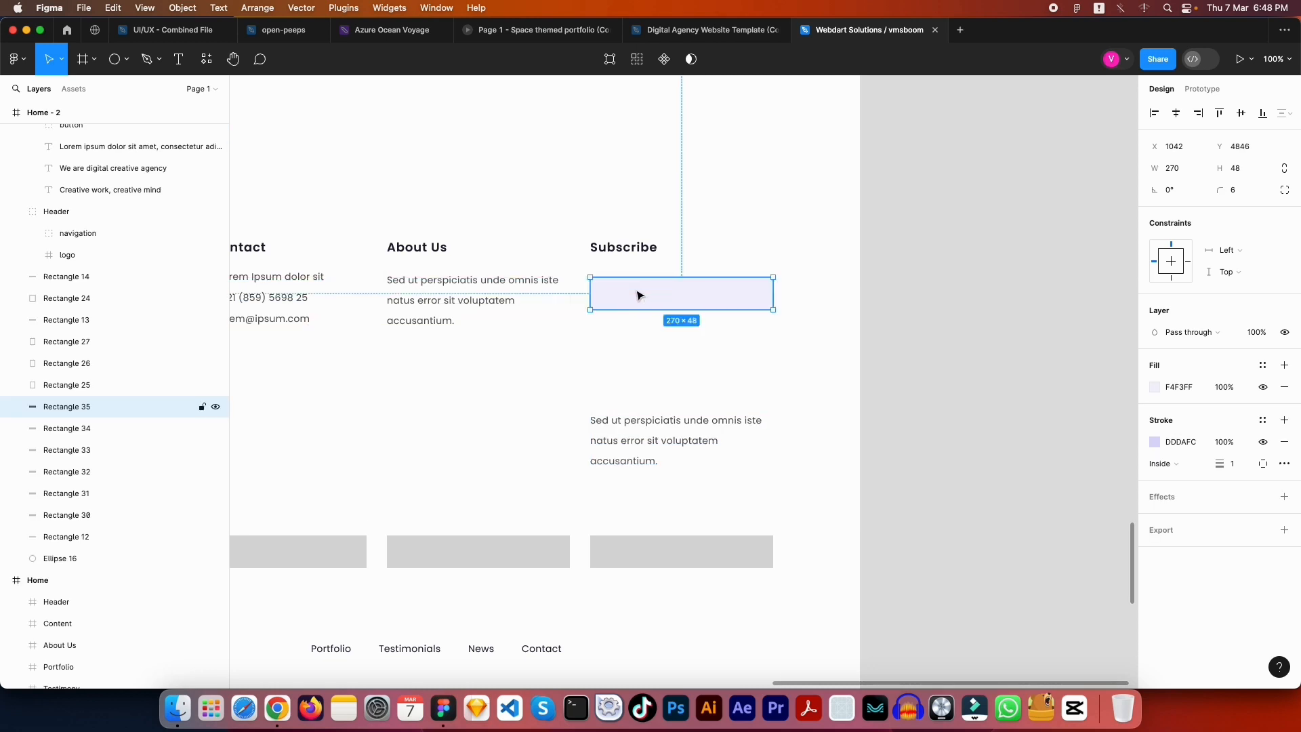
# Duplicate the paragraph below the box and retype the copy as 'Your Email'
pyautogui.click(625, 437)
pyautogui.moveTo(660, 434); pyautogui.dragTo(658, 353)
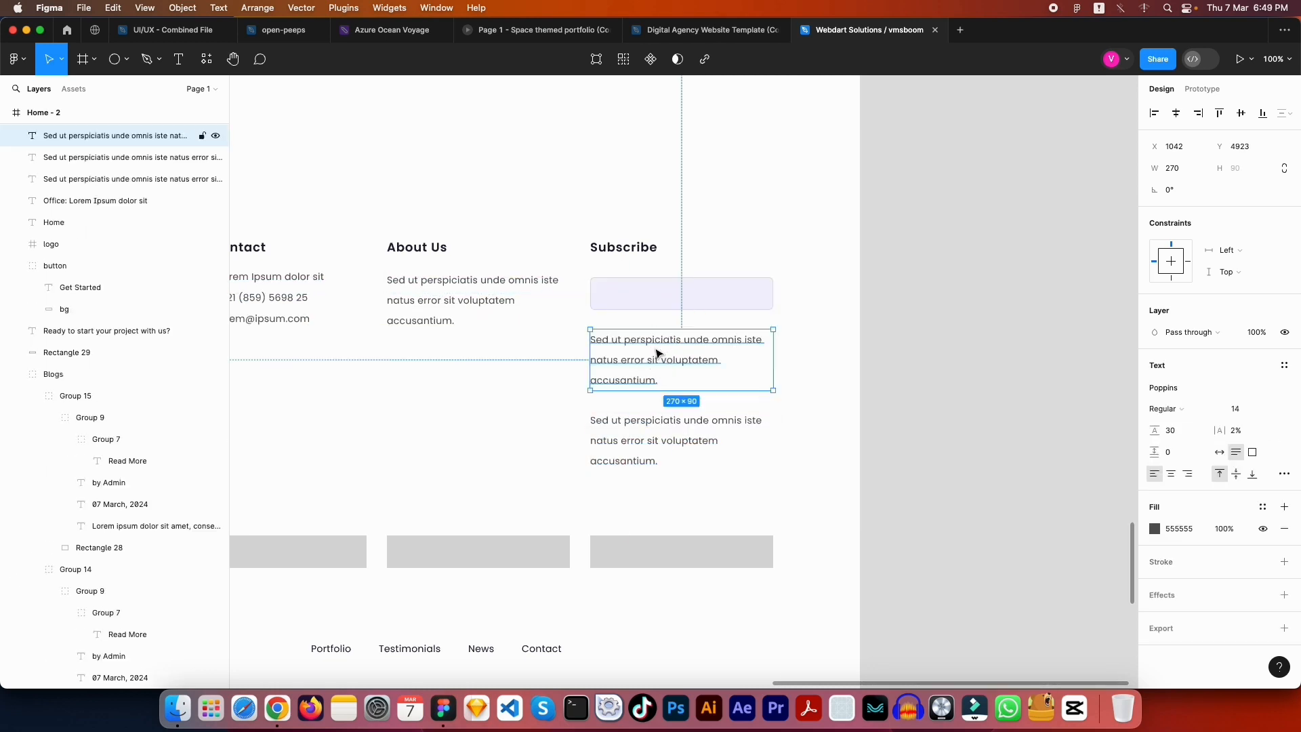
pyautogui.doubleClick(659, 347)
pyautogui.write('Your')
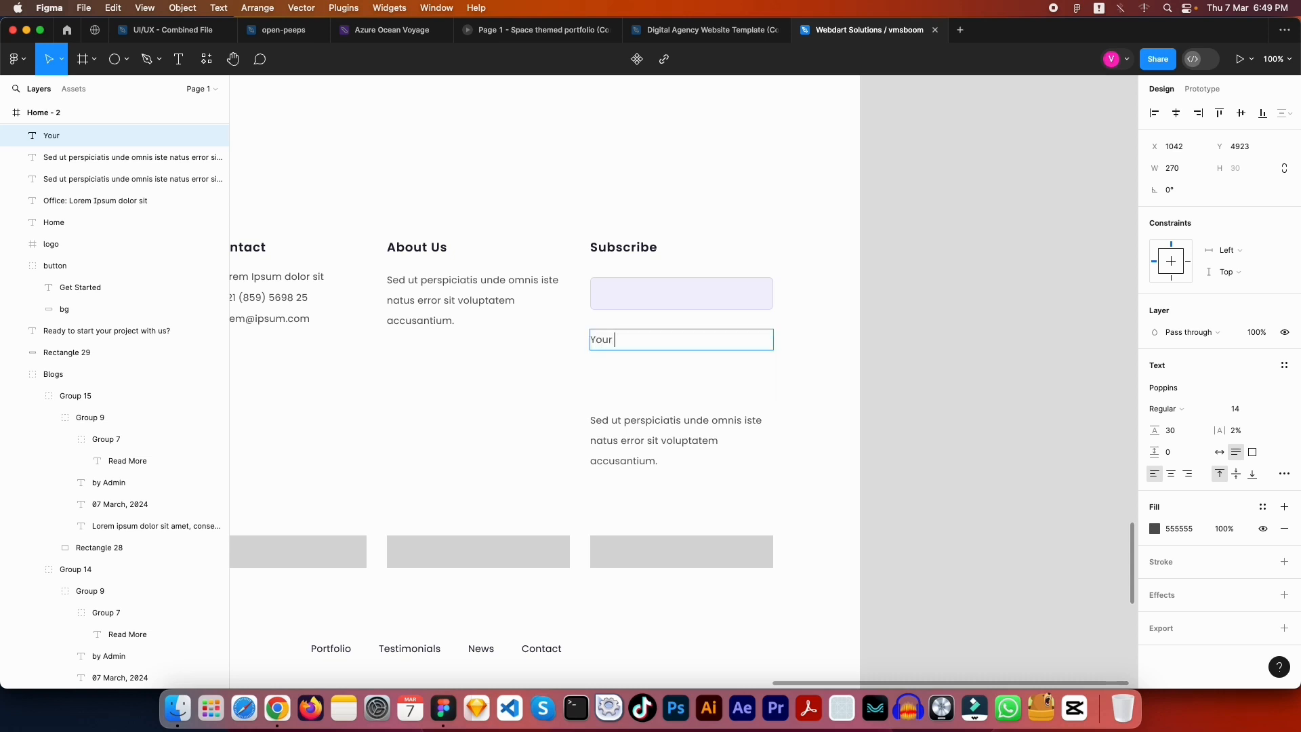
pyautogui.write(' Email')
pyautogui.press('Escape')
pyautogui.press('Escape')
# Move the 'Your Email' text onto the input box
pyautogui.click(617, 340)
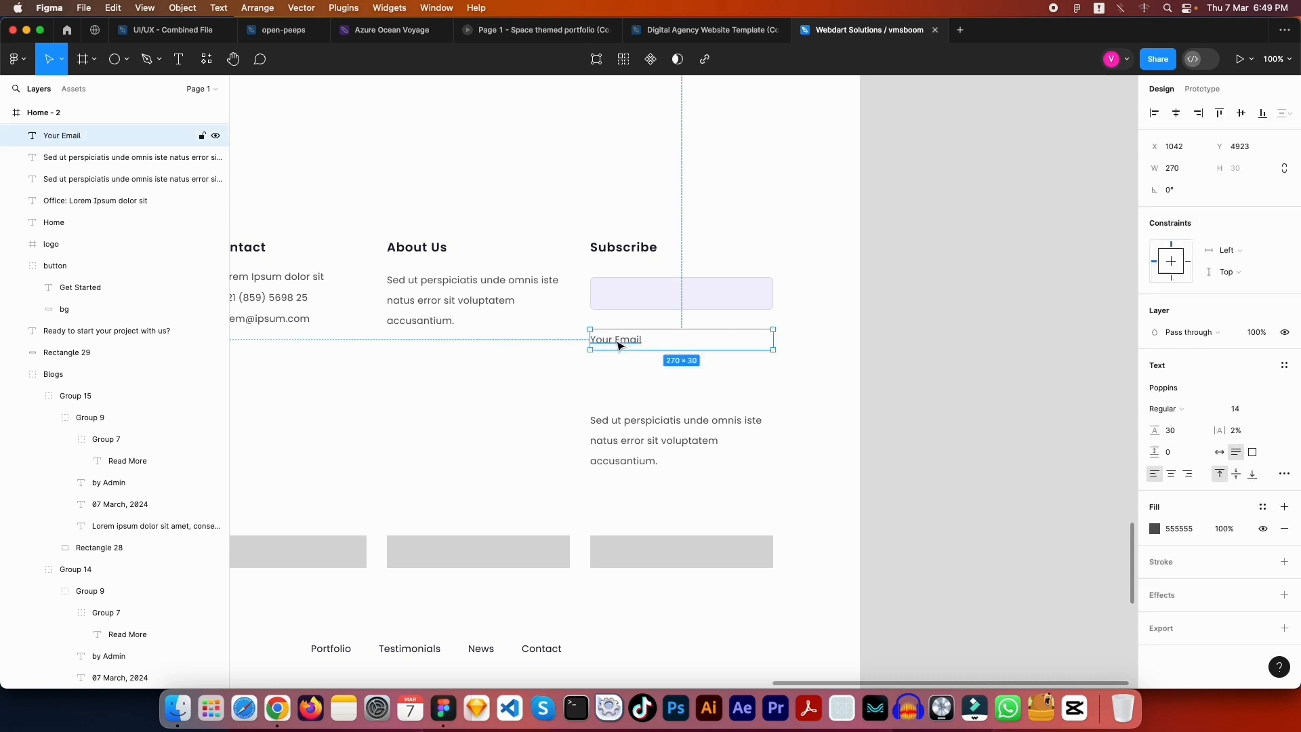
pyautogui.moveTo(617, 340); pyautogui.dragTo(622, 300)
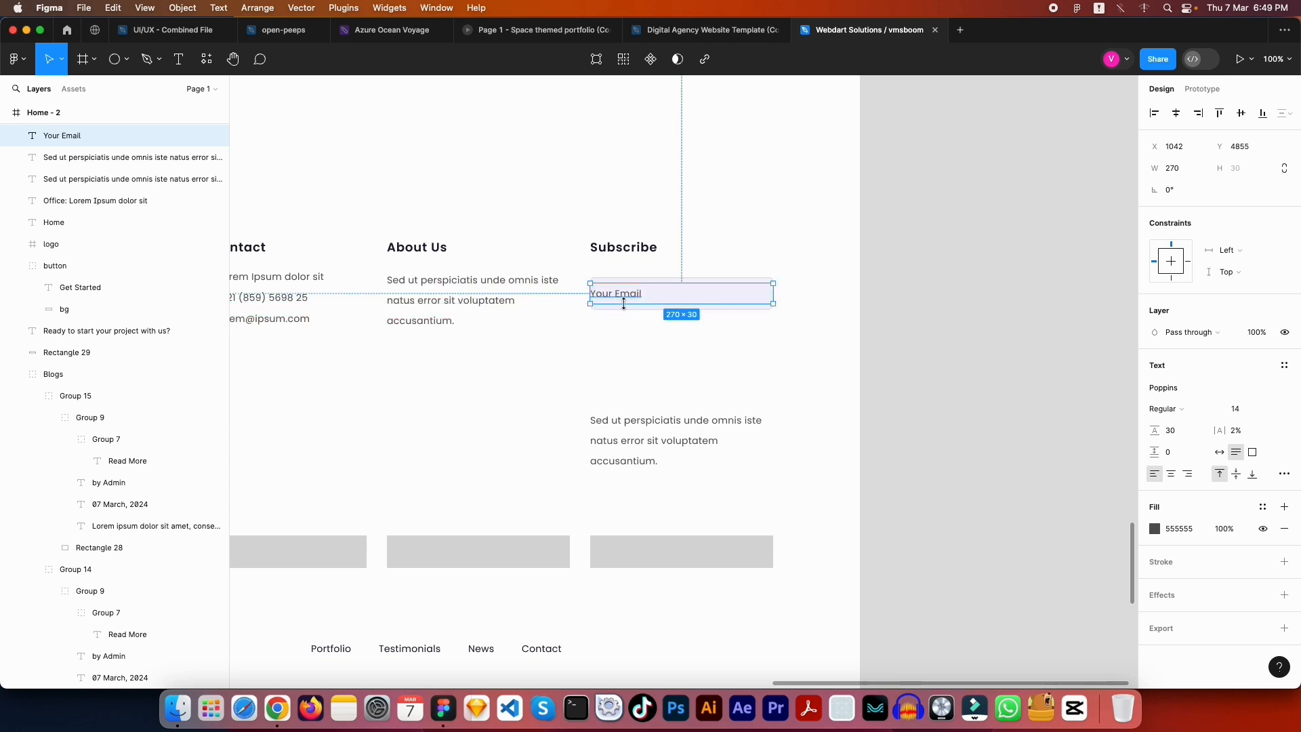
pyautogui.keyDown('shift'); pyautogui.click(625, 309); pyautogui.keyUp('shift')
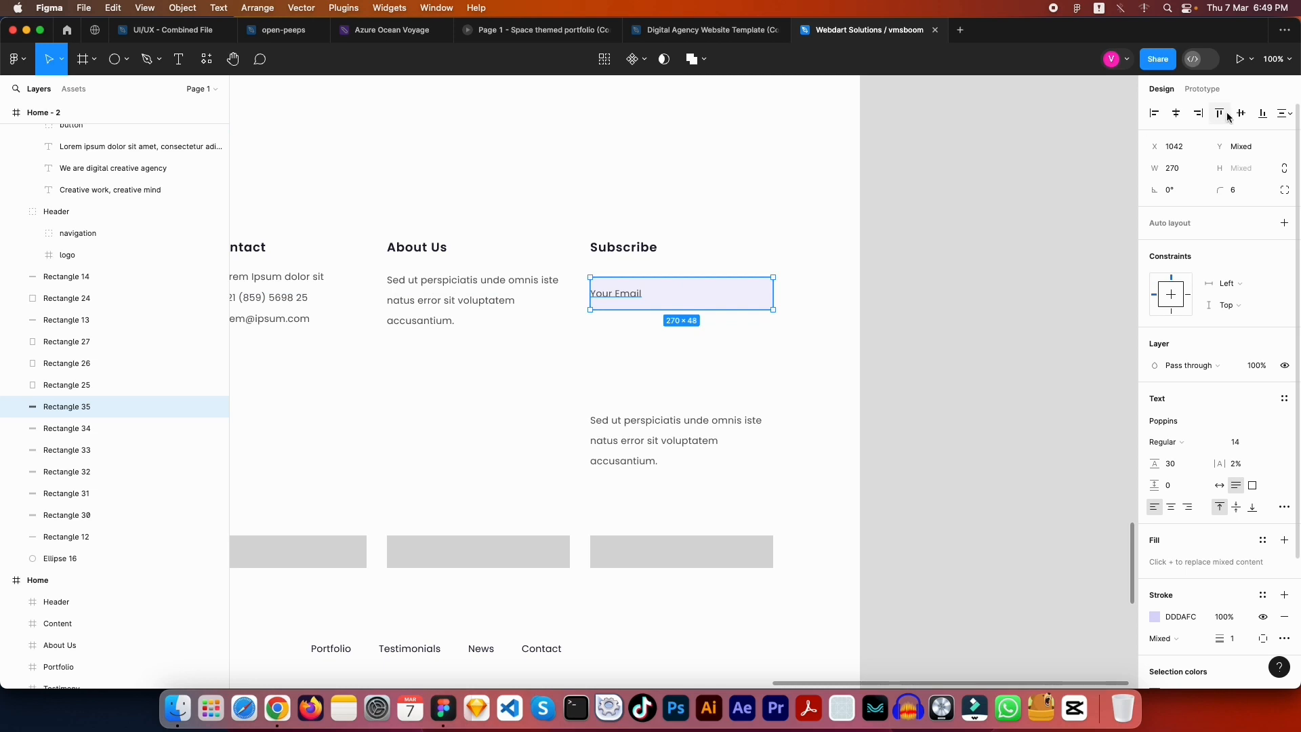
pyautogui.click(678, 319)
pyautogui.click(678, 299)
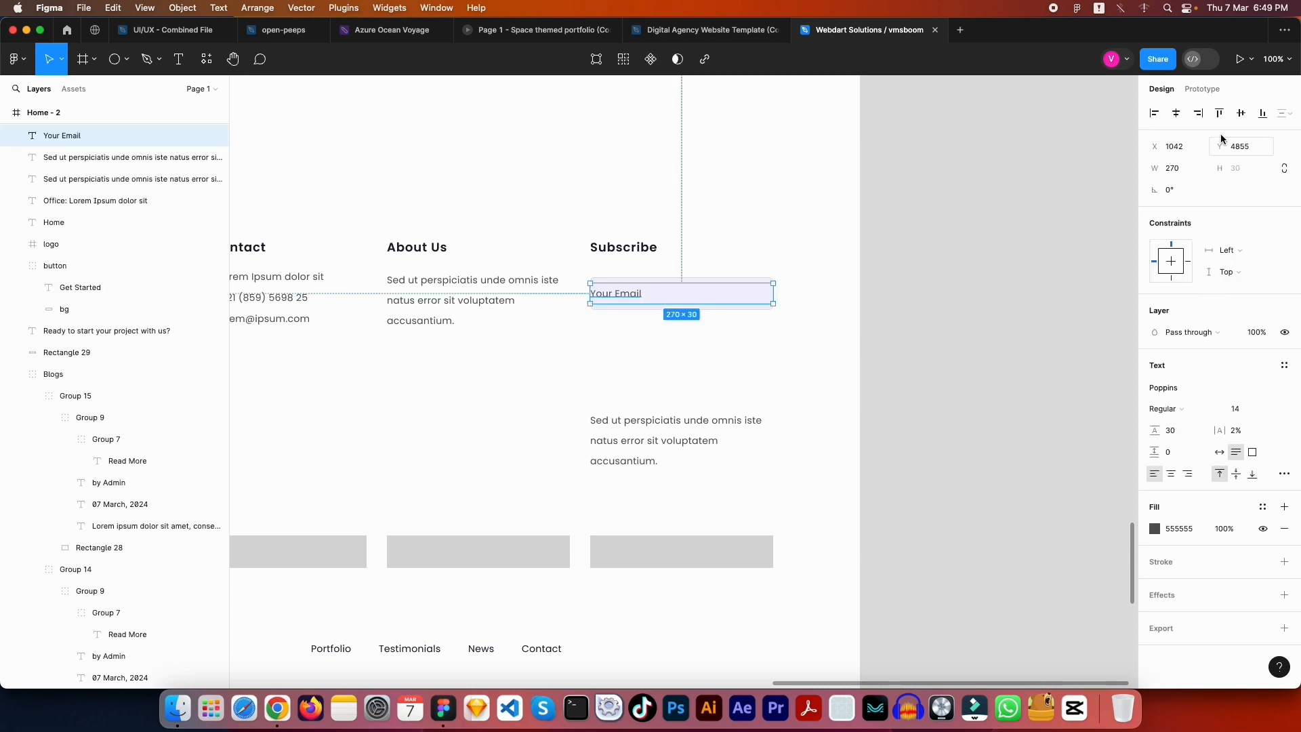
# Narrow the 'Your Email' text box to 240 wide
pyautogui.click(1185, 163)
pyautogui.hotkey('shift', 'Down')
pyautogui.hotkey('shift', 'Down')
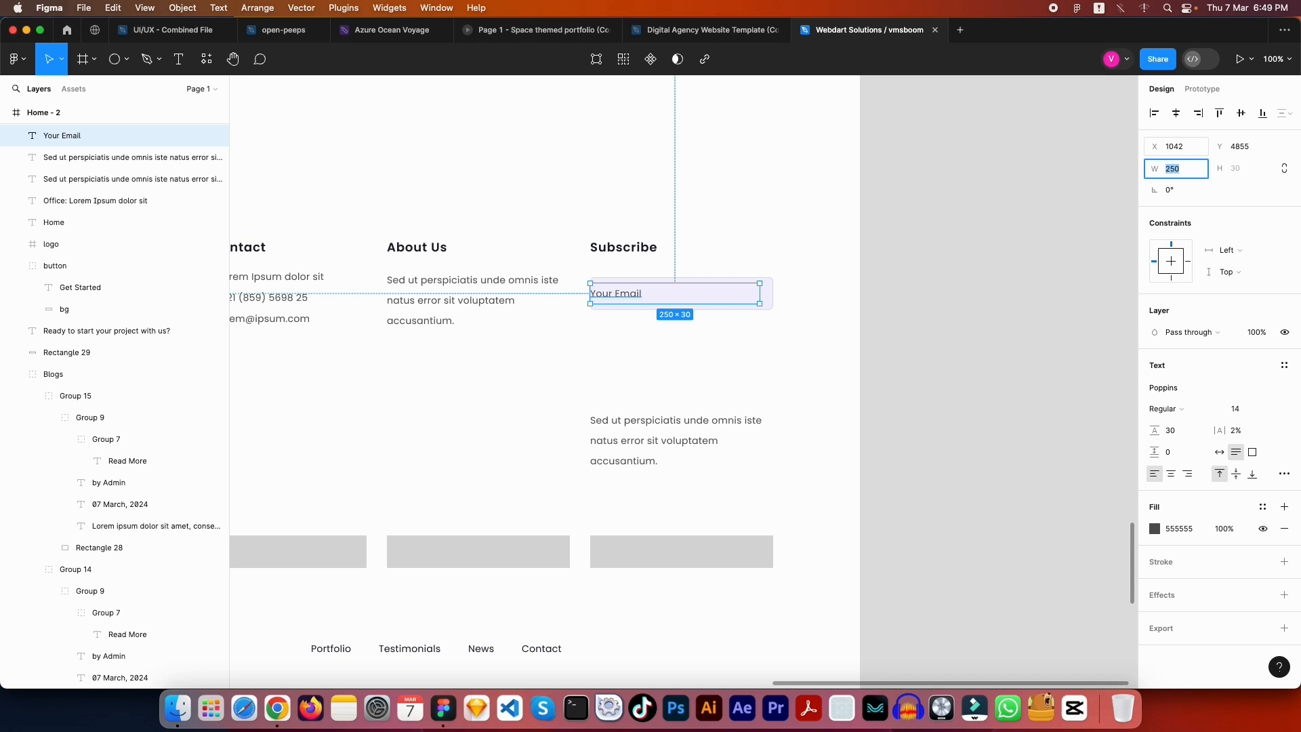
pyautogui.hotkey('shift', 'Down')
pyautogui.press('Escape')
pyautogui.click(883, 253)
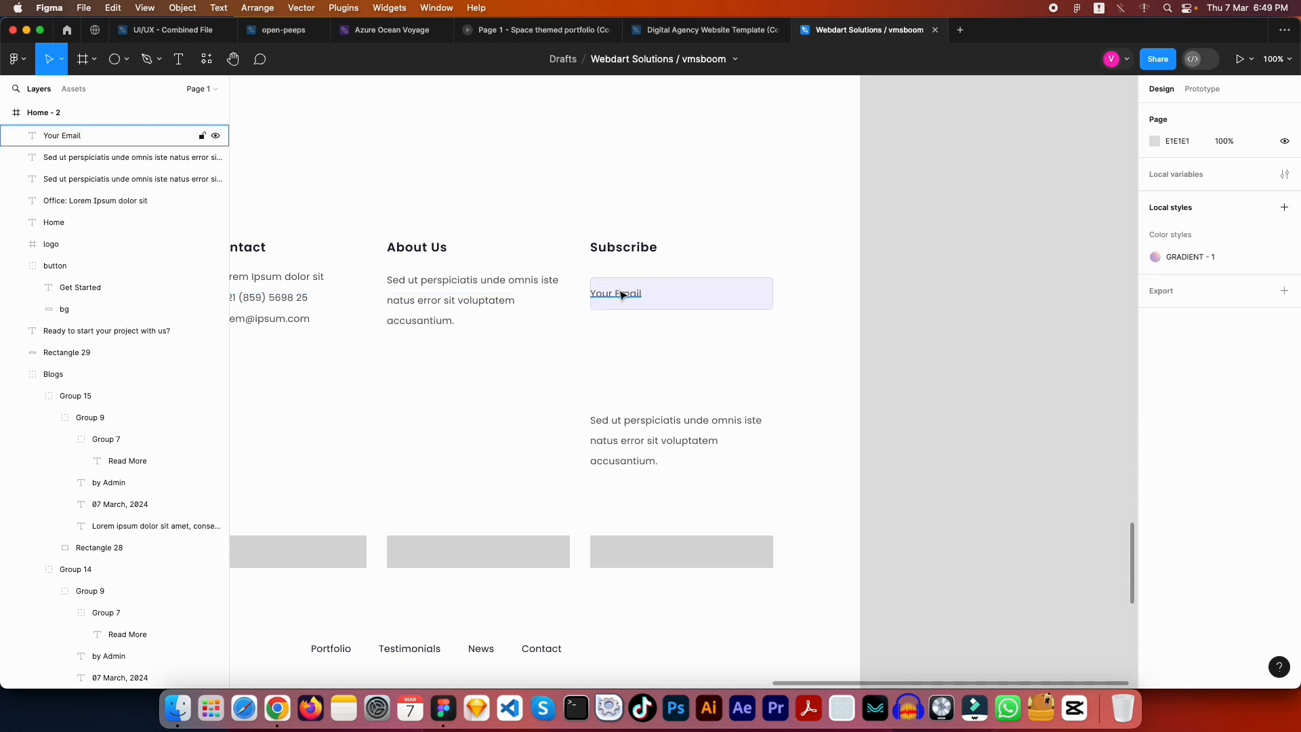
pyautogui.click(621, 293)
pyautogui.keyDown('shift'); pyautogui.click(770, 303); pyautogui.keyUp('shift')
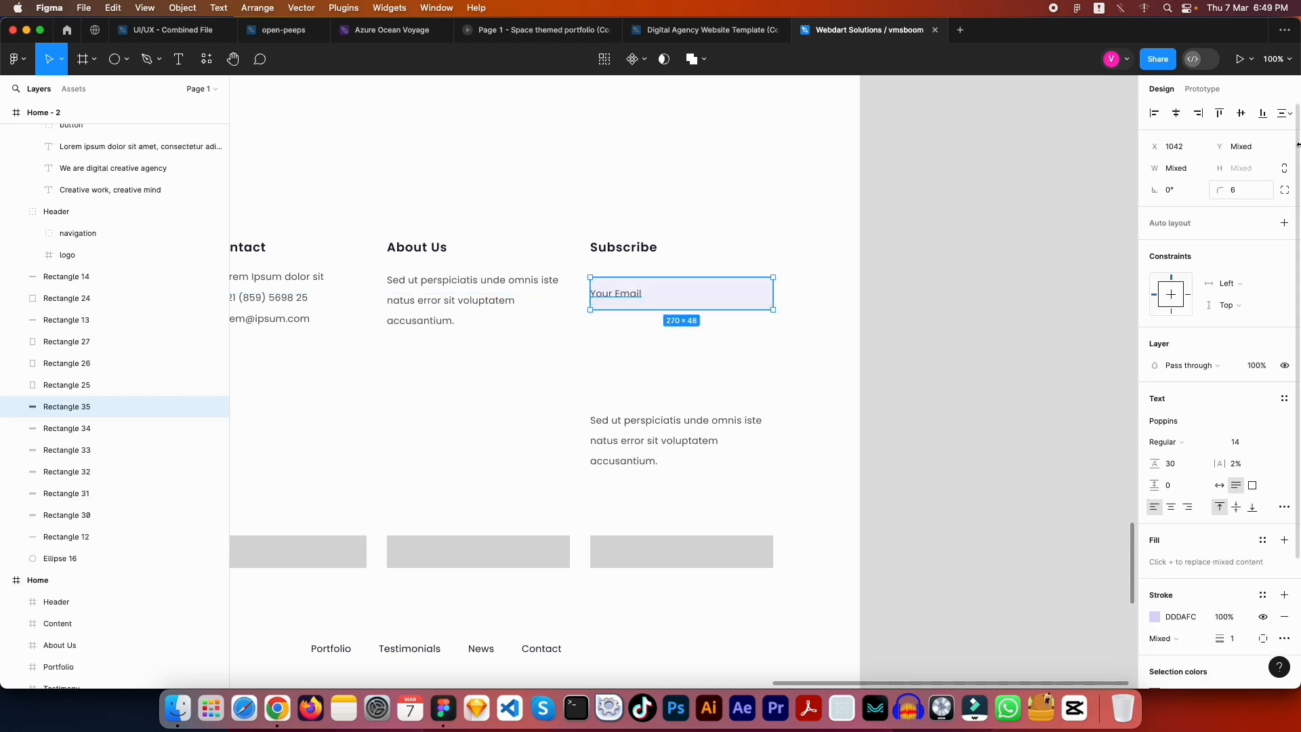
# Align the 'Your Email' placeholder inside the email box and check its edge spacing
pyautogui.click(1176, 113)
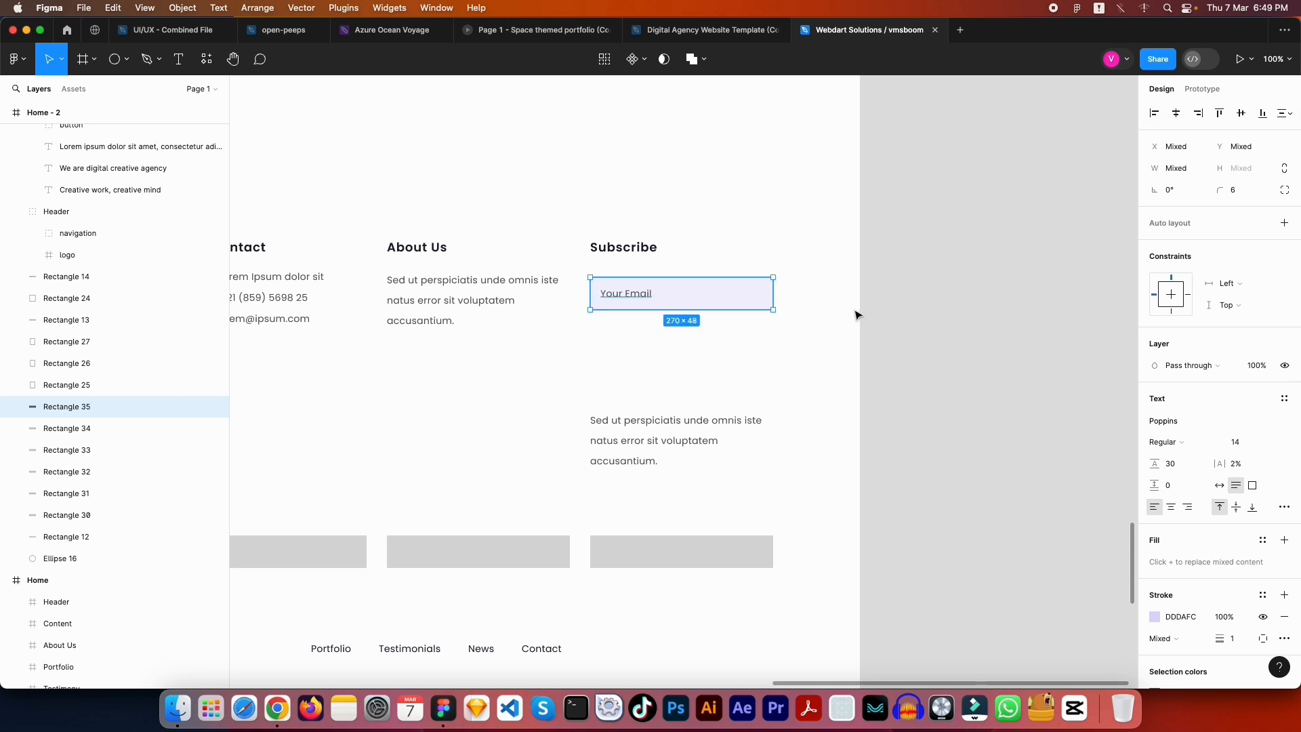
pyautogui.click(791, 320)
pyautogui.click(619, 293)
pyautogui.press('alt')
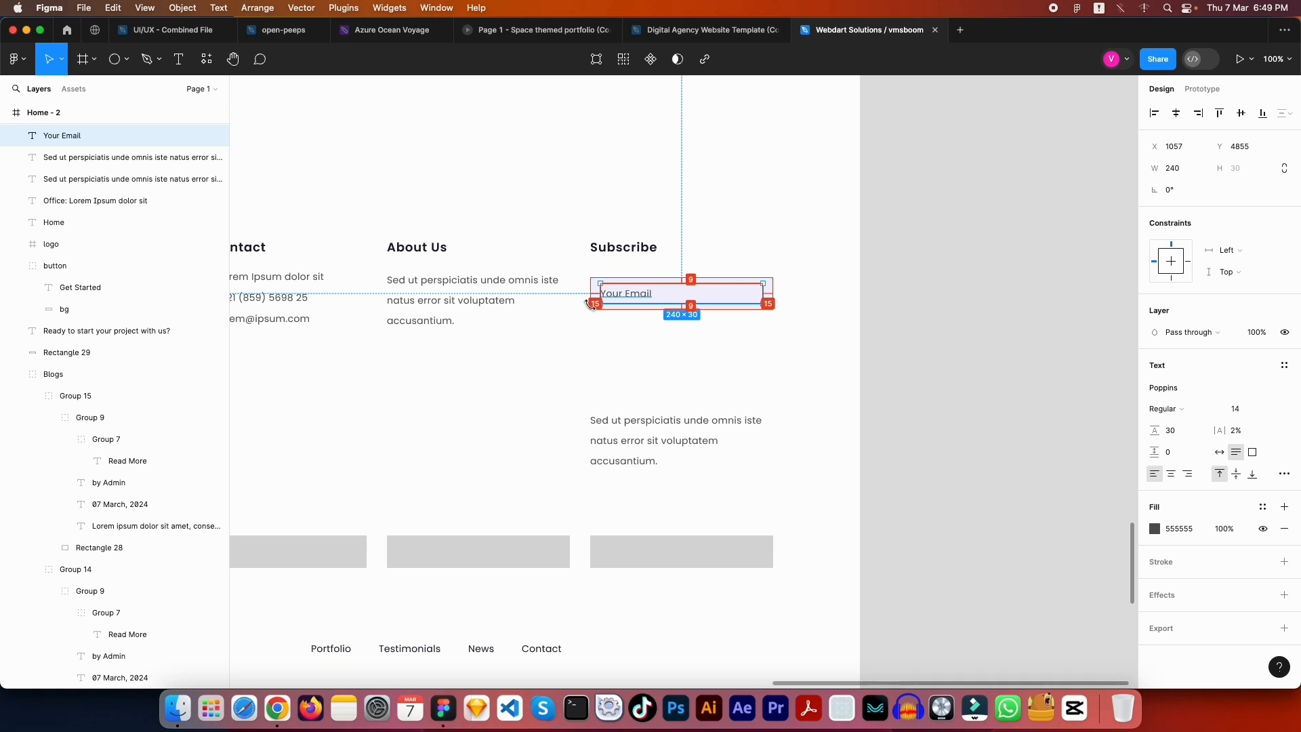
pyautogui.click(718, 340)
# Pan across the footer to compare with the reference Subscribe section
pyautogui.moveTo(570, 363); pyautogui.dragTo(724, 369)
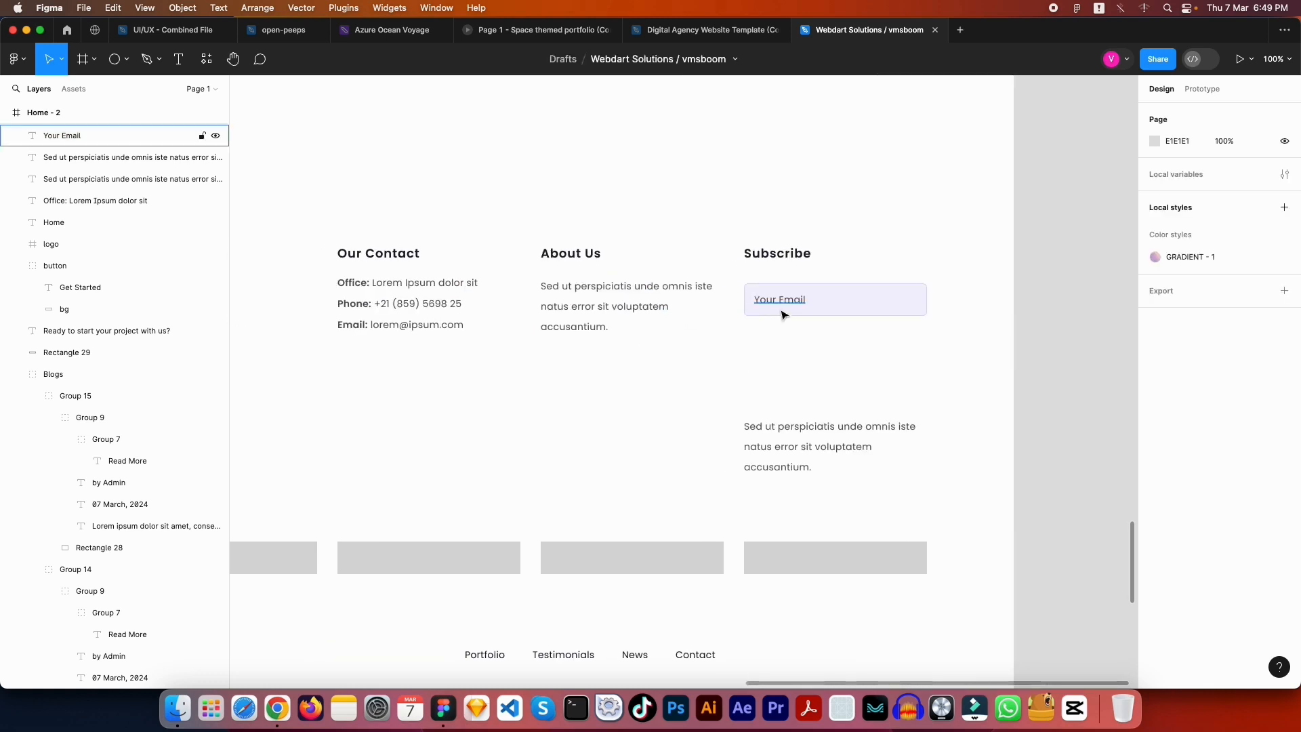
pyautogui.click(781, 306)
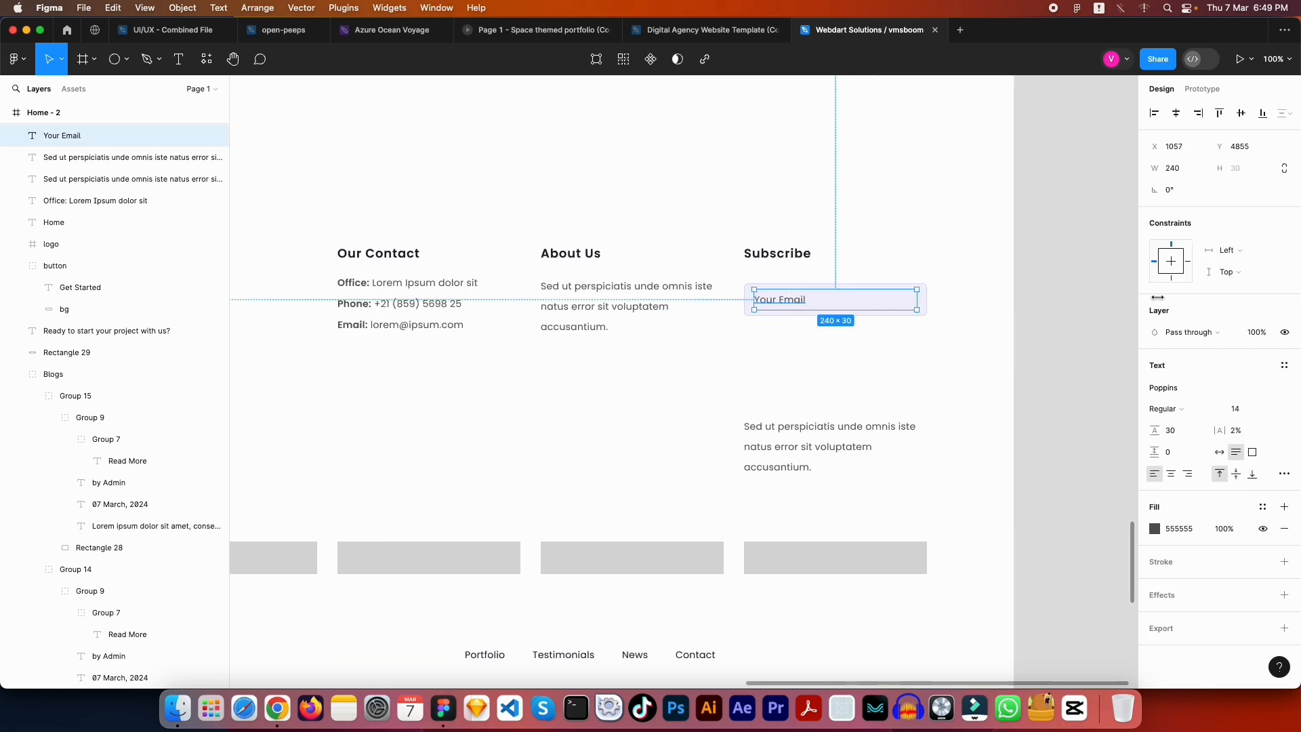
pyautogui.click(928, 410)
pyautogui.moveTo(737, 373); pyautogui.dragTo(851, 369)
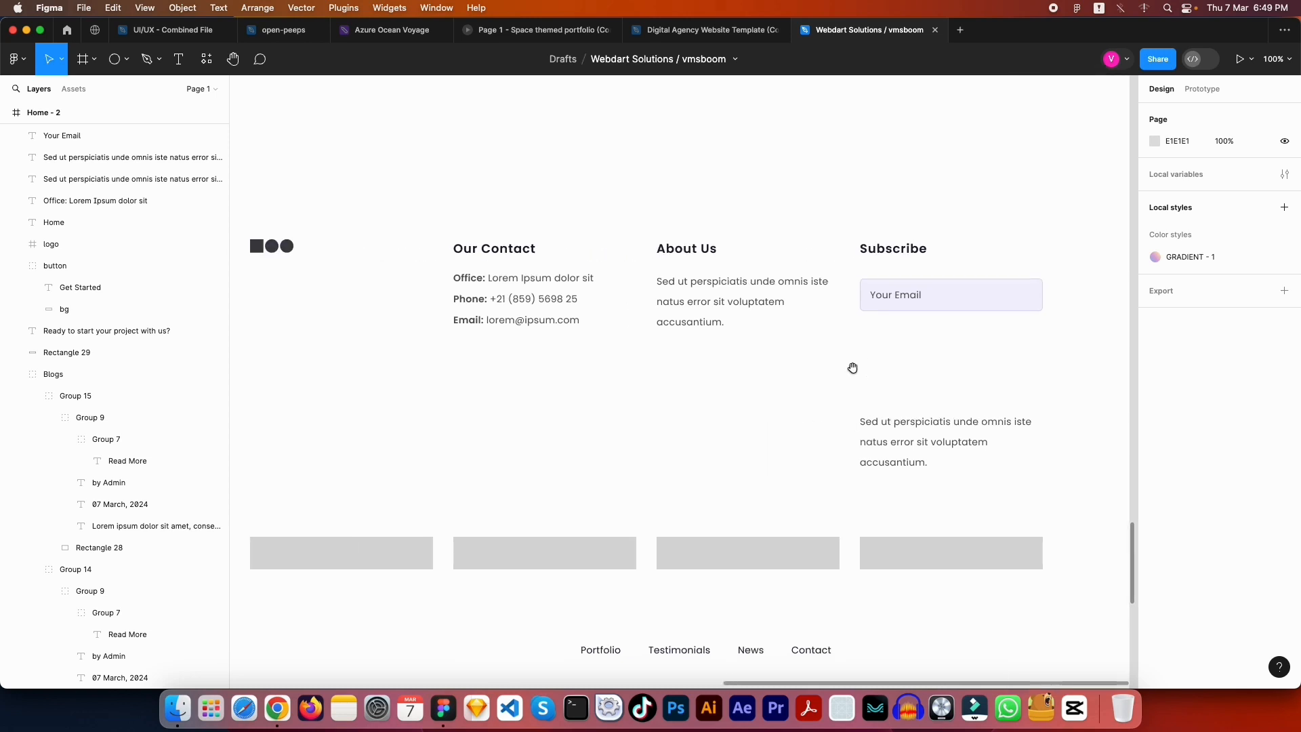
pyautogui.moveTo(738, 379); pyautogui.dragTo(1046, 377)
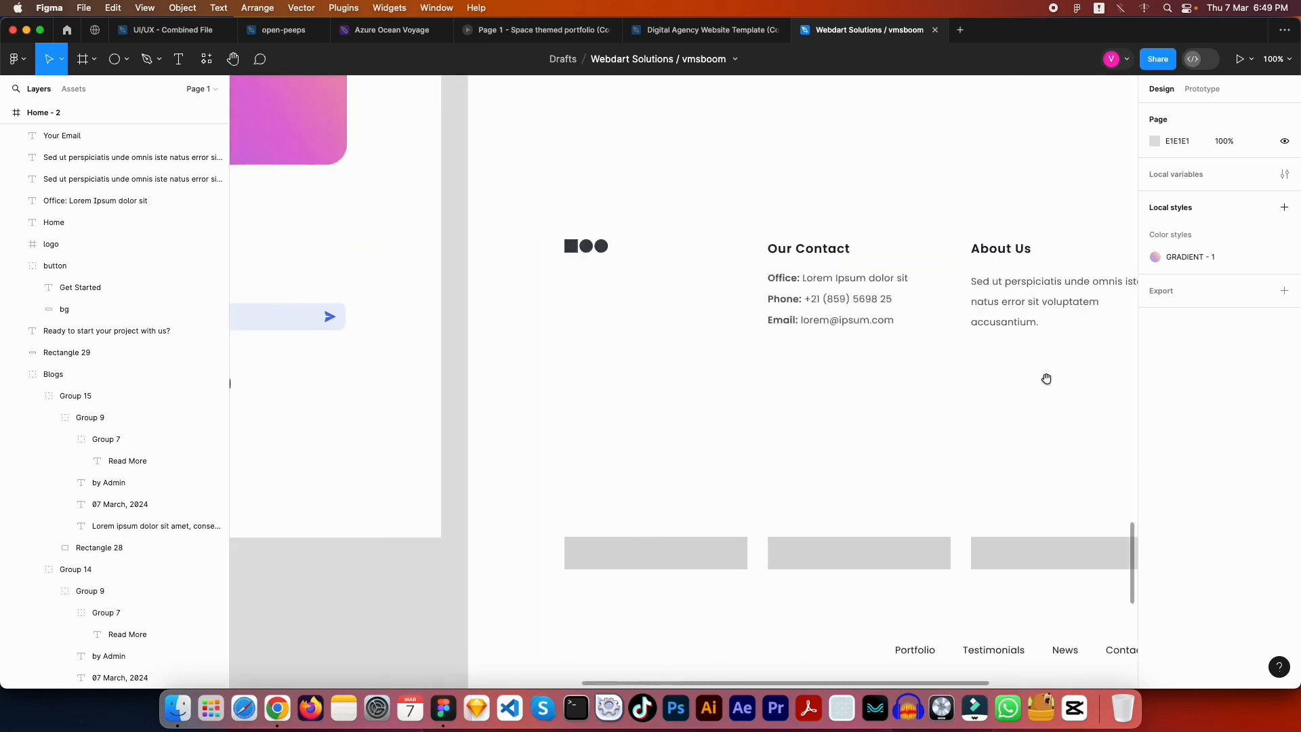
pyautogui.moveTo(827, 378); pyautogui.dragTo(1023, 378)
pyautogui.hscroll(10, 1013, 376)
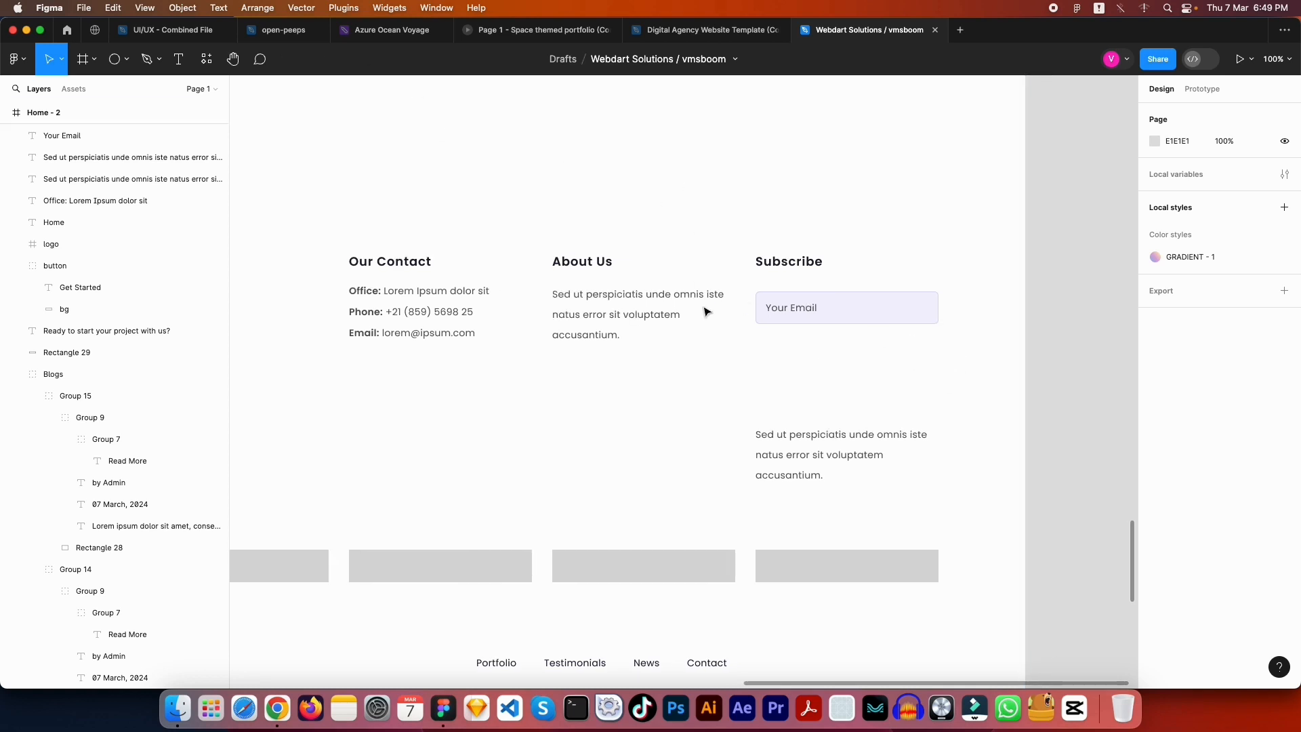
# Import the mingcute send-line icon via Iconify beside the email field, then close the plugin
pyautogui.click(626, 185)
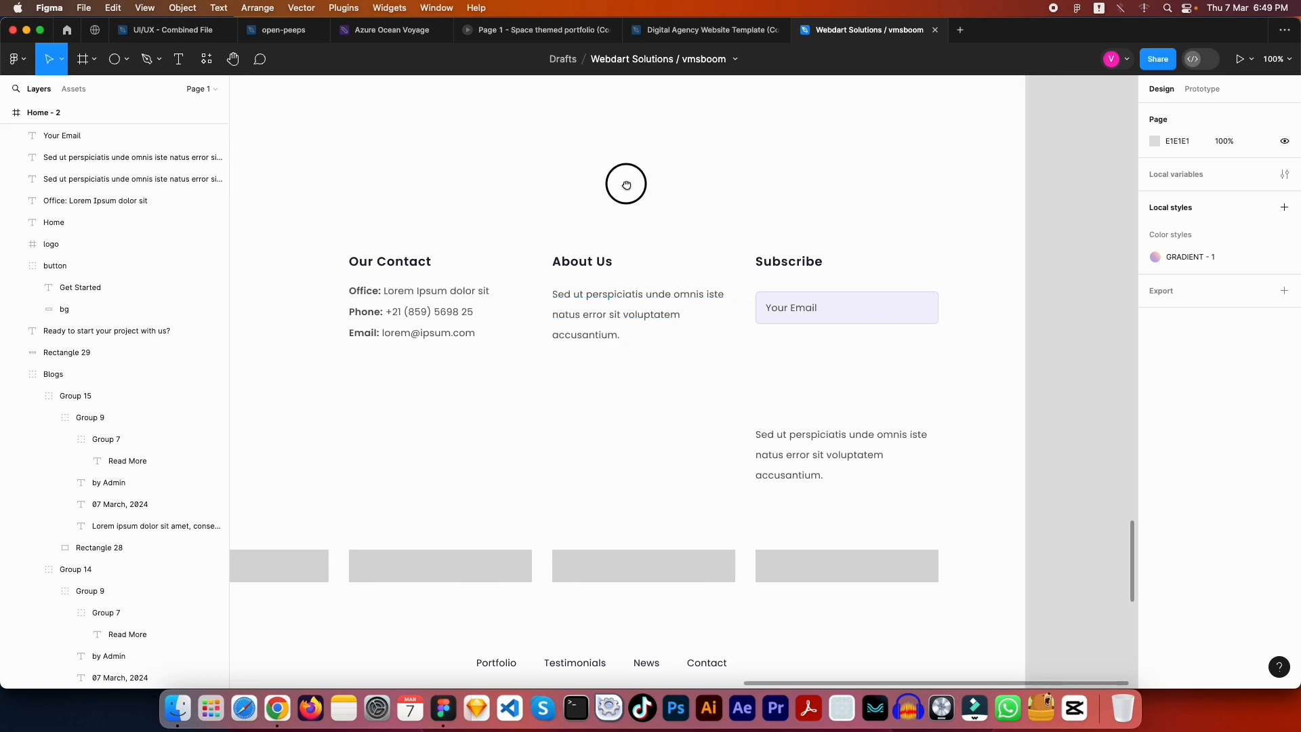
pyautogui.click(345, 8)
pyautogui.click(345, 9)
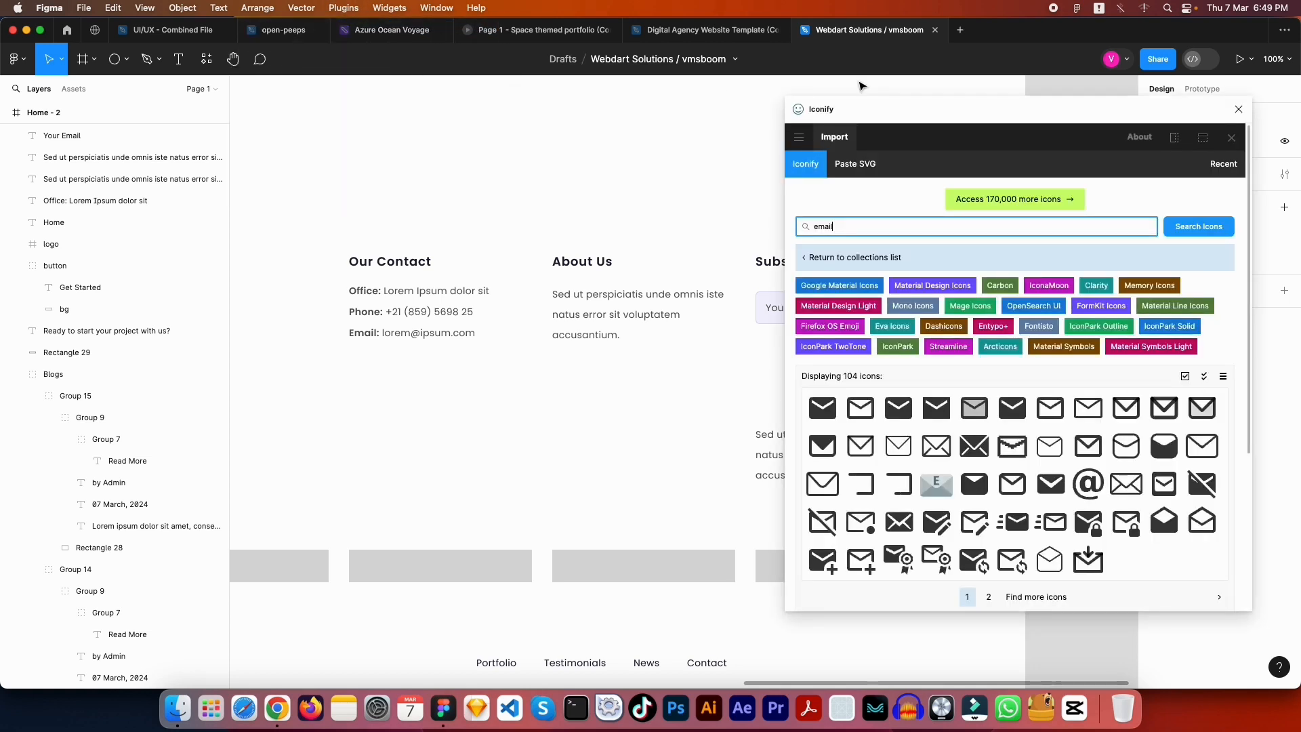
pyautogui.moveTo(866, 100); pyautogui.dragTo(463, 349)
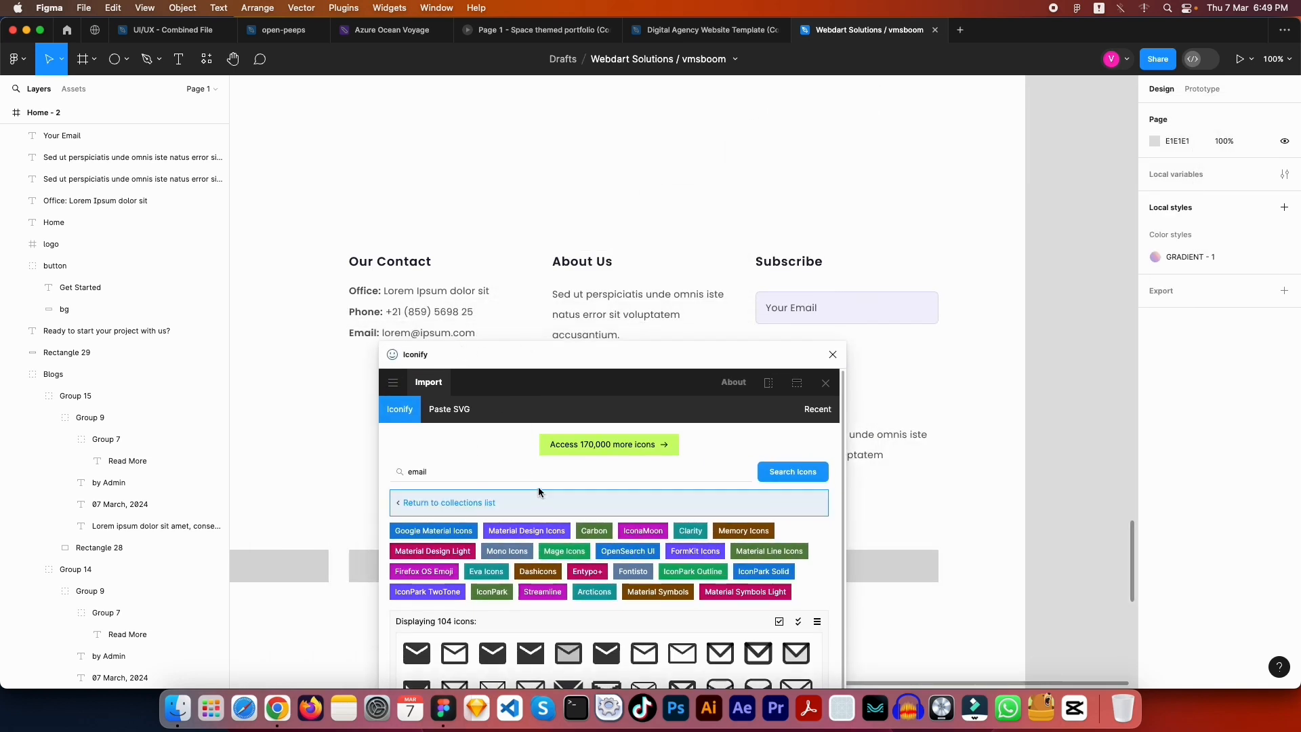
pyautogui.click(510, 477)
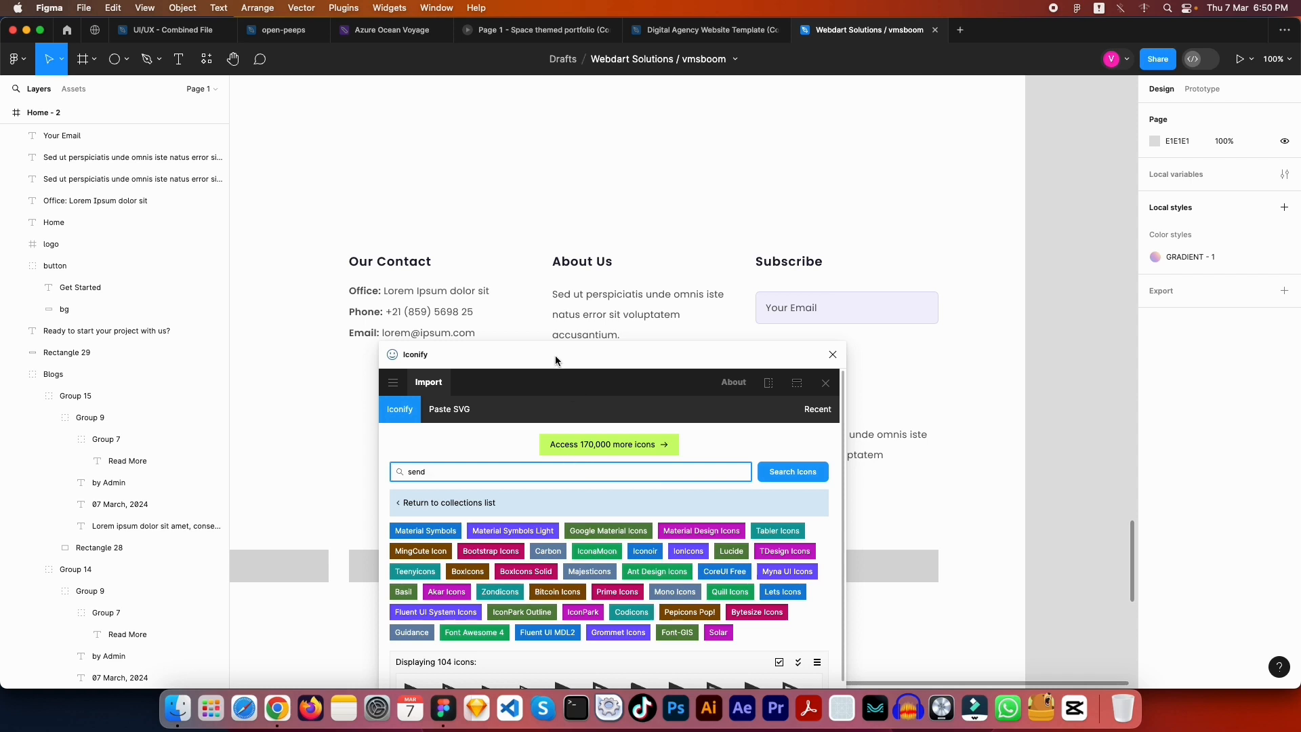
pyautogui.moveTo(555, 355); pyautogui.dragTo(449, 121)
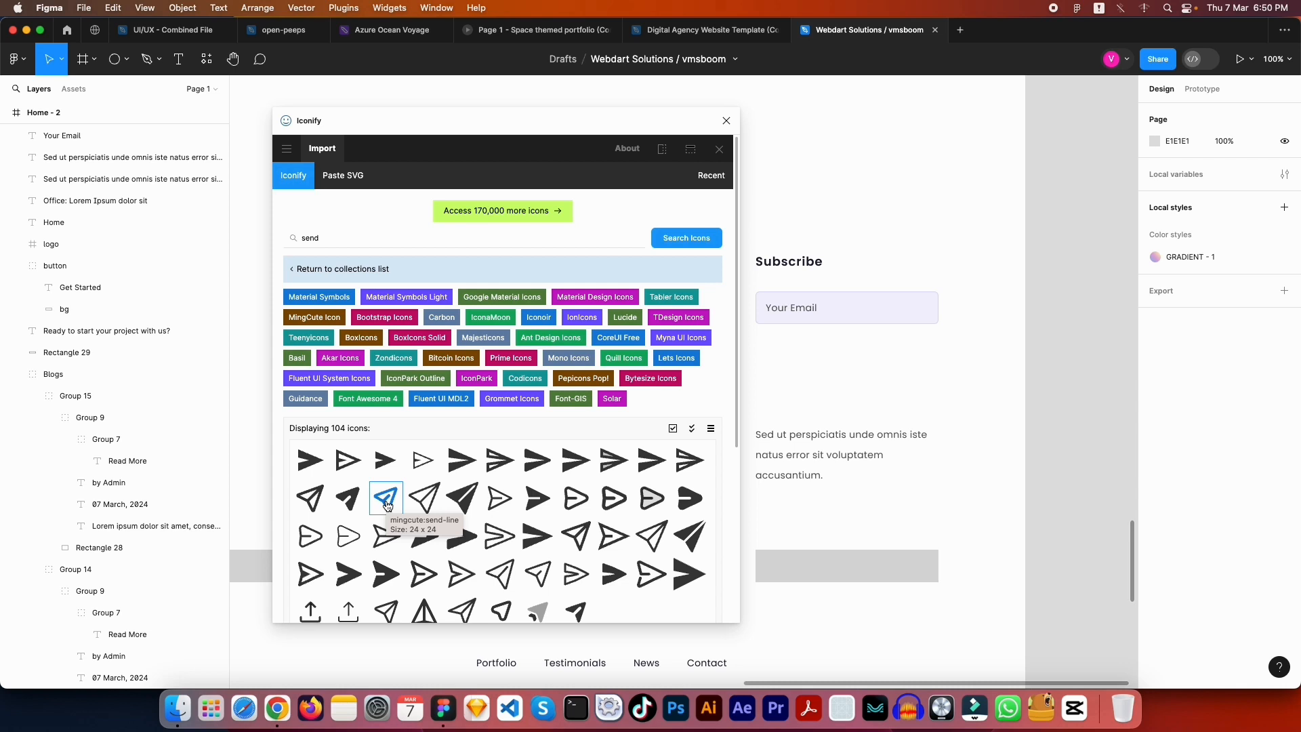
pyautogui.moveTo(387, 505); pyautogui.dragTo(883, 317)
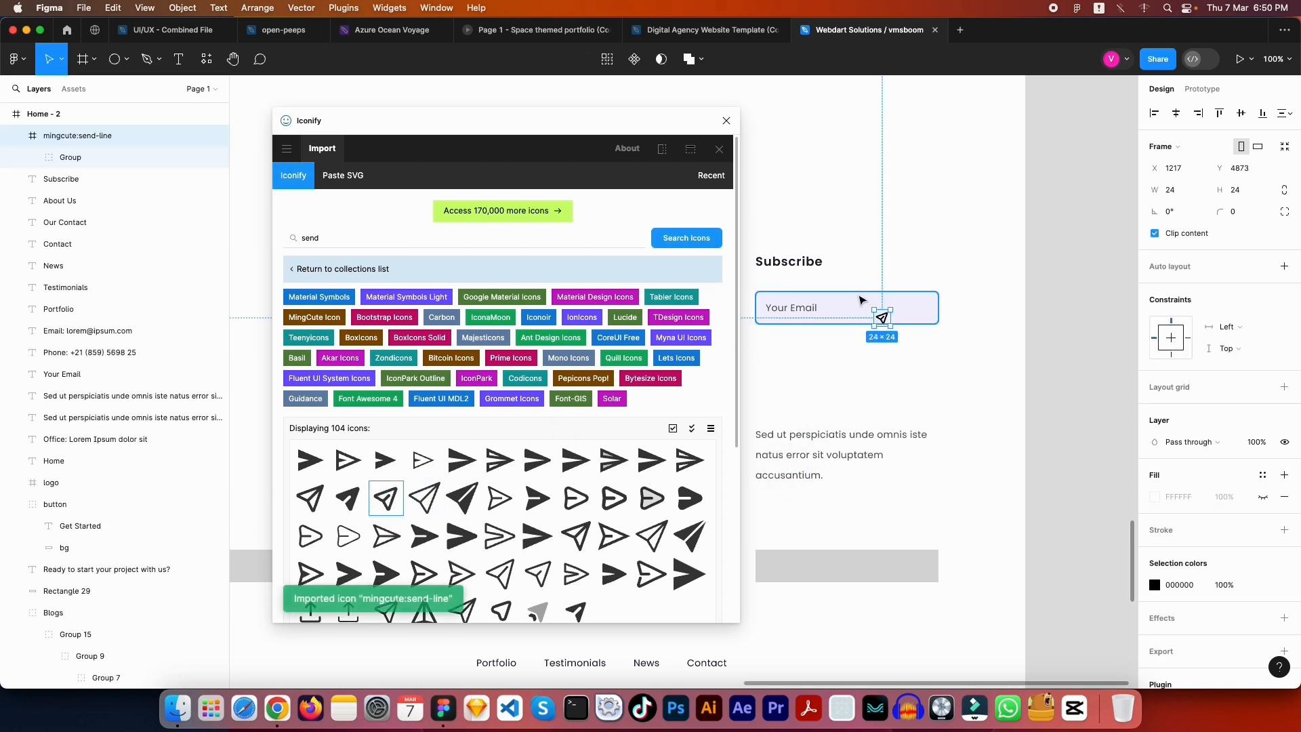
pyautogui.click(727, 121)
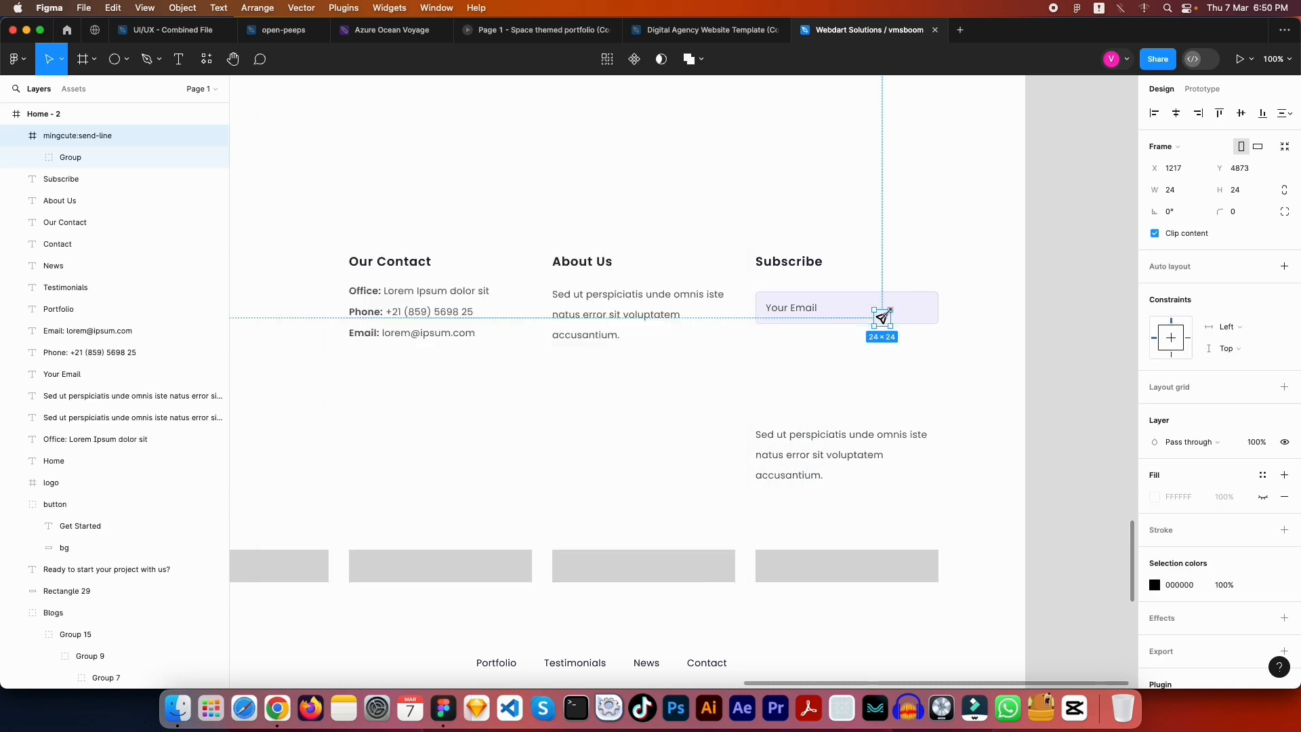
# Place the send icon at the email field's right end, vertically centred on the field
pyautogui.moveTo(883, 319); pyautogui.dragTo(916, 307)
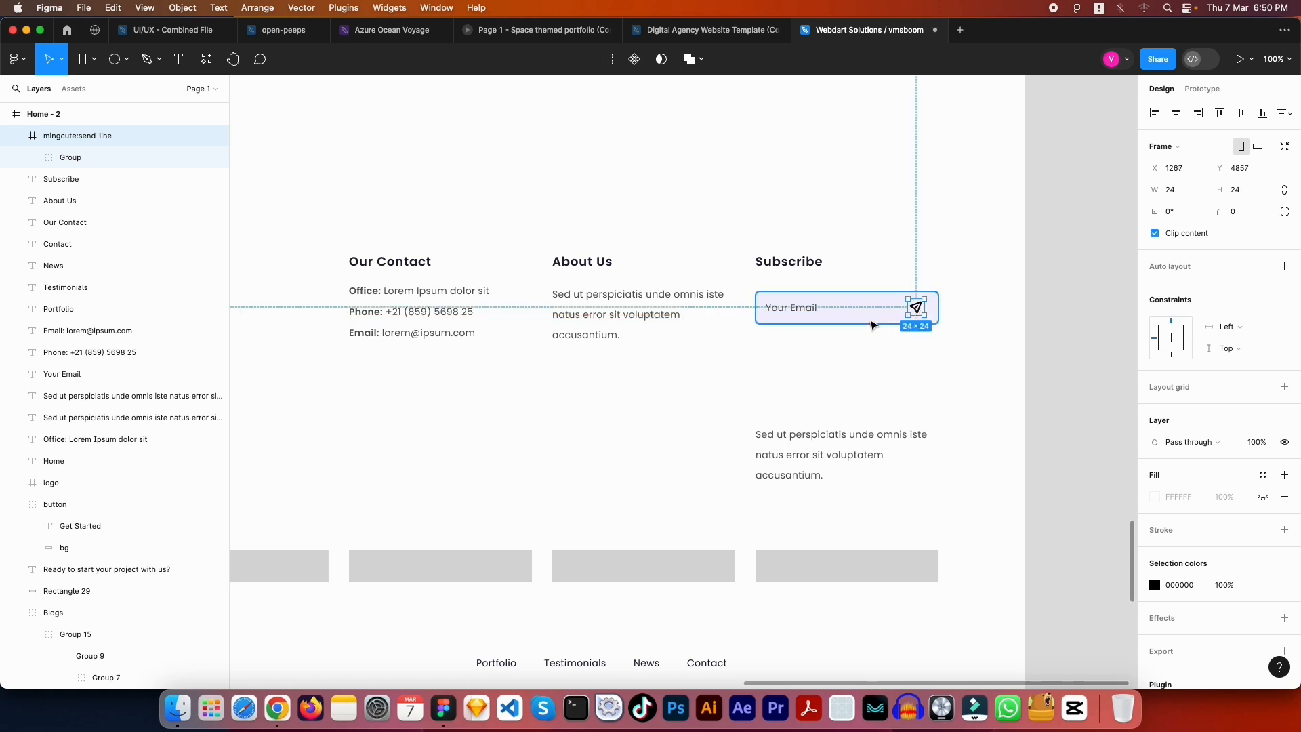
pyautogui.press('Right')
pyautogui.press('Right')
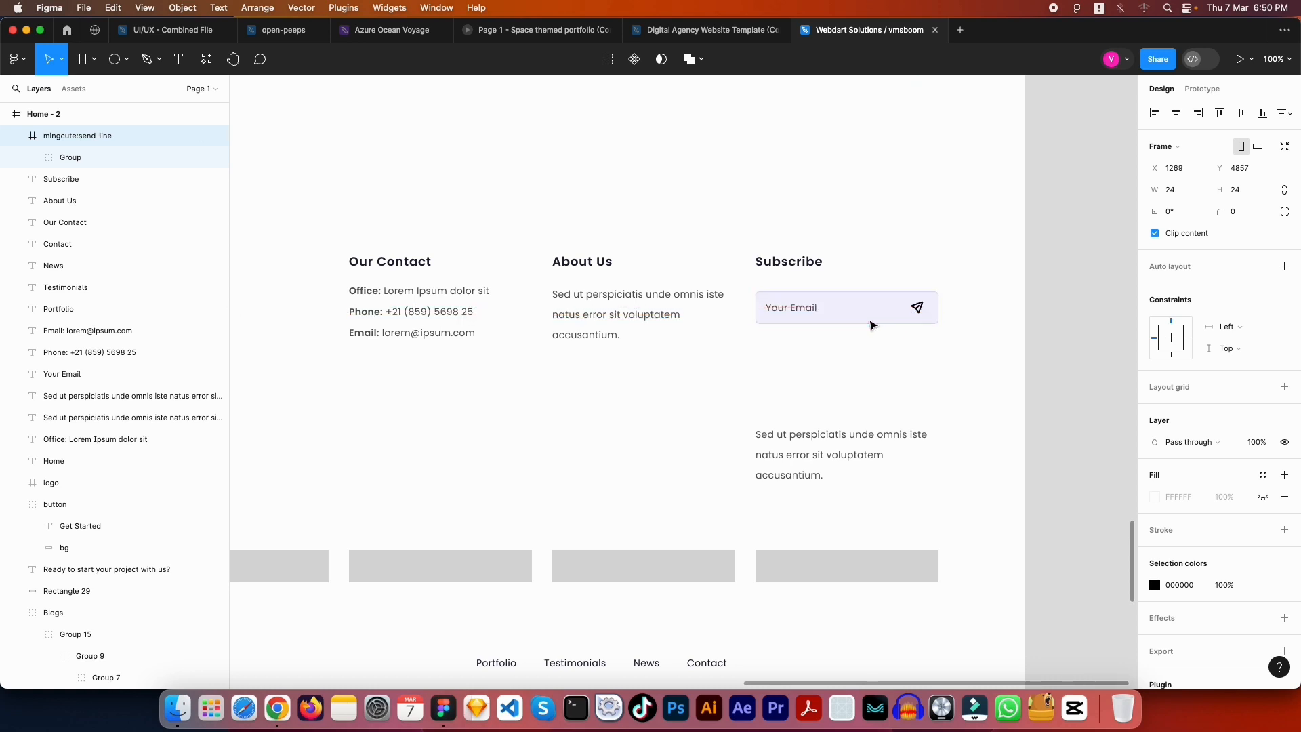
pyautogui.scroll(5, 921, 326)
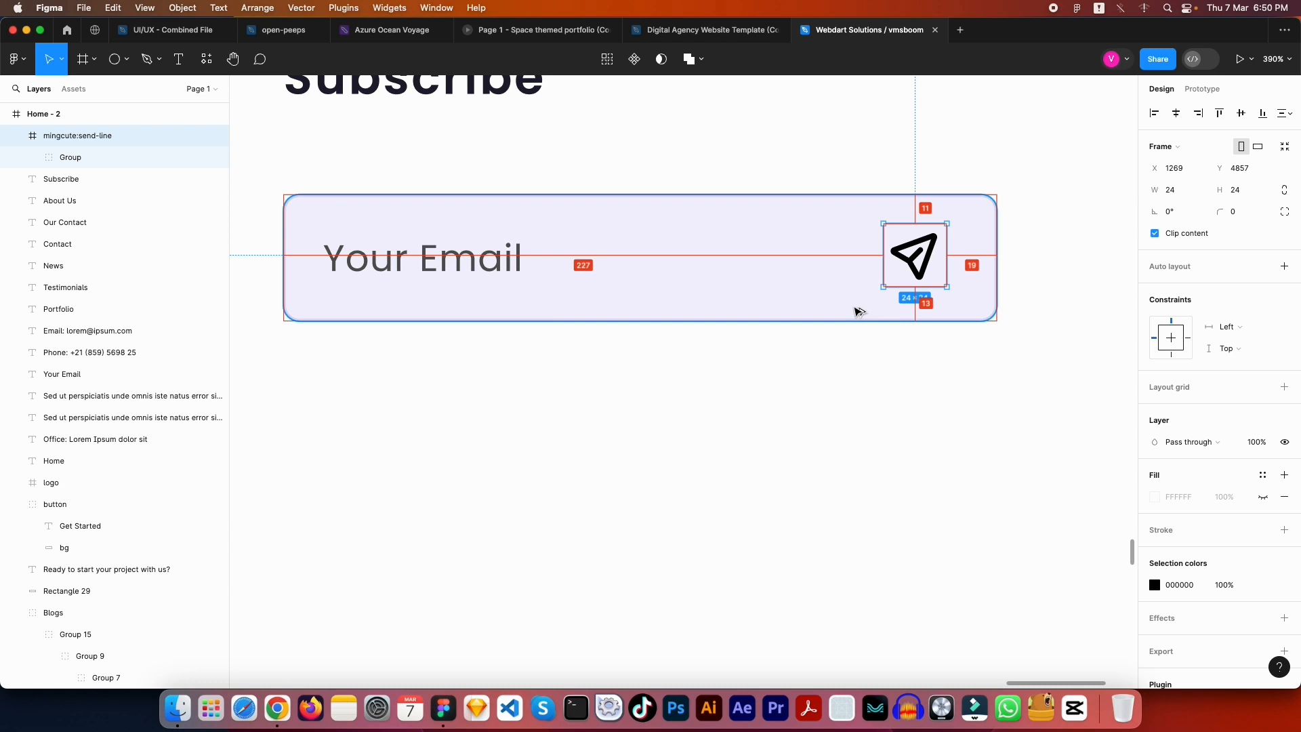
pyautogui.press('Escape')
pyautogui.hotkey('shift', '0')
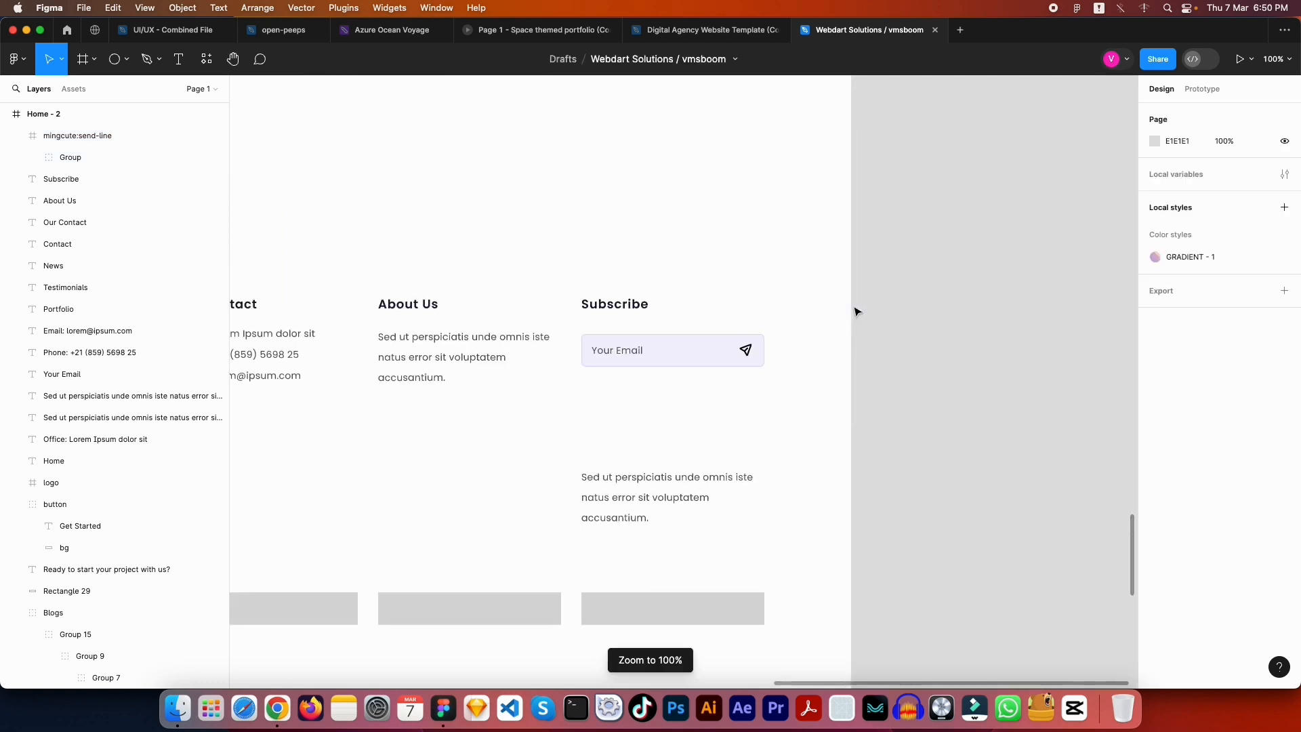
pyautogui.click(816, 344)
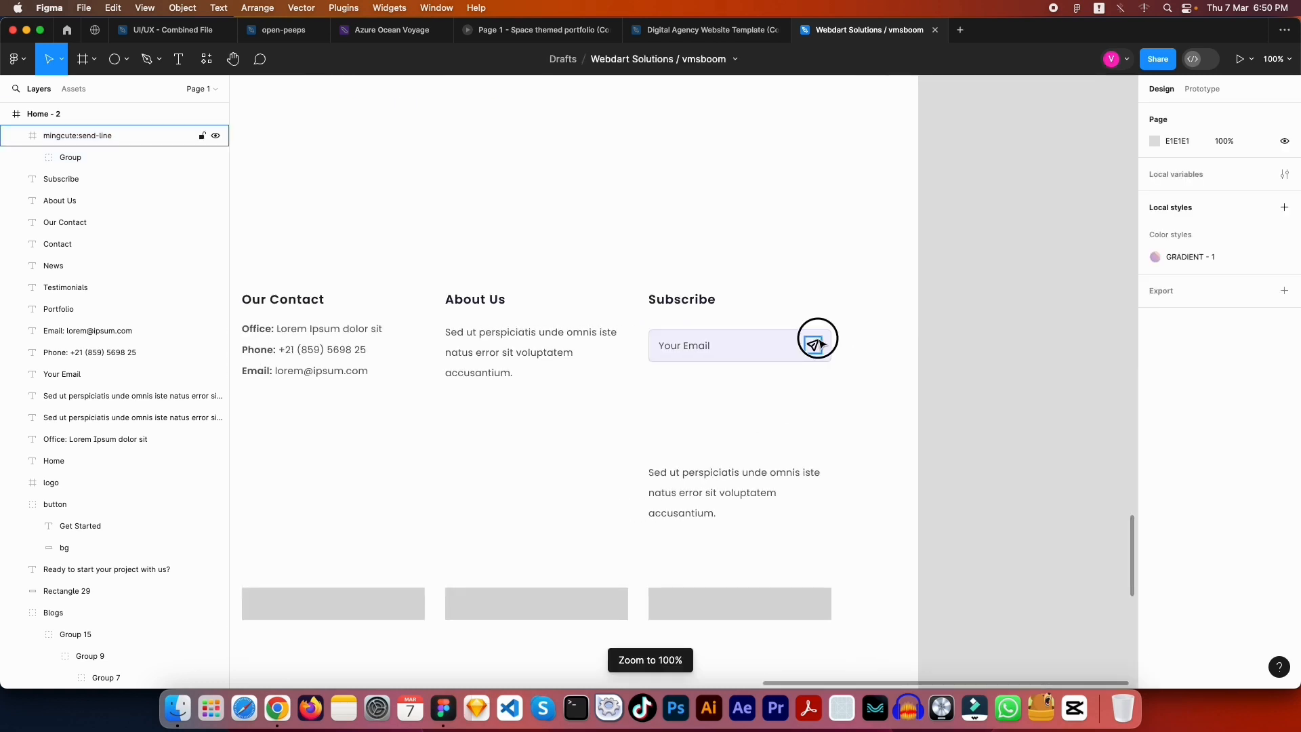
pyautogui.keyDown('shift'); pyautogui.click(772, 343); pyautogui.keyUp('shift')
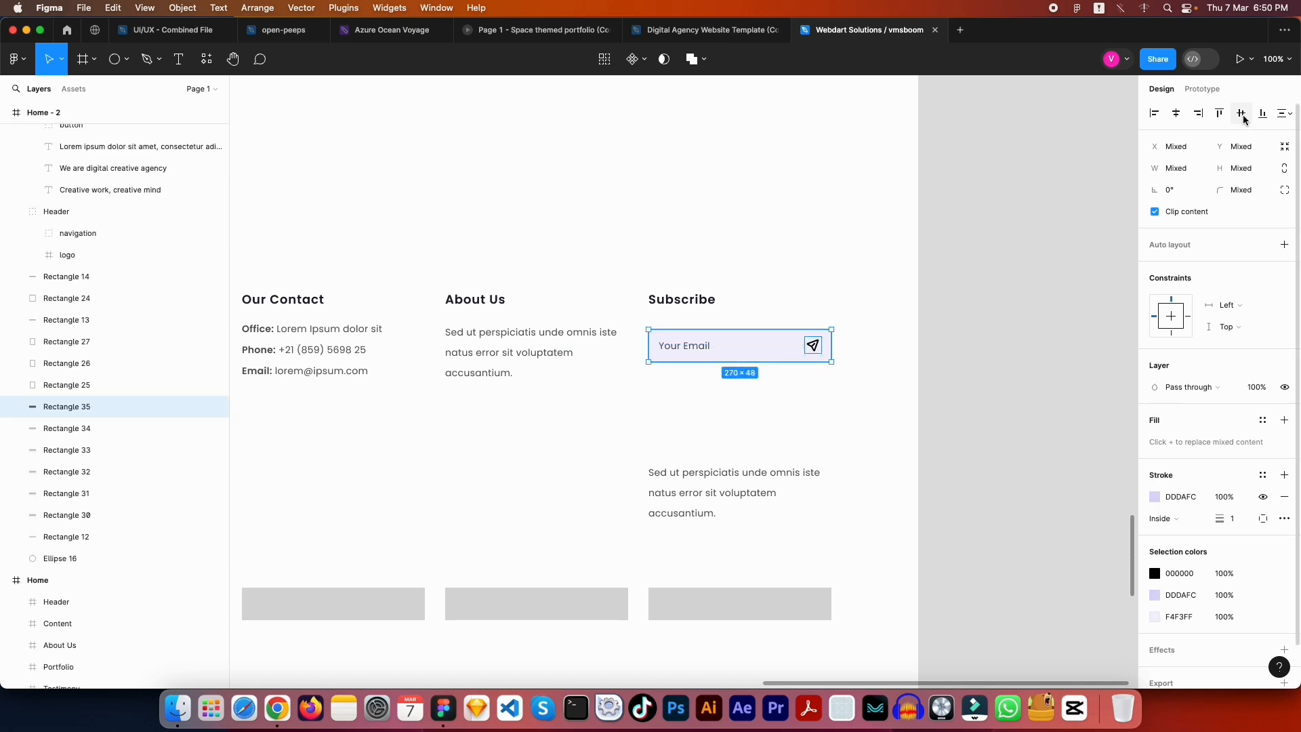
pyautogui.click(860, 340)
# Check a Read More link's fill colour to get its blue hex, 4270EC
pyautogui.hscroll(-3, 881, 342)
pyautogui.click(938, 347)
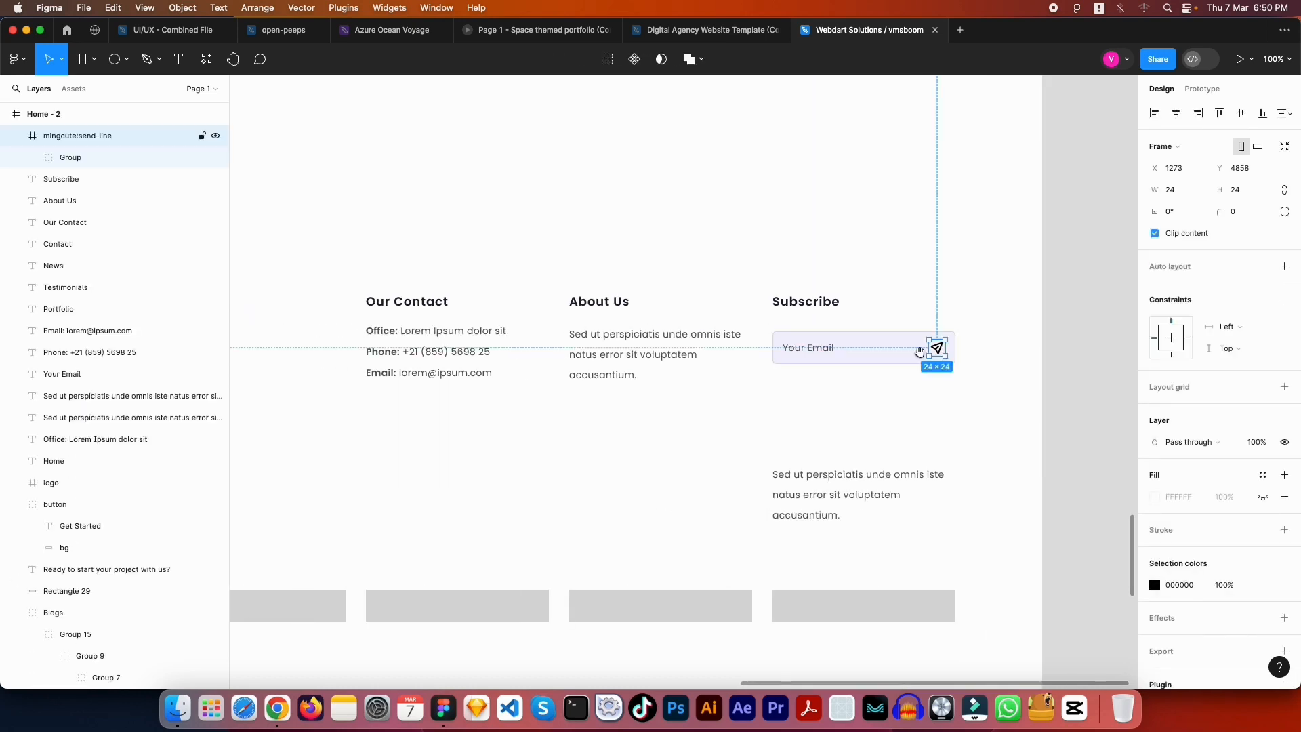
pyautogui.scroll(5, 920, 352)
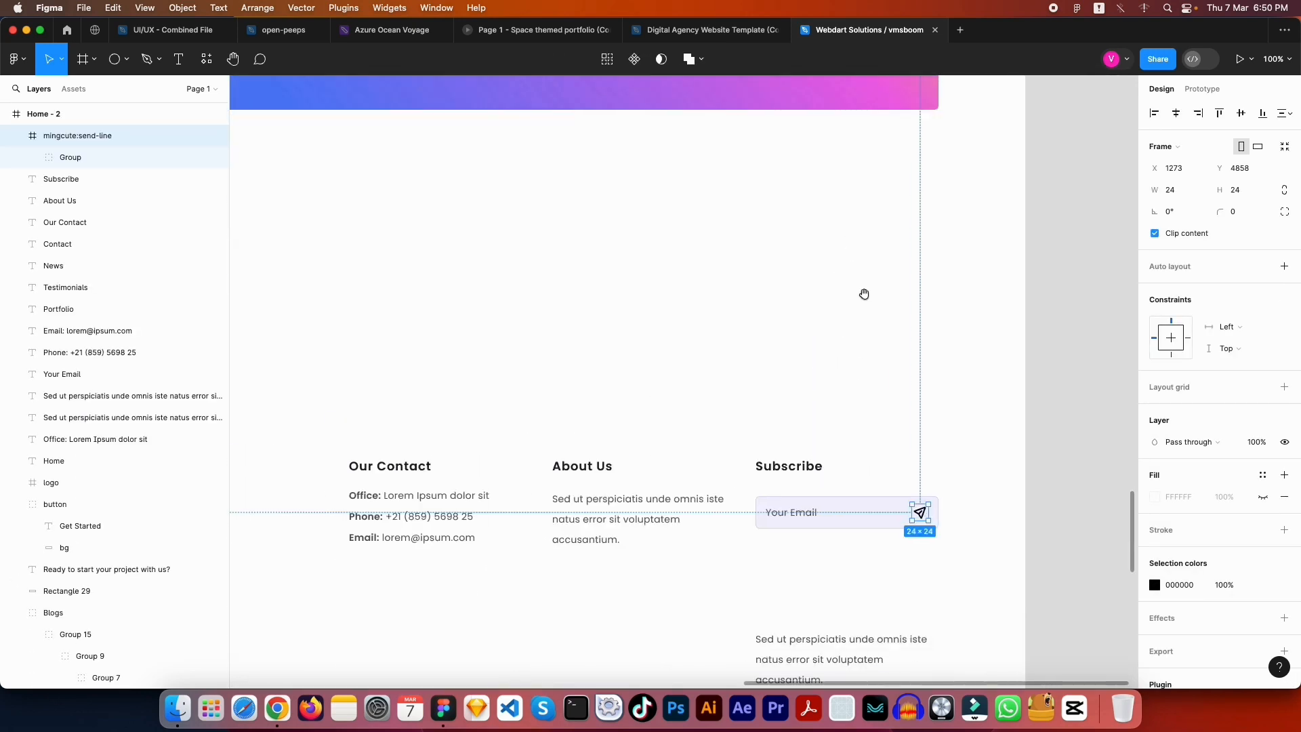
pyautogui.scroll(8, 865, 294)
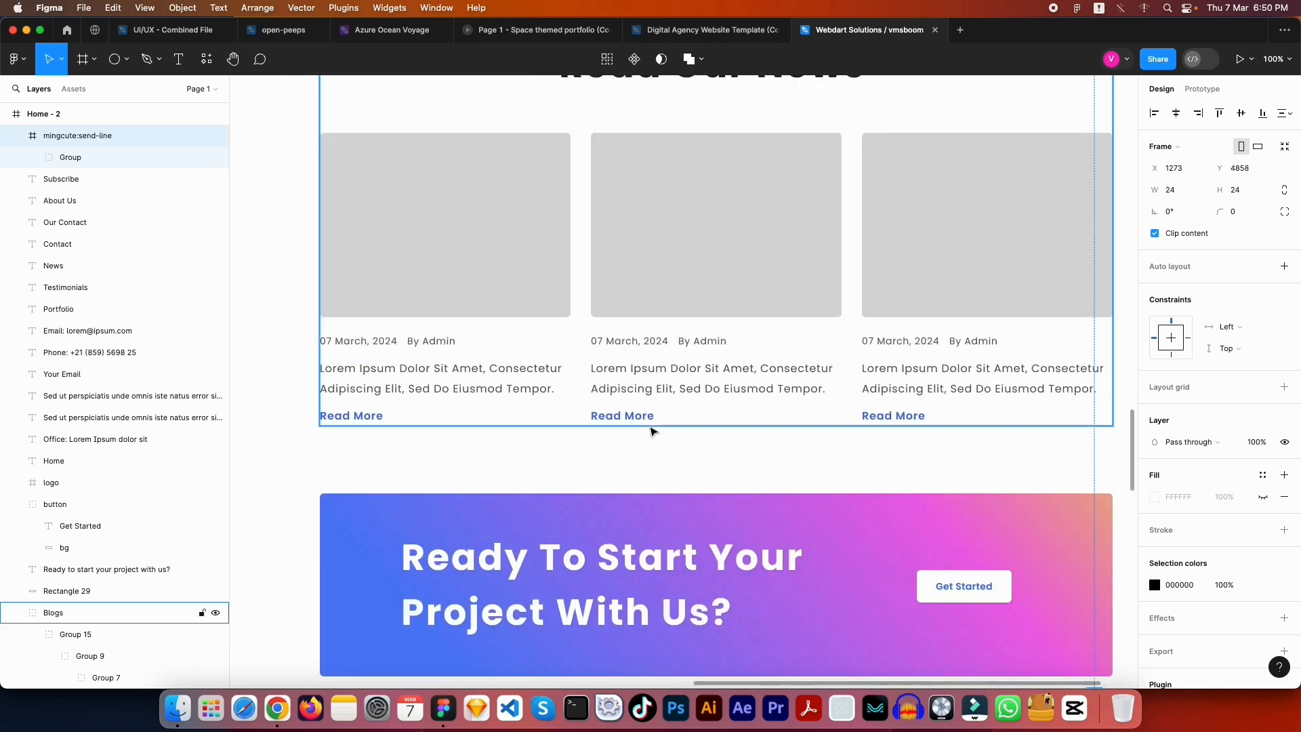
pyautogui.click(648, 422)
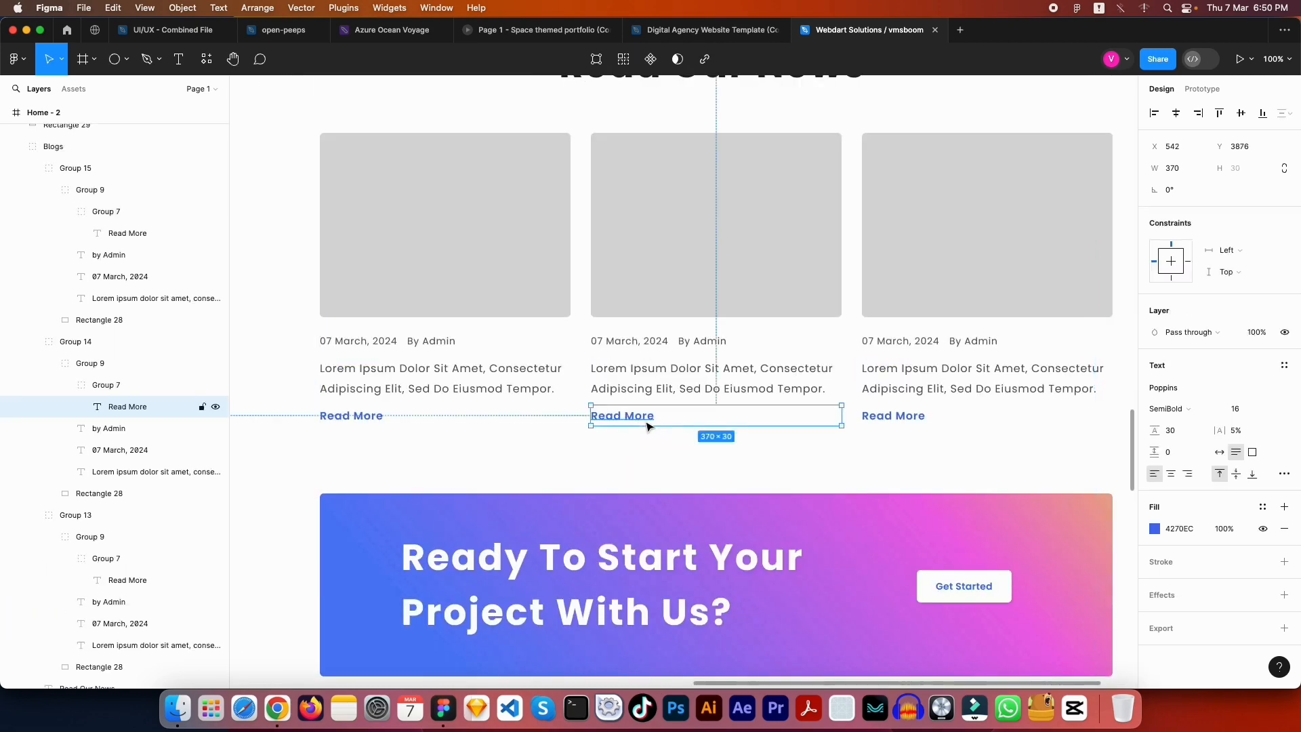
pyautogui.click(1179, 529)
pyautogui.click(1118, 534)
# Recolour the send icon in the Your Email field to 4270EC
pyautogui.moveTo(1118, 534); pyautogui.dragTo(993, 140)
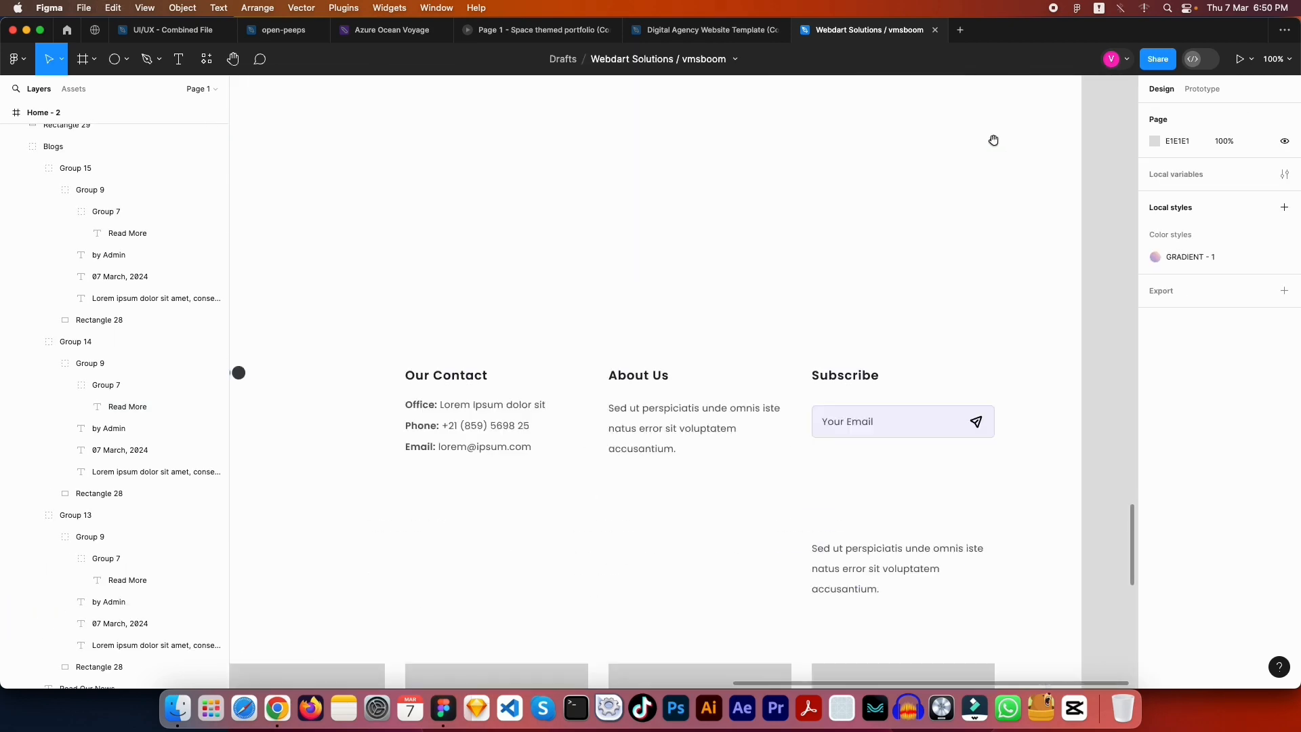
pyautogui.scroll(-3, 877, 337)
pyautogui.click(986, 330)
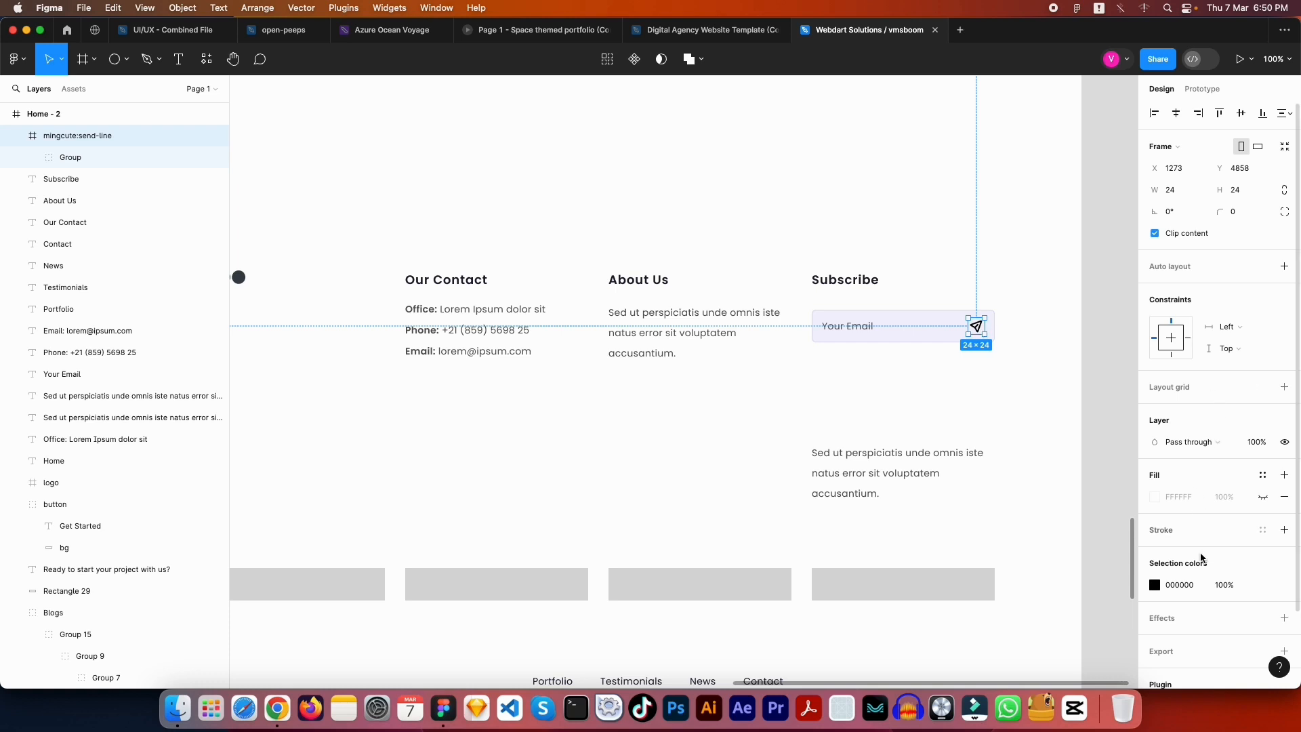
pyautogui.scroll(-3, 1193, 440)
pyautogui.click(1185, 500)
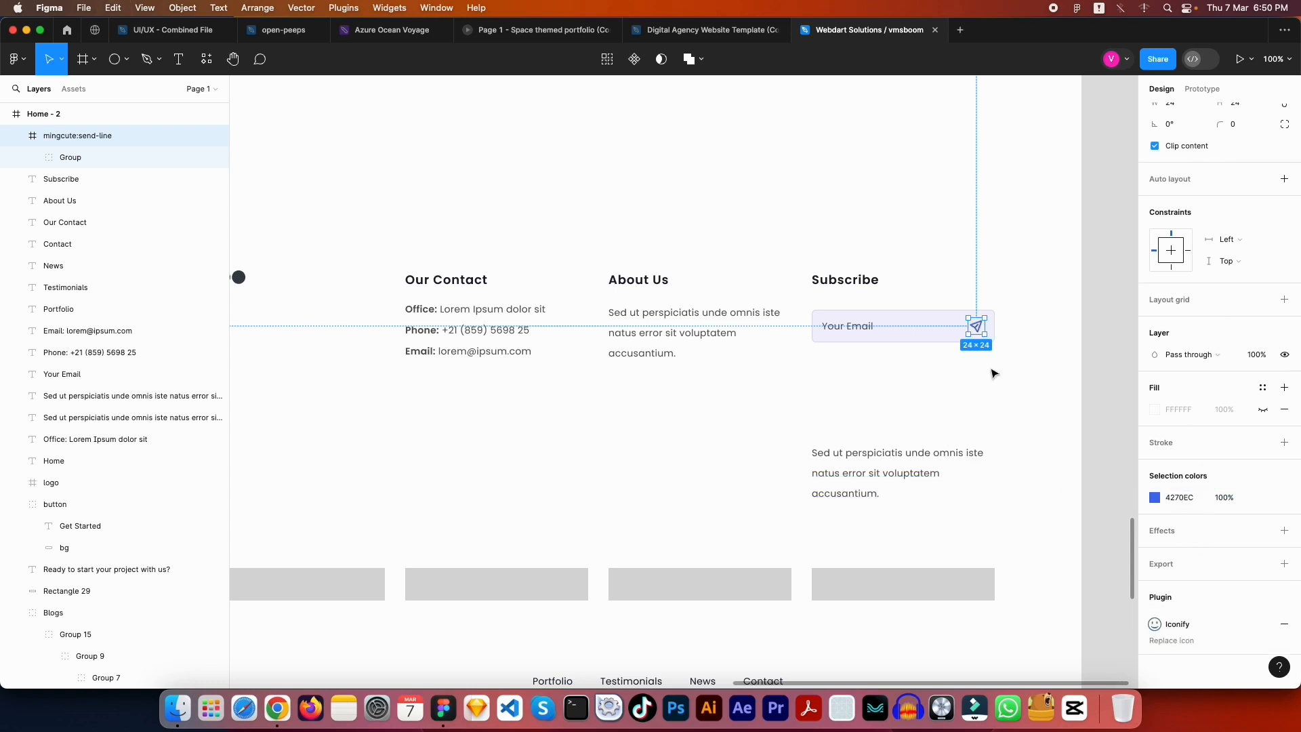
pyautogui.click(1003, 371)
# Pan over to the reference layout's Subscribe and Follow Us section
pyautogui.moveTo(982, 372); pyautogui.dragTo(1020, 379)
pyautogui.moveTo(860, 401); pyautogui.dragTo(922, 411)
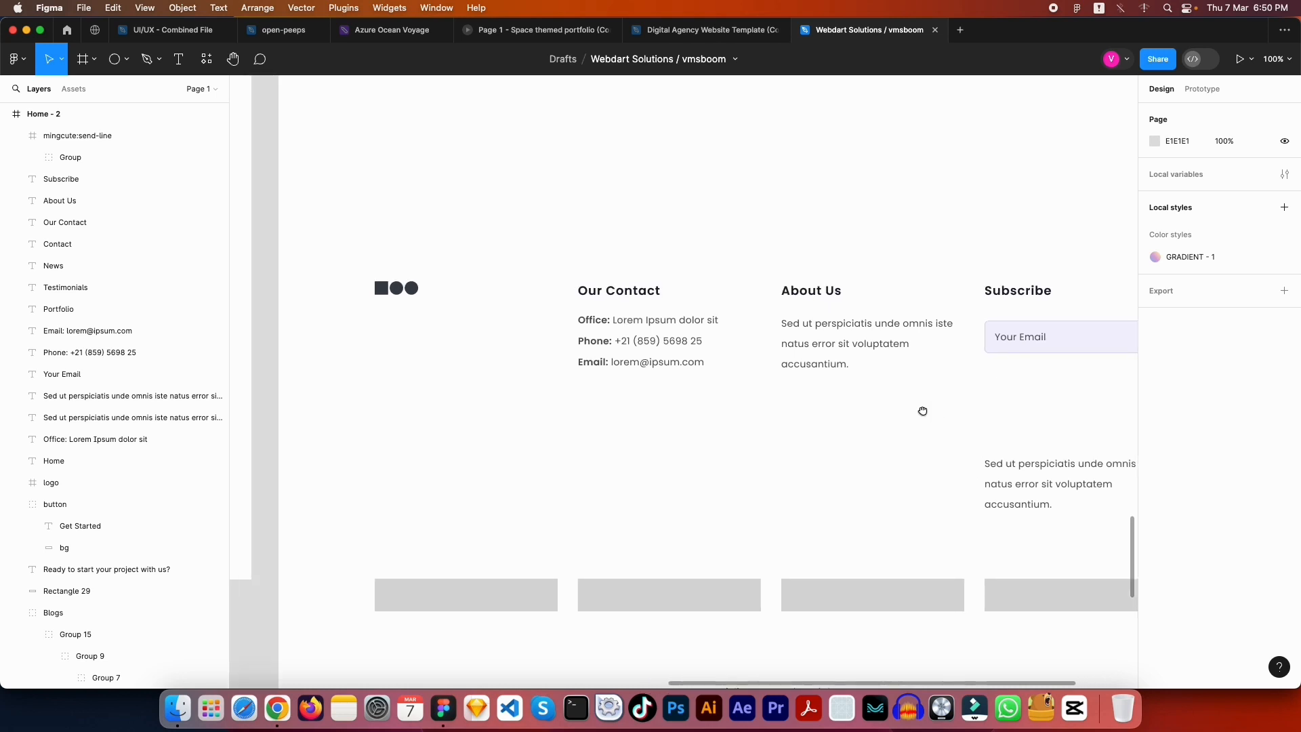
pyautogui.moveTo(712, 389); pyautogui.dragTo(509, 369)
pyautogui.moveTo(282, 373); pyautogui.dragTo(648, 394)
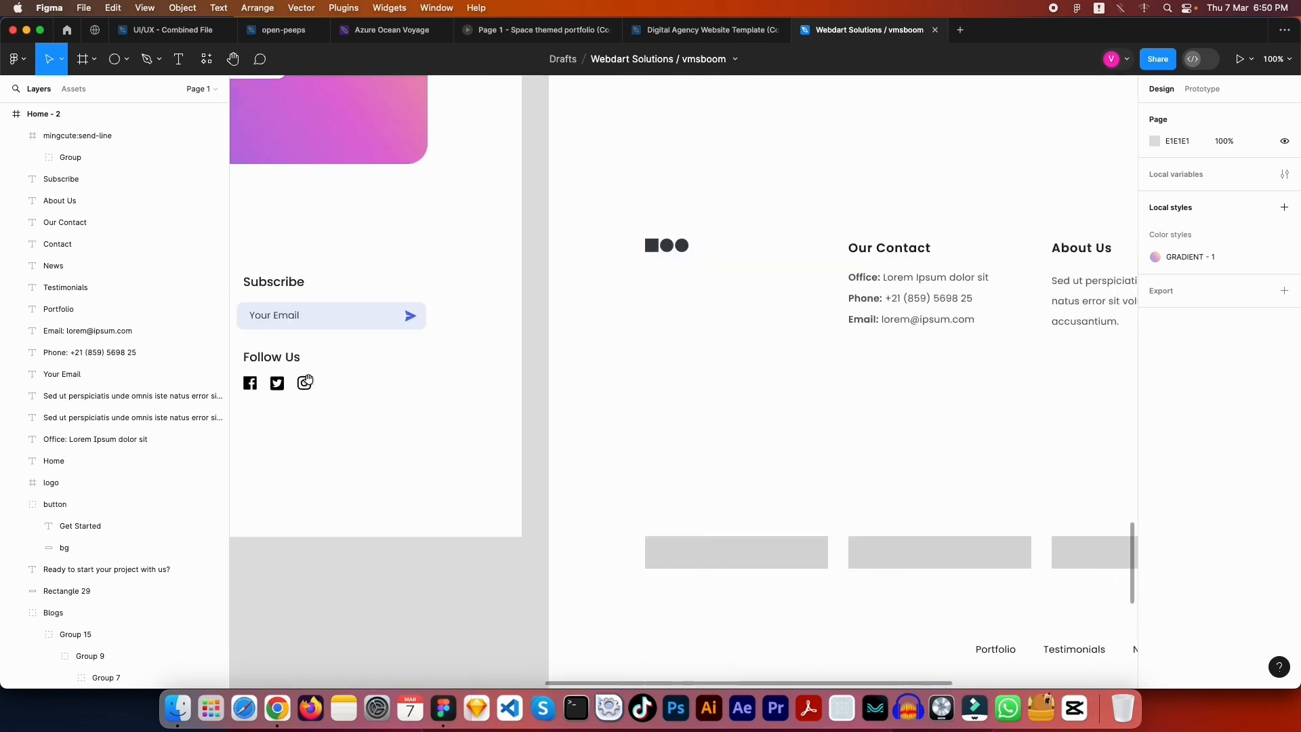
pyautogui.hscroll(10, 566, 372)
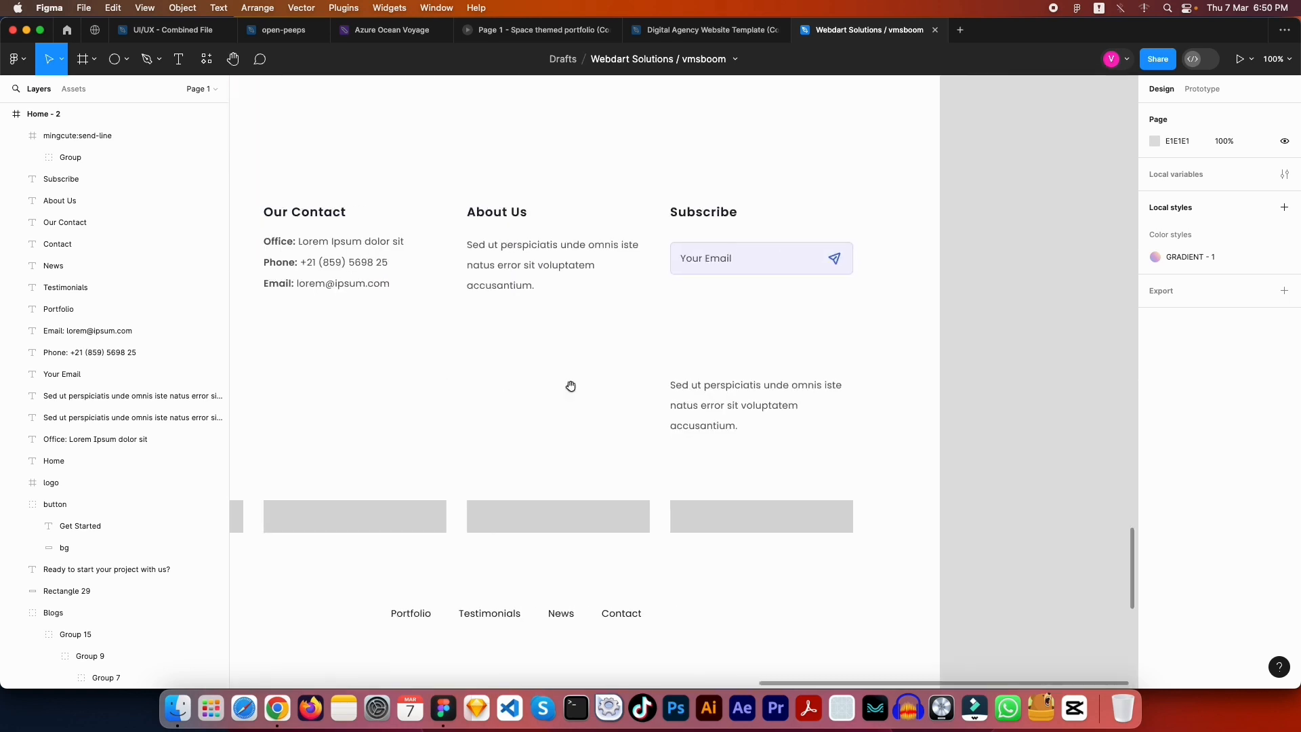
# Replace the paragraph under the email field with a bold 'Follow Us' heading
pyautogui.moveTo(731, 400); pyautogui.dragTo(692, 319)
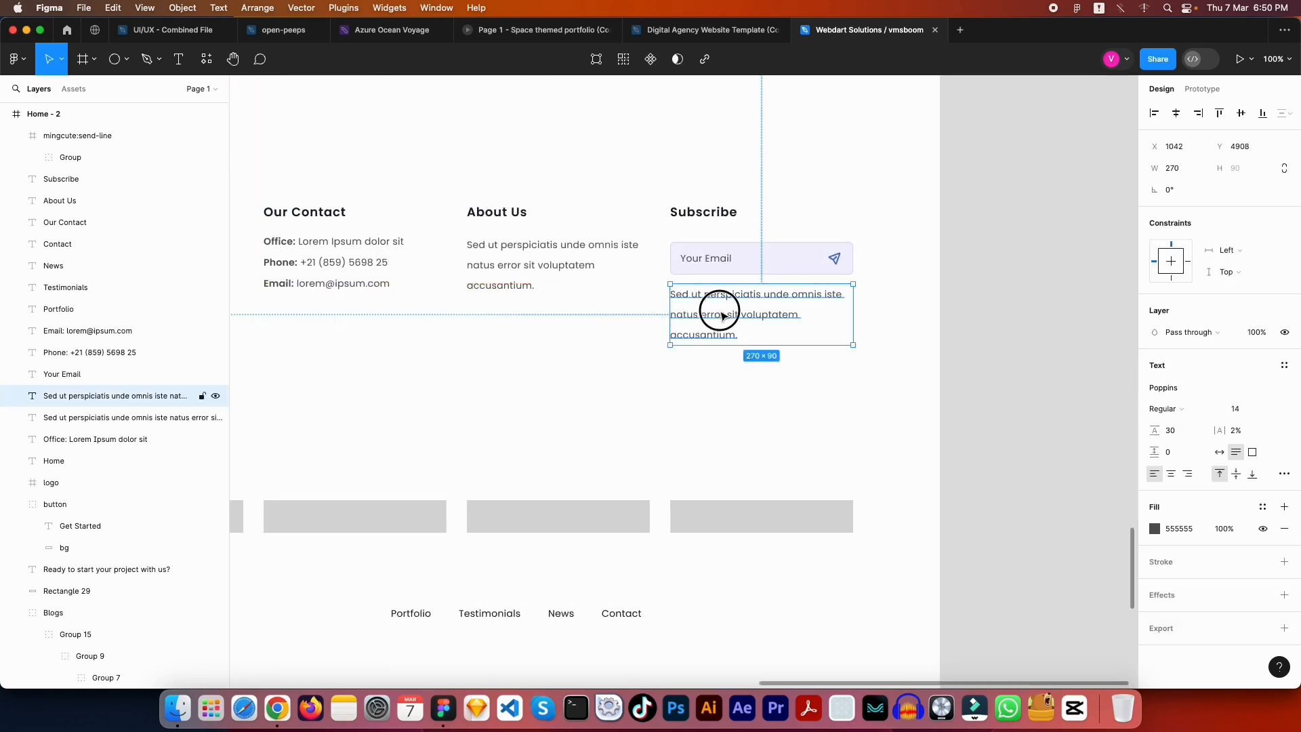
pyautogui.doubleClick(717, 311)
pyautogui.write('Follow Us')
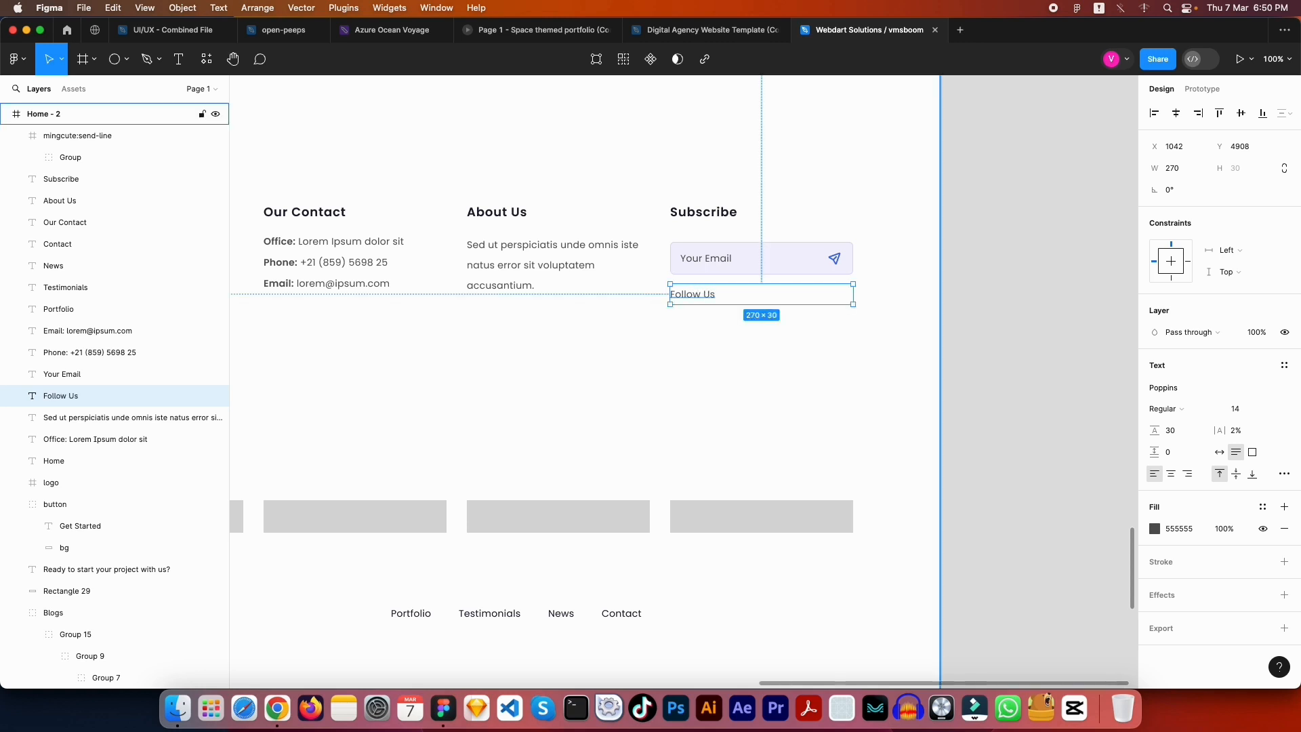
pyautogui.press('super+b')
pyautogui.press('Escape')
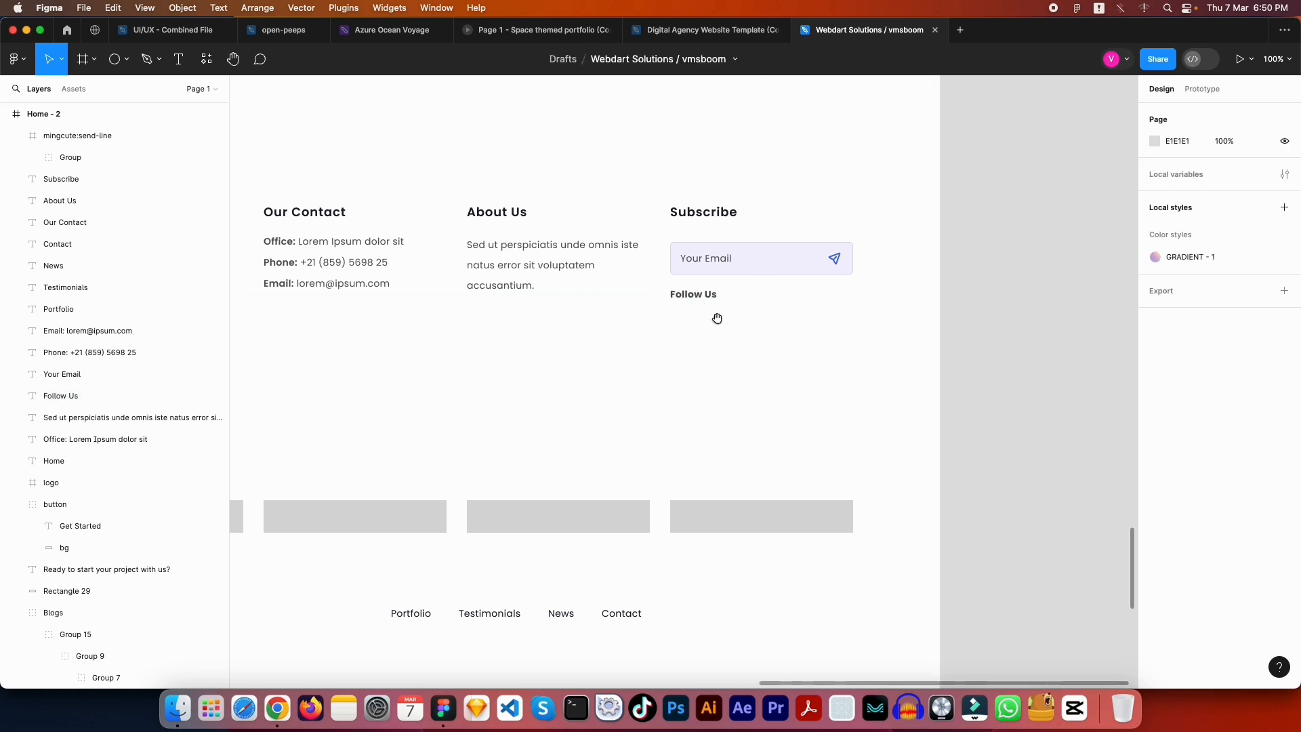
# Keep Follow Us at Bold weight and copy a grey footer bar beneath it
pyautogui.click(715, 296)
pyautogui.click(1212, 408)
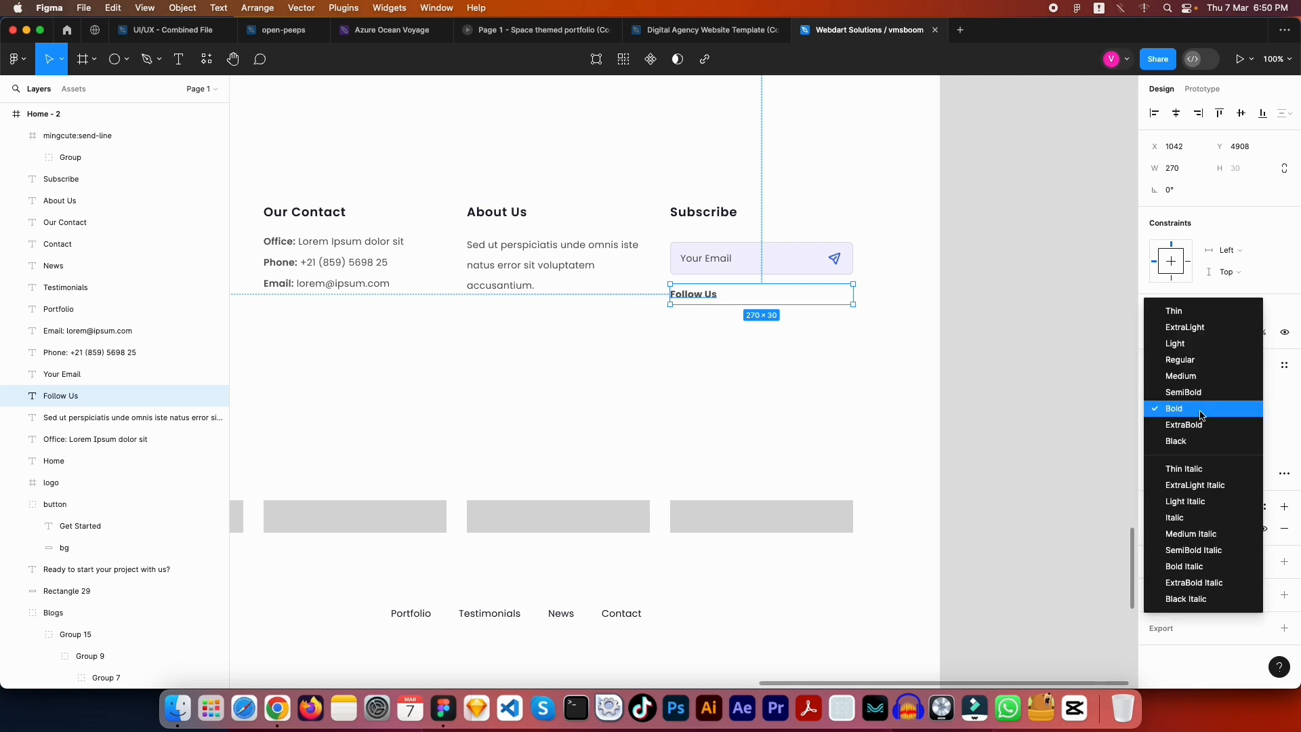
pyautogui.click(795, 384)
pyautogui.click(790, 374)
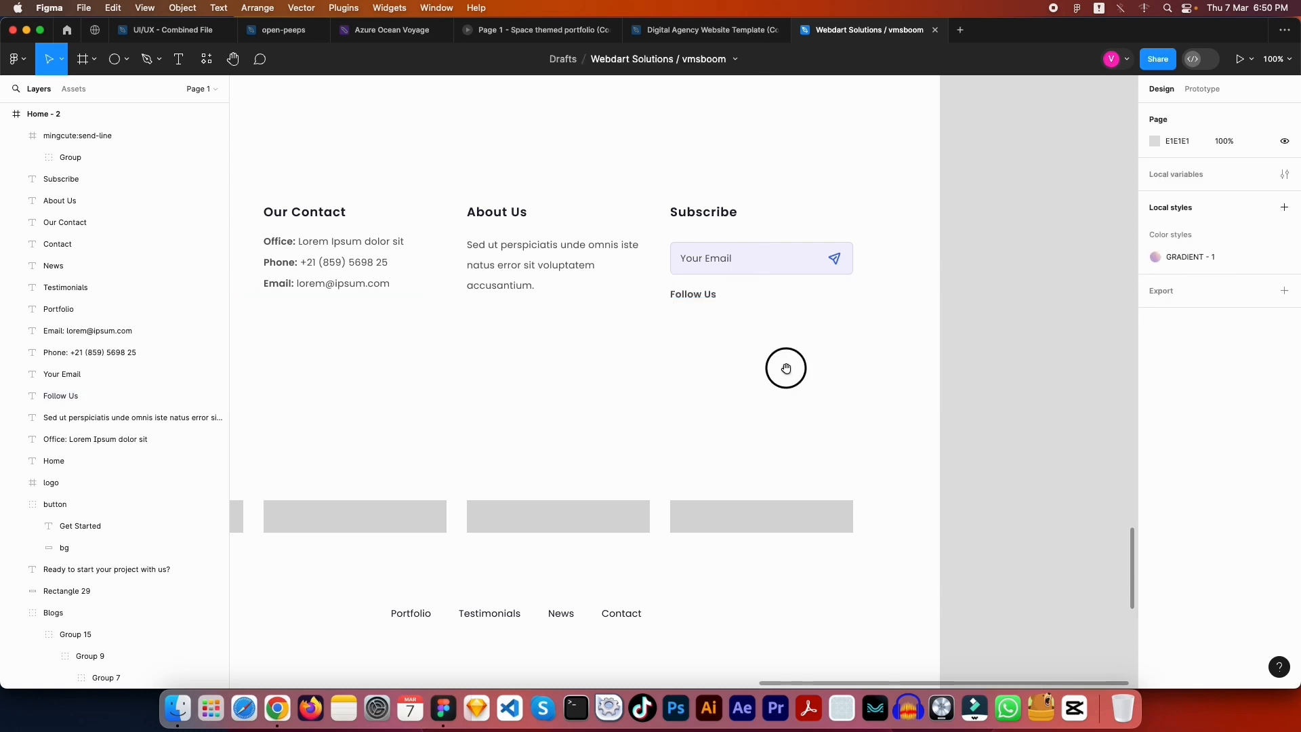
pyautogui.moveTo(732, 512); pyautogui.dragTo(718, 337)
# Resize the copied grey bar into a 24×24 square
pyautogui.click(1191, 173)
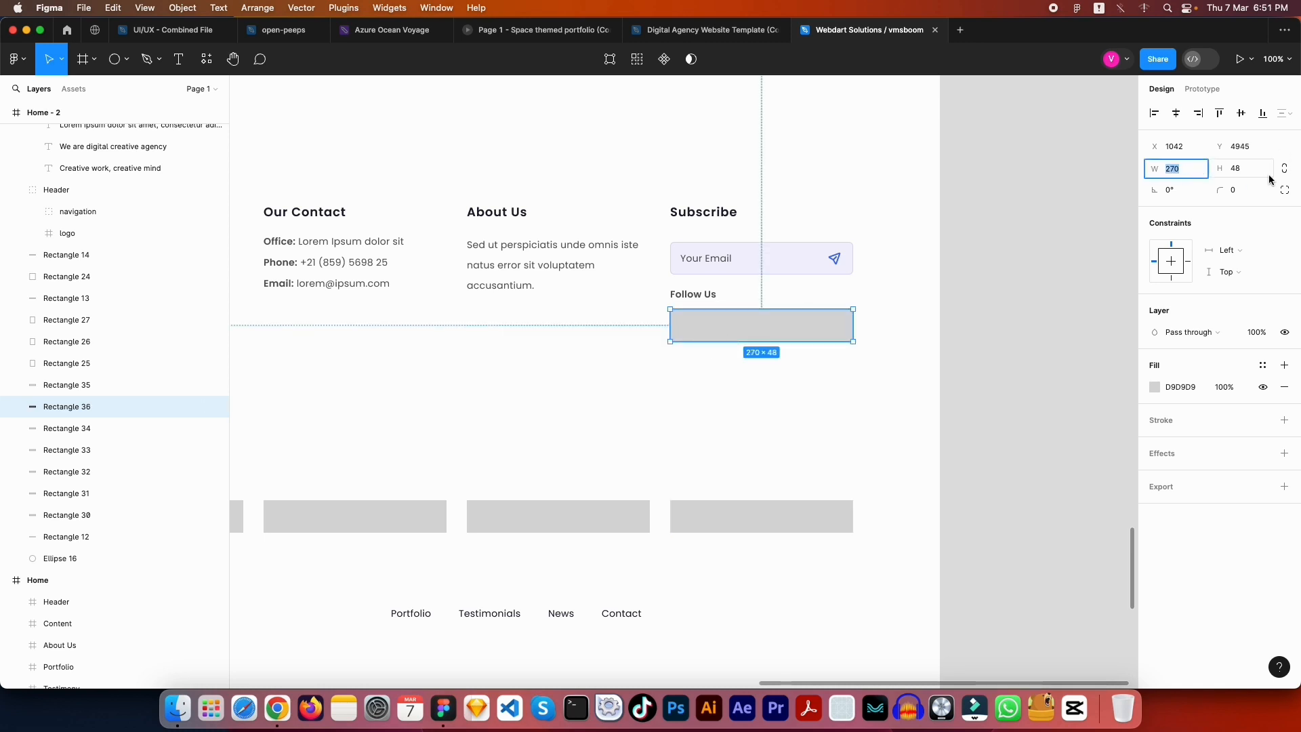
pyautogui.press('Tab')
pyautogui.press('Return')
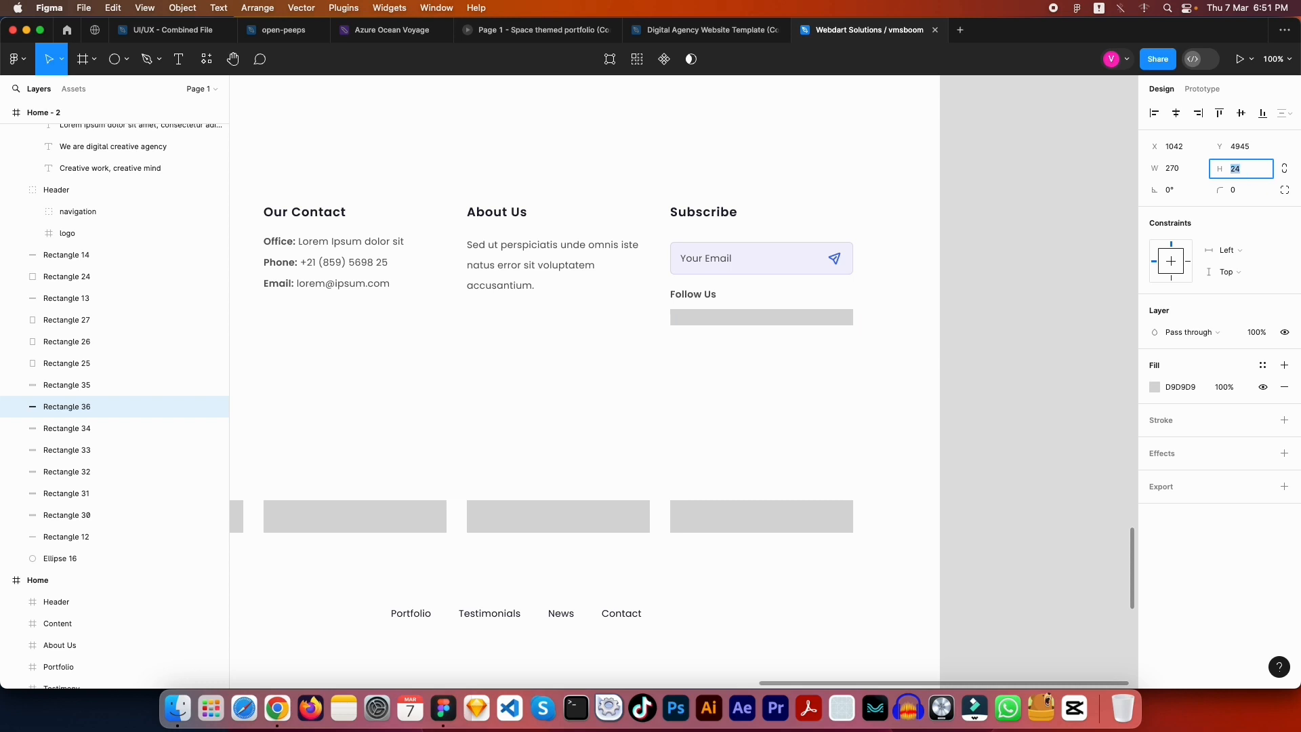
pyautogui.hotkey('shift', 'Tab')
pyautogui.write('2')
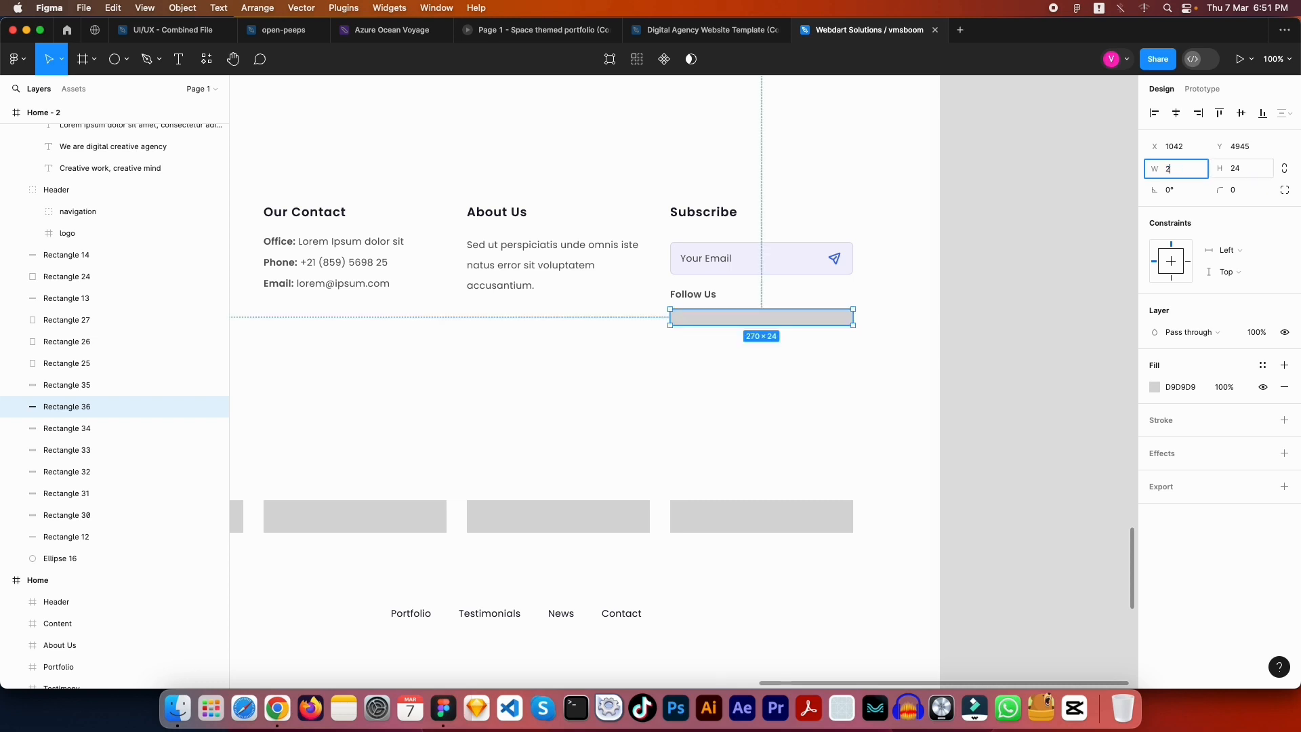
pyautogui.write('4')
pyautogui.press('Return')
pyautogui.press('Escape')
pyautogui.hotkey('shift', '0')
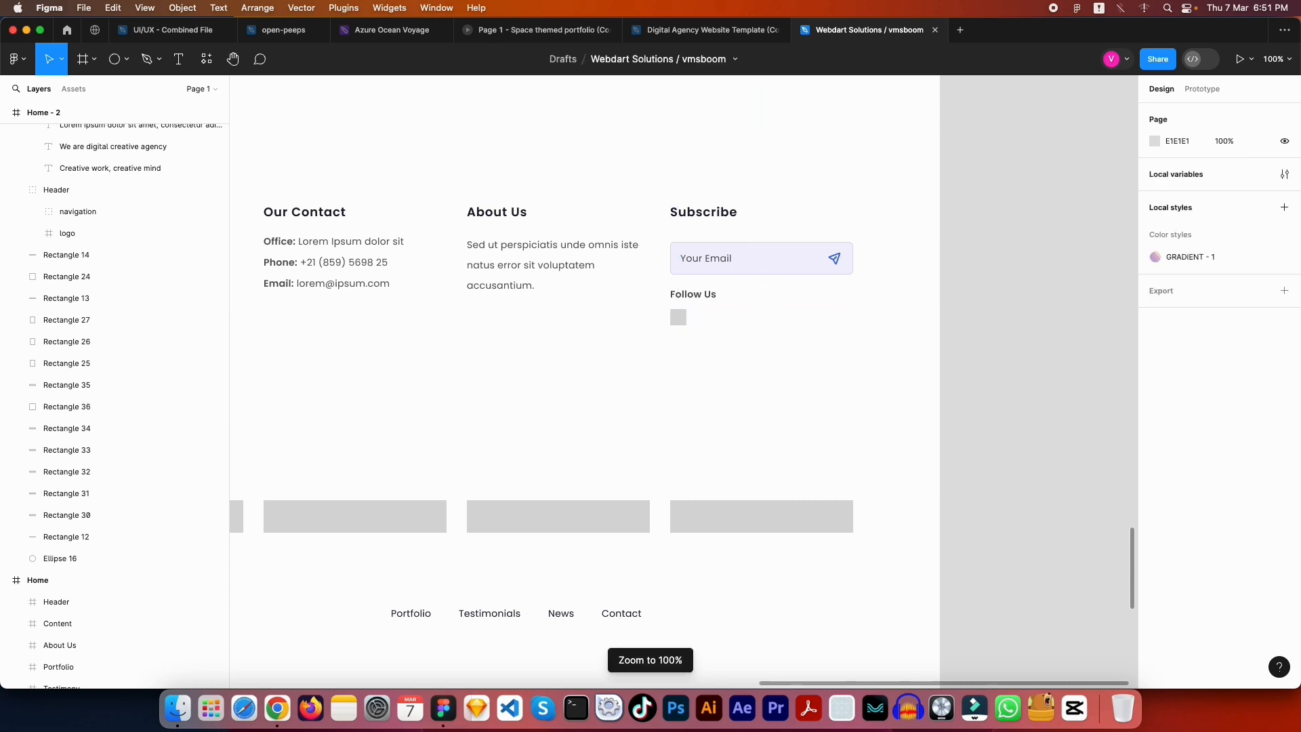
# Duplicate the square twice to form an evenly spaced row of three
pyautogui.moveTo(678, 317); pyautogui.dragTo(706, 320)
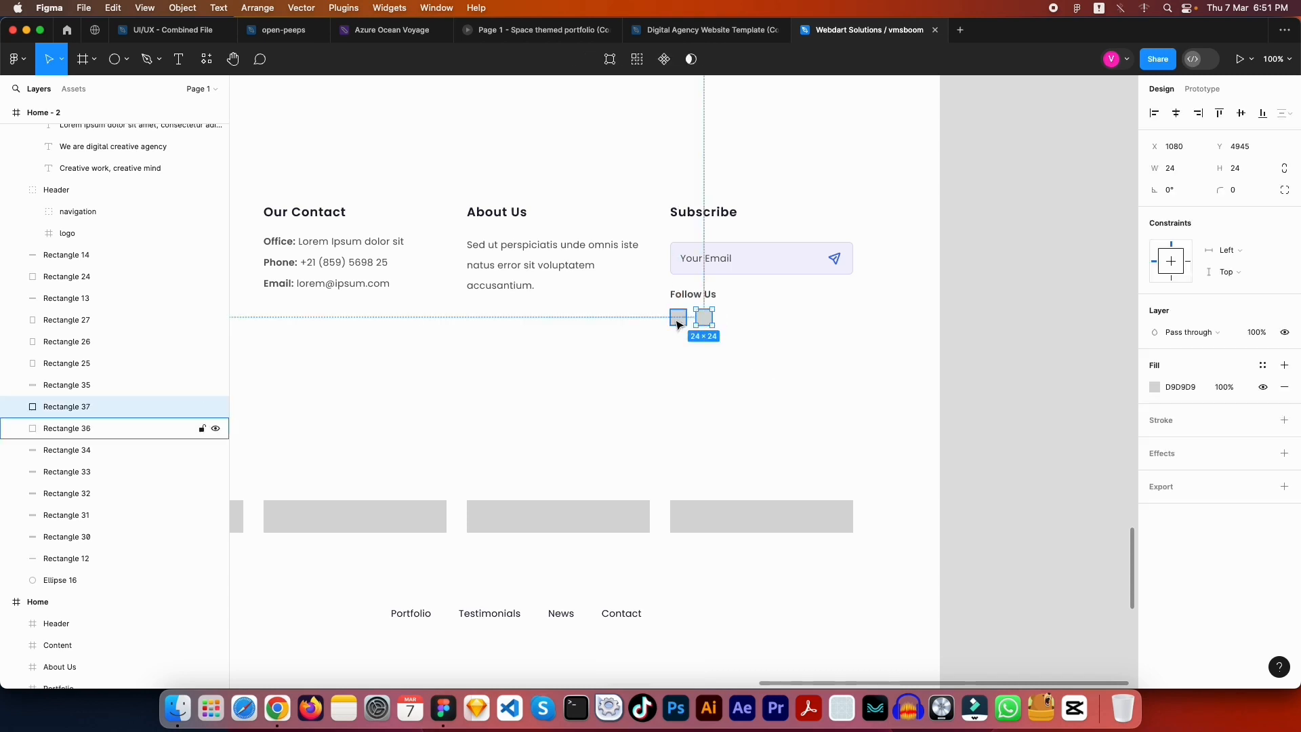
pyautogui.press('super+d')
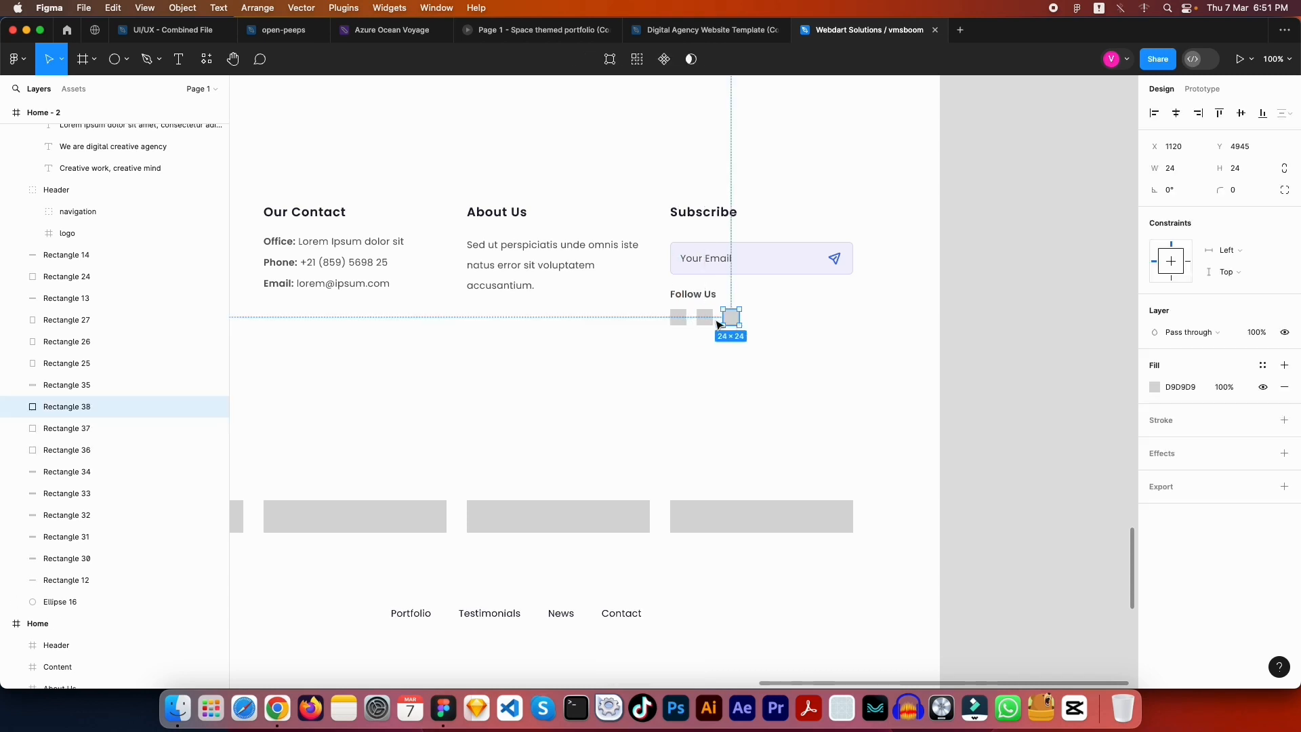
pyautogui.click(822, 380)
pyautogui.click(781, 358)
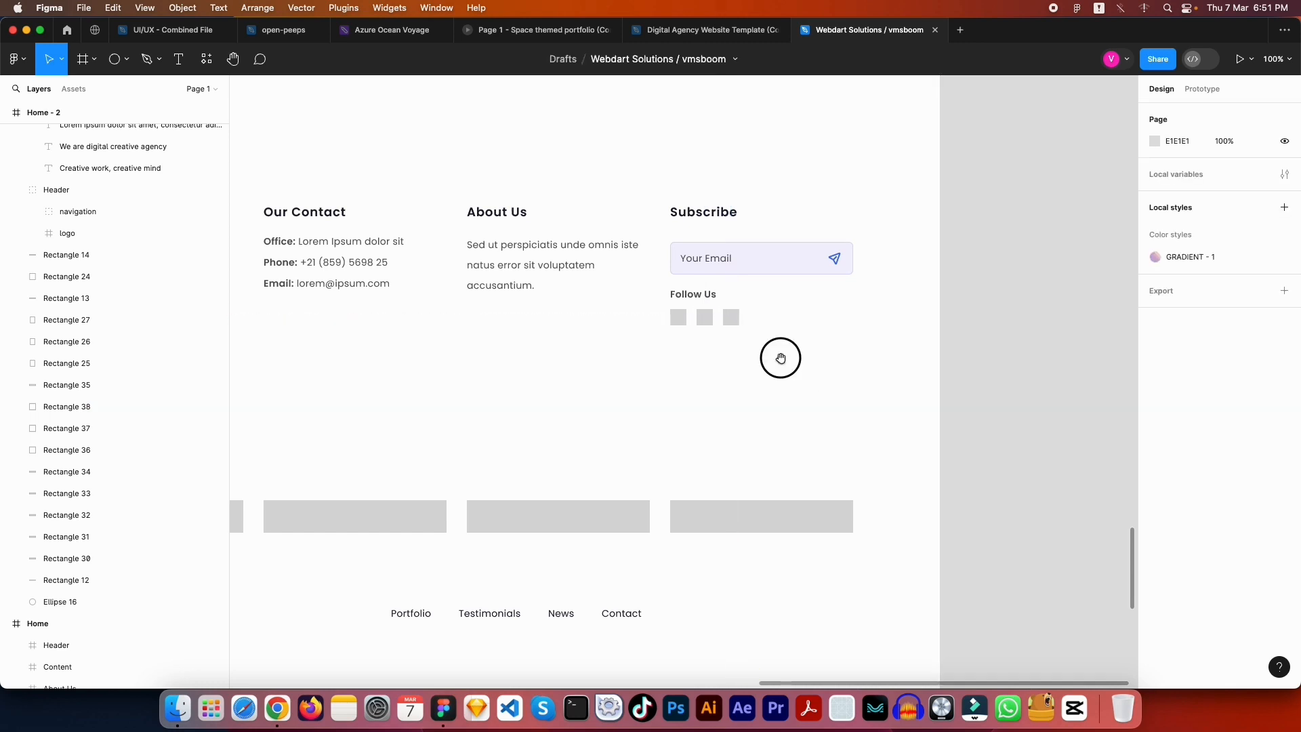
pyautogui.moveTo(771, 347); pyautogui.dragTo(671, 311)
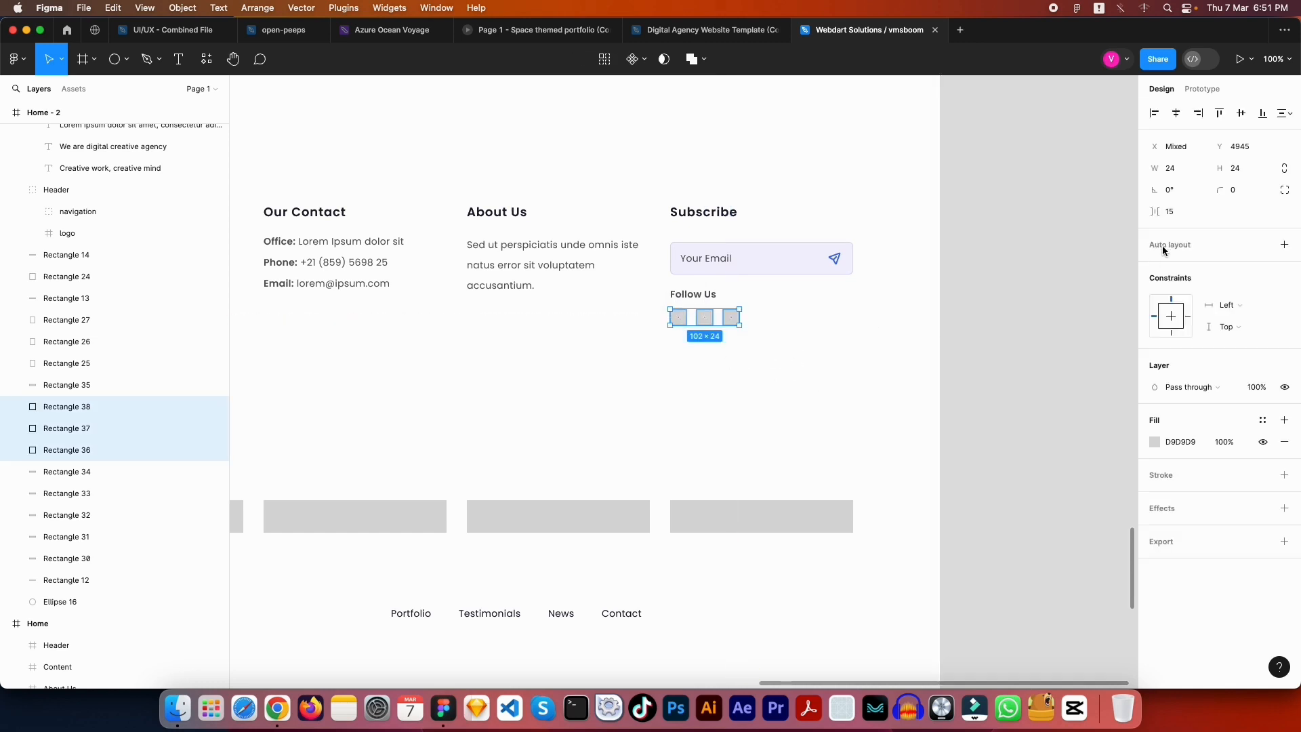
# Give all three squares a corner radius of 6, after briefly trying 20
pyautogui.click(1240, 195)
pyautogui.write('20')
pyautogui.press('Return')
pyautogui.press('Escape')
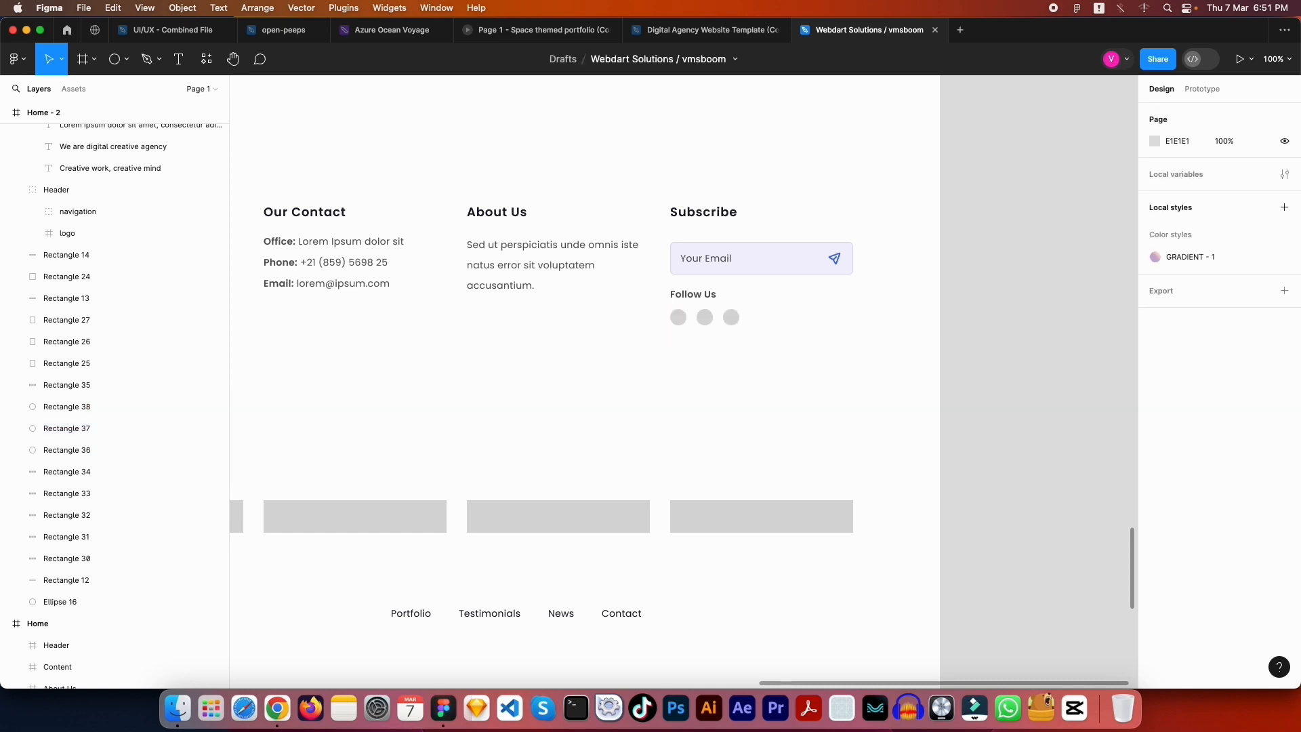
pyautogui.click(886, 357)
pyautogui.moveTo(778, 349); pyautogui.dragTo(668, 308)
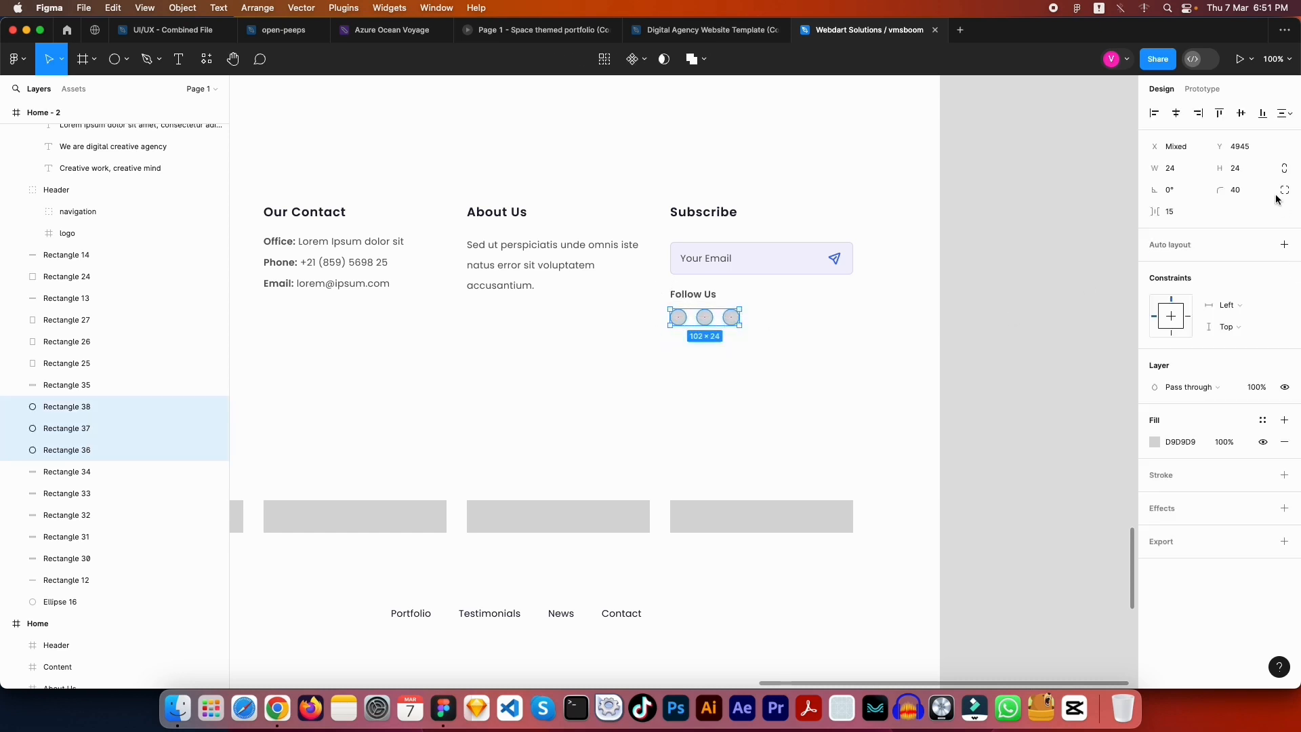
pyautogui.click(1251, 191)
pyautogui.press('Return')
pyautogui.click(998, 332)
pyautogui.hscroll(-7, 793, 417)
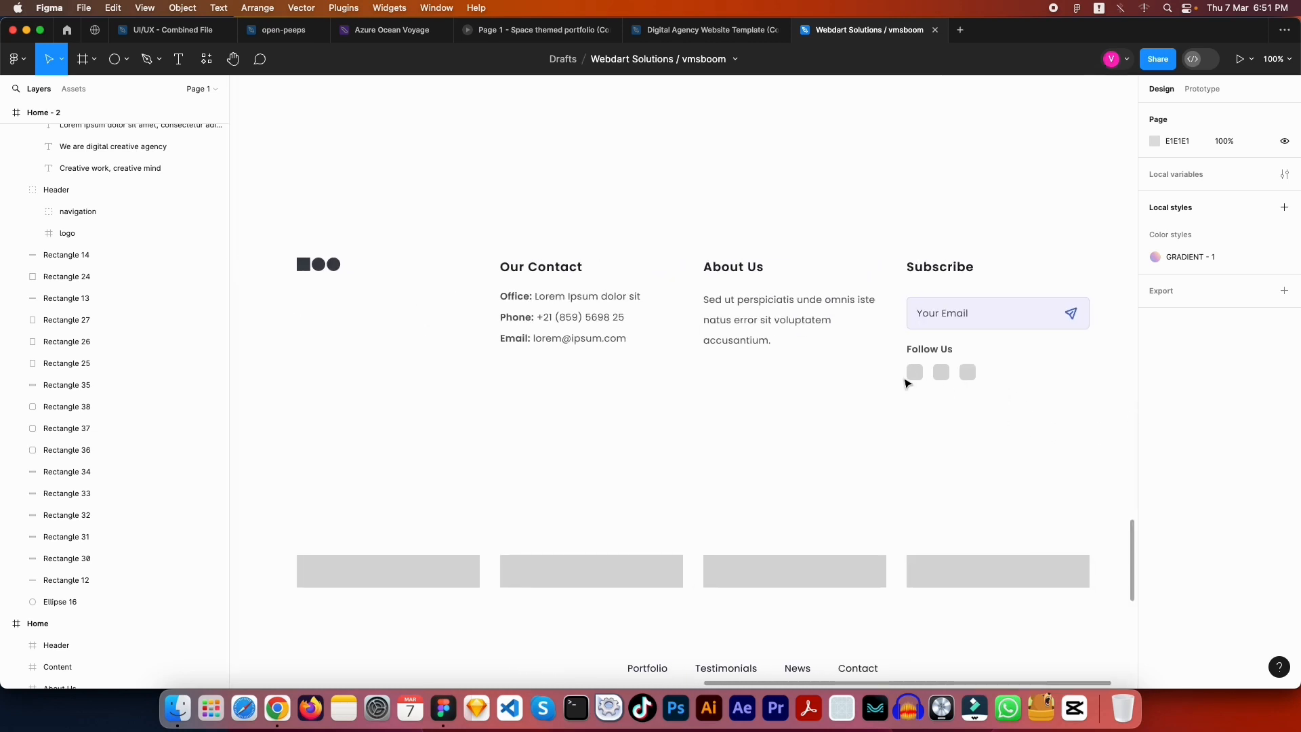
pyautogui.click(914, 372)
# Fill the first Follow Us square with a blue colour
pyautogui.click(1156, 389)
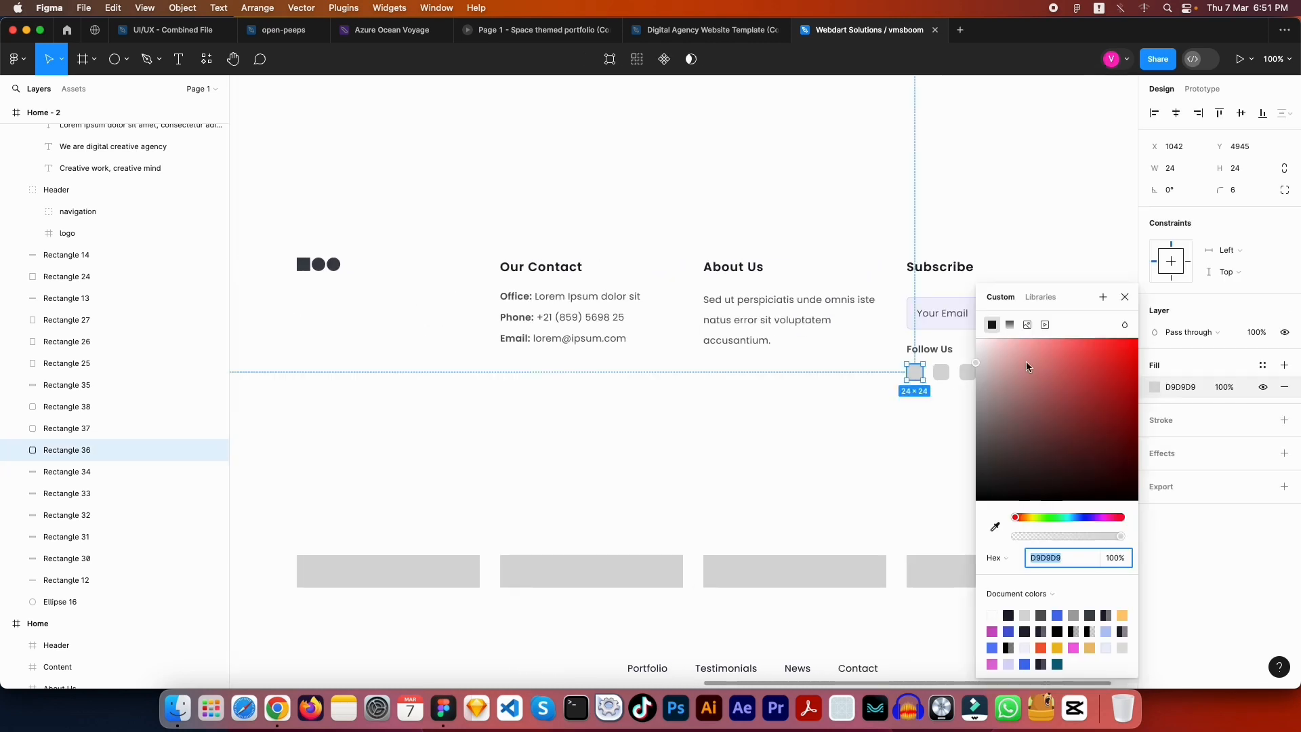
pyautogui.moveTo(1070, 526); pyautogui.dragTo(1079, 517)
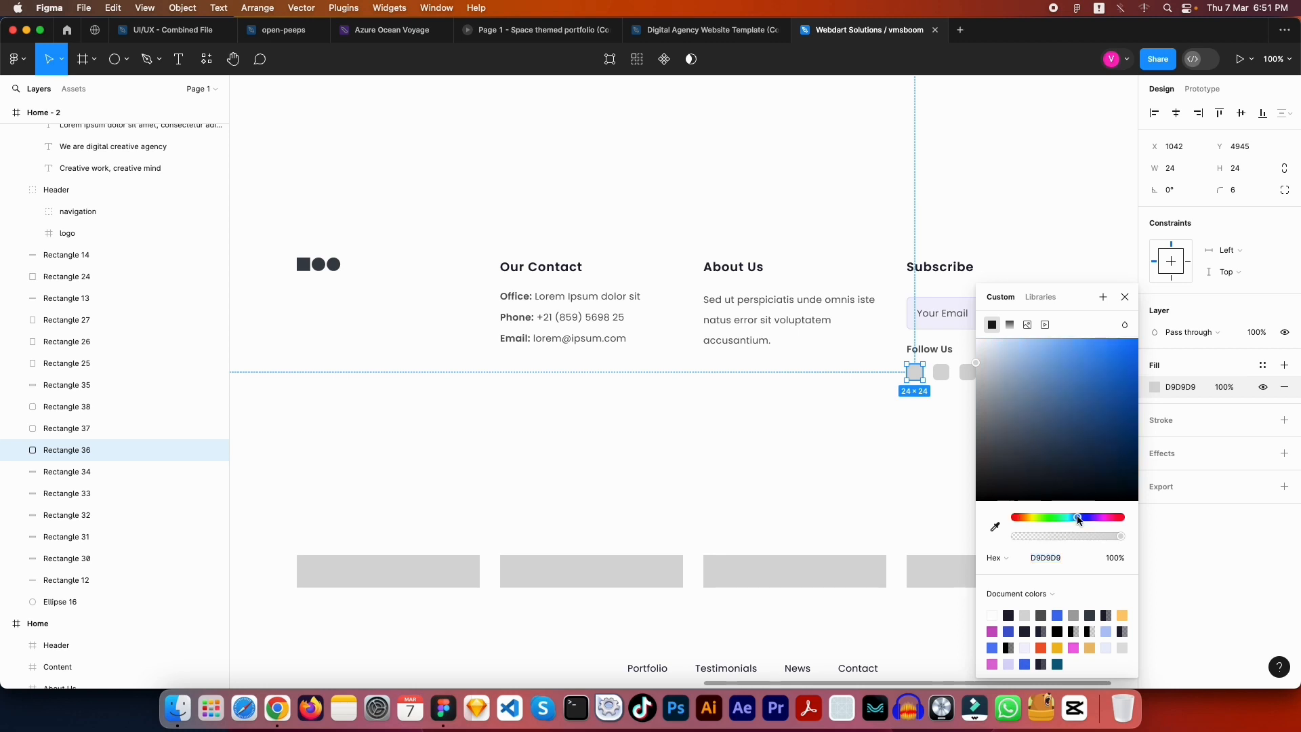
pyautogui.moveTo(1067, 377); pyautogui.dragTo(1097, 359)
pyautogui.click(935, 424)
pyautogui.hscroll(3, 881, 424)
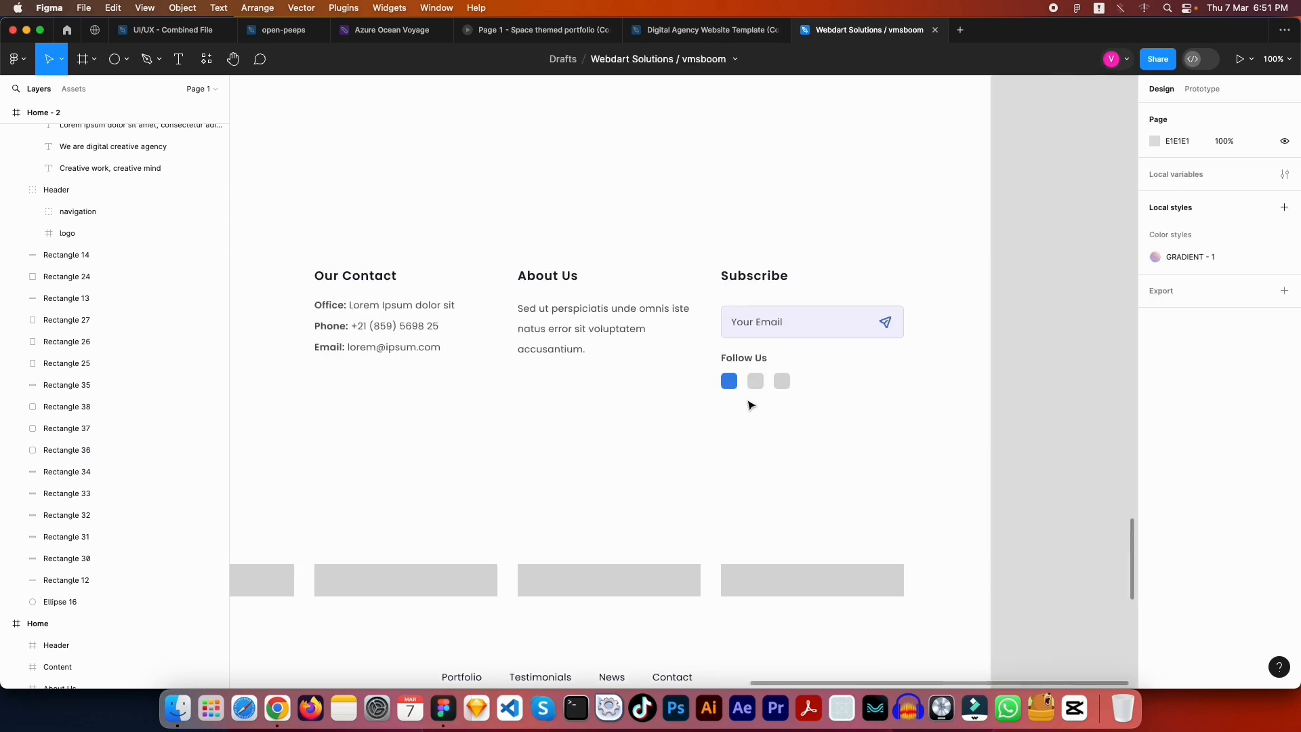
# Fill the second square with the GRADIENT - 1 style, detached at full opacity
pyautogui.click(756, 381)
pyautogui.click(1155, 388)
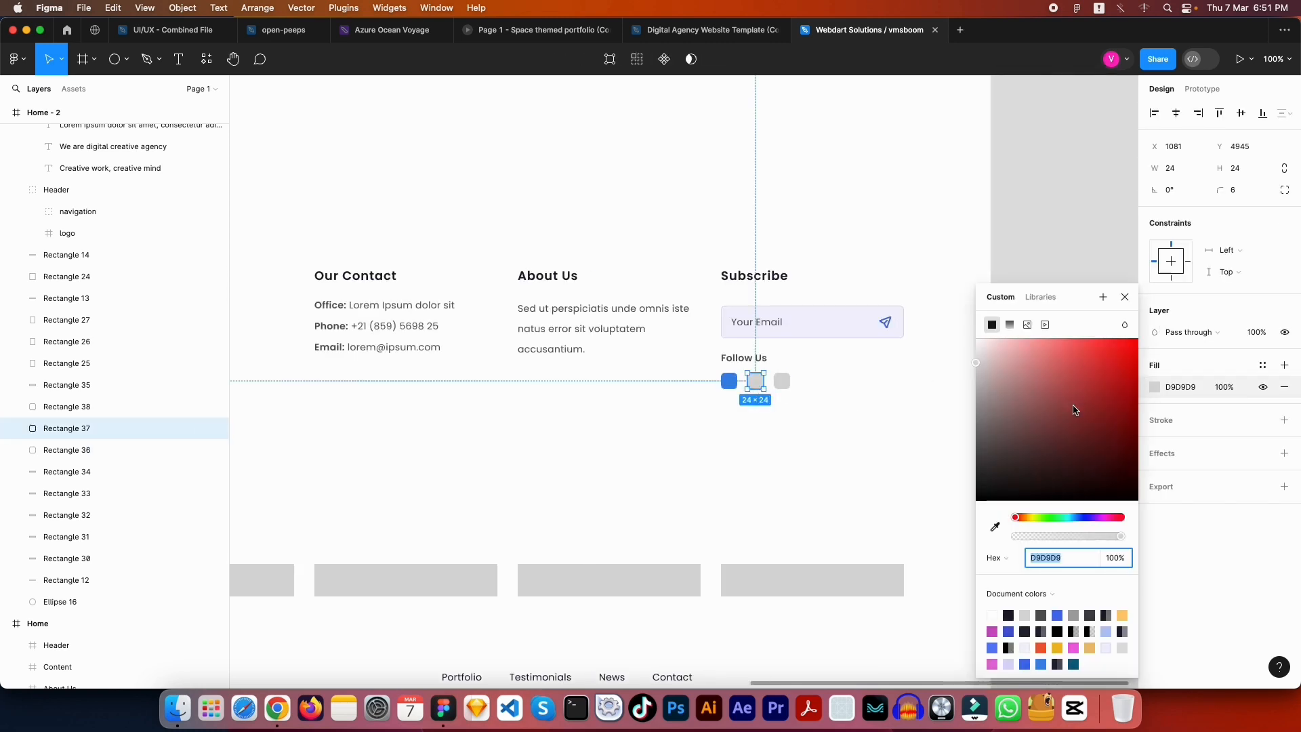
pyautogui.click(1066, 427)
pyautogui.click(1098, 517)
pyautogui.click(1080, 375)
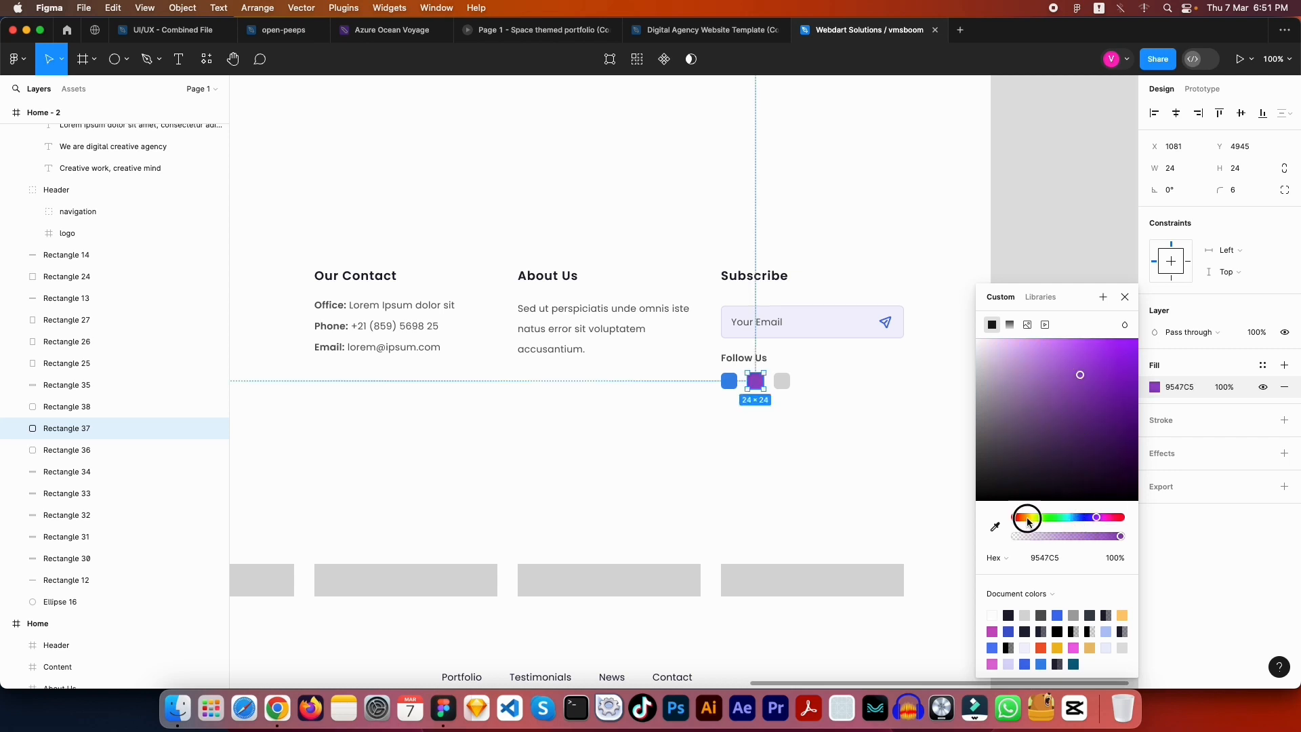
pyautogui.moveTo(1025, 518); pyautogui.dragTo(1027, 522)
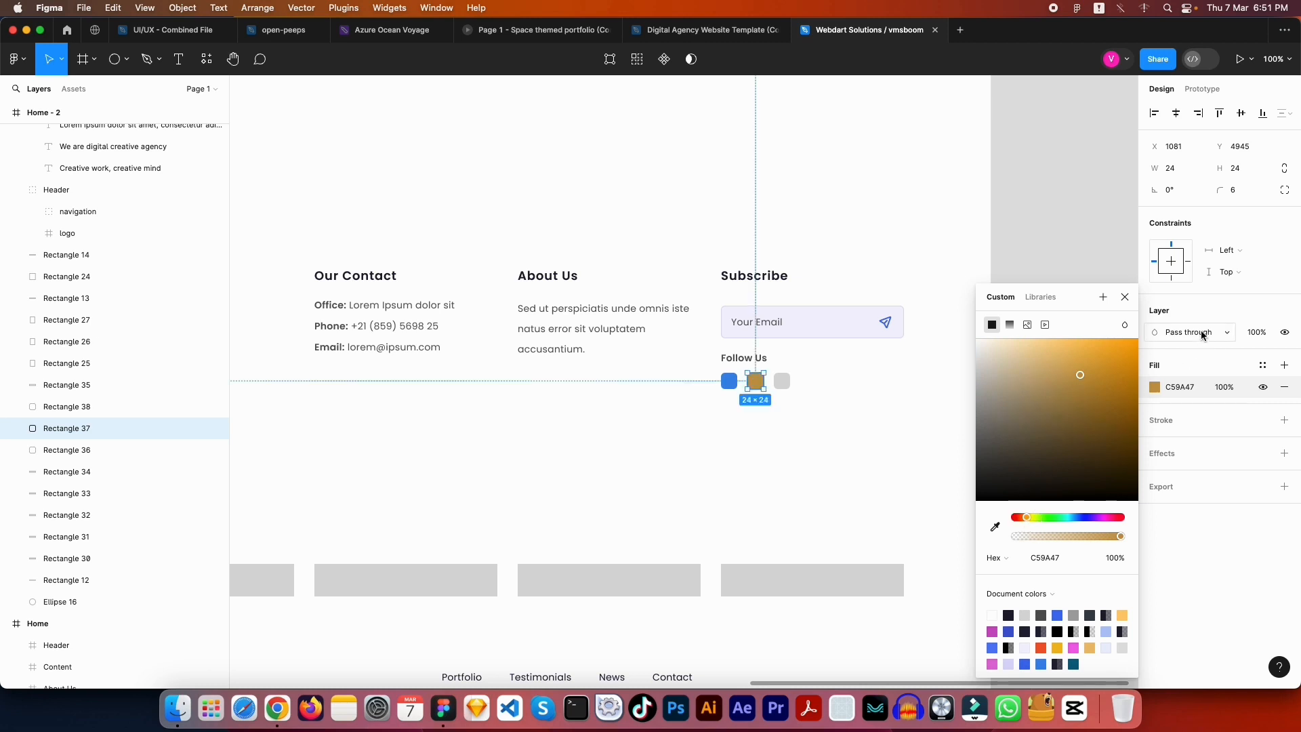
pyautogui.click(1264, 368)
pyautogui.click(1000, 456)
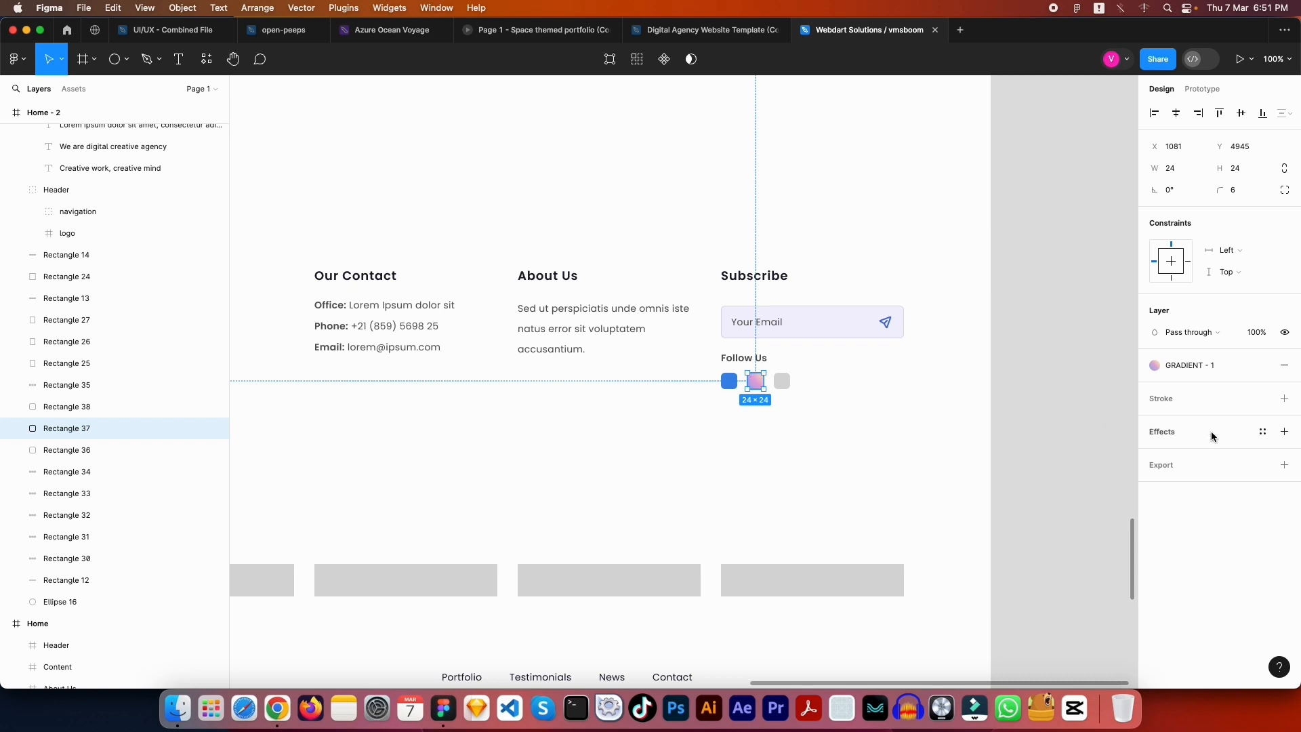
pyautogui.click(1264, 365)
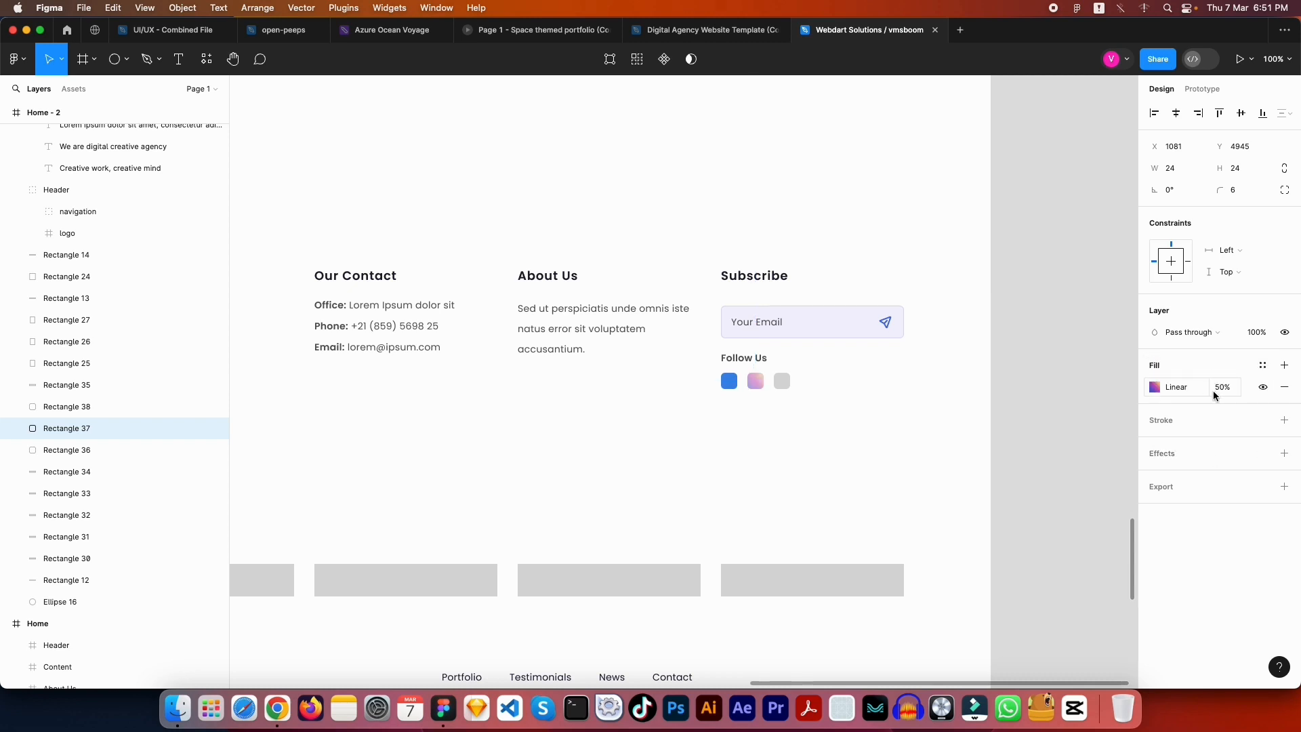
pyautogui.click(1223, 387)
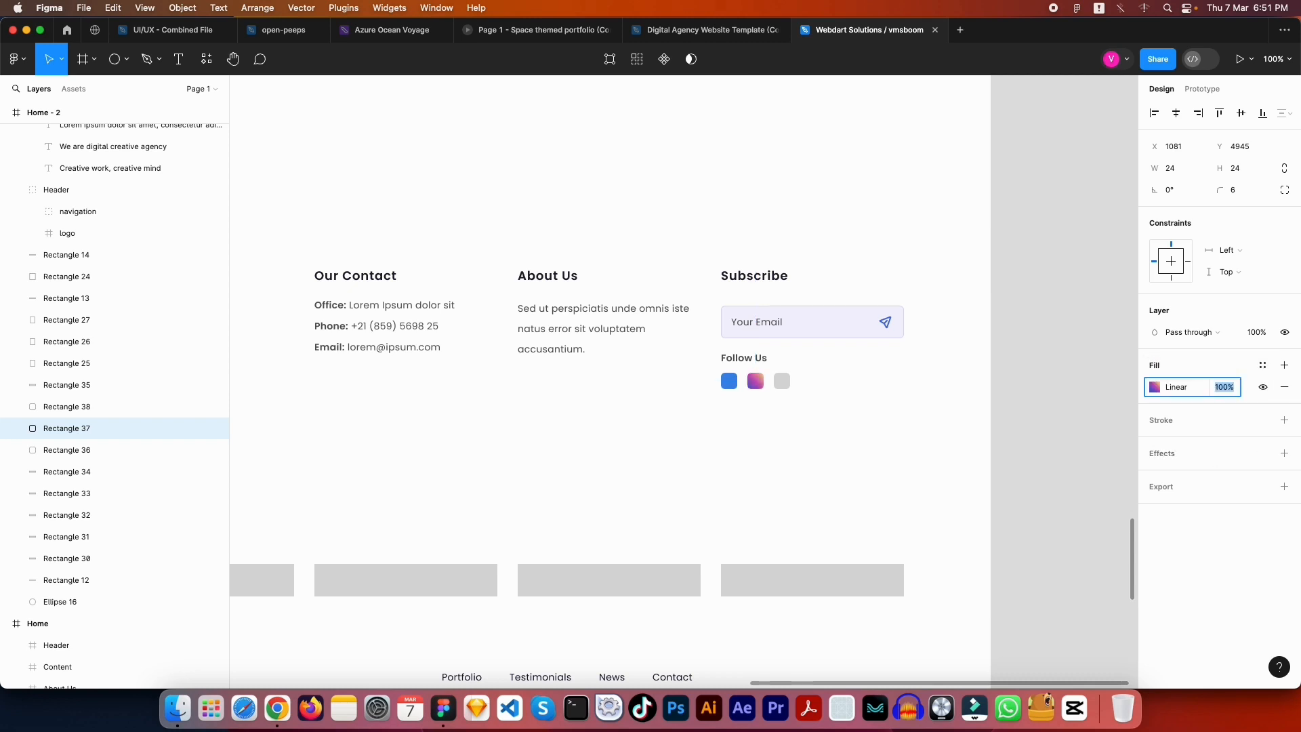
pyautogui.press('Escape')
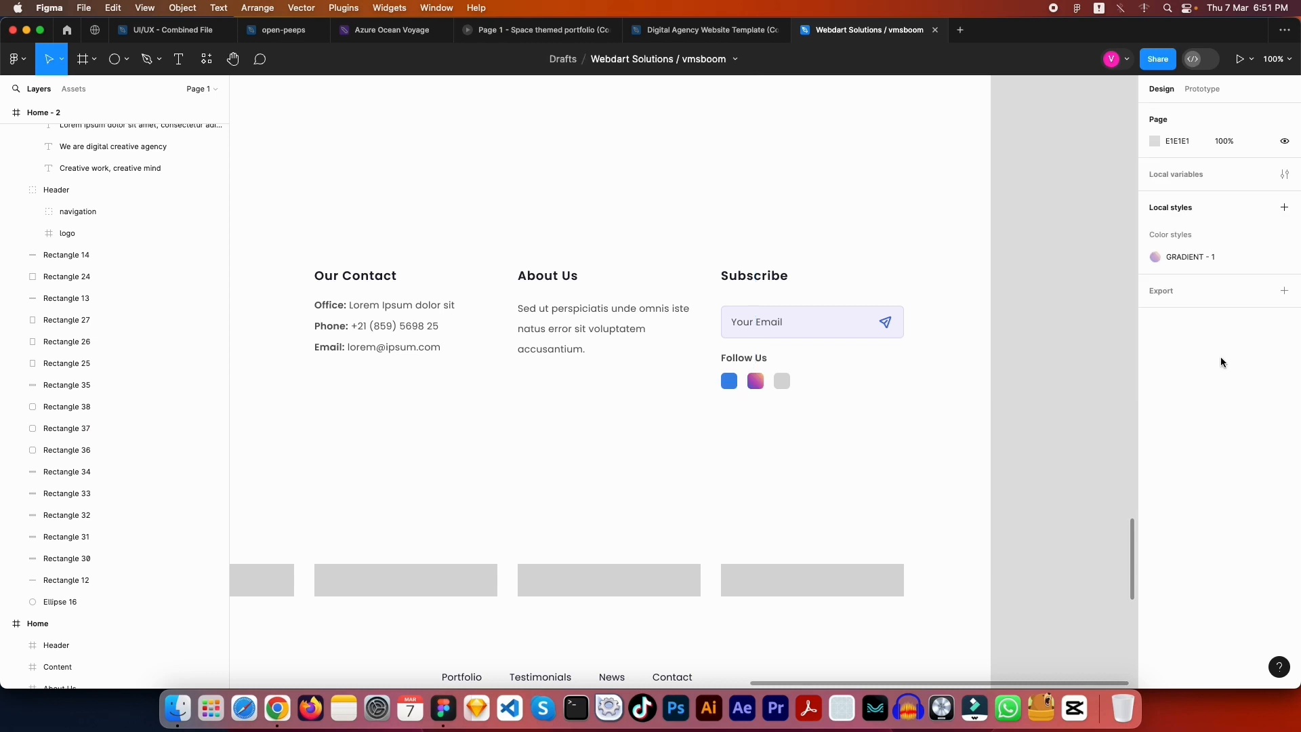
# Fill the third square with a dark document colour, 3C3848
pyautogui.click(782, 381)
pyautogui.click(1155, 389)
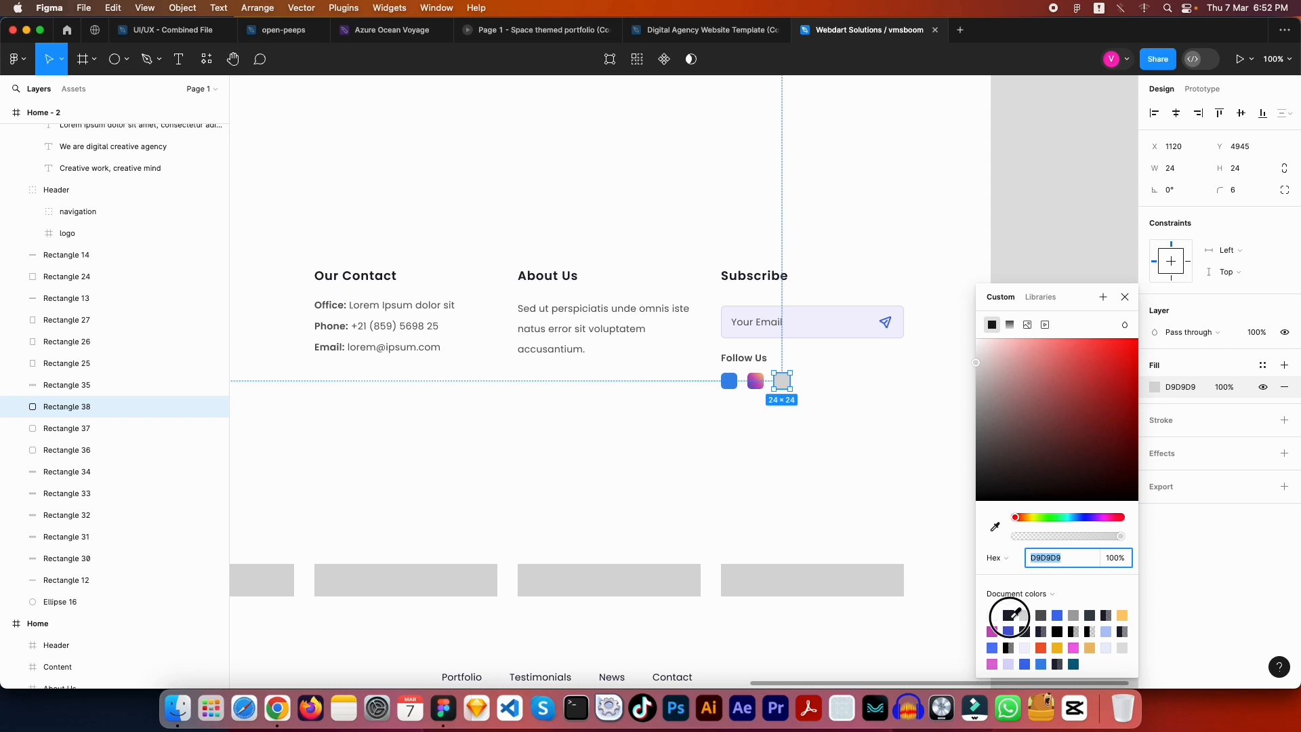
pyautogui.click(1008, 615)
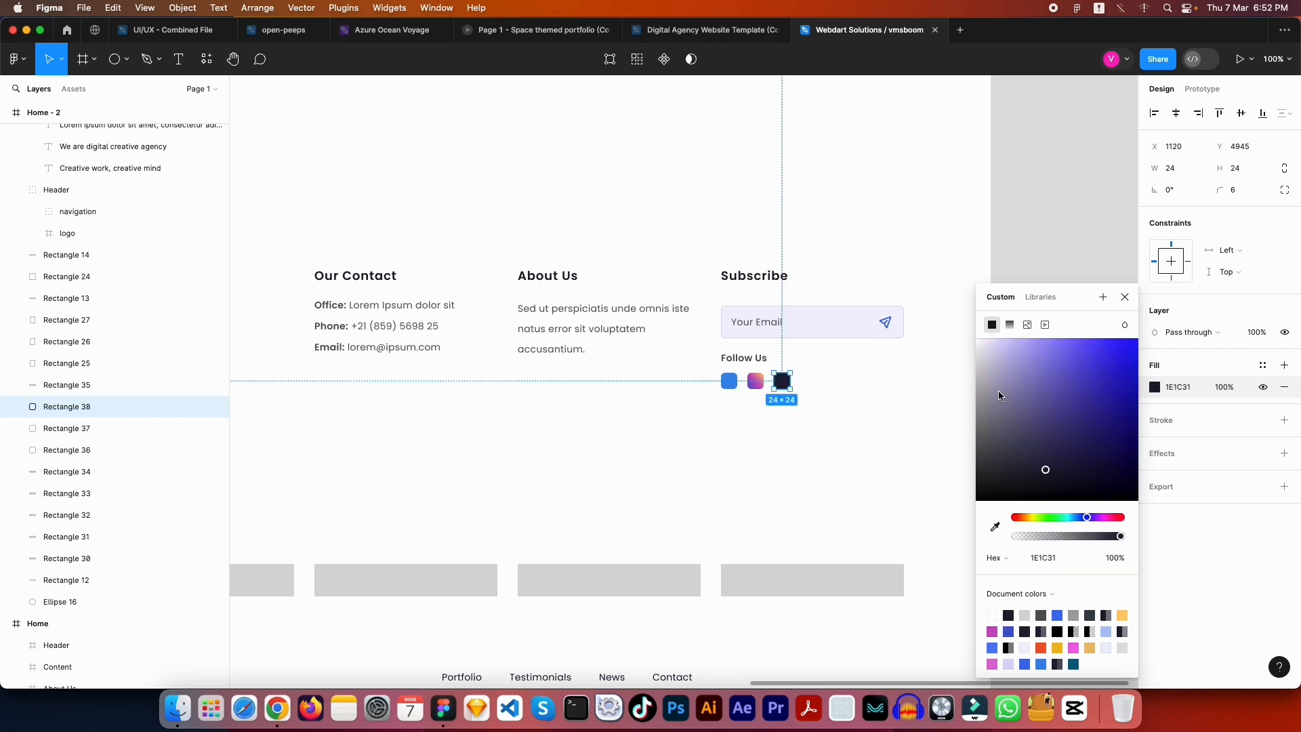
pyautogui.moveTo(1030, 473); pyautogui.dragTo(1005, 460)
pyautogui.press('Escape')
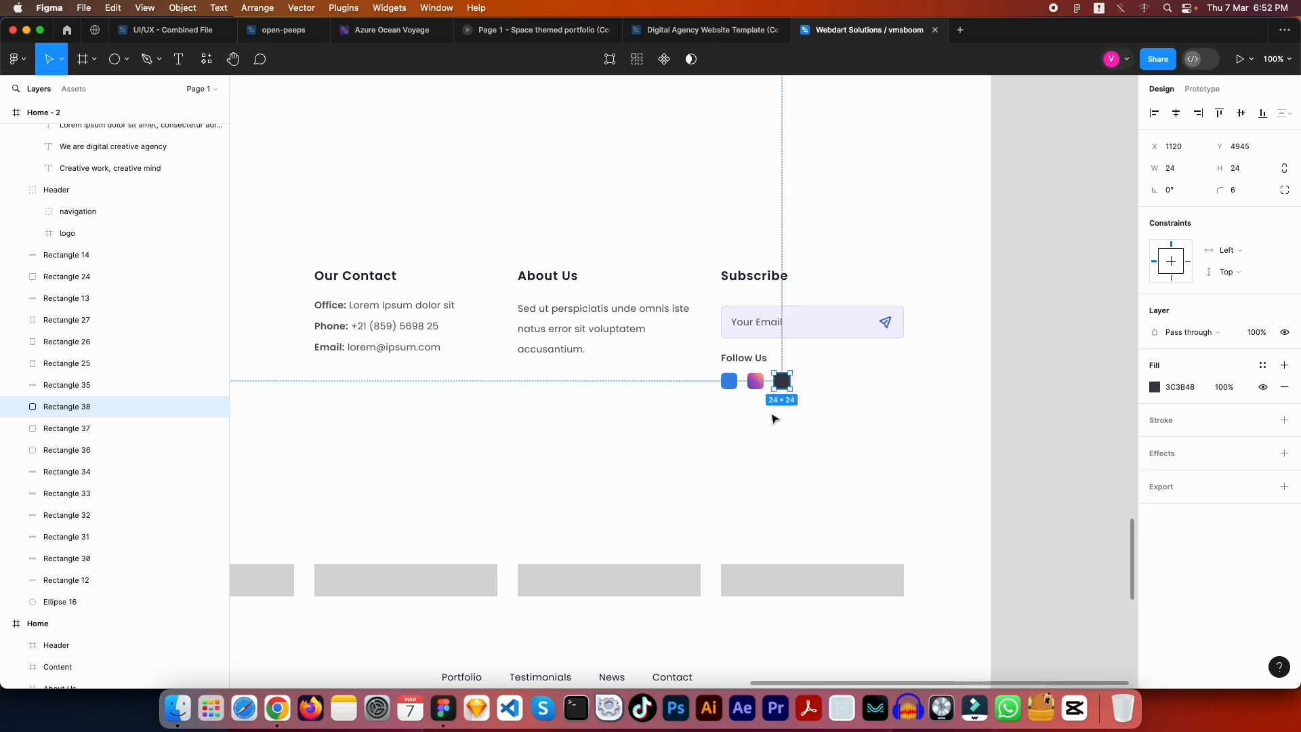
pyautogui.click(770, 415)
# Fine-tune the first square's blue fill to 287BDC
pyautogui.click(728, 381)
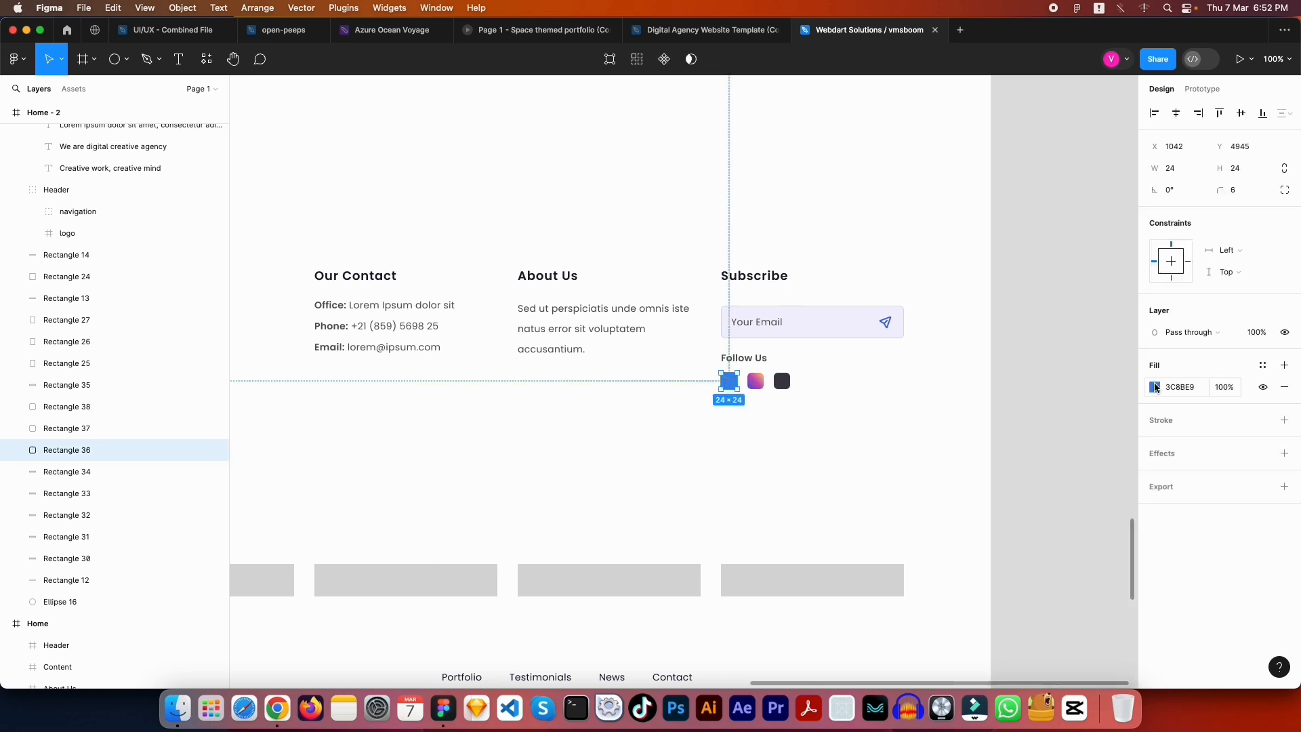
pyautogui.click(1154, 387)
pyautogui.moveTo(1097, 354); pyautogui.dragTo(1103, 361)
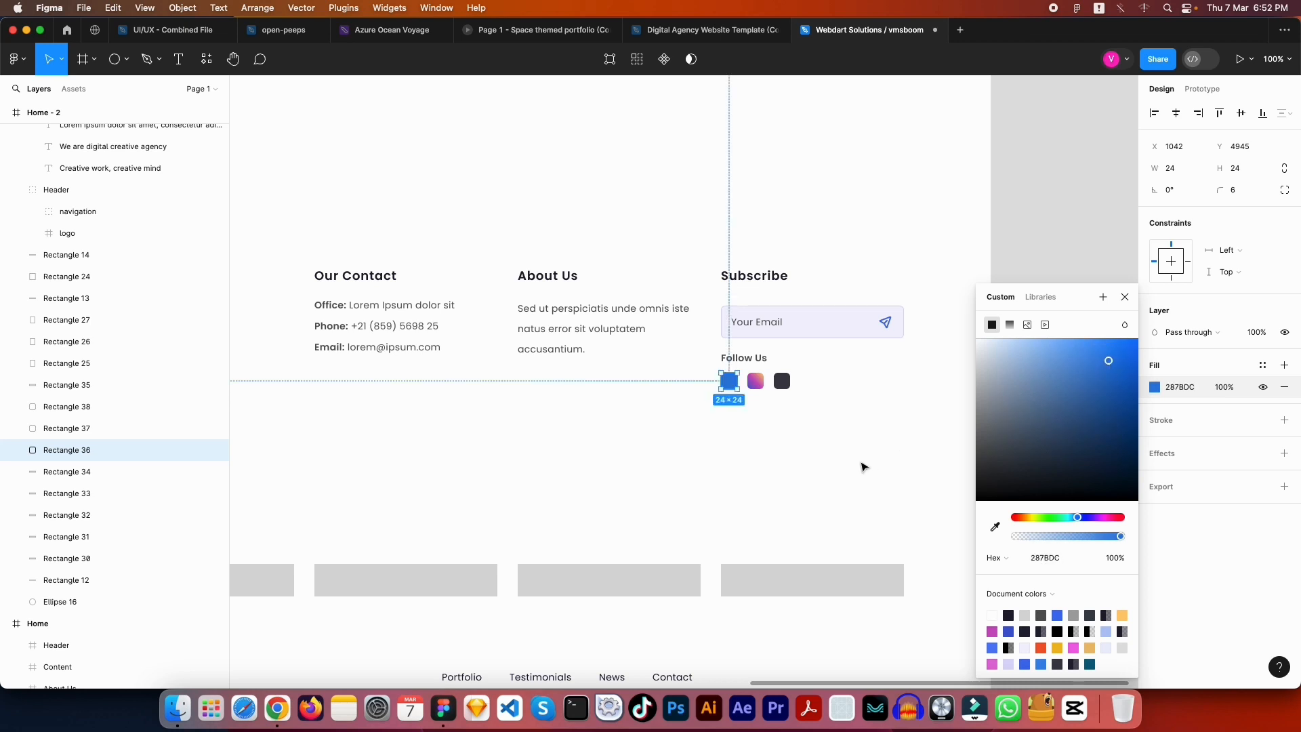
pyautogui.click(862, 461)
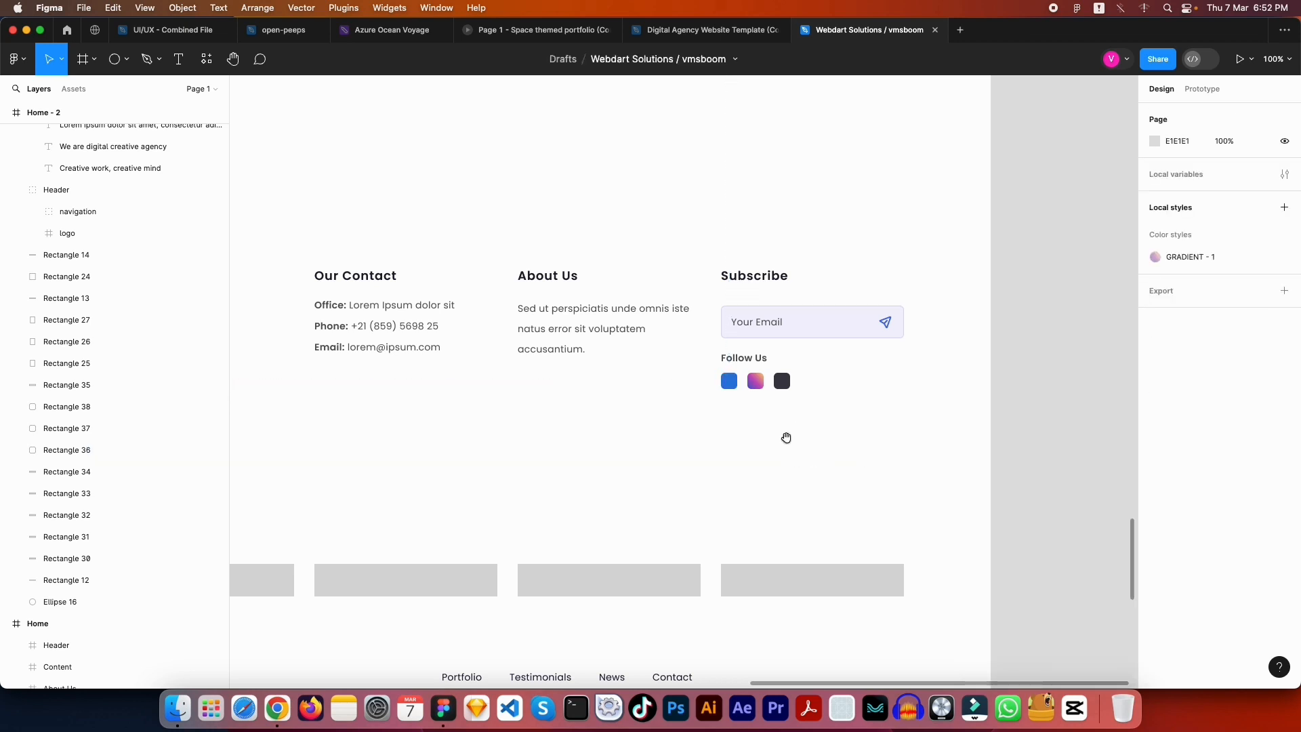
pyautogui.moveTo(759, 427); pyautogui.dragTo(945, 418)
pyautogui.moveTo(759, 442); pyautogui.dragTo(934, 434)
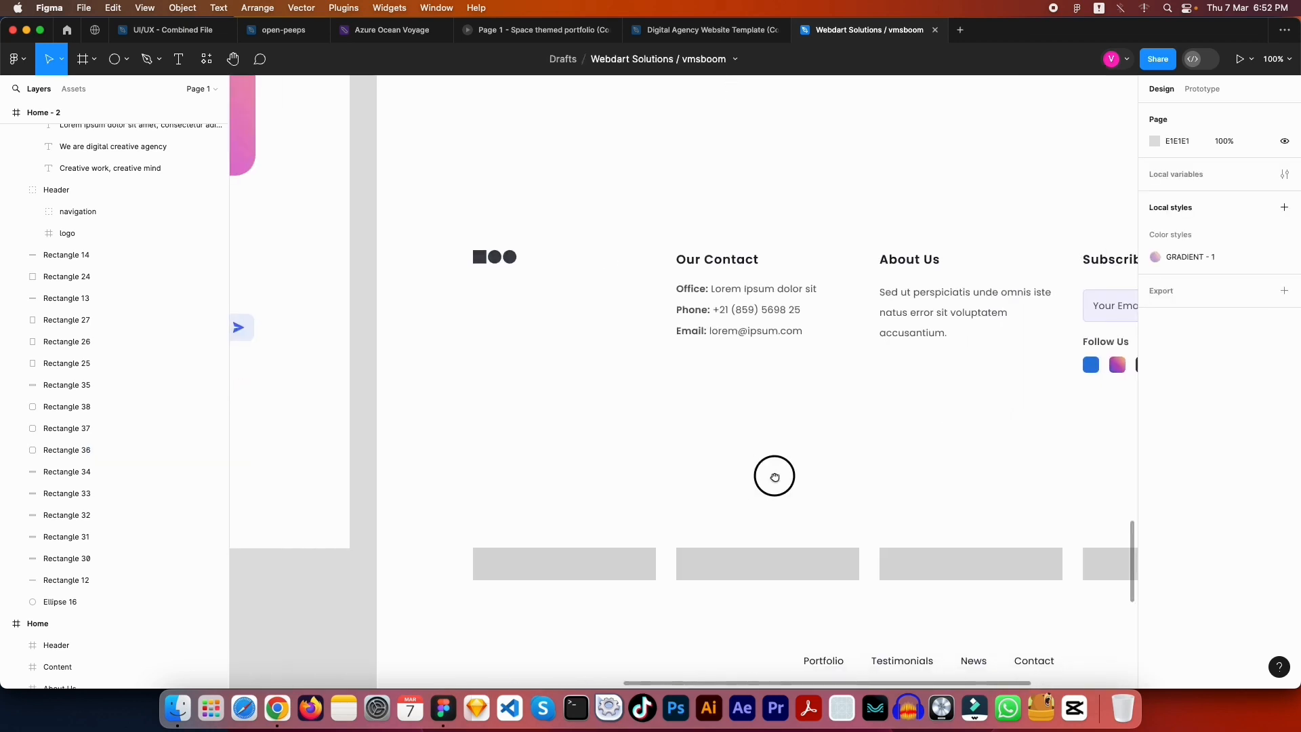
pyautogui.moveTo(773, 473); pyautogui.dragTo(949, 468)
pyautogui.moveTo(845, 479); pyautogui.dragTo(892, 475)
pyautogui.moveTo(644, 468); pyautogui.dragTo(924, 455)
pyautogui.scroll(-3, 924, 455)
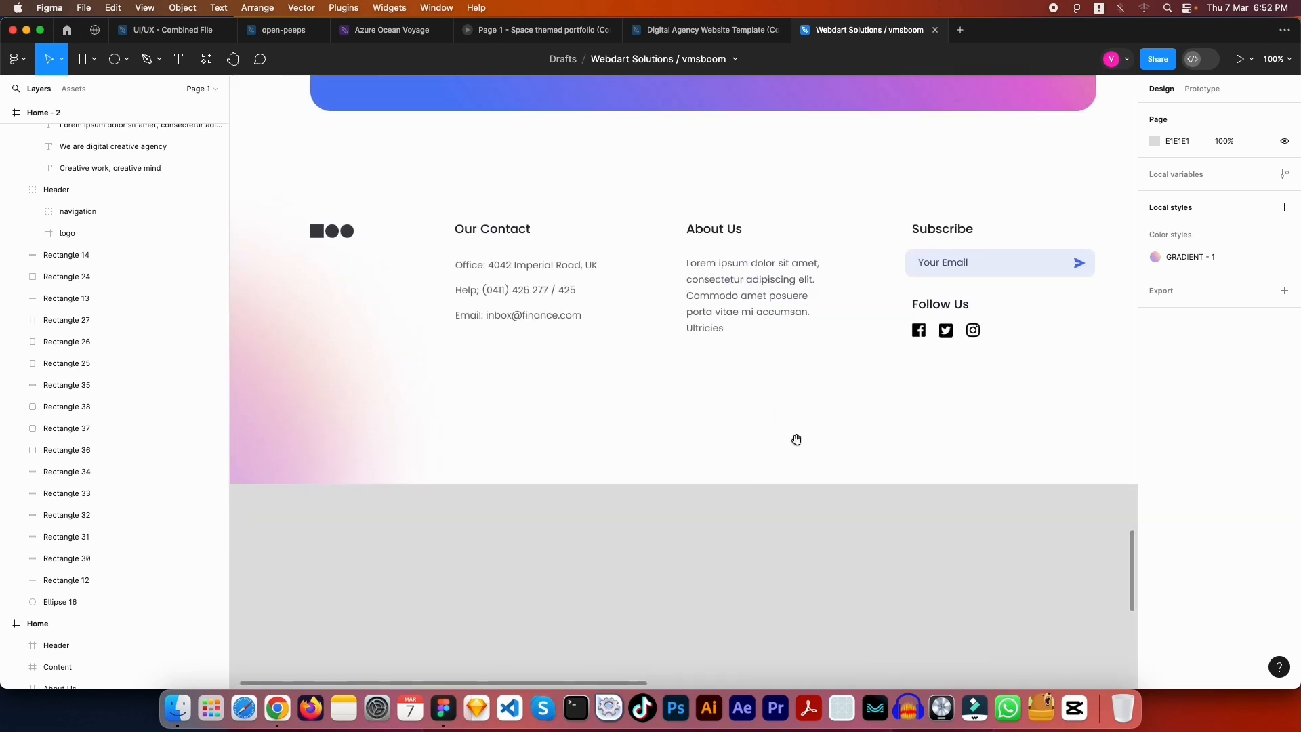
pyautogui.scroll(2, 560, 400)
pyautogui.click(560, 400)
pyautogui.click(403, 416)
pyautogui.scroll(-5, 403, 416)
pyautogui.scroll(-3, 404, 417)
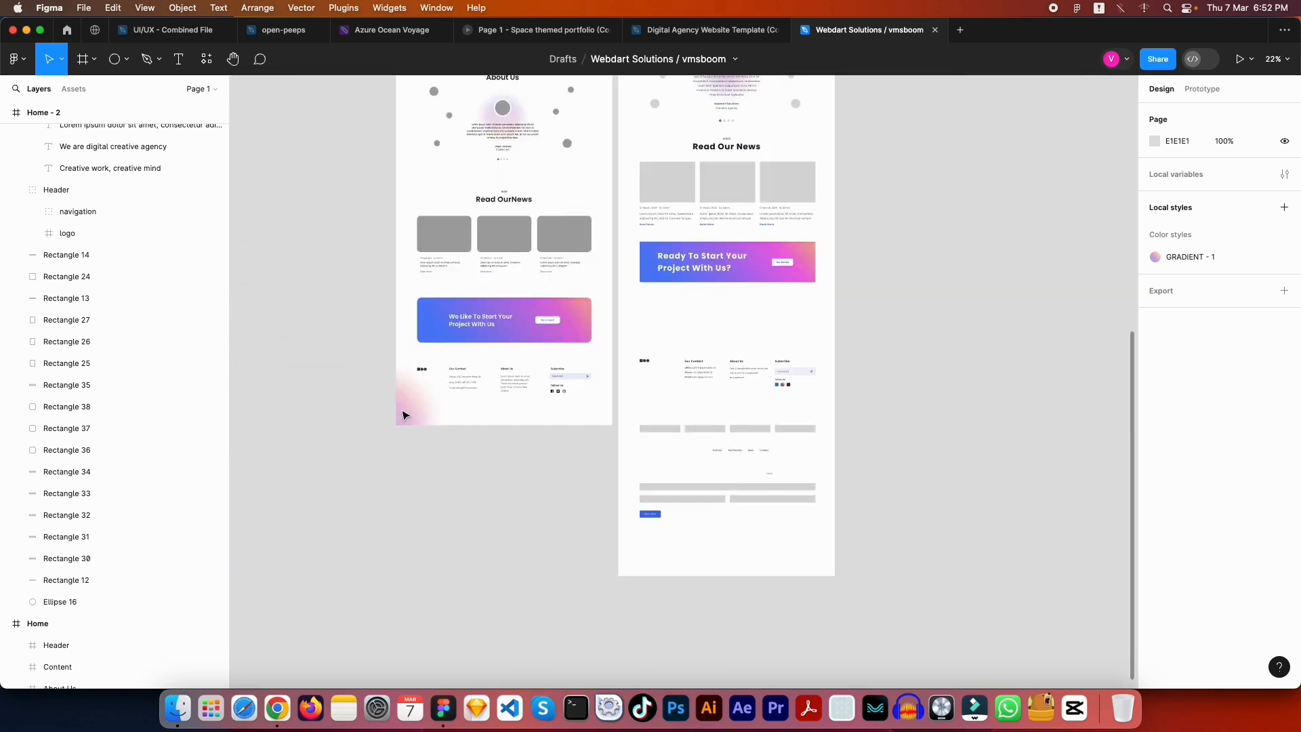
pyautogui.click(414, 411)
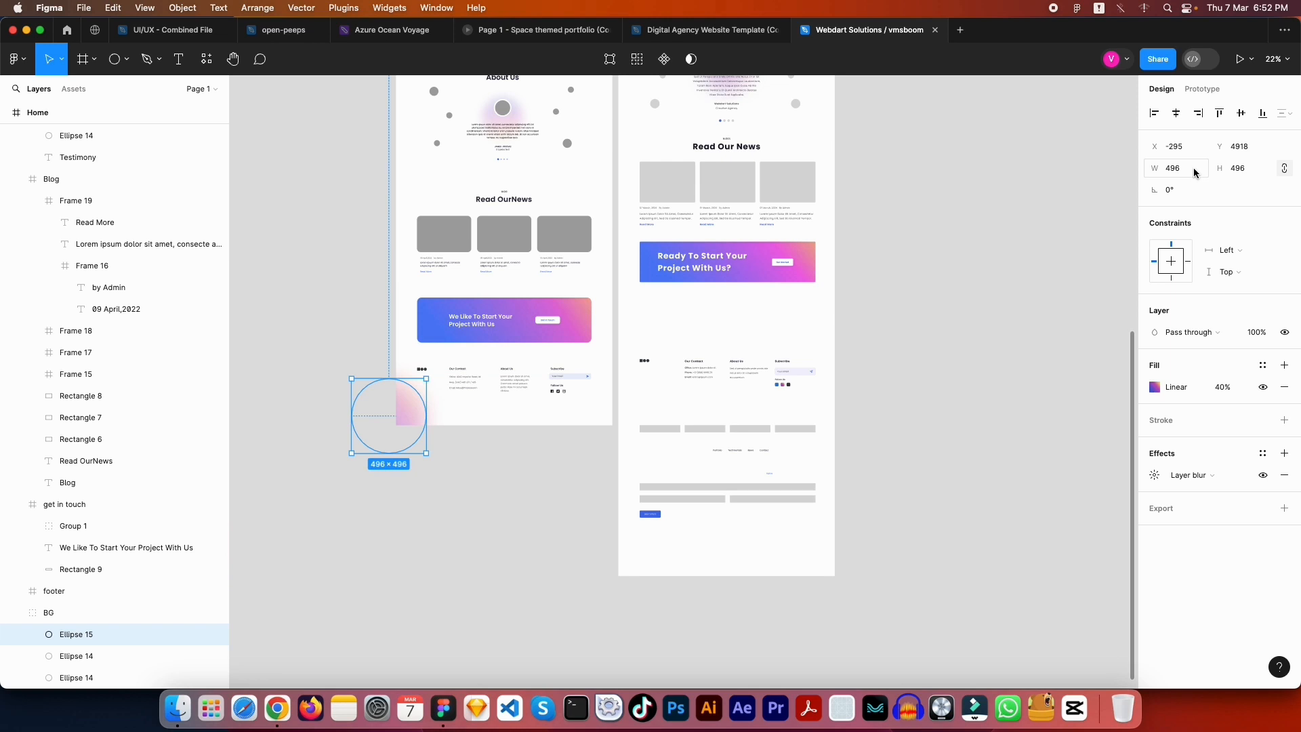
pyautogui.click(877, 290)
pyautogui.scroll(3, 936, 392)
pyautogui.scroll(-4, 935, 392)
pyautogui.moveTo(790, 496); pyautogui.dragTo(573, 369)
# Group the footer layers as Group 16 and move it up beneath the gradient banner
pyautogui.press('Escape')
pyautogui.scroll(3, 681, 509)
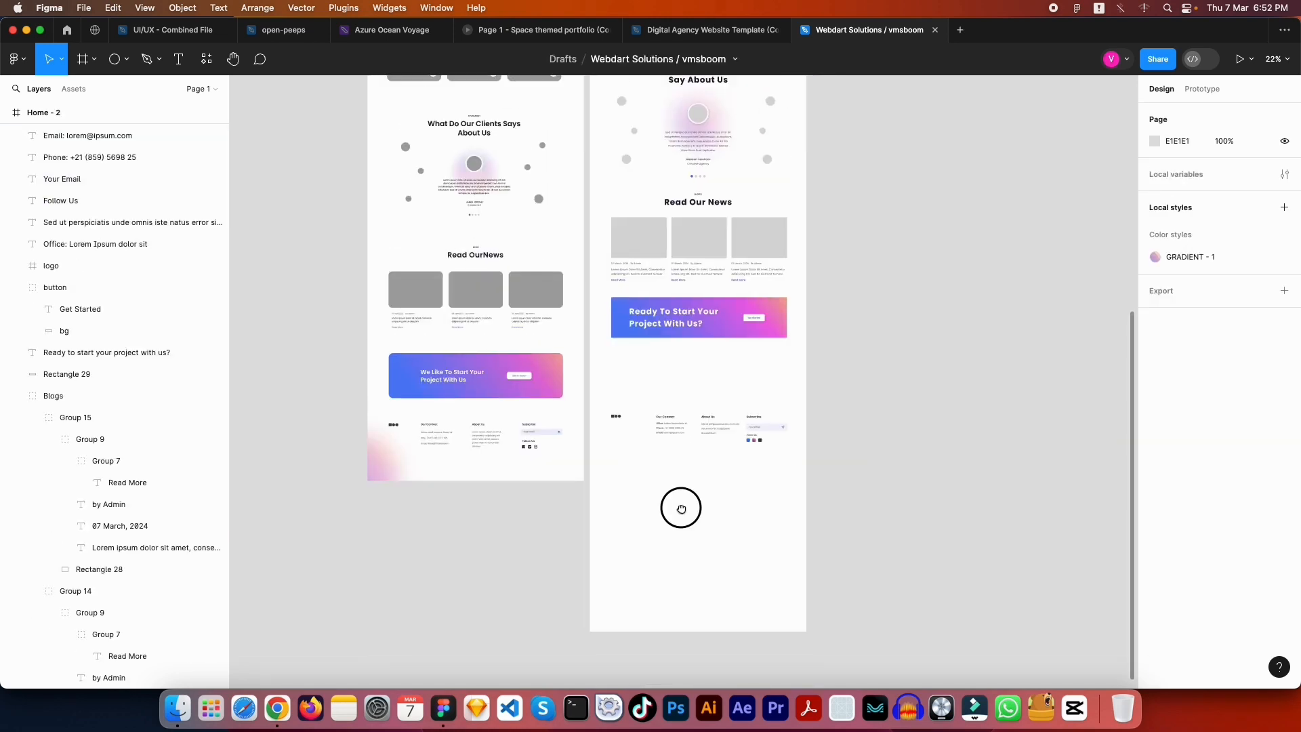
pyautogui.scroll(2, 765, 324)
pyautogui.hscroll(1, 766, 324)
pyautogui.moveTo(779, 539); pyautogui.dragTo(552, 456)
pyautogui.hotkey('ctrl', 'g')
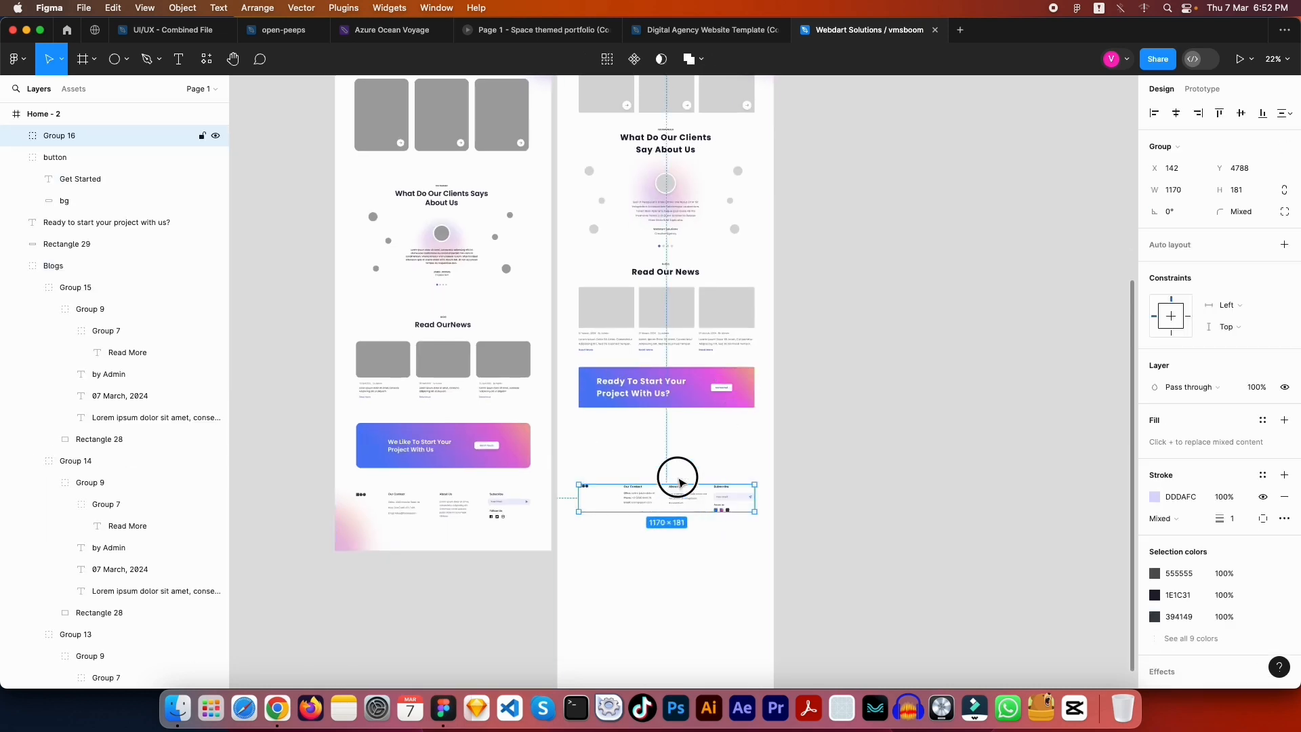
pyautogui.moveTo(680, 483); pyautogui.dragTo(677, 416)
pyautogui.press('Escape')
pyautogui.press('Escape')
# Shorten the Home - 2 frame to 1440×4728 so it ends below the footer
pyautogui.scroll(-3, 698, 471)
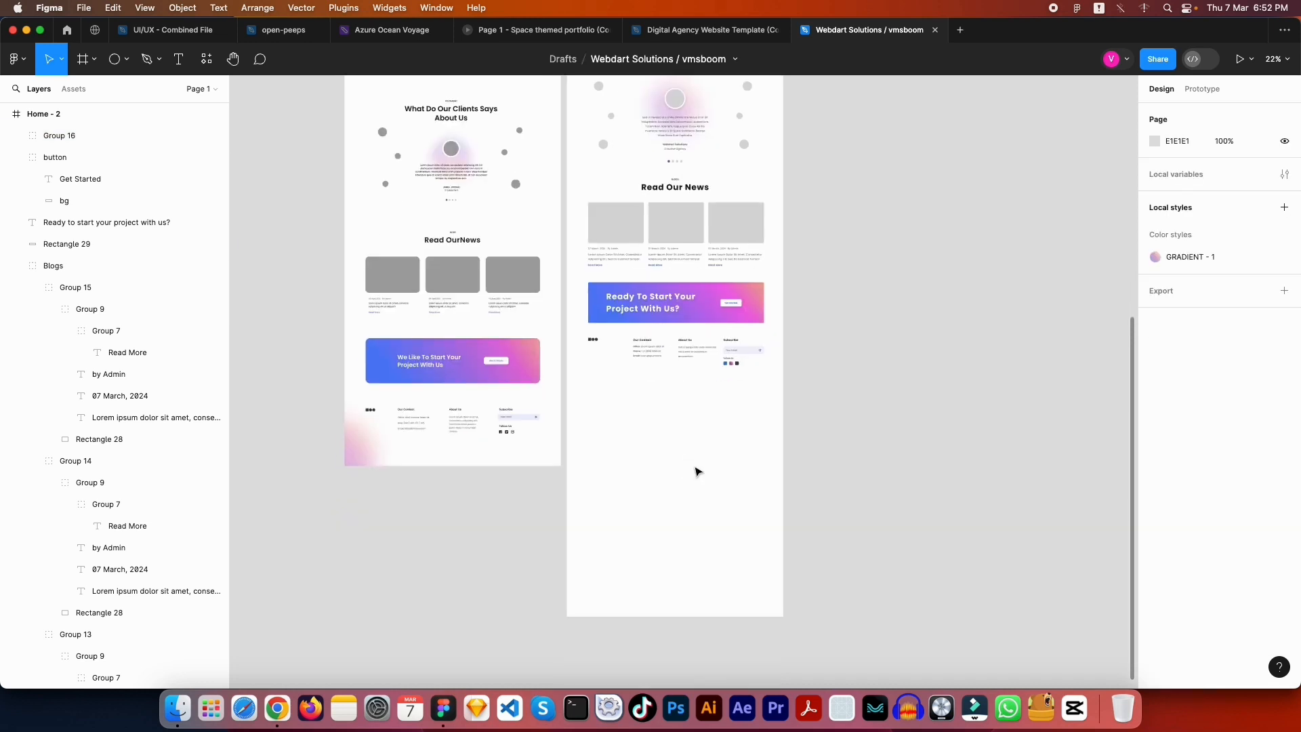
pyautogui.scroll(3, 698, 471)
pyautogui.scroll(-3, 691, 465)
pyautogui.click(692, 542)
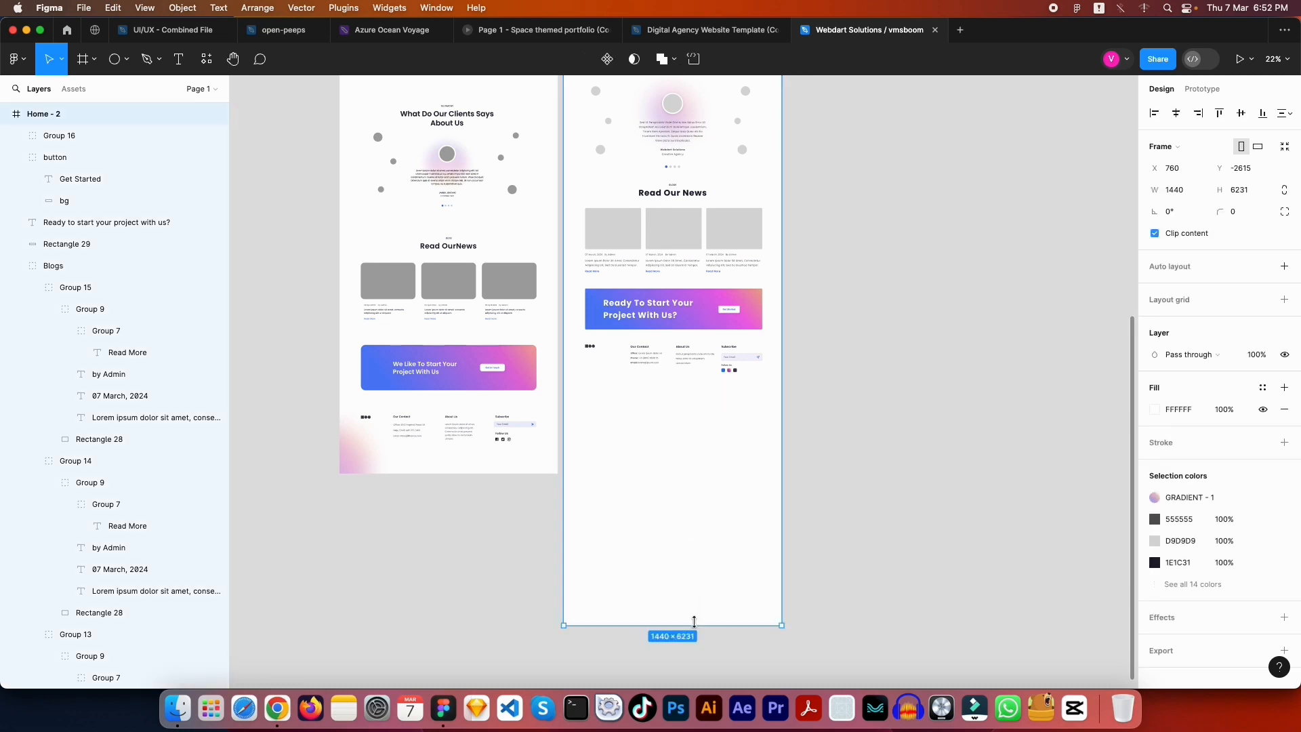
pyautogui.moveTo(693, 621); pyautogui.dragTo(691, 398)
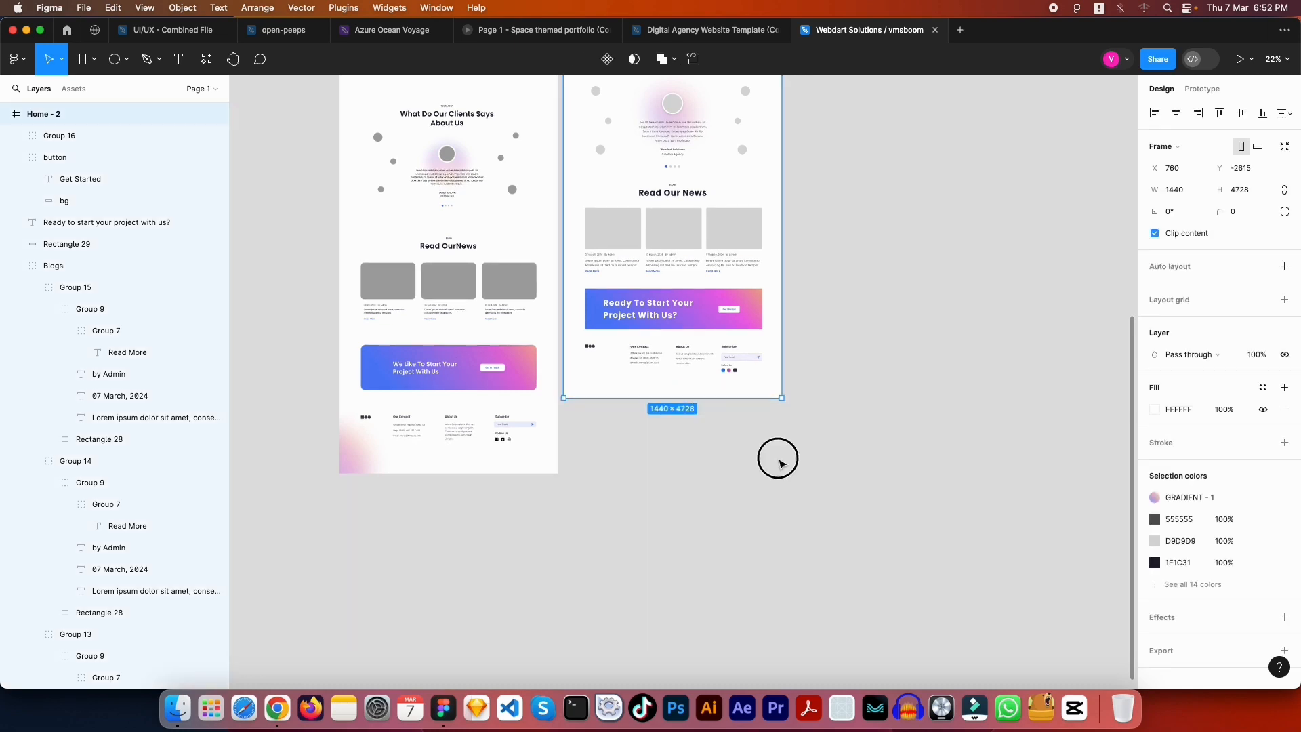
pyautogui.click(779, 463)
pyautogui.scroll(5, 780, 463)
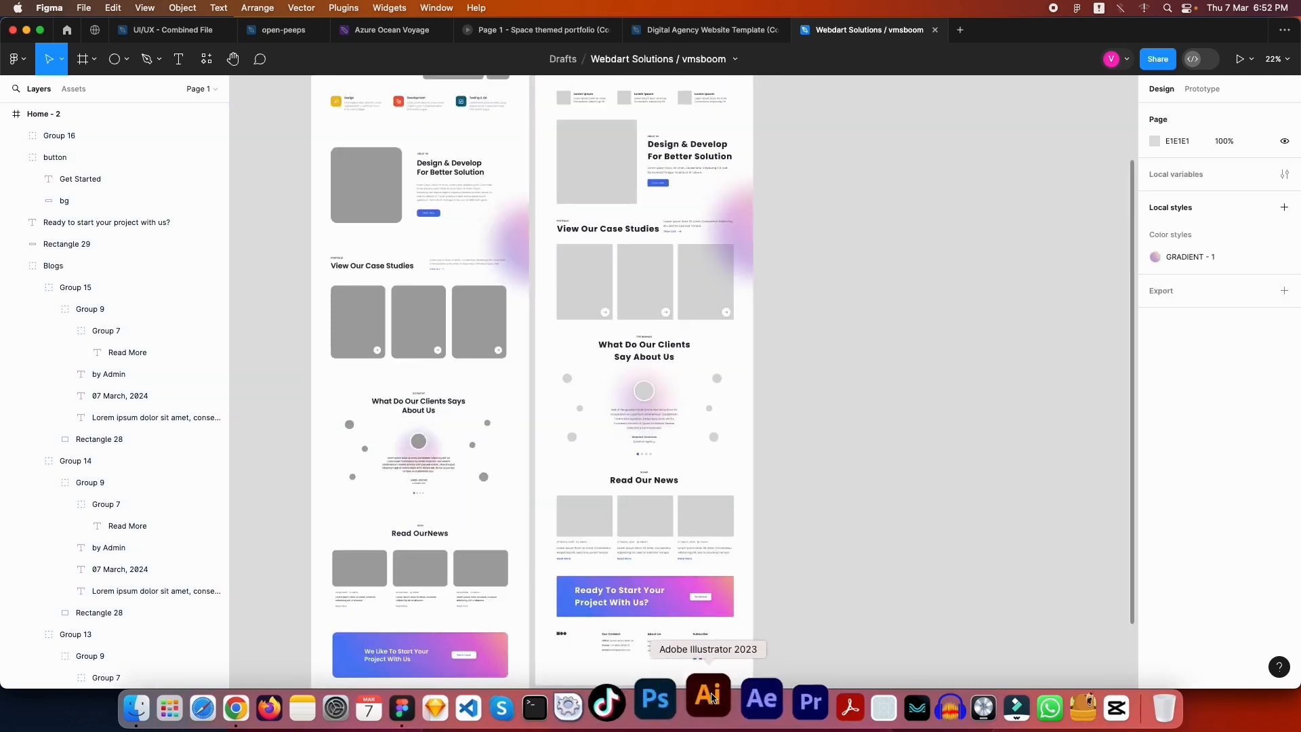
pyautogui.click(708, 698)
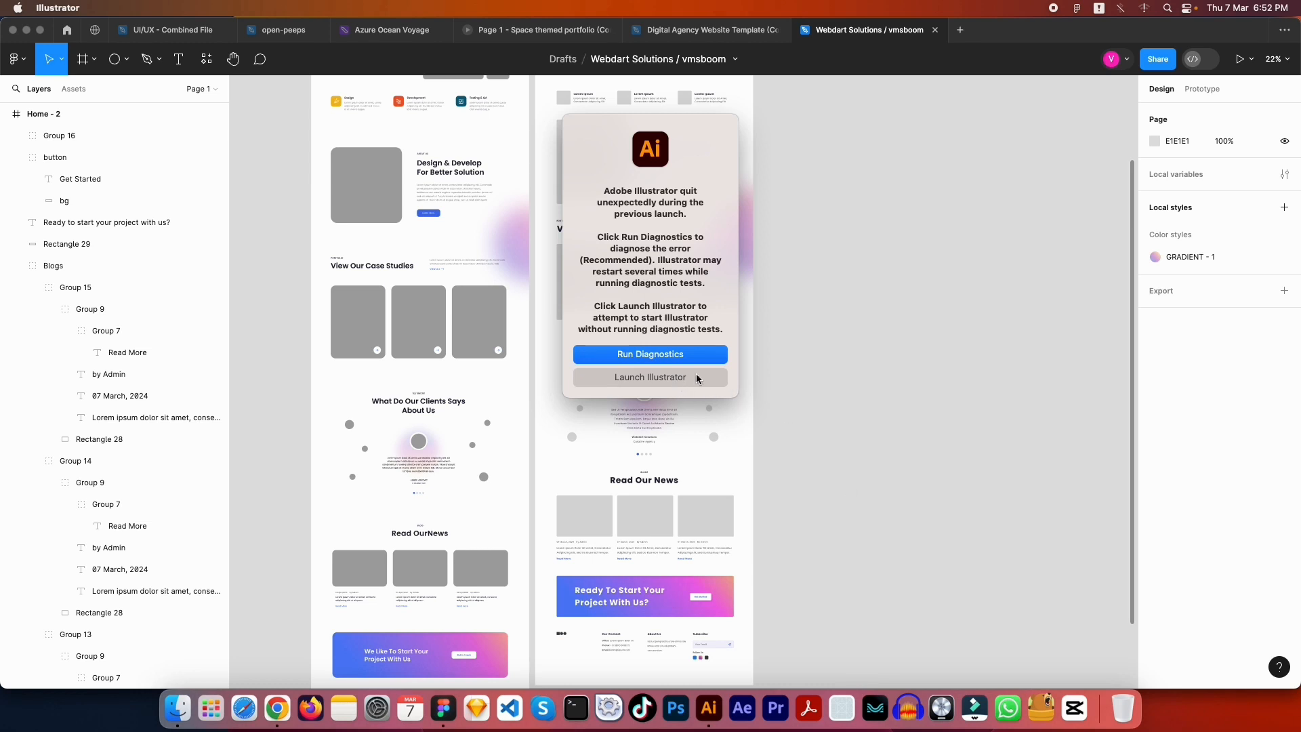
pyautogui.click(652, 377)
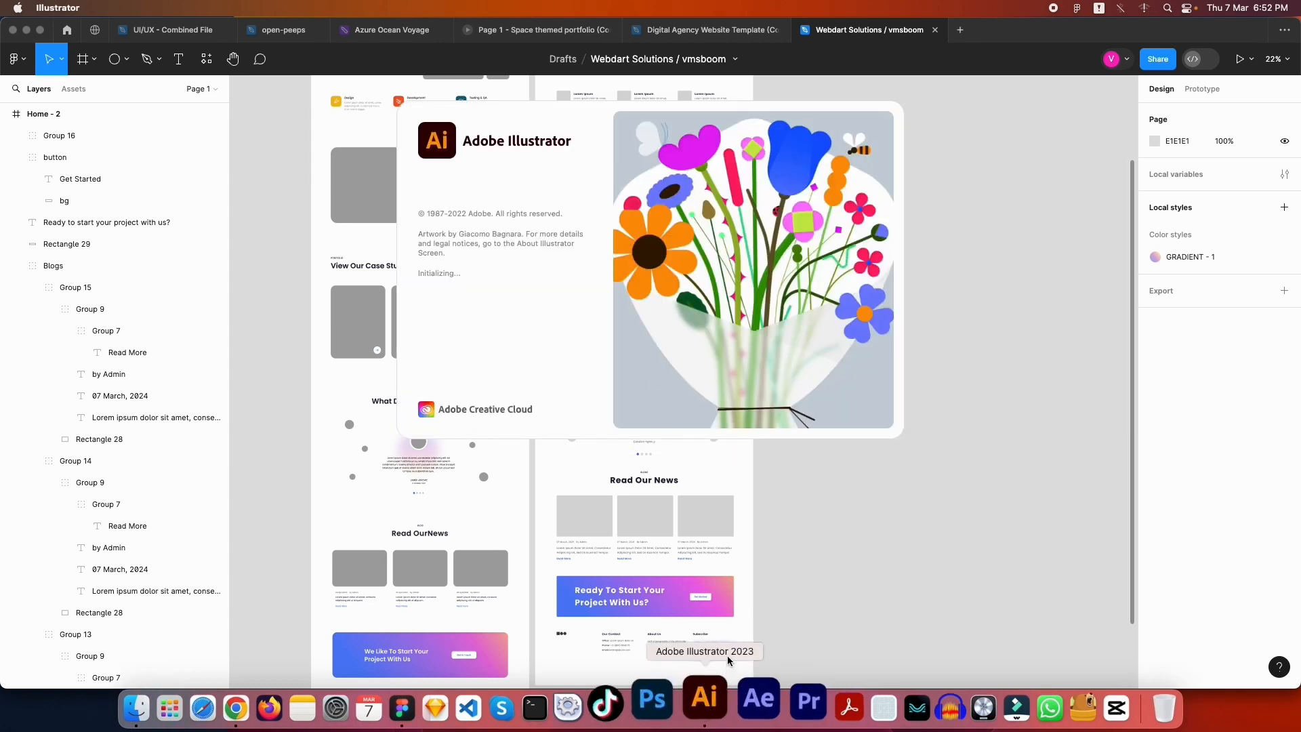
pyautogui.rightClick(702, 702)
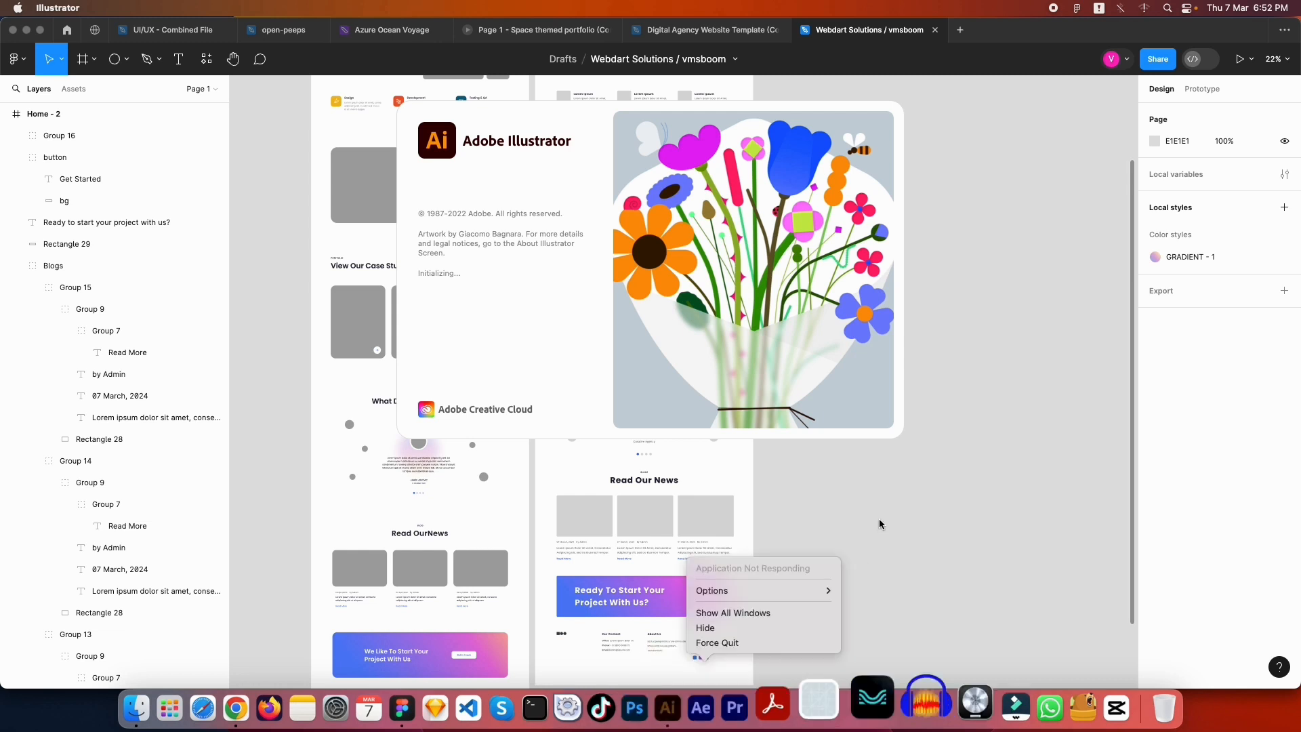
pyautogui.click(910, 563)
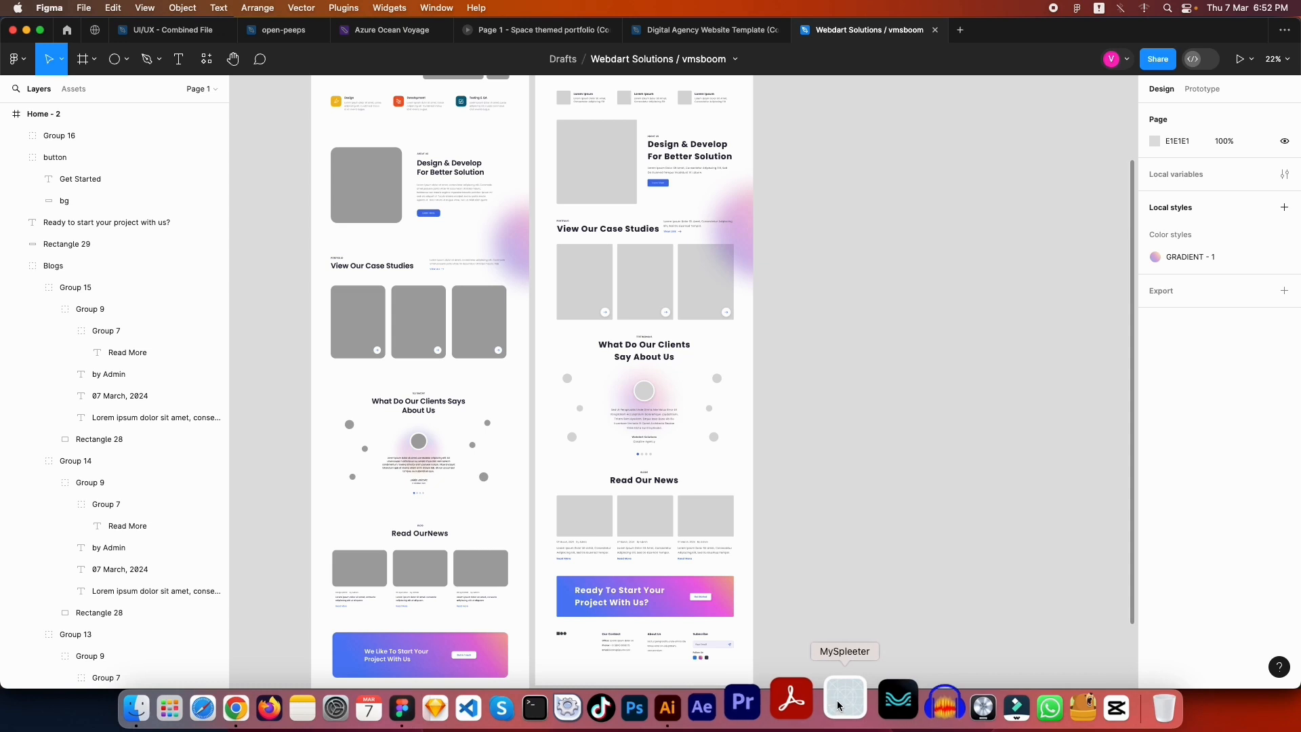
pyautogui.rightClick(708, 701)
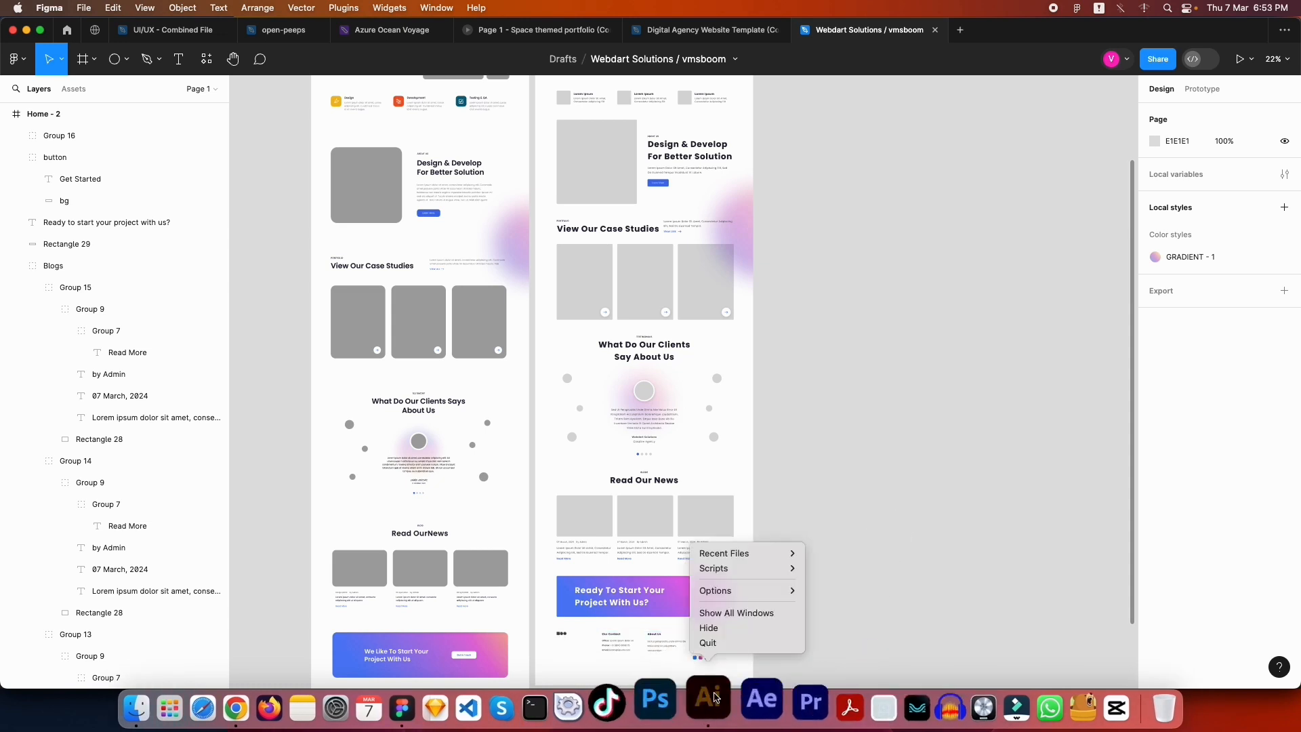
pyautogui.click(744, 642)
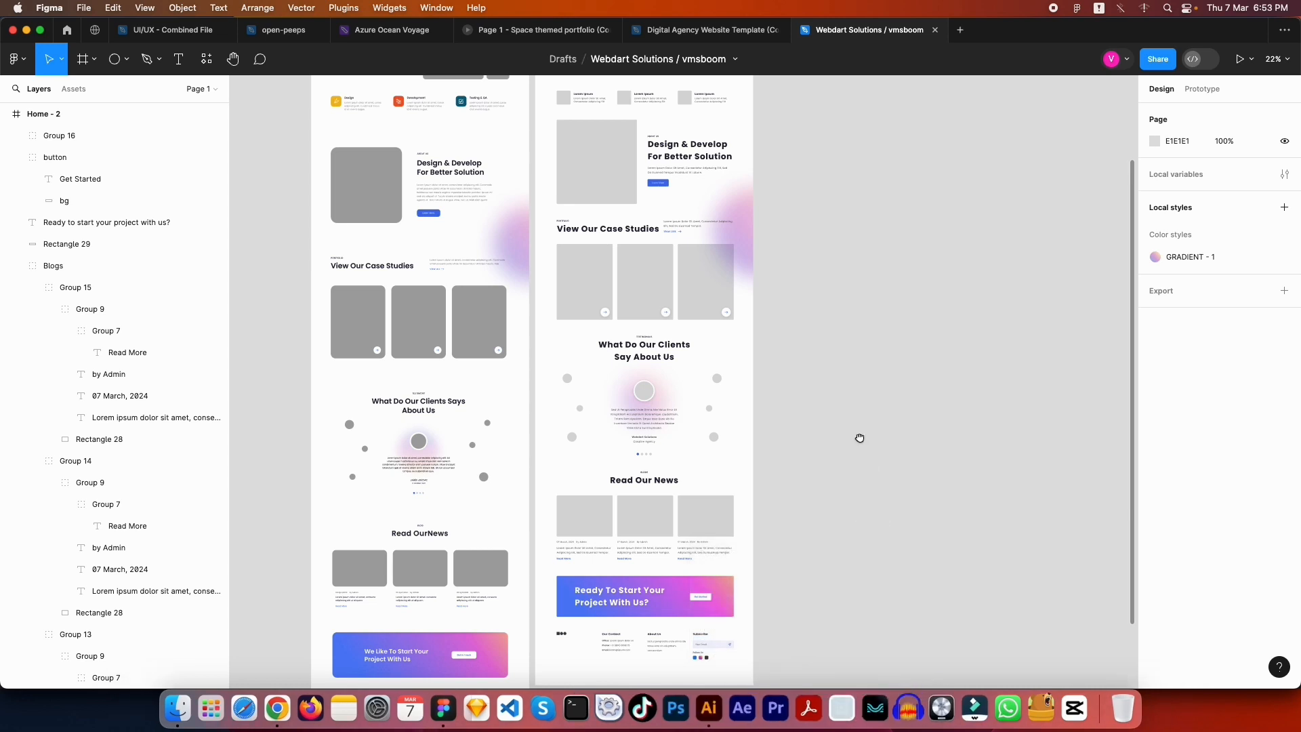
# Trim the Home - 2 frame to 4653 tall
pyautogui.scroll(-5, 816, 350)
pyautogui.click(663, 440)
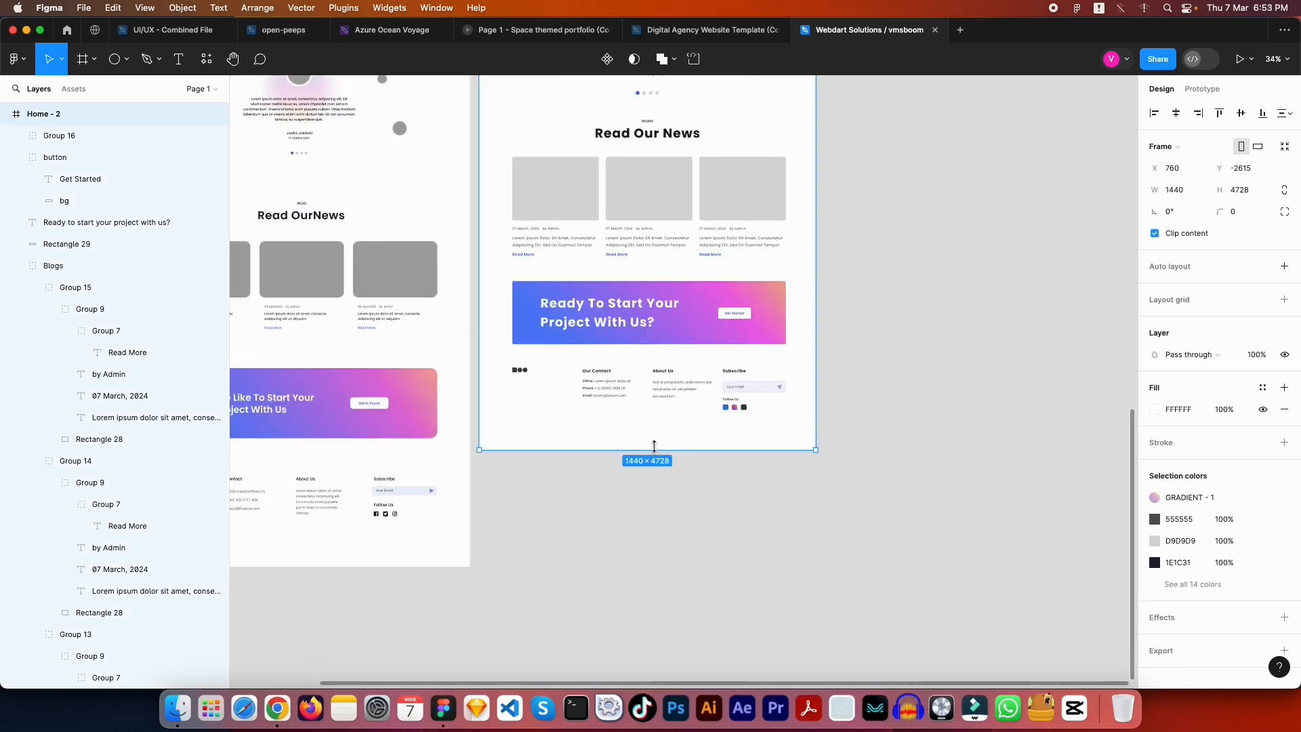
pyautogui.moveTo(664, 449); pyautogui.dragTo(653, 431)
pyautogui.click(755, 489)
# Copy the blurred gradient circle beside Case Studies and delete Ellipse 17
pyautogui.scroll(5, 754, 489)
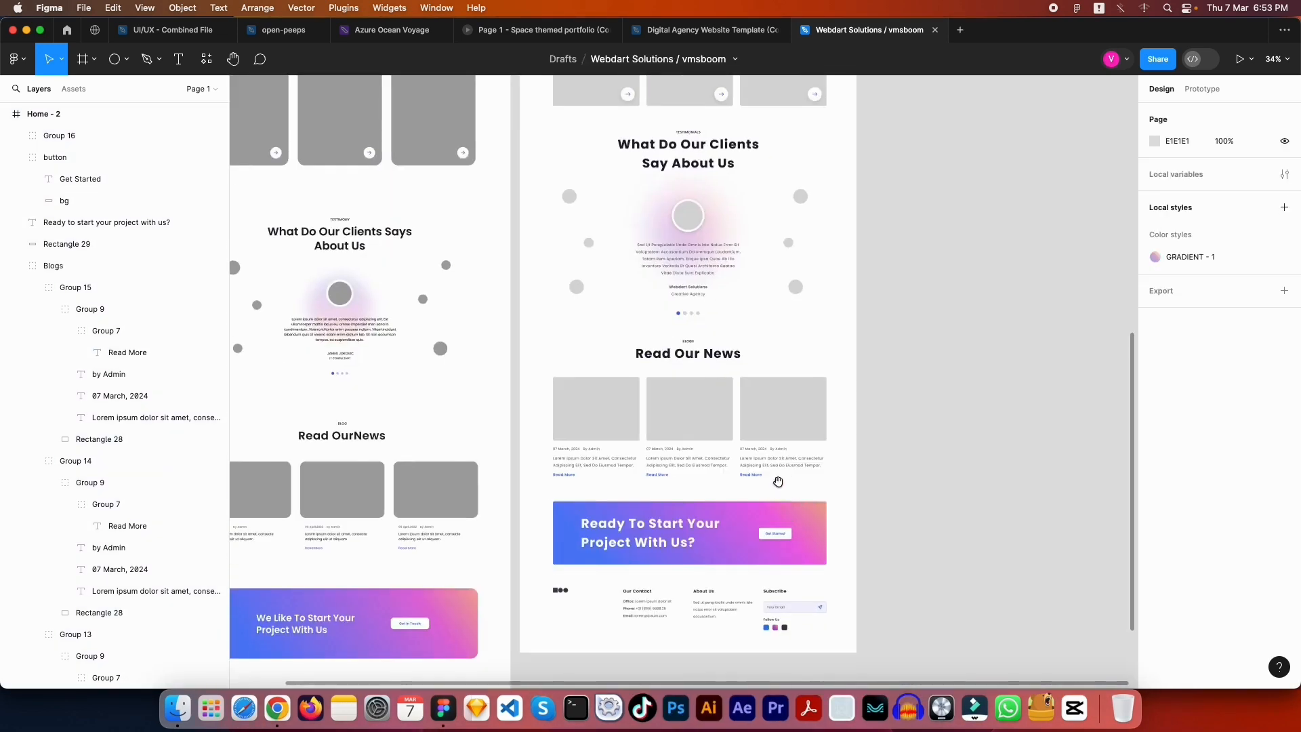
pyautogui.scroll(8, 738, 212)
pyautogui.click(911, 342)
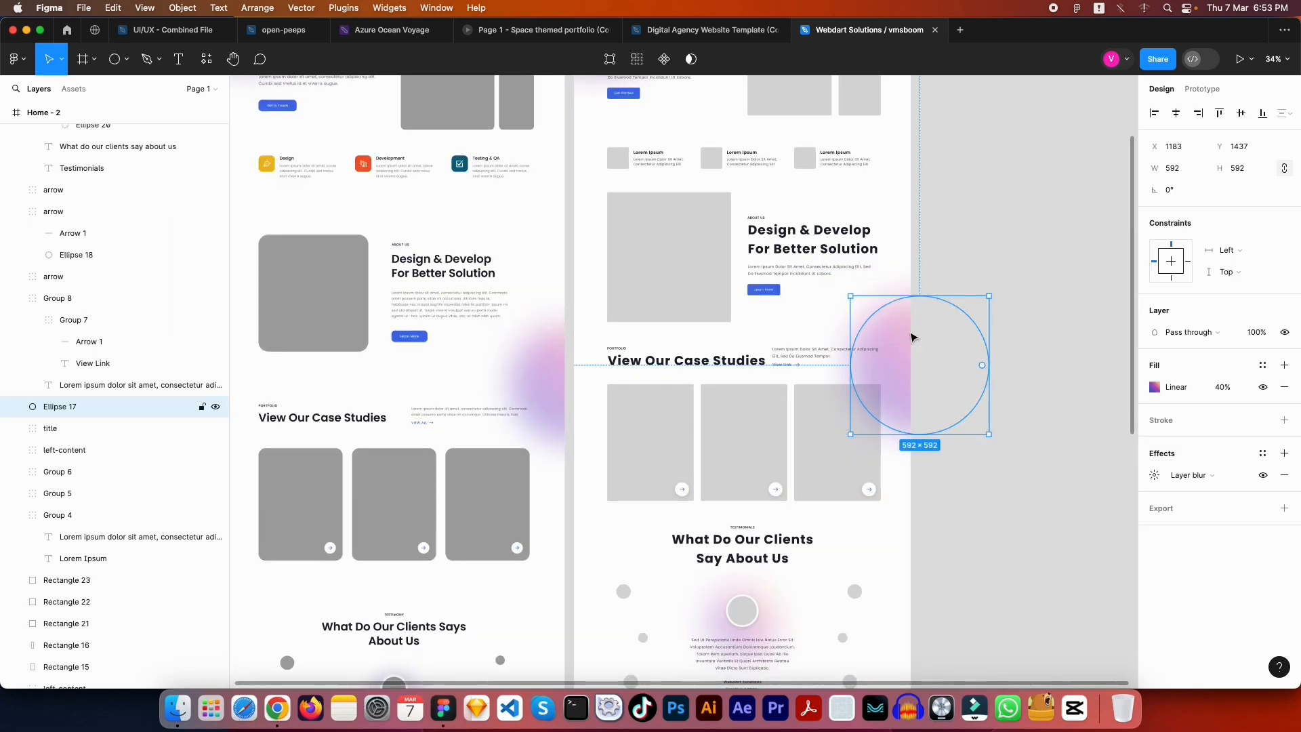
pyautogui.press('Escape')
pyautogui.scroll(-10, 822, 116)
pyautogui.scroll(4, 681, 429)
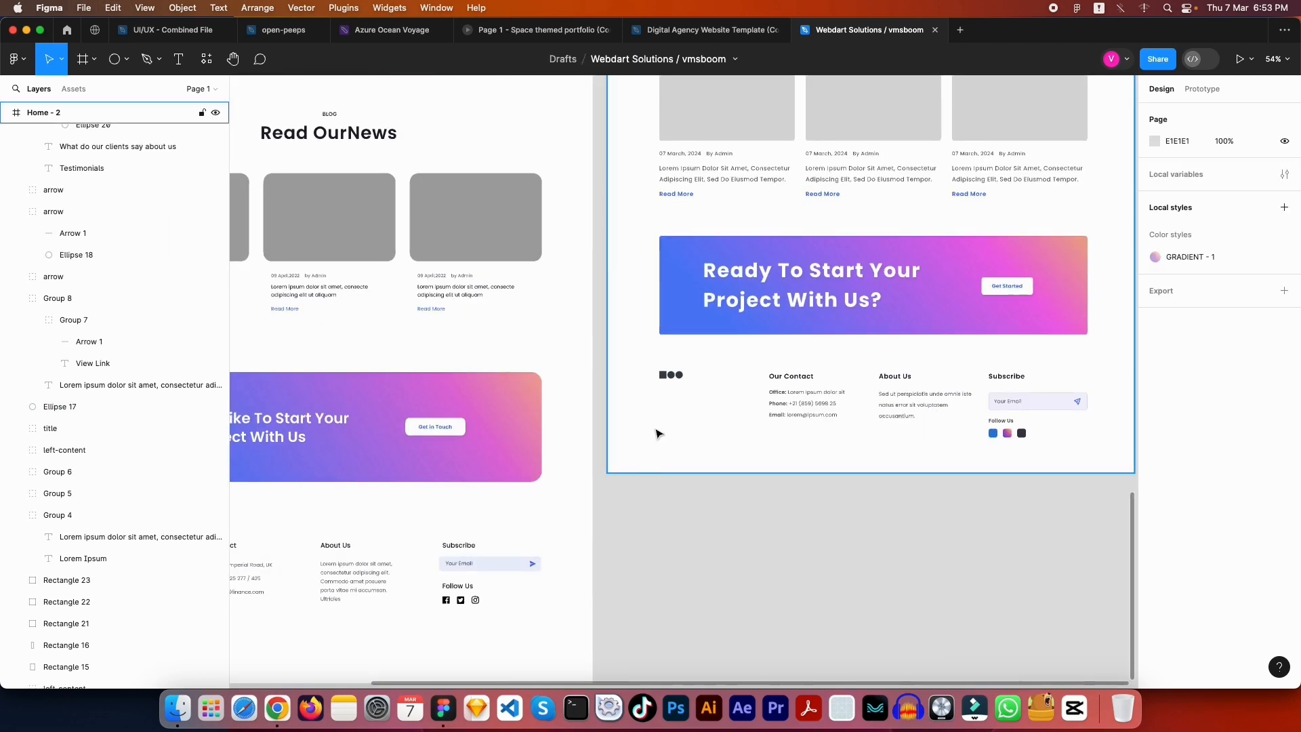
pyautogui.click(656, 429)
pyautogui.moveTo(656, 430)
pyautogui.mouseDown()
pyautogui.moveTo(654, 471)
pyautogui.moveTo(667, 452)
pyautogui.mouseUp()
pyautogui.press('Delete')
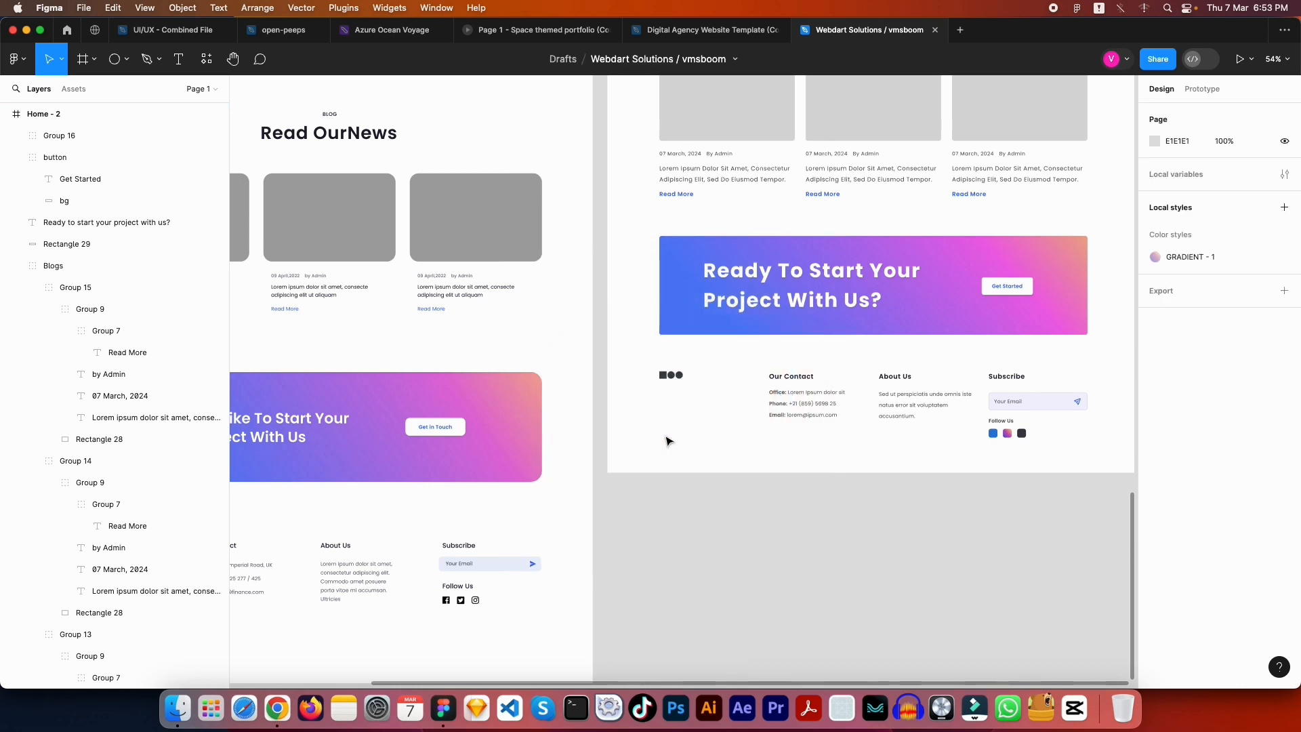
# Paste the 592×592 circle into Home - 2 as Ellipse 18 at the footer's left edge
pyautogui.click(684, 431)
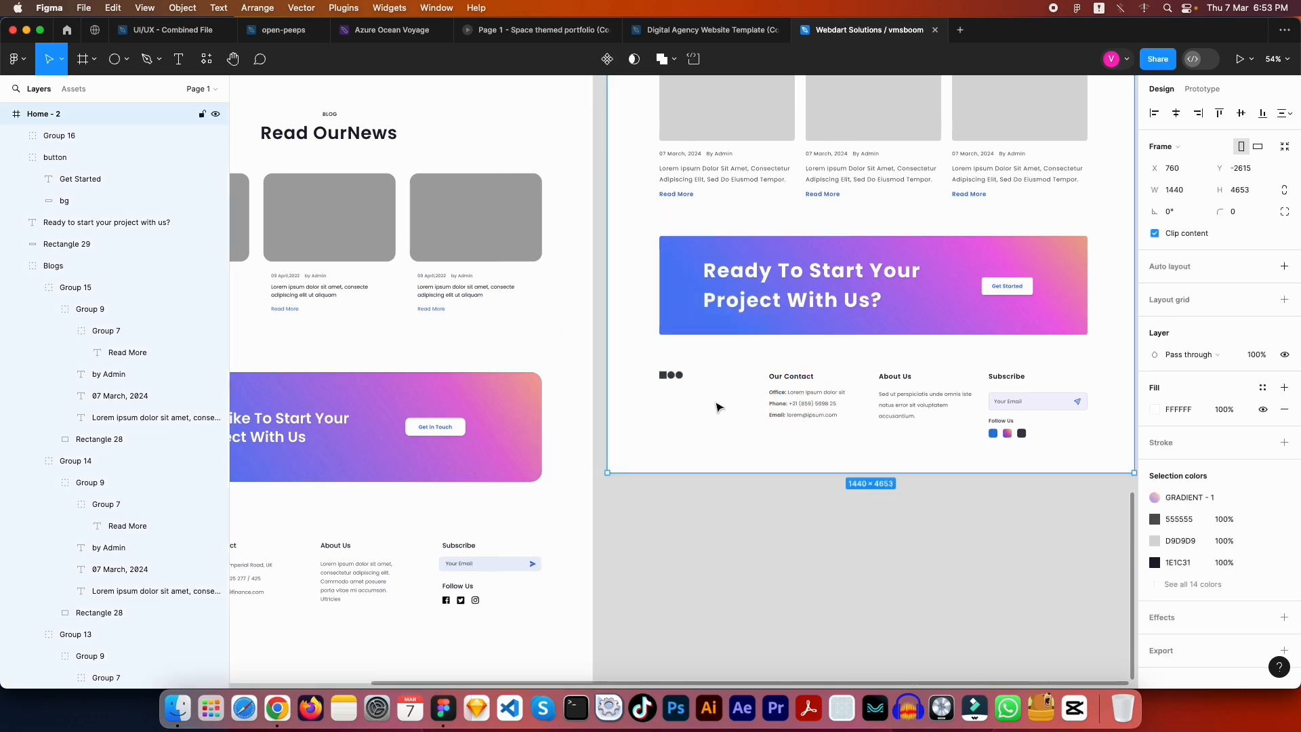
pyautogui.hotkey('ctrl', 'v')
pyautogui.moveTo(673, 439); pyautogui.dragTo(803, 385)
pyautogui.scroll(2, 689, 404)
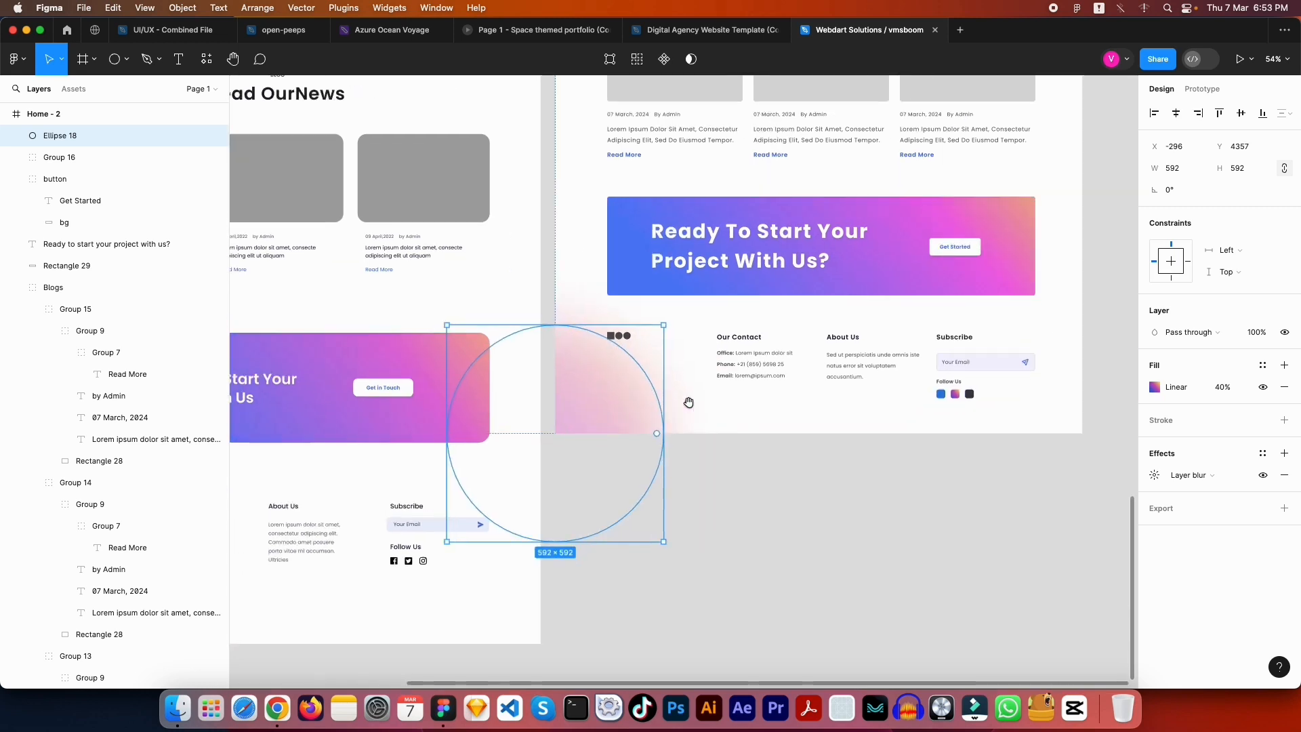
# Send Ellipse 18 to back, then scroll up to the top of Home - 2
pyautogui.rightClick(591, 368)
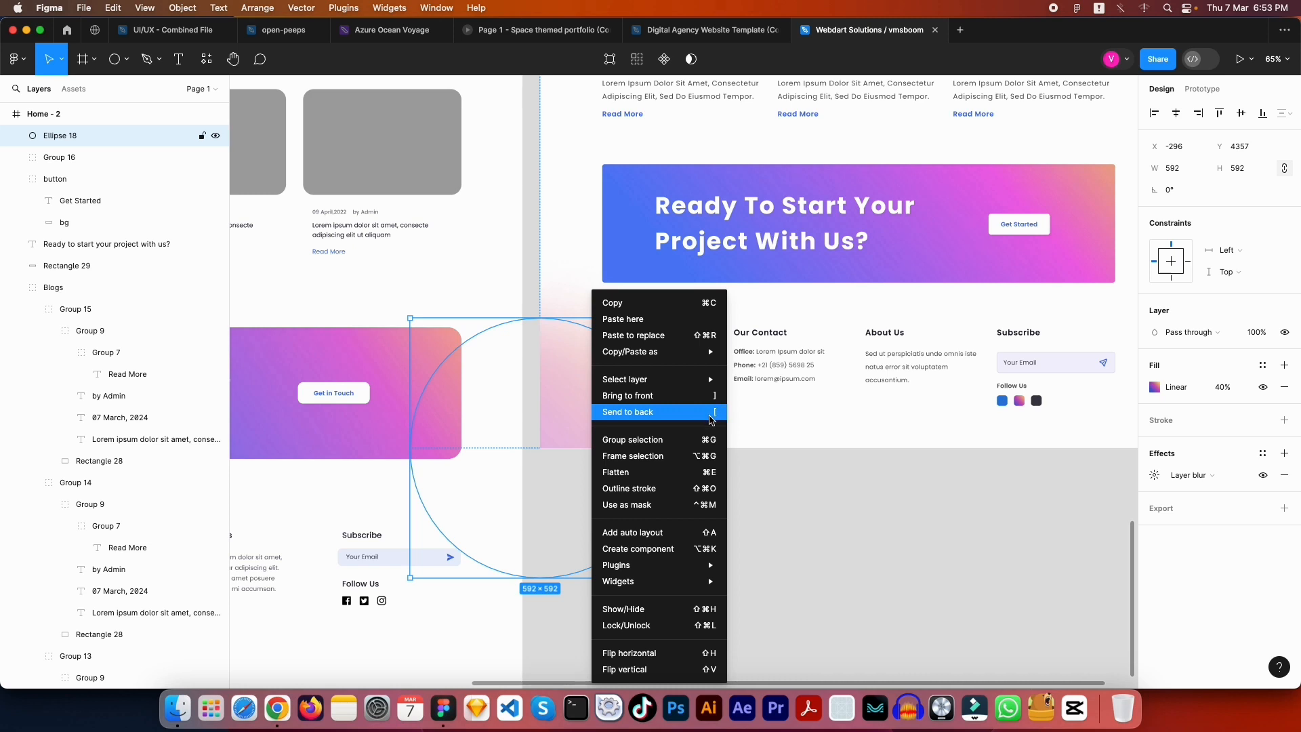
pyautogui.click(711, 420)
pyautogui.click(801, 438)
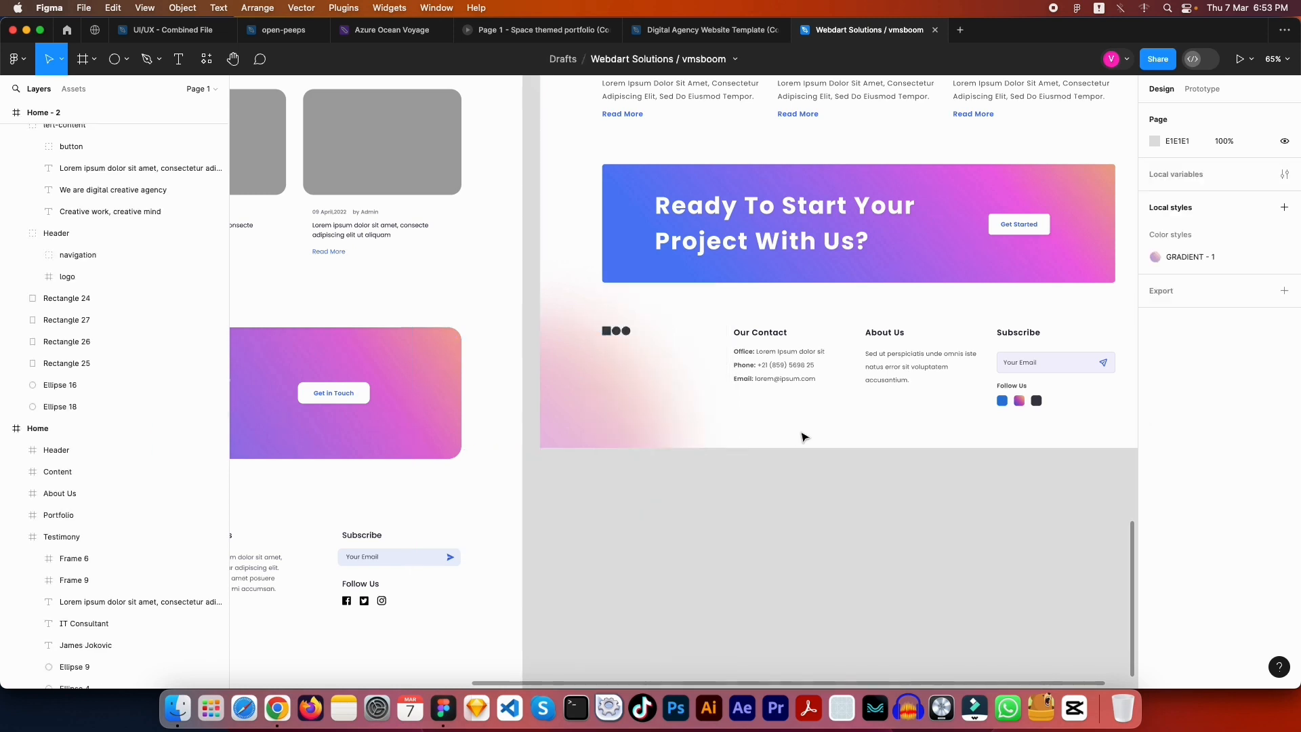
pyautogui.hscroll(5, 807, 424)
pyautogui.scroll(2, 807, 425)
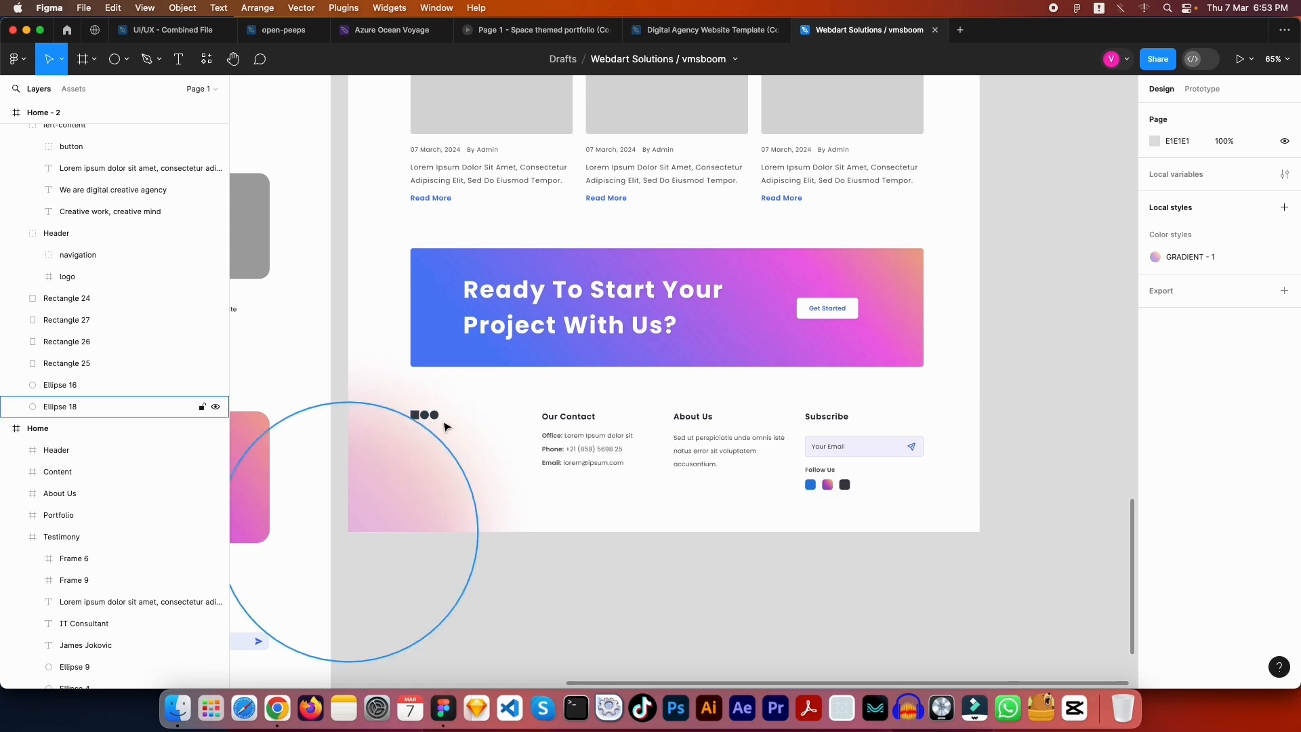
pyautogui.scroll(3, 896, 377)
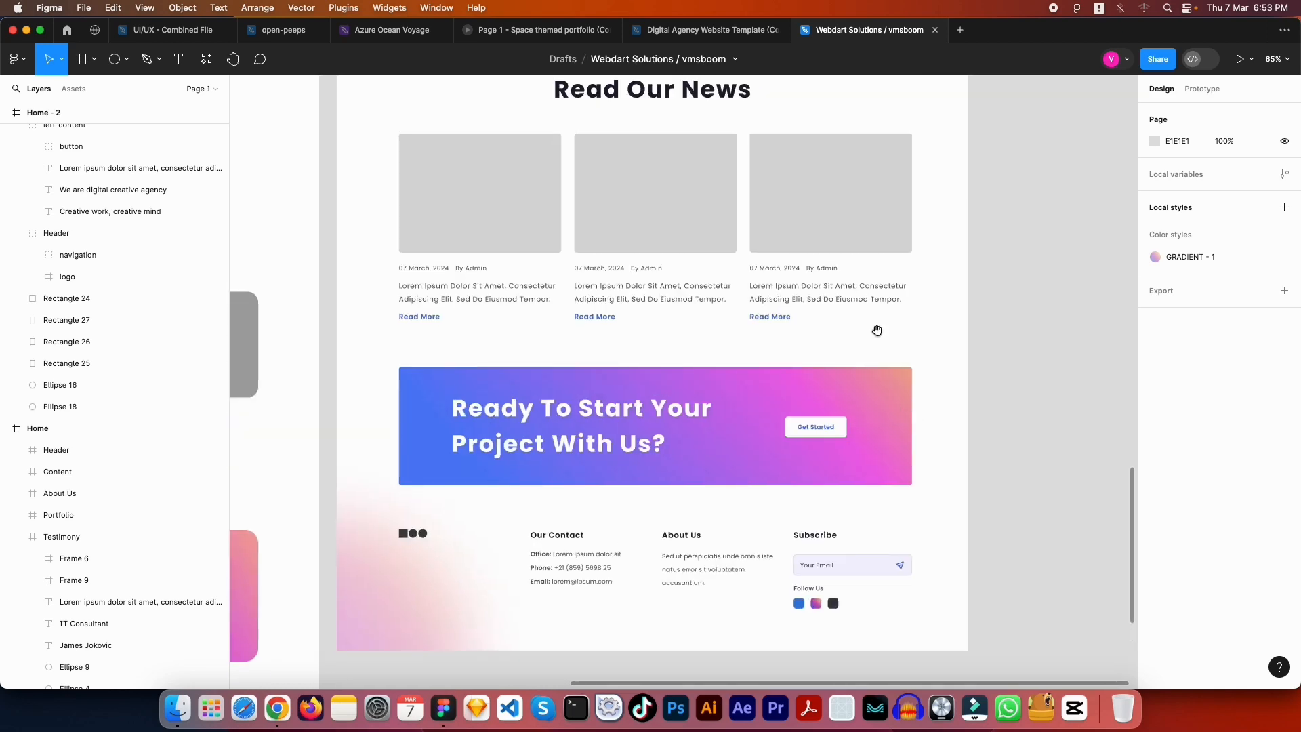
pyautogui.scroll(15, 877, 332)
pyautogui.scroll(10, 735, 531)
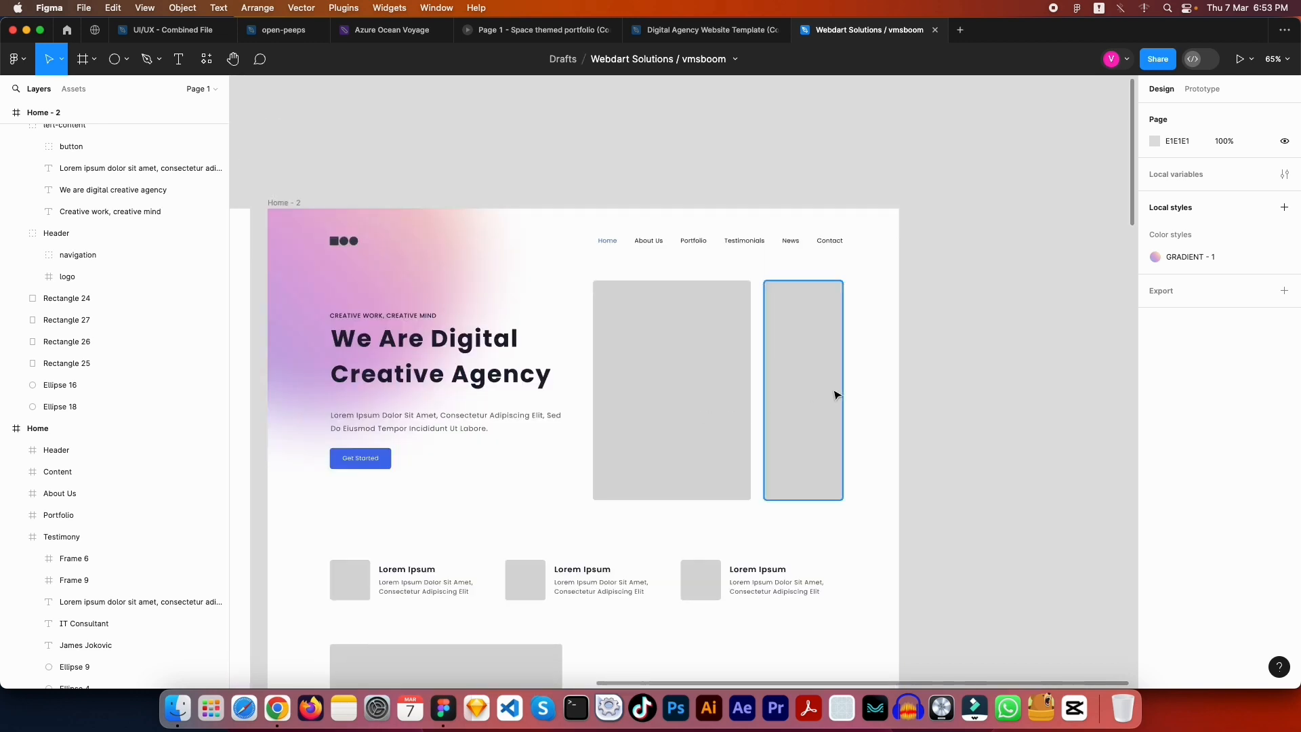
# Drag the Home - 2 frame farther right, widening the gap from Home
pyautogui.scroll(-10, 834, 393)
pyautogui.scroll(-3, 691, 290)
pyautogui.hscroll(3, 691, 290)
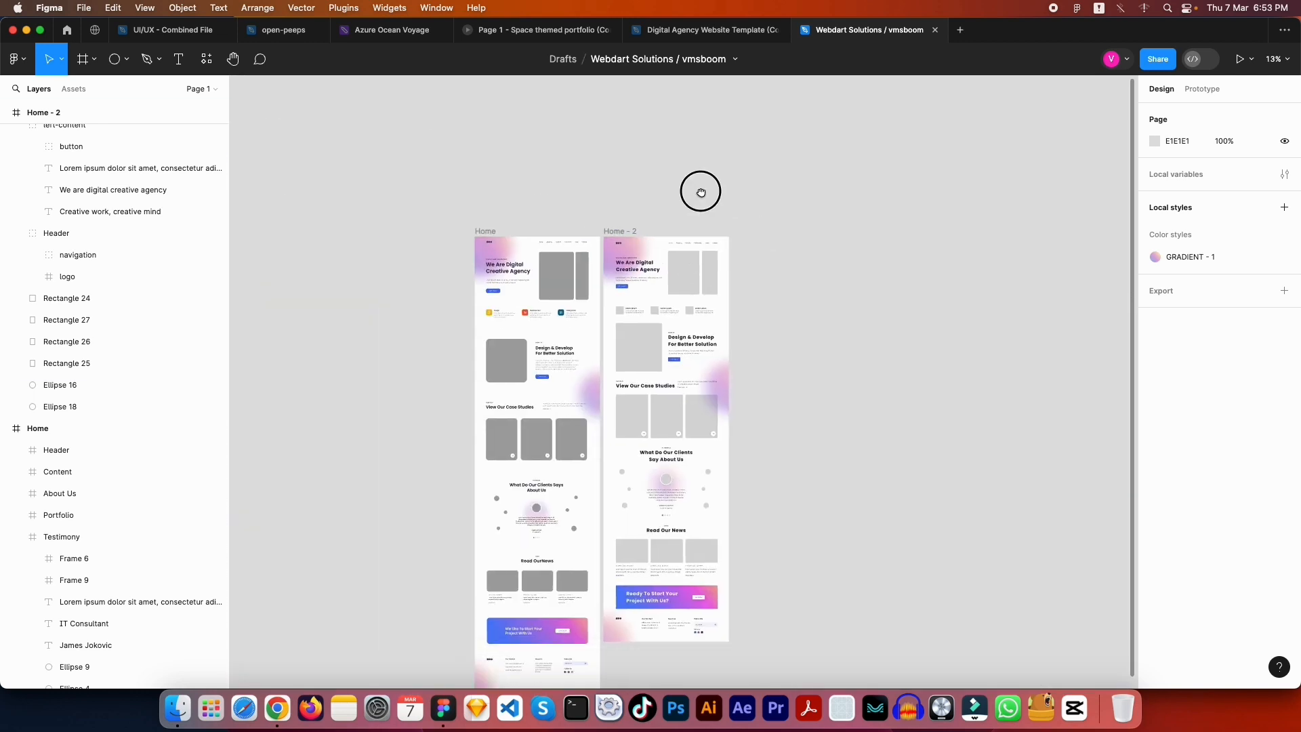
pyautogui.click(535, 157)
pyautogui.moveTo(535, 157); pyautogui.dragTo(637, 158)
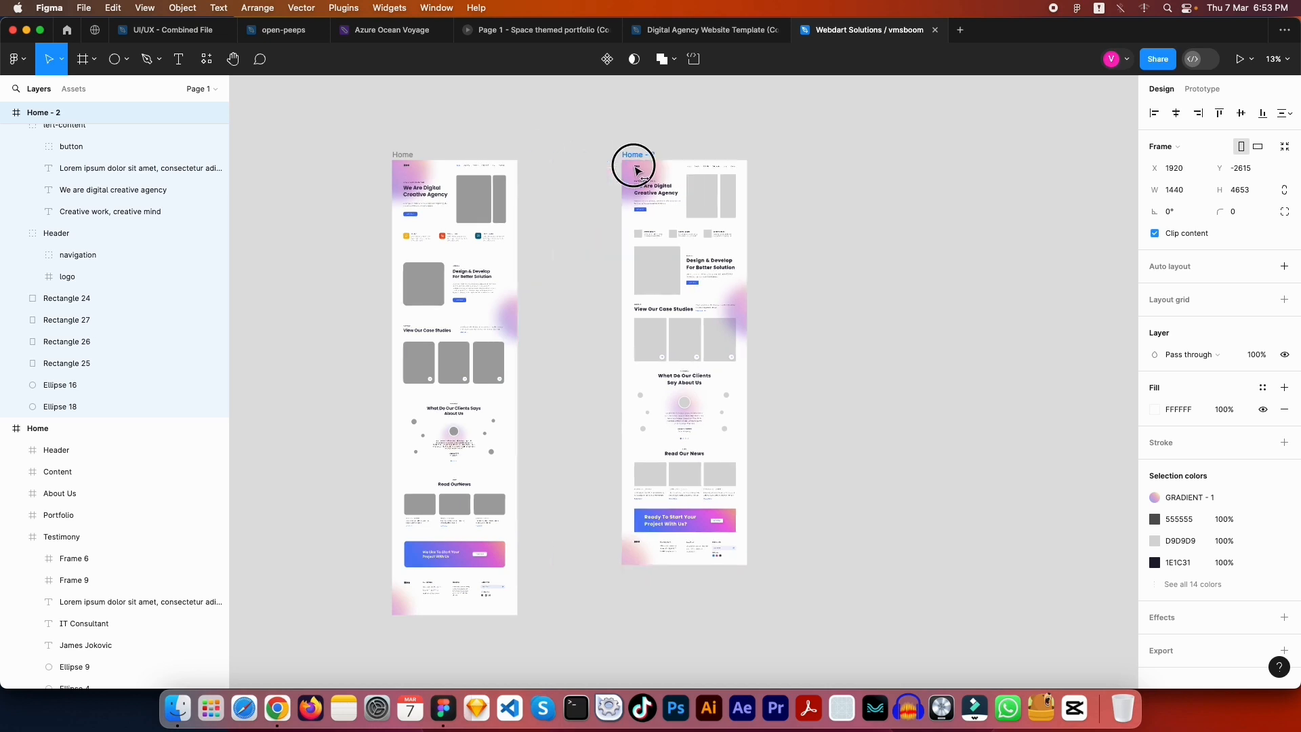
pyautogui.click(942, 329)
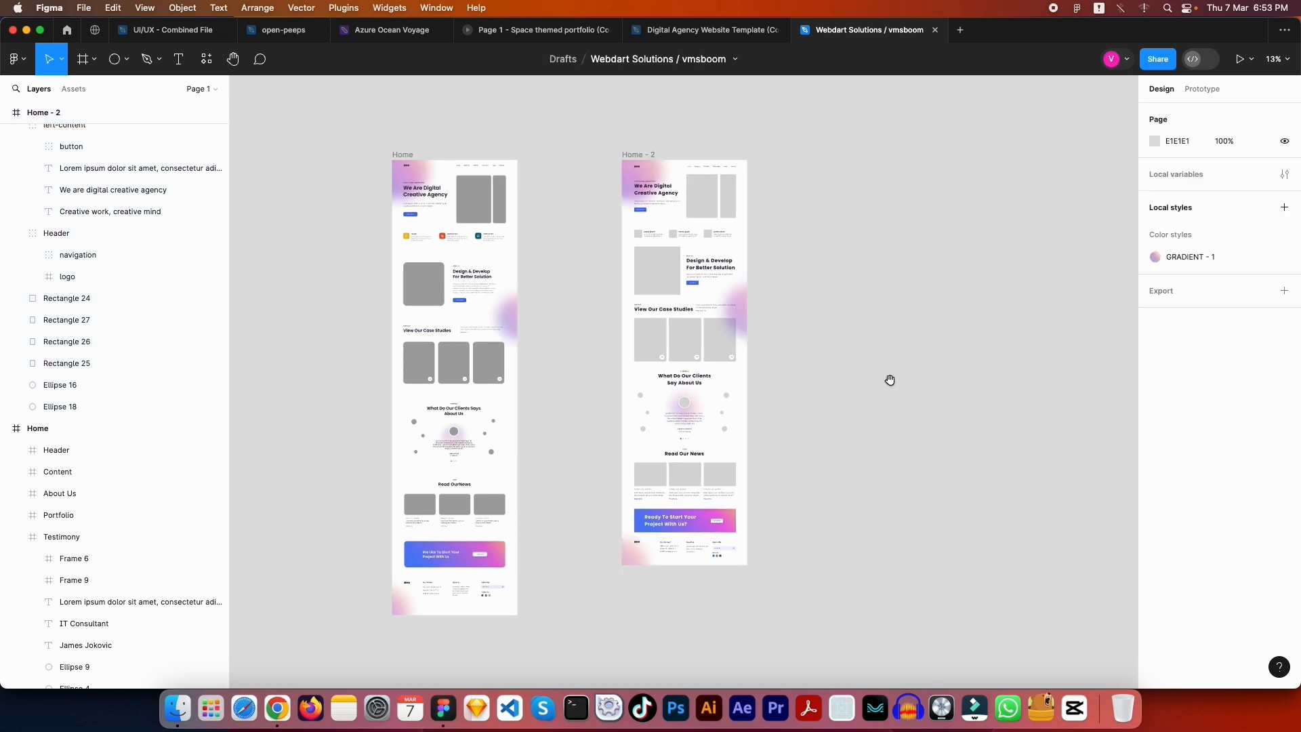
# Review the About Us, Testimony and Blog section frames in Home - 2
pyautogui.scroll(-2, 511, 407)
pyautogui.hscroll(-2, 511, 407)
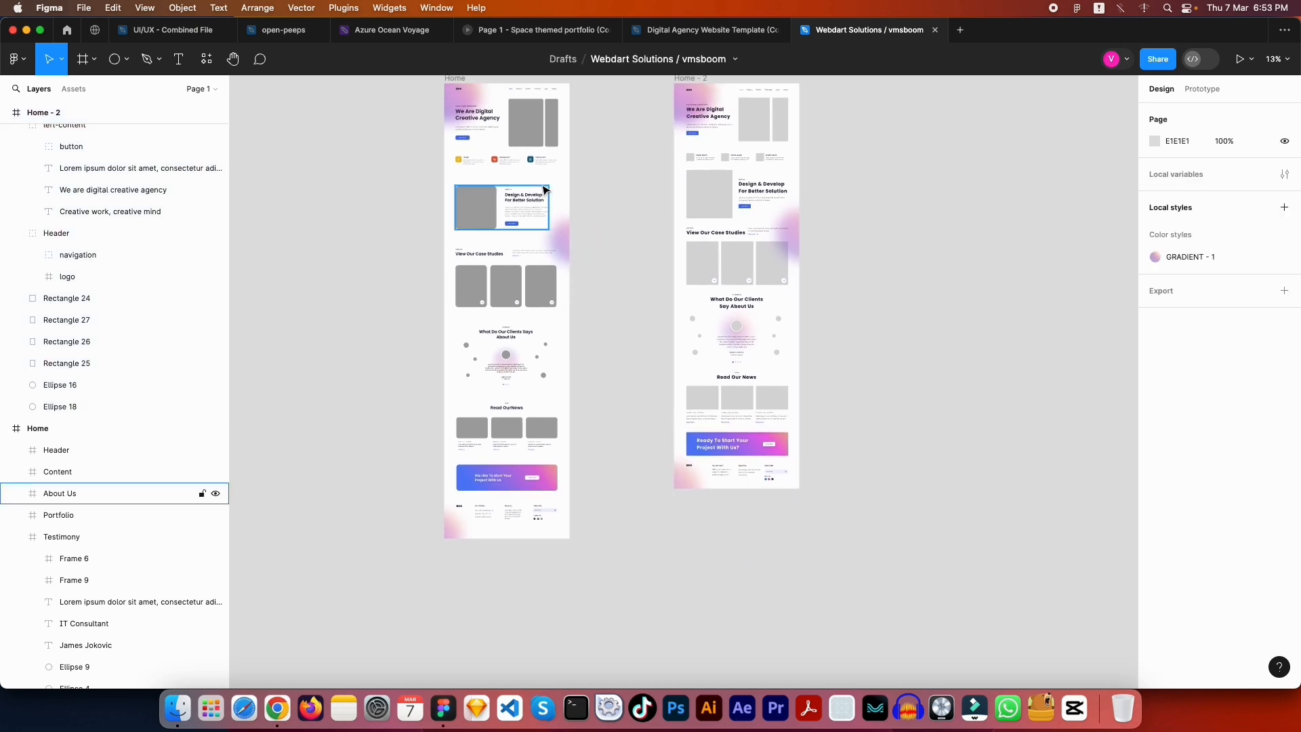
pyautogui.scroll(10, 546, 191)
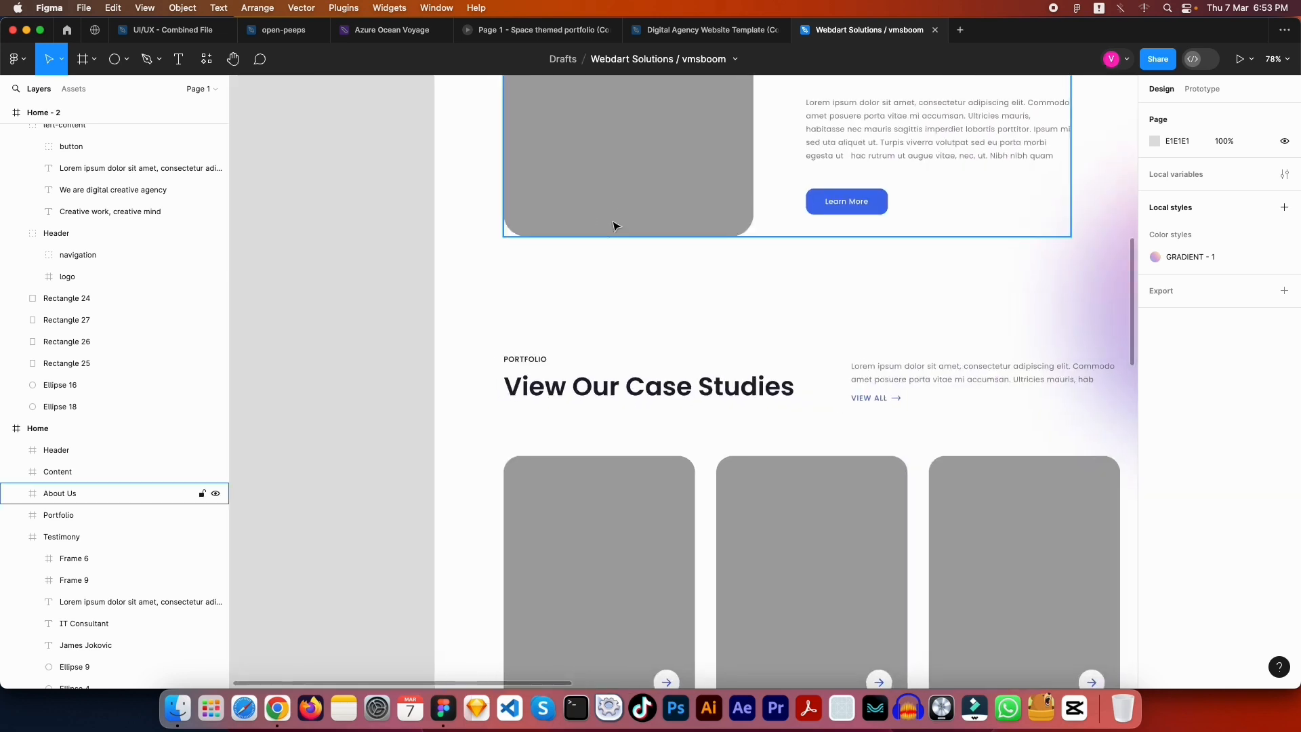
pyautogui.click(613, 225)
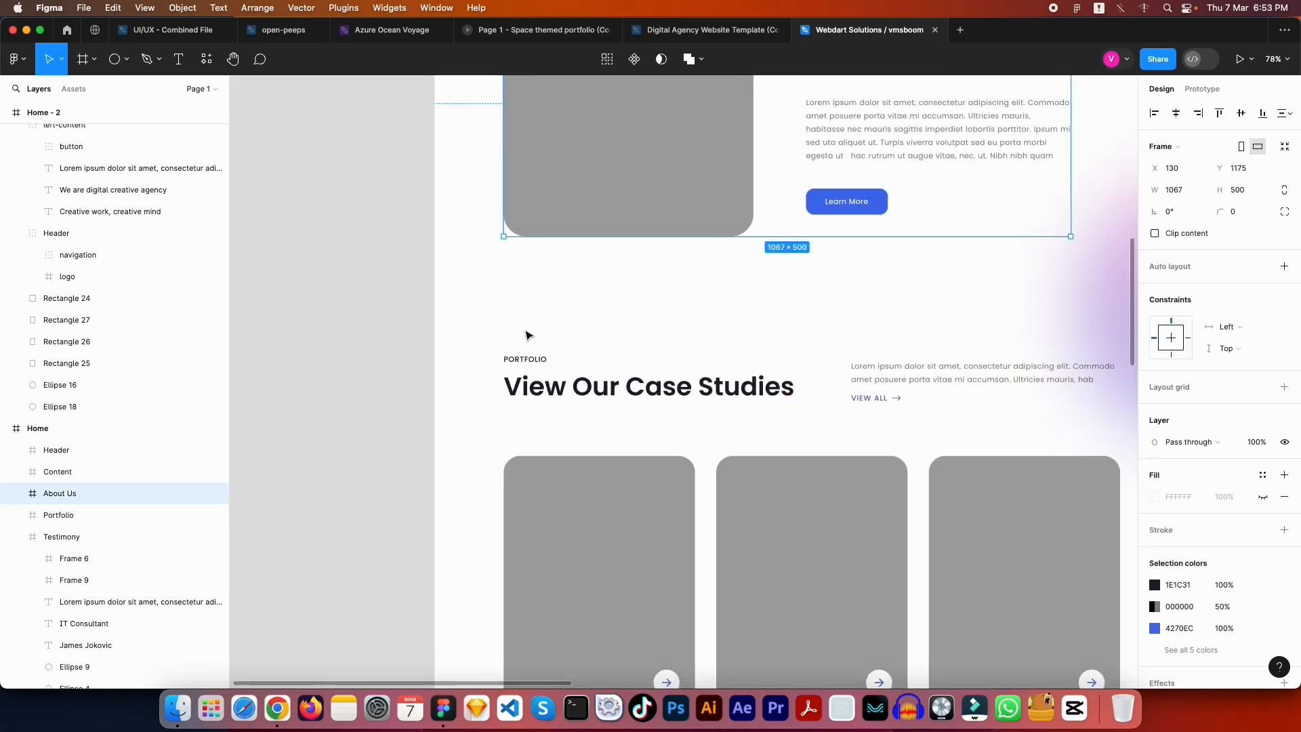
pyautogui.scroll(-5, 508, 325)
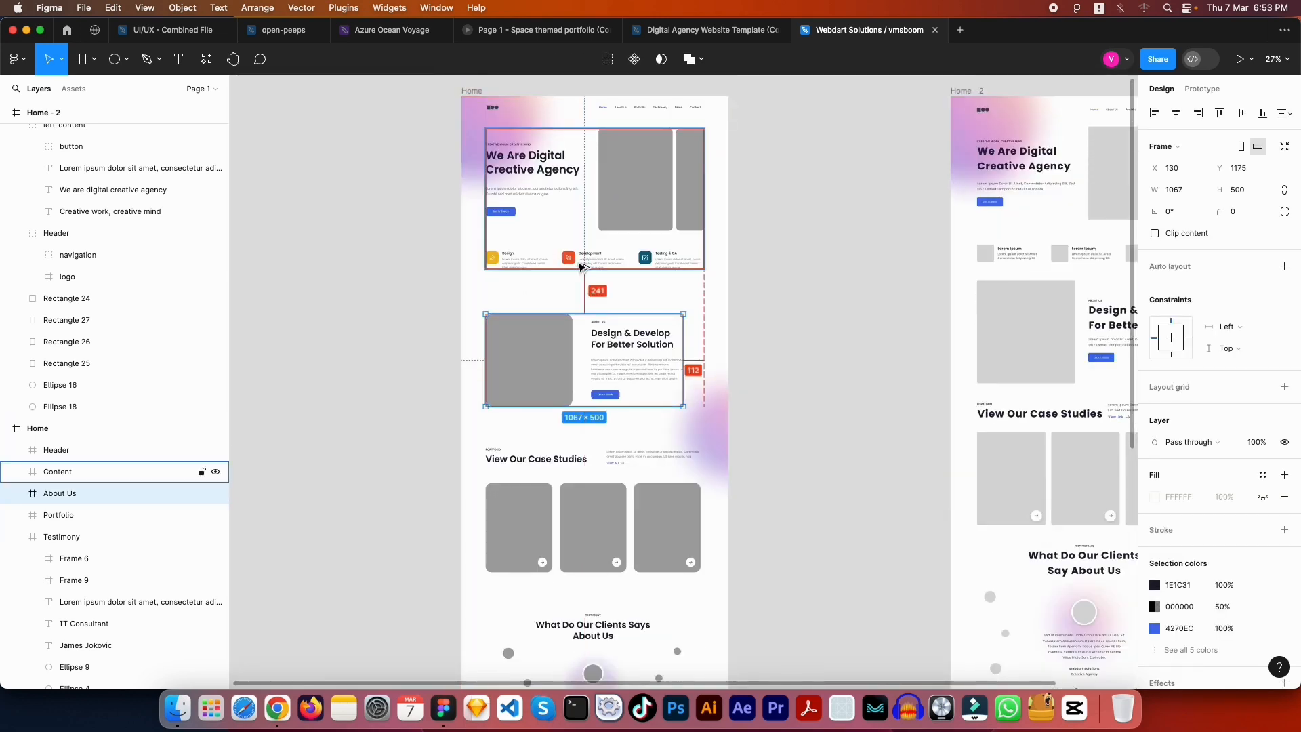
pyautogui.scroll(-6, 585, 266)
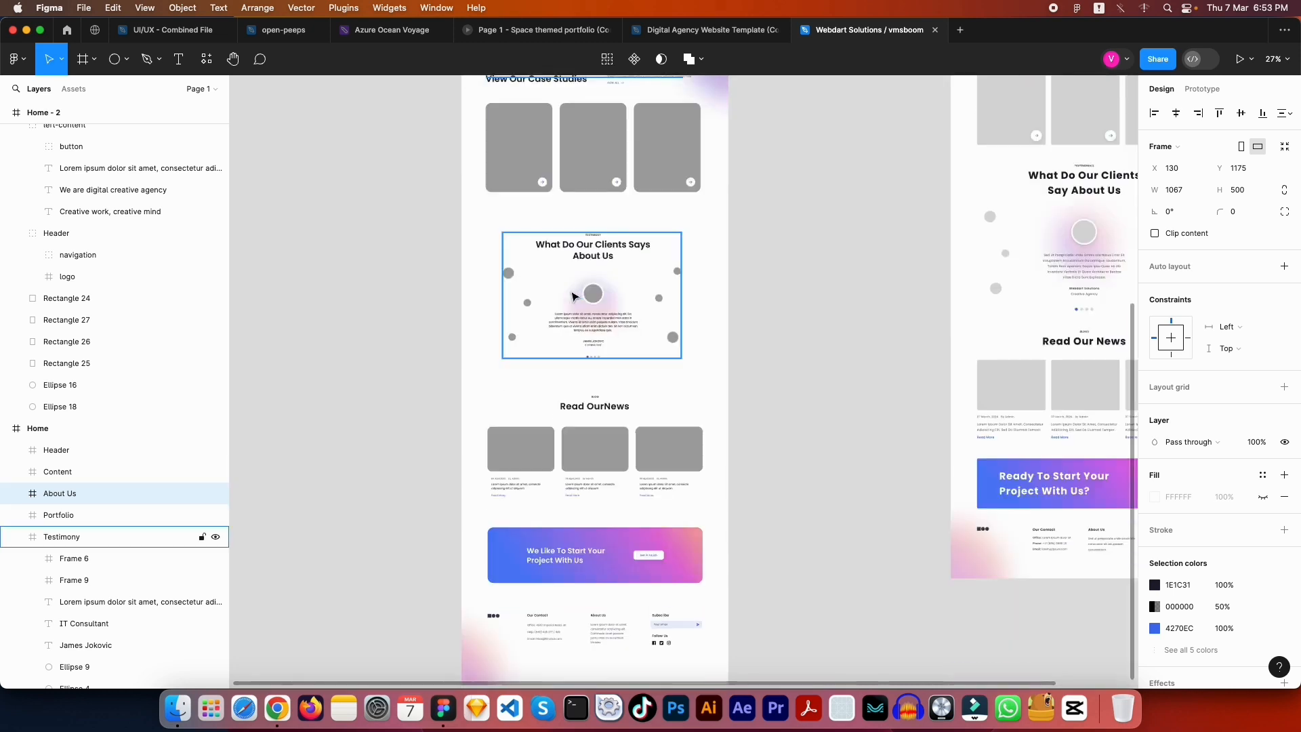
pyautogui.click(603, 223)
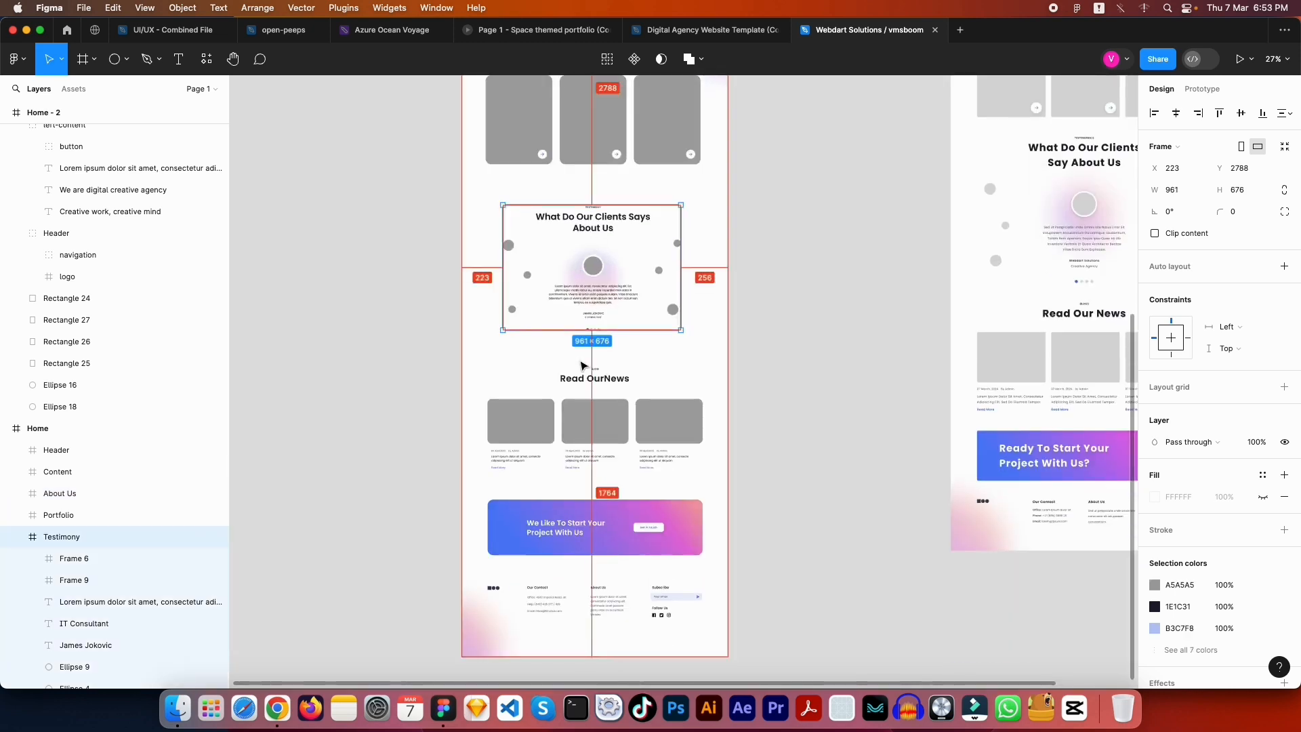
pyautogui.click(589, 379)
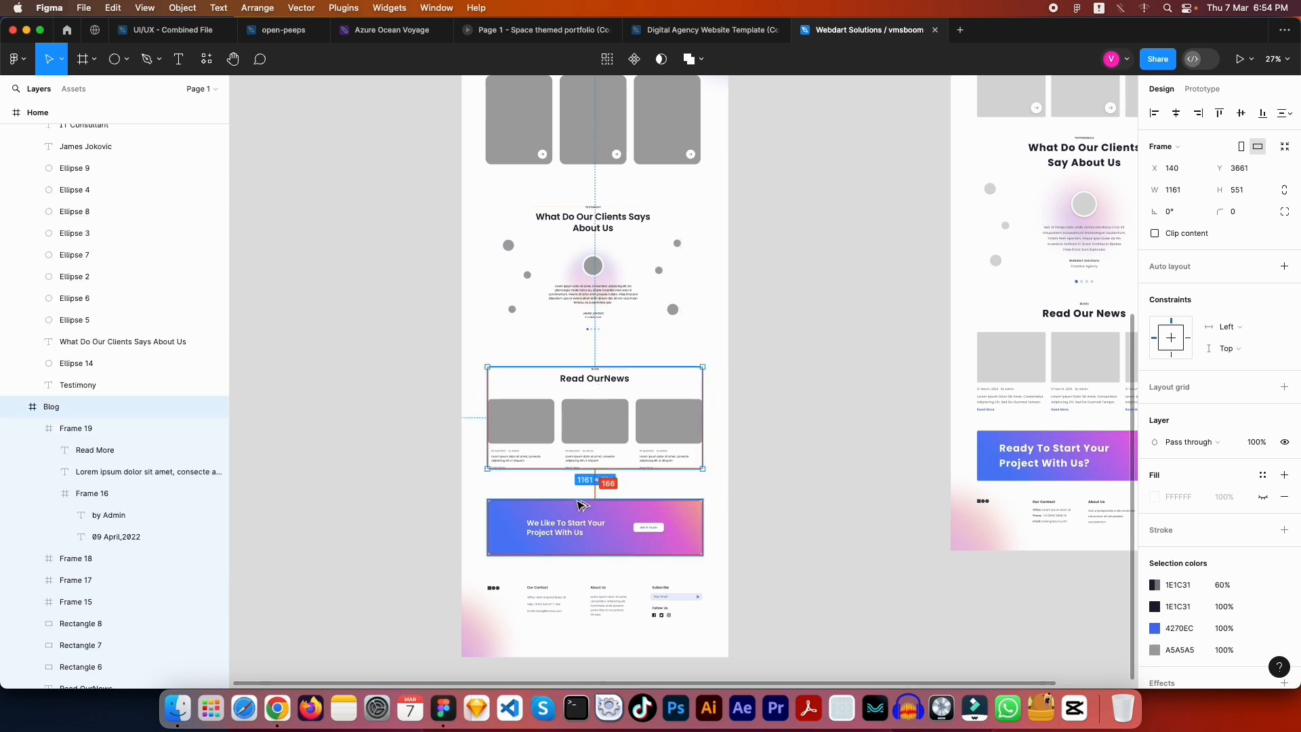
pyautogui.click(828, 406)
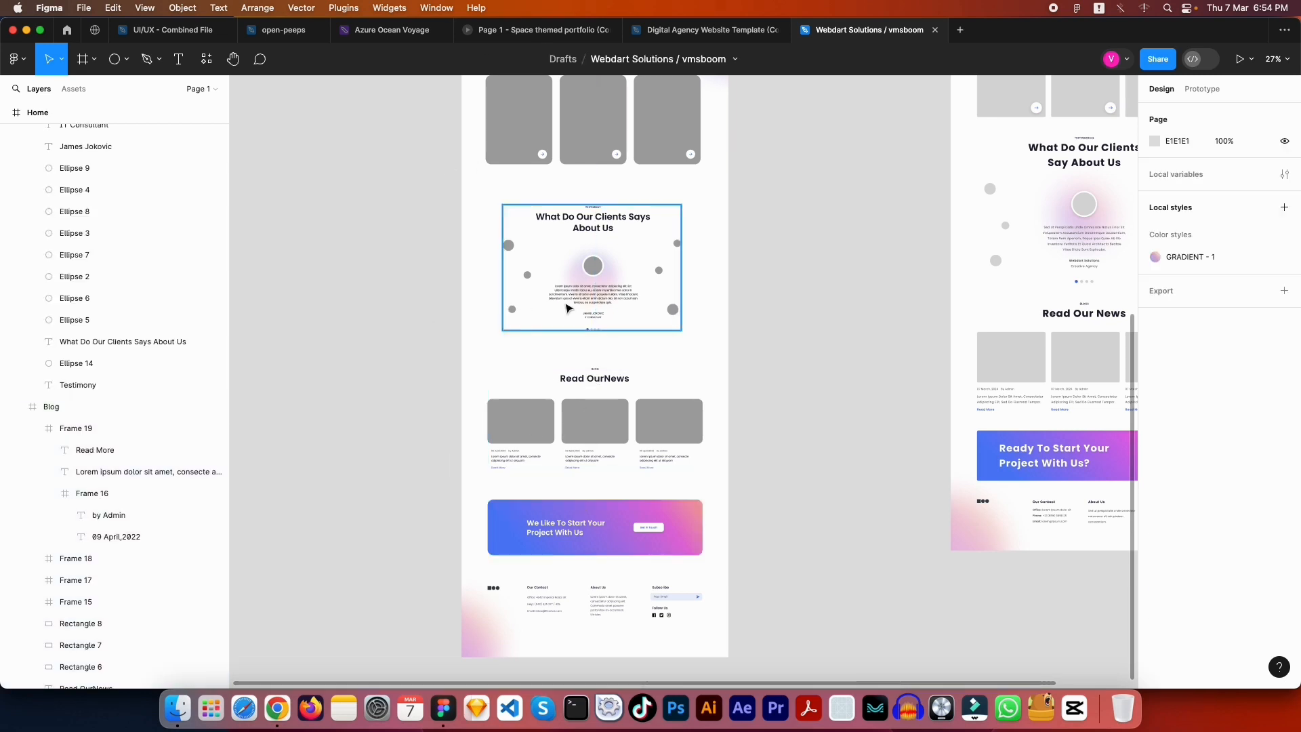
pyautogui.hscroll(10, 543, 359)
pyautogui.scroll(8, 542, 359)
pyautogui.scroll(3, 582, 476)
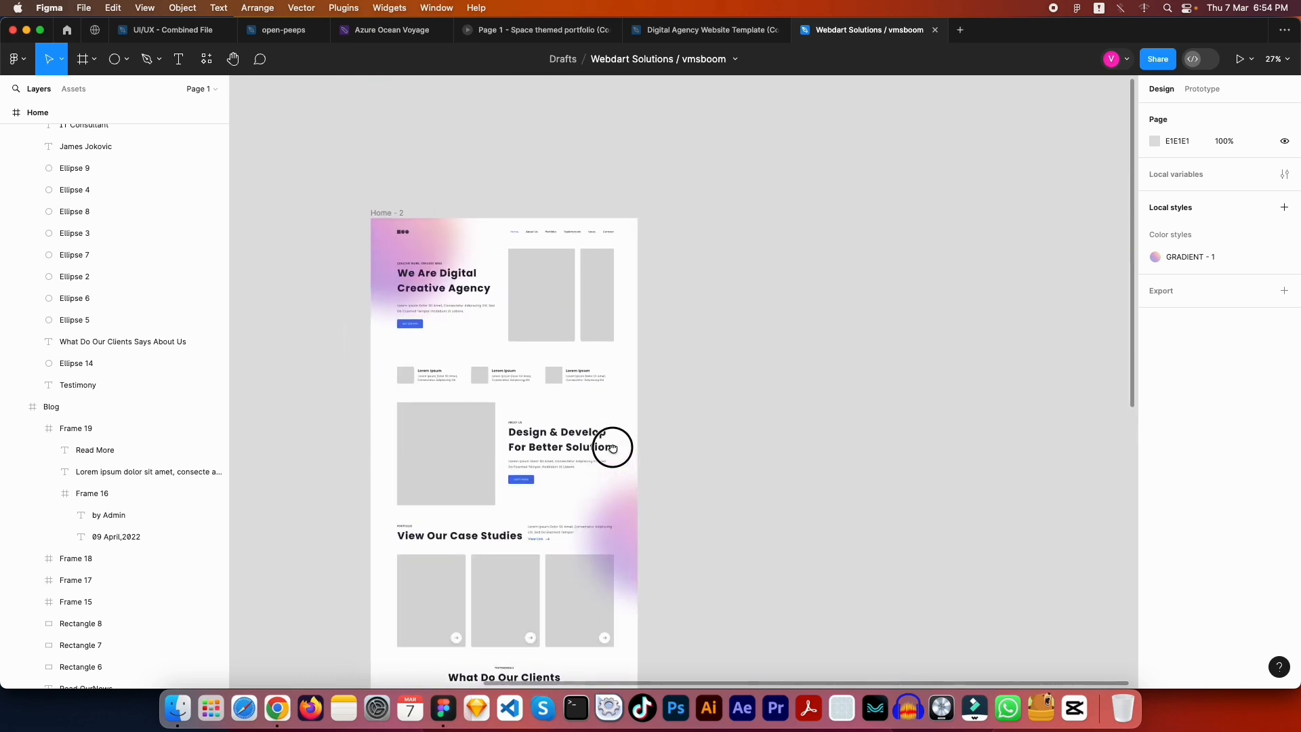
pyautogui.scroll(-5, 607, 441)
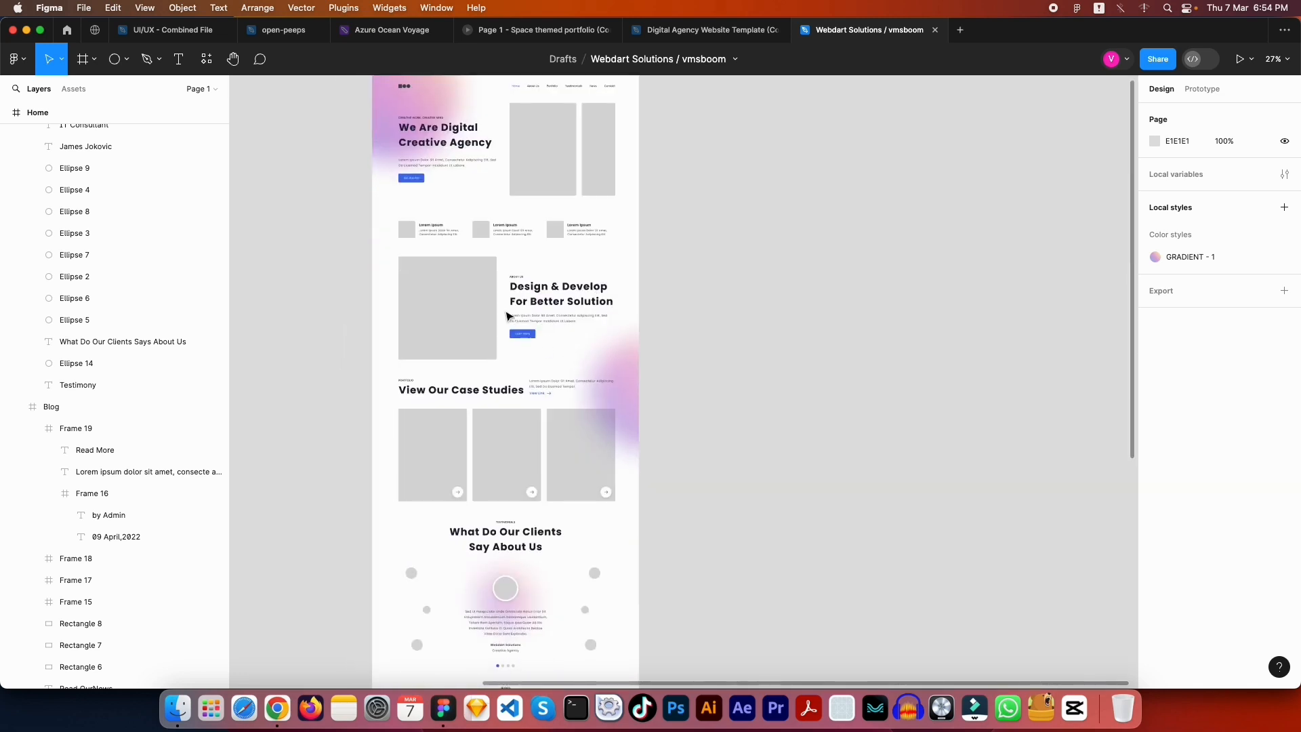
pyautogui.scroll(-5, 508, 315)
pyautogui.scroll(-9, 561, 457)
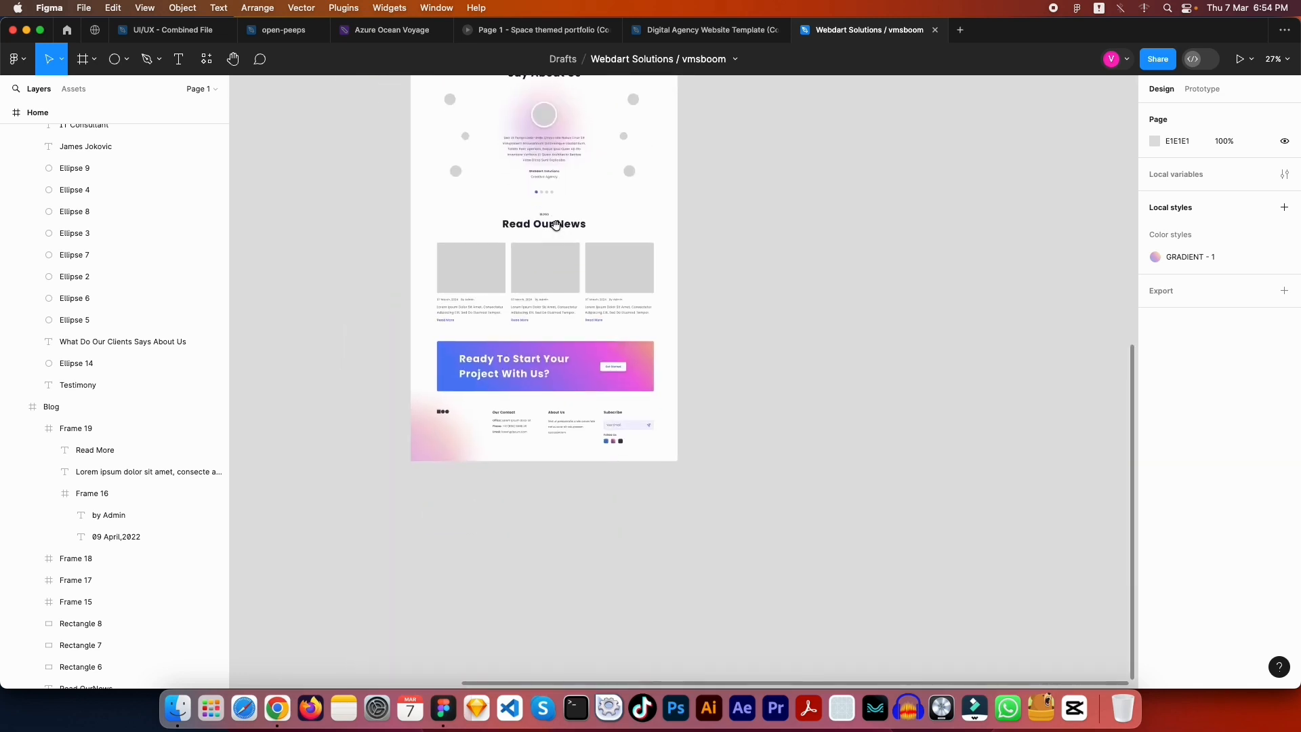
pyautogui.scroll(15, 554, 234)
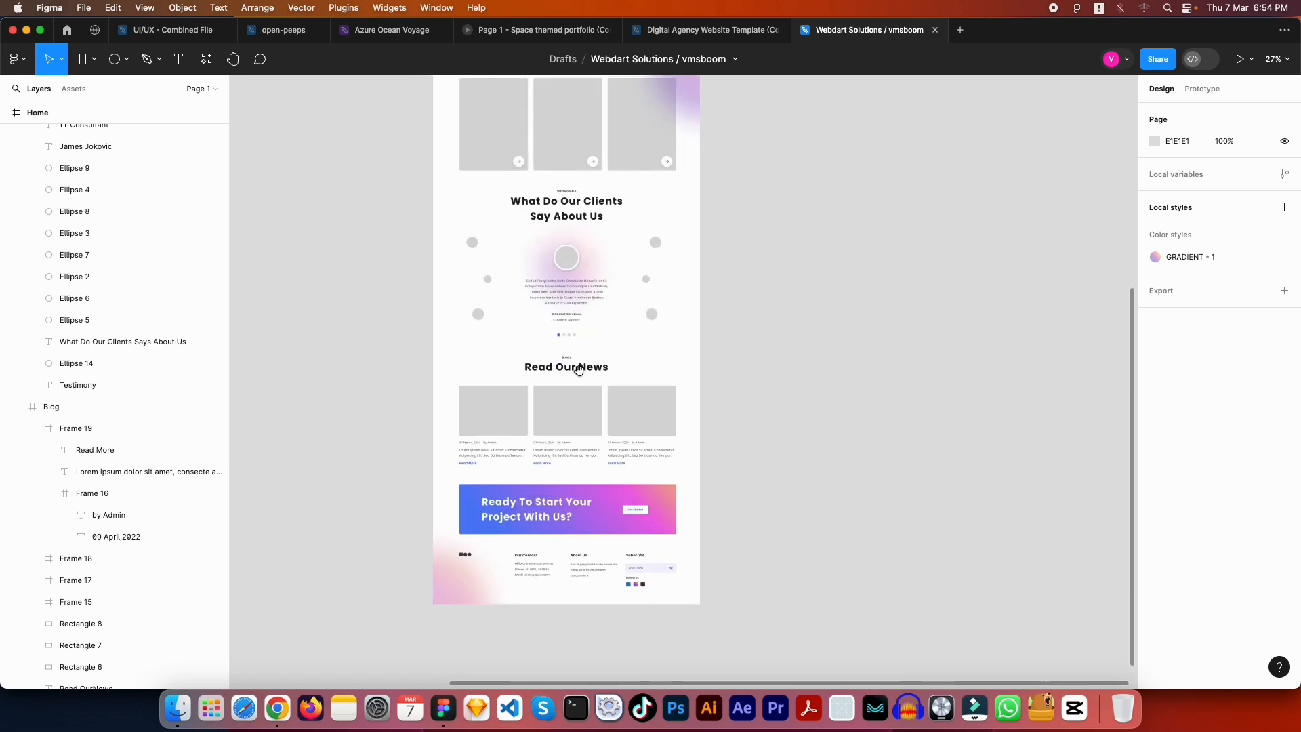
pyautogui.scroll(-5, 614, 467)
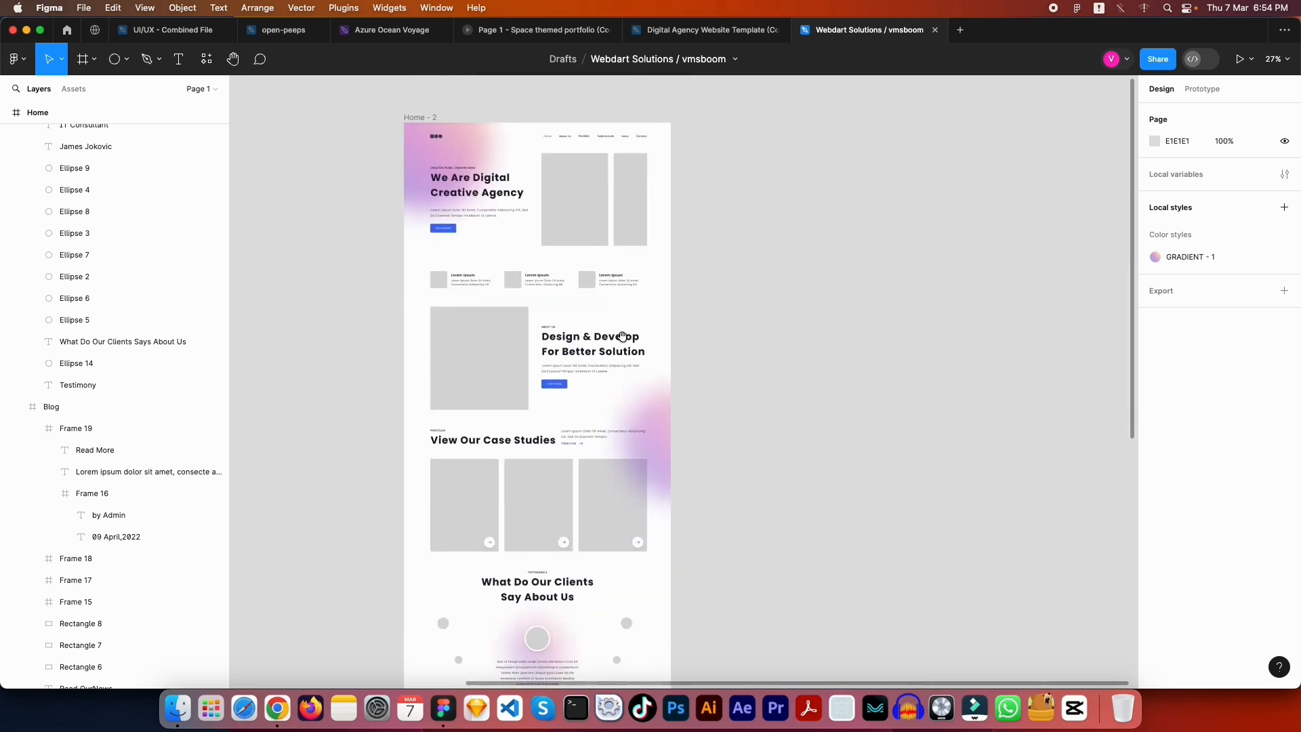
pyautogui.scroll(-16, 622, 330)
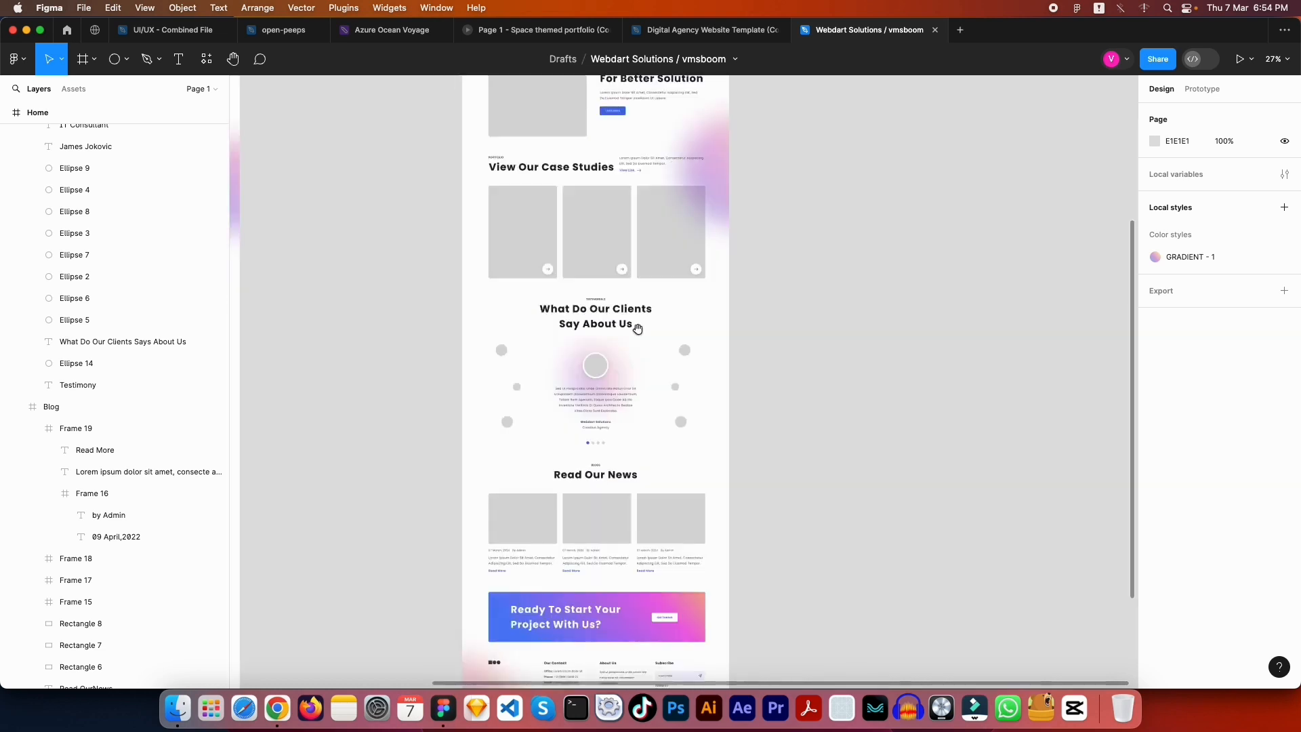
pyautogui.scroll(14, 641, 226)
pyautogui.scroll(6, 665, 465)
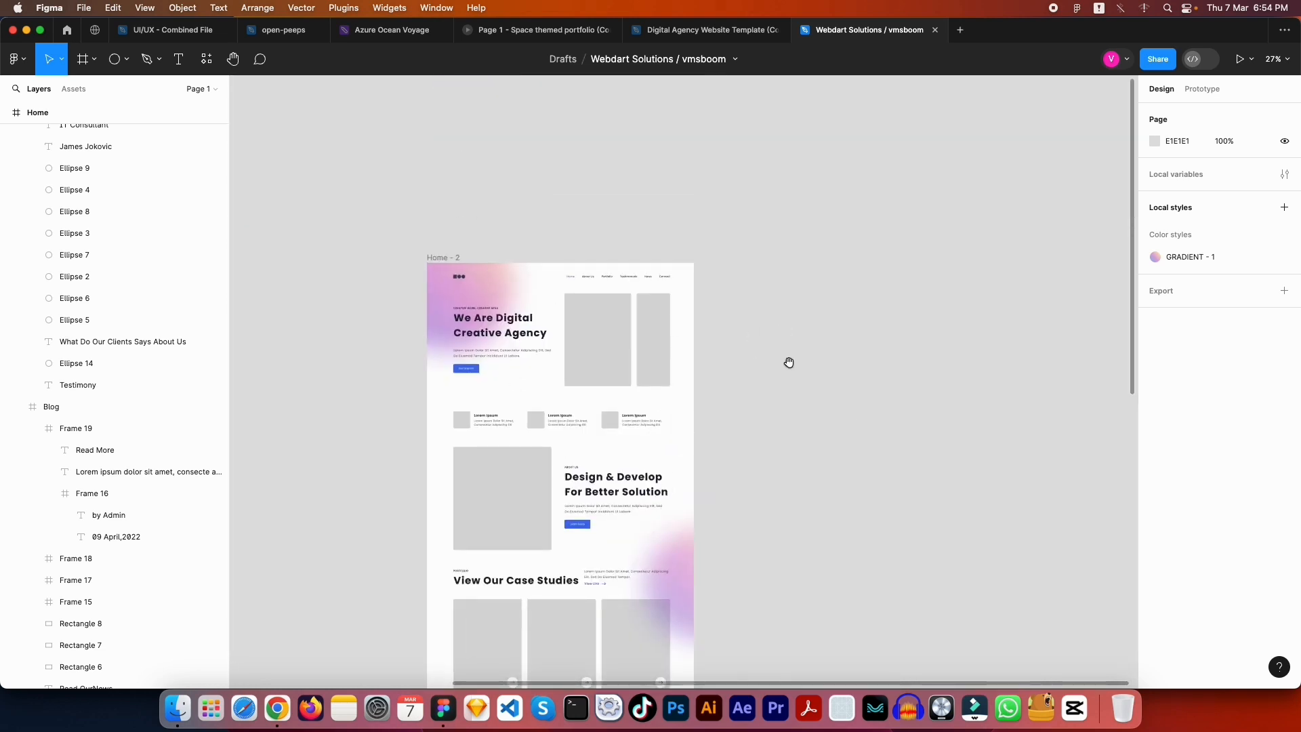
pyautogui.moveTo(787, 363); pyautogui.dragTo(876, 277)
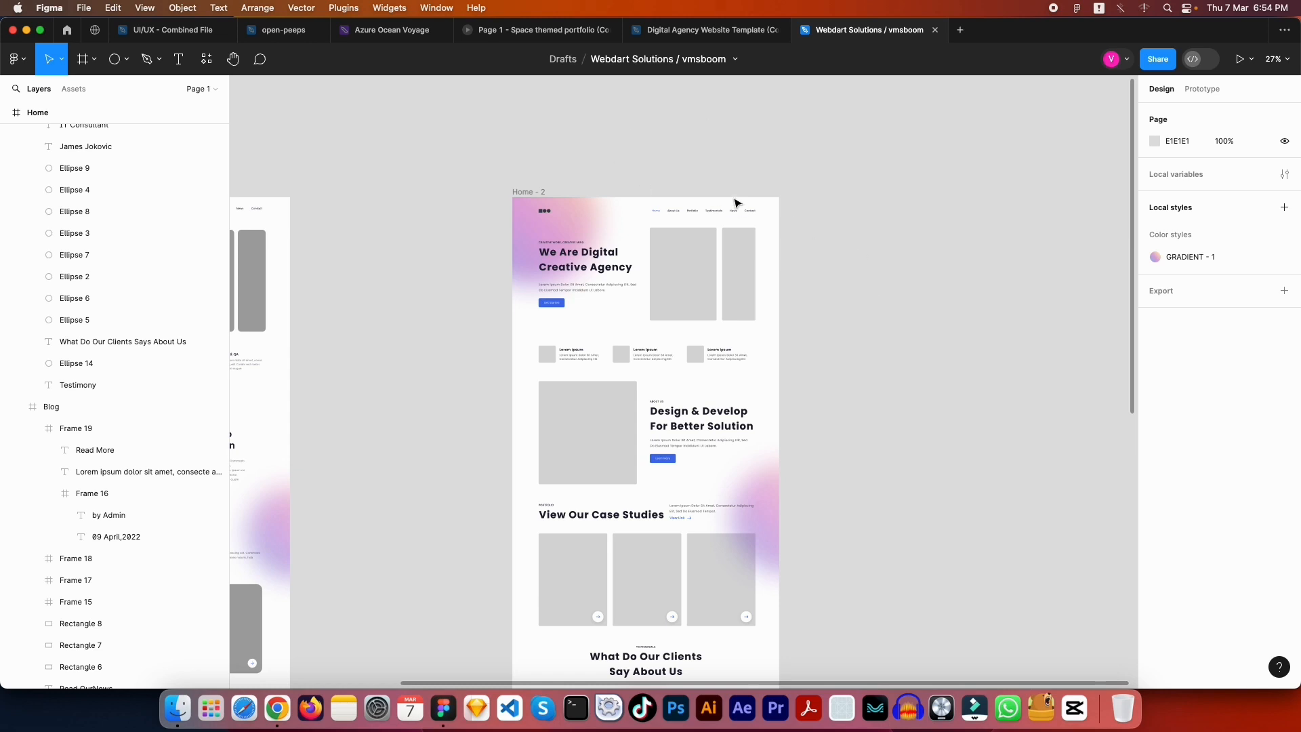
pyautogui.click(856, 186)
pyautogui.scroll(-5, 807, 340)
pyautogui.hscroll(5, 807, 339)
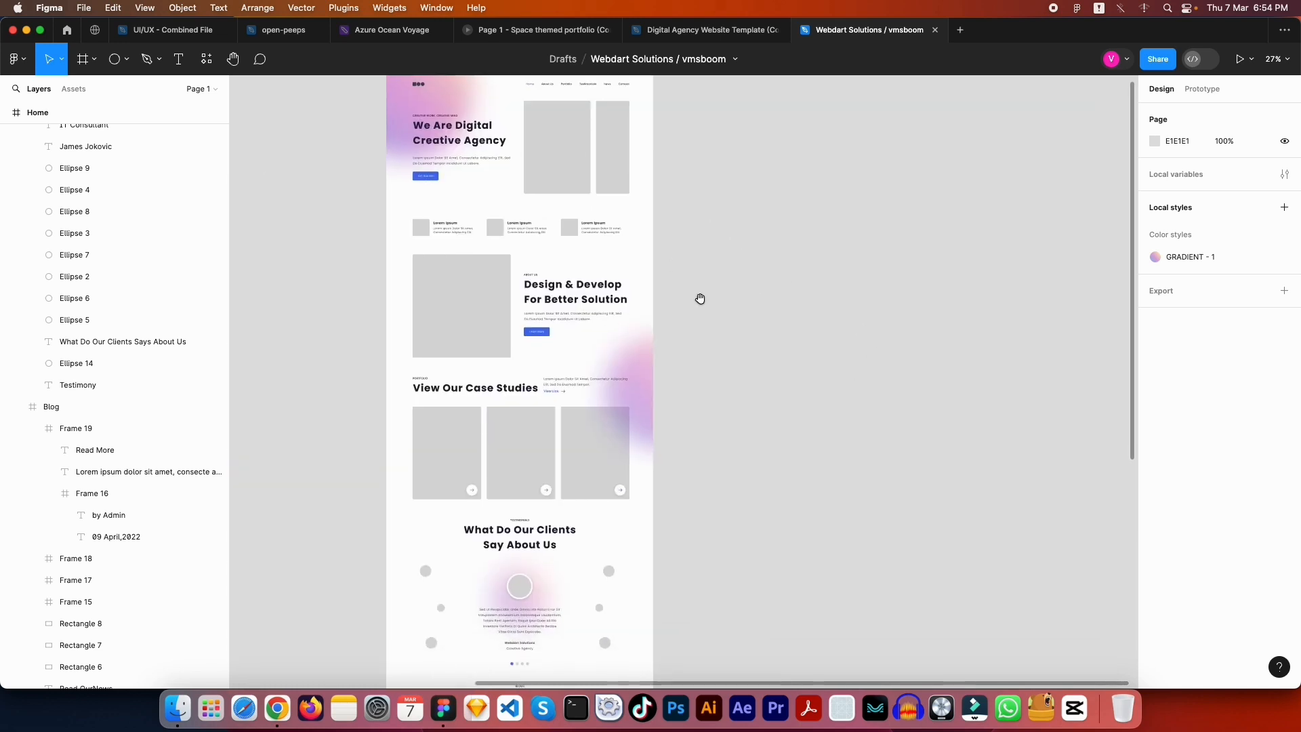
pyautogui.scroll(5, 790, 317)
pyautogui.hscroll(-5, 791, 316)
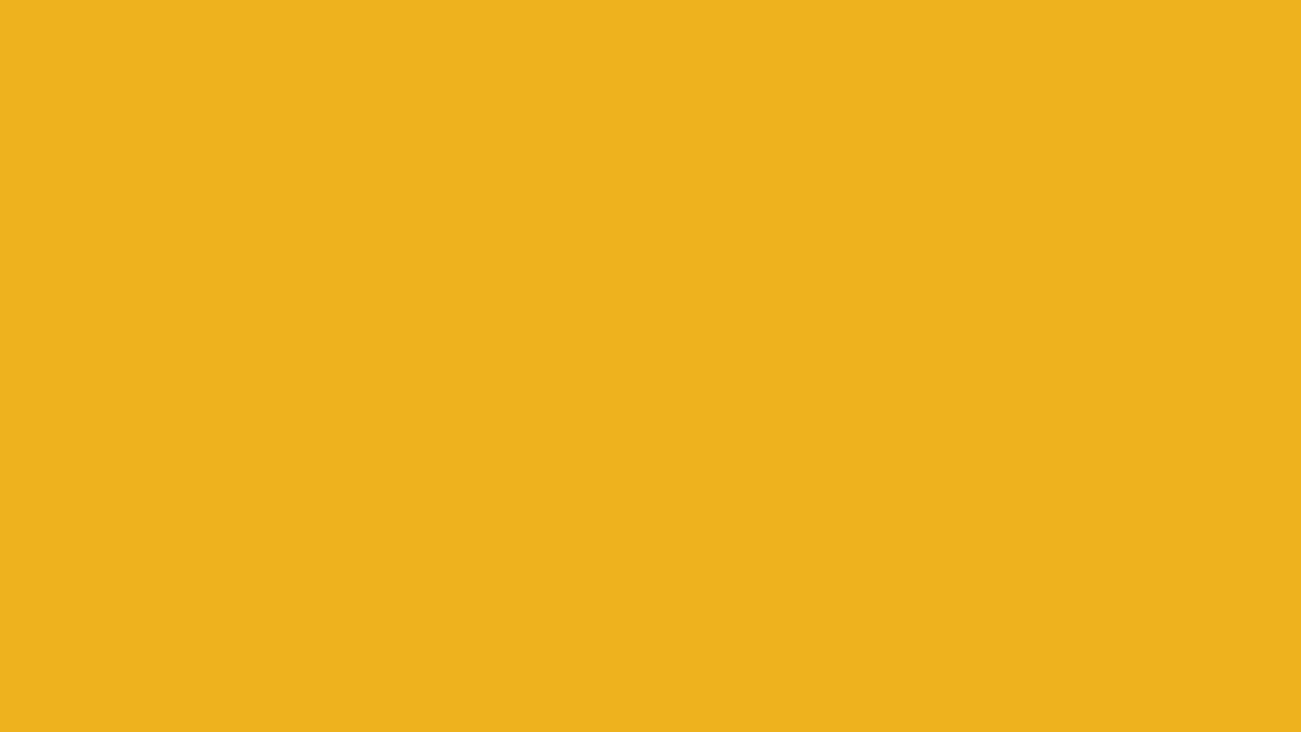